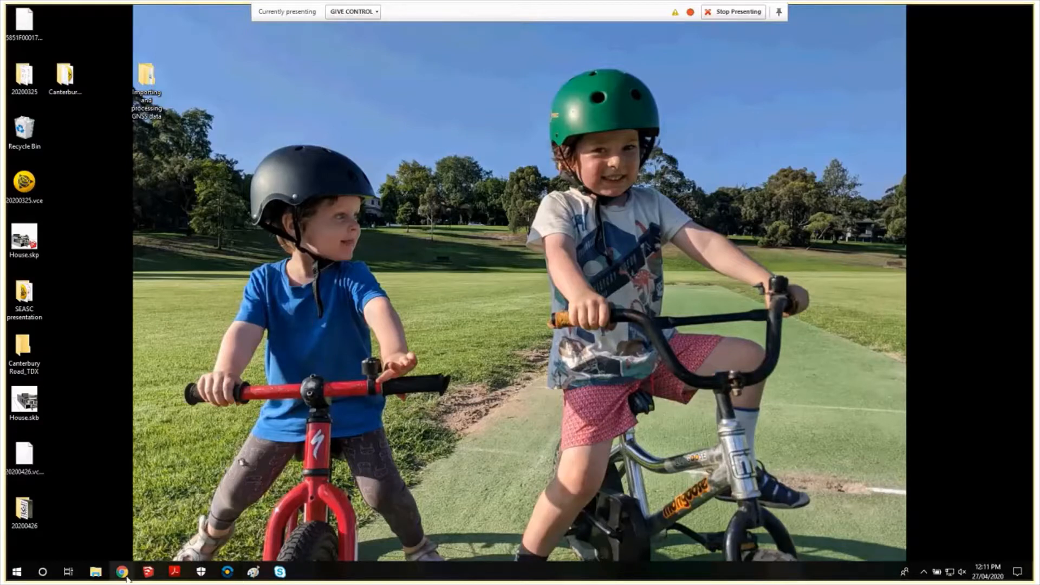
# Switch to the Chrome window showing the ICSM page for the Standard for the Australian Survey Control Network (SP1).
pyautogui.moveTo(123, 573)
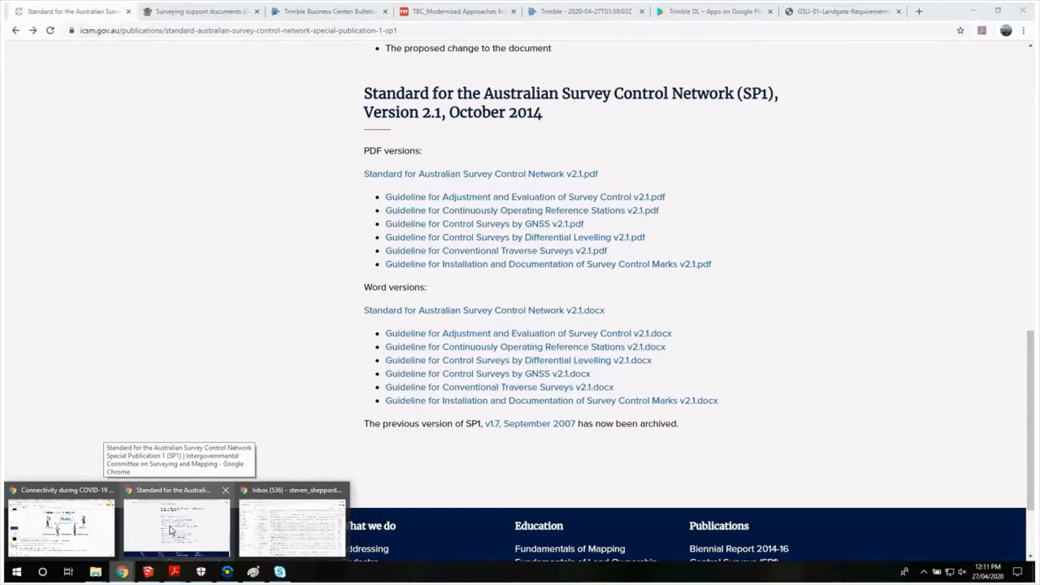
pyautogui.click(172, 530)
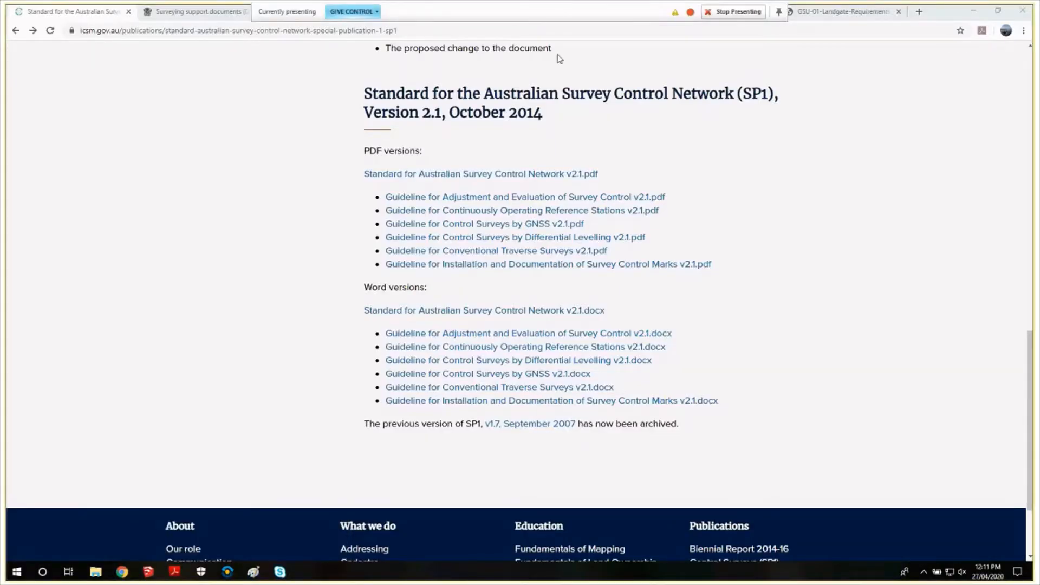
# Unpin the screen-sharing bar and choose the option to give control automatically.
pyautogui.click(778, 12)
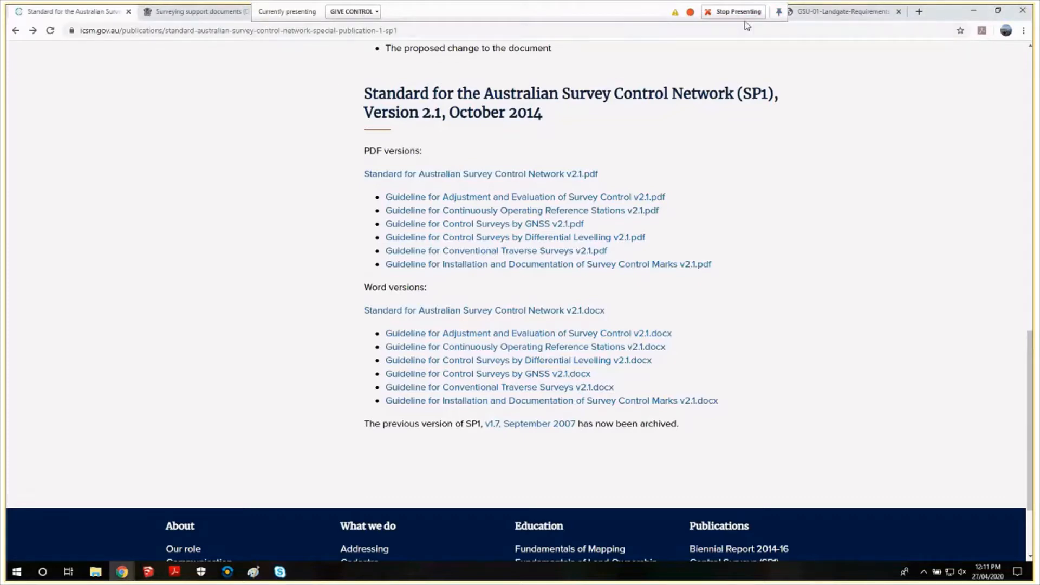
pyautogui.click(285, 11)
pyautogui.doubleClick(379, 95)
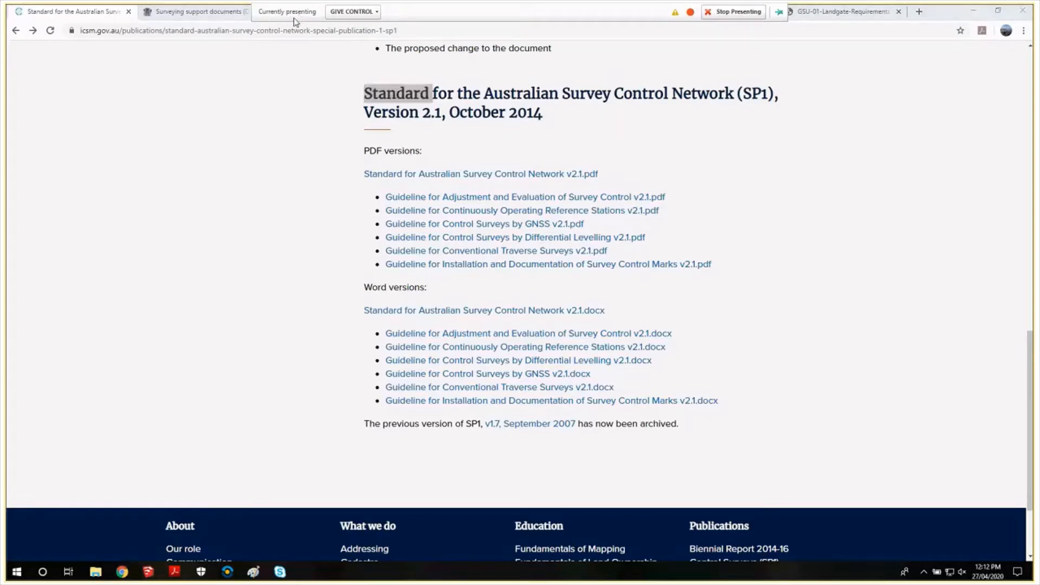
pyautogui.click(352, 12)
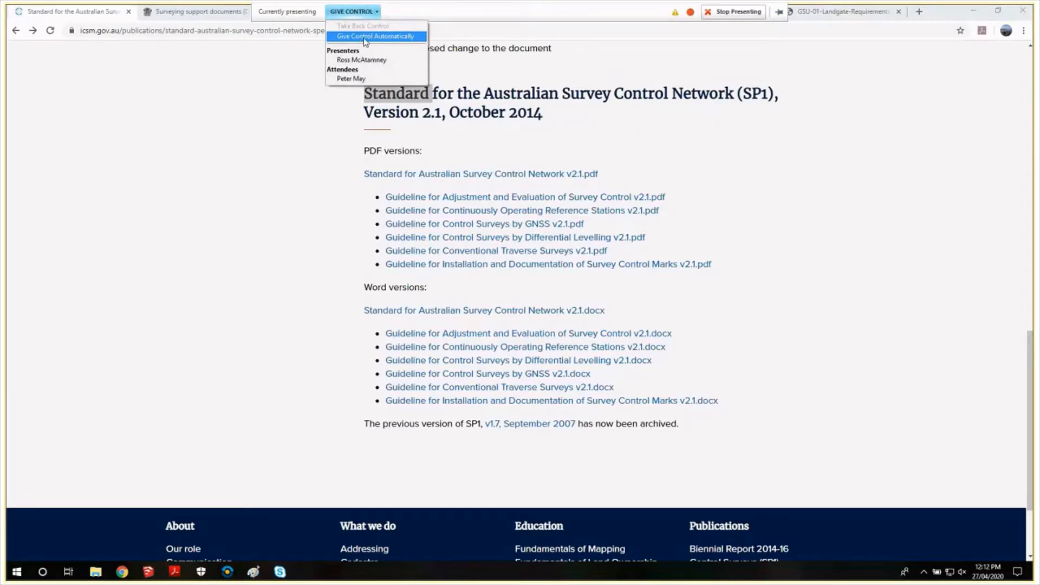
pyautogui.click(365, 37)
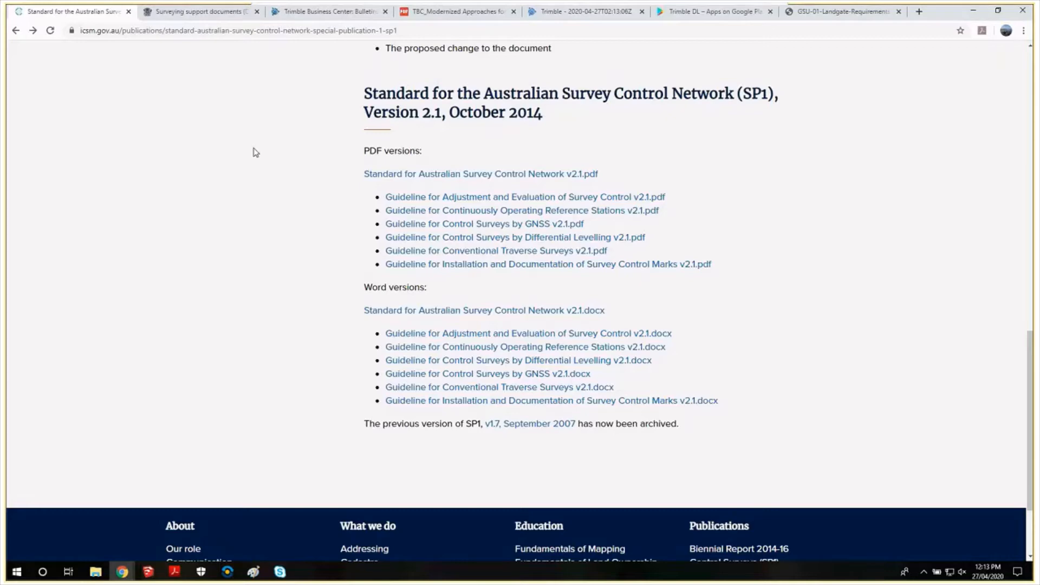
# Look over the SP1 page from its introduction to the document list, and open the PDF Guideline for Control Surveys by GNSS v2.1.
pyautogui.scroll(8, 255, 152)
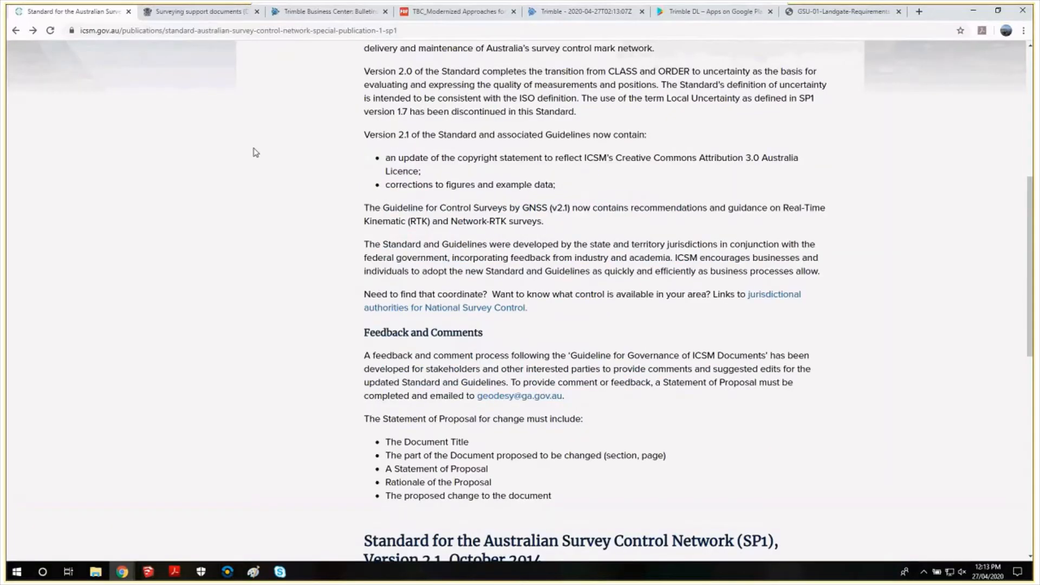
pyautogui.scroll(7, 254, 152)
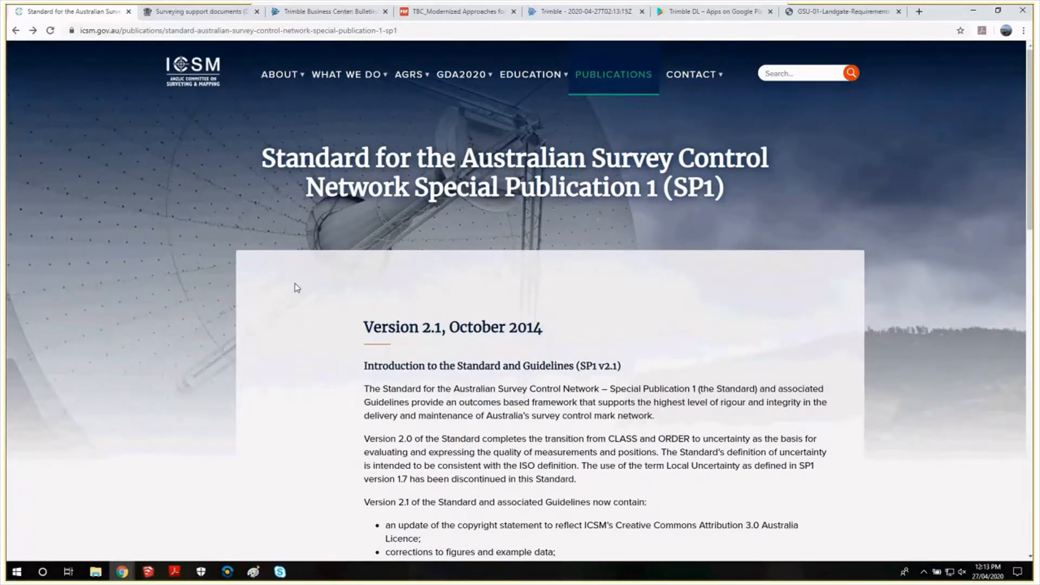
pyautogui.scroll(-2, 311, 289)
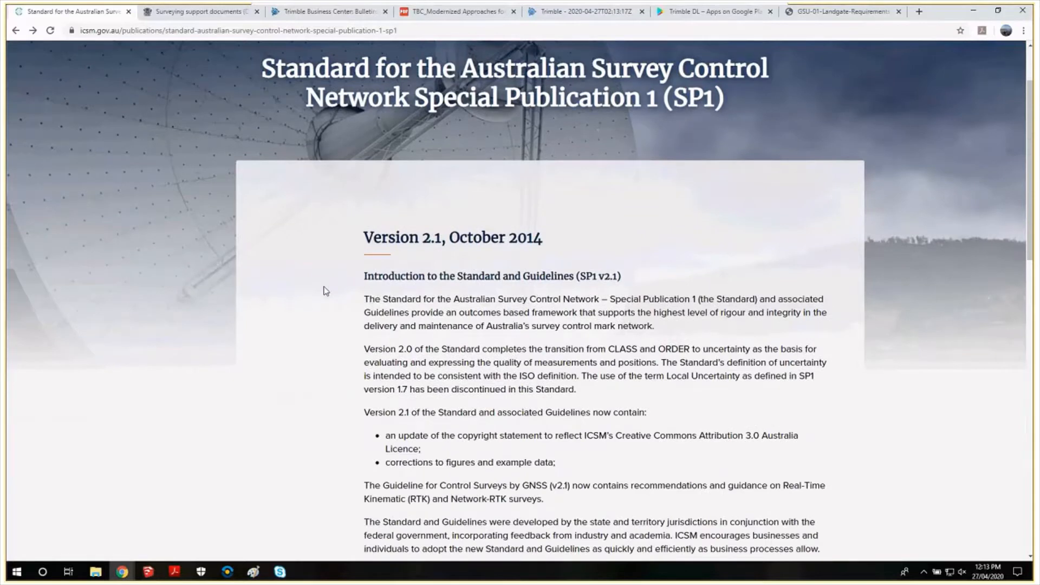
pyautogui.scroll(-6, 325, 290)
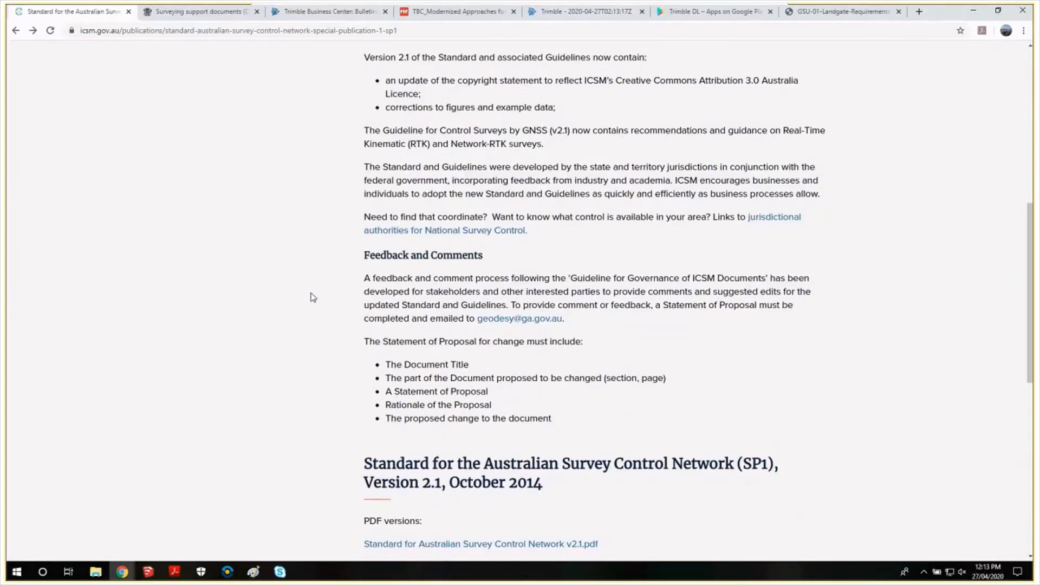
pyautogui.scroll(-8, 312, 297)
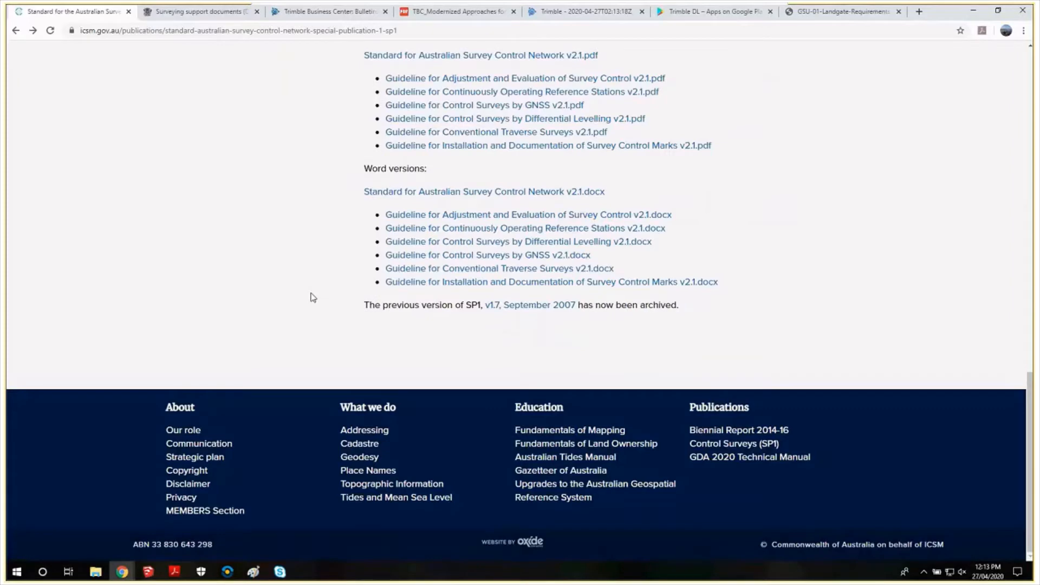
pyautogui.scroll(2, 330, 295)
pyautogui.click(389, 195)
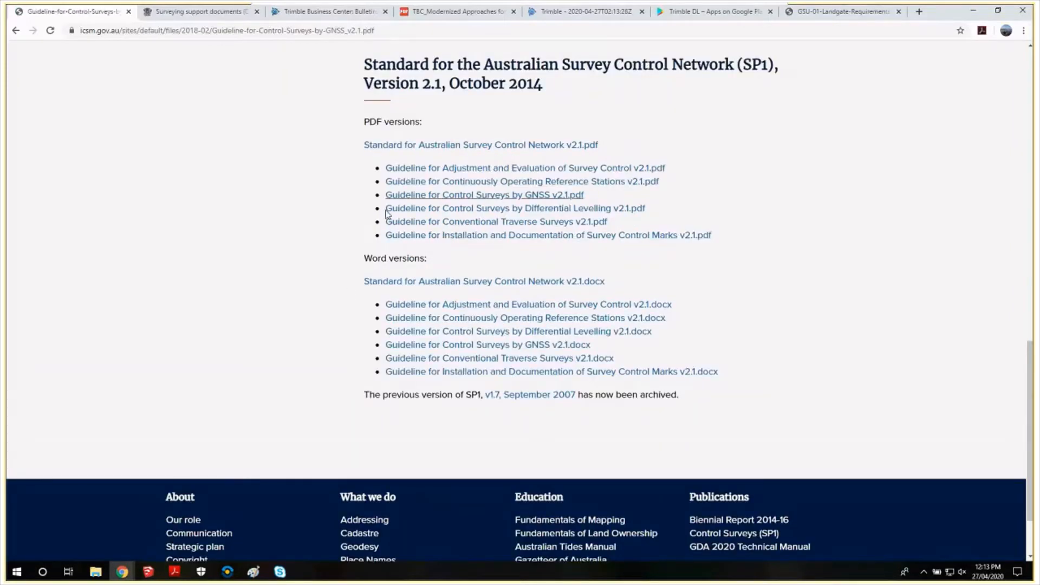
# Find the table of contents in the GNSS guideline and go to section 3.1.1 Static surveys.
pyautogui.scroll(-15, 429, 307)
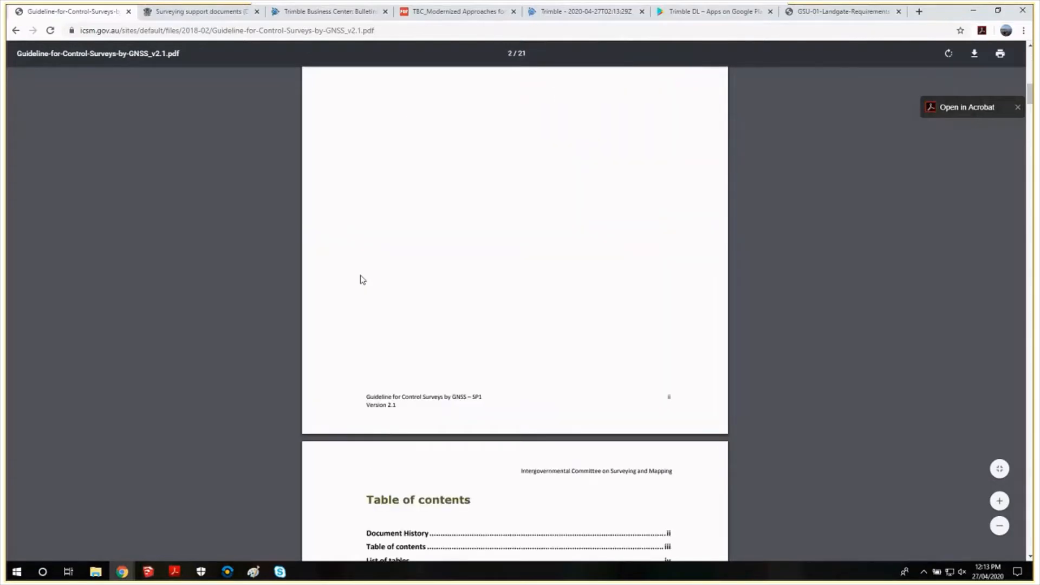
pyautogui.scroll(-5, 330, 216)
pyautogui.scroll(-1, 341, 300)
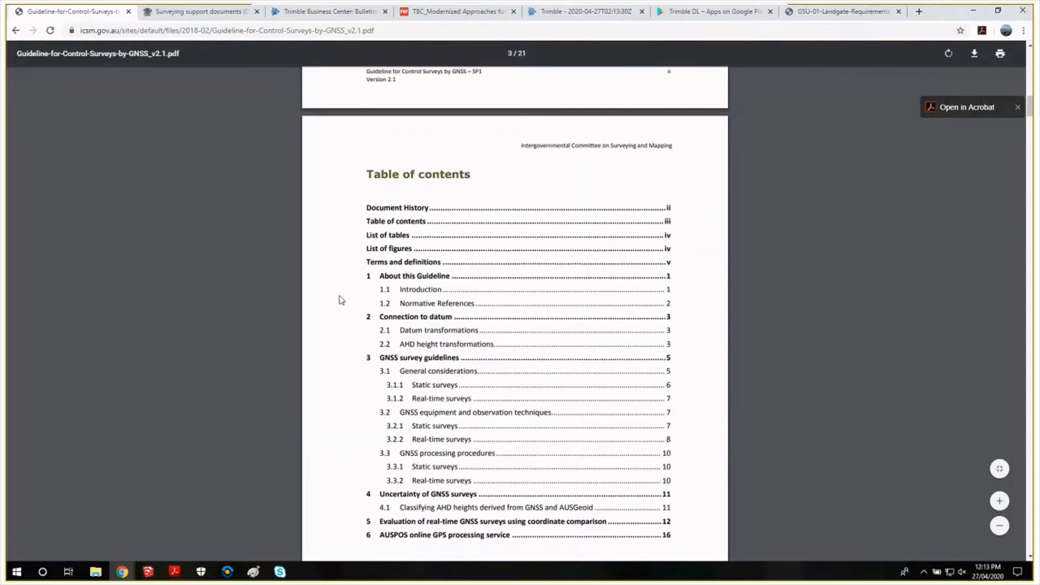
pyautogui.scroll(-4, 342, 300)
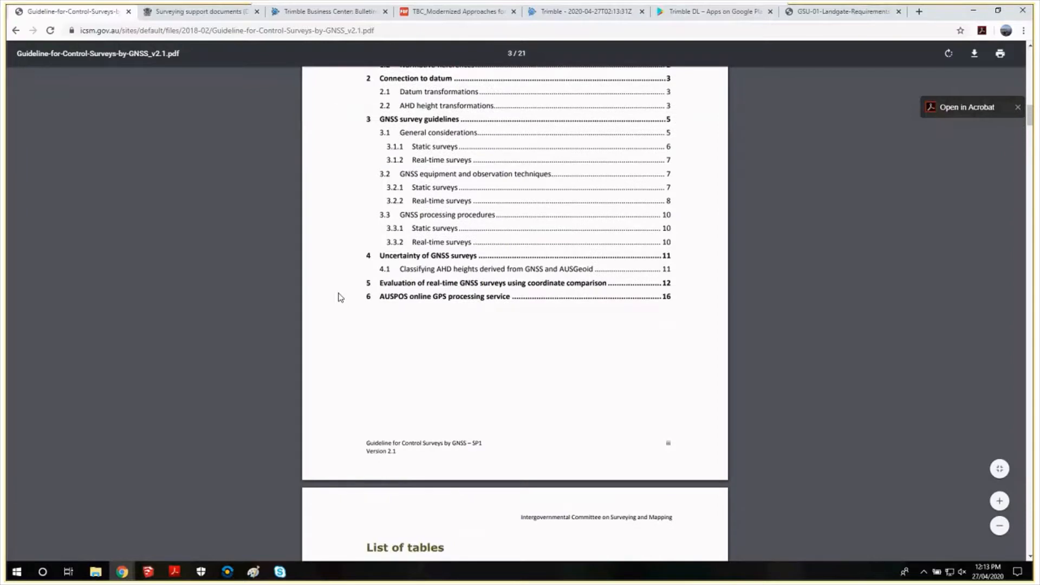
pyautogui.scroll(1, 327, 240)
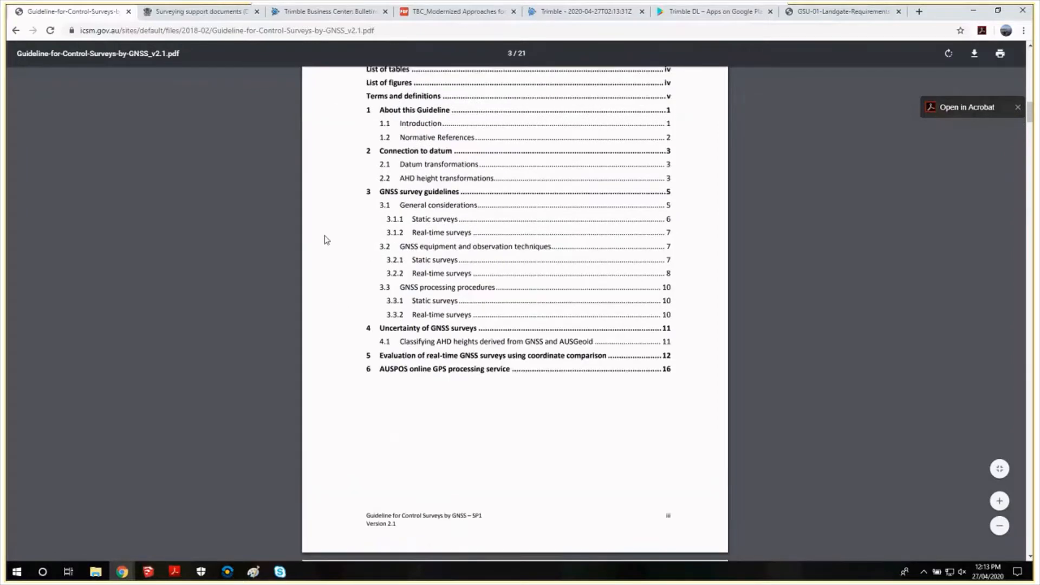
pyautogui.click(437, 220)
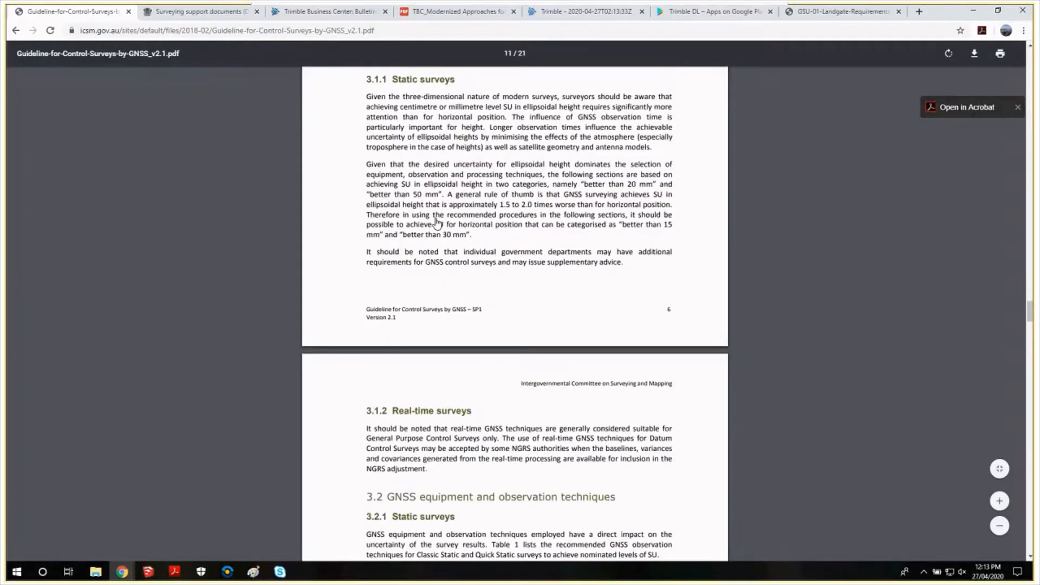
# Examine Table 1 in section 3.2.1, highlighting the survey uncertainty requirement for horizontal position in its first column.
pyautogui.scroll(-6, 362, 266)
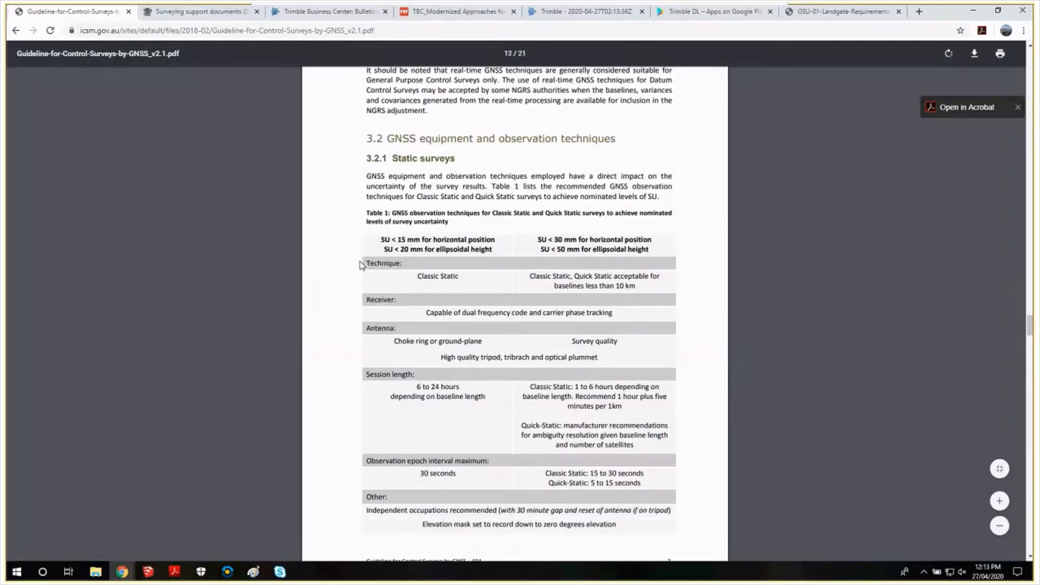
pyautogui.scroll(-2, 333, 356)
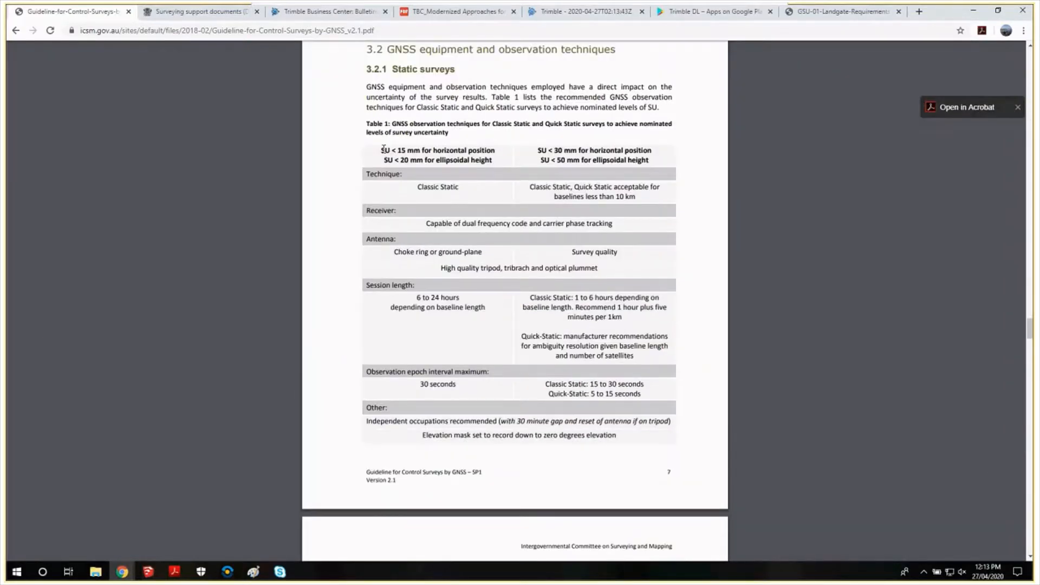
pyautogui.moveTo(381, 150); pyautogui.dragTo(498, 154)
pyautogui.click(413, 161)
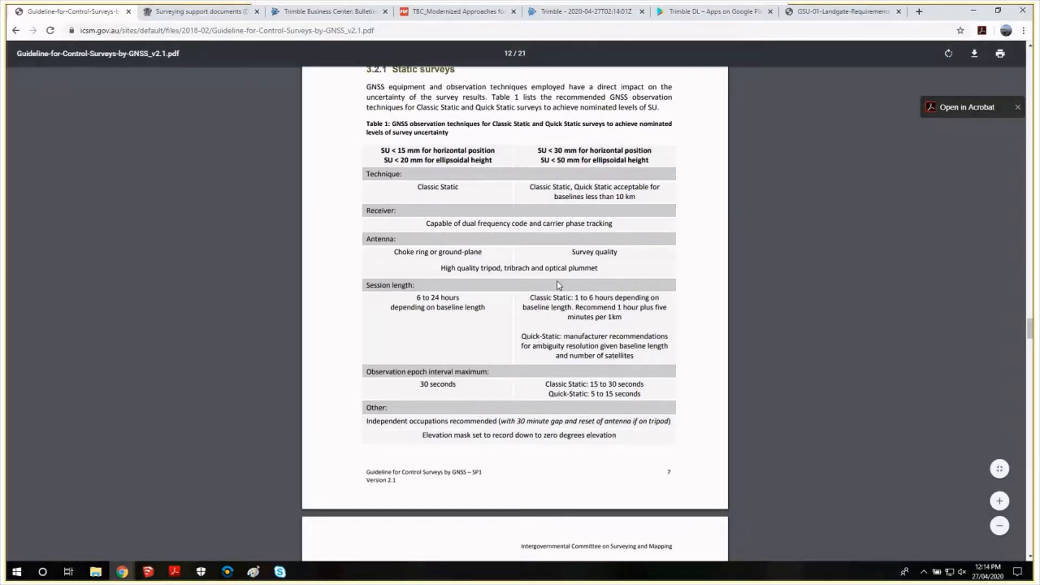
# Show the Queensland Transport and Main Roads Surveying support documents page, and switch to TBCManual.pdf in Acrobat Reader.
pyautogui.click(202, 15)
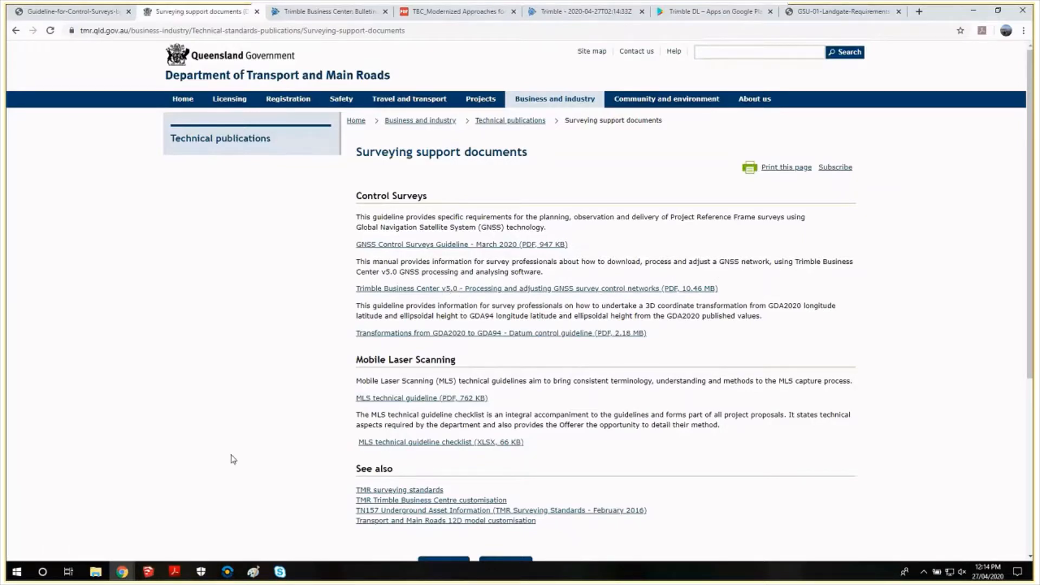
pyautogui.moveTo(174, 573)
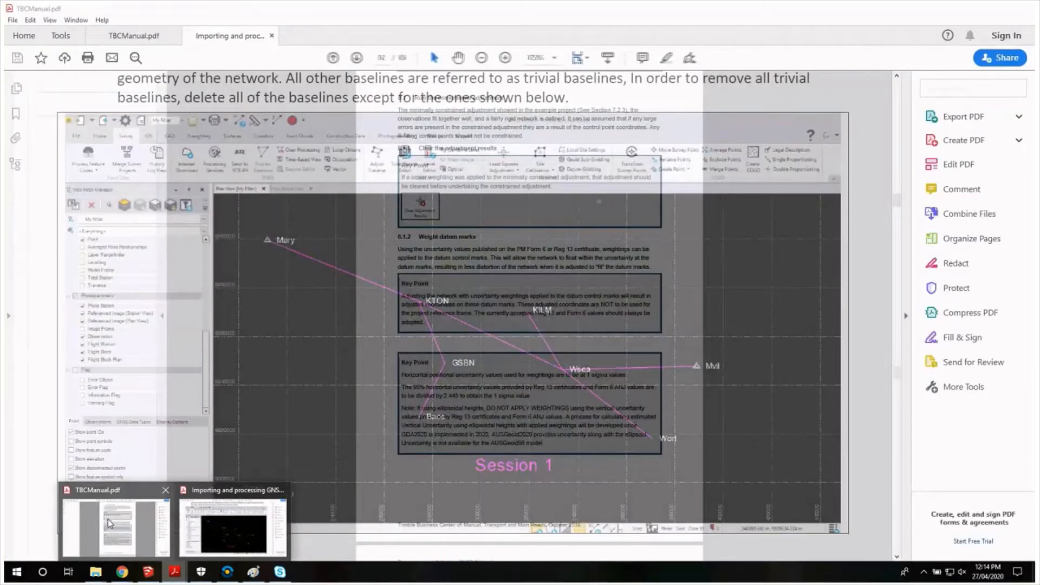
pyautogui.click(110, 523)
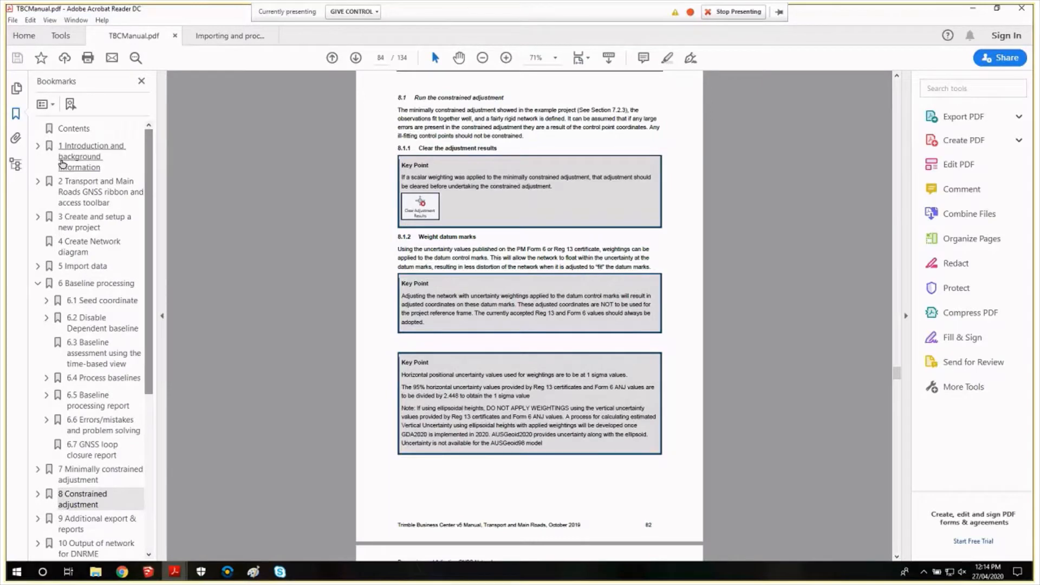
# Go to the TBC manual's Contents and review its chapters from project setup through baseline processing, adjustments, exports and appendices.
pyautogui.click(62, 163)
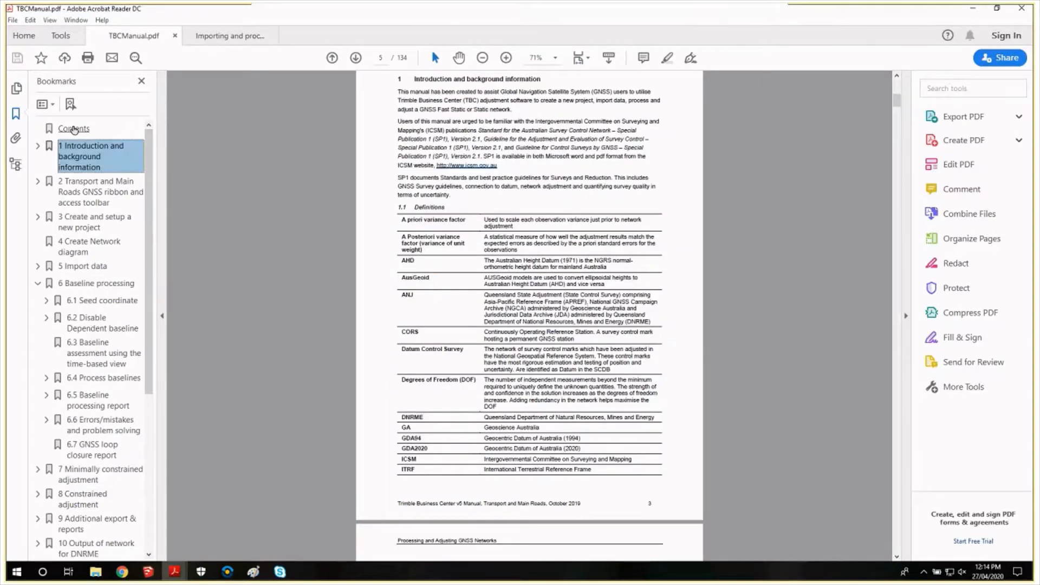
pyautogui.click(74, 129)
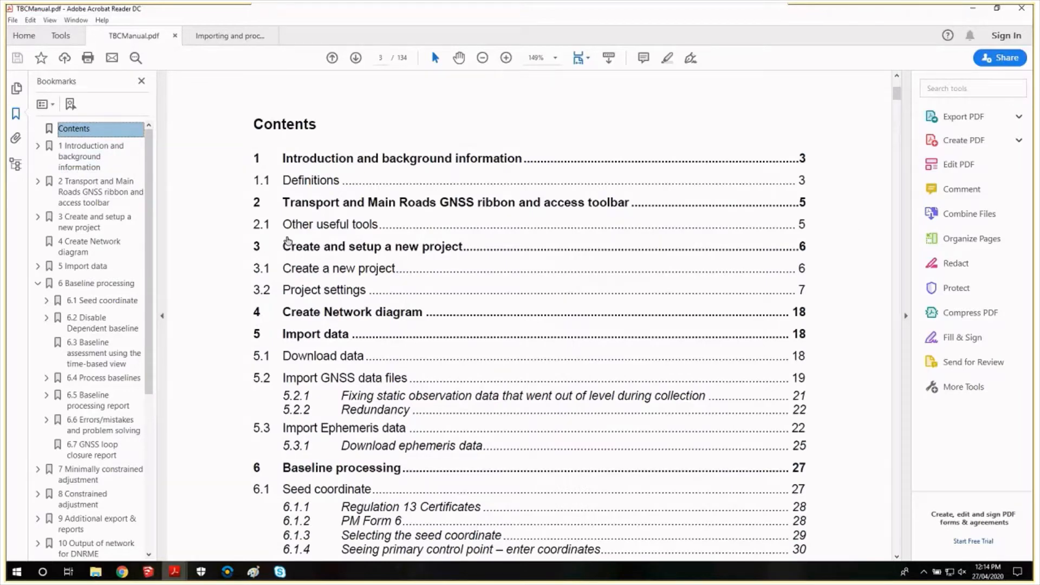
pyautogui.scroll(-2, 211, 258)
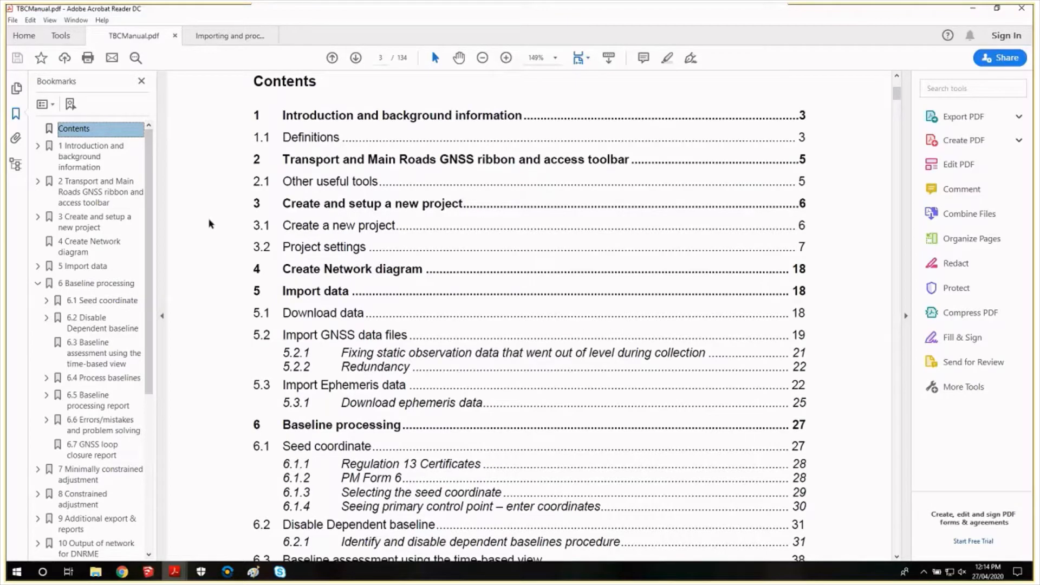
pyautogui.scroll(-2, 209, 222)
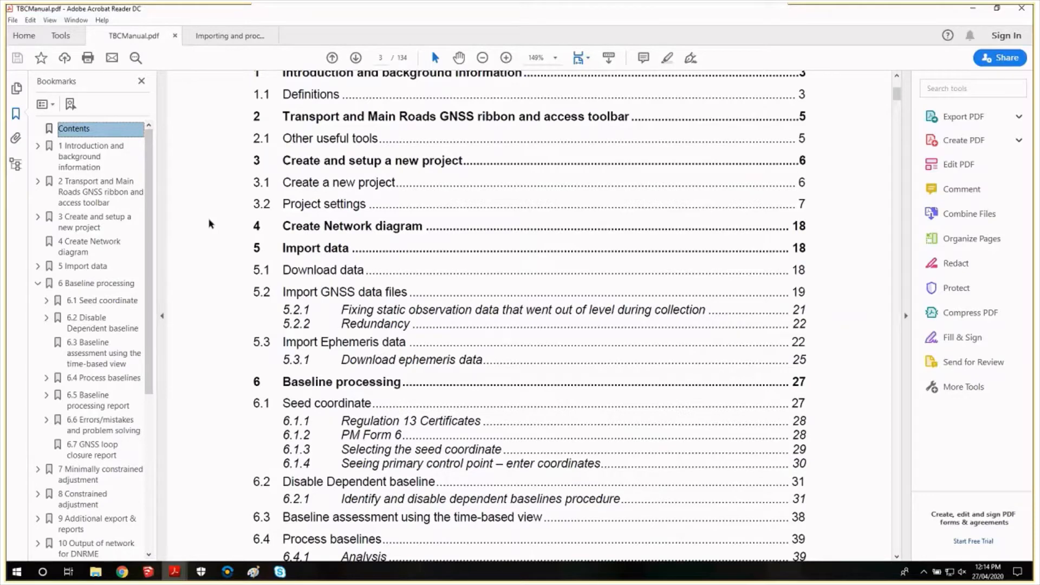
pyautogui.scroll(-2, 209, 222)
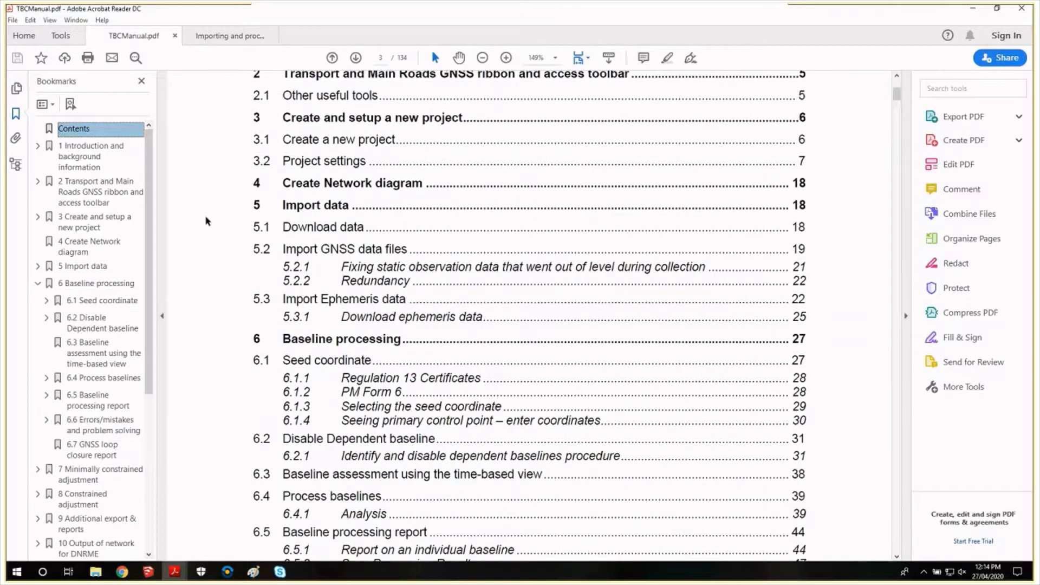
pyautogui.scroll(-2, 206, 220)
pyautogui.scroll(-6, 200, 275)
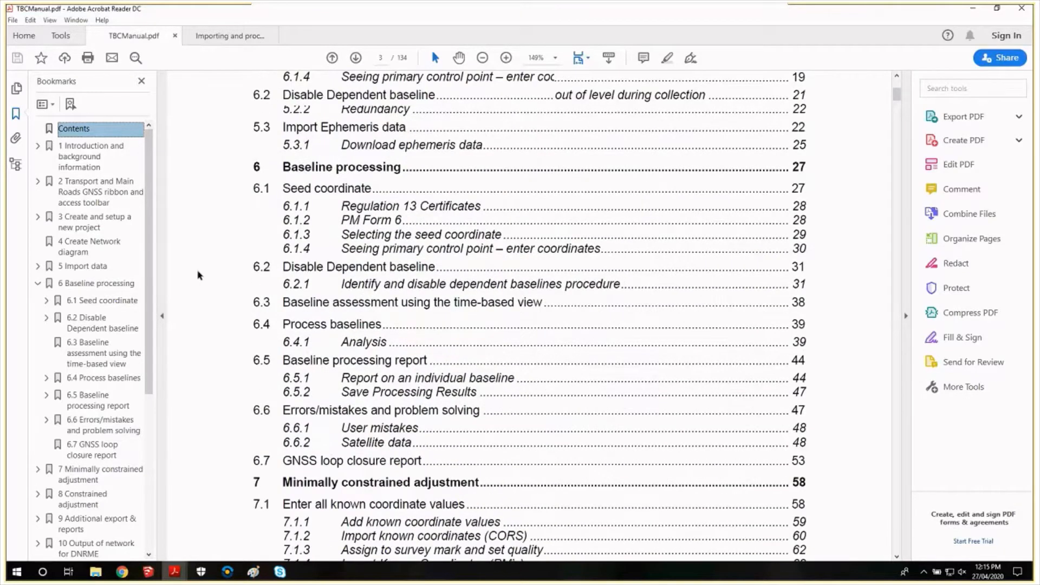
pyautogui.scroll(-8, 199, 275)
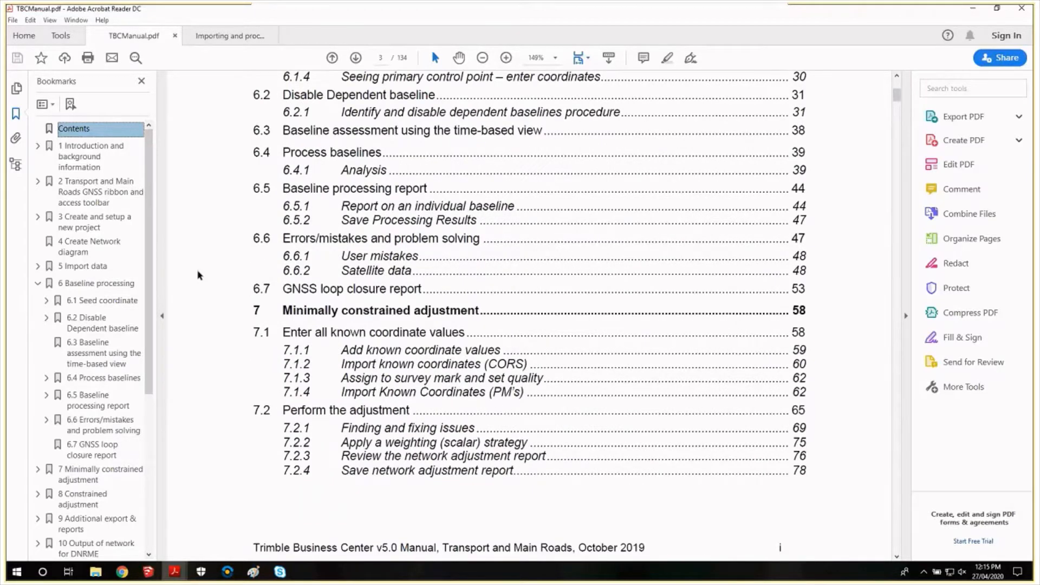
pyautogui.scroll(-4, 199, 275)
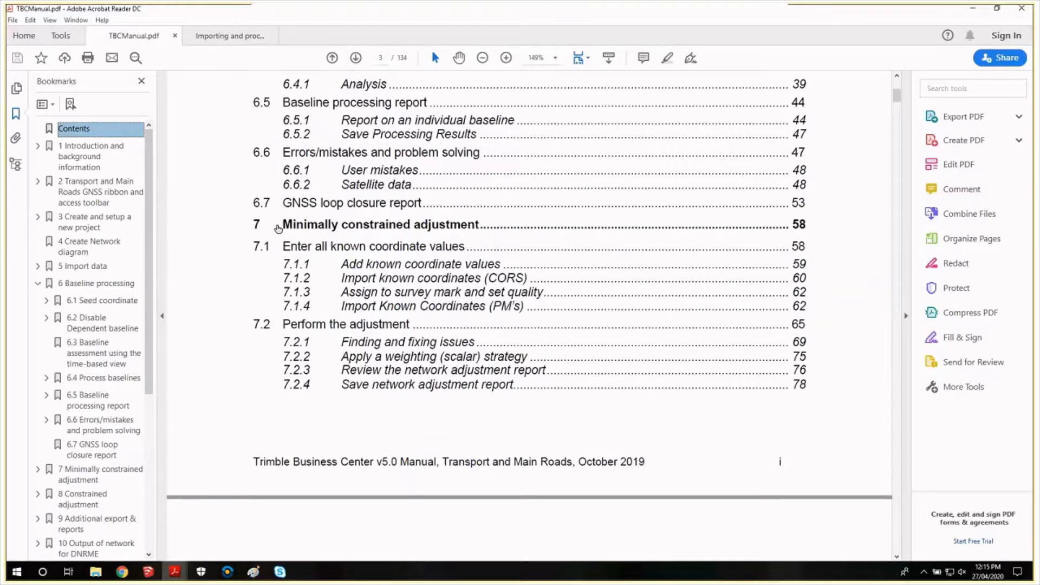
pyautogui.scroll(-20, 205, 273)
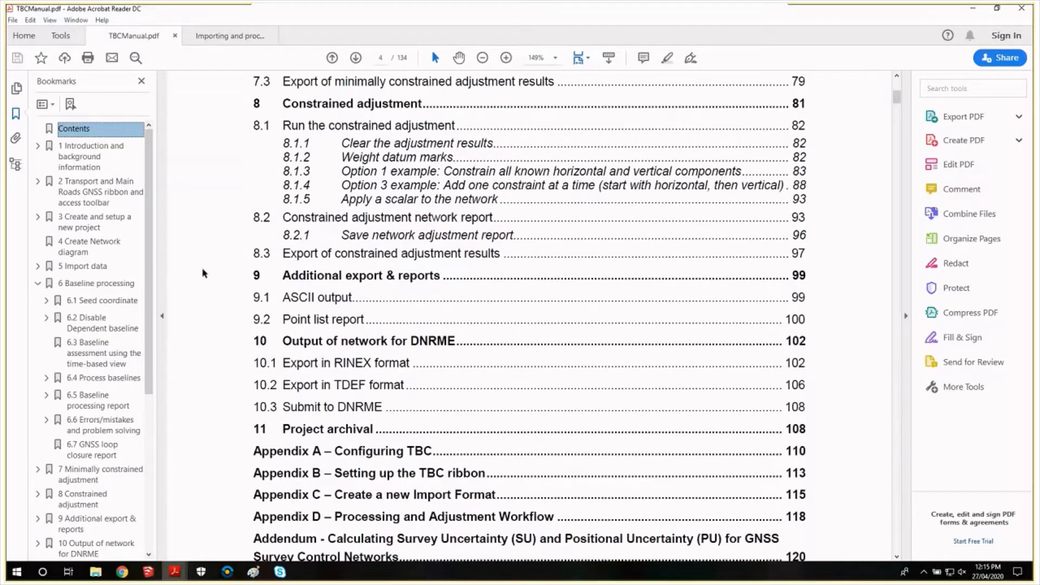
pyautogui.scroll(-4, 201, 277)
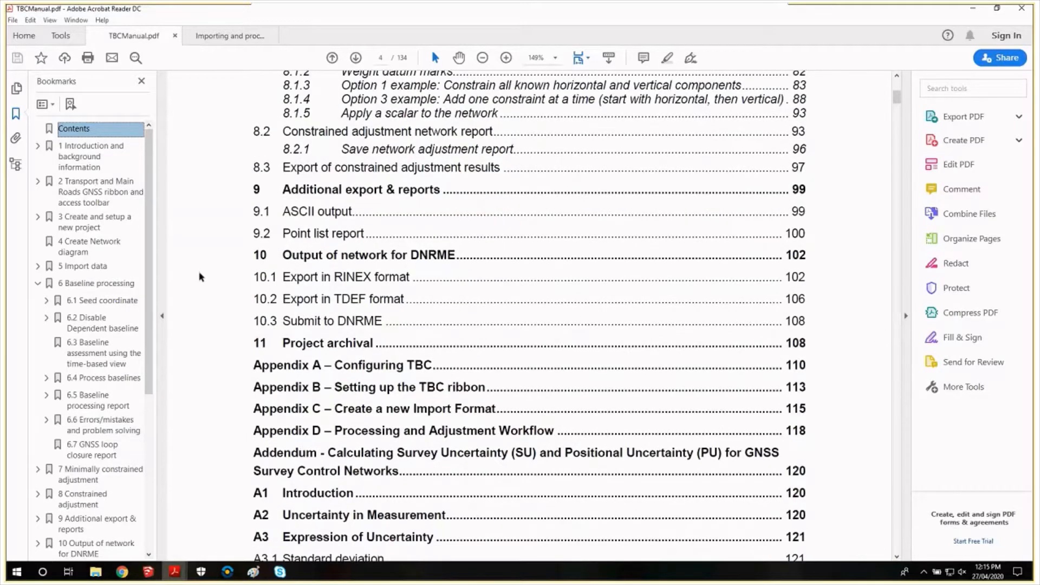
# Return to the start of the manual's Contents and go to section 5.2 Import GNSS data files.
pyautogui.scroll(20, 201, 277)
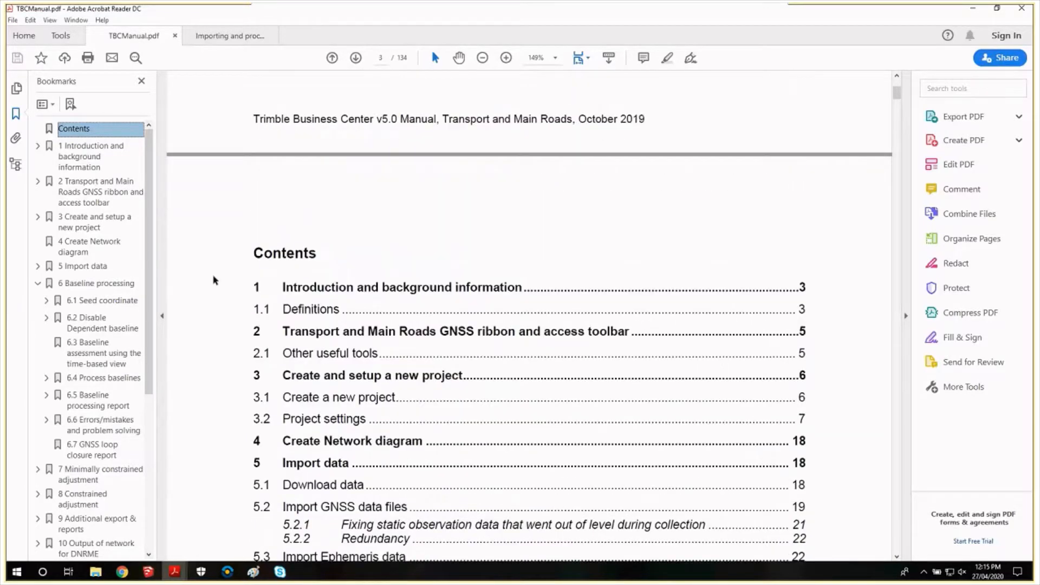
pyautogui.click(347, 507)
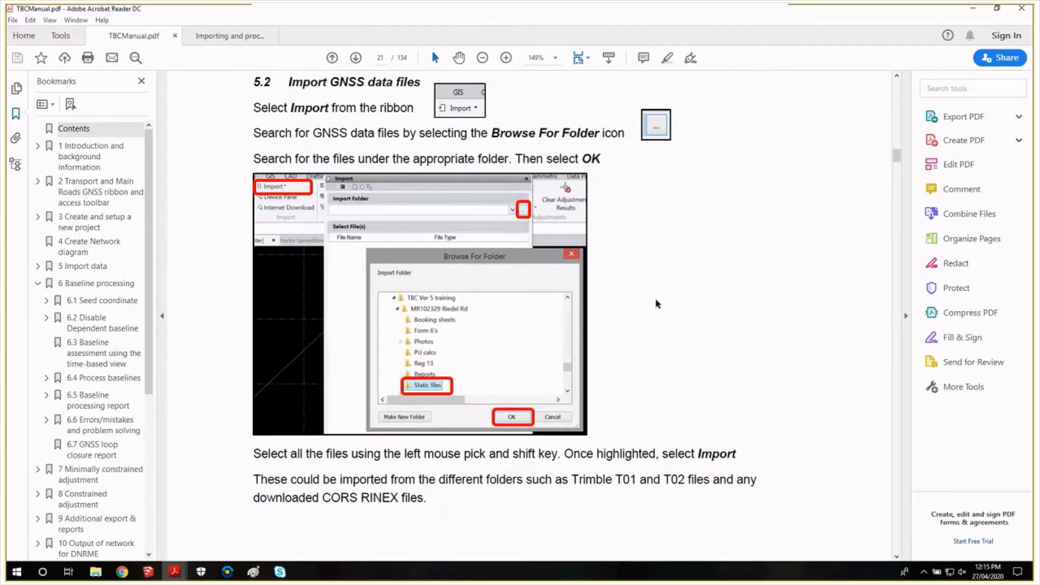
# Switch to Chrome and highlight the Modernized Approaches for GNSS Baseline Processing White Paper title on the Trimble Business Center bulletins page.
pyautogui.scroll(-1, 657, 303)
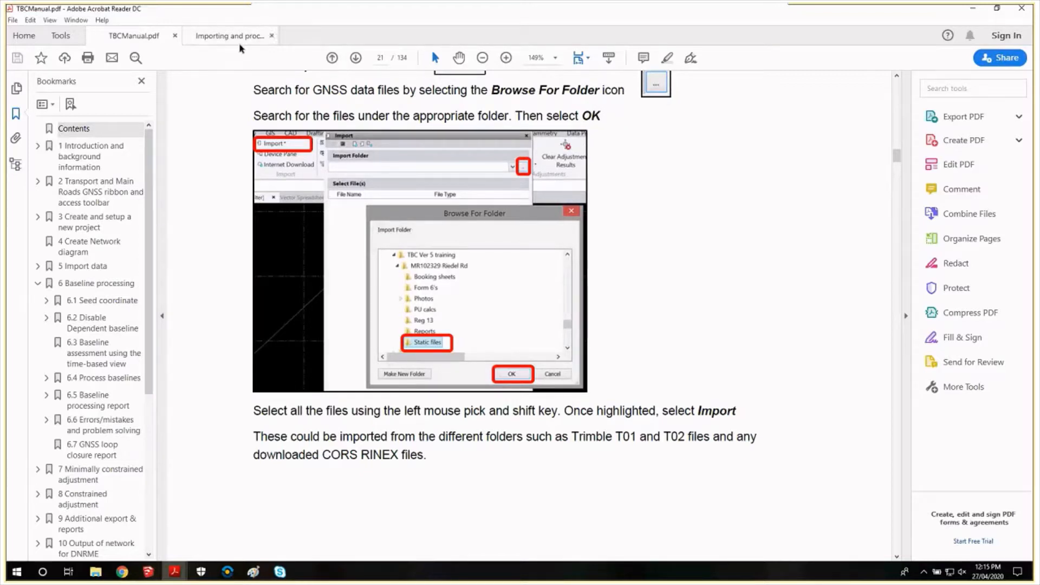
pyautogui.click(975, 12)
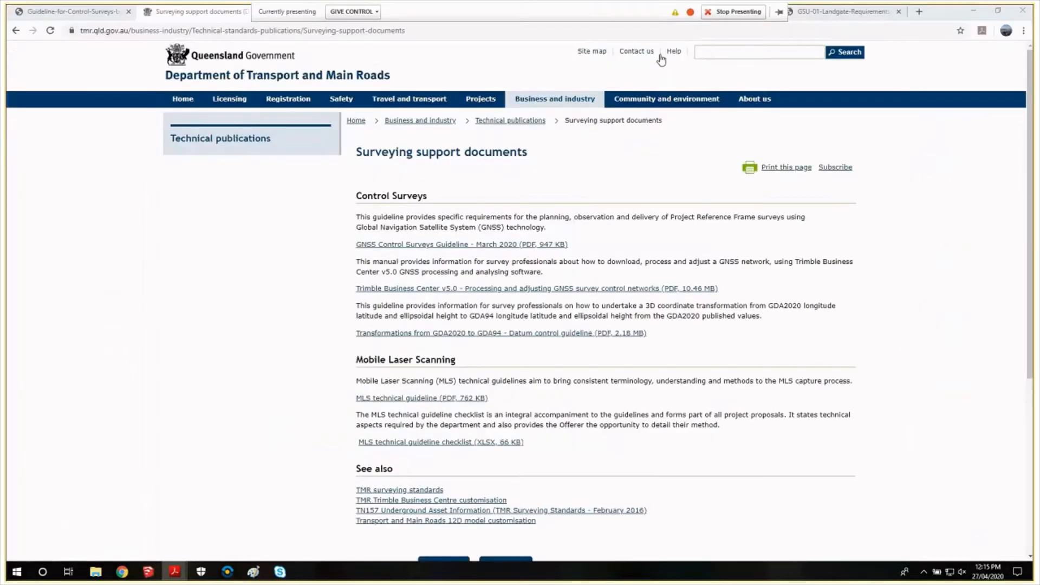
pyautogui.click(227, 223)
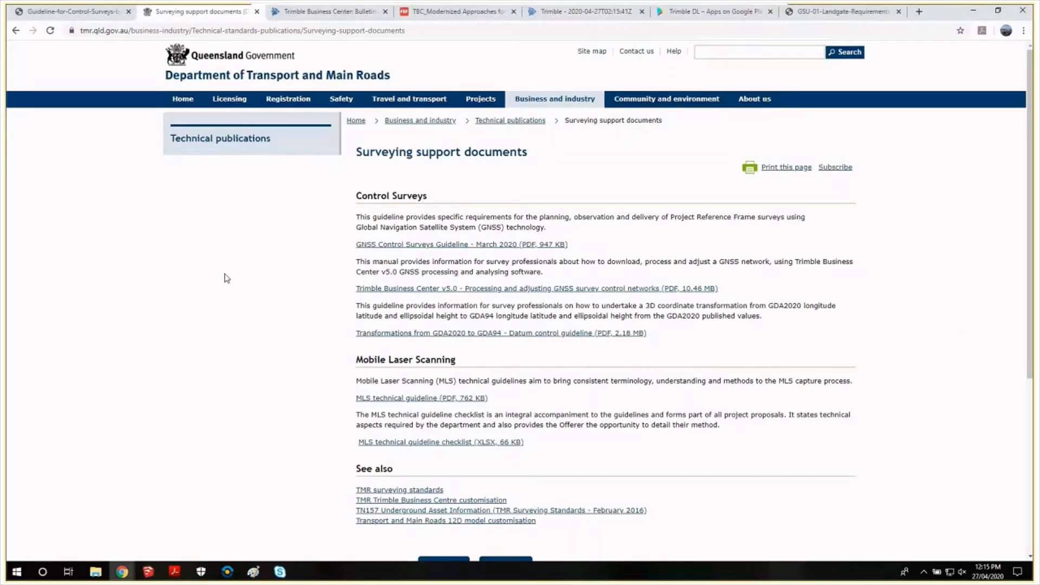
pyautogui.click(342, 17)
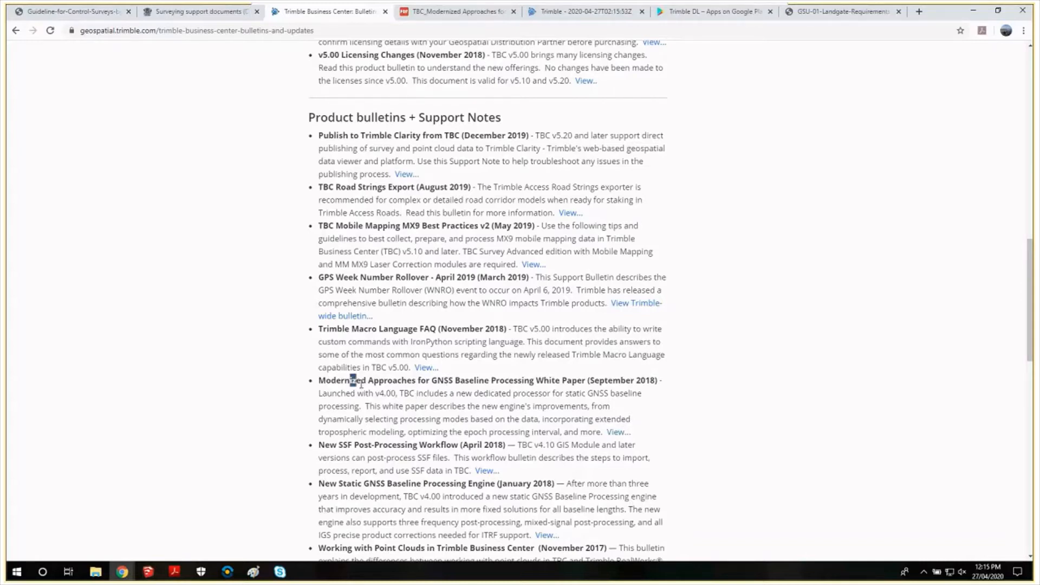
pyautogui.moveTo(350, 380); pyautogui.dragTo(635, 384)
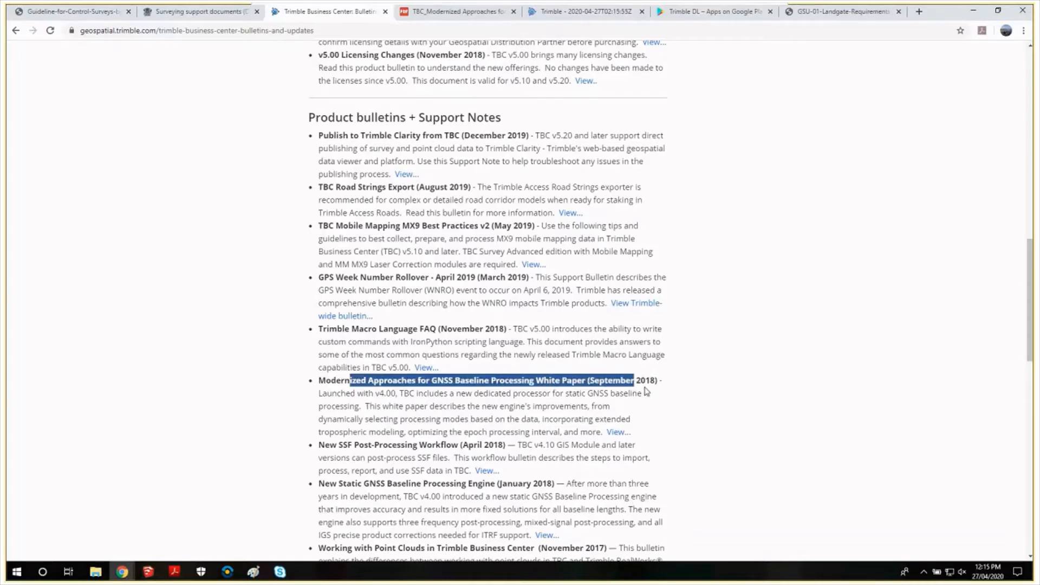
pyautogui.click(363, 399)
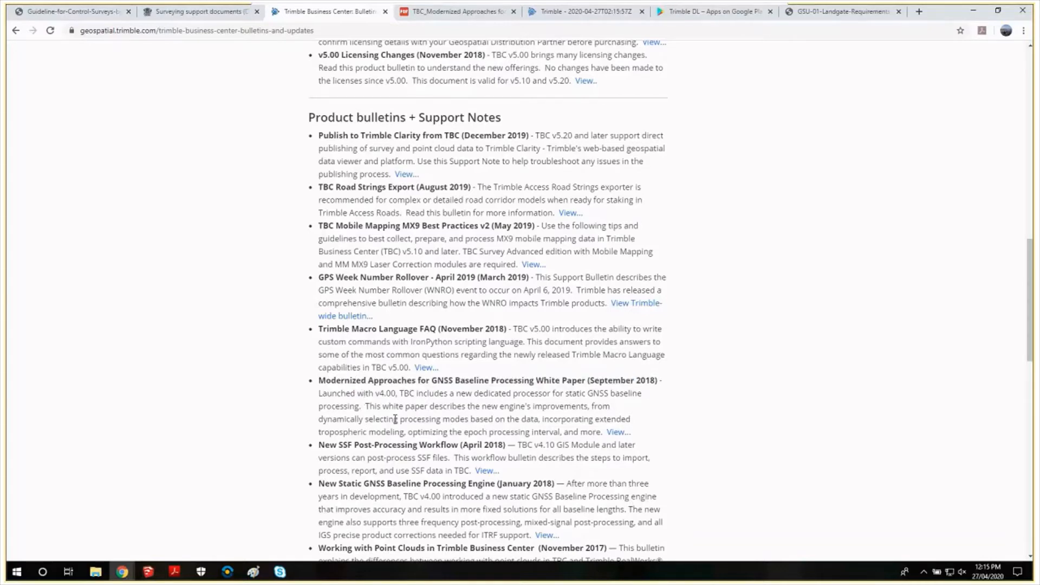
# Show the Modernized Approaches white paper, highlight the shortest epoch interval in Table 2, and review the recommended observation times in Table 3.
pyautogui.click(464, 21)
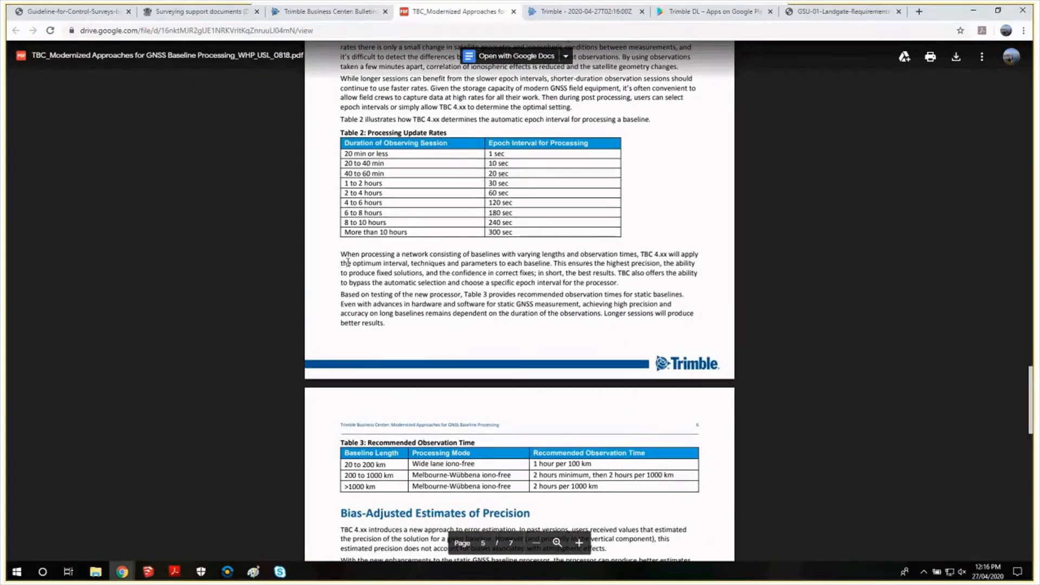
pyautogui.scroll(2, 348, 263)
pyautogui.moveTo(489, 242); pyautogui.dragTo(523, 249)
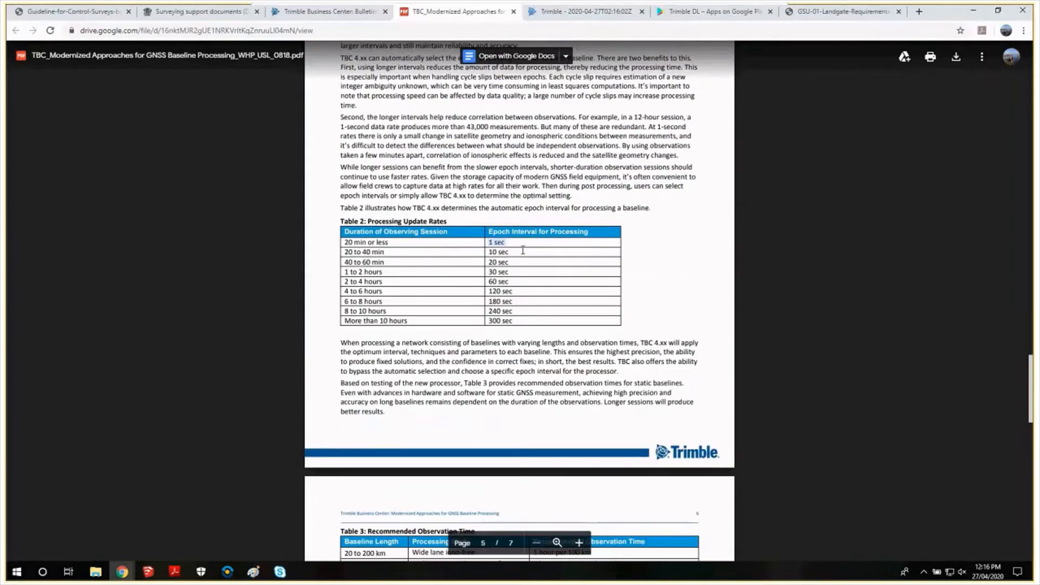
pyautogui.click(429, 289)
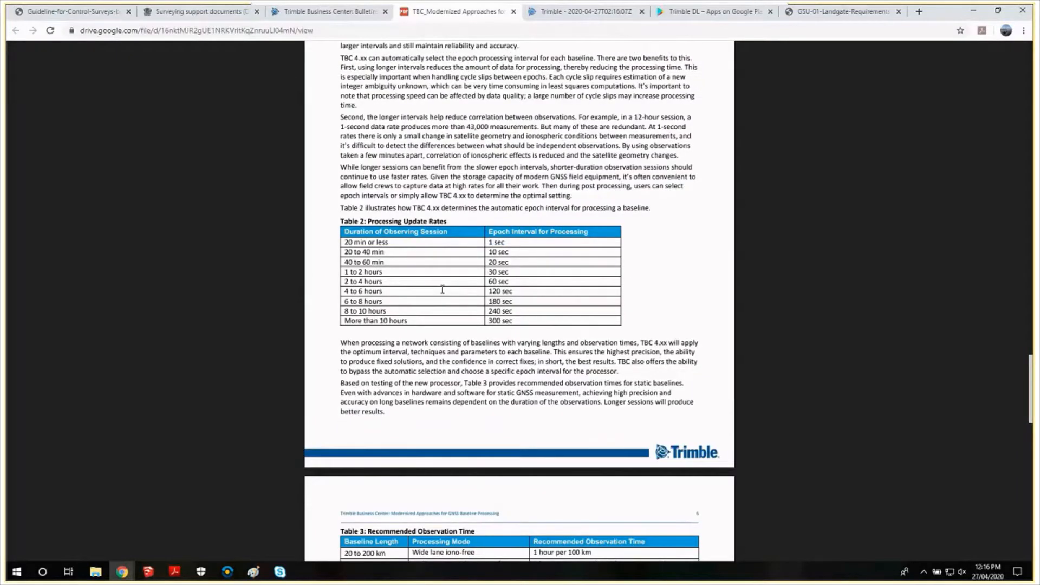
pyautogui.scroll(-2, 434, 267)
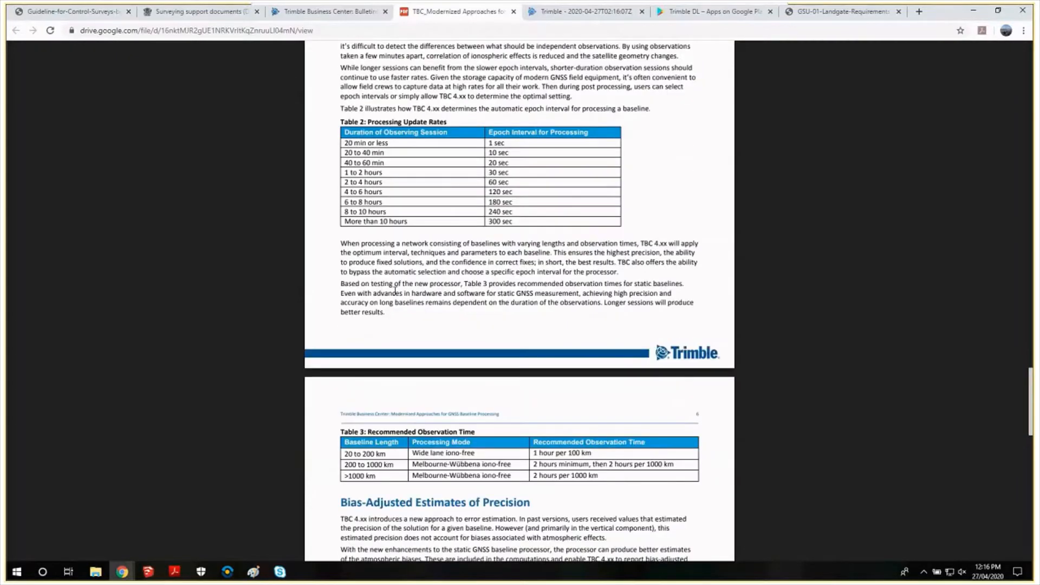
pyautogui.scroll(-3, 395, 291)
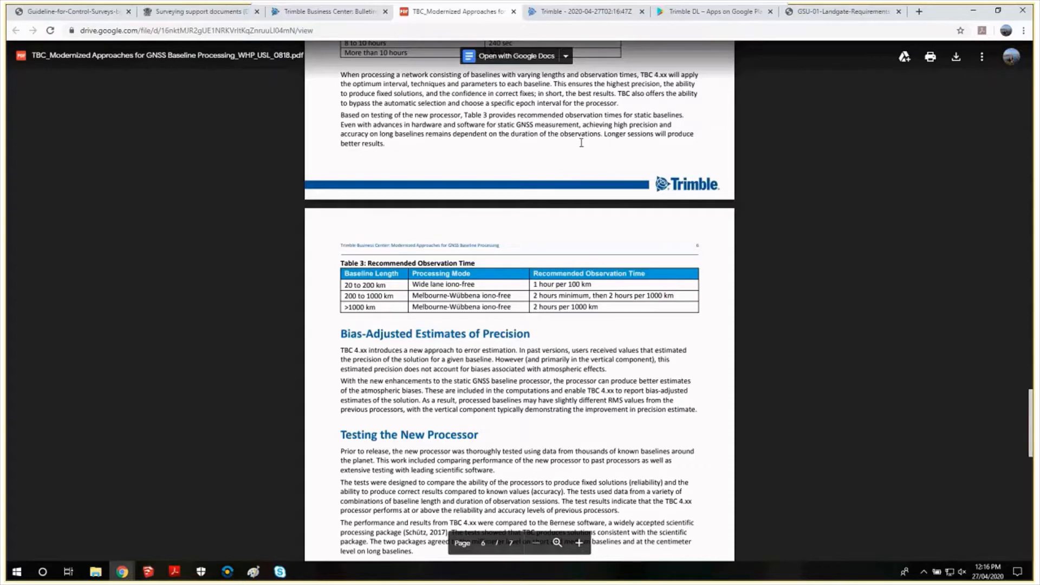
# Show the Appendix A GNSS Log Sheet in the Landgate requirements PDF, and switch to the Trimble DL page on Google Play.
pyautogui.click(832, 18)
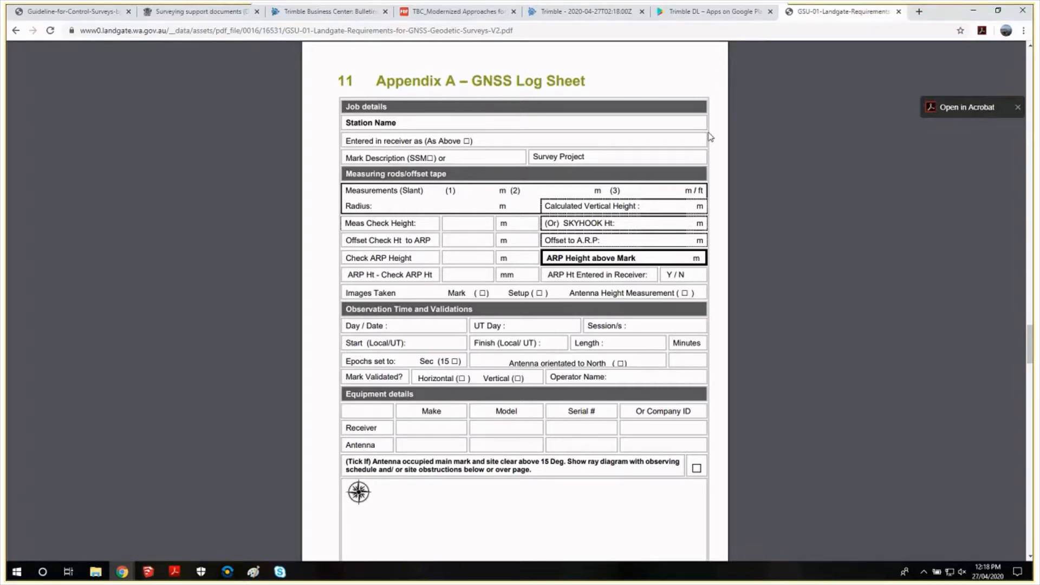
pyautogui.moveTo(730, 8)
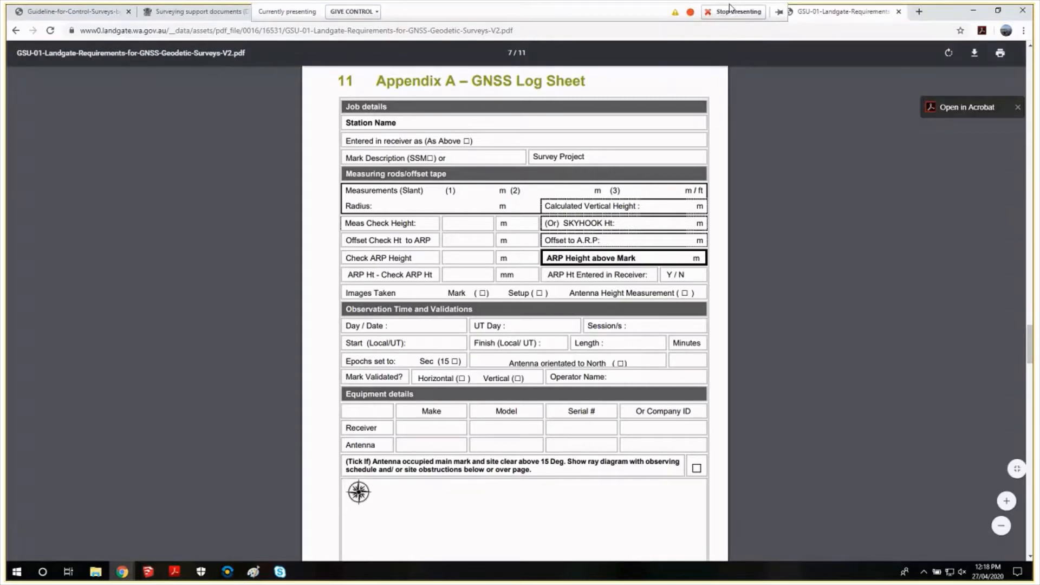
pyautogui.click(730, 8)
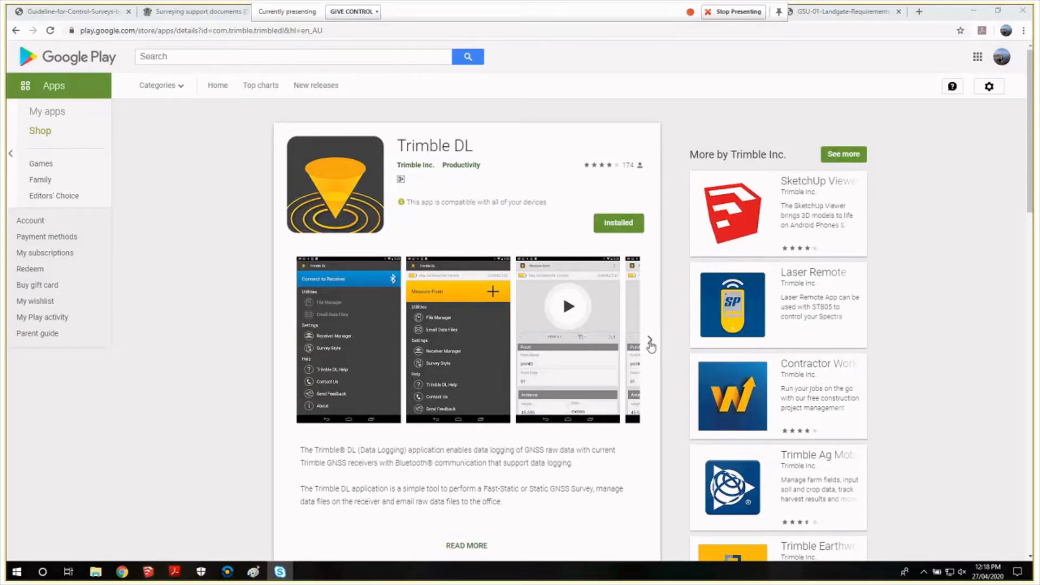
# Browse the Trimble DL app screenshots from connecting to the receiver through satellite status, file management and emailing data files.
pyautogui.click(650, 343)
pyautogui.click(650, 343)
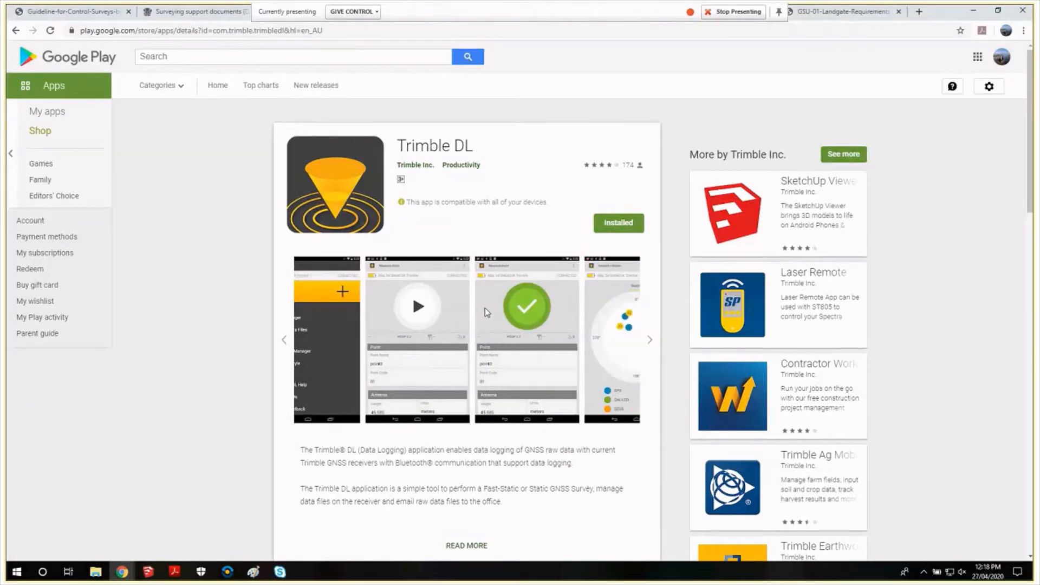
pyautogui.click(650, 341)
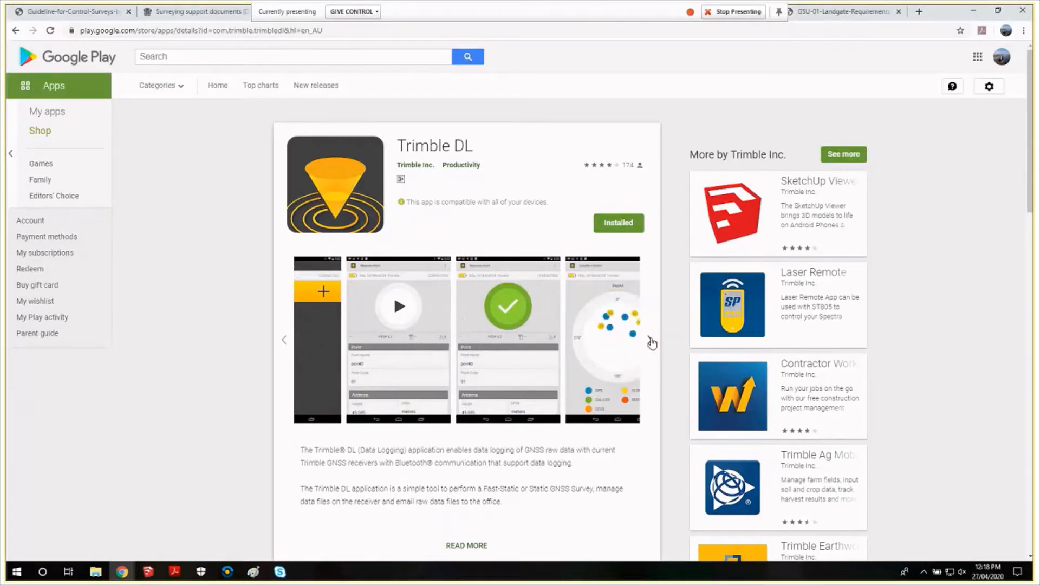
pyautogui.click(650, 341)
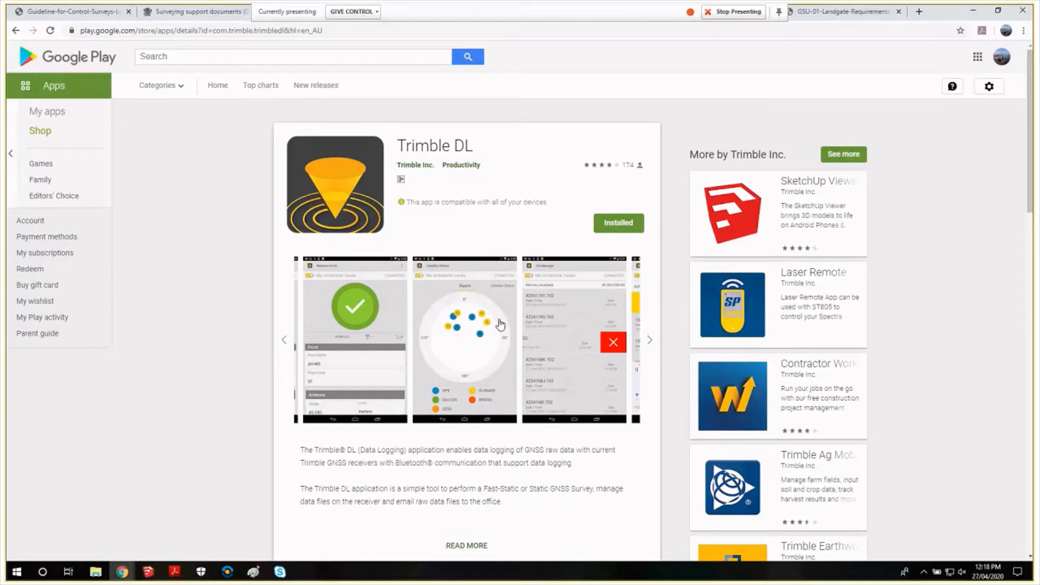
pyautogui.click(650, 341)
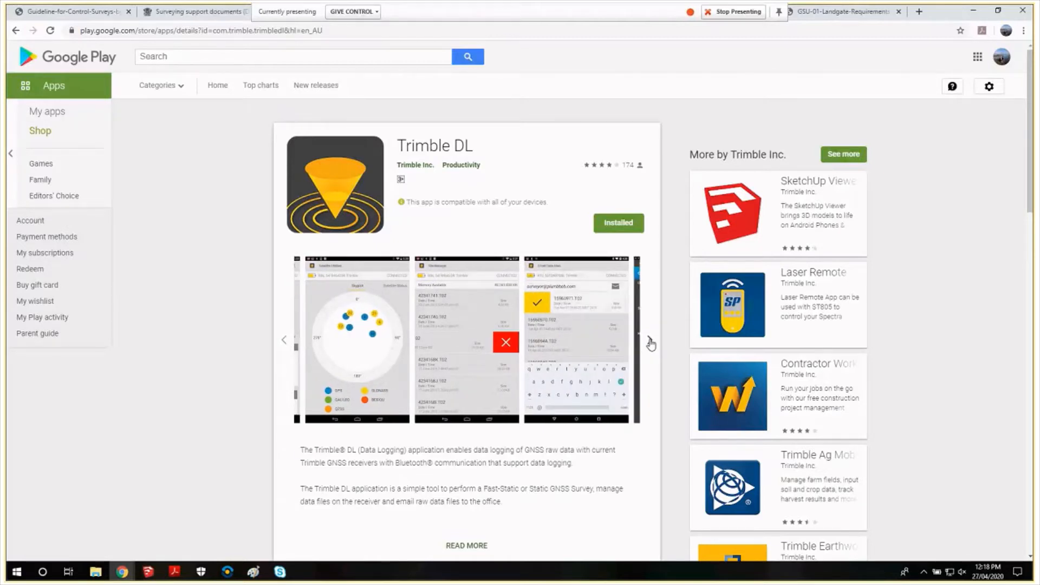
pyautogui.click(650, 342)
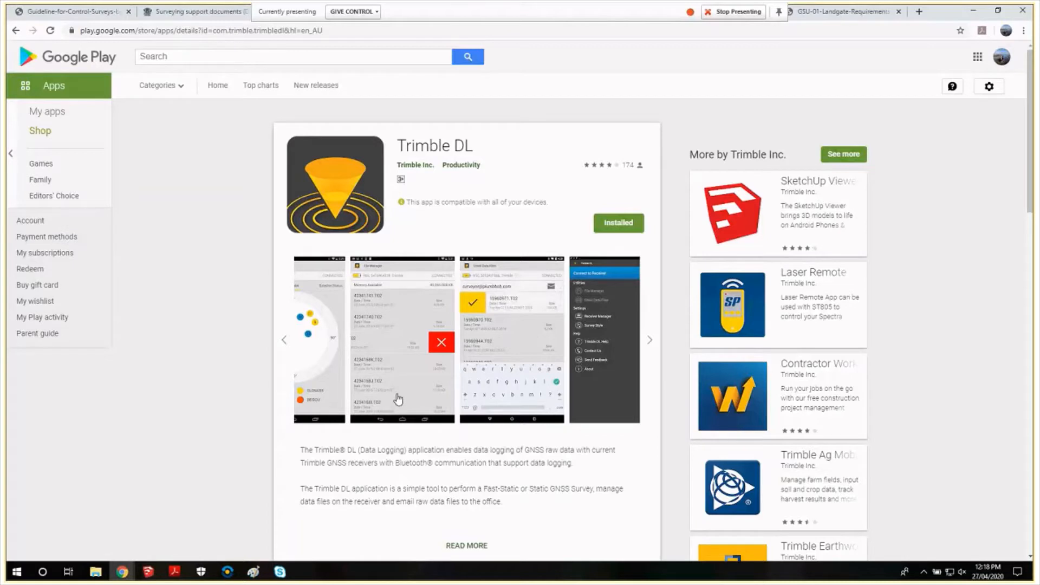
pyautogui.click(650, 340)
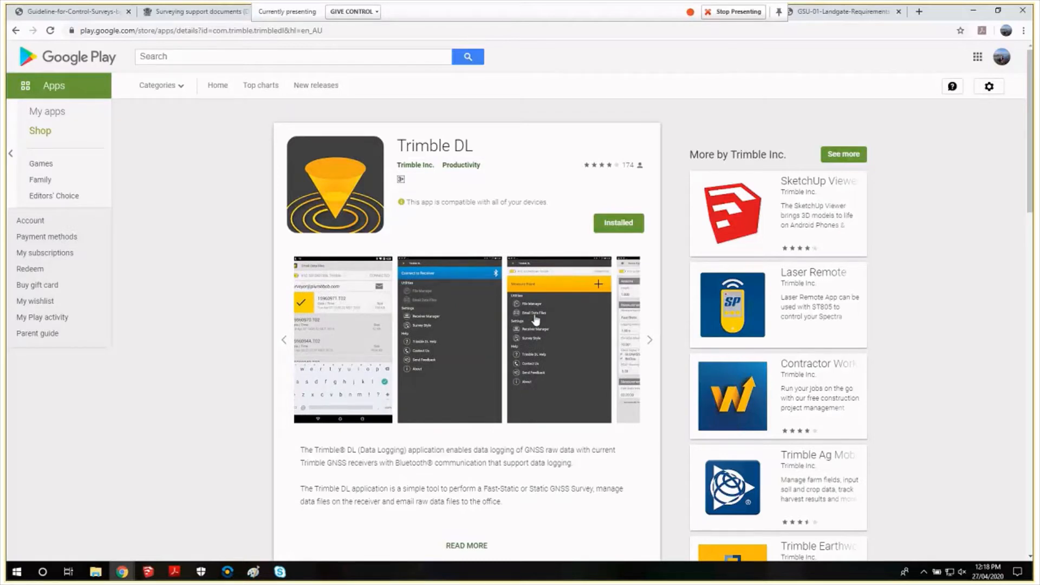
pyautogui.click(648, 340)
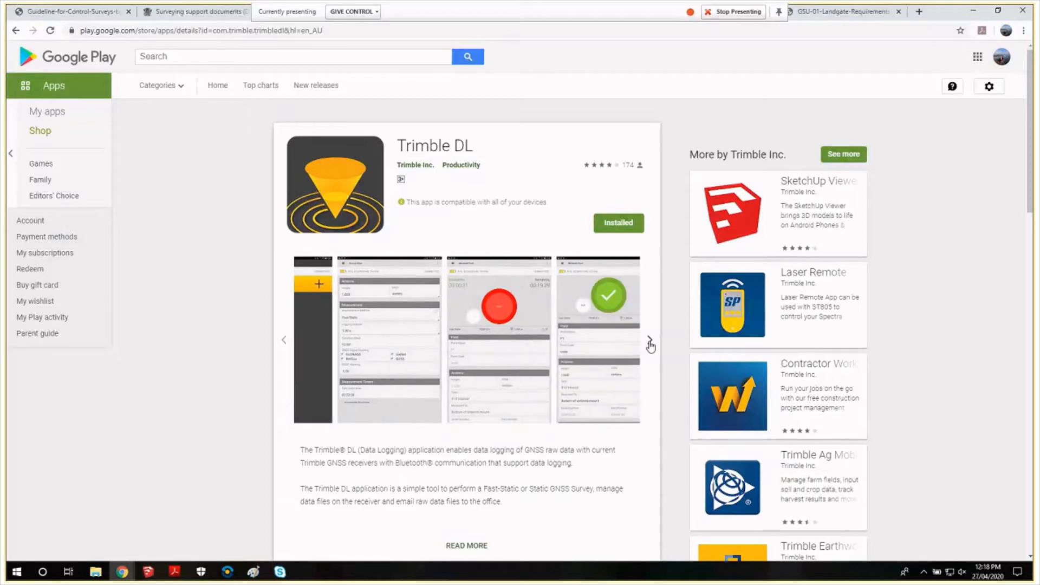
# Review the Trimble DL description and browse the remaining app screenshots to the end of the gallery.
pyautogui.scroll(-2, 420, 407)
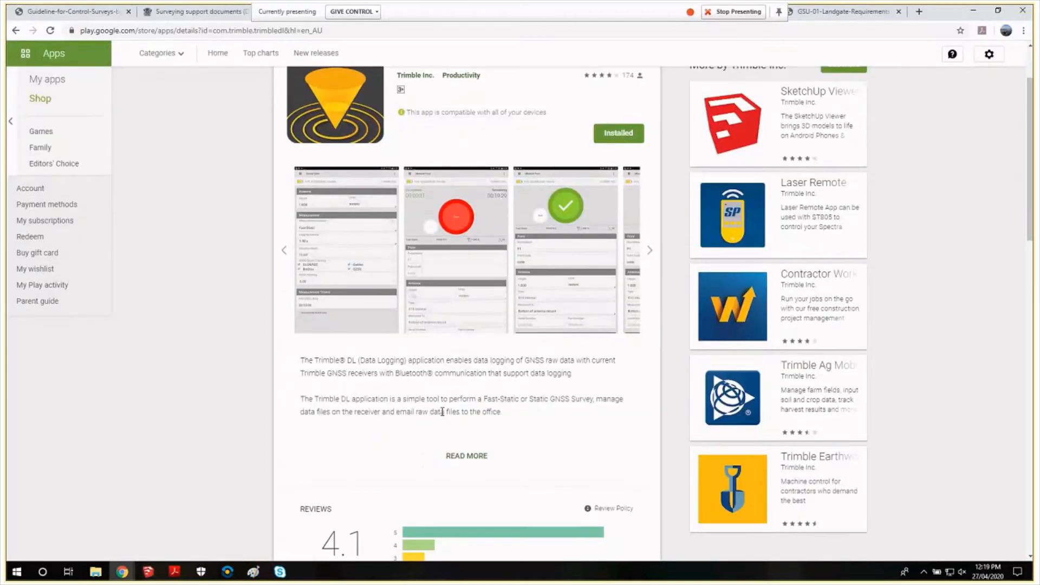
pyautogui.scroll(1, 442, 411)
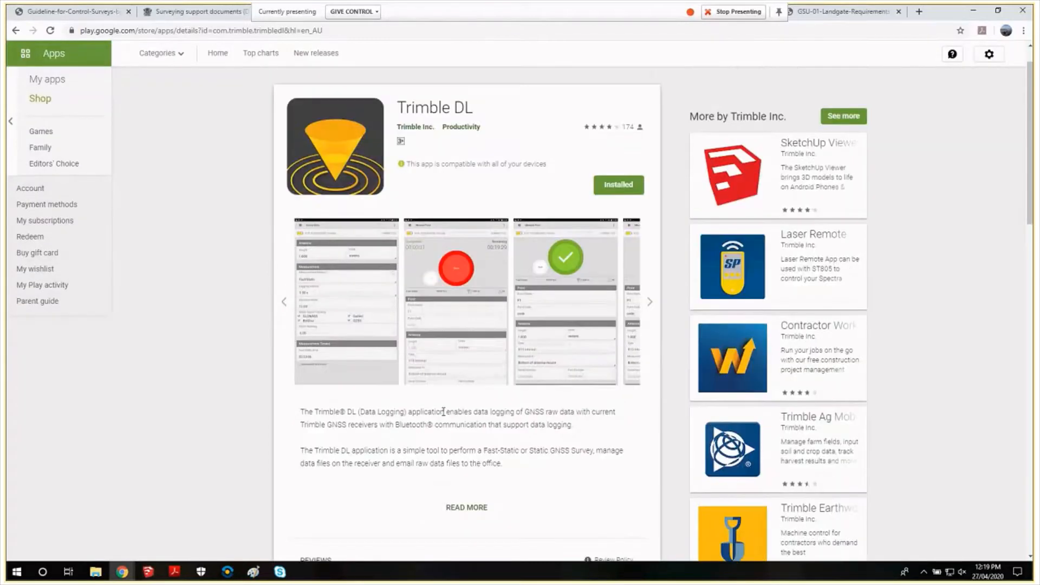
pyautogui.scroll(1, 443, 411)
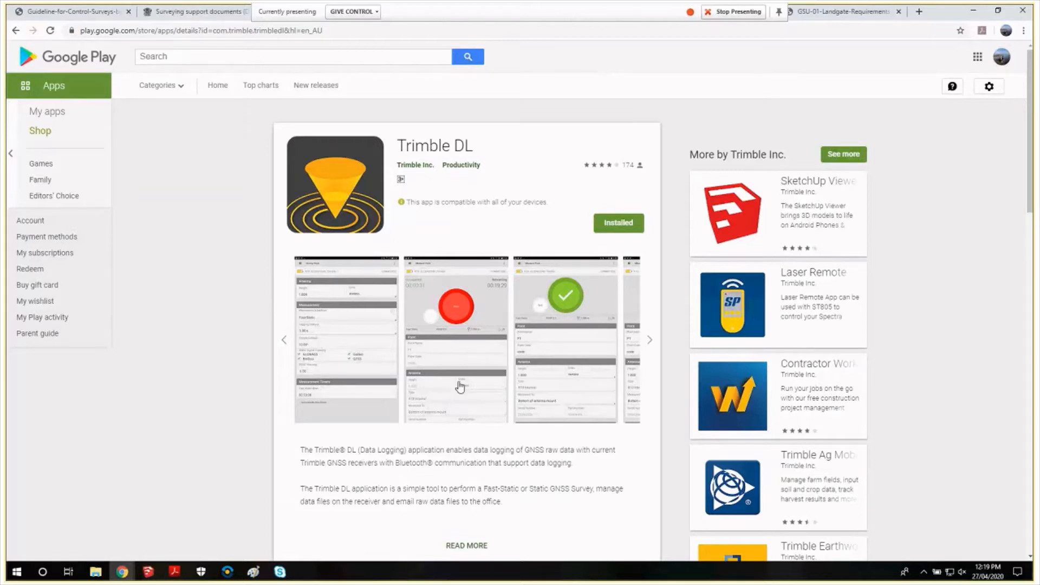
pyautogui.click(647, 342)
pyautogui.click(647, 341)
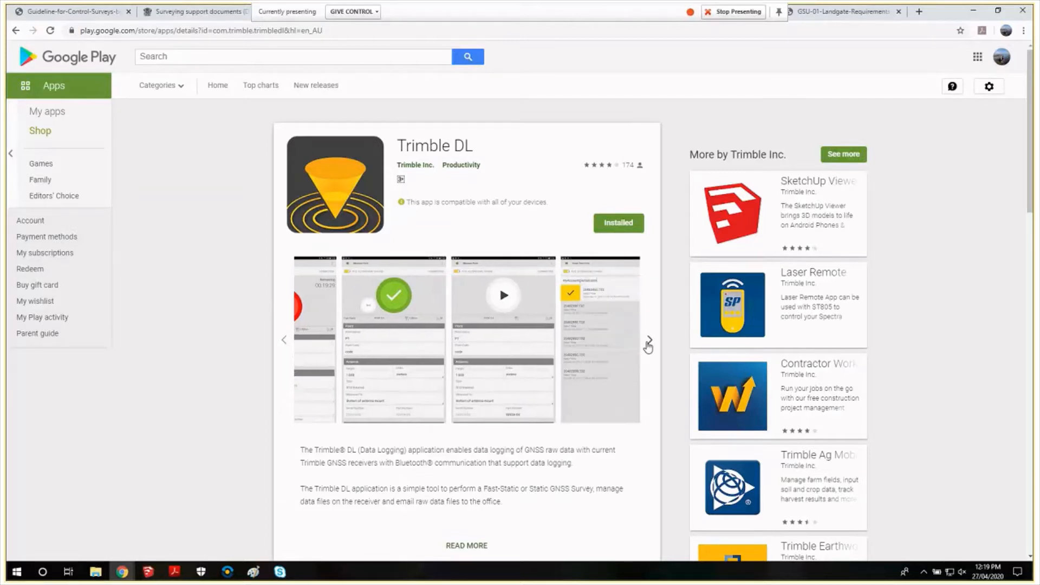
pyautogui.click(647, 342)
pyautogui.click(301, 453)
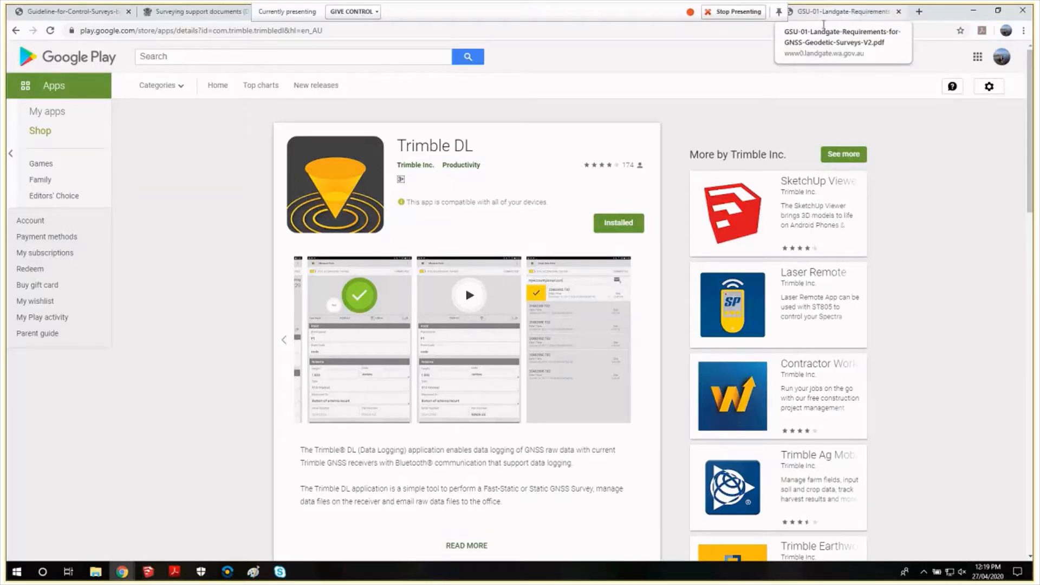
# Switch to the Trimble SPS855 receiver's web interface and show its Data Logging summary.
pyautogui.click(876, 13)
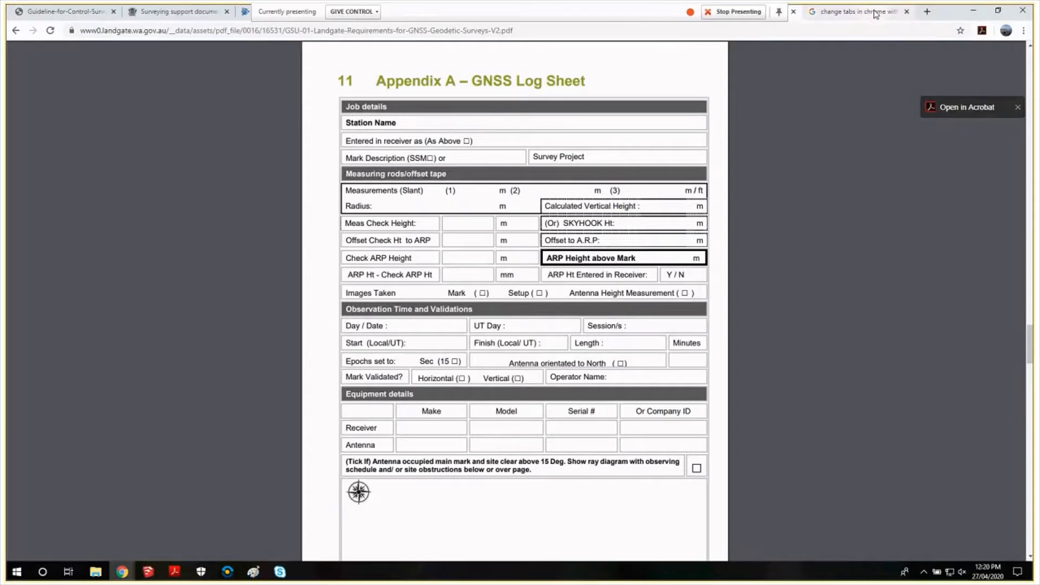
pyautogui.hotkey('ctrl', 'Tab')
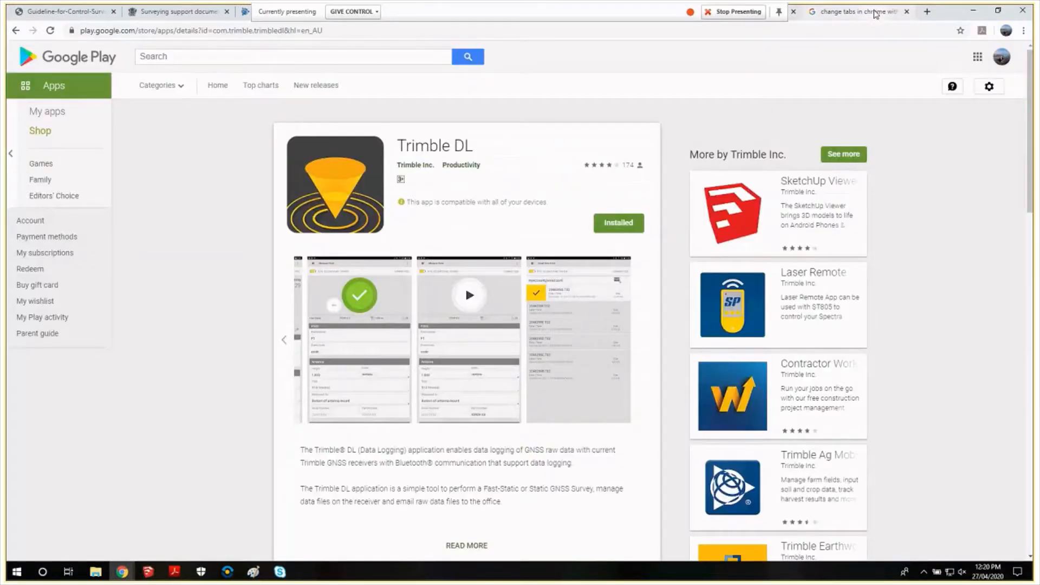
pyautogui.hotkey('ctrl', 'Tab')
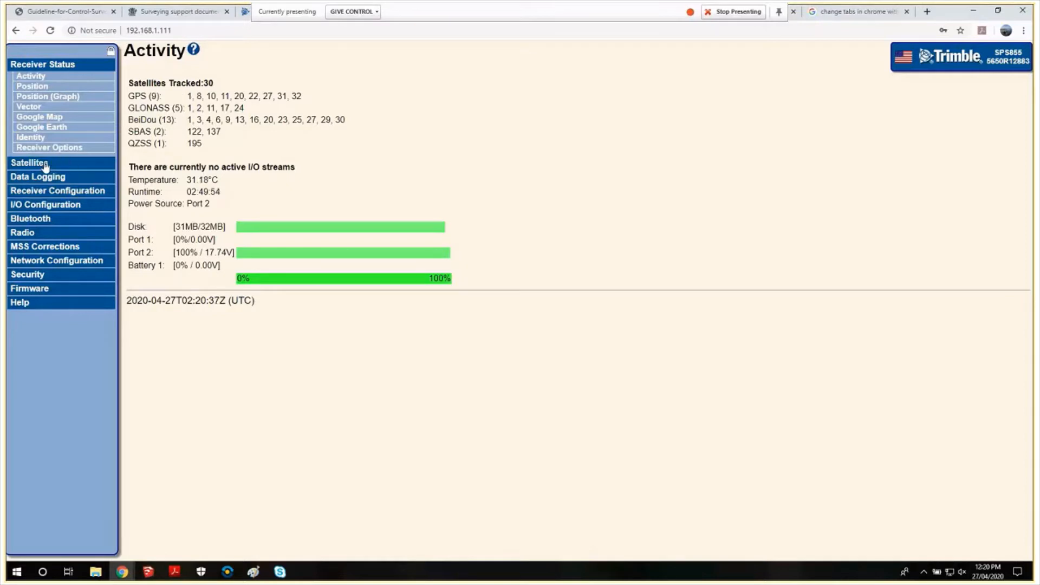
pyautogui.click(56, 65)
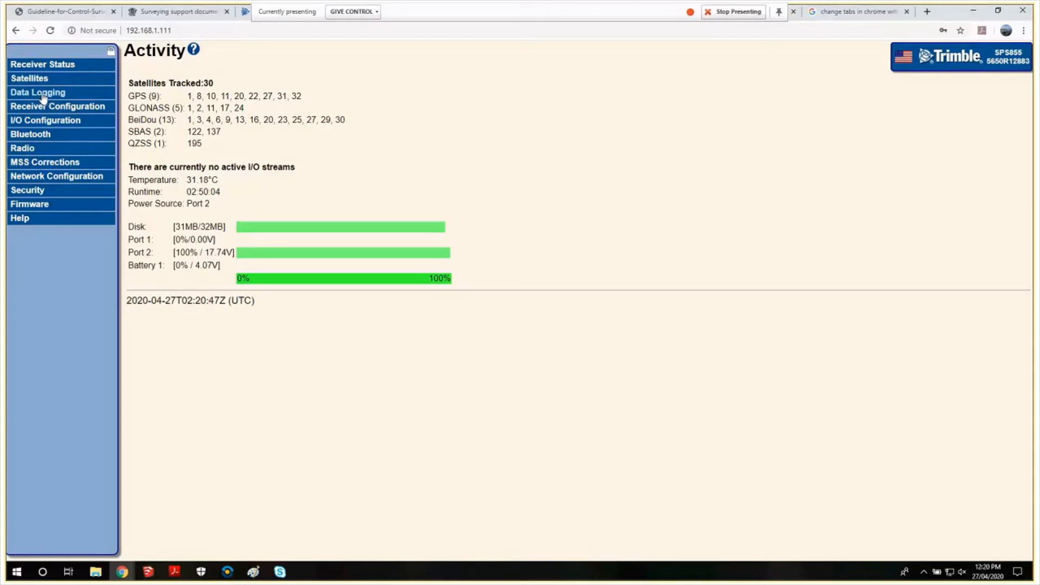
pyautogui.click(43, 98)
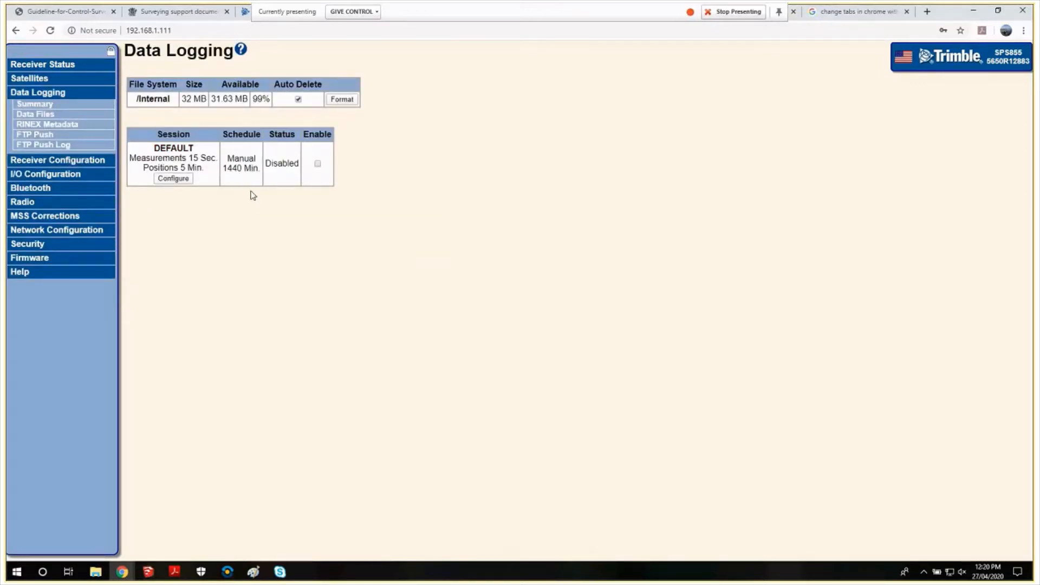
# Configure the DEFAULT logging session with an Always schedule and a 30 Sec. measurement interval, leaving the position interval at 5 Min.
pyautogui.click(171, 152)
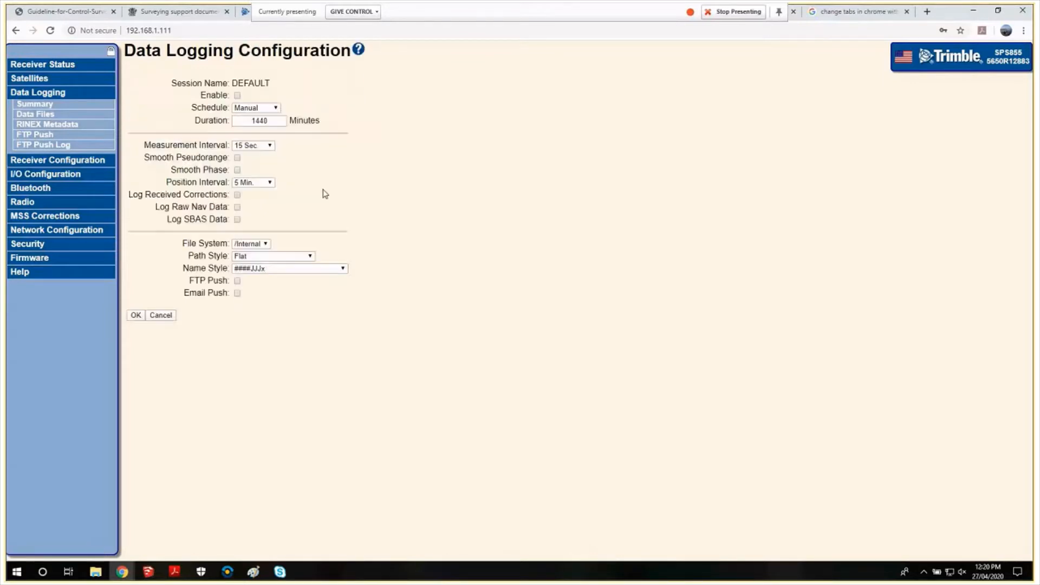
pyautogui.click(272, 109)
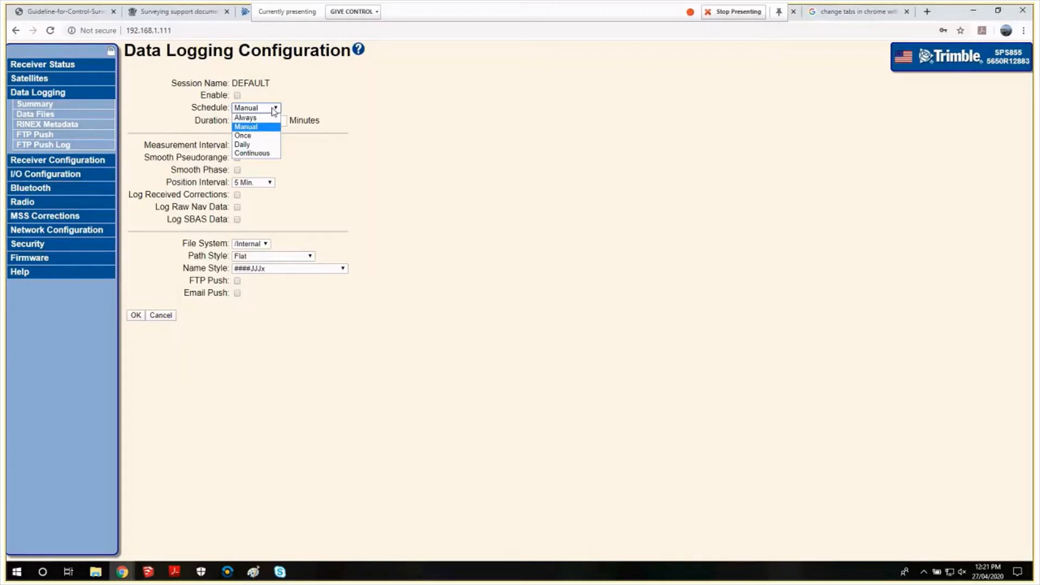
pyautogui.click(250, 117)
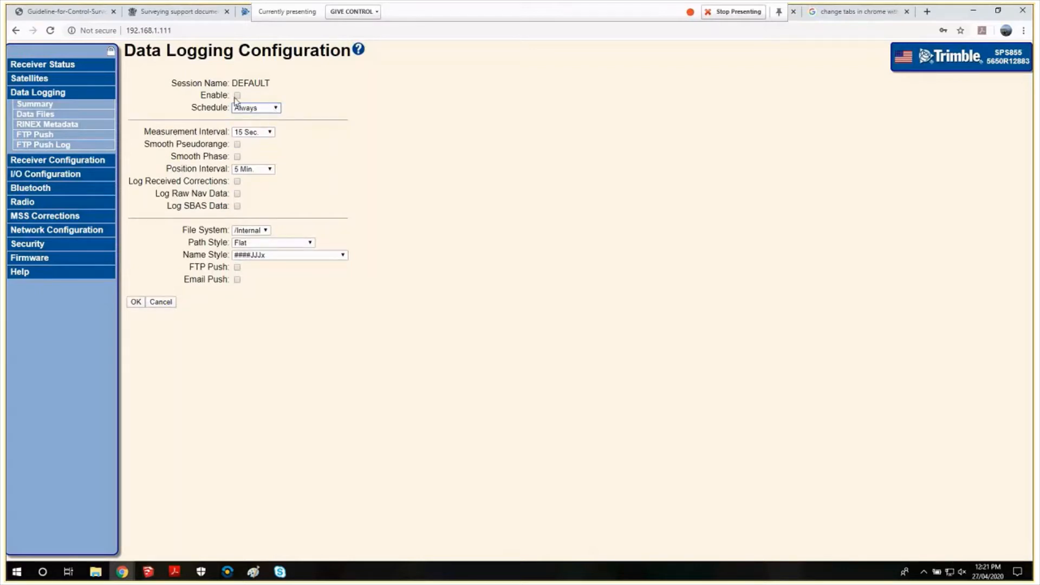
pyautogui.click(273, 135)
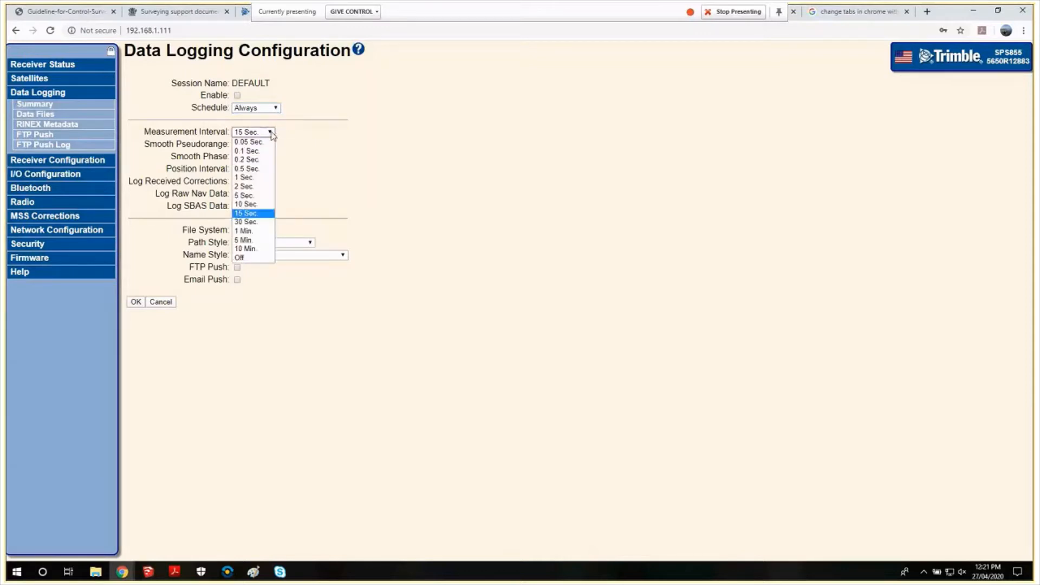
pyautogui.click(257, 224)
pyautogui.click(269, 169)
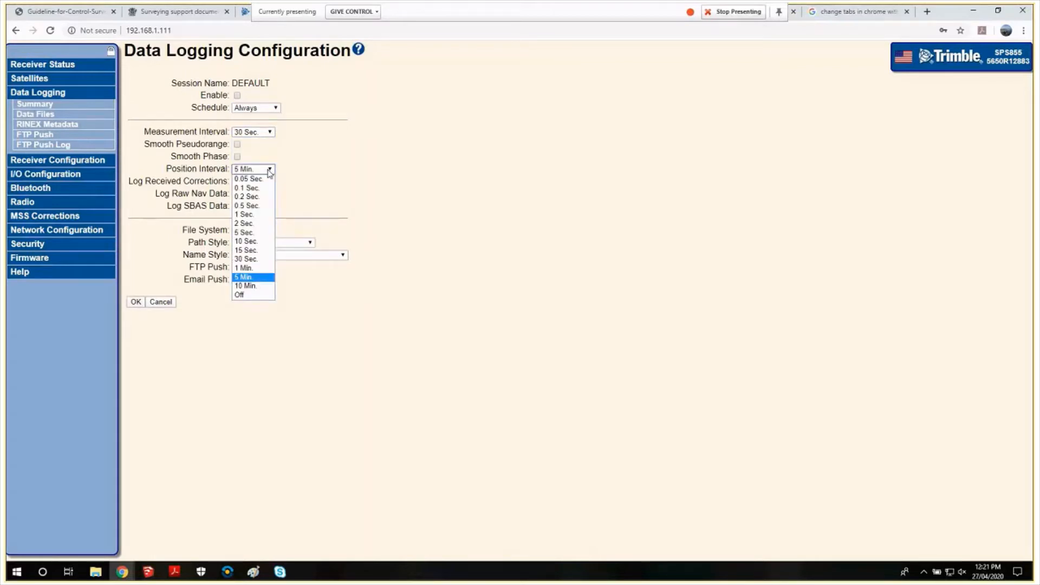
pyautogui.click(316, 167)
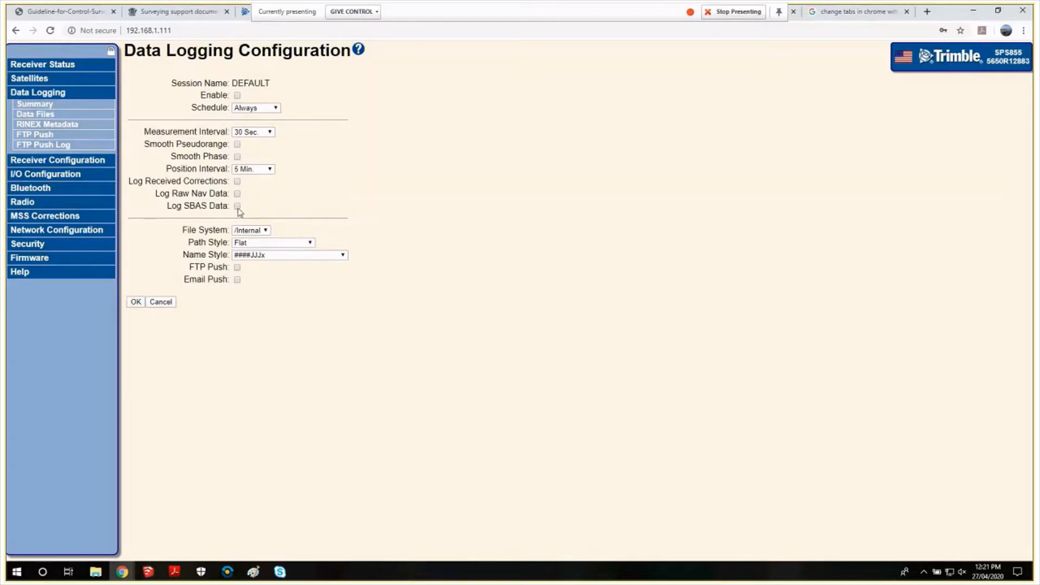
pyautogui.moveTo(176, 207); pyautogui.dragTo(209, 206)
pyautogui.click(211, 209)
pyautogui.click(210, 206)
pyautogui.moveTo(210, 206); pyautogui.dragTo(225, 206)
pyautogui.click(180, 187)
# Select the Flat path style and the ##########YYYYMMDDhhmm name style for the logged files.
pyautogui.click(263, 230)
pyautogui.click(275, 238)
pyautogui.click(291, 244)
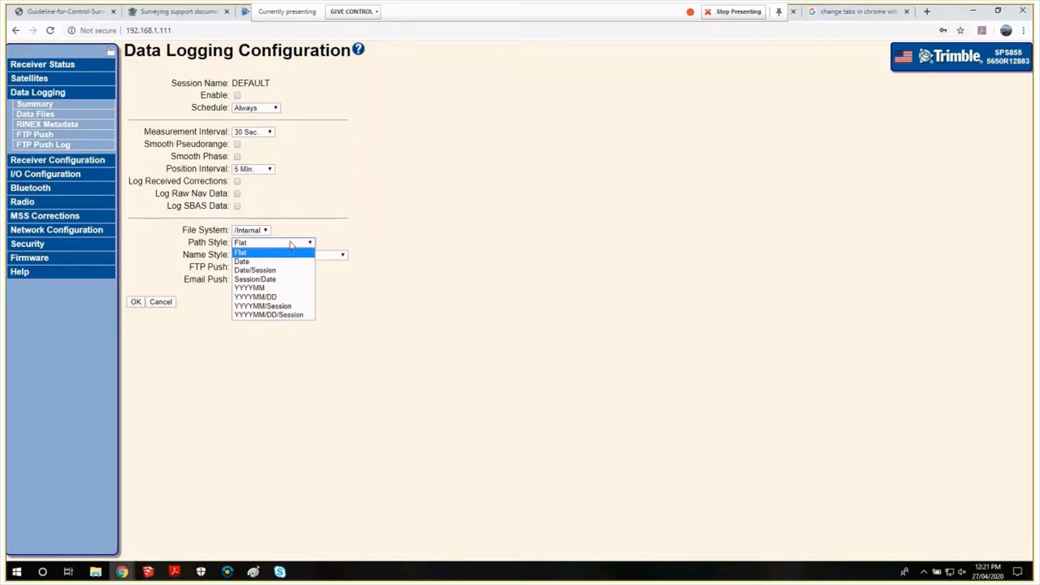
pyautogui.click(266, 252)
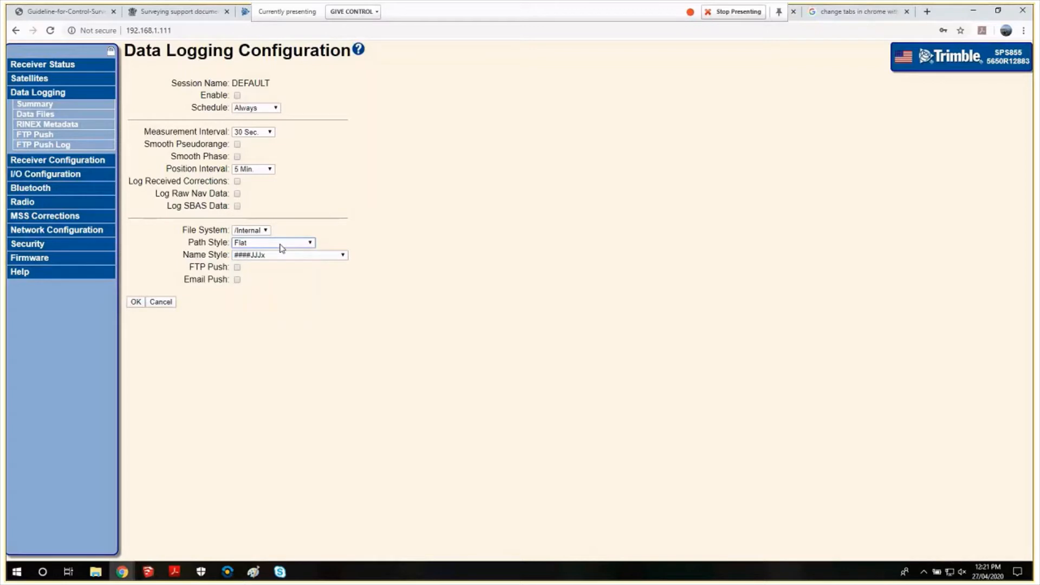
pyautogui.click(344, 256)
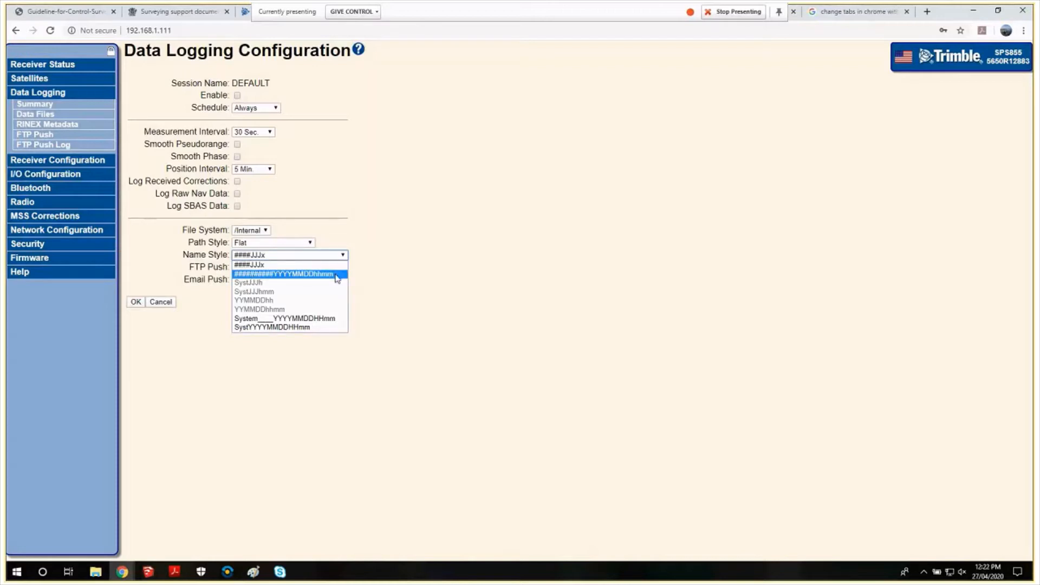
pyautogui.click(296, 275)
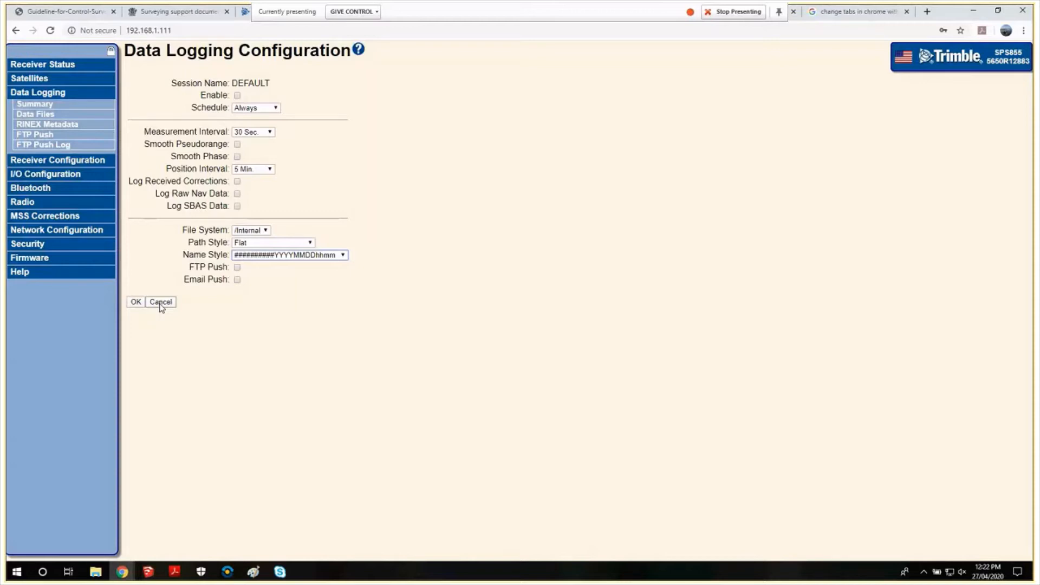
# Show the Internal directory of the receiver's data files.
pyautogui.click(43, 114)
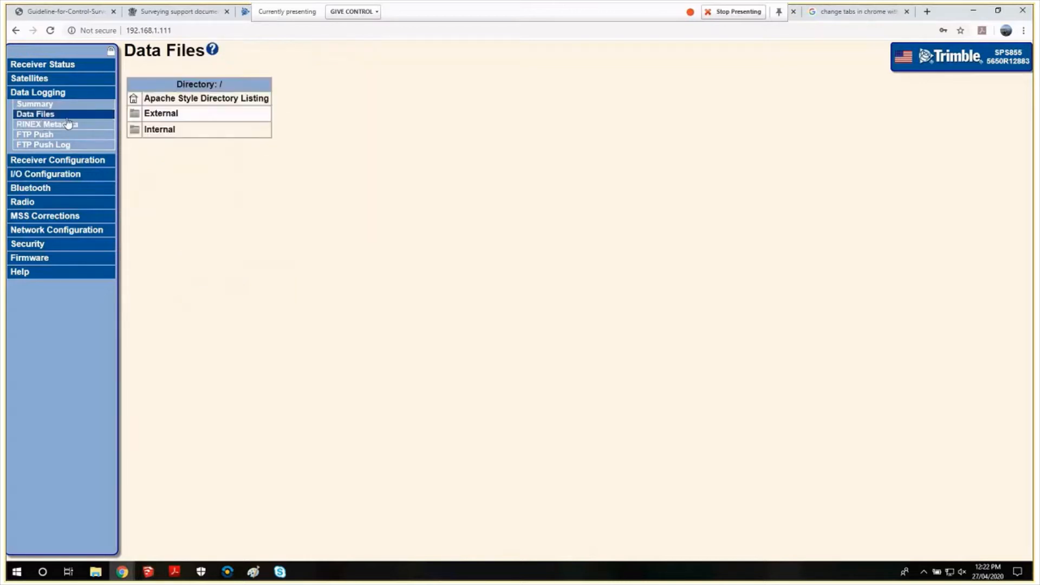
pyautogui.click(163, 130)
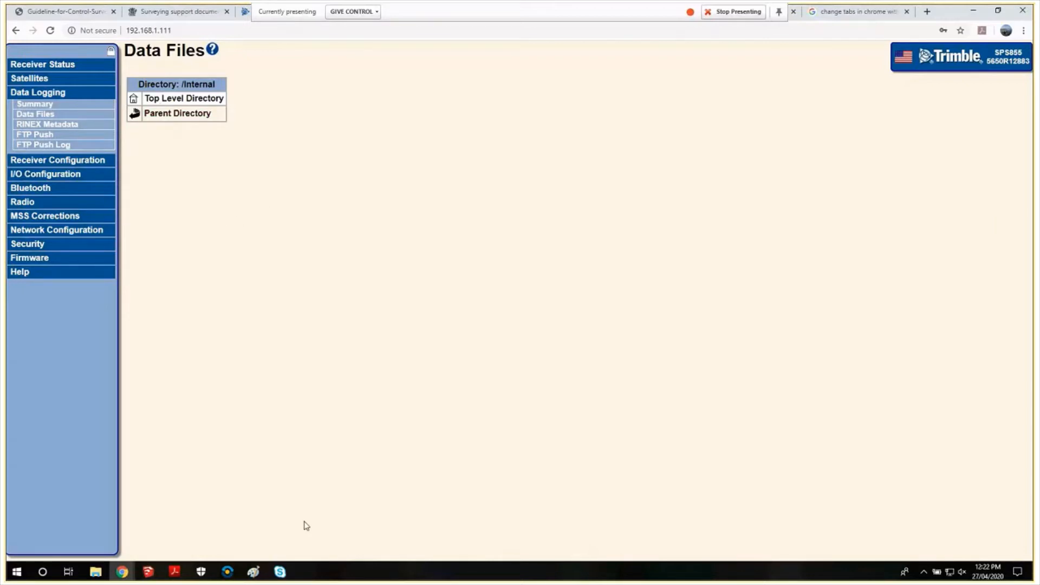
# Switch to Trimble Access in a maximised window and create a new project named GNSS static.
pyautogui.click(16, 571)
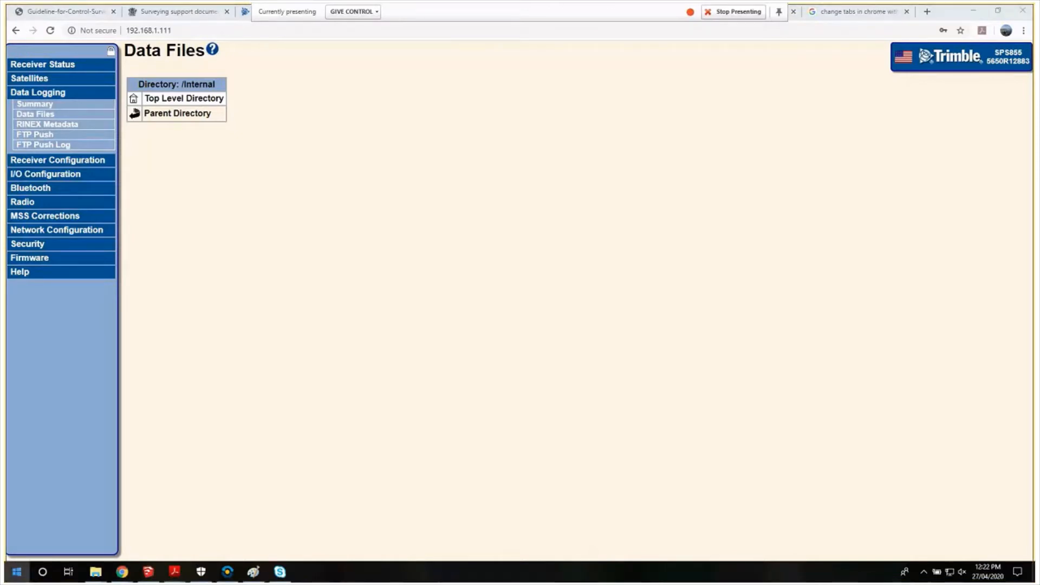
pyautogui.click(175, 241)
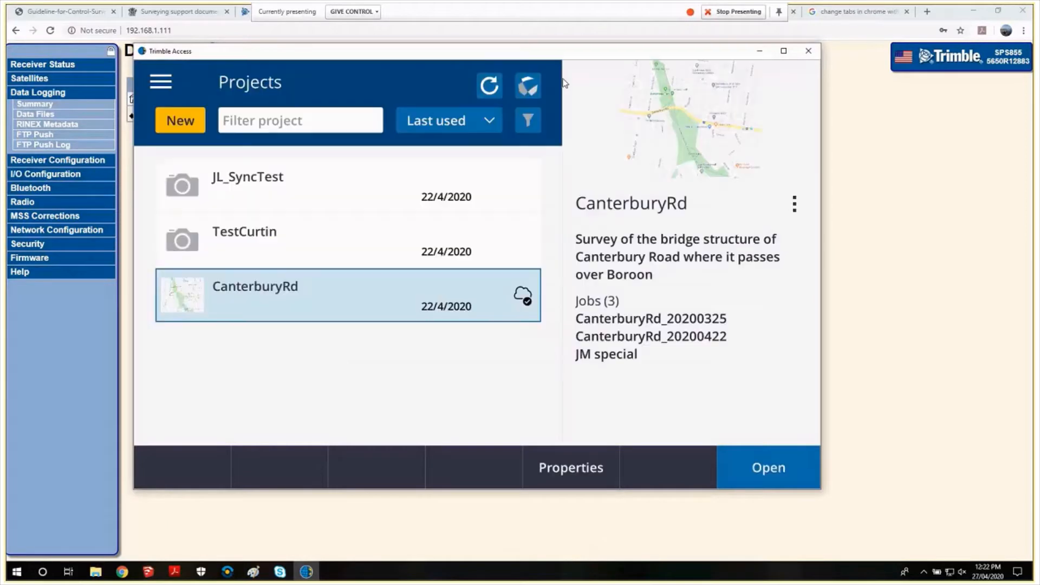
pyautogui.click(783, 51)
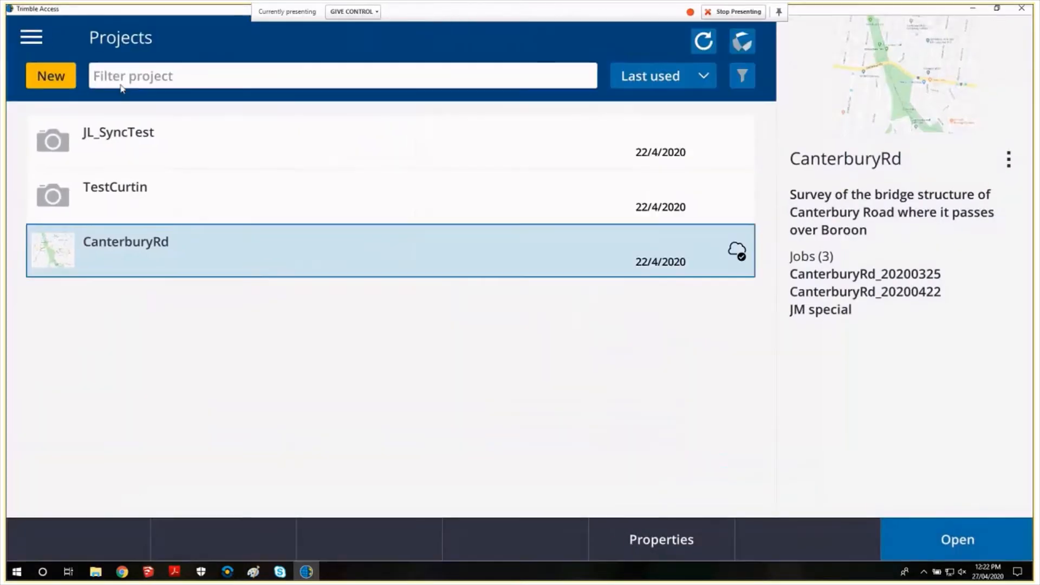
pyautogui.click(53, 77)
pyautogui.write('GNSS ')
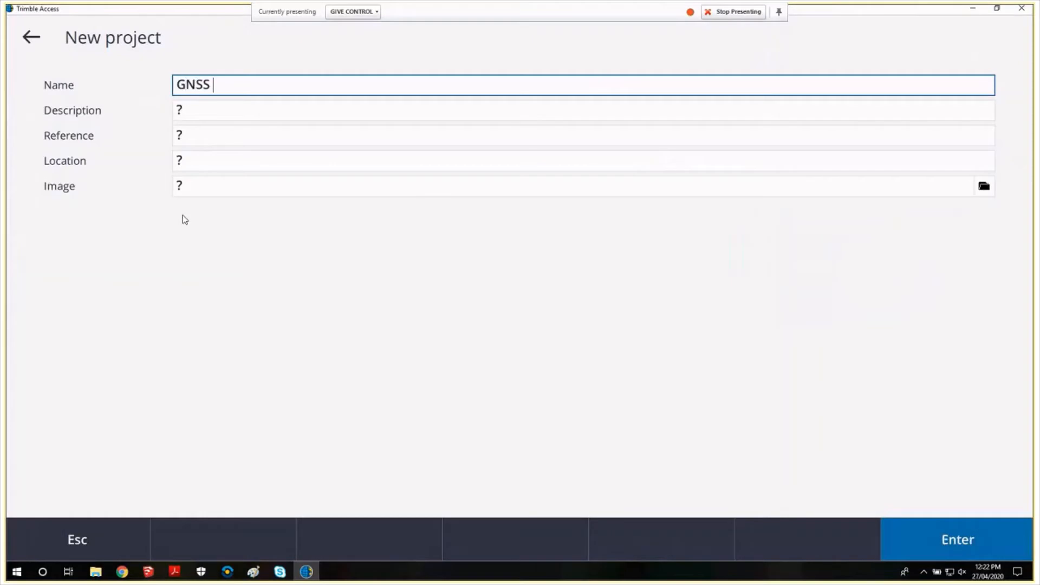
pyautogui.write('static')
pyautogui.click(959, 542)
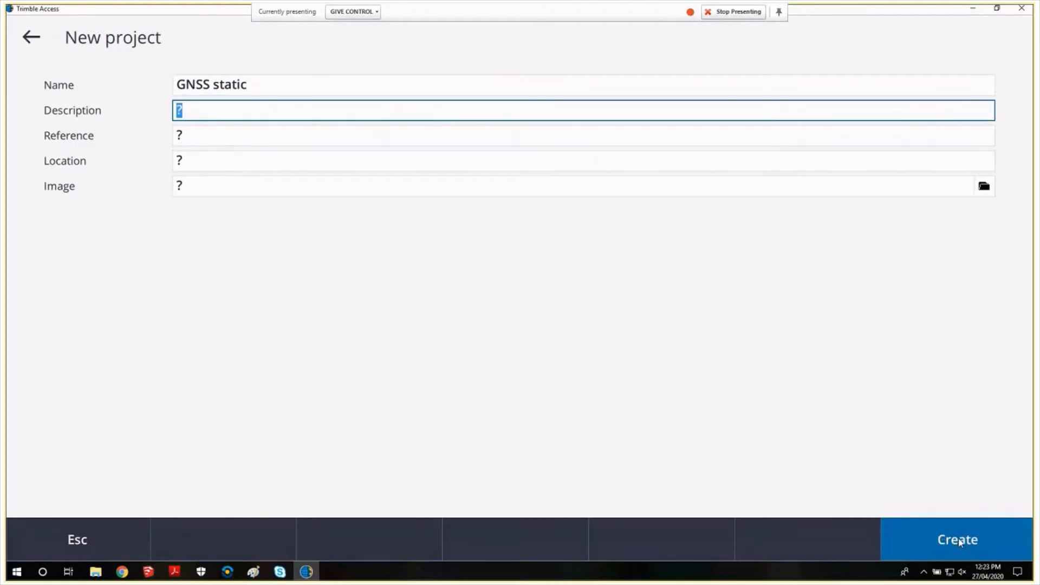
pyautogui.click(959, 542)
# Create a job named 123456 in the project from the GDA2020 Zone55 template.
pyautogui.write('123')
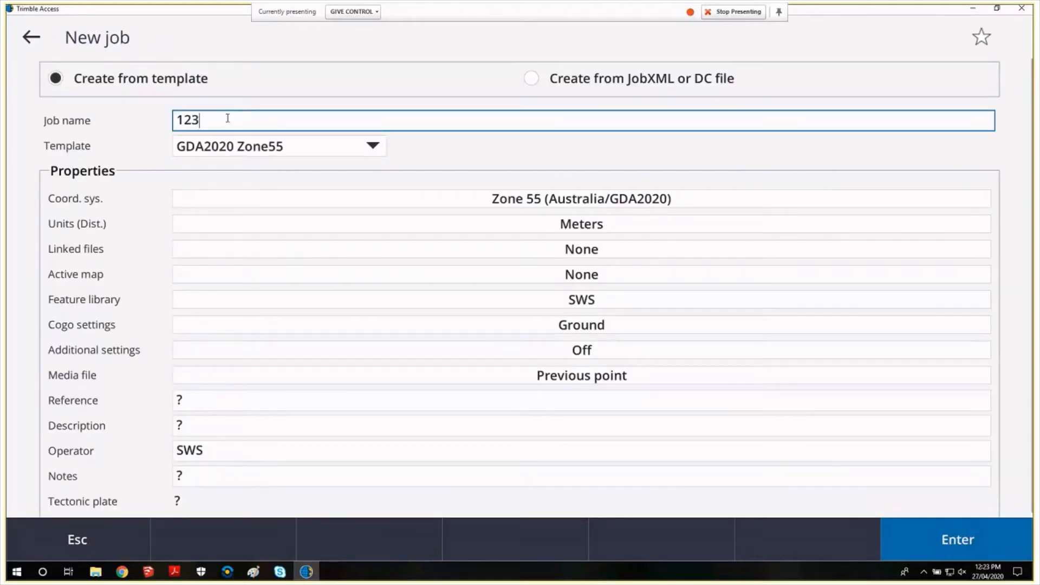
pyautogui.write('456')
pyautogui.click(958, 540)
pyautogui.click(959, 540)
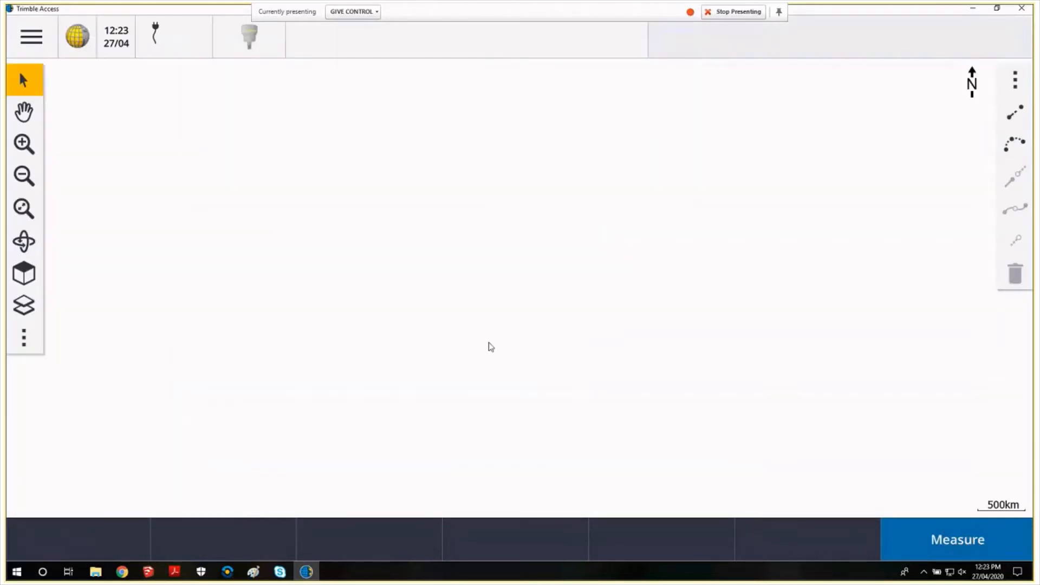
# Create a new survey style named Static with the GNSS style type.
pyautogui.click(32, 38)
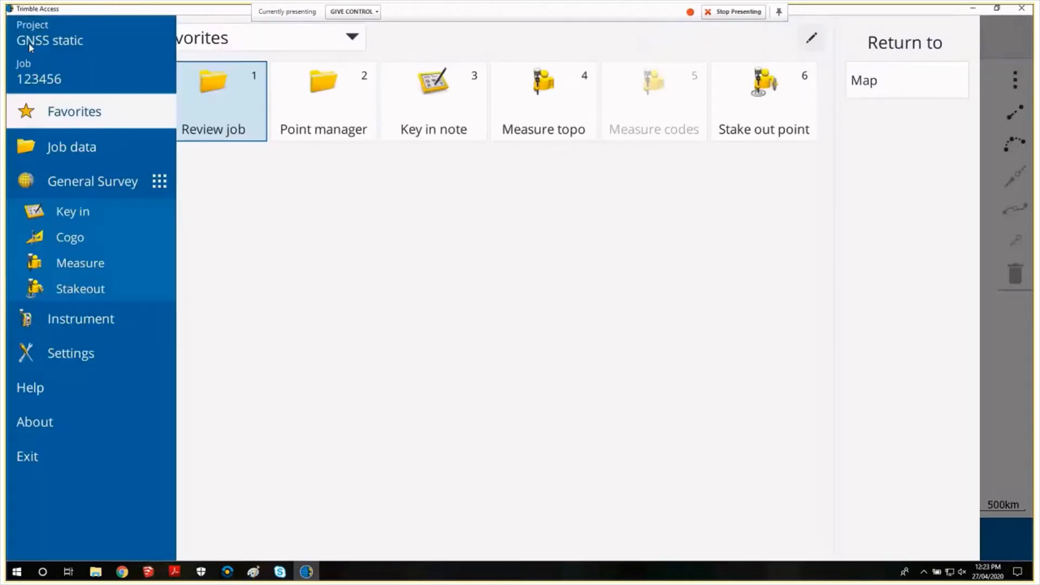
pyautogui.click(90, 360)
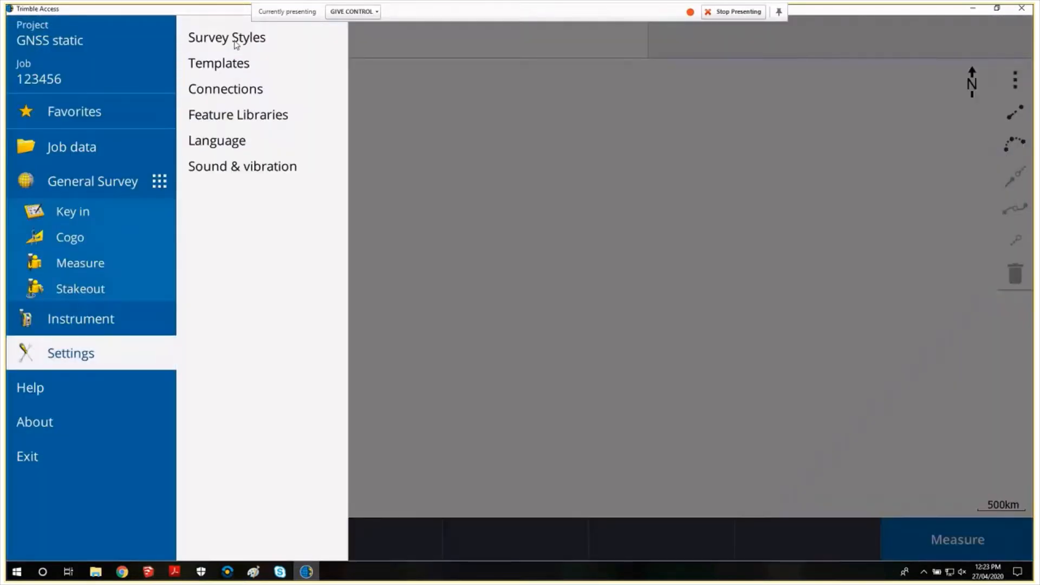
pyautogui.click(237, 45)
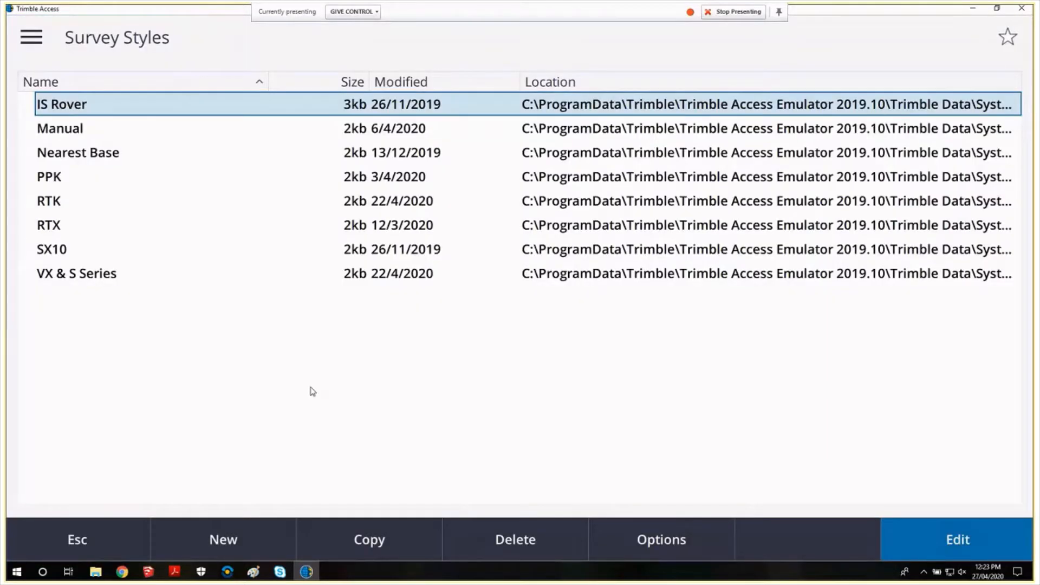
pyautogui.click(236, 539)
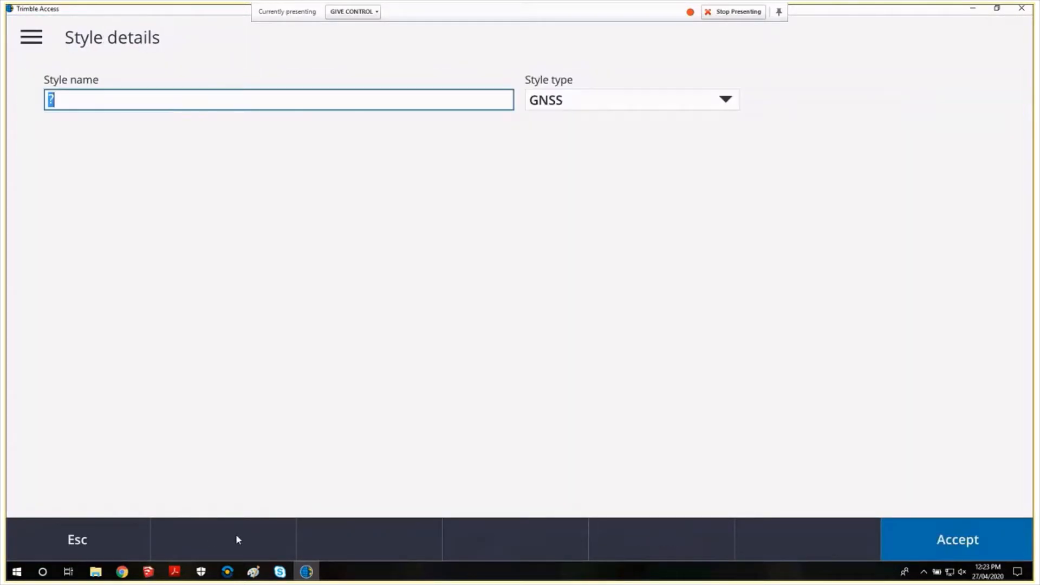
pyautogui.write('Static')
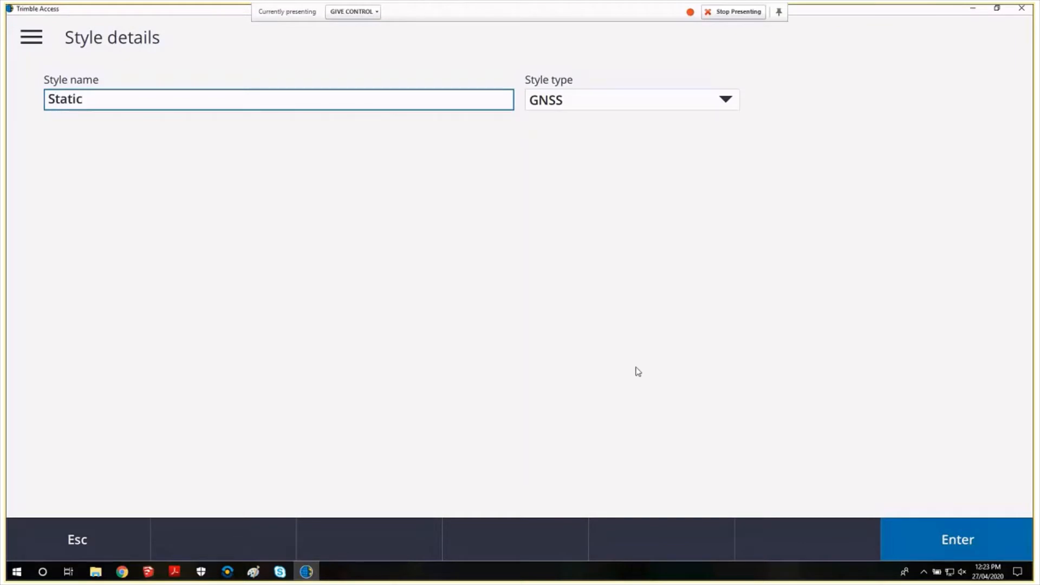
pyautogui.click(959, 531)
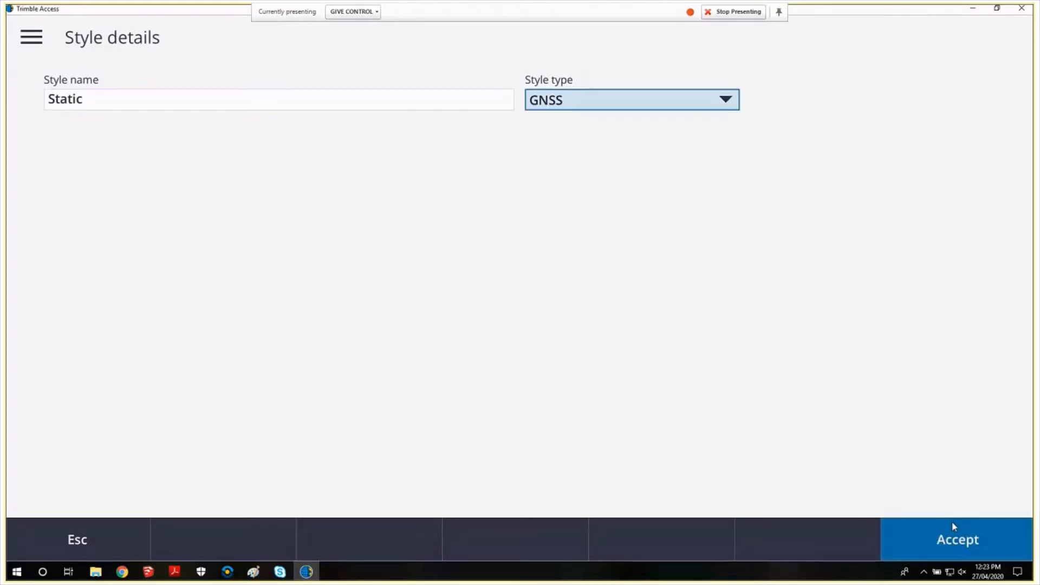
pyautogui.click(952, 539)
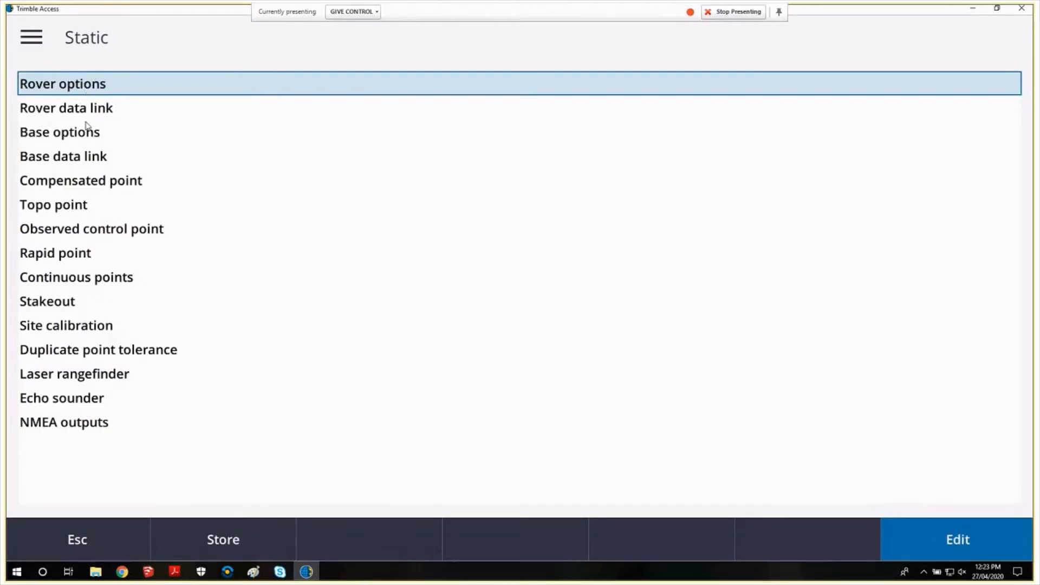
# Set the survey type in the Static style's base options to FastStatic.
pyautogui.click(82, 138)
pyautogui.click(82, 139)
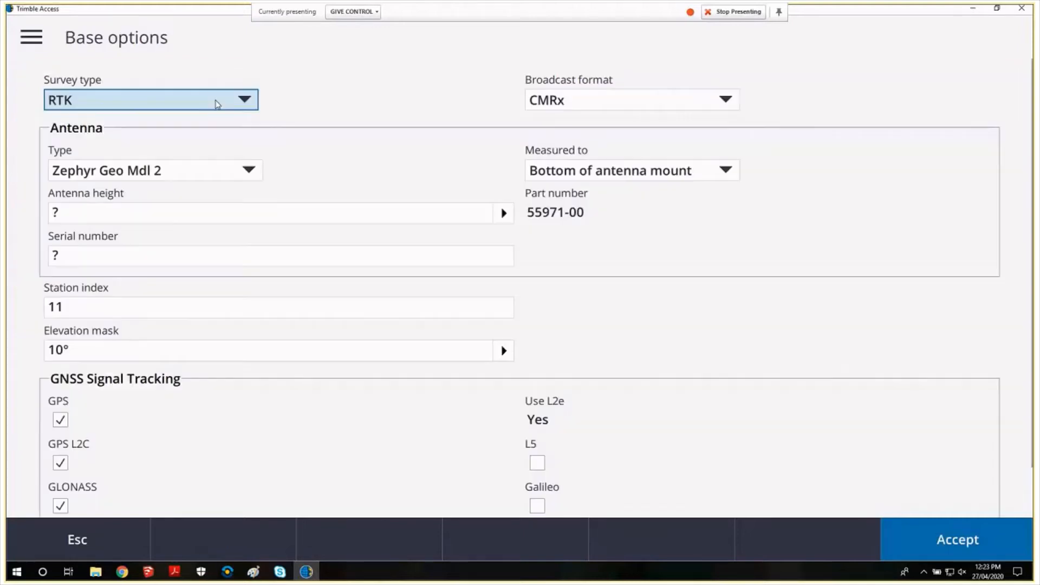
pyautogui.click(249, 109)
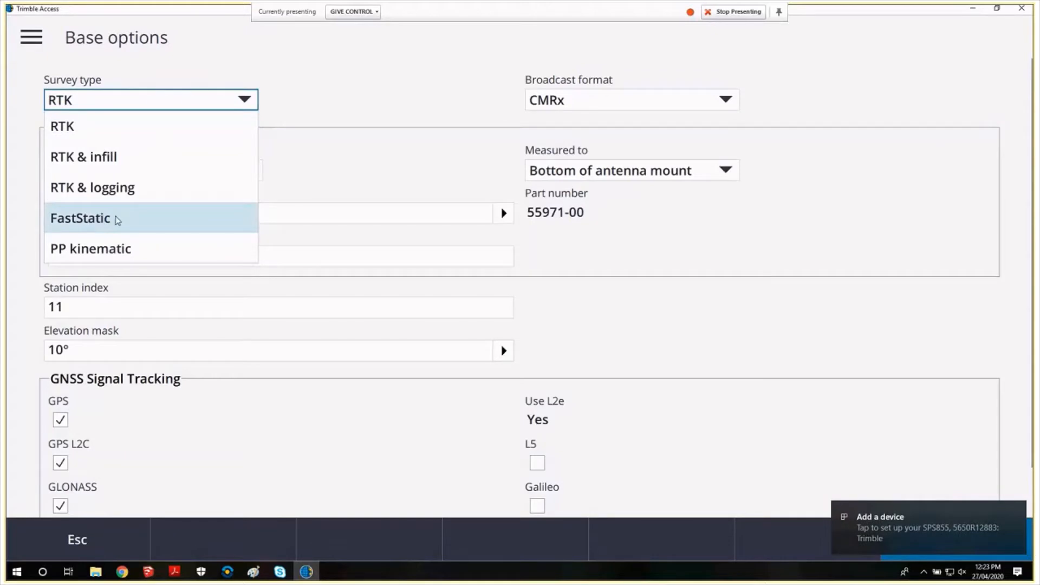
pyautogui.click(134, 222)
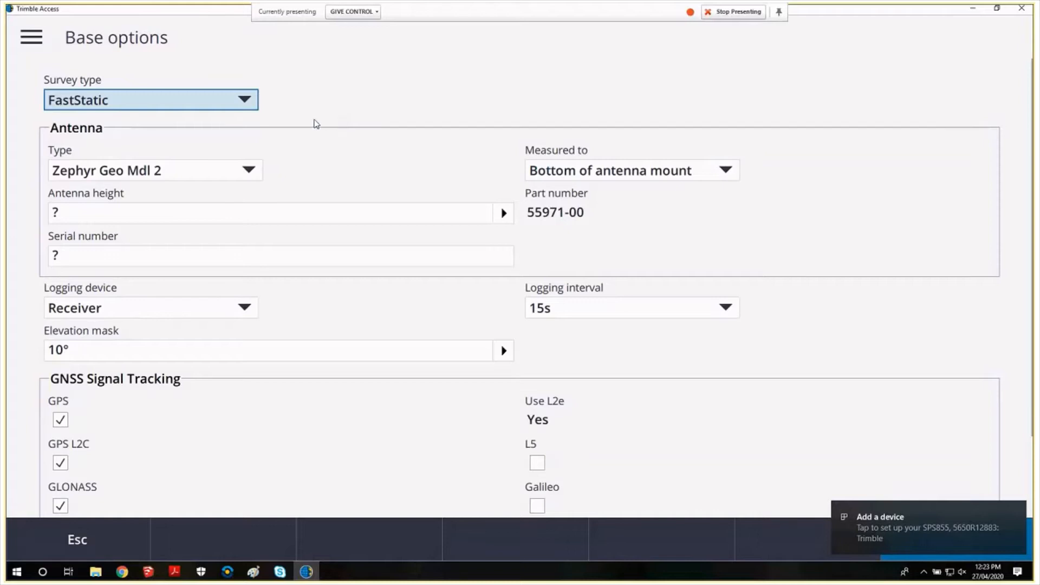
# Set the base antenna type to R12 Internal.
pyautogui.click(251, 172)
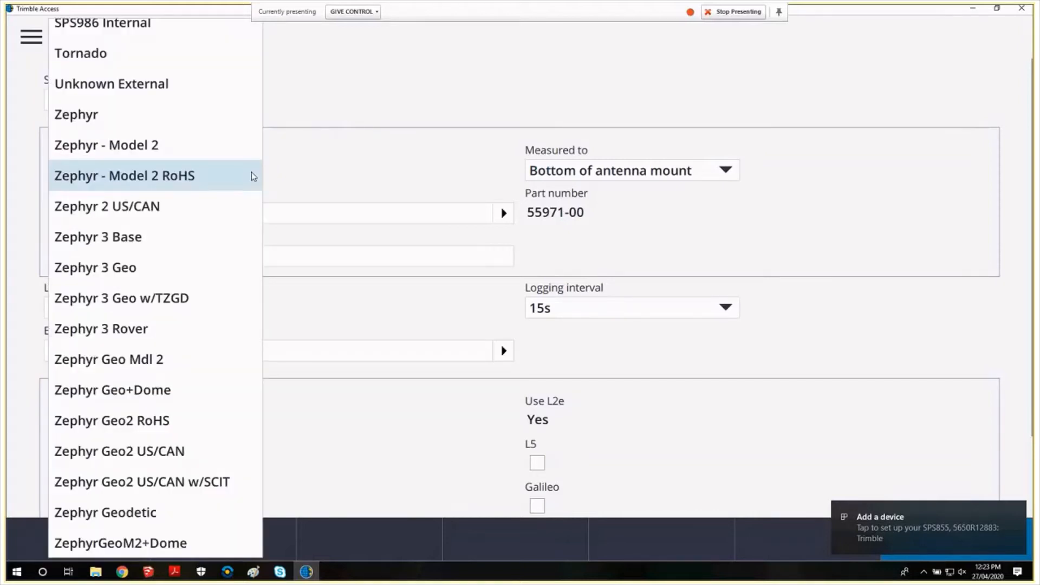
pyautogui.scroll(3, 222, 205)
pyautogui.scroll(1, 222, 206)
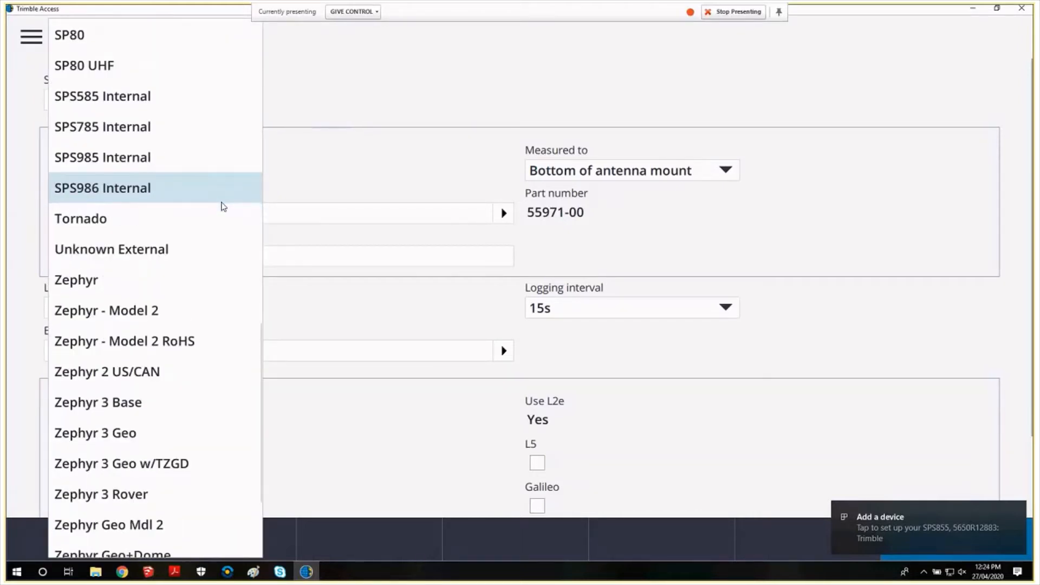
pyautogui.scroll(2, 222, 206)
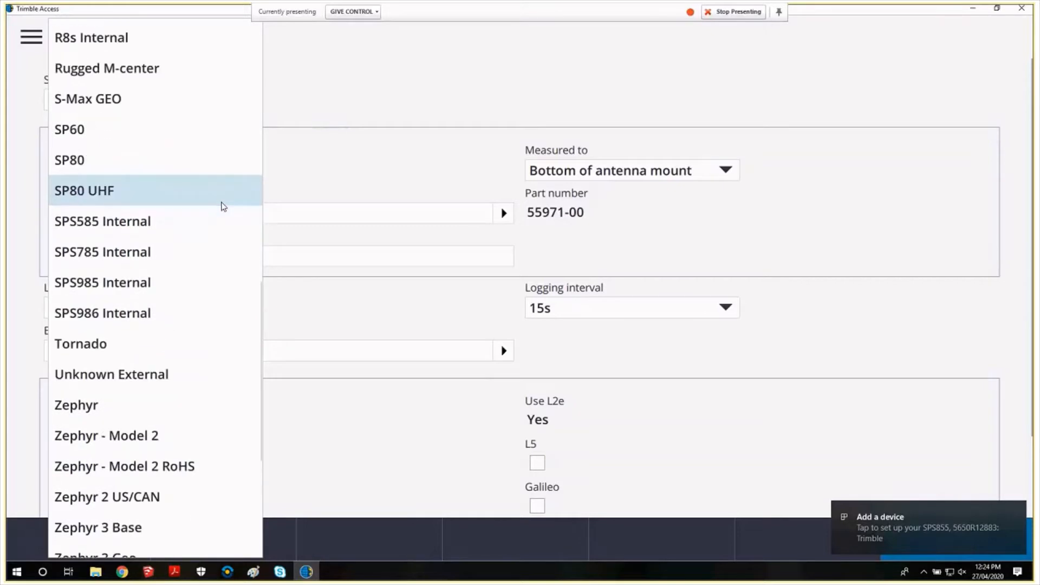
pyautogui.scroll(3, 222, 206)
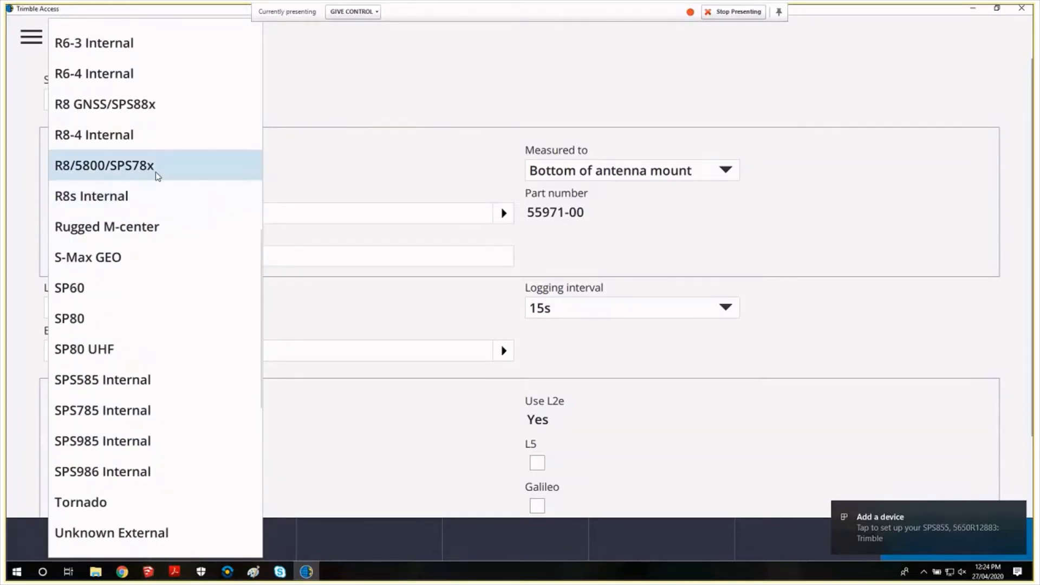
pyautogui.scroll(5, 157, 176)
pyautogui.click(137, 102)
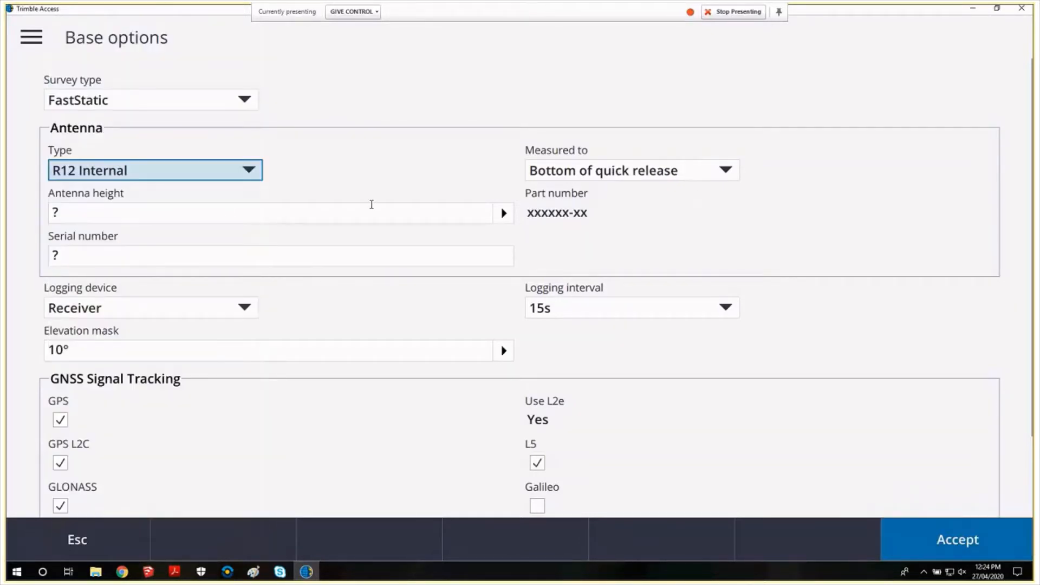
pyautogui.scroll(-2, 332, 221)
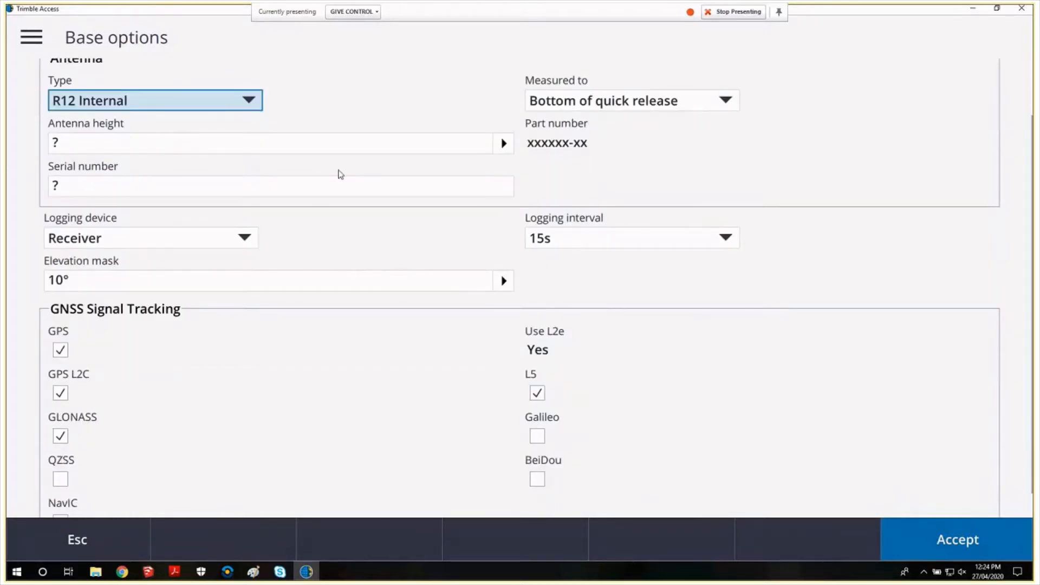
# Set the logging device in the base options to Receiver.
pyautogui.scroll(2, 340, 174)
pyautogui.scroll(-2, 321, 219)
pyautogui.click(247, 239)
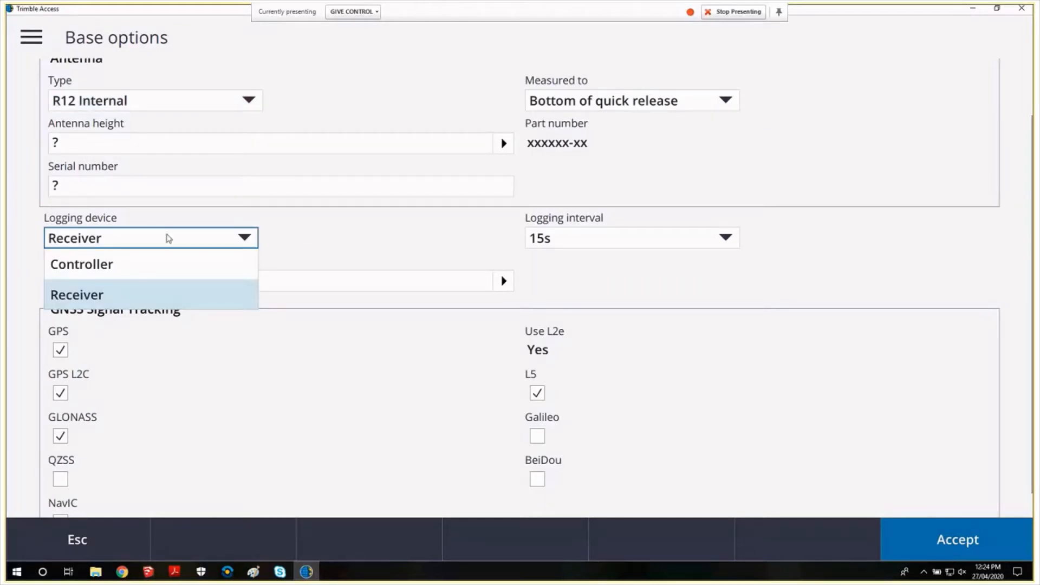
pyautogui.click(84, 297)
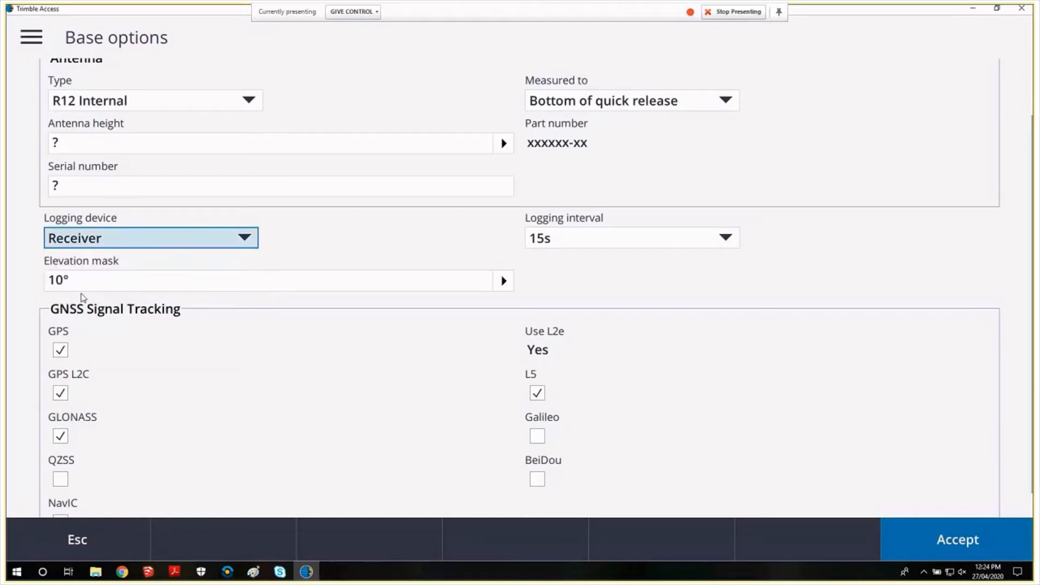
# Enable QZSS, Galileo, BeiDou and NavIC in the base's GNSS signal tracking.
pyautogui.scroll(-1, 298, 259)
pyautogui.click(60, 449)
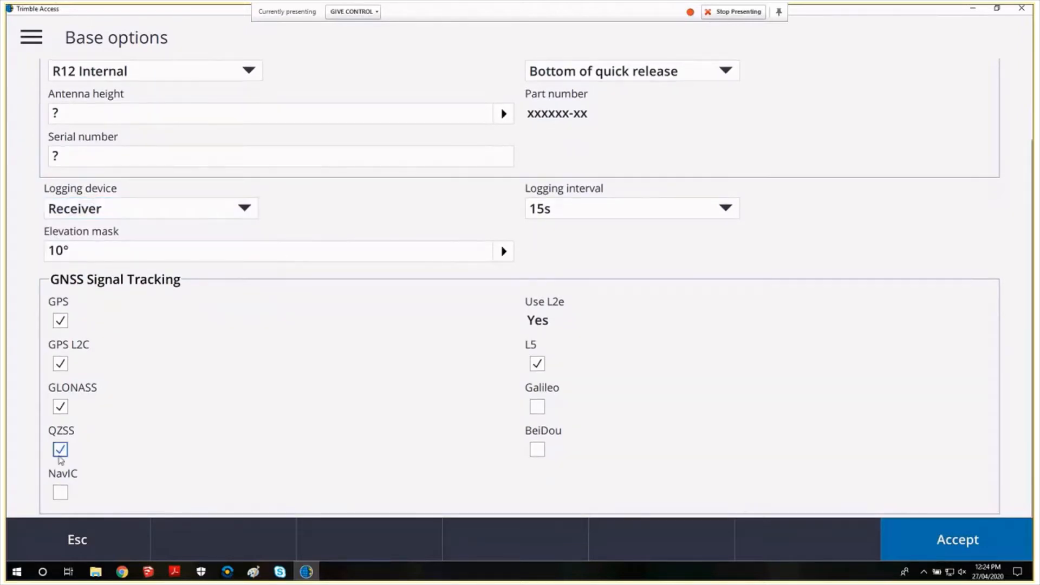
pyautogui.click(537, 406)
pyautogui.click(542, 453)
pyautogui.click(60, 493)
# Set the base logging interval to 30s and the elevation mask to 0°.
pyautogui.click(716, 209)
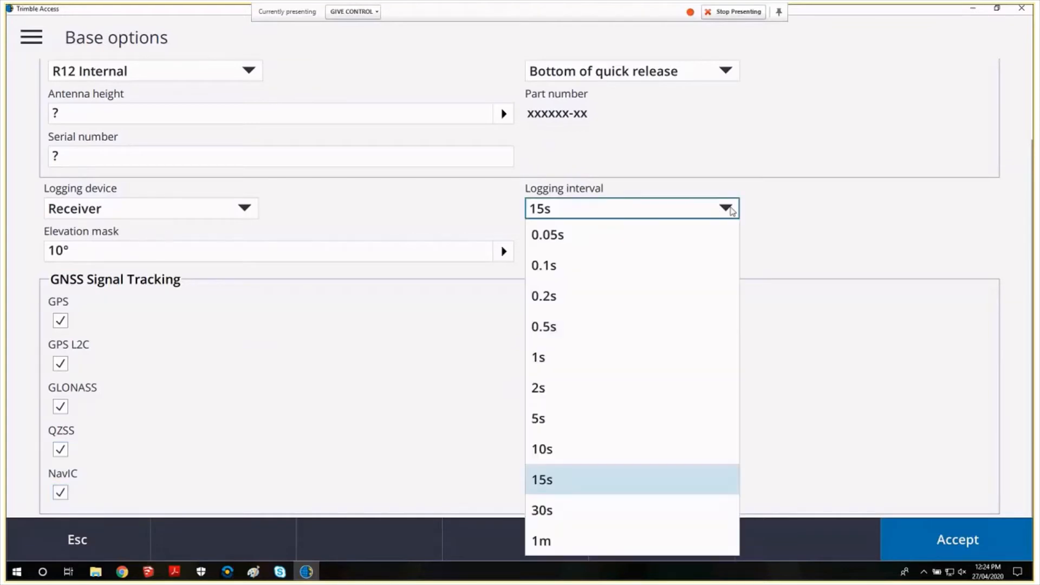
pyautogui.click(557, 507)
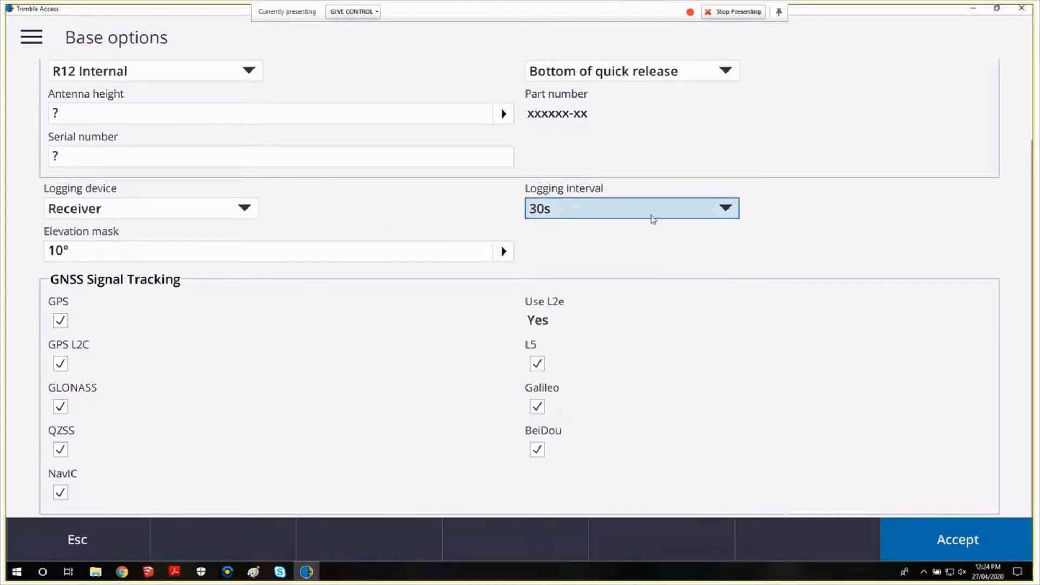
pyautogui.click(249, 252)
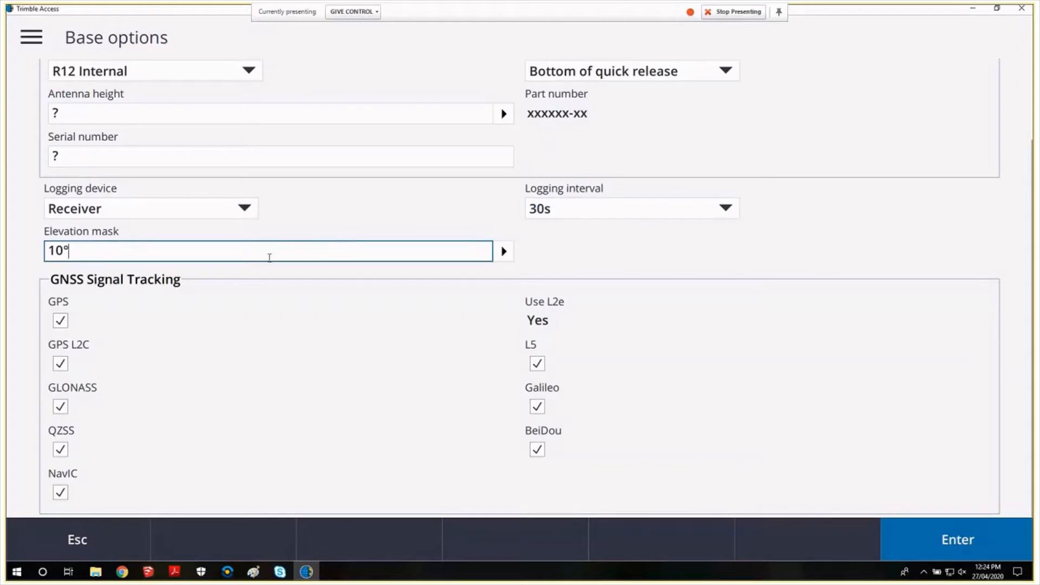
pyautogui.press('BackSpace')
pyautogui.press('BackSpace')
pyautogui.press('BackSpace')
pyautogui.write('0')
pyautogui.press('Tab')
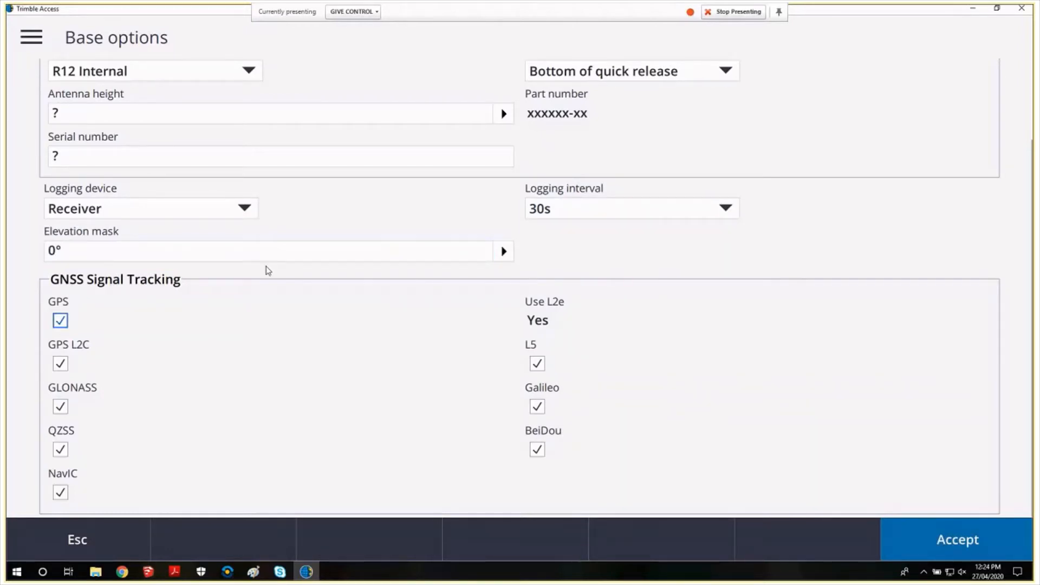
# Dismiss the add-device notification, review the antenna, logging and tracking settings, and accept the base options.
pyautogui.scroll(3, 268, 271)
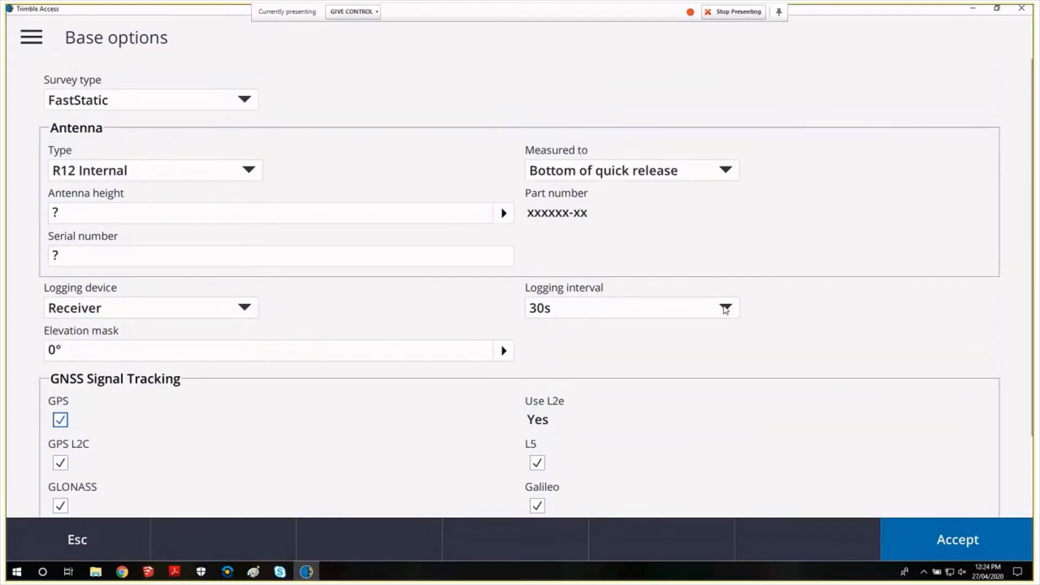
pyautogui.scroll(-3, 770, 303)
pyautogui.scroll(-1, 770, 303)
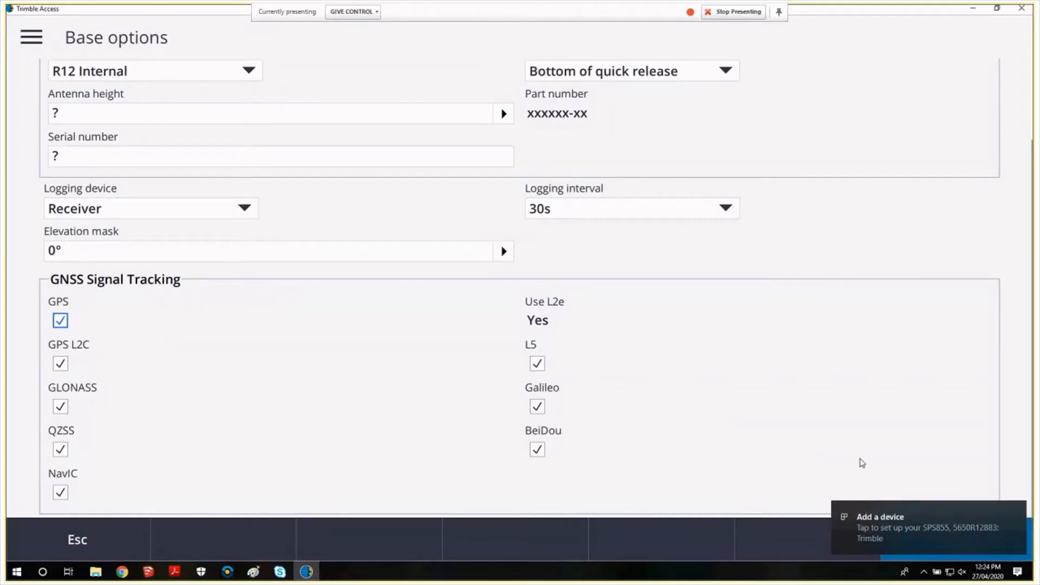
pyautogui.click(1019, 514)
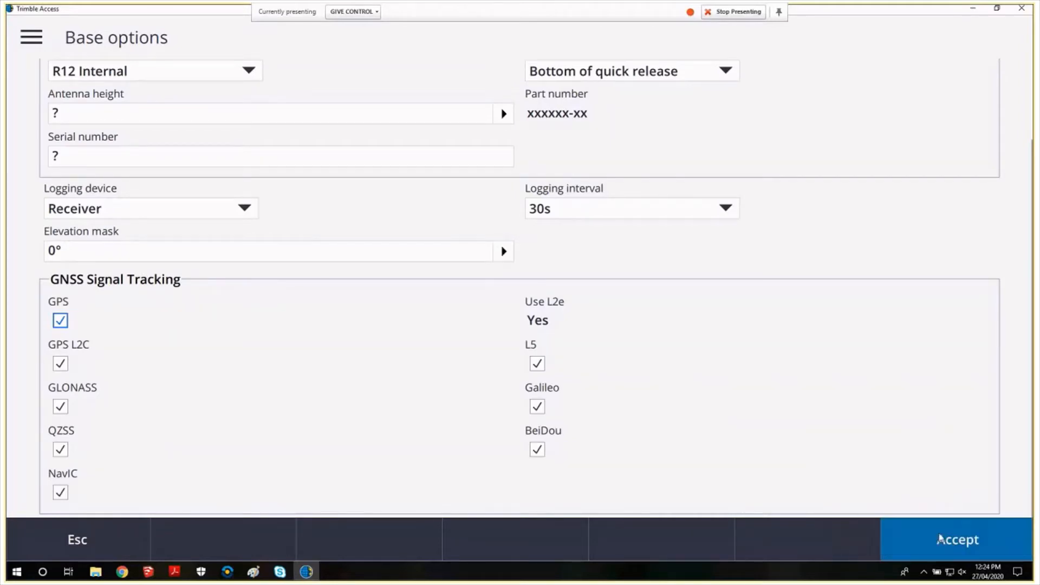
pyautogui.scroll(3, 321, 268)
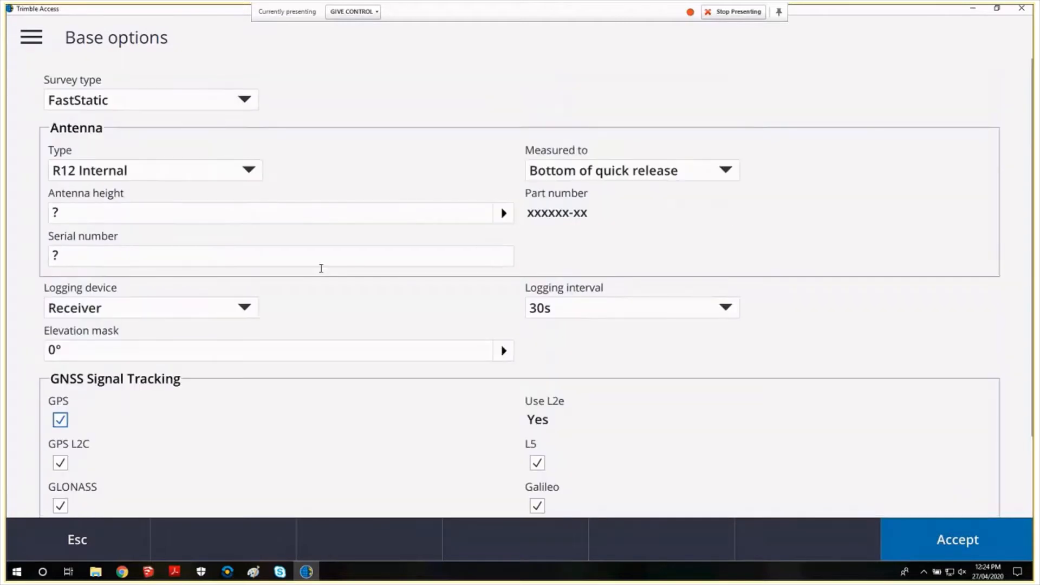
pyautogui.scroll(-3, 322, 269)
pyautogui.click(882, 543)
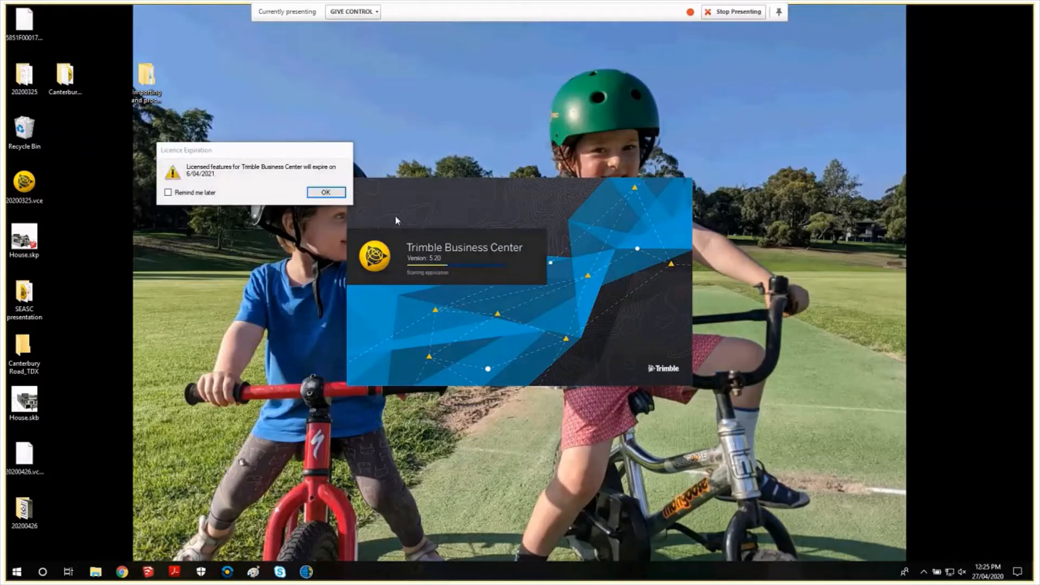
# Switch to Trimble Business Center and create a new project from the Metric template, making it the default template.
pyautogui.press('Return')
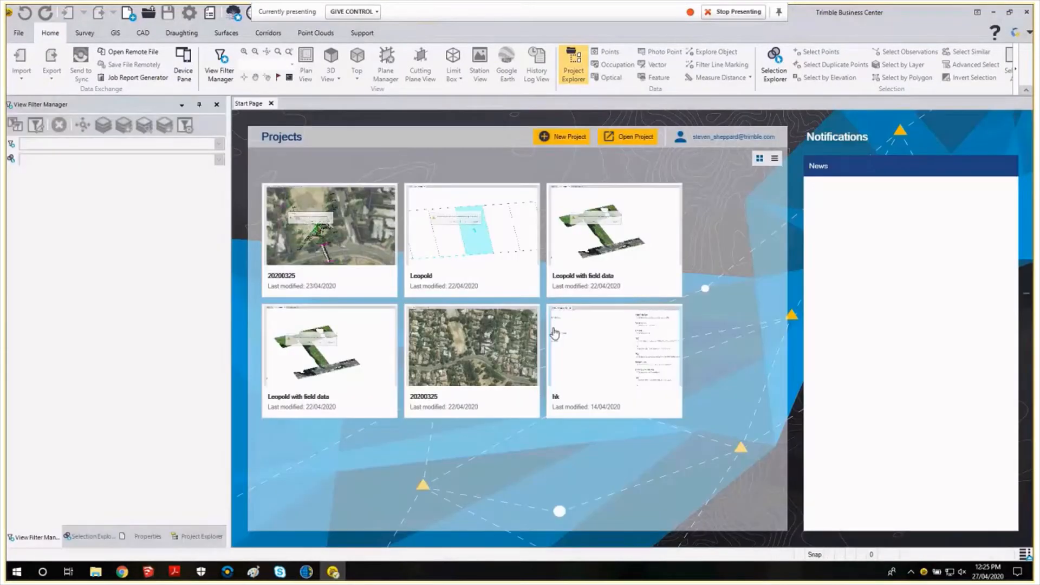
pyautogui.click(563, 136)
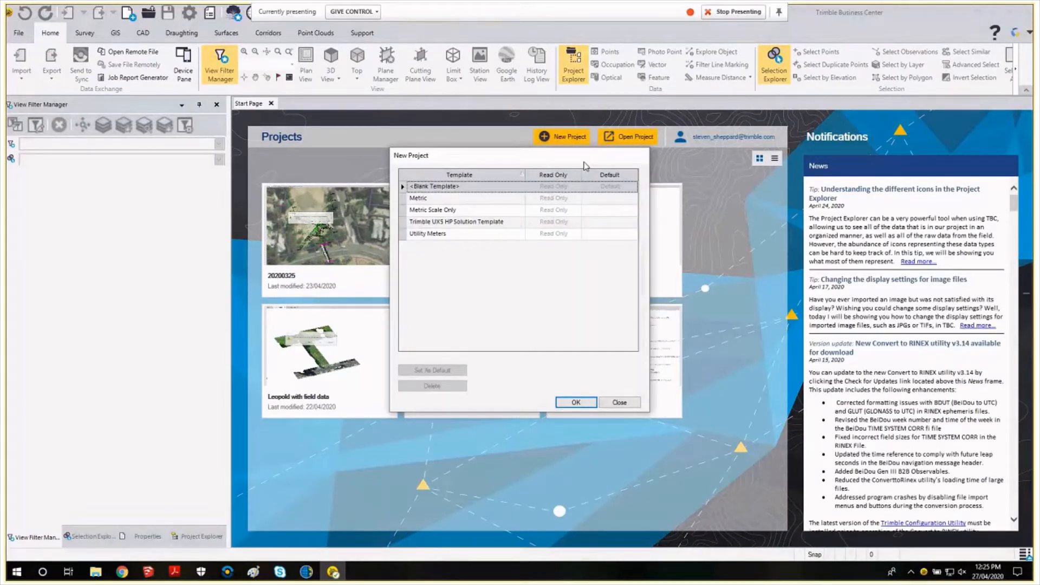
pyautogui.press('Down')
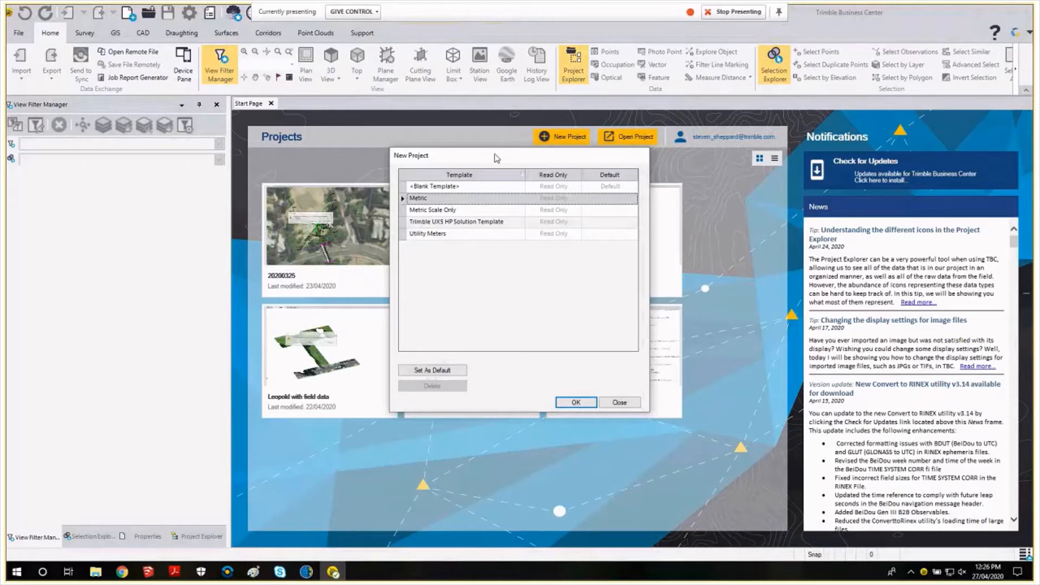
pyautogui.moveTo(495, 154); pyautogui.dragTo(511, 161)
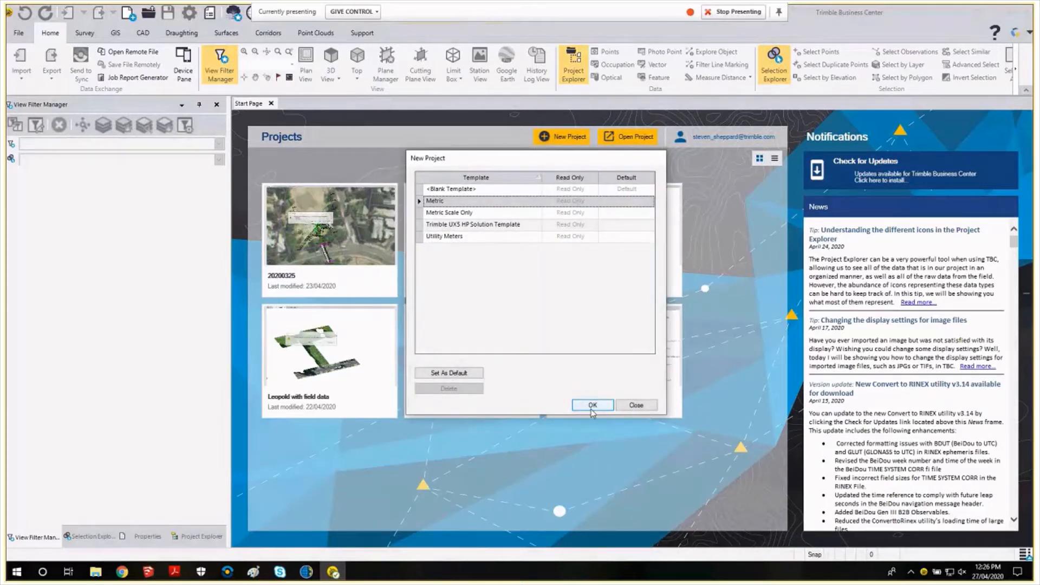
pyautogui.click(449, 372)
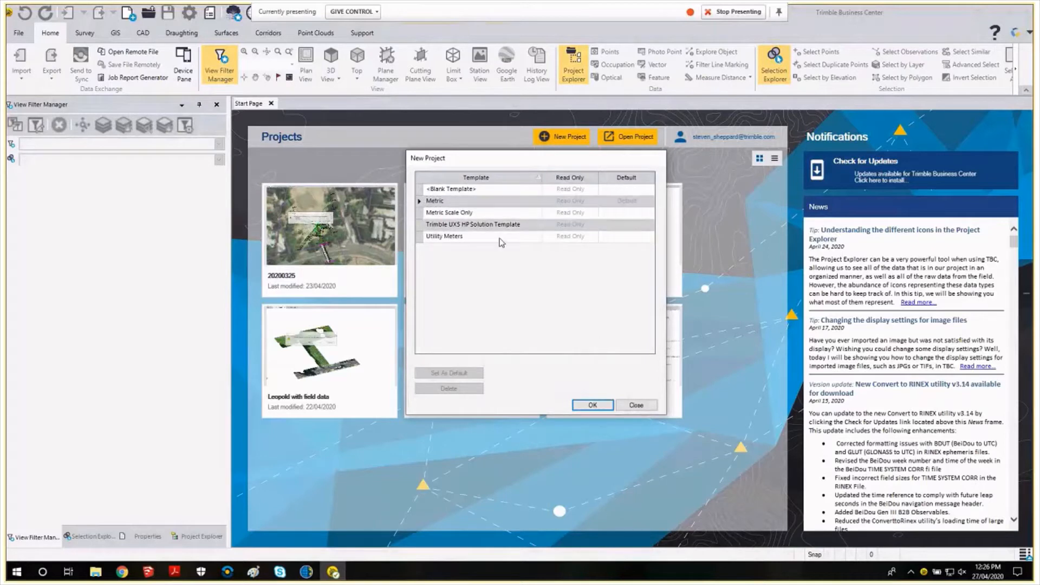
pyautogui.click(596, 406)
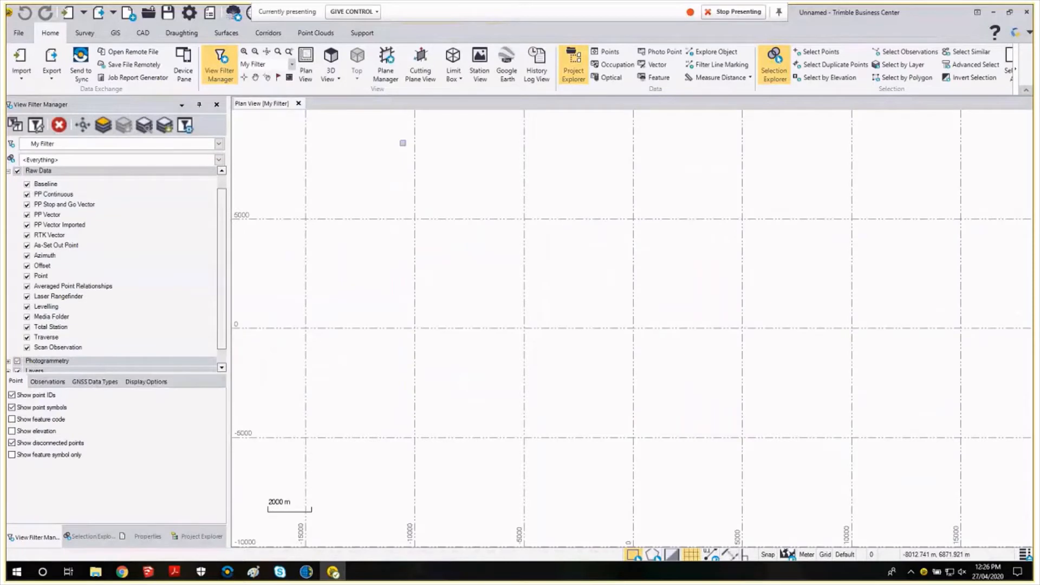
# Change the project's coordinate system to the recently used Australia/GDA2020, Zone 55 with the AUSGeoid2020(Australia) geoid model.
pyautogui.click(190, 14)
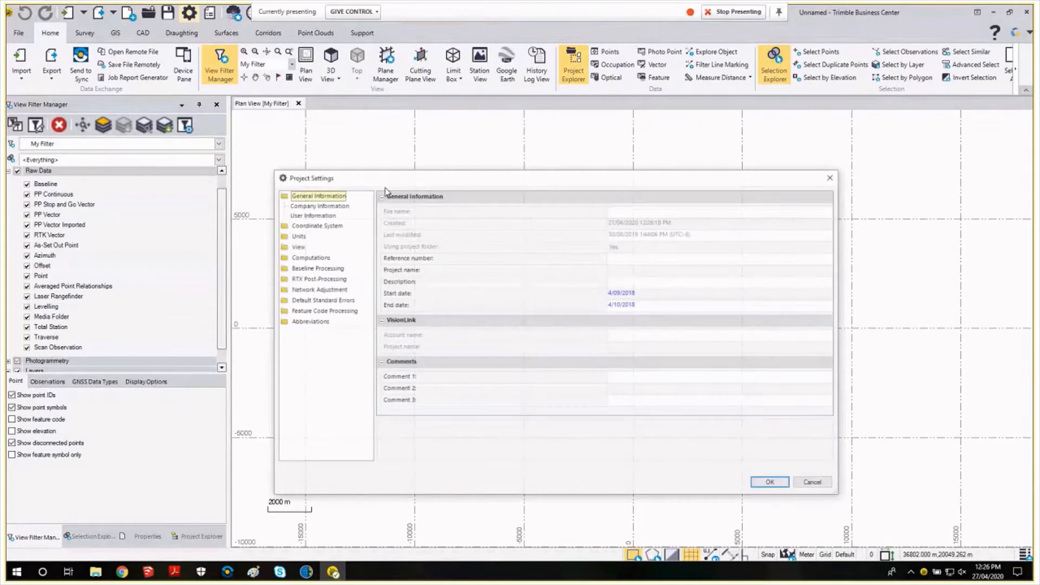
pyautogui.click(320, 224)
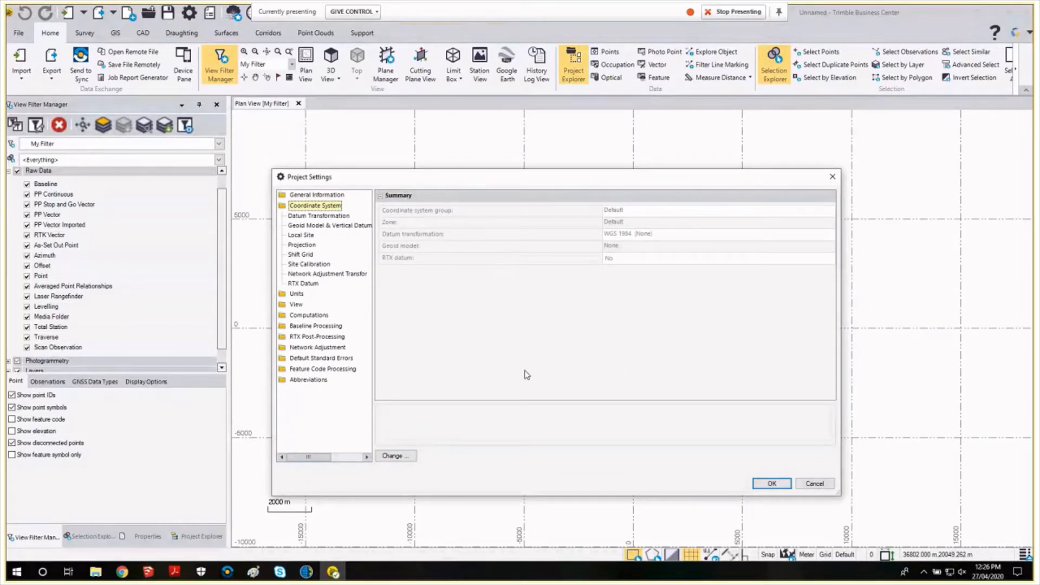
pyautogui.click(395, 455)
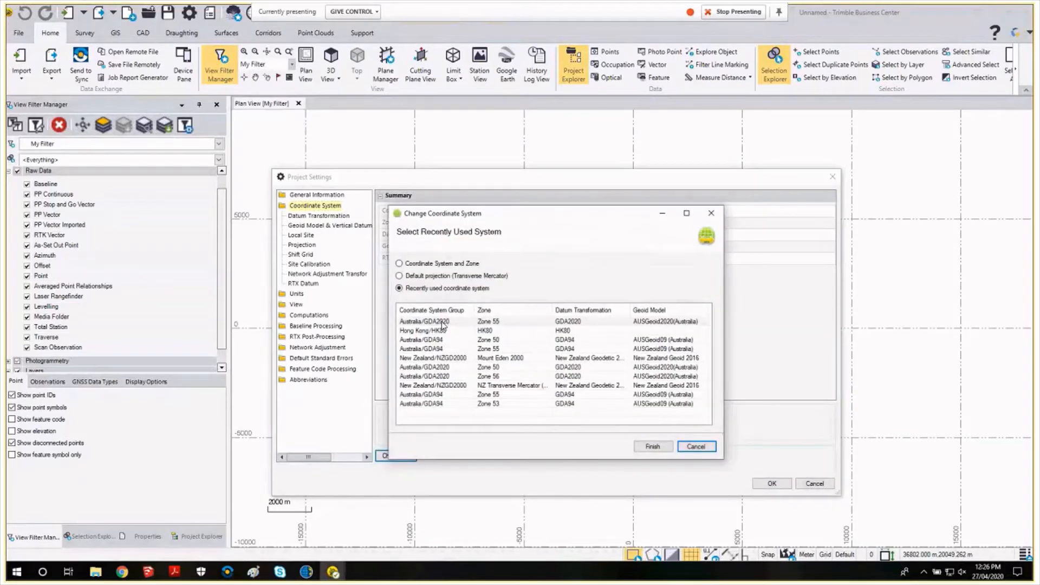
pyautogui.click(443, 322)
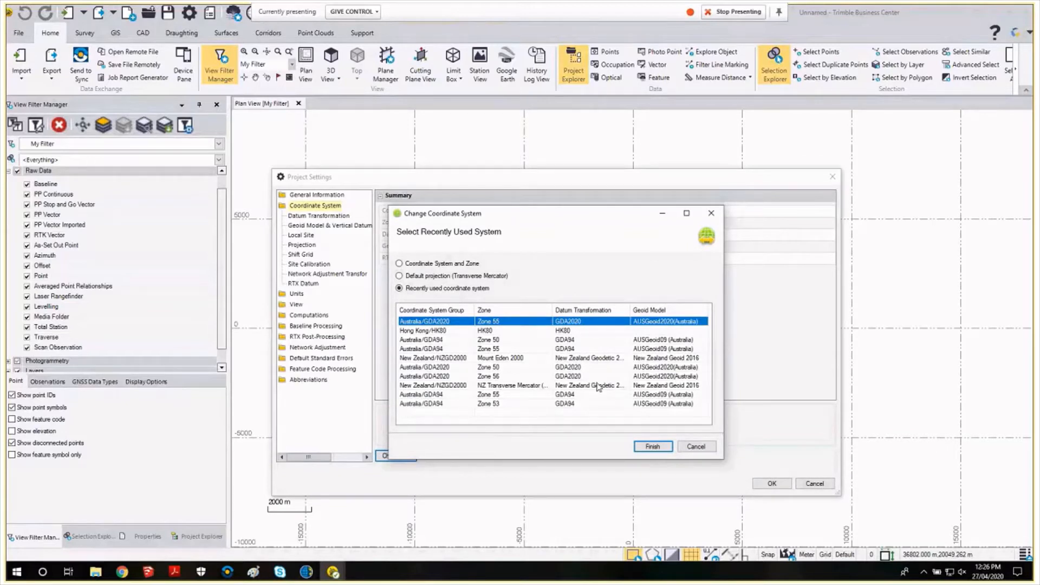
pyautogui.click(652, 447)
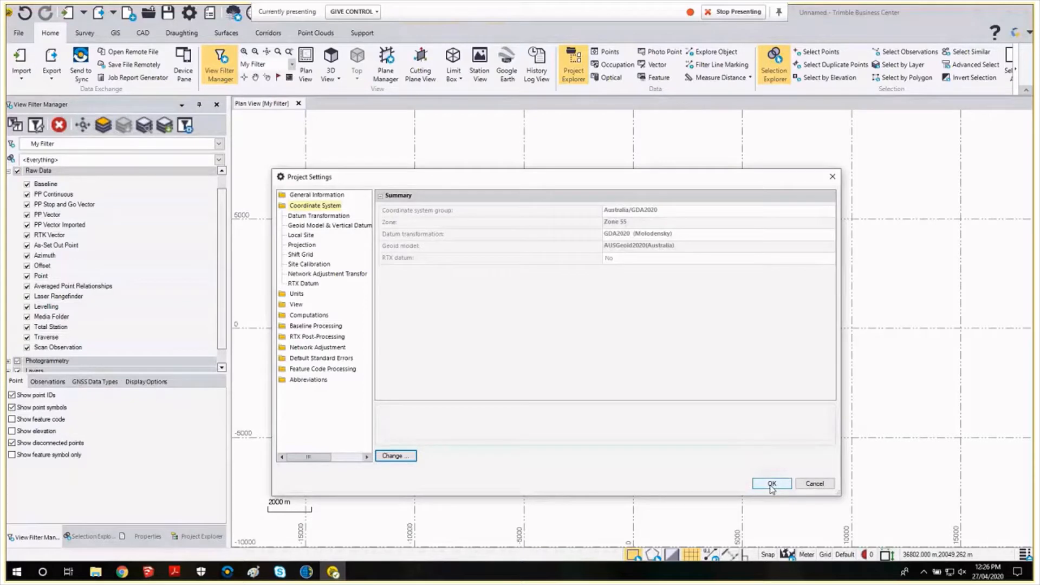
# Change the decimal precision of the distance units and confirm the project settings.
pyautogui.click(297, 293)
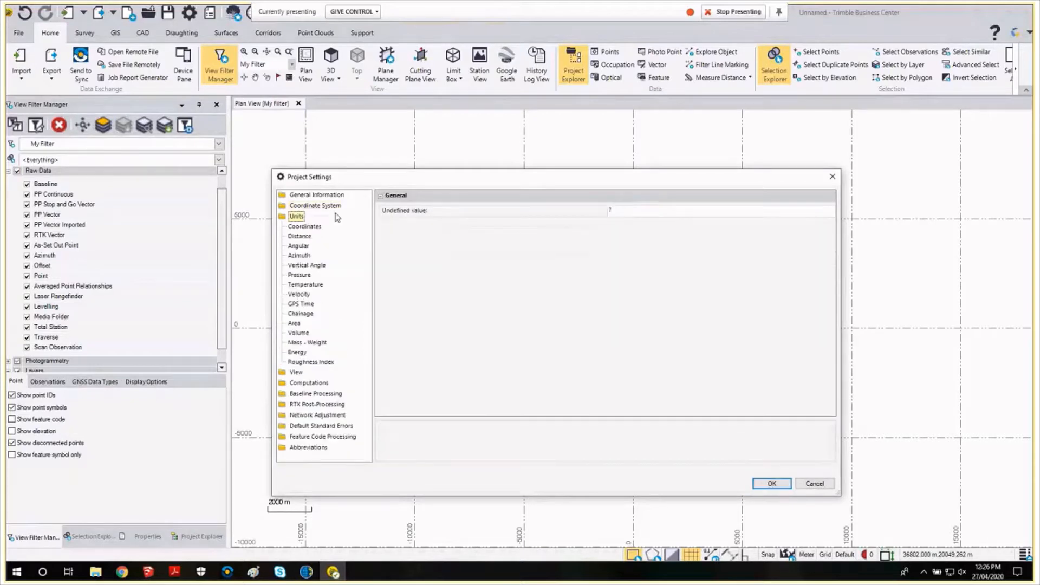
pyautogui.click(304, 228)
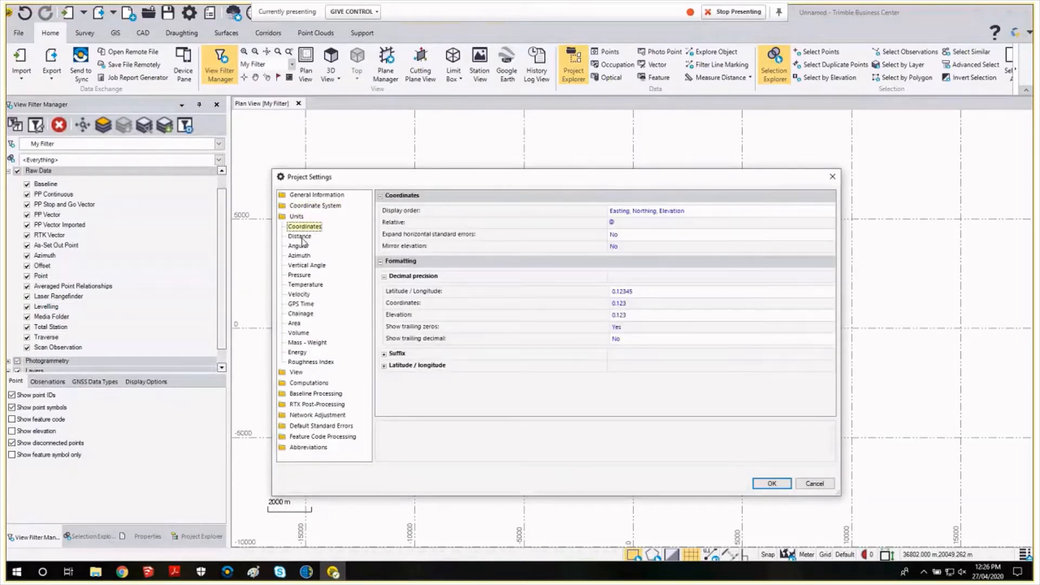
pyautogui.click(302, 238)
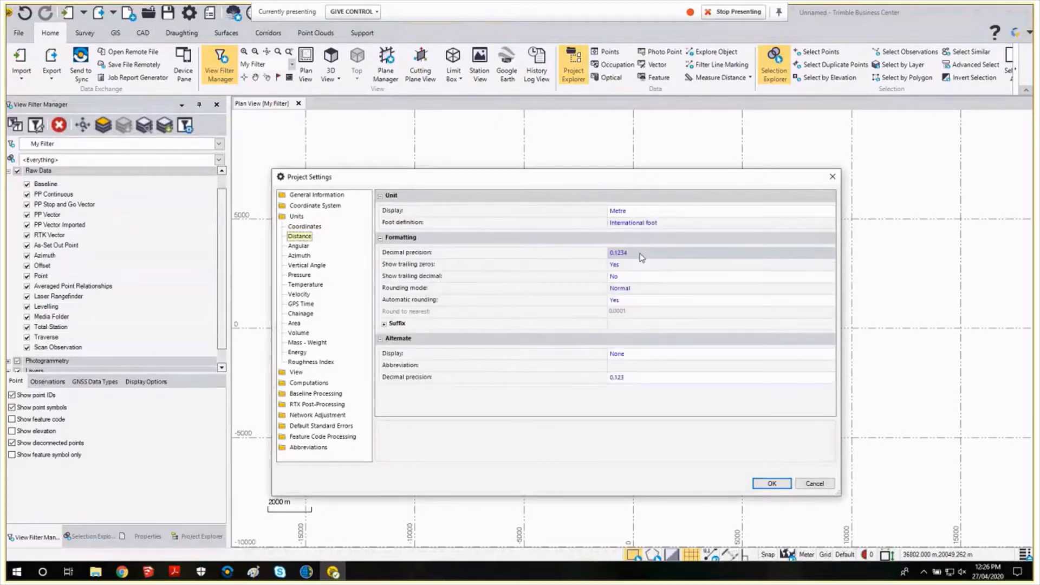
pyautogui.click(642, 254)
pyautogui.click(628, 283)
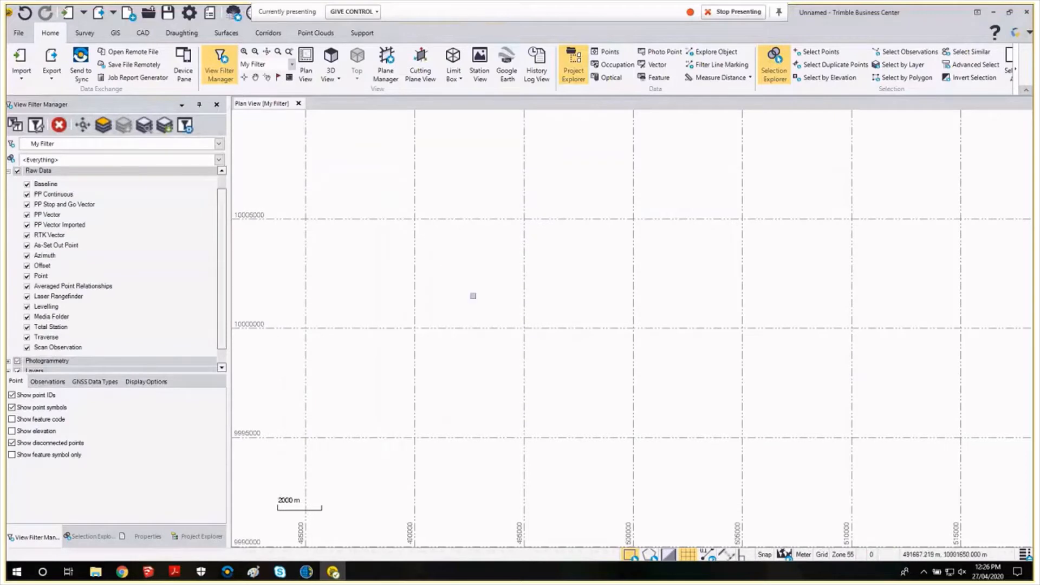
# View the Importing and processing GNSS data folder in File Explorer in a reduced window, and minimize it to return to the project.
pyautogui.moveTo(587, 313); pyautogui.dragTo(541, 309, button='middle')
pyautogui.moveTo(96, 571)
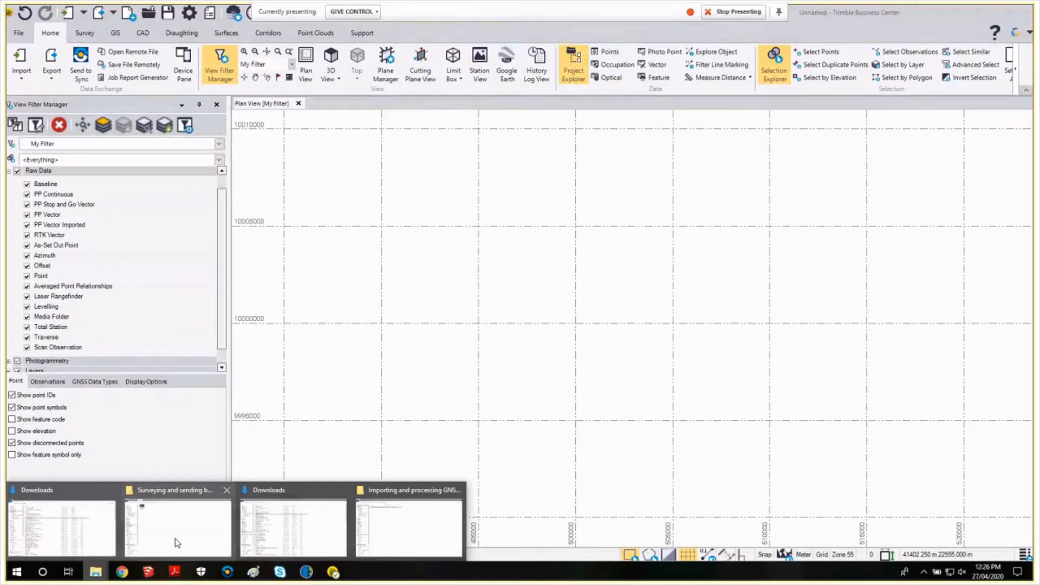
pyautogui.moveTo(184, 541)
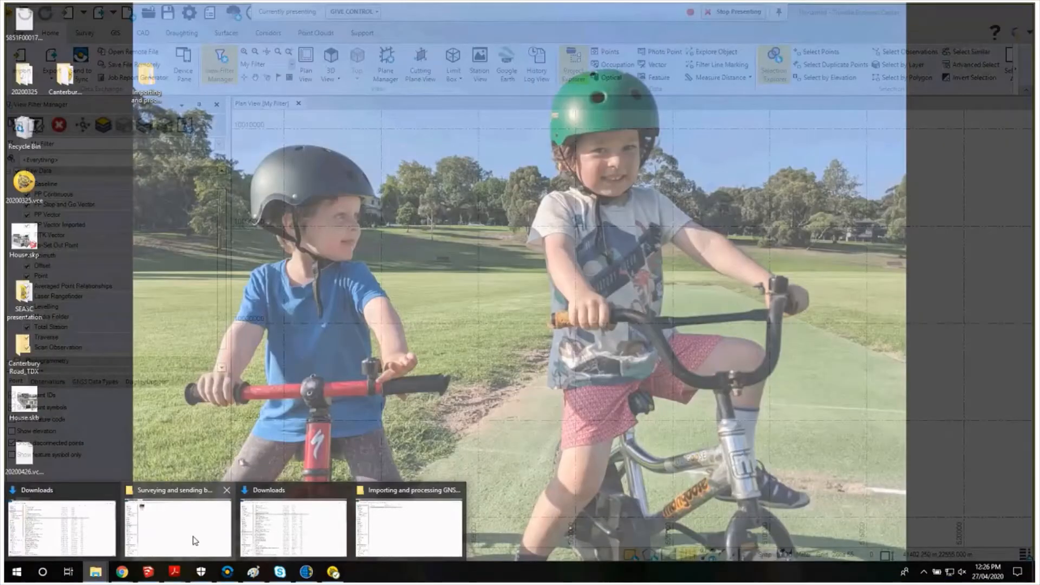
pyautogui.click(421, 530)
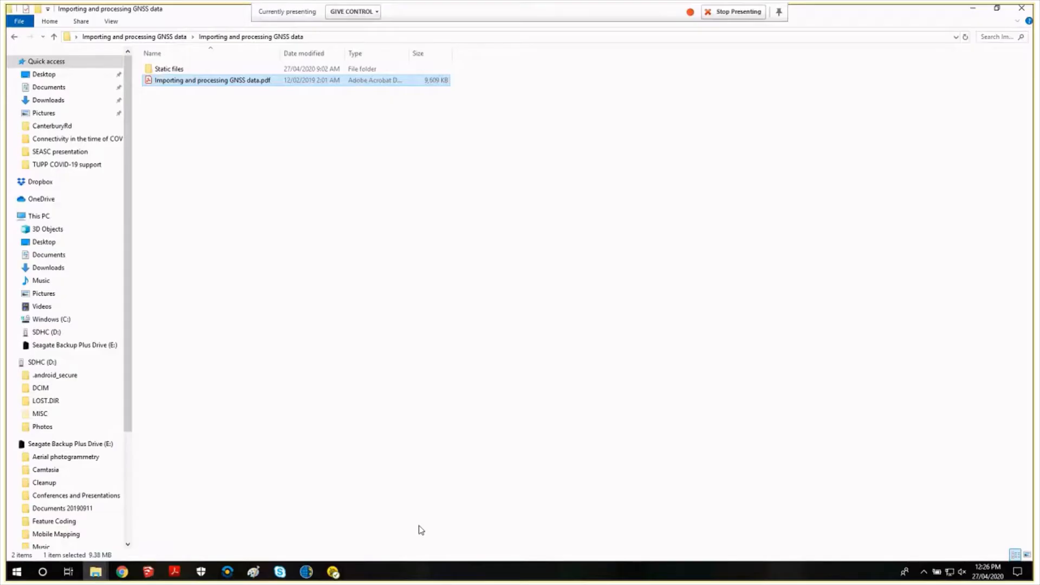
pyautogui.moveTo(208, 10); pyautogui.dragTo(299, 66)
pyautogui.click(286, 214)
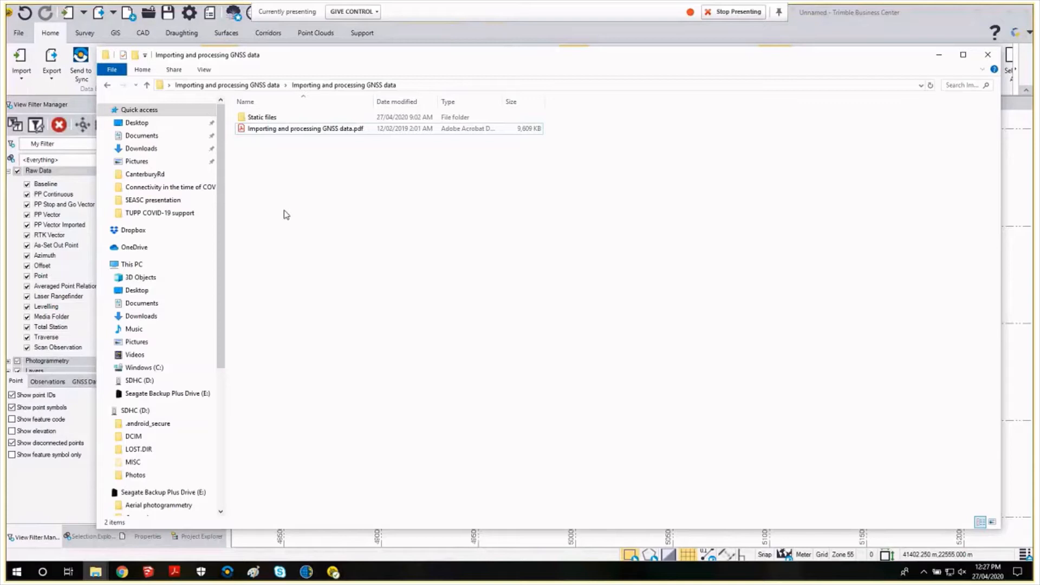
pyautogui.click(940, 56)
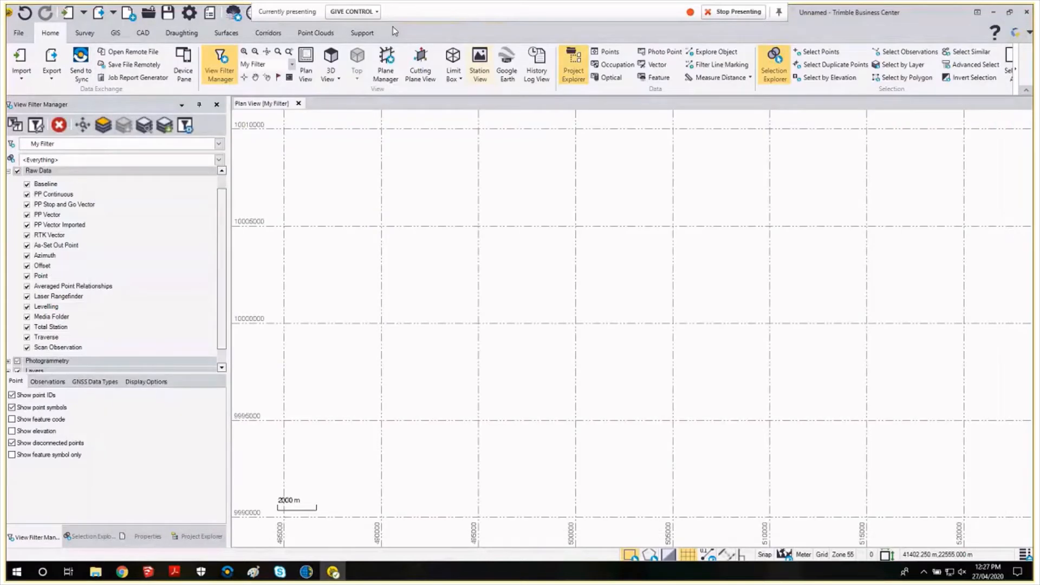
# Open the Trimble Business Center tutorials page in the browser and find the Processing GNSS Baselines tutorial.
pyautogui.click(380, 31)
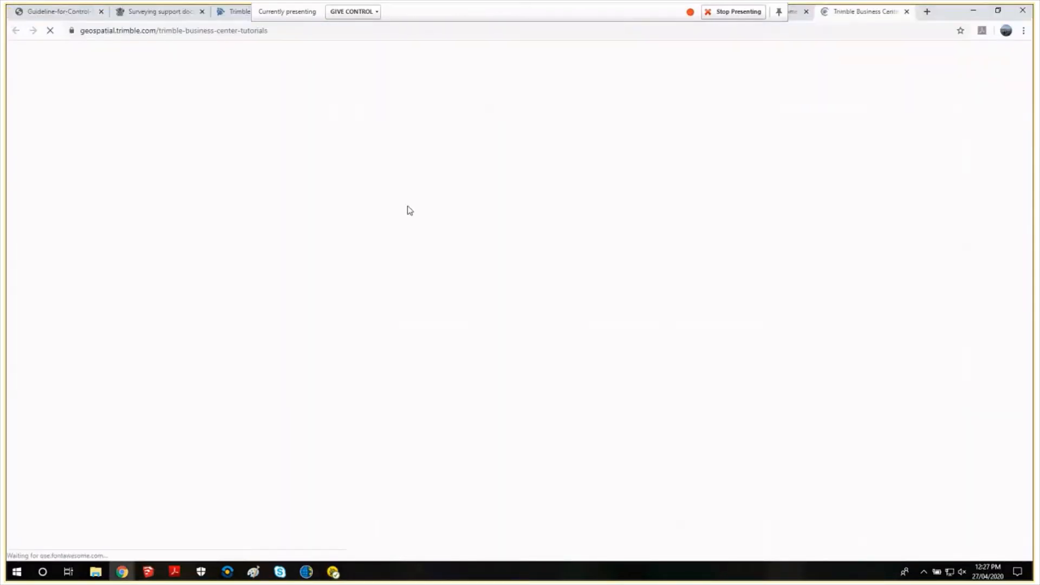
pyautogui.scroll(-3, 235, 274)
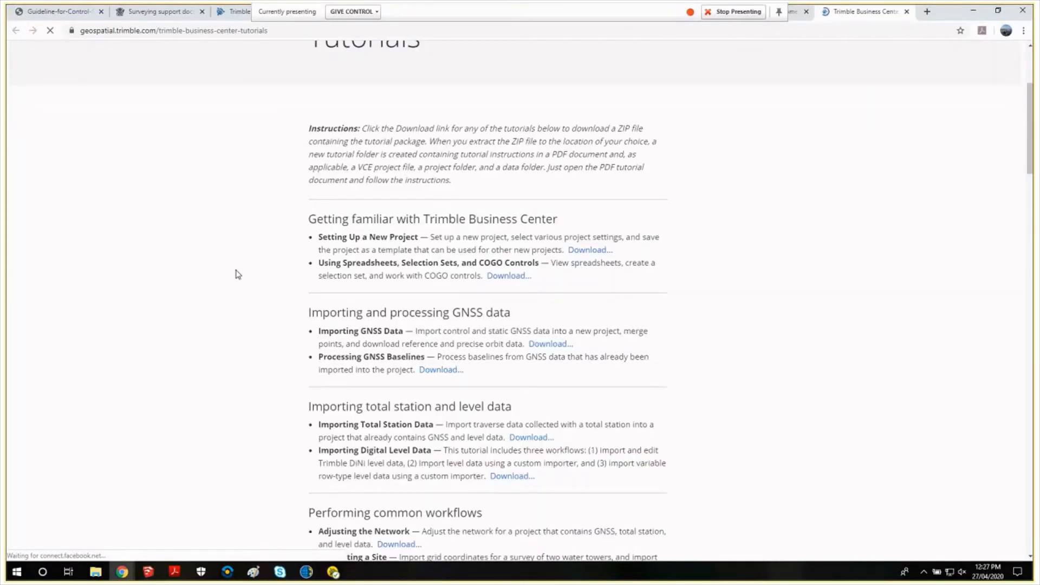
pyautogui.scroll(-1, 350, 280)
pyautogui.moveTo(351, 280); pyautogui.dragTo(489, 280)
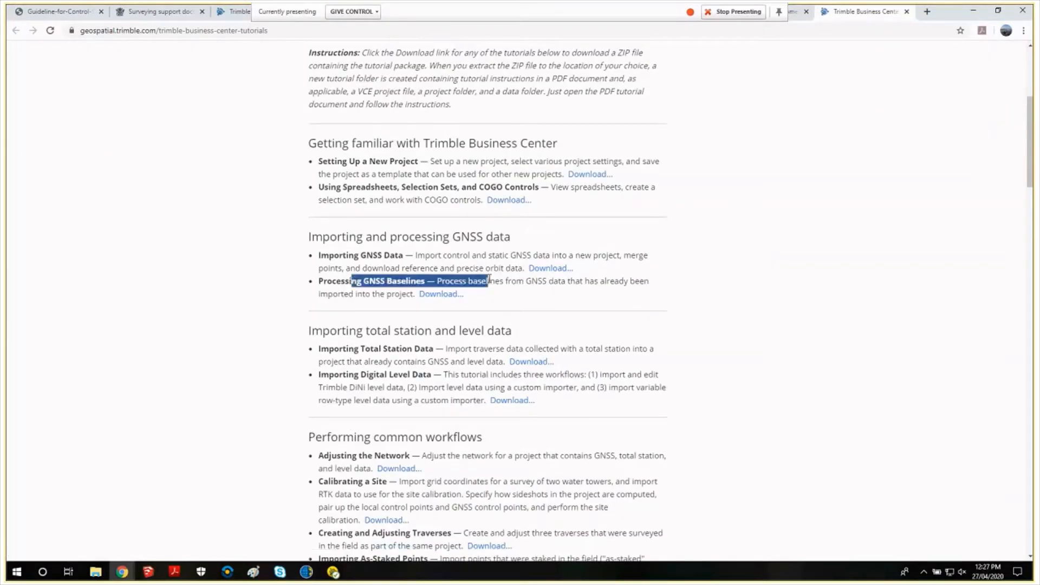
# Return to Trimble Business Center and open the Session 1 folder within Static files in File Explorer beside the plan view.
pyautogui.click(521, 283)
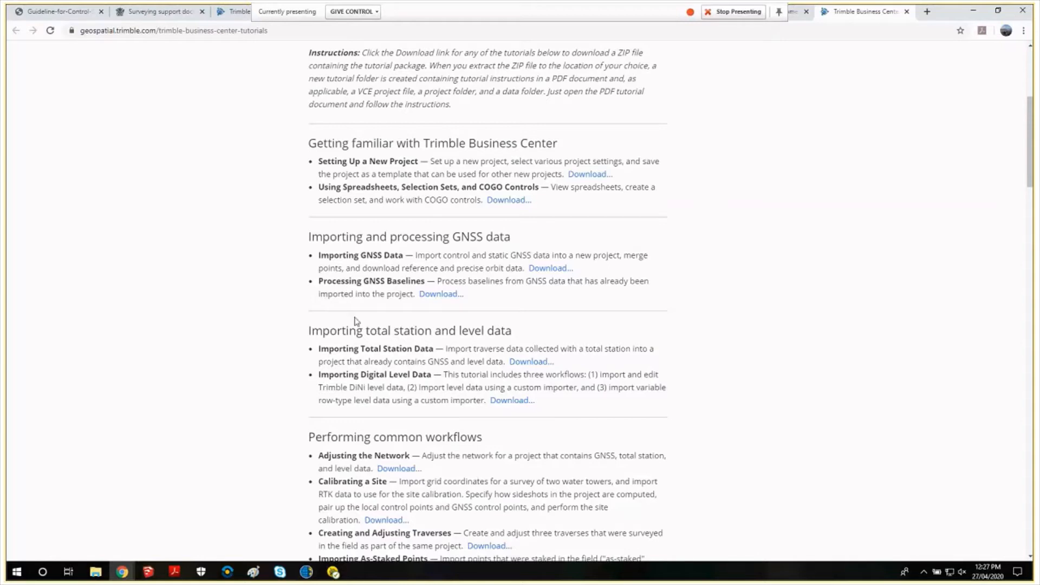
pyautogui.click(332, 573)
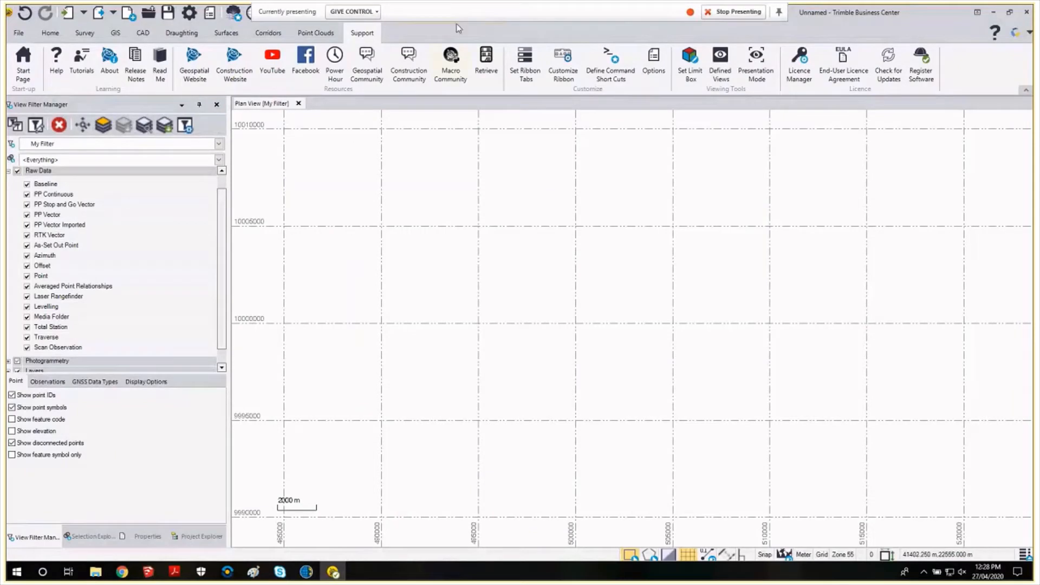
pyautogui.click(94, 35)
pyautogui.moveTo(95, 572)
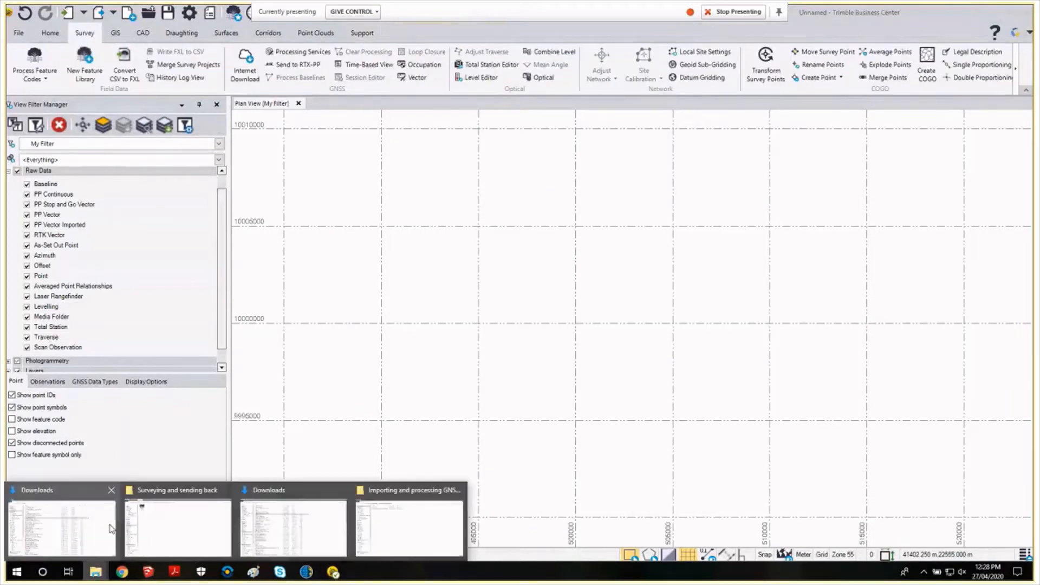
pyautogui.click(407, 532)
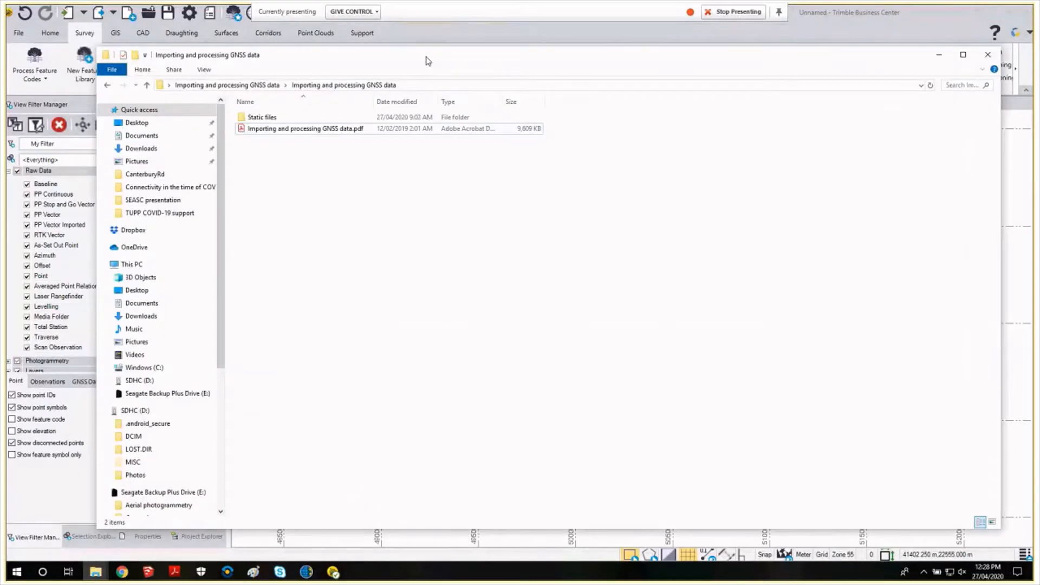
pyautogui.moveTo(425, 56); pyautogui.dragTo(436, 56)
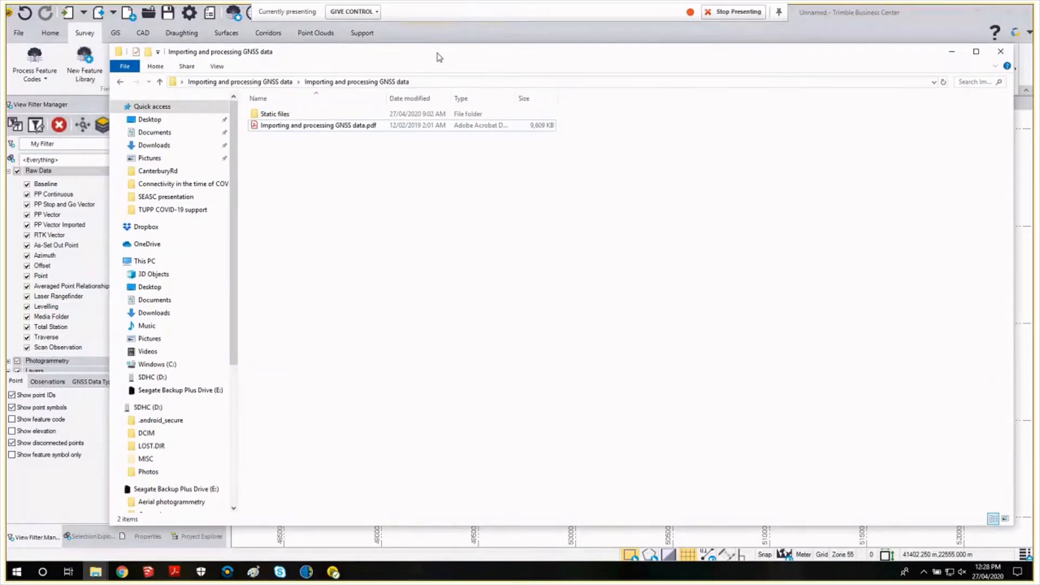
pyautogui.doubleClick(274, 113)
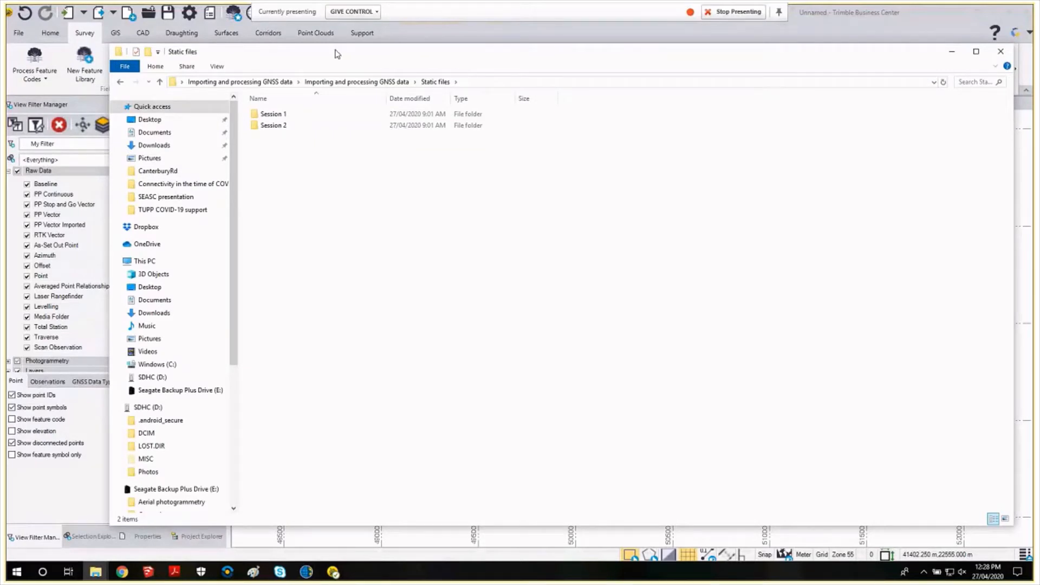
pyautogui.moveTo(336, 53); pyautogui.dragTo(724, 55)
pyautogui.doubleClick(665, 116)
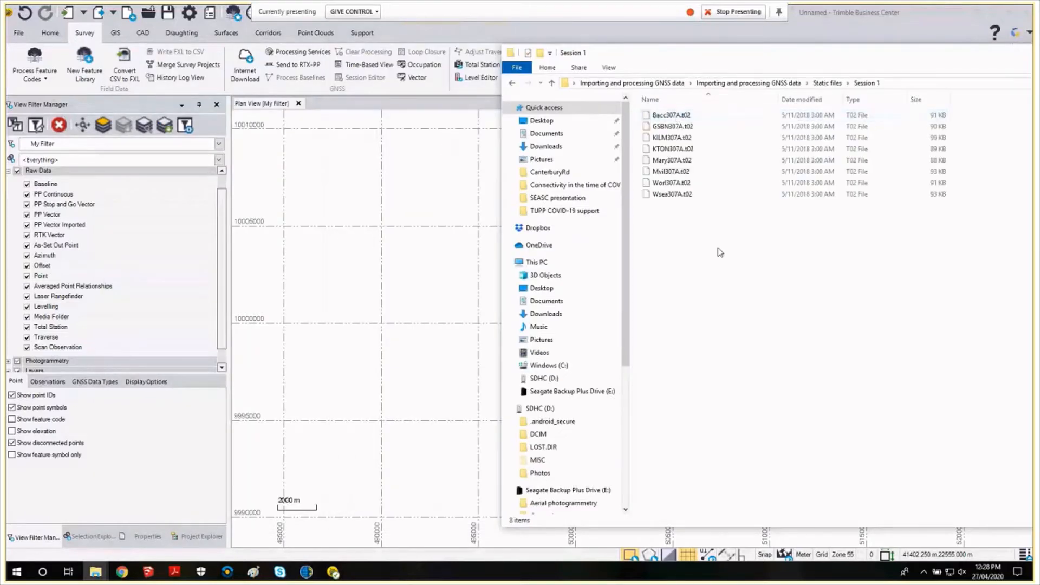
# Import all of the Session 1 .t02 files into the project's plan view and minimize File Explorer.
pyautogui.moveTo(719, 252); pyautogui.dragTo(436, 222)
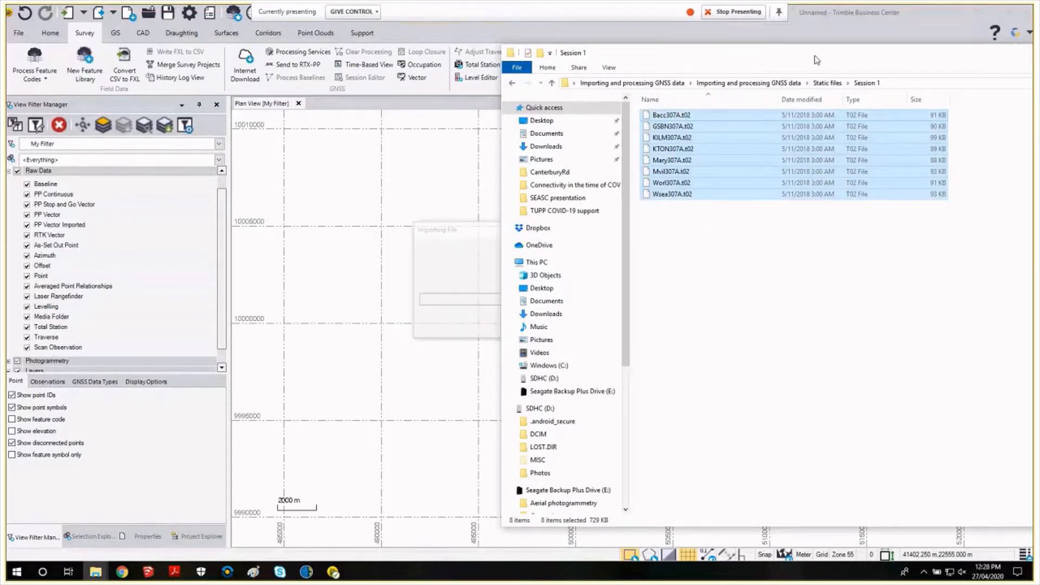
pyautogui.moveTo(817, 59); pyautogui.dragTo(487, 60)
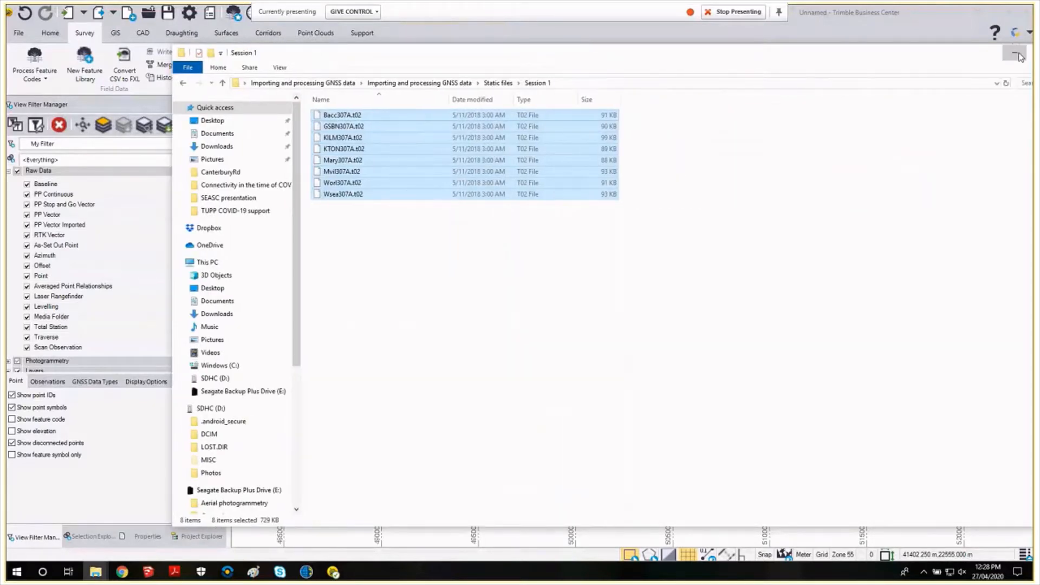
pyautogui.click(1017, 56)
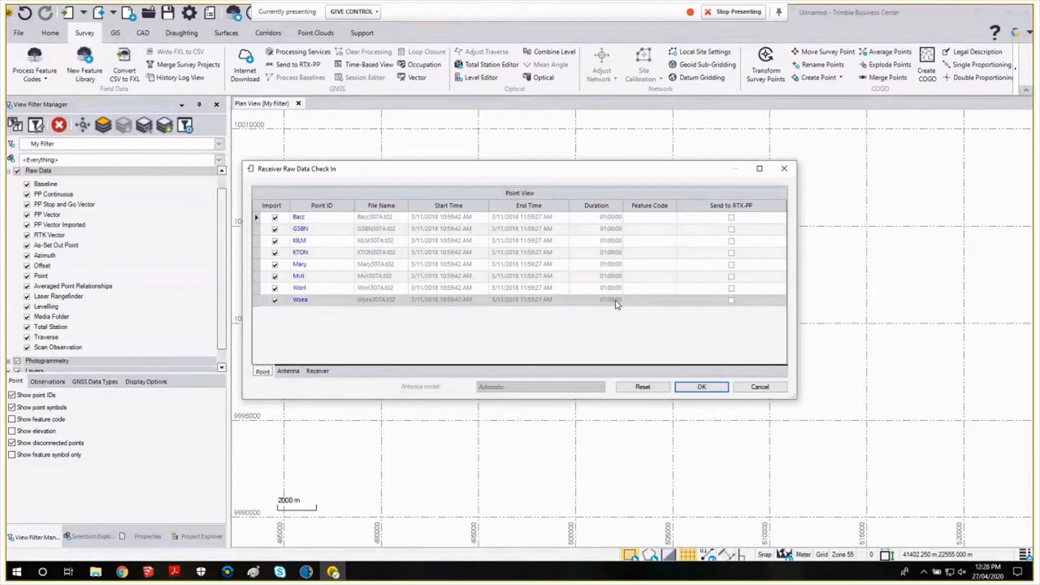
# Review the point, antenna and receiver details in the raw data check-in, leave Send to RTX-PP off, and confirm the import.
pyautogui.click(732, 219)
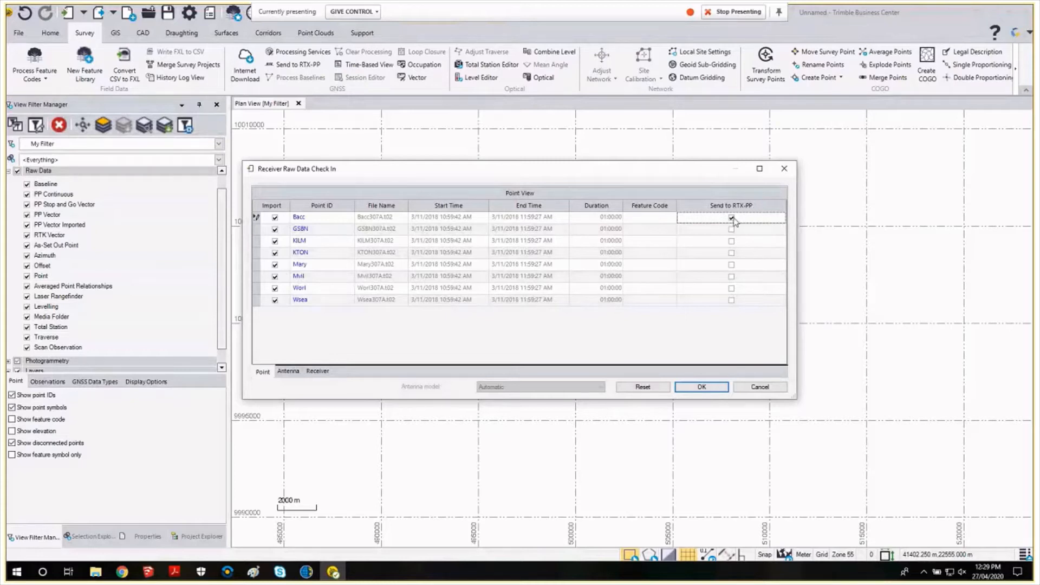
pyautogui.click(732, 219)
pyautogui.click(288, 374)
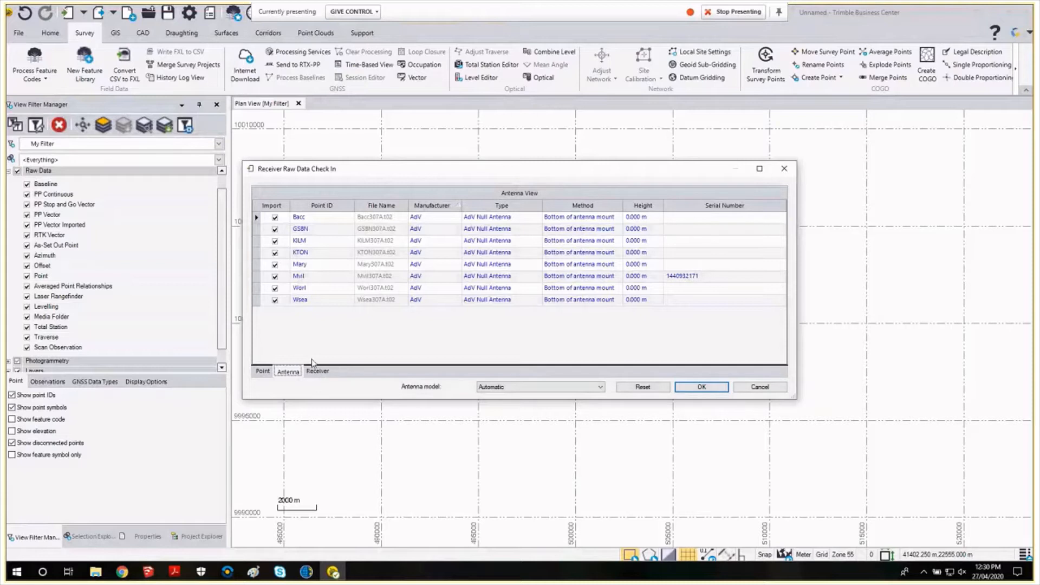
pyautogui.click(321, 374)
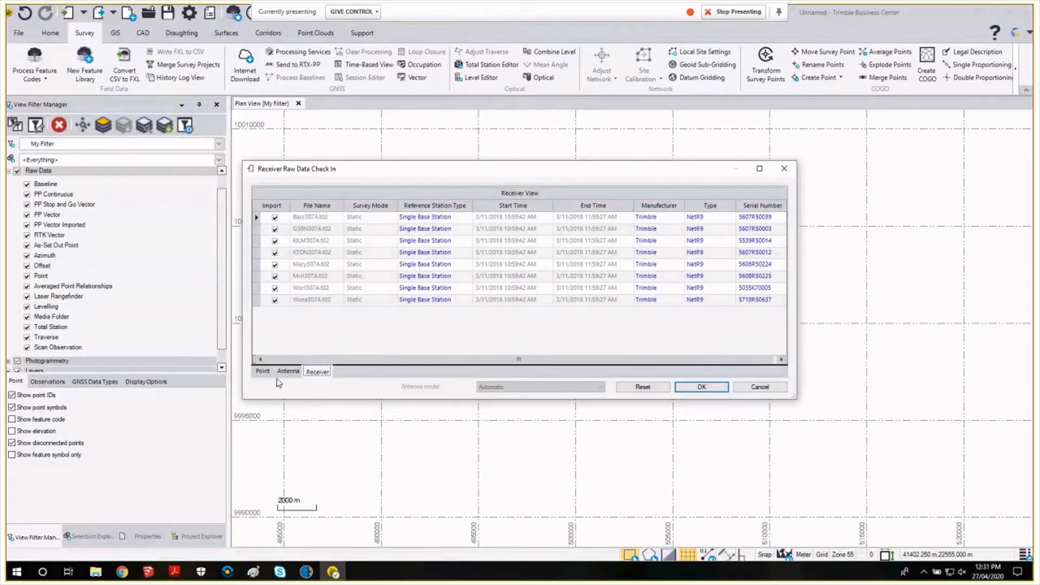
pyautogui.click(256, 372)
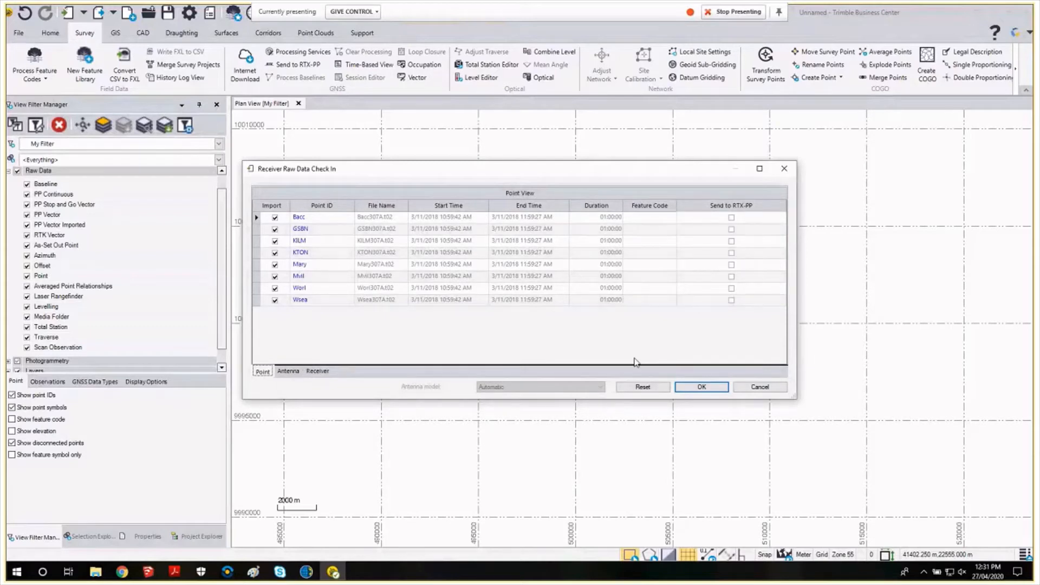
pyautogui.click(706, 389)
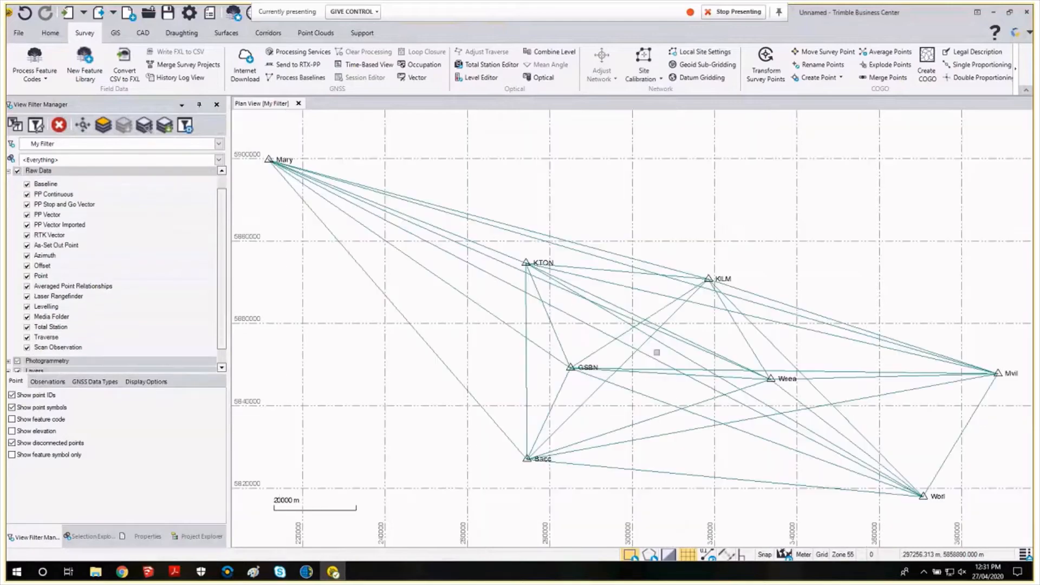
# Turn on the background map in the plan view and inspect station Bacc at street level.
pyautogui.scroll(-1, 666, 351)
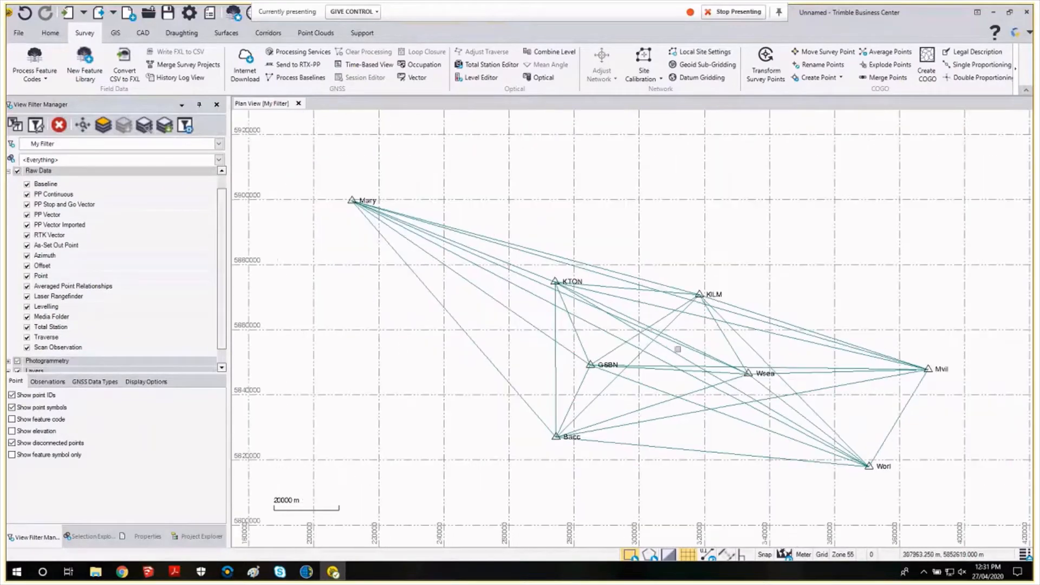
pyautogui.moveTo(677, 349); pyautogui.dragTo(654, 329, button='middle')
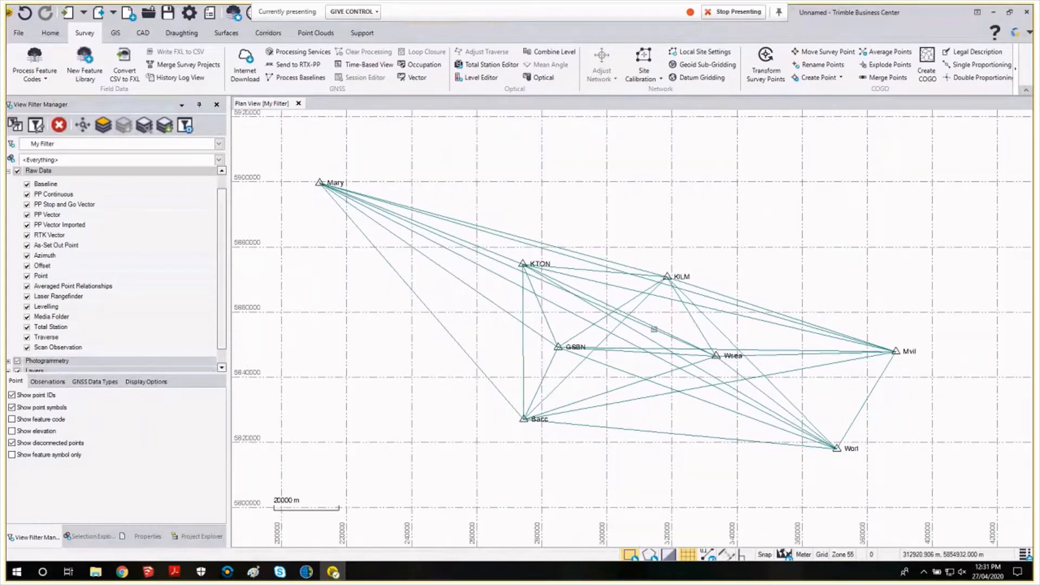
pyautogui.scroll(1, 654, 328)
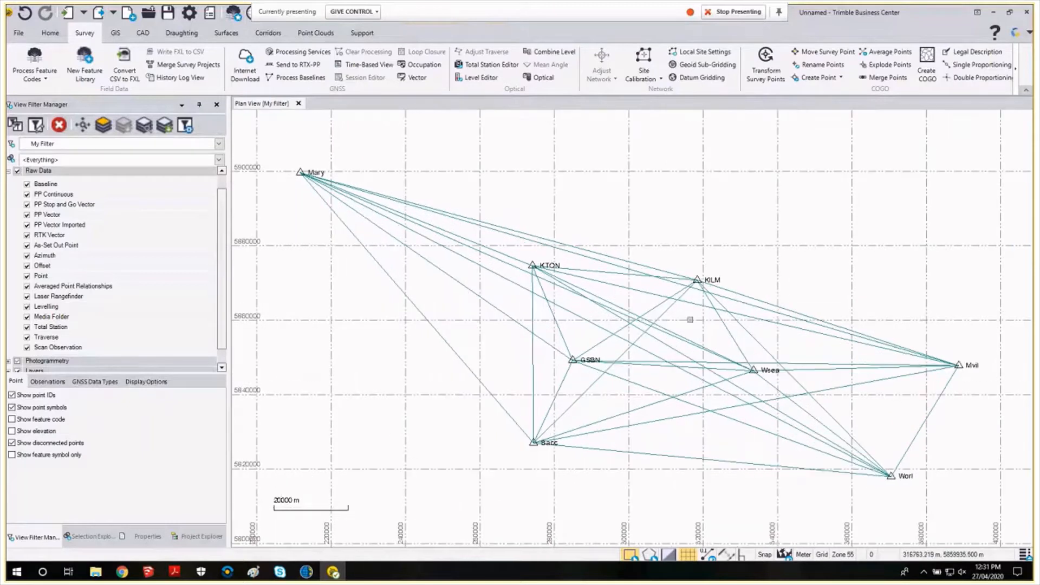
pyautogui.click(783, 554)
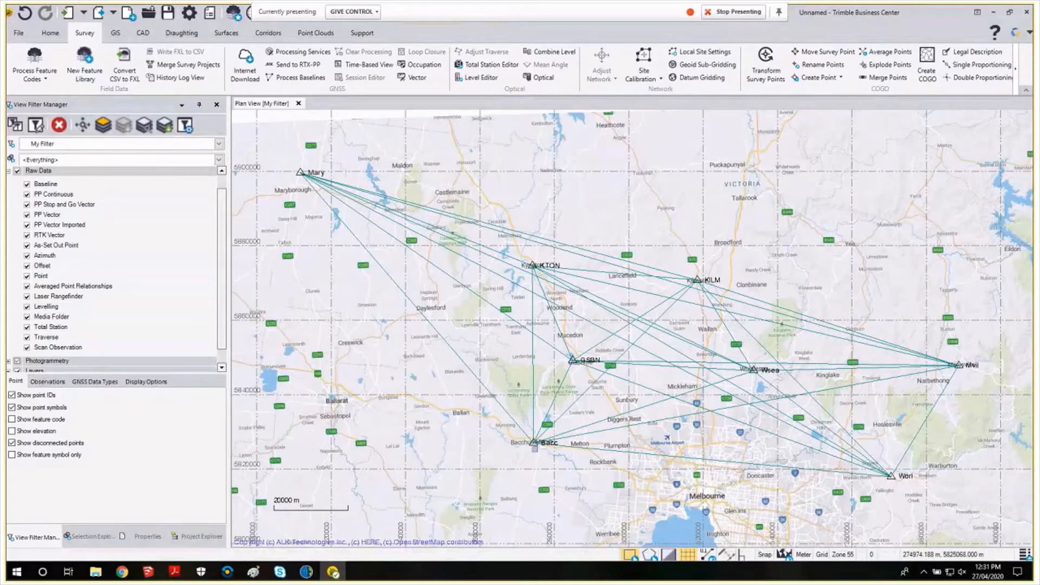
pyautogui.scroll(1, 535, 446)
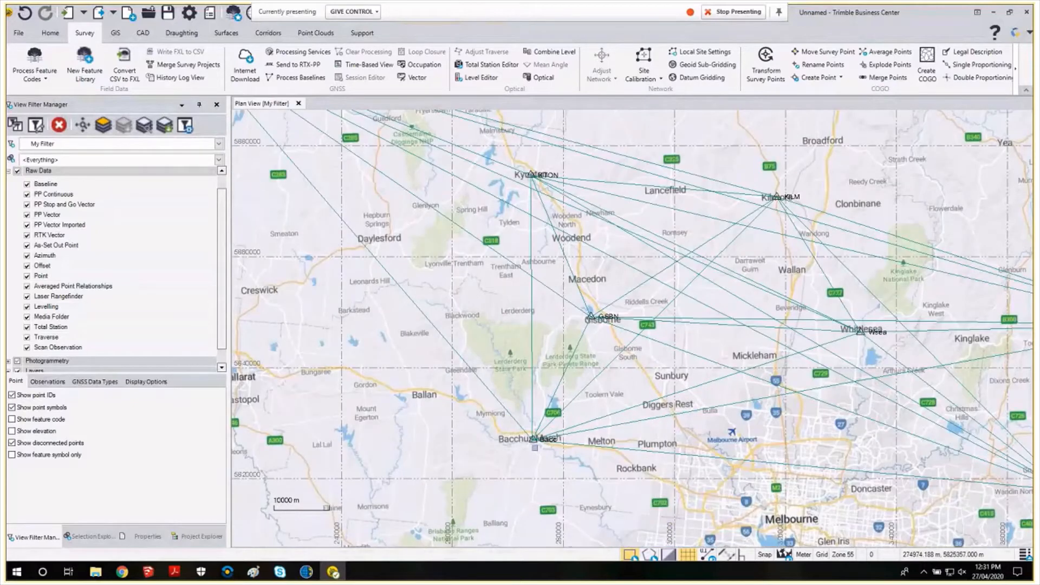
pyautogui.scroll(1, 534, 447)
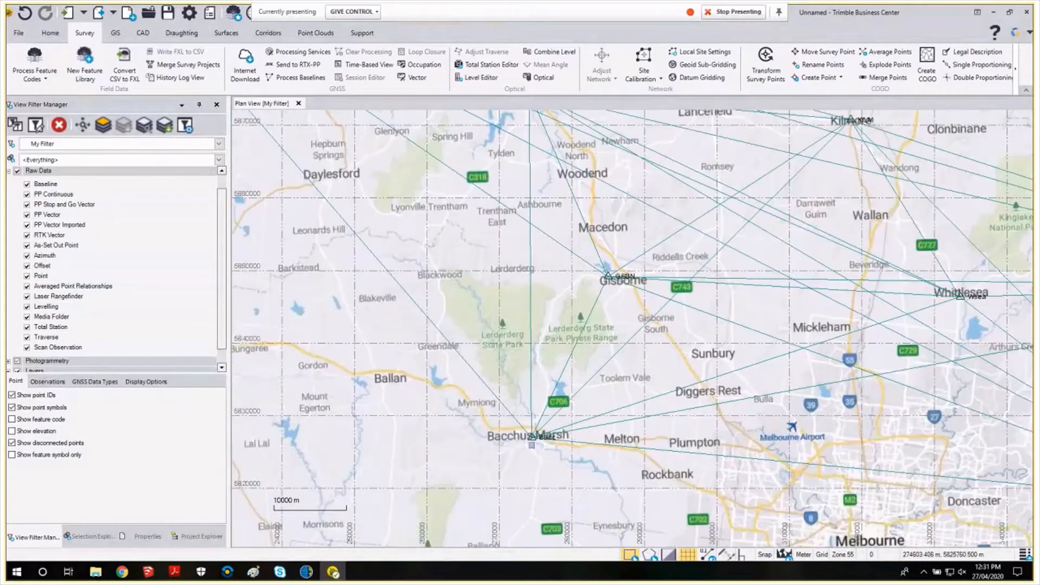
pyautogui.scroll(10, 533, 435)
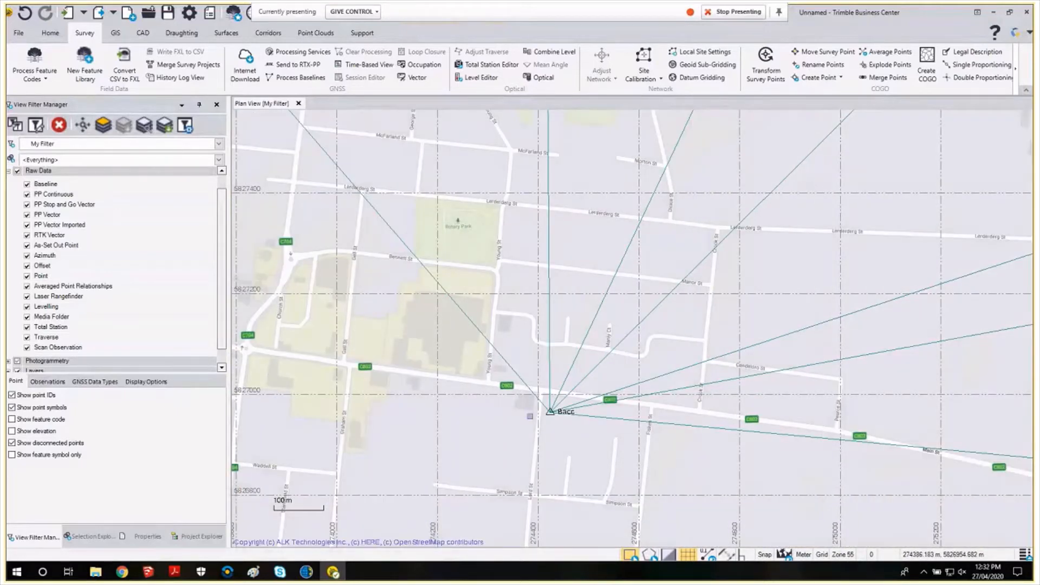
# Change the project's background map type to DigitalGlobe Imagery and inspect the aerial imagery around station Bacc.
pyautogui.click(198, 537)
pyautogui.rightClick(39, 124)
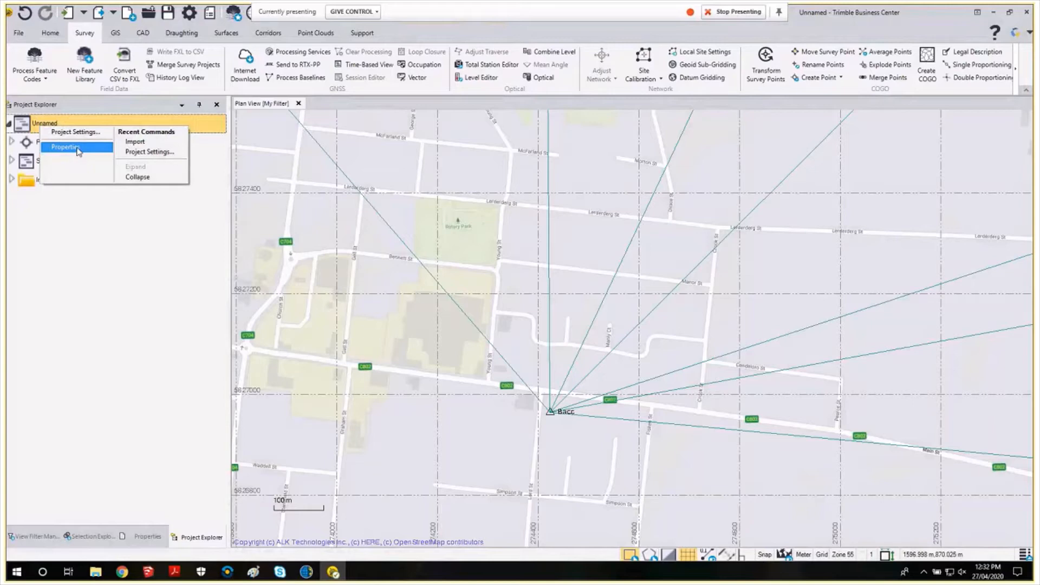
pyautogui.click(78, 147)
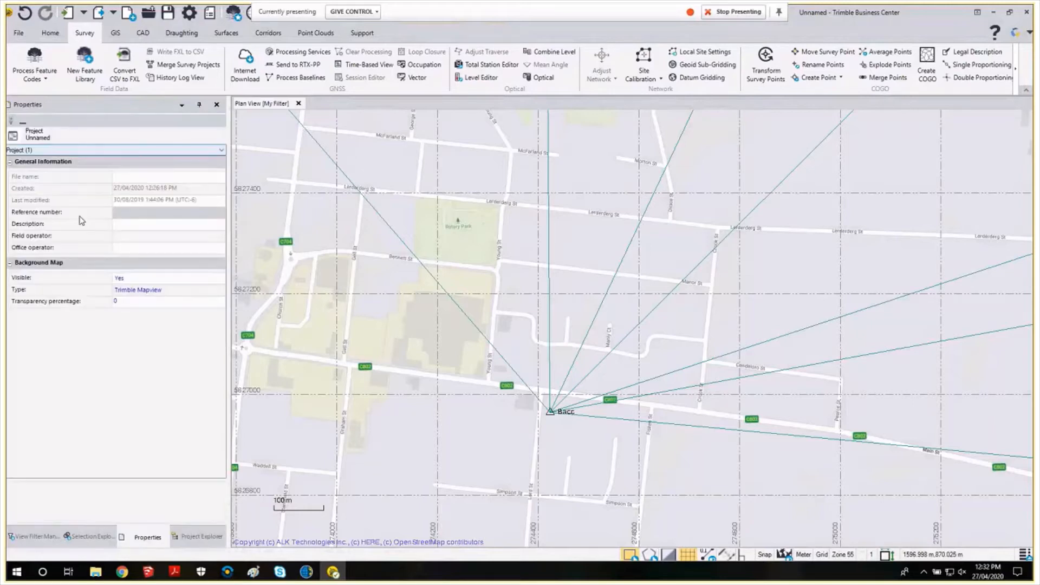
pyautogui.click(190, 293)
pyautogui.click(194, 292)
pyautogui.click(156, 306)
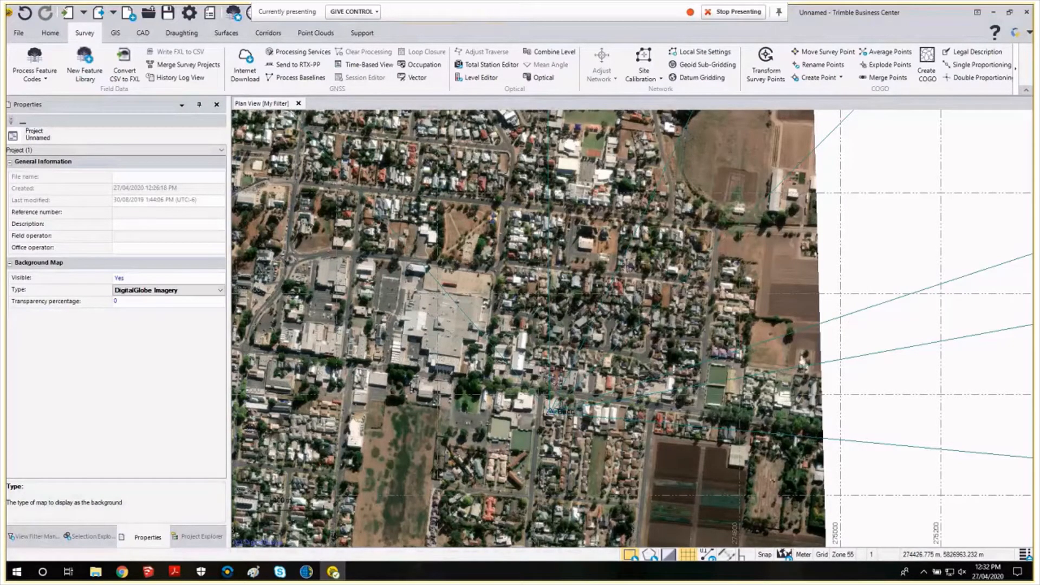
pyautogui.scroll(1, 570, 412)
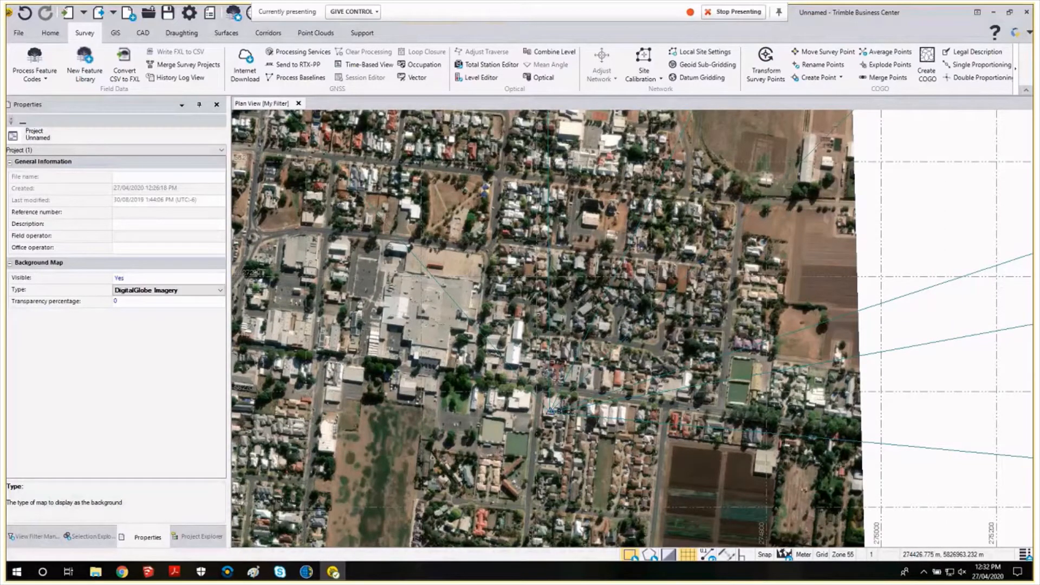
pyautogui.scroll(1, 550, 410)
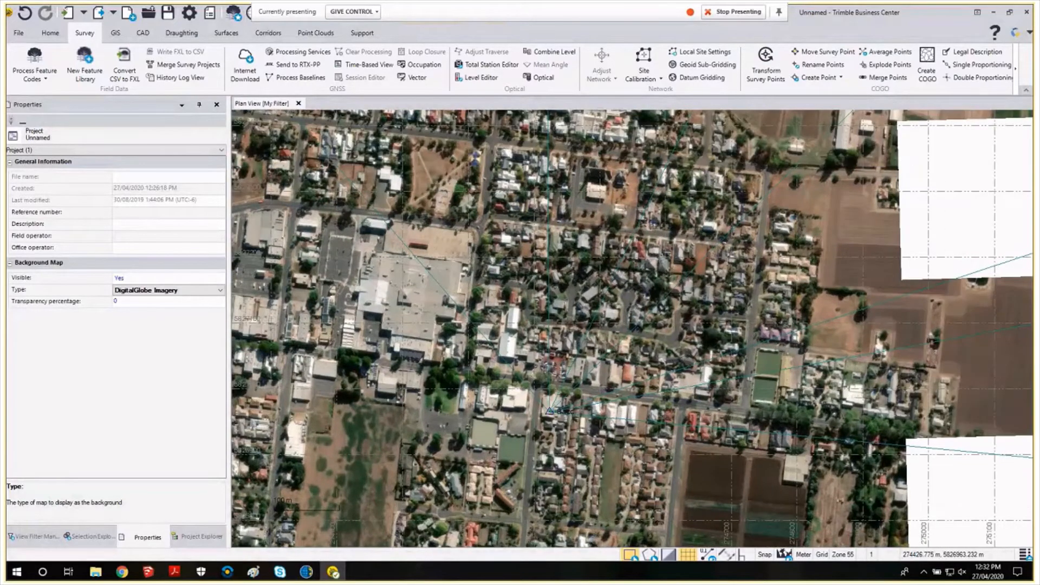
pyautogui.scroll(5, 548, 410)
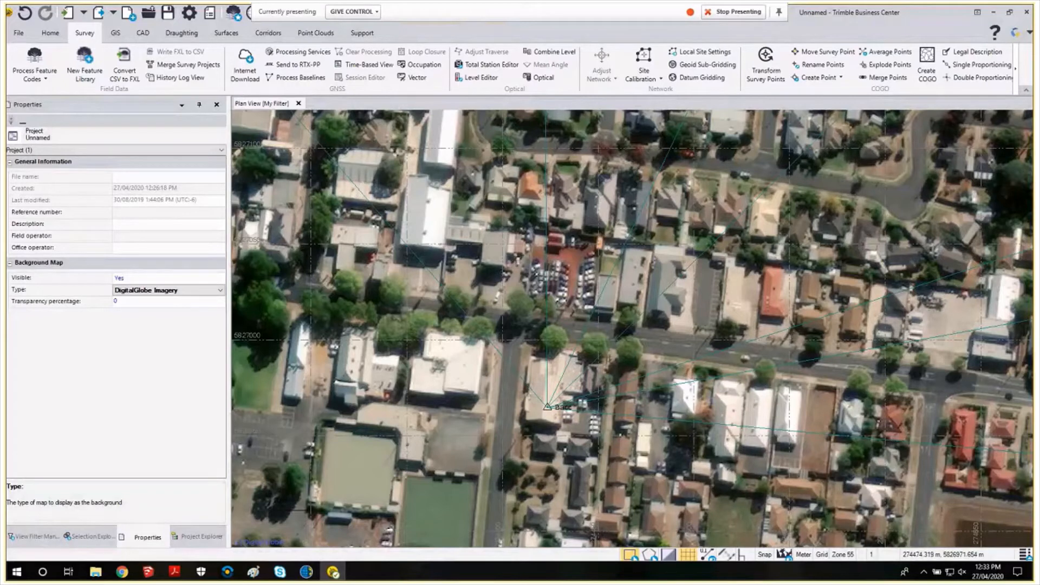
# Turn off the background map and show the whole baseline network in the plan view.
pyautogui.scroll(-2, 642, 391)
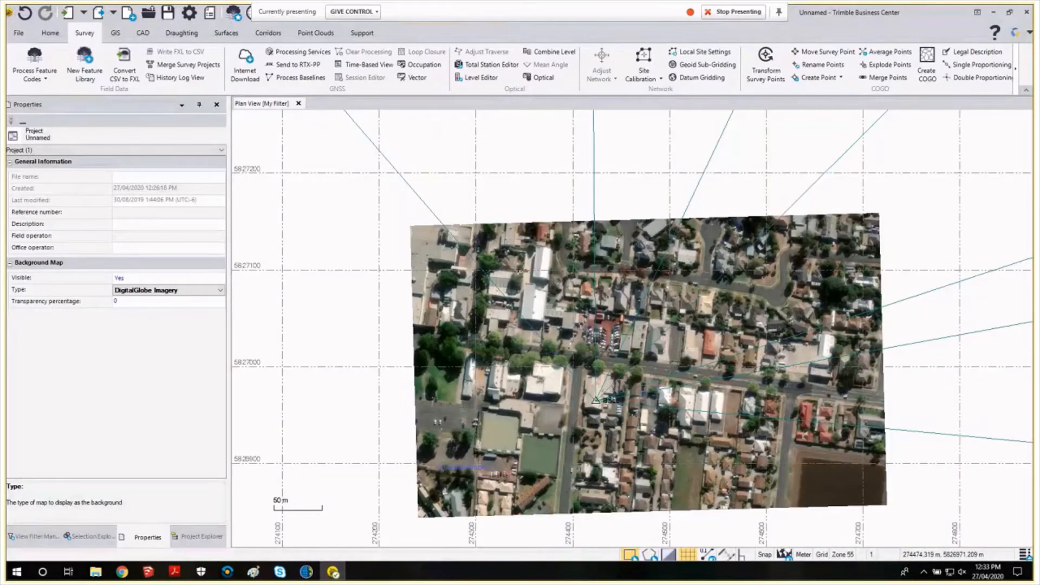
pyautogui.scroll(-3, 641, 393)
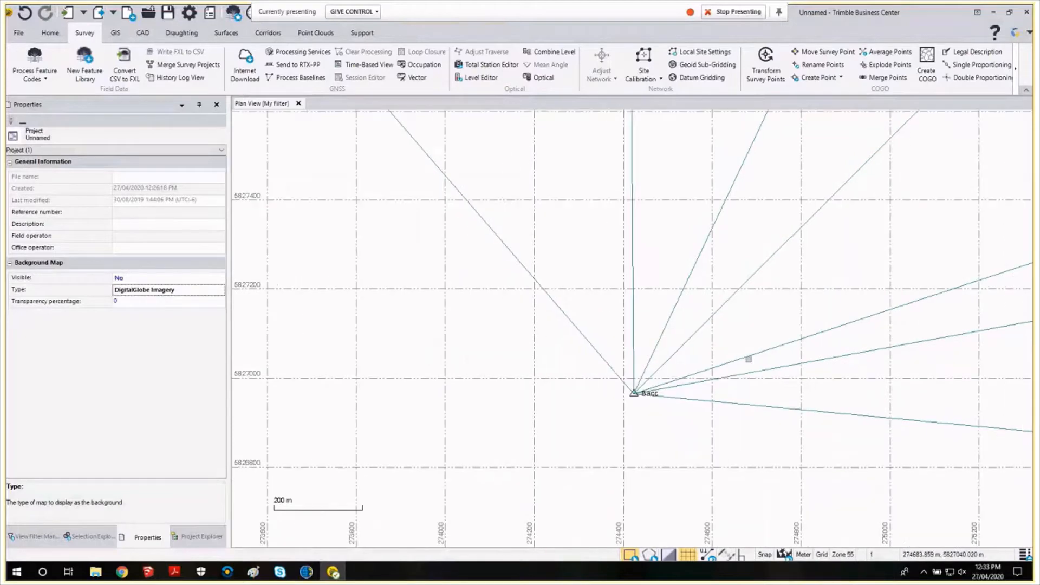
pyautogui.scroll(-2, 749, 359)
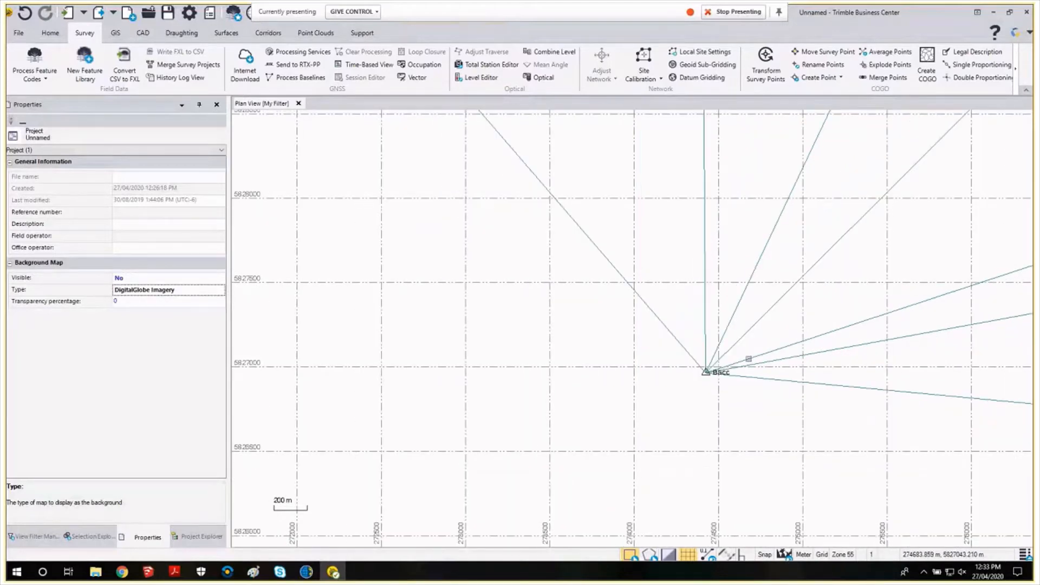
pyautogui.scroll(-2, 748, 360)
pyautogui.scroll(-3, 753, 356)
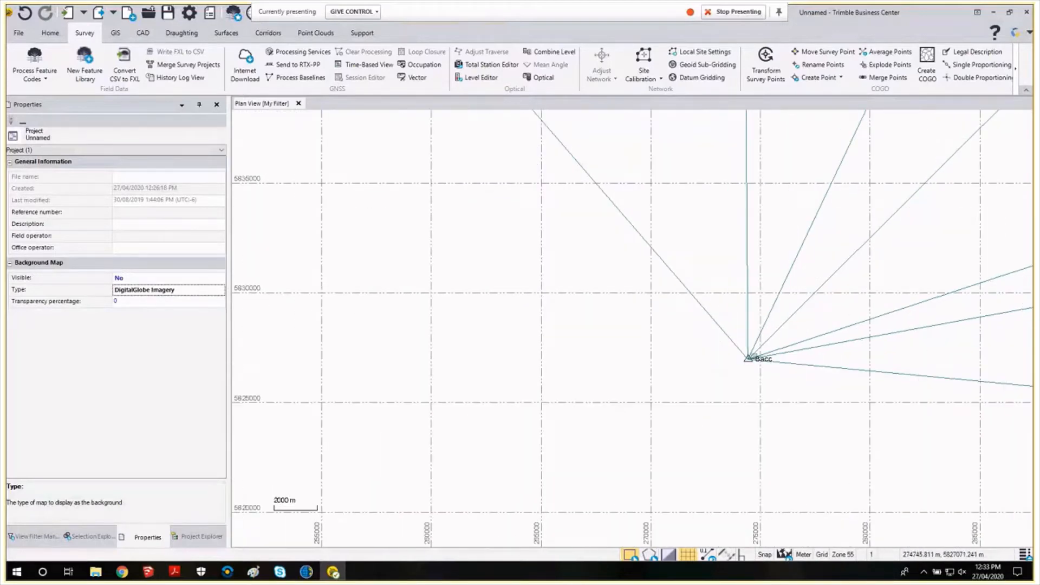
pyautogui.scroll(-5, 752, 358)
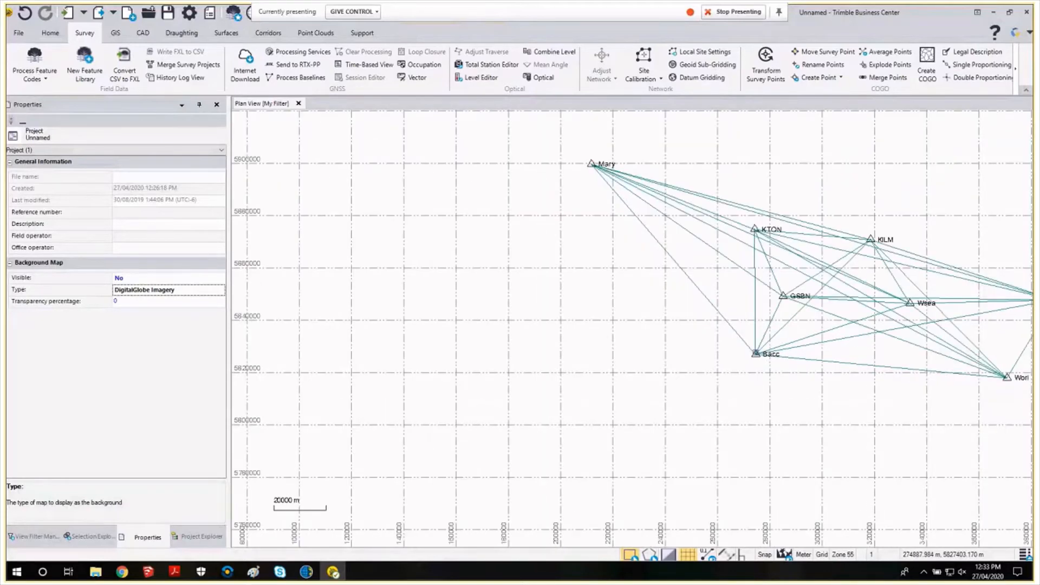
pyautogui.scroll(1, 756, 354)
pyautogui.moveTo(912, 315); pyautogui.dragTo(715, 389, button='middle')
pyautogui.scroll(1, 670, 385)
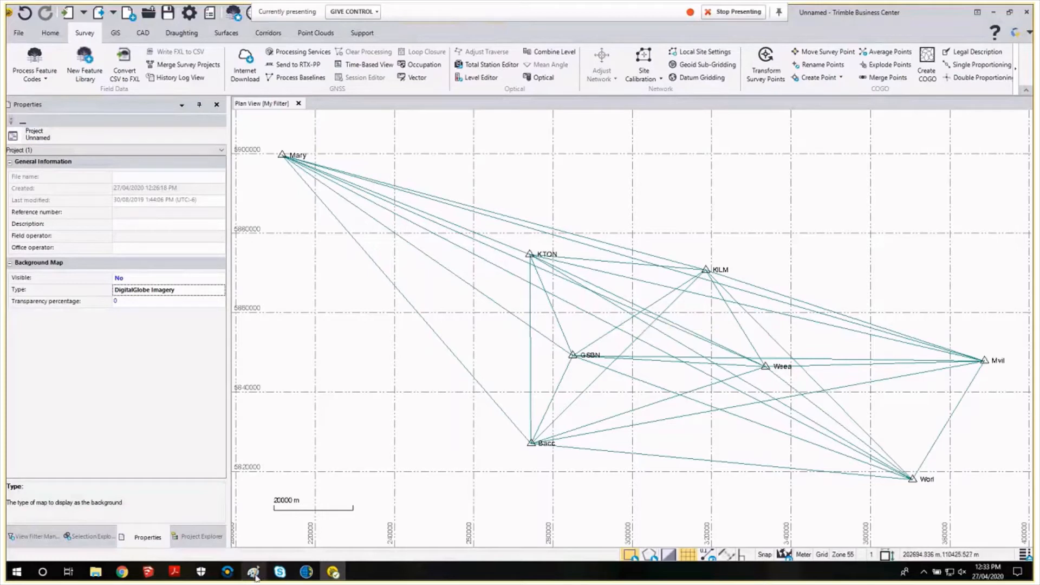
# Switch to the Paint sketch and mark the triangle's lowest vertex with a red circle and its two upper vertices with red diamonds.
pyautogui.click(255, 573)
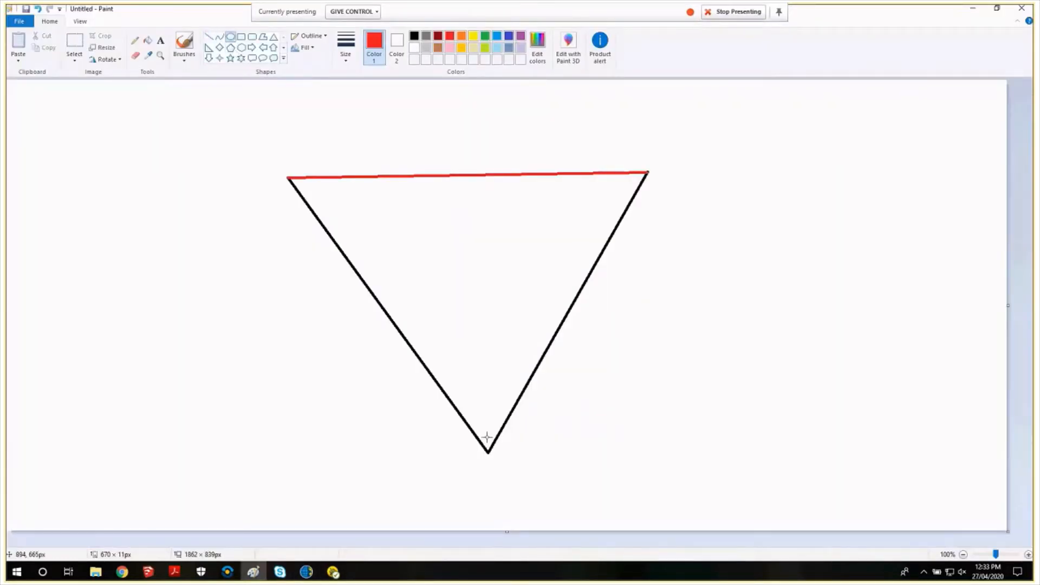
pyautogui.moveTo(482, 432)
pyautogui.mouseDown()
pyautogui.moveTo(507, 461)
pyautogui.moveTo(473, 449)
pyautogui.moveTo(487, 452)
pyautogui.mouseUp()
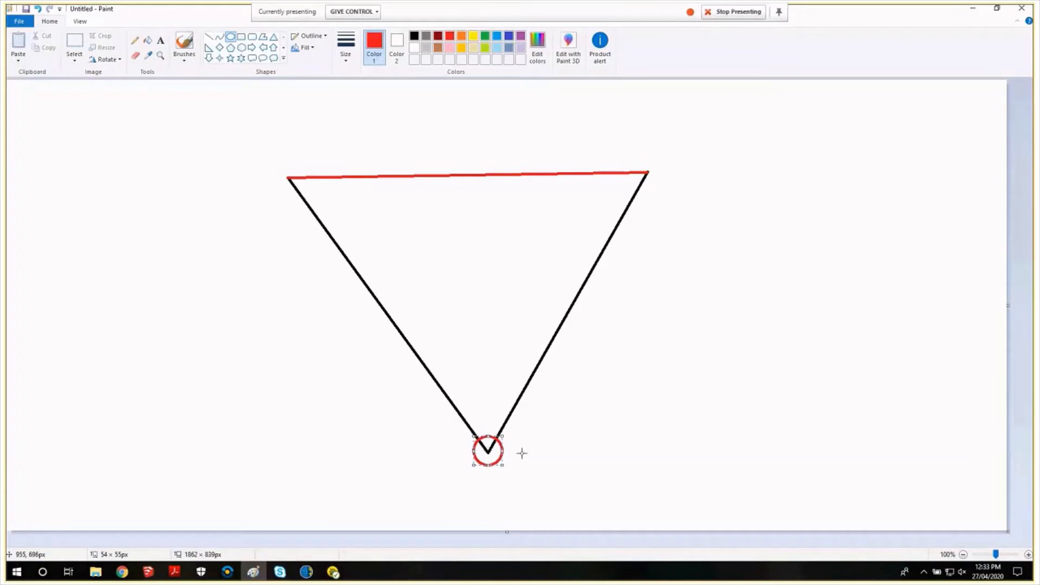
pyautogui.click(219, 47)
pyautogui.moveTo(283, 162)
pyautogui.mouseDown()
pyautogui.moveTo(308, 189)
pyautogui.moveTo(290, 175)
pyautogui.mouseUp()
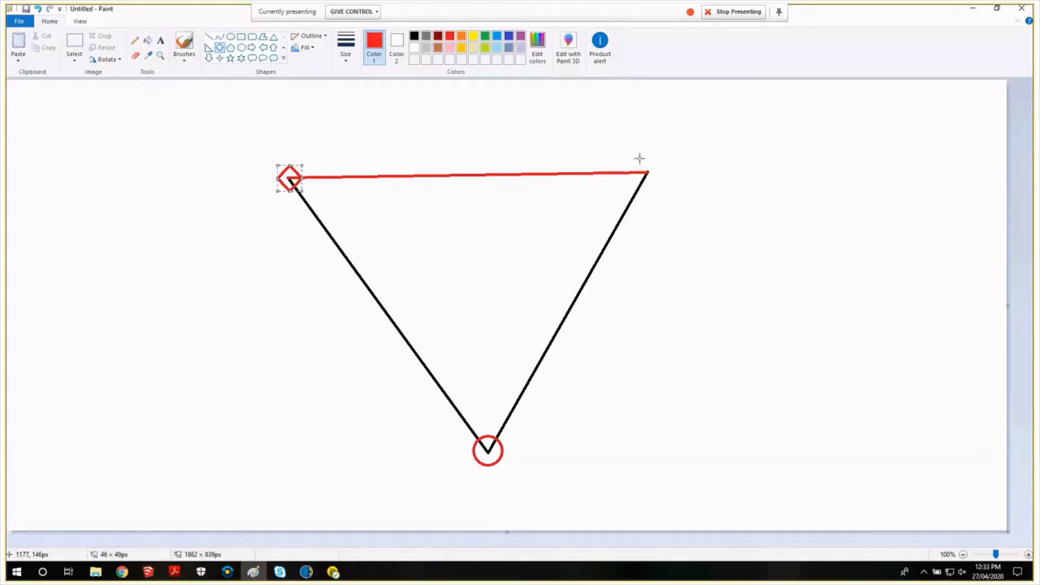
pyautogui.moveTo(639, 158)
pyautogui.mouseDown()
pyautogui.moveTo(667, 187)
pyautogui.moveTo(643, 175)
pyautogui.mouseUp()
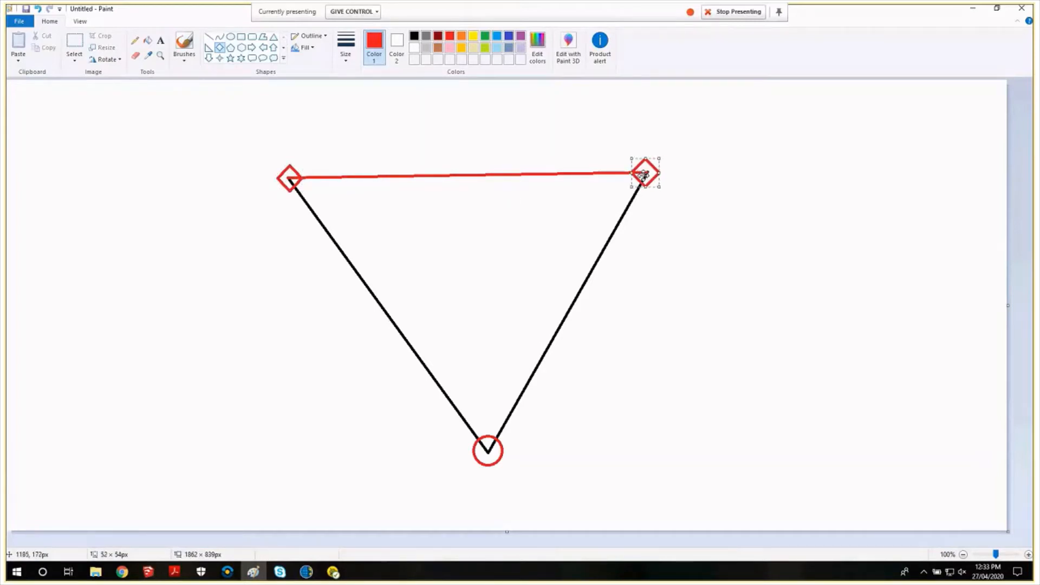
# Erase the red line between the two diamond-marked vertices with a thicker eraser and redraw it as a straight red line.
pyautogui.click(135, 55)
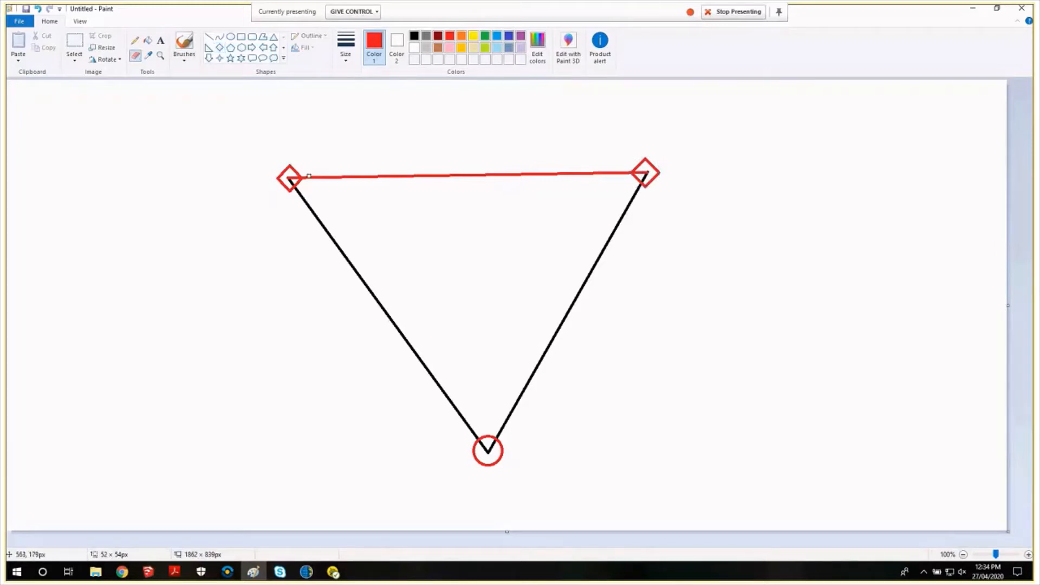
pyautogui.moveTo(308, 176); pyautogui.dragTo(341, 176)
pyautogui.moveTo(494, 174); pyautogui.dragTo(511, 174)
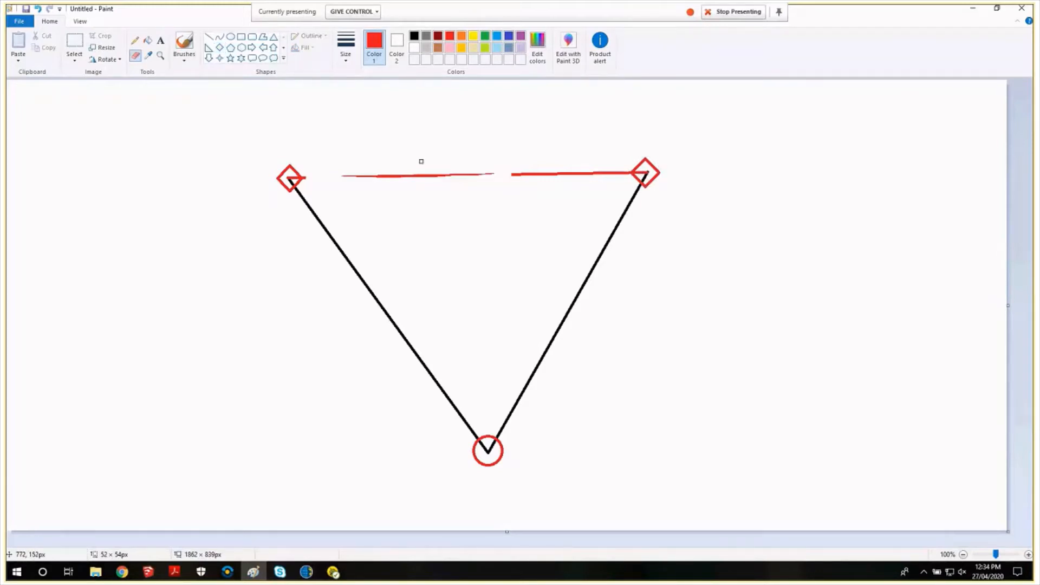
pyautogui.click(346, 45)
pyautogui.click(359, 142)
pyautogui.moveTo(342, 175)
pyautogui.mouseDown()
pyautogui.moveTo(624, 173)
pyautogui.moveTo(422, 177)
pyautogui.mouseUp()
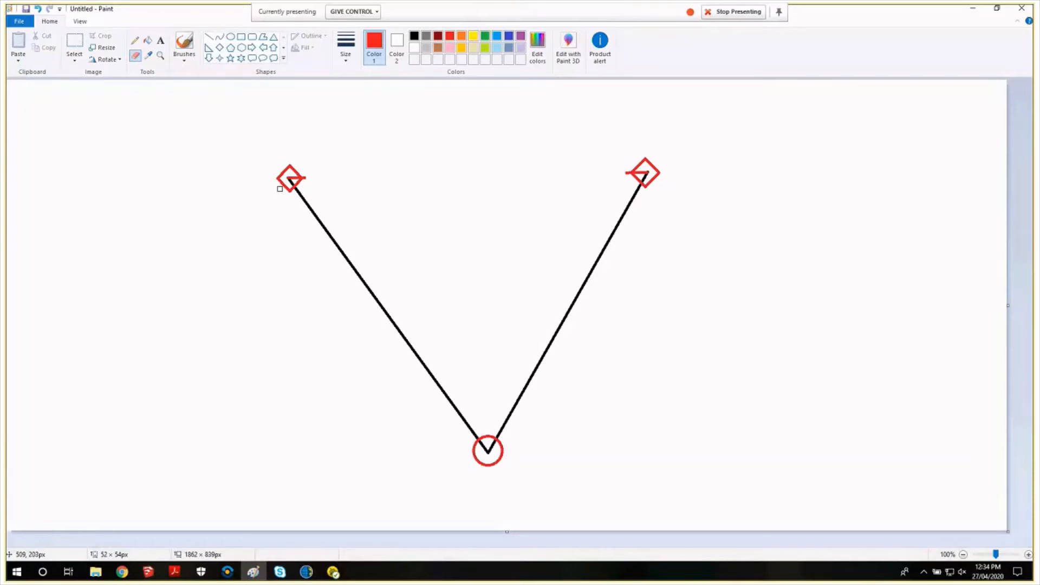
pyautogui.click(208, 36)
pyautogui.moveTo(289, 177); pyautogui.dragTo(646, 172)
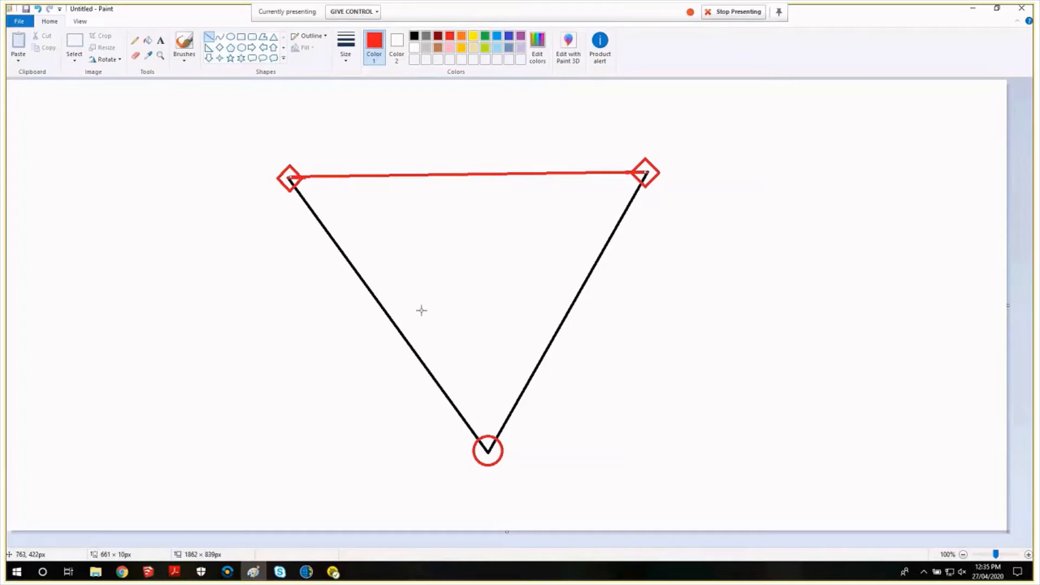
# Switch back to Trimble Business Center and review the properties of the baseline from Mary to Worl, including its observed satellites.
pyautogui.click(333, 572)
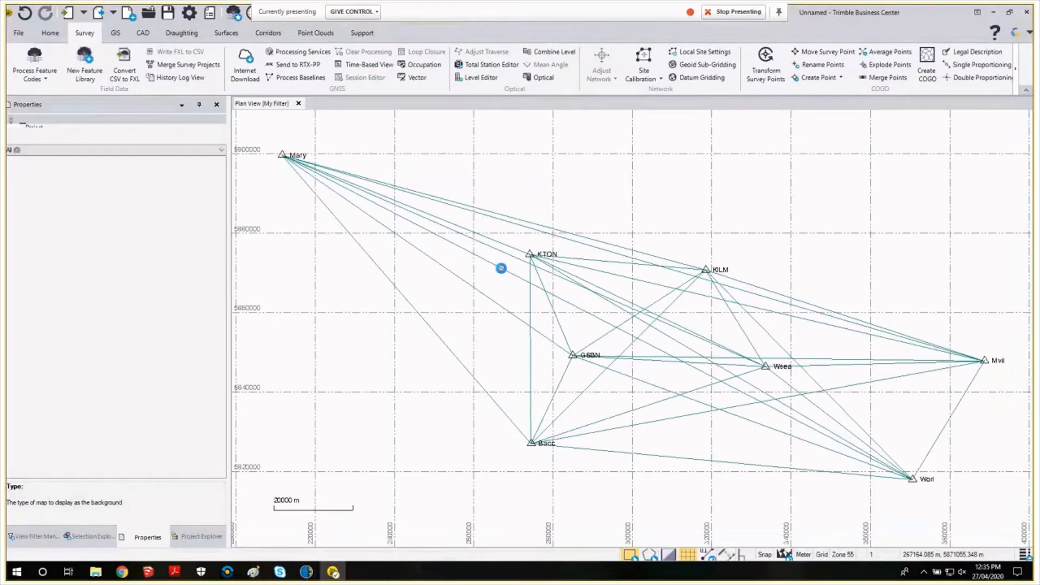
pyautogui.click(501, 268)
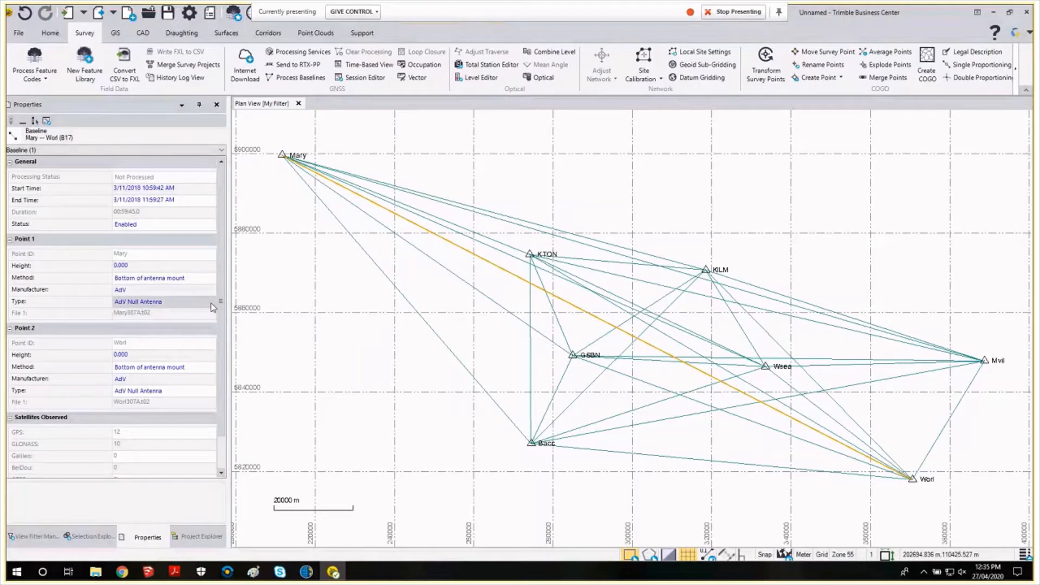
pyautogui.scroll(-1, 220, 339)
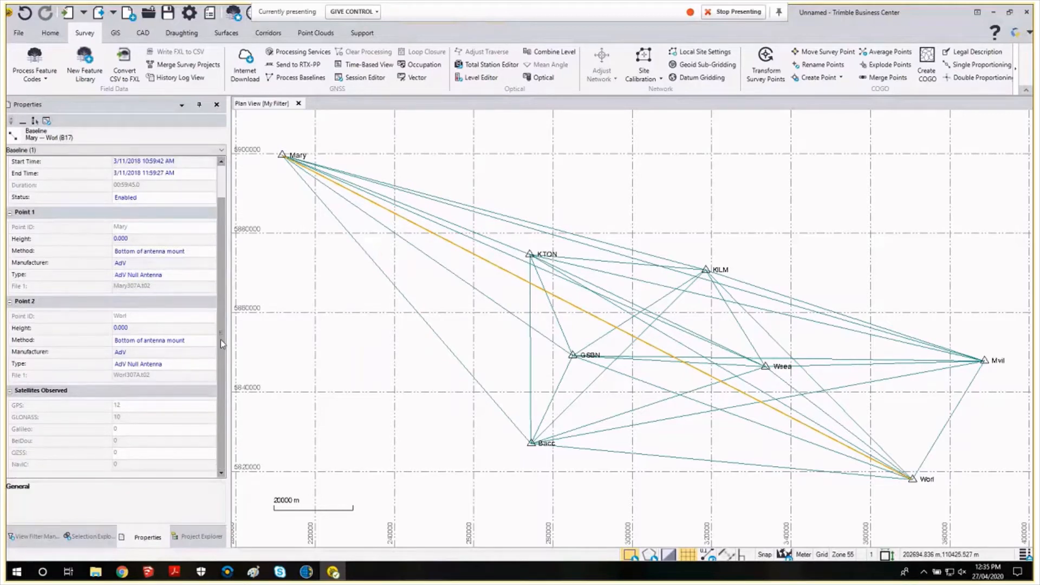
pyautogui.scroll(1, 220, 339)
pyautogui.scroll(-1, 220, 339)
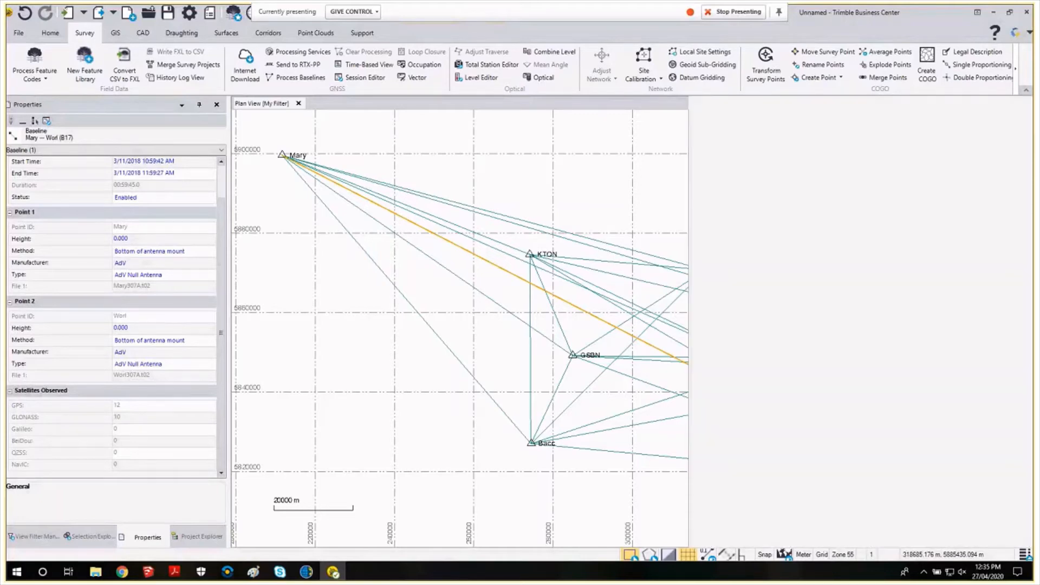
# Measure the distance between stations Mary and Worl with the Measure command.
pyautogui.write('measure')
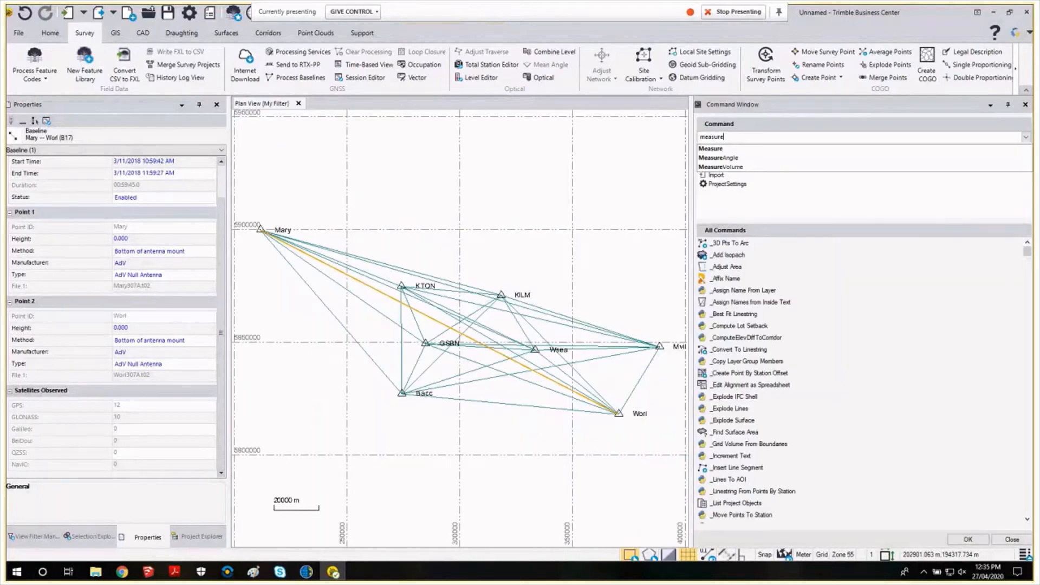
pyautogui.click(721, 150)
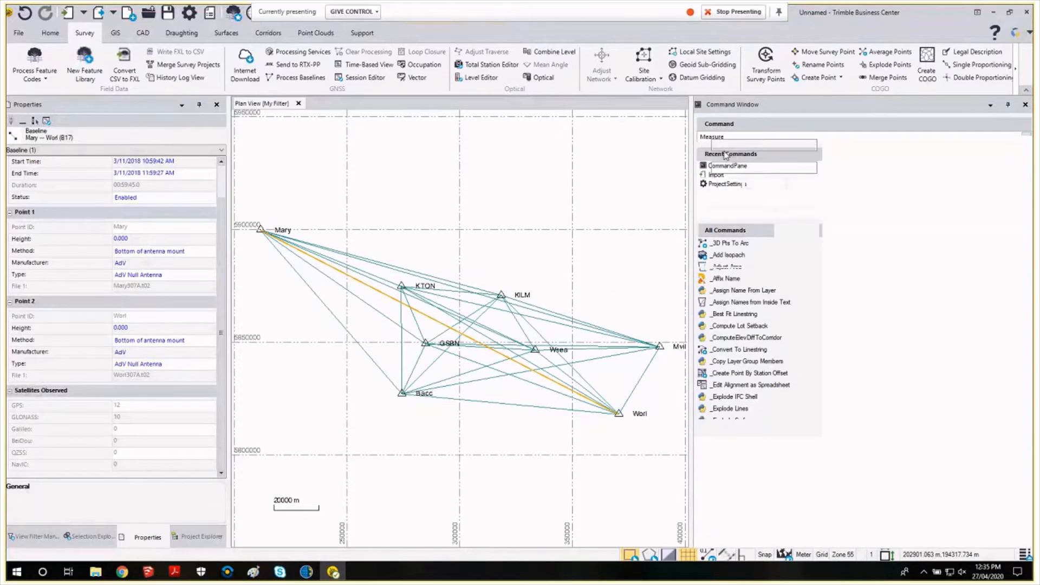
pyautogui.click(260, 226)
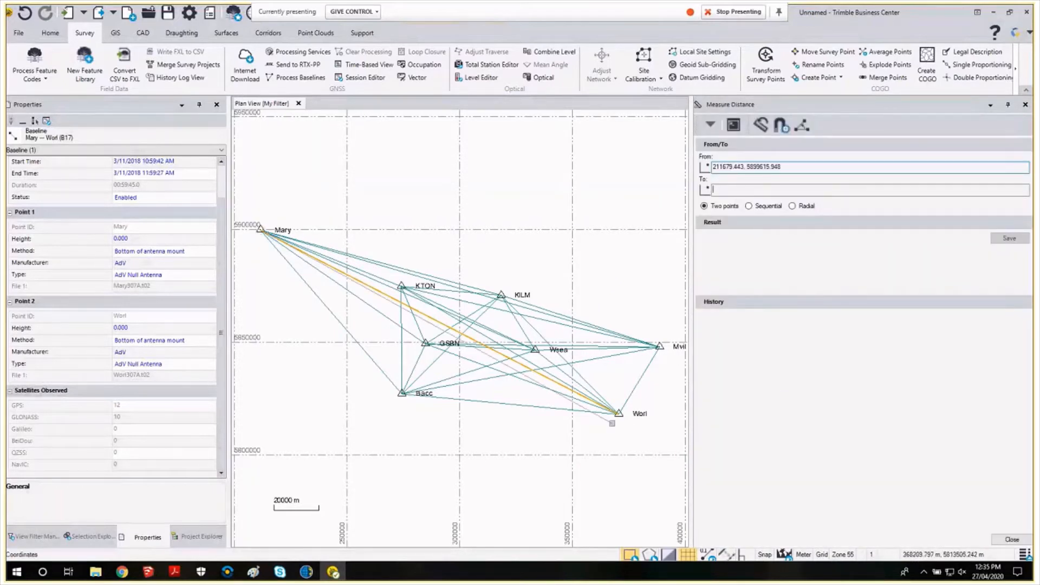
pyautogui.click(617, 413)
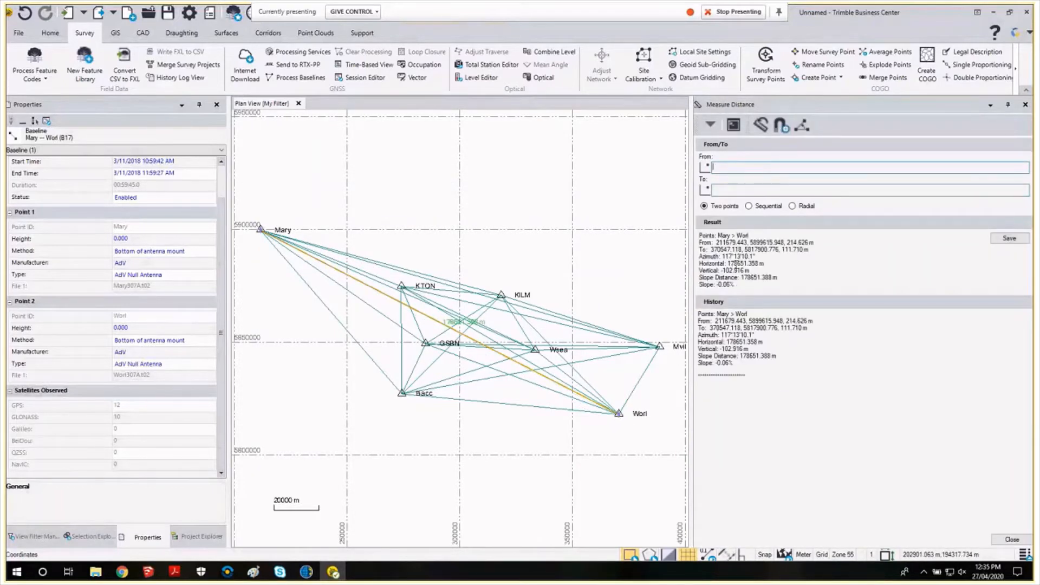
pyautogui.click(736, 266)
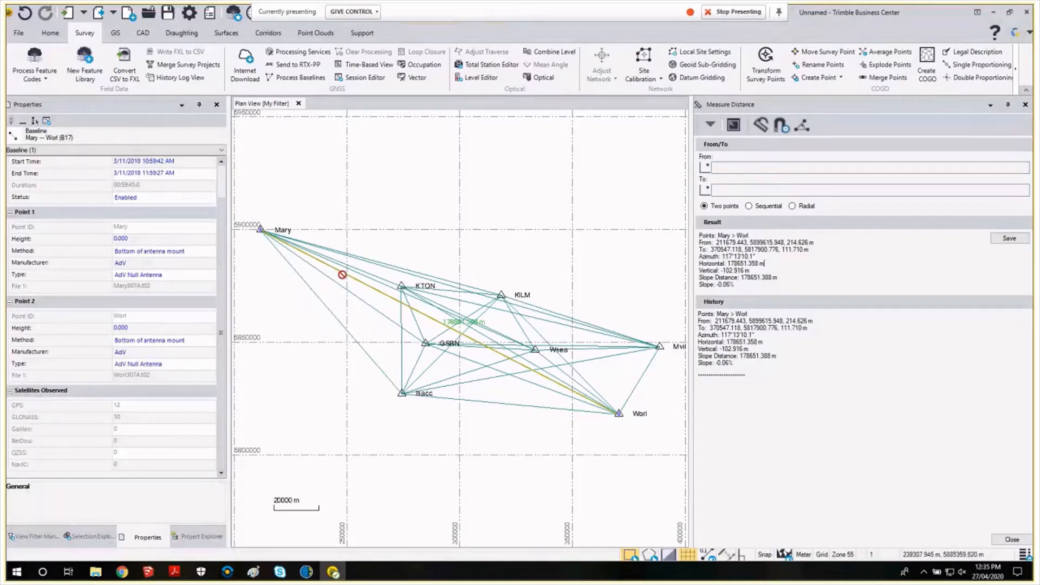
pyautogui.click(1012, 540)
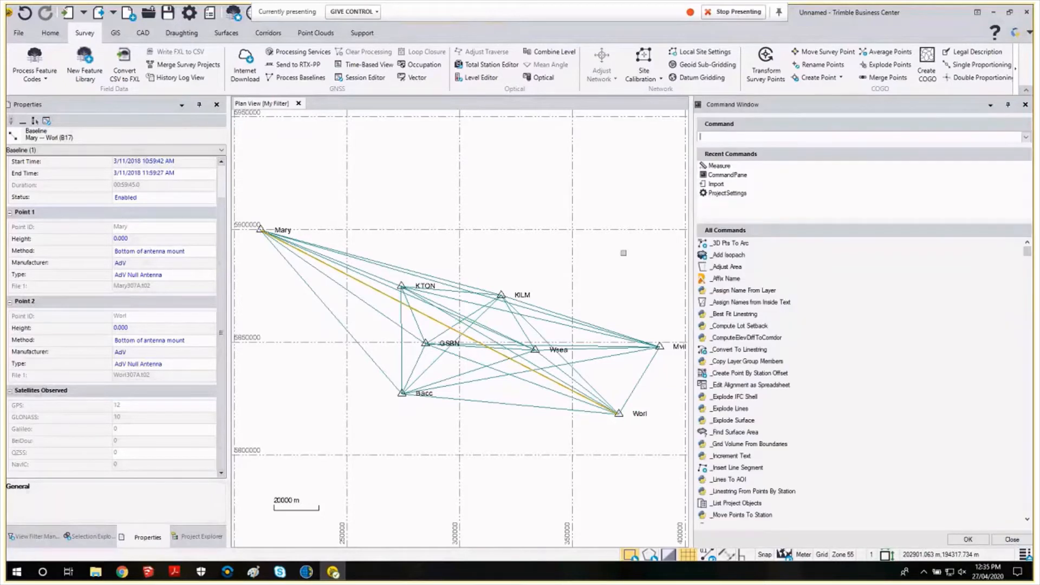
pyautogui.click(1008, 540)
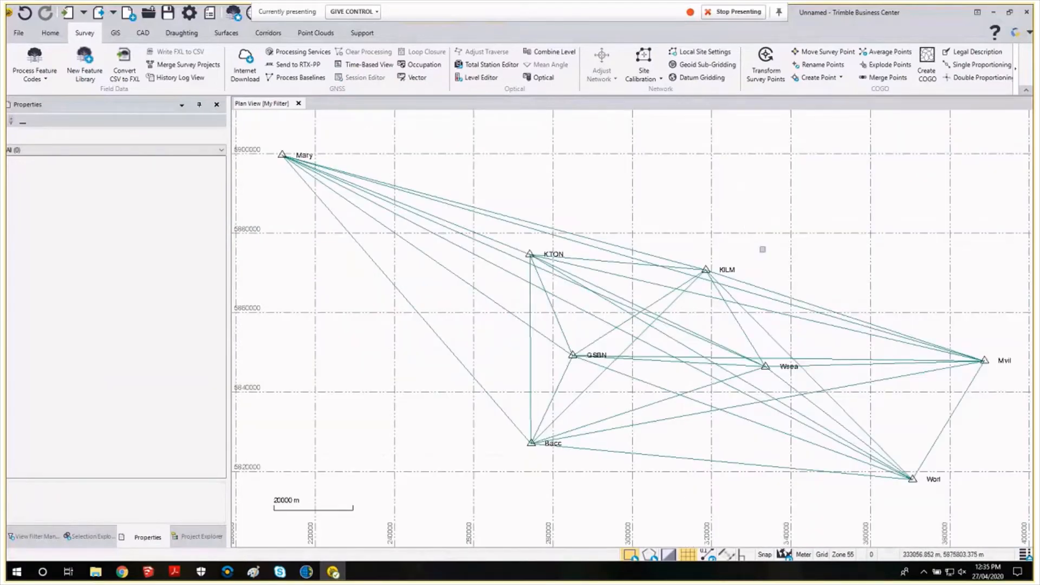
pyautogui.scroll(-1, 763, 249)
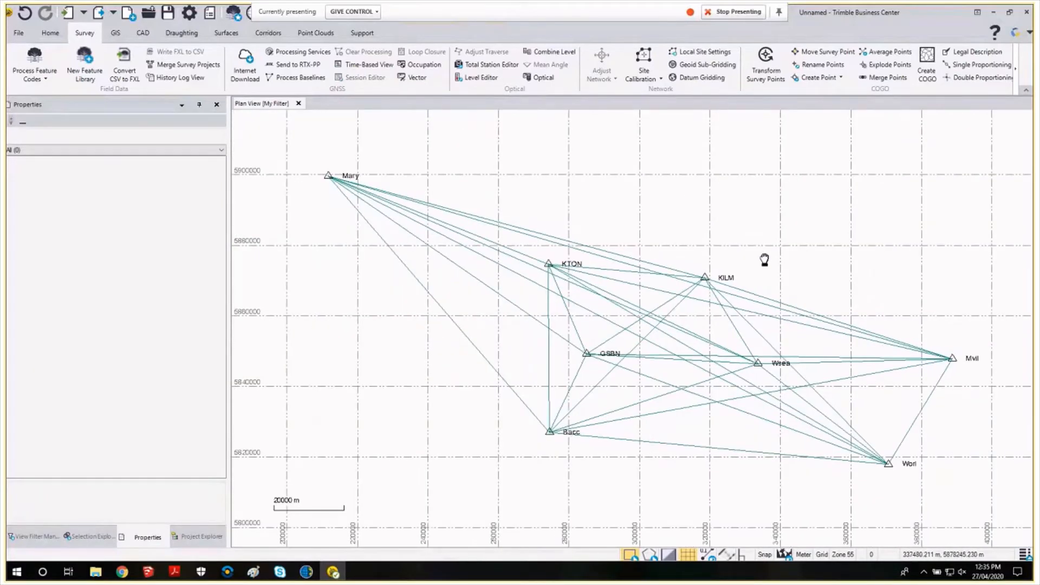
pyautogui.moveTo(764, 260); pyautogui.dragTo(743, 266, button='middle')
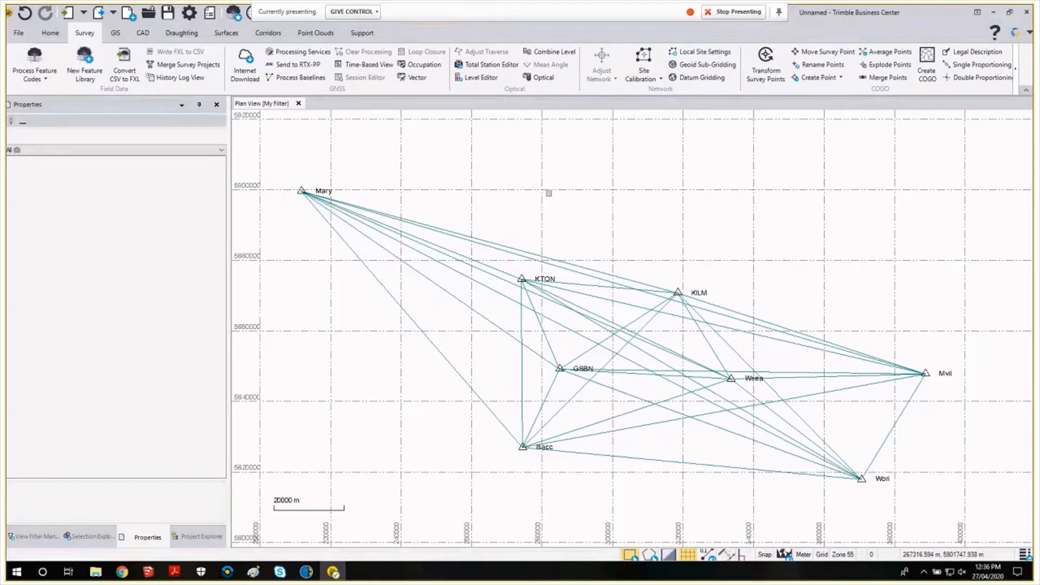
pyautogui.moveTo(573, 195)
pyautogui.mouseDown(button='middle')
pyautogui.moveTo(540, 194)
pyautogui.moveTo(575, 210)
pyautogui.mouseUp(button='middle')
pyautogui.scroll(-1, 540, 194)
# Switch to the GNSS data processing PDF and review its Session 1, Session 2 and combined diagrams of the baselines to keep.
pyautogui.moveTo(174, 572)
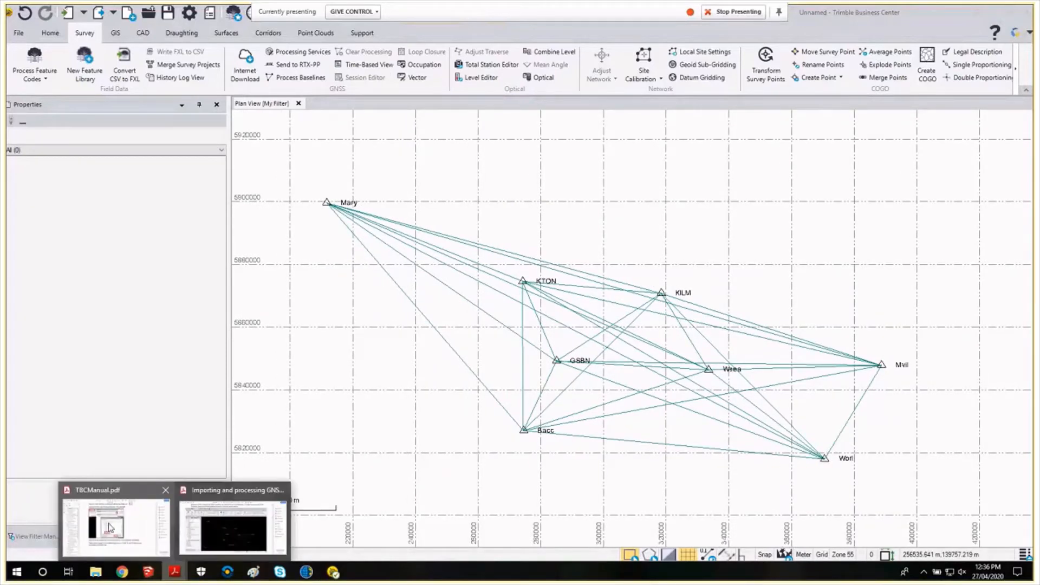
pyautogui.click(230, 528)
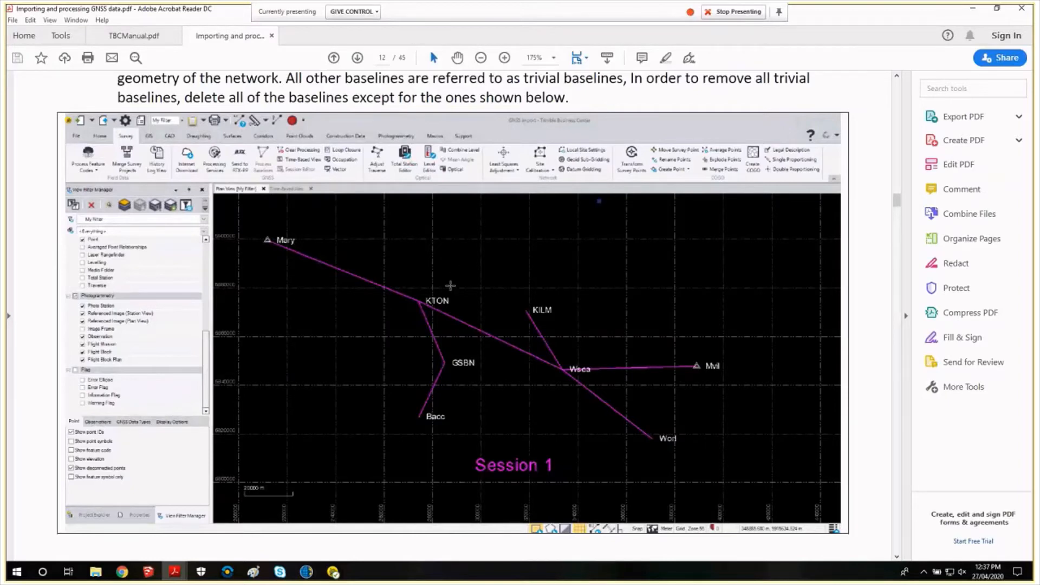
pyautogui.scroll(-3, 450, 286)
pyautogui.scroll(-10, 484, 301)
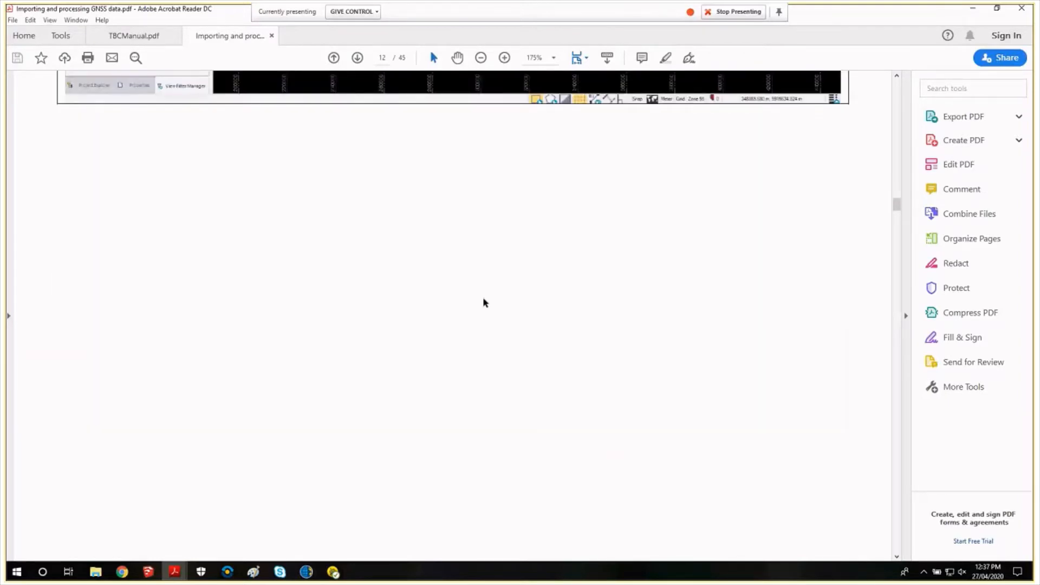
pyautogui.scroll(-10, 484, 302)
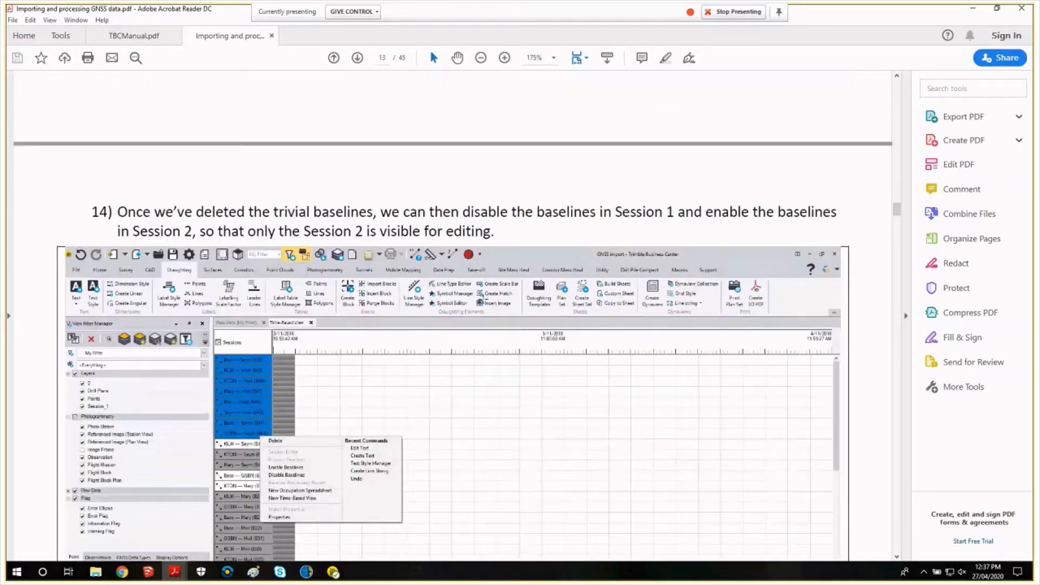
pyautogui.scroll(-10, 484, 300)
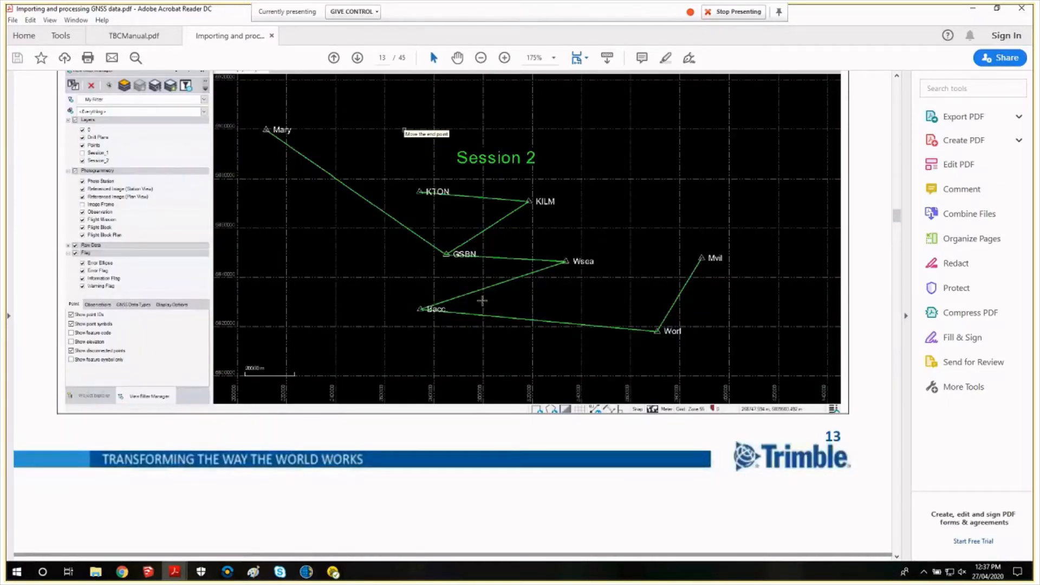
pyautogui.scroll(-10, 483, 301)
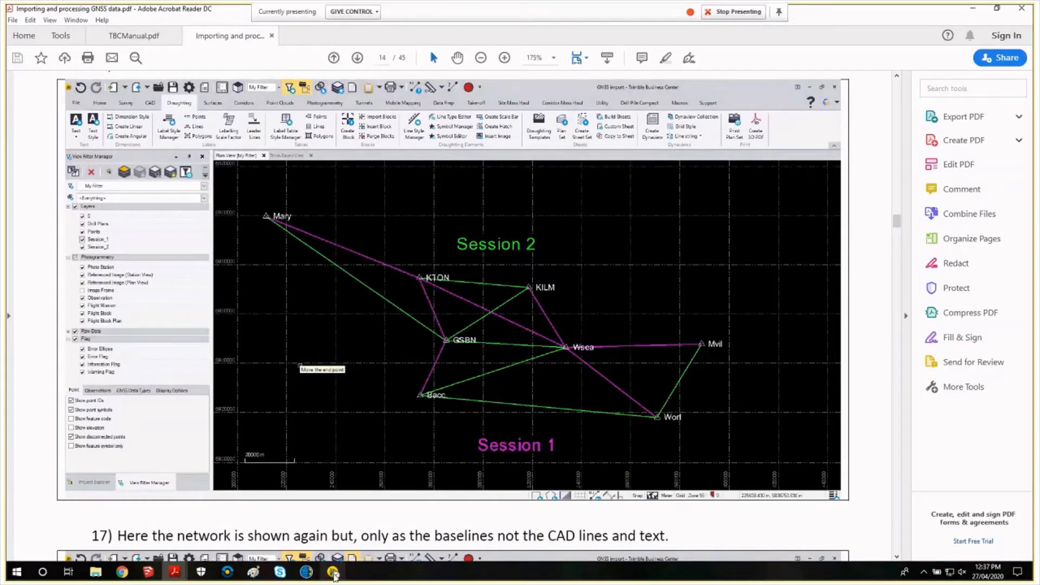
# Switch back to Trimble Business Center and disable the trivial baselines from Mary to GSBN and from Mary to Bacc.
pyautogui.moveTo(333, 573)
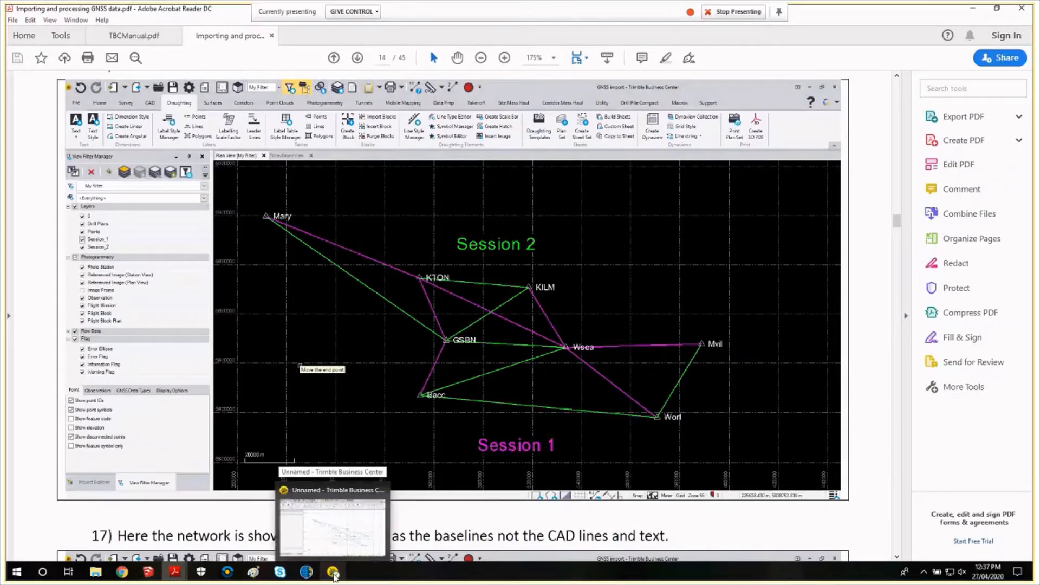
pyautogui.click(334, 573)
pyautogui.moveTo(490, 426); pyautogui.dragTo(427, 304)
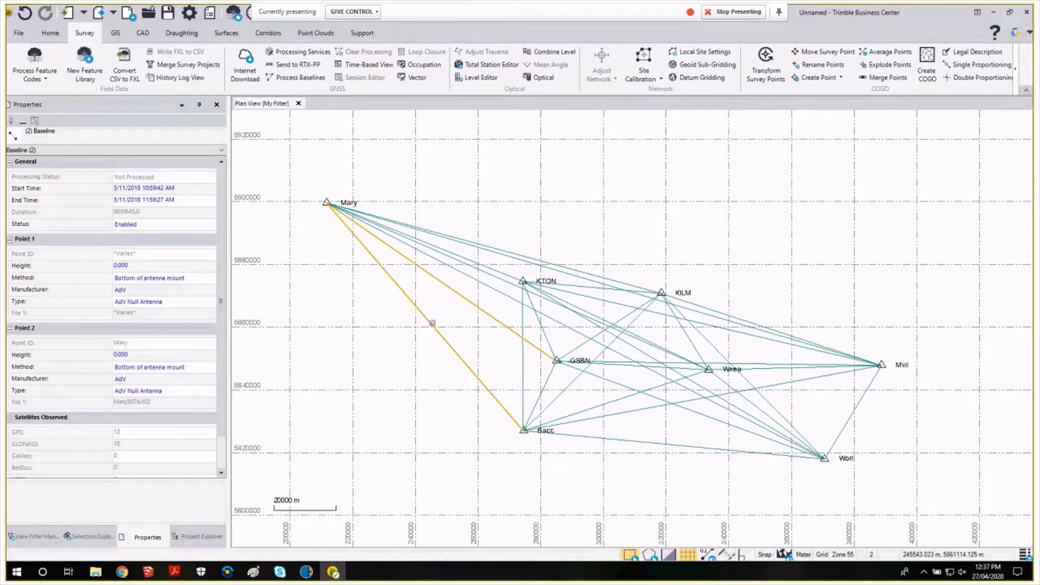
pyautogui.rightClick(431, 322)
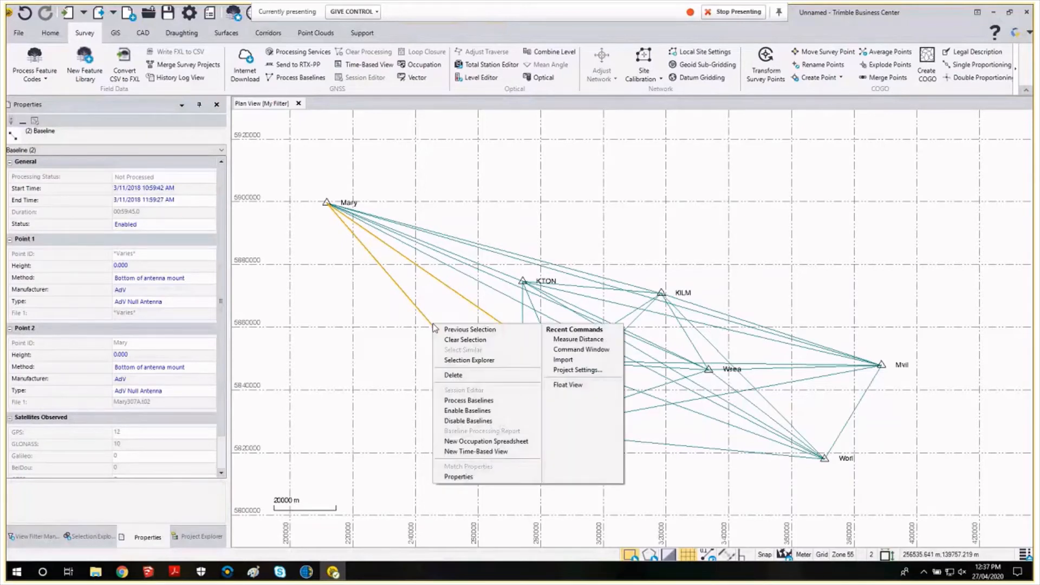
pyautogui.click(489, 422)
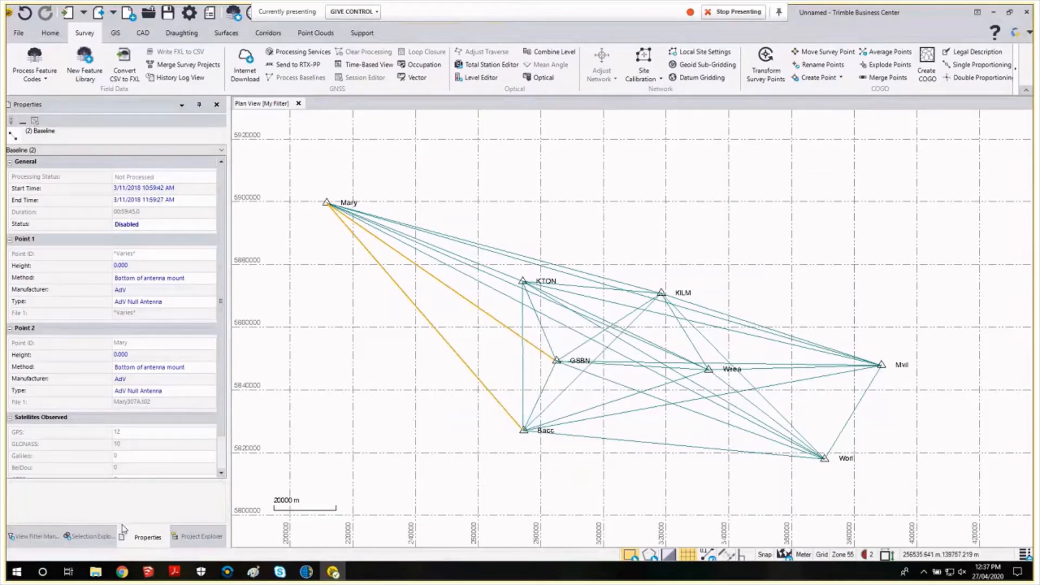
# Filter the plan view's GNSS data to show enabled baselines only.
pyautogui.click(35, 537)
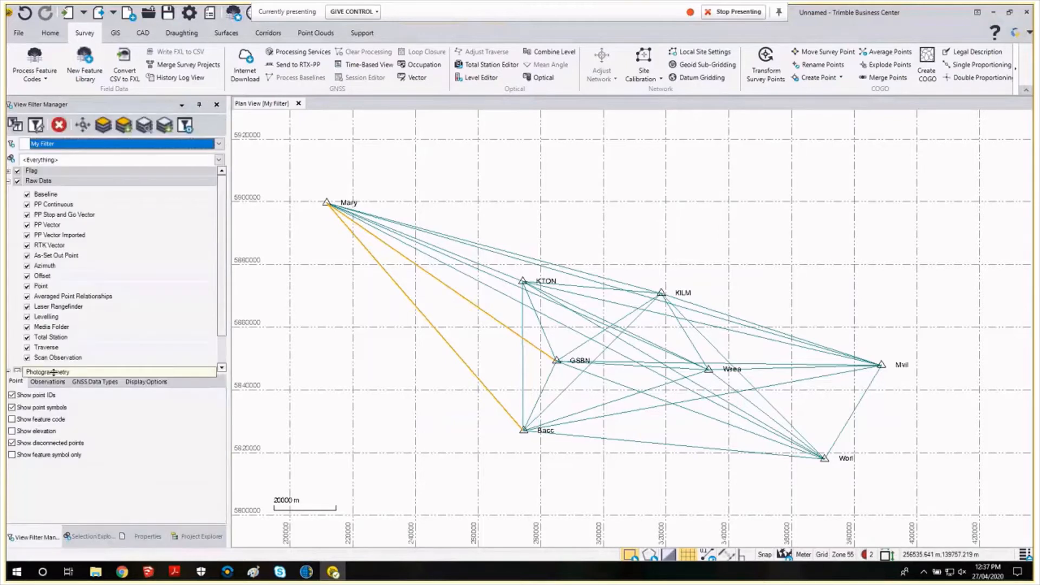
pyautogui.click(98, 382)
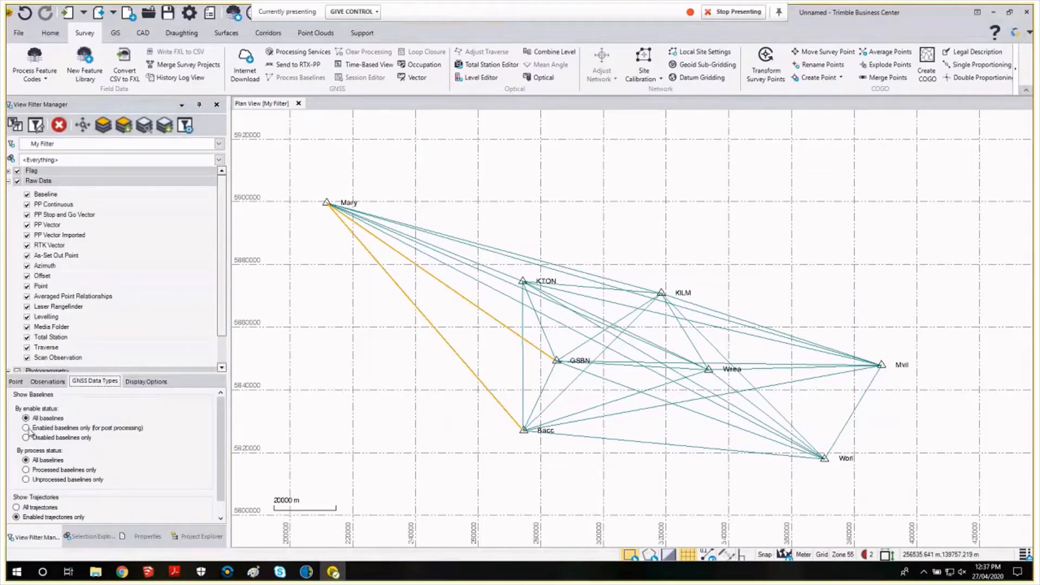
pyautogui.click(26, 427)
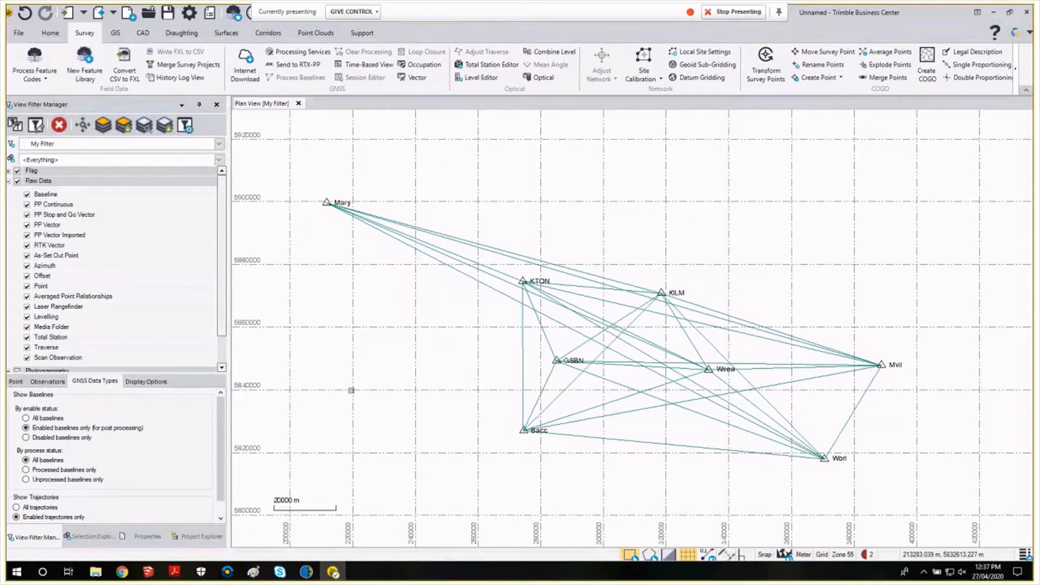
pyautogui.moveTo(399, 365); pyautogui.dragTo(375, 382, button='middle')
pyautogui.rightClick(472, 306)
pyautogui.click(515, 384)
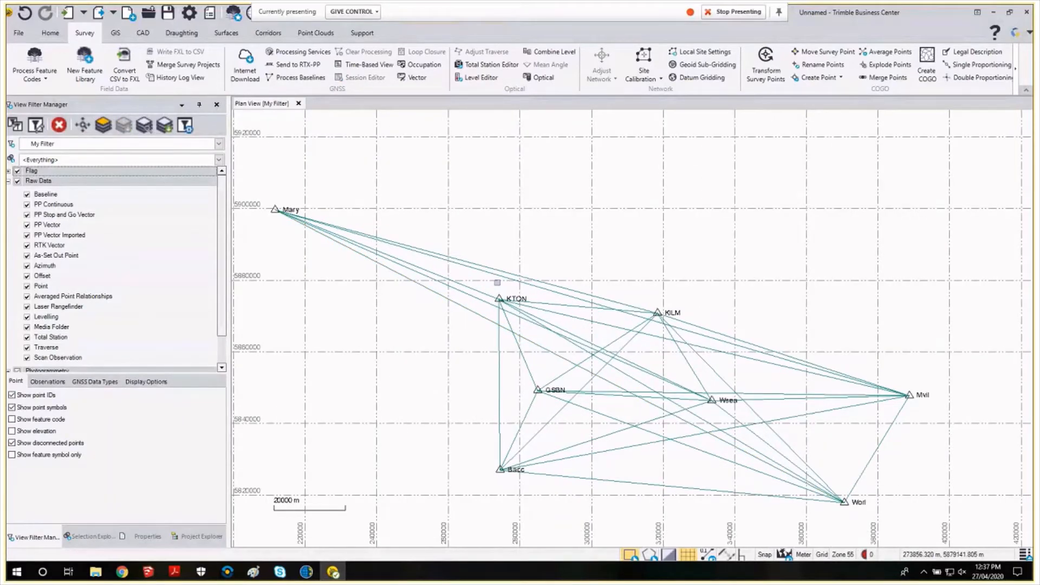
# Disable the trivial baselines from Mary to KILM, Mvil and Worl, and filter the plan view to show enabled baselines only.
pyautogui.scroll(1, 497, 282)
pyautogui.click(522, 278)
pyautogui.rightClick(523, 278)
pyautogui.click(561, 377)
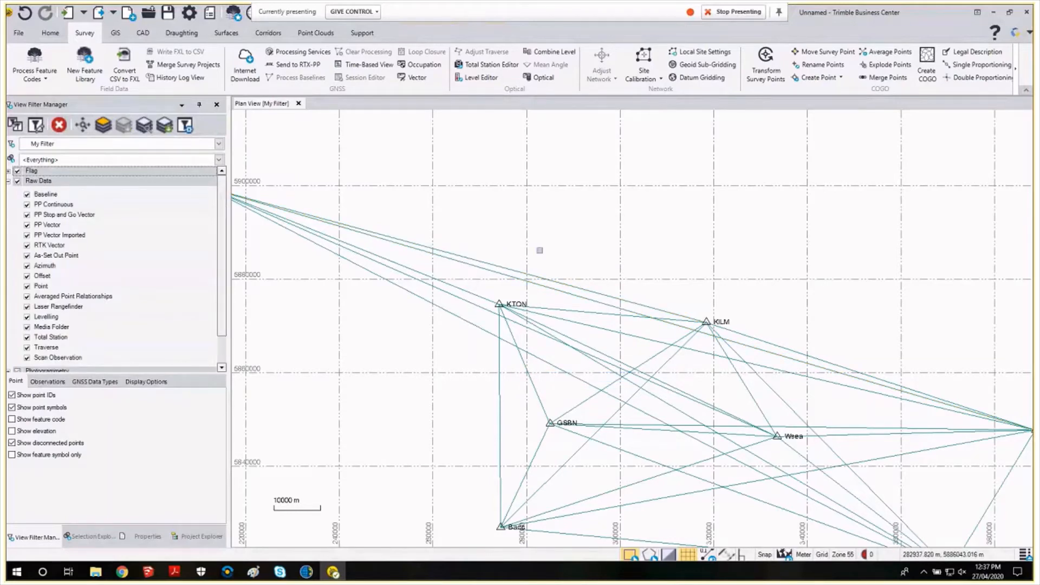
pyautogui.scroll(-1, 539, 250)
pyautogui.click(94, 381)
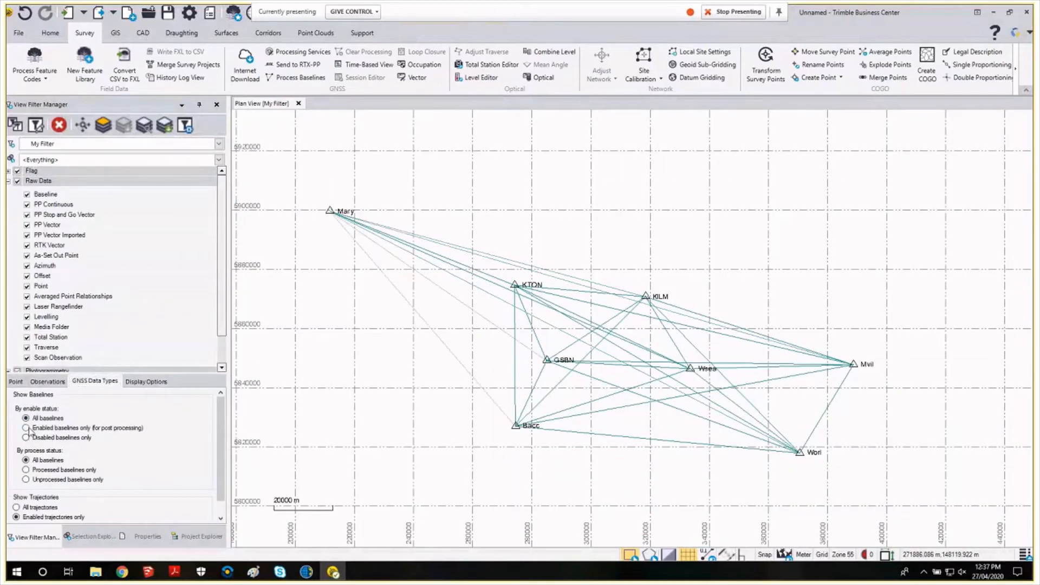
pyautogui.moveTo(470, 351); pyautogui.dragTo(472, 372, button='middle')
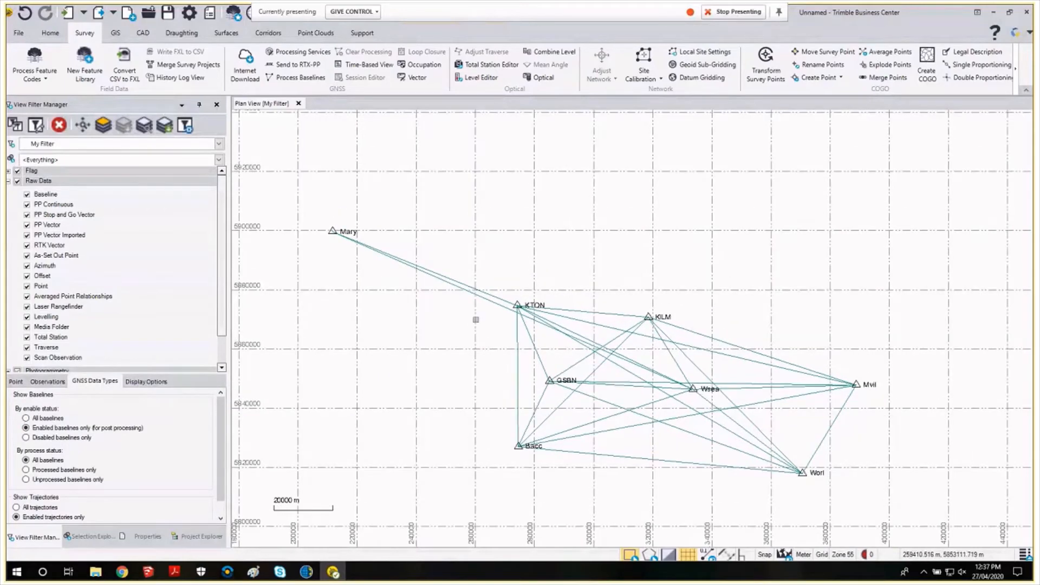
# Disable the trivial baseline from Mary to Wsea, keeping the plan view filtered to enabled baselines only.
pyautogui.scroll(2, 476, 320)
pyautogui.click(505, 298)
pyautogui.rightClick(506, 298)
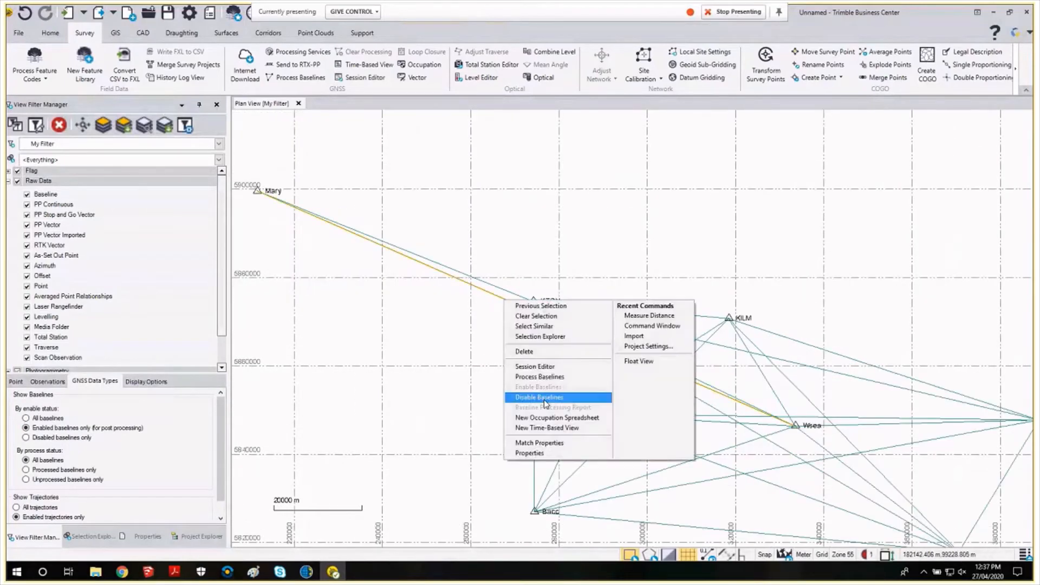
pyautogui.click(15, 381)
pyautogui.click(95, 381)
pyautogui.click(494, 402)
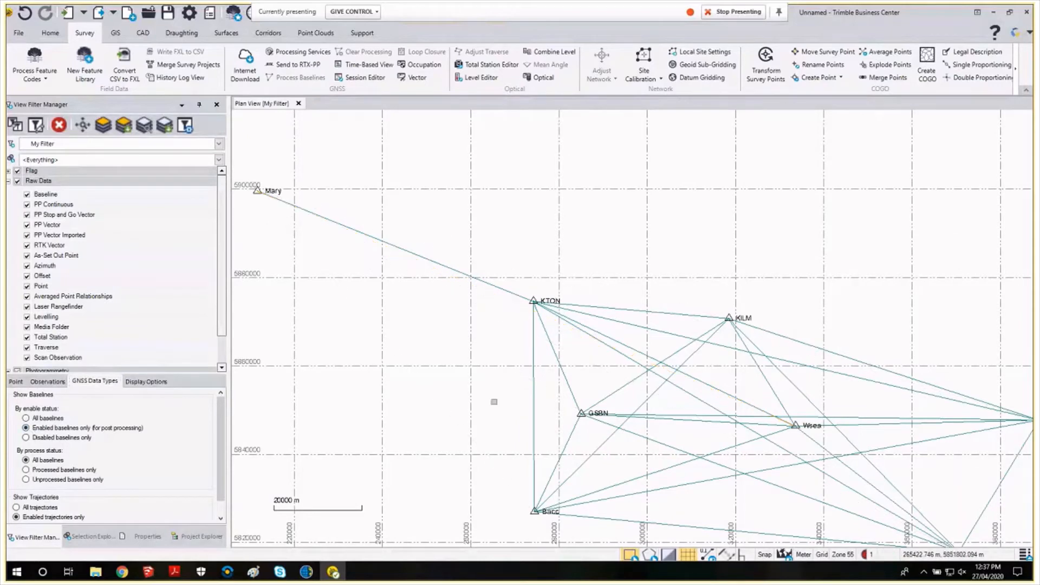
# Check the combined session diagram in the GNSS data processing PDF and disable the trivial baseline between KTON and KILM in Trimble Business Center.
pyautogui.scroll(-2, 494, 402)
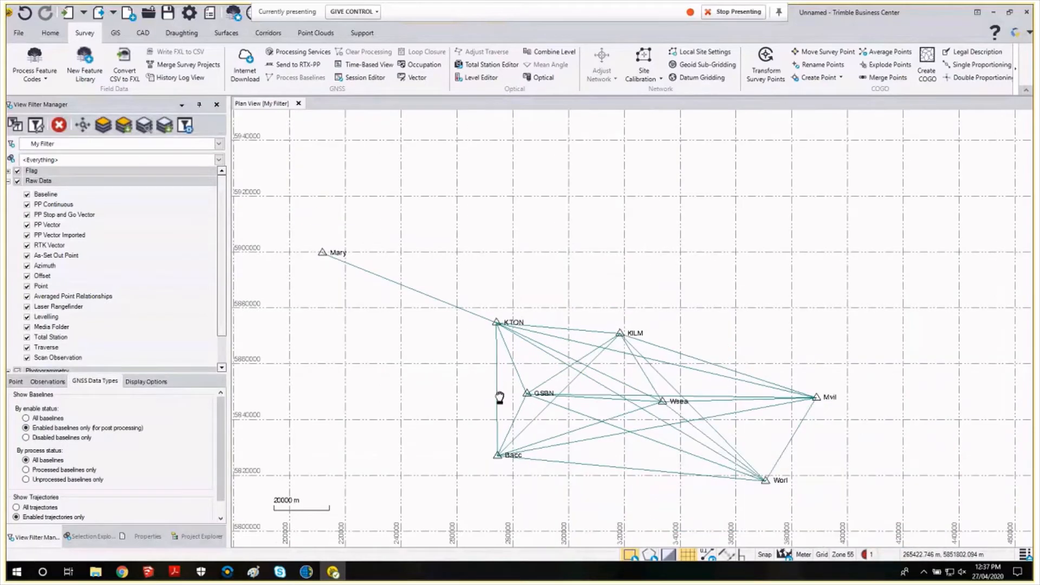
pyautogui.moveTo(499, 397); pyautogui.dragTo(448, 384, button='middle')
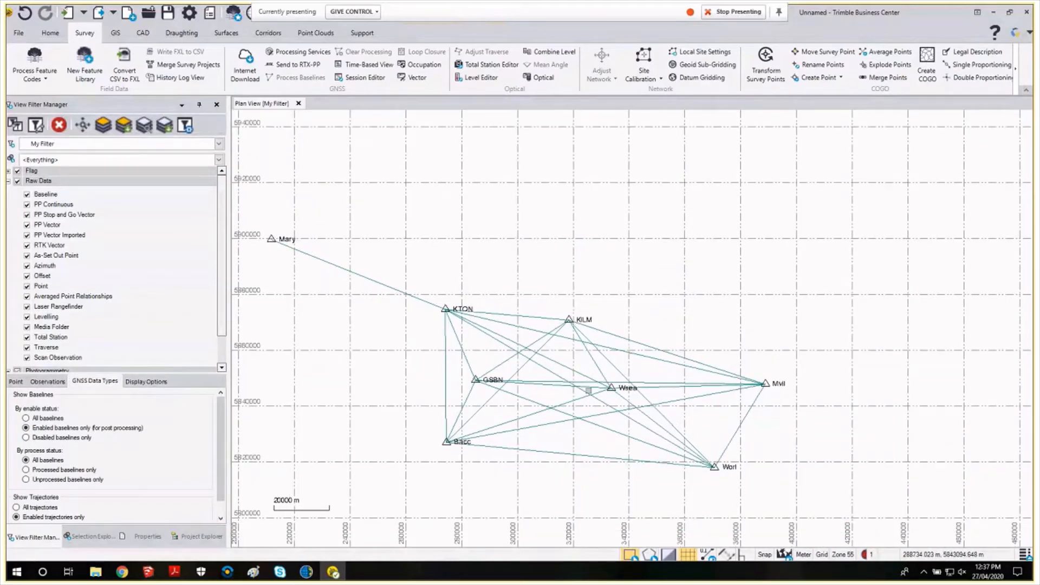
pyautogui.scroll(1, 699, 365)
pyautogui.moveTo(653, 369); pyautogui.dragTo(692, 350, button='middle')
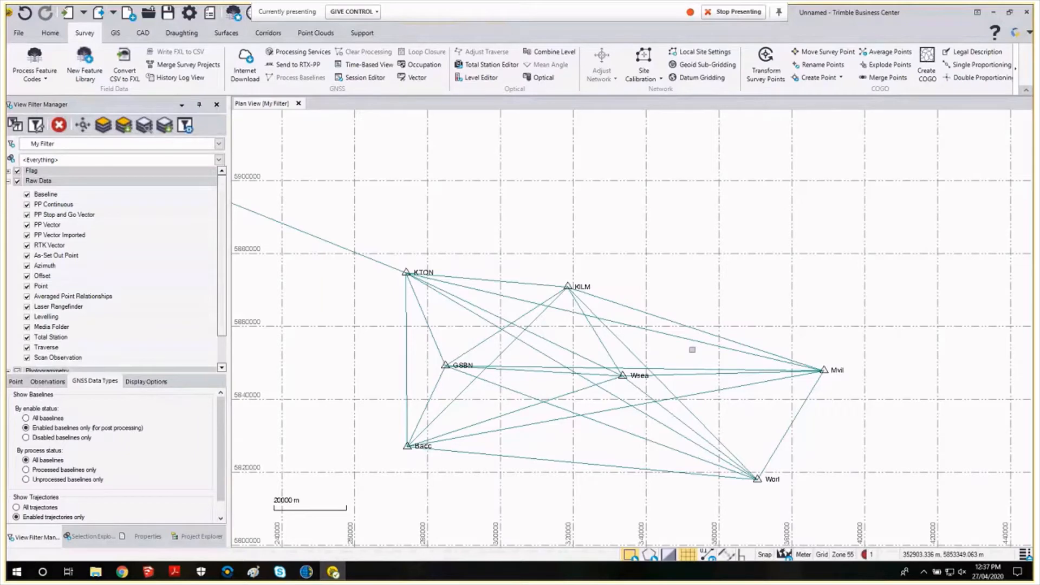
pyautogui.hotkey('alt', 'Tab')
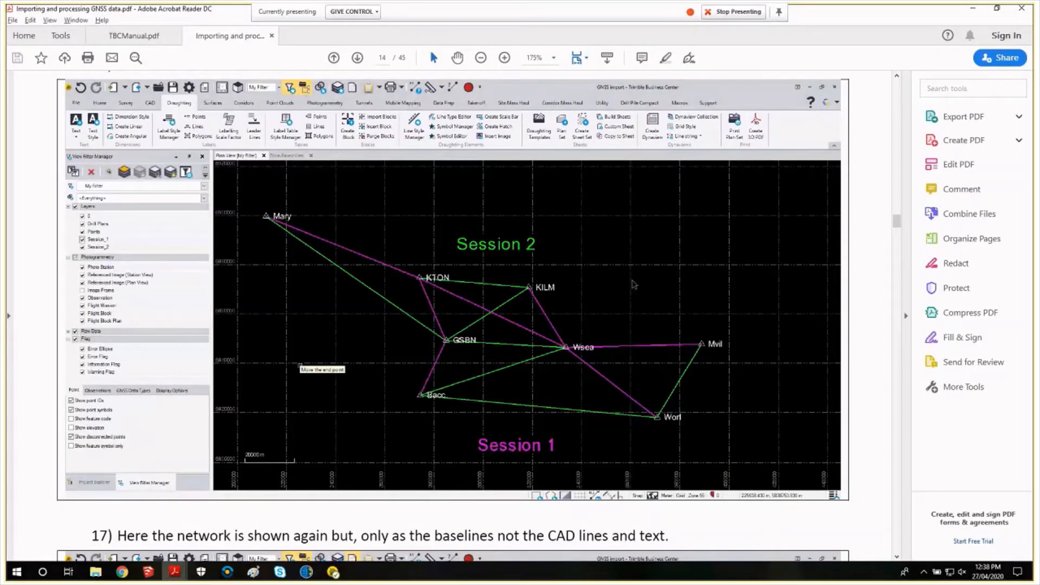
pyautogui.hotkey('alt', 'Tab')
pyautogui.rightClick(517, 276)
pyautogui.click(566, 382)
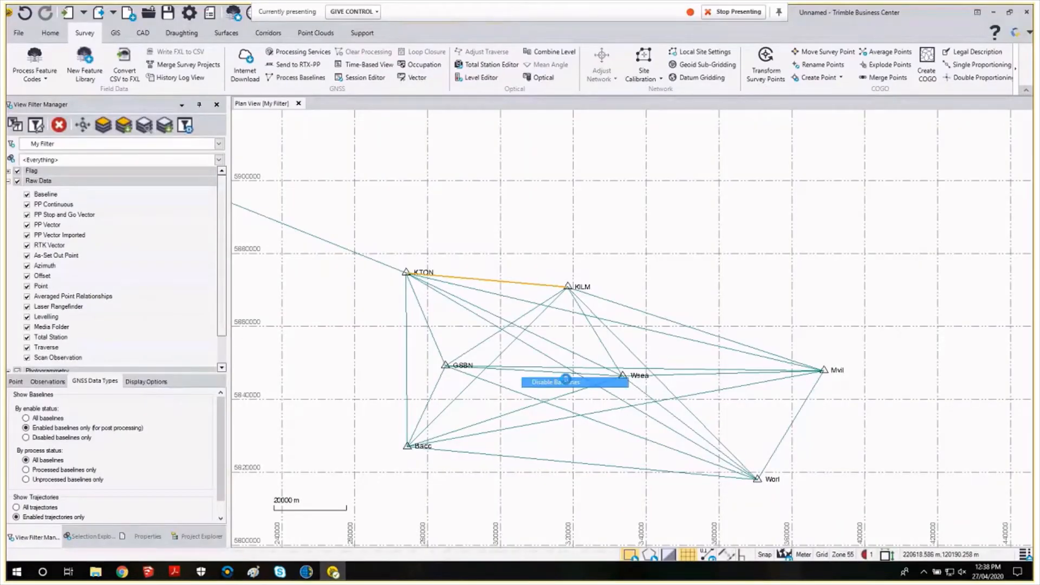
# Disable the trivial baselines from Mvil to KTON, KILM and Worl.
pyautogui.moveTo(704, 348); pyautogui.dragTo(680, 324)
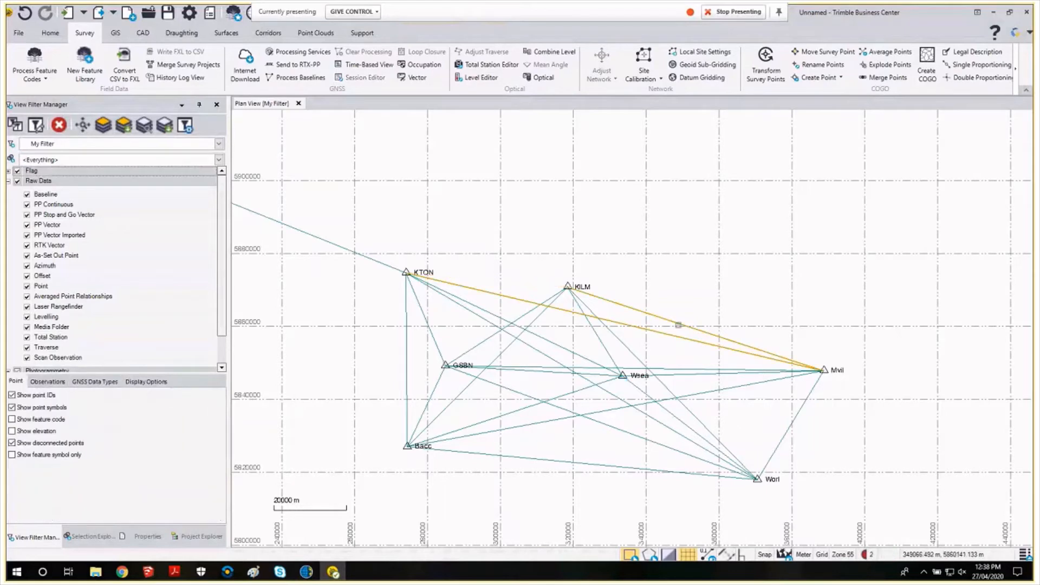
pyautogui.rightClick(680, 324)
pyautogui.click(718, 421)
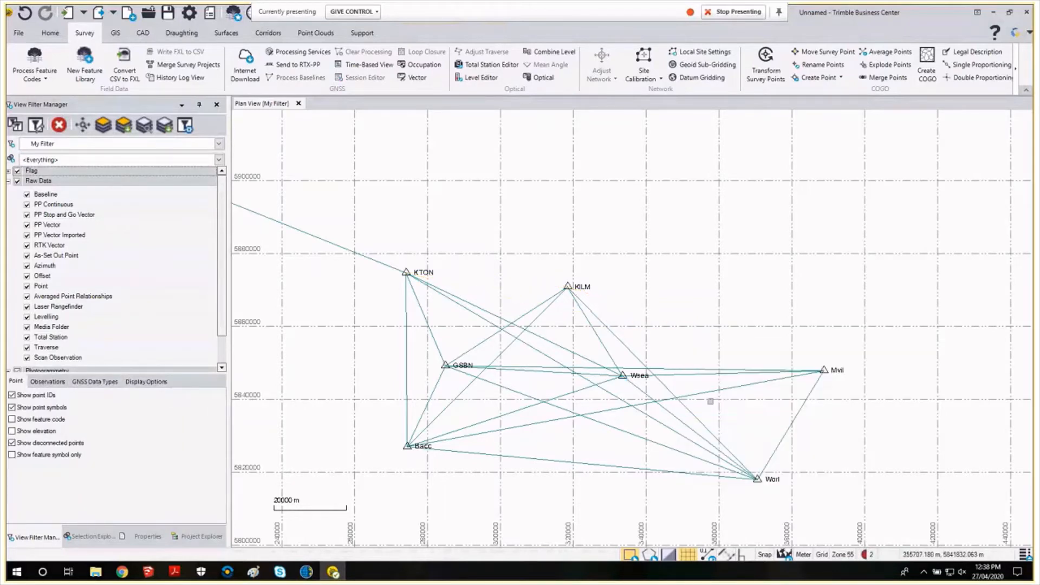
pyautogui.click(791, 426)
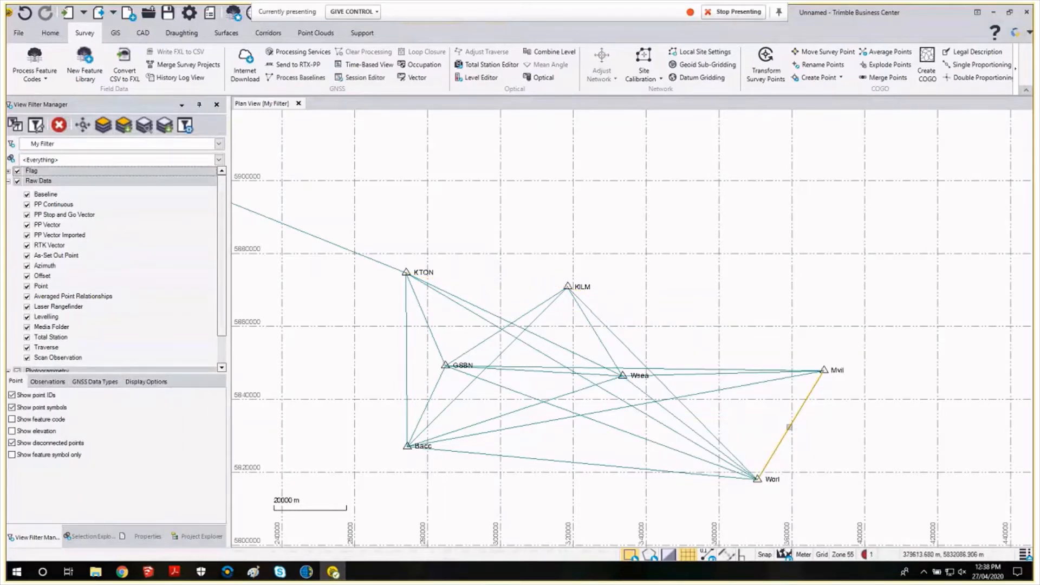
pyautogui.rightClick(789, 426)
pyautogui.click(801, 365)
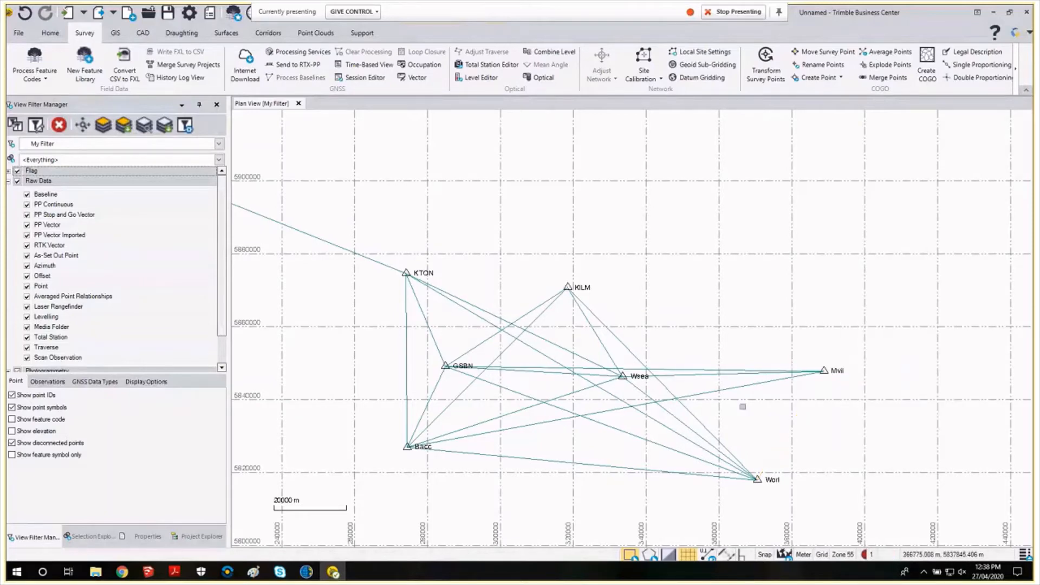
# Disable the trivial baselines from Bacc to Wsea, Mvil and KTON.
pyautogui.moveTo(541, 432); pyautogui.dragTo(583, 423, button='middle')
pyautogui.moveTo(584, 424); pyautogui.dragTo(543, 404)
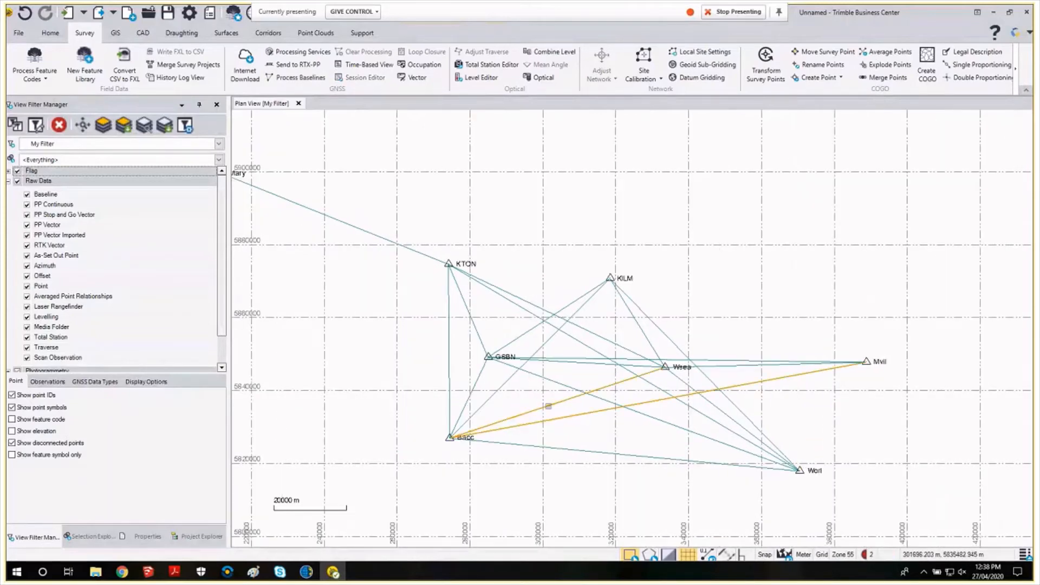
pyautogui.rightClick(548, 405)
pyautogui.click(588, 349)
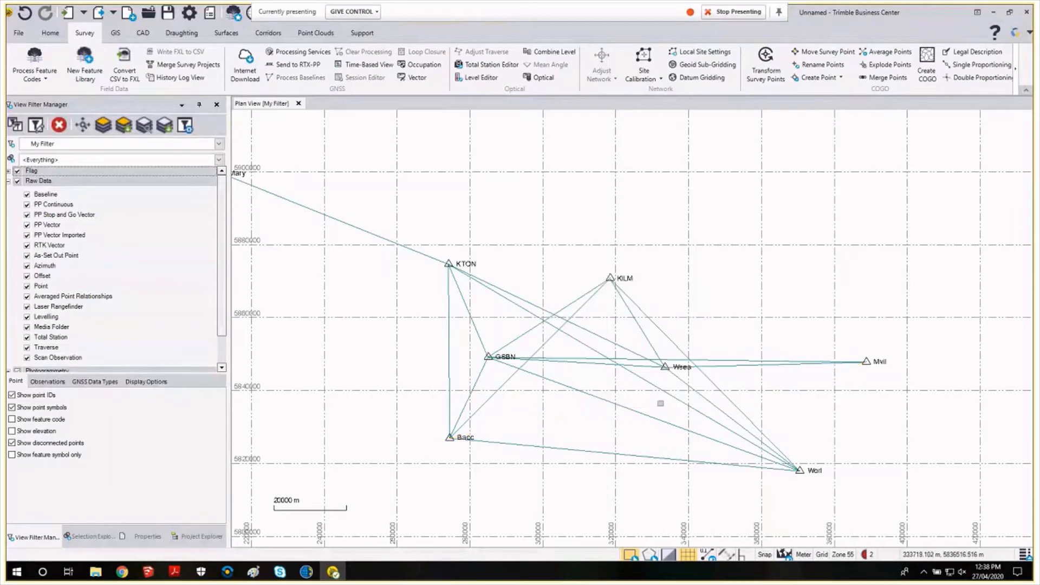
pyautogui.moveTo(660, 403); pyautogui.dragTo(691, 378, button='middle')
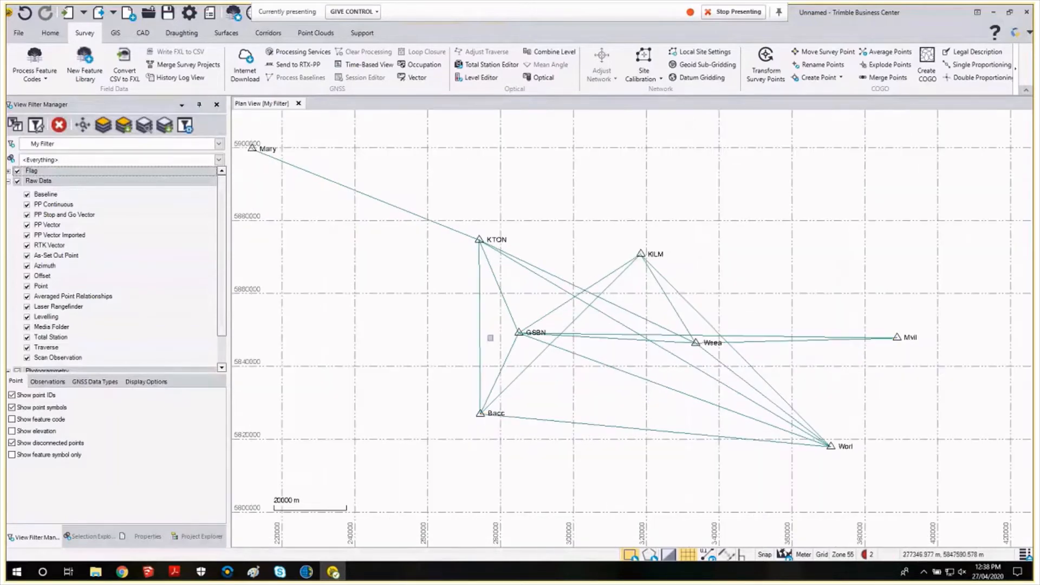
pyautogui.scroll(1, 484, 323)
pyautogui.click(481, 326)
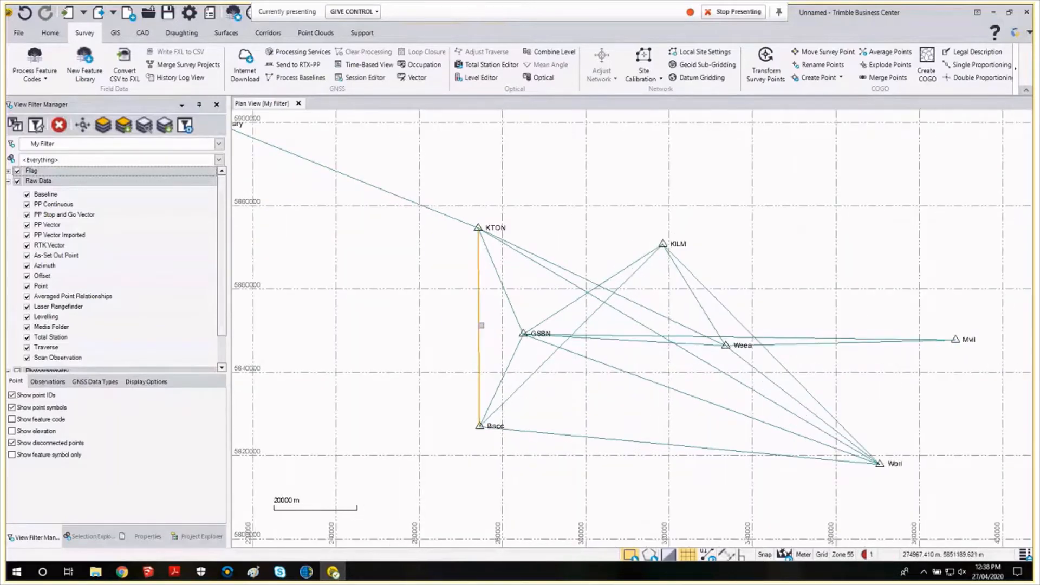
pyautogui.rightClick(481, 325)
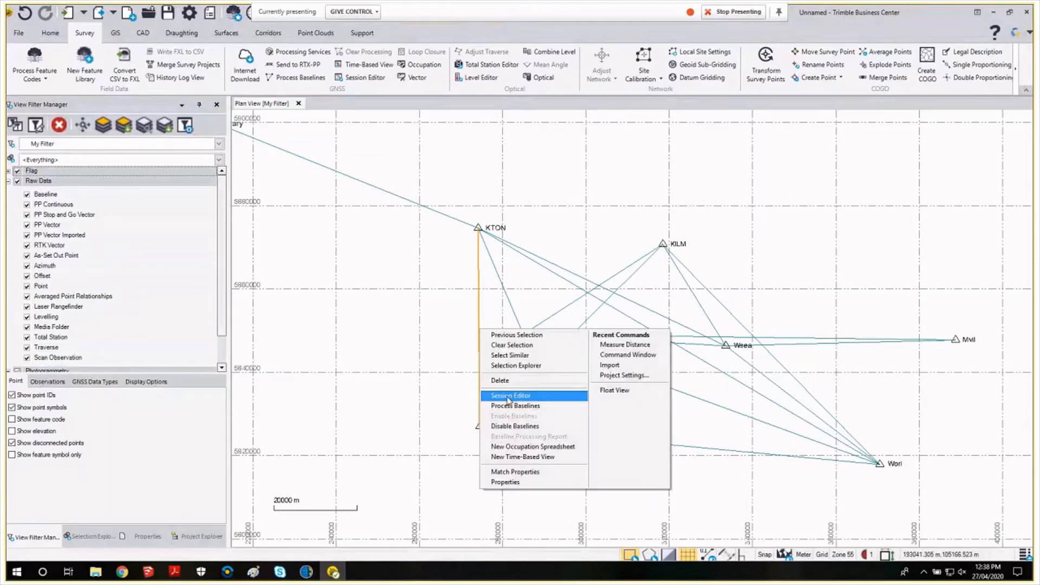
pyautogui.click(503, 424)
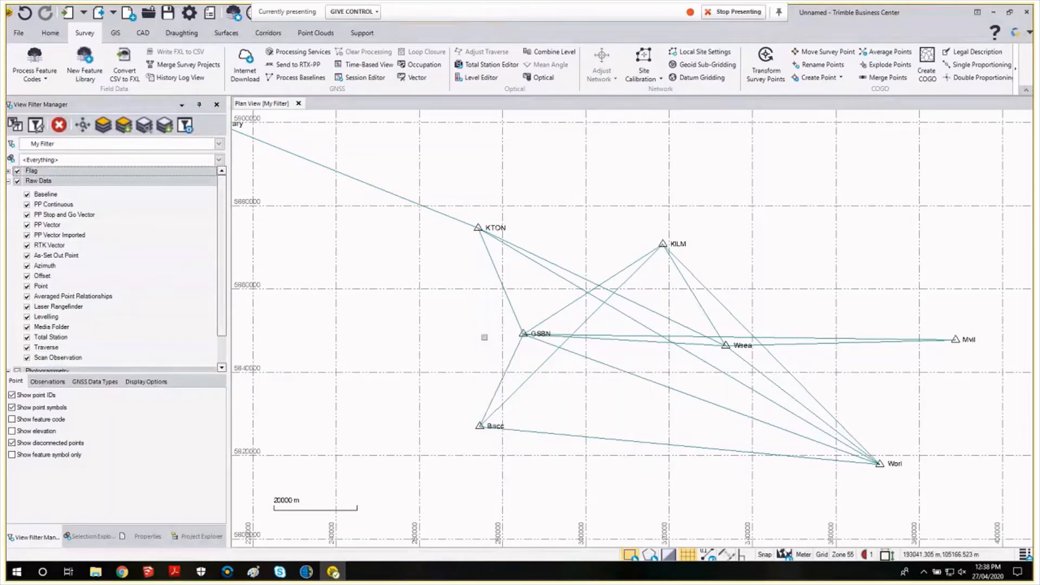
# Disable the trivial baselines from Worl to KTON, GSBN and Bacc.
pyautogui.click(617, 344)
pyautogui.rightClick(617, 345)
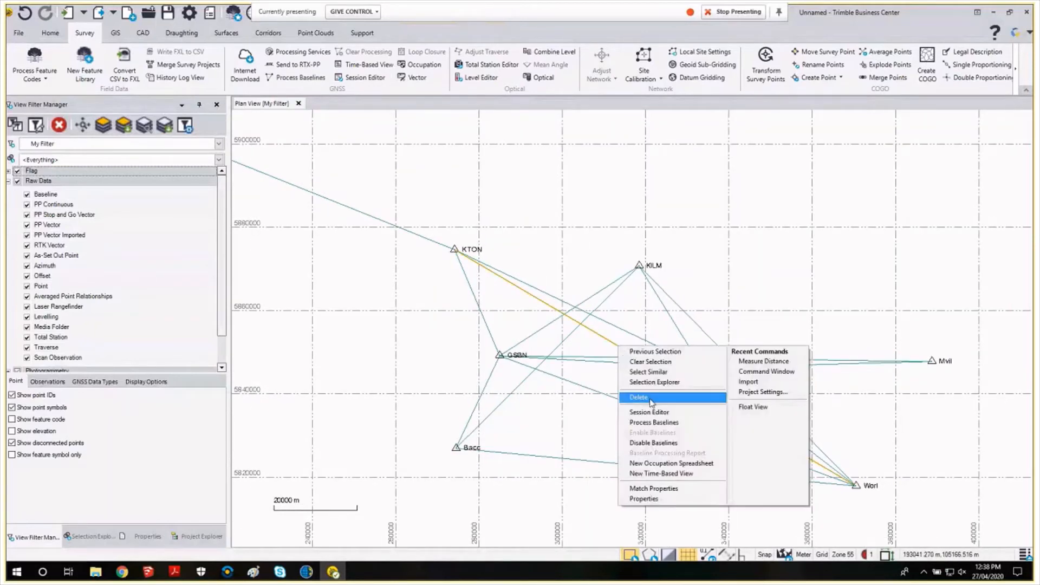
pyautogui.click(642, 443)
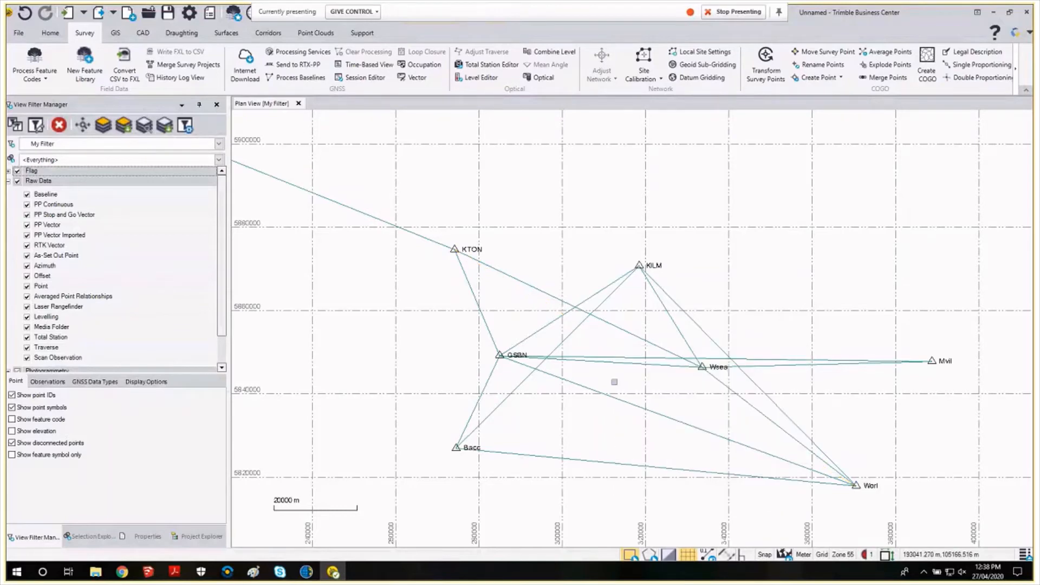
pyautogui.moveTo(636, 337); pyautogui.dragTo(659, 358, button='middle')
pyautogui.scroll(-1, 655, 349)
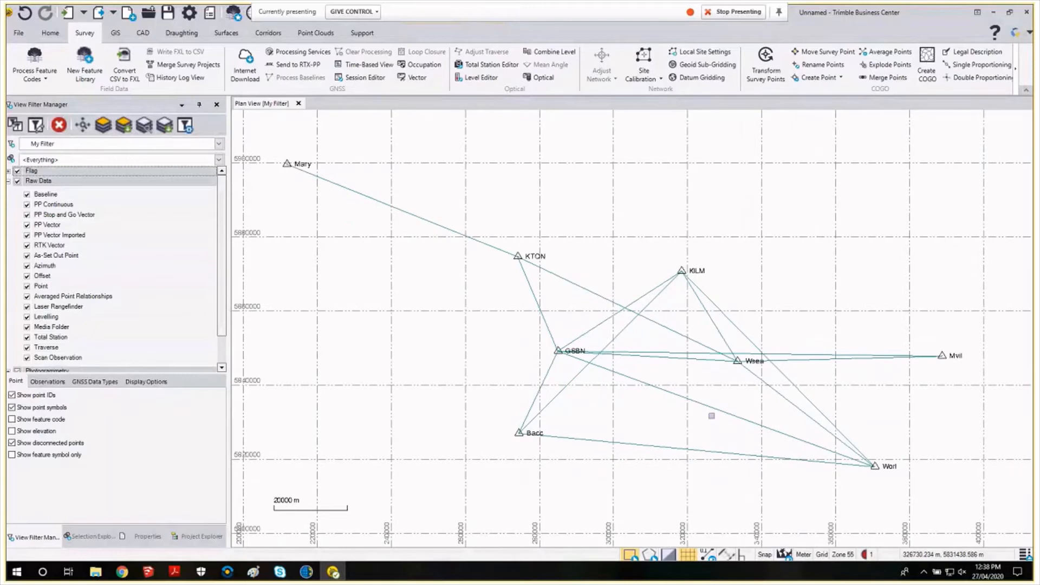
pyautogui.scroll(1, 711, 415)
pyautogui.click(658, 385)
pyautogui.rightClick(659, 385)
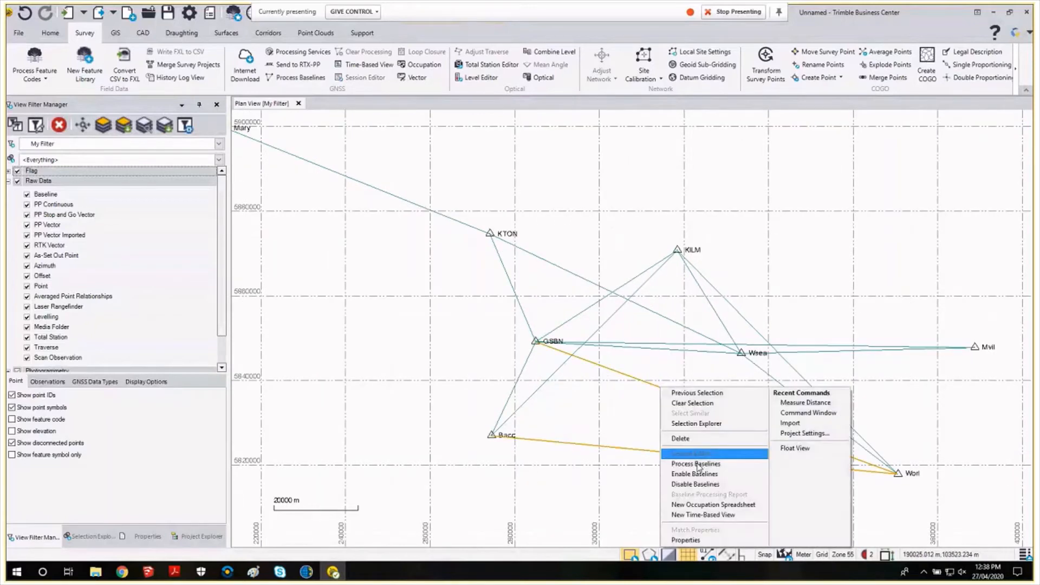
pyautogui.click(698, 485)
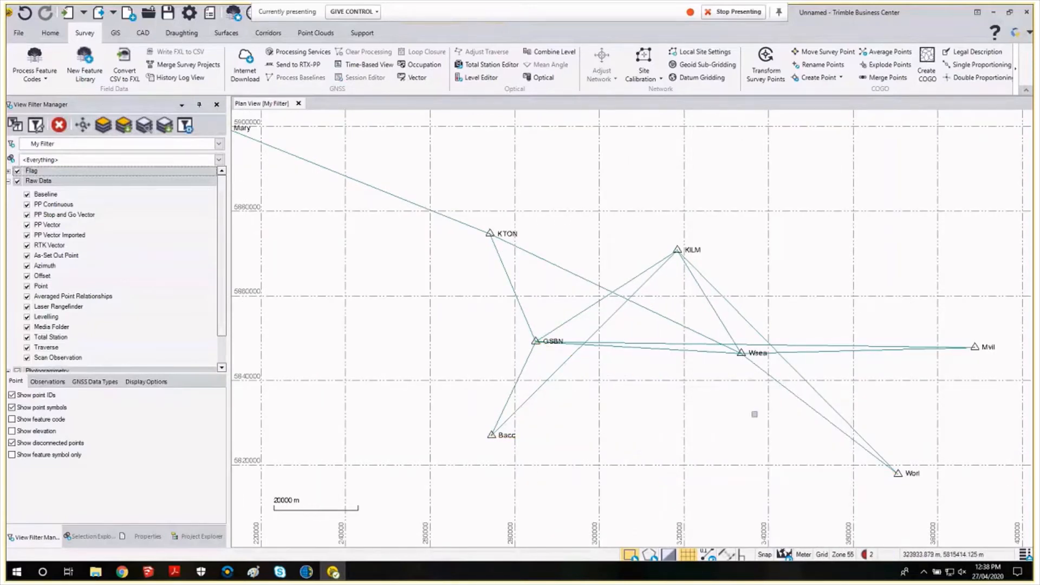
# Disable the trivial baselines from KILM to Worl and from GSBN to Mvil.
pyautogui.moveTo(790, 365); pyautogui.dragTo(751, 369, button='middle')
pyautogui.click(751, 369)
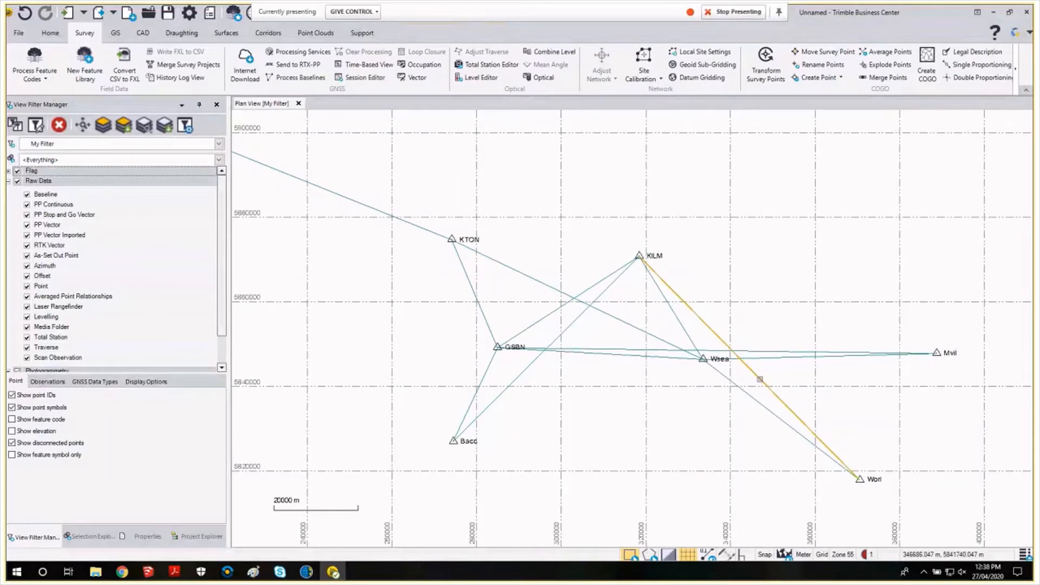
pyautogui.rightClick(767, 377)
pyautogui.click(806, 479)
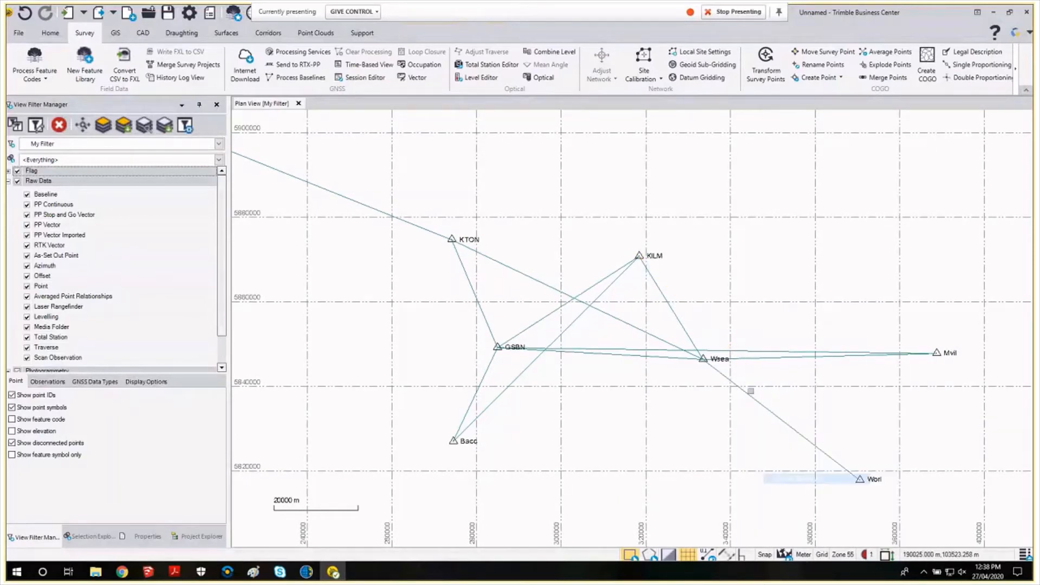
pyautogui.click(741, 350)
pyautogui.rightClick(742, 351)
pyautogui.click(775, 448)
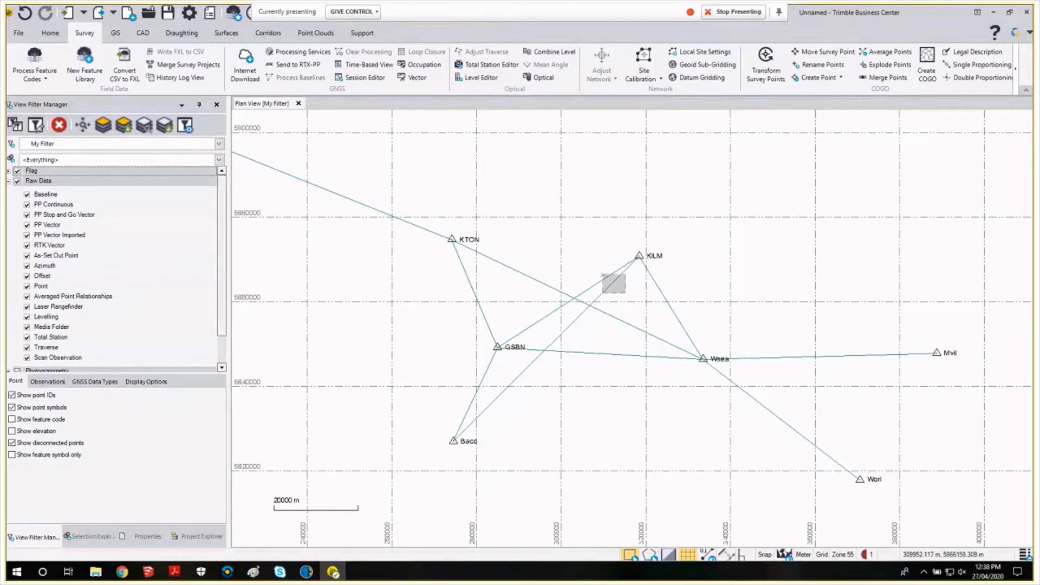
# Disable the trivial baselines from KILM to GSBN and Bacc, and from GSBN to Wsea.
pyautogui.moveTo(603, 275); pyautogui.dragTo(603, 274)
pyautogui.rightClick(603, 277)
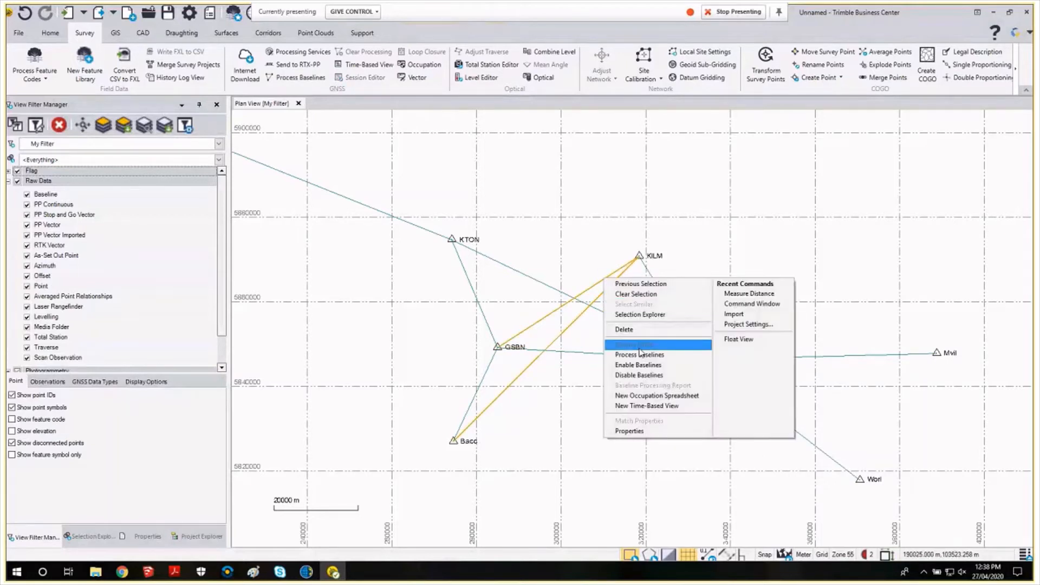
pyautogui.click(640, 375)
pyautogui.scroll(-1, 574, 340)
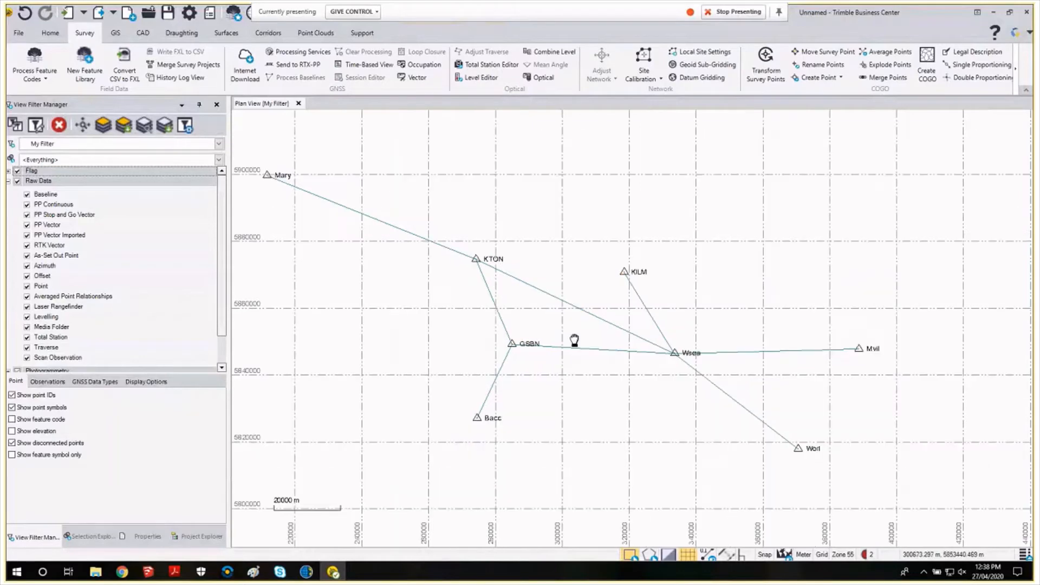
pyautogui.moveTo(574, 341); pyautogui.dragTo(607, 363, button='right')
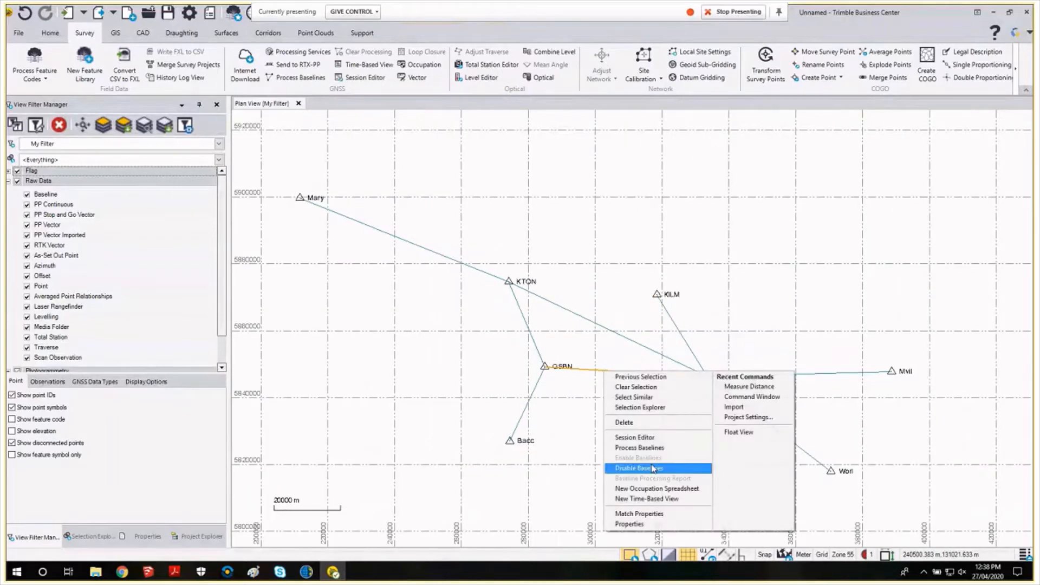
pyautogui.click(634, 469)
pyautogui.moveTo(632, 395)
pyautogui.mouseDown(button='middle')
pyautogui.moveTo(607, 391)
pyautogui.moveTo(631, 398)
pyautogui.mouseUp(button='middle')
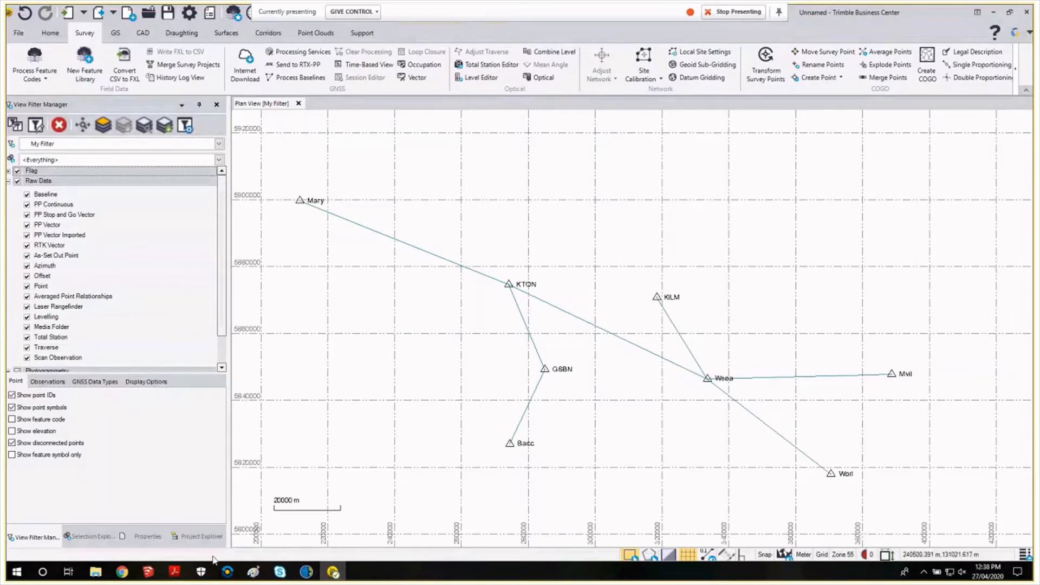
# Compare the remaining baselines with the Session 1 lines in the GNSS data processing PDF and return to Trimble Business Center.
pyautogui.moveTo(173, 573)
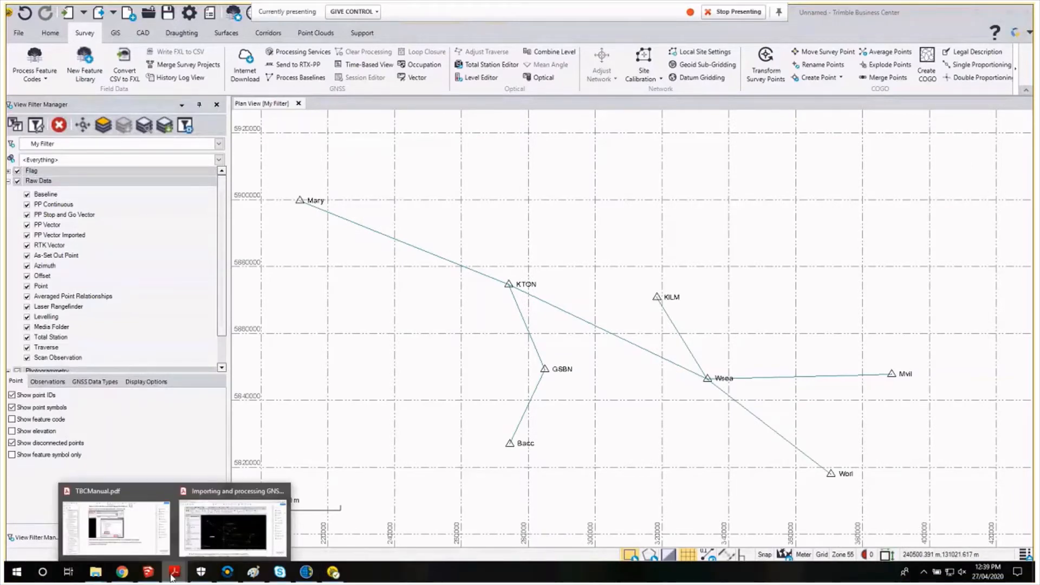
pyautogui.click(233, 525)
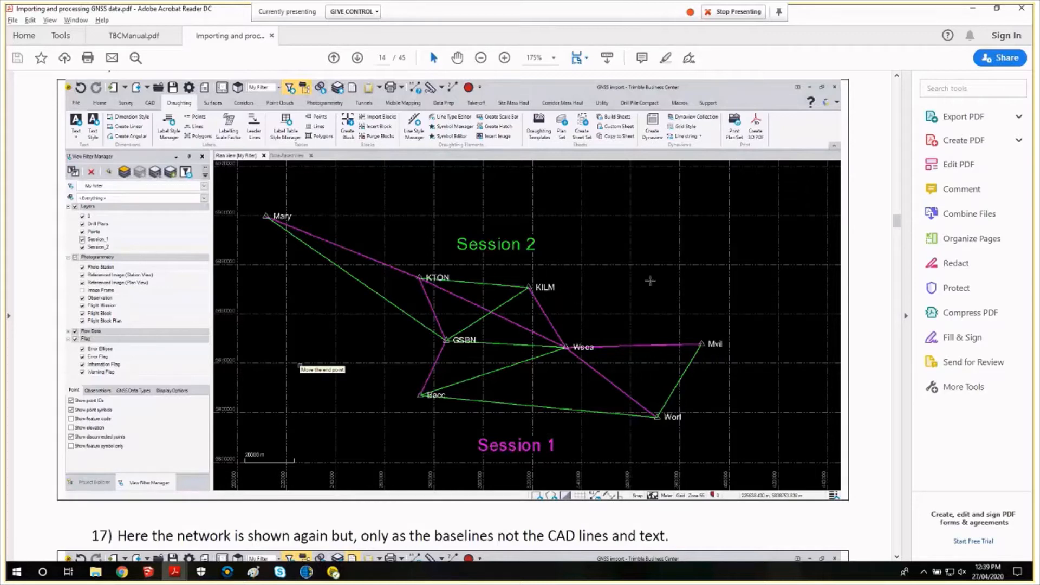
pyautogui.hotkey('alt', 'Tab')
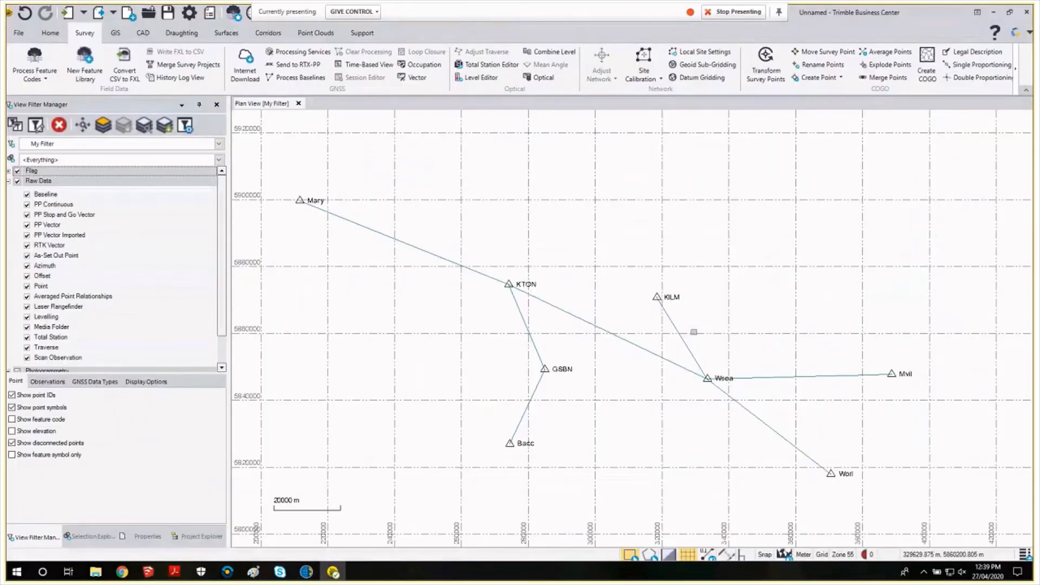
# Examine the GNSS sessions in the time-based view and return to the plan view.
pyautogui.moveTo(743, 316); pyautogui.dragTo(719, 299, button='middle')
pyautogui.scroll(-1, 752, 309)
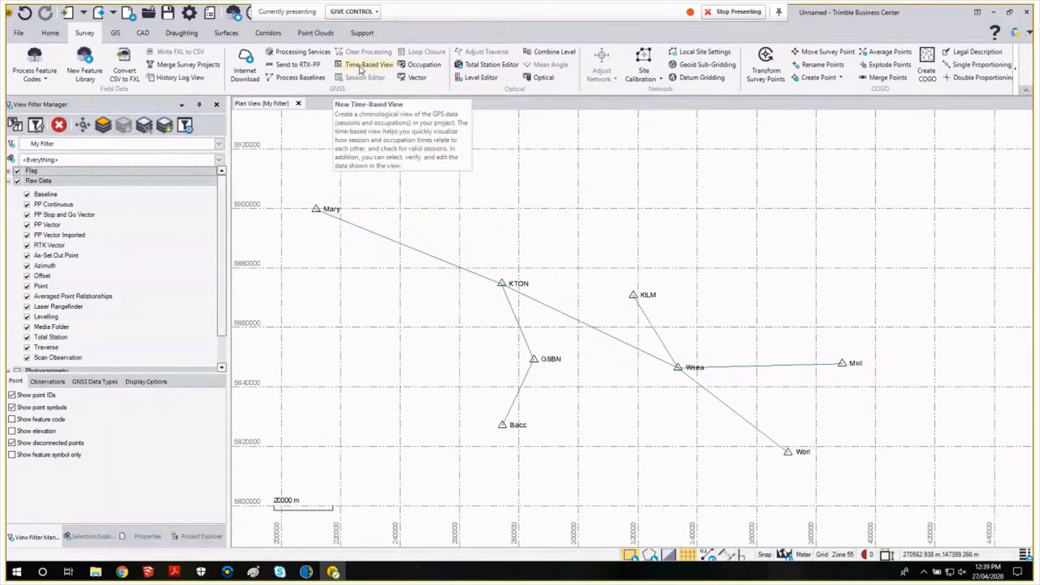
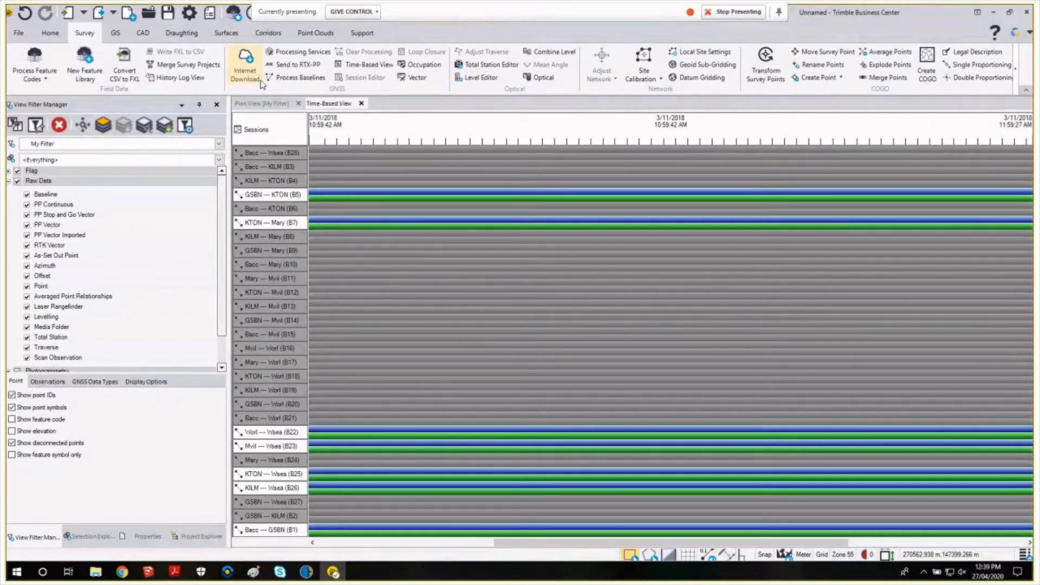
pyautogui.click(261, 103)
# Show only the disabled baselines in the plan view, and switch the display back to enabled baselines only.
pyautogui.click(95, 381)
pyautogui.click(31, 438)
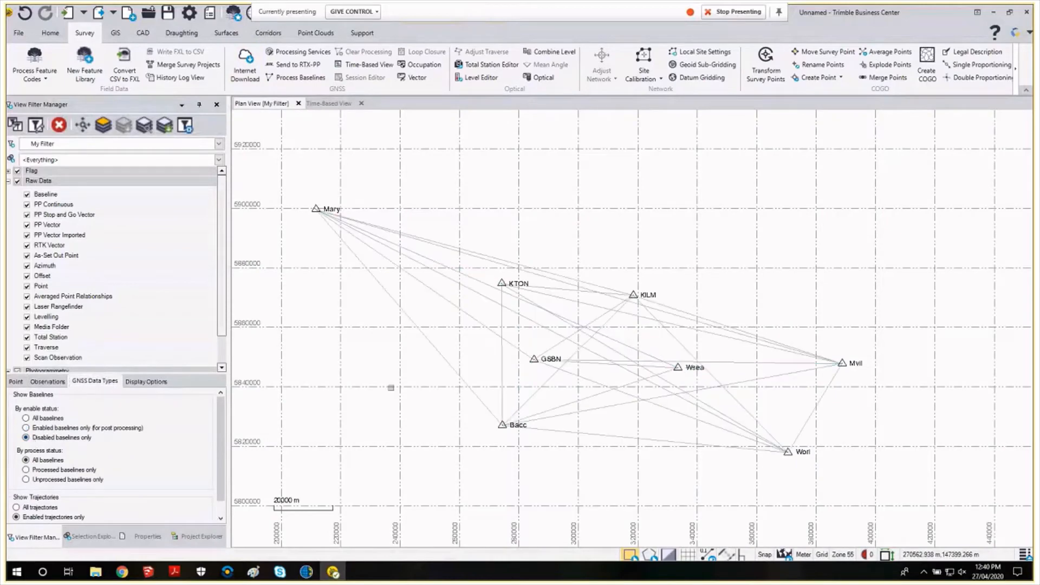
pyautogui.scroll(-3, 416, 389)
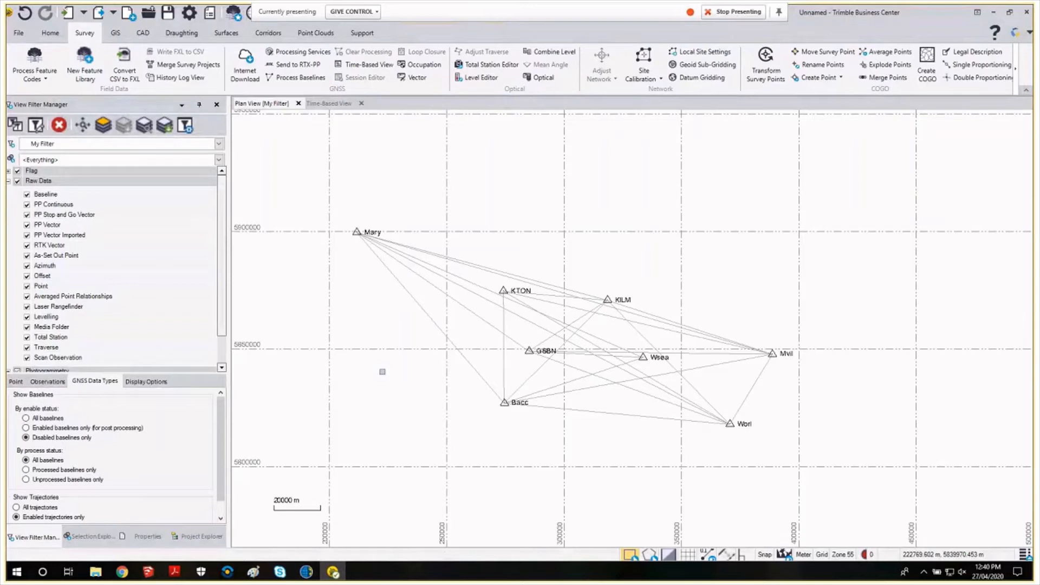
pyautogui.click(31, 425)
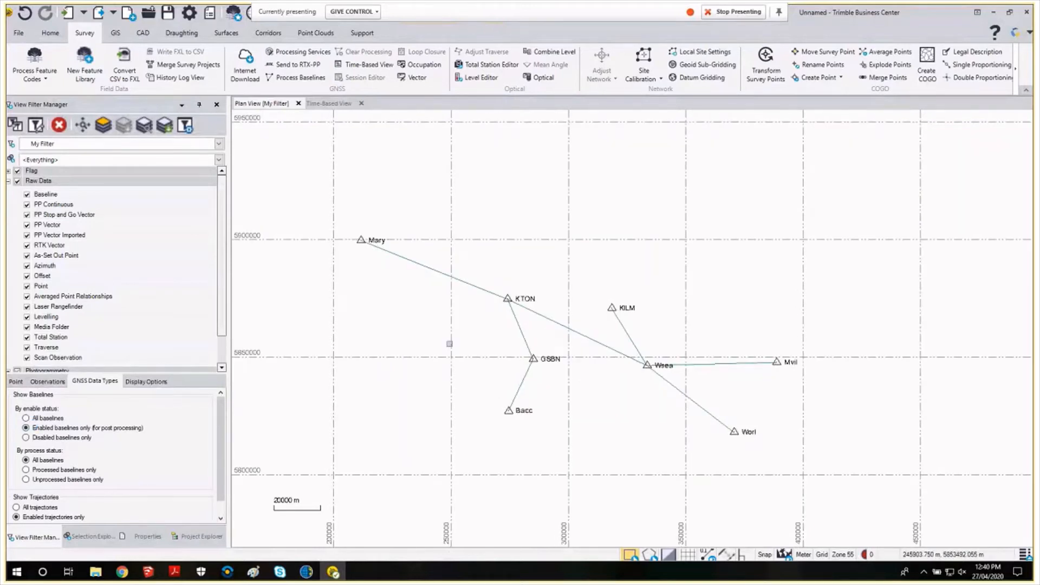
pyautogui.moveTo(455, 337); pyautogui.dragTo(494, 315, button='middle')
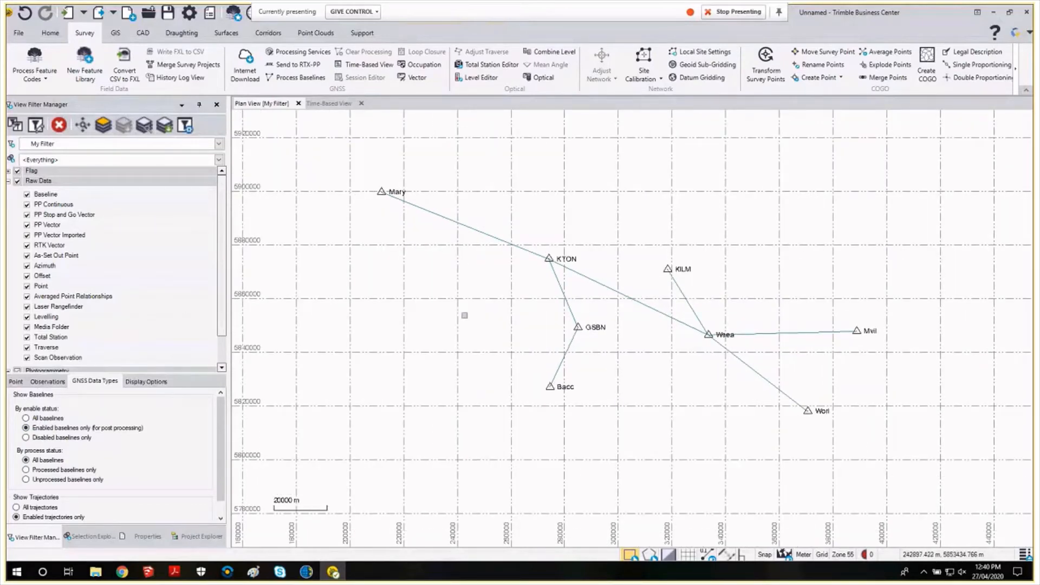
pyautogui.moveTo(465, 315); pyautogui.dragTo(435, 335, button='middle')
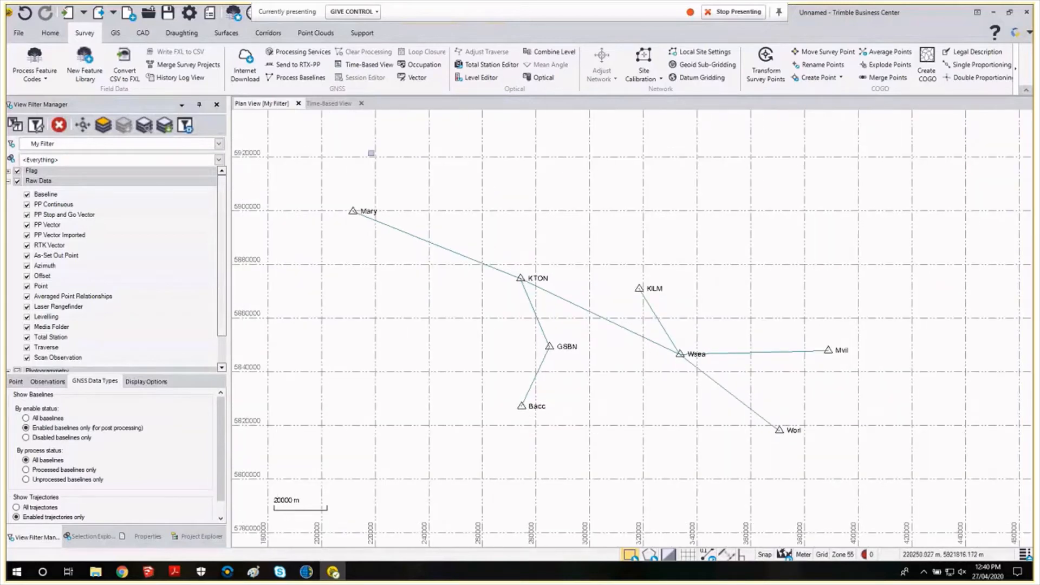
# Process the enabled baselines and open the baseline processing settings from the results.
pyautogui.click(300, 78)
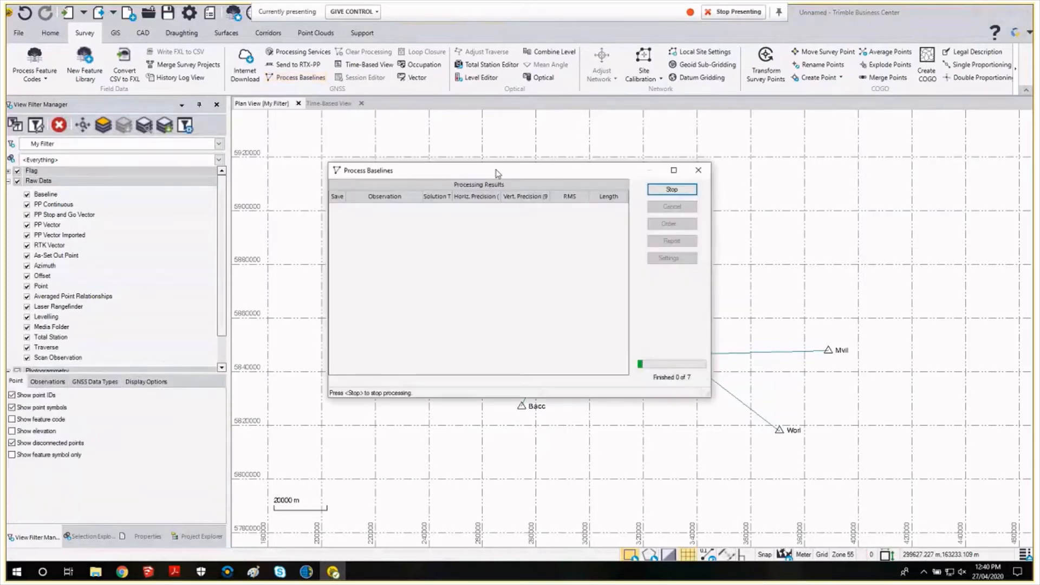
pyautogui.moveTo(498, 174); pyautogui.dragTo(763, 132)
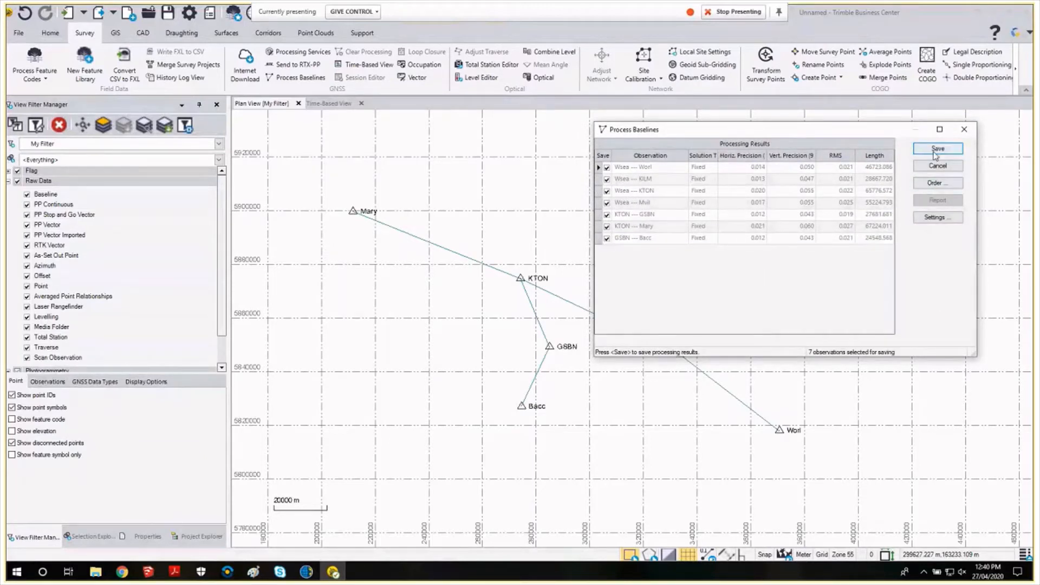
pyautogui.click(947, 220)
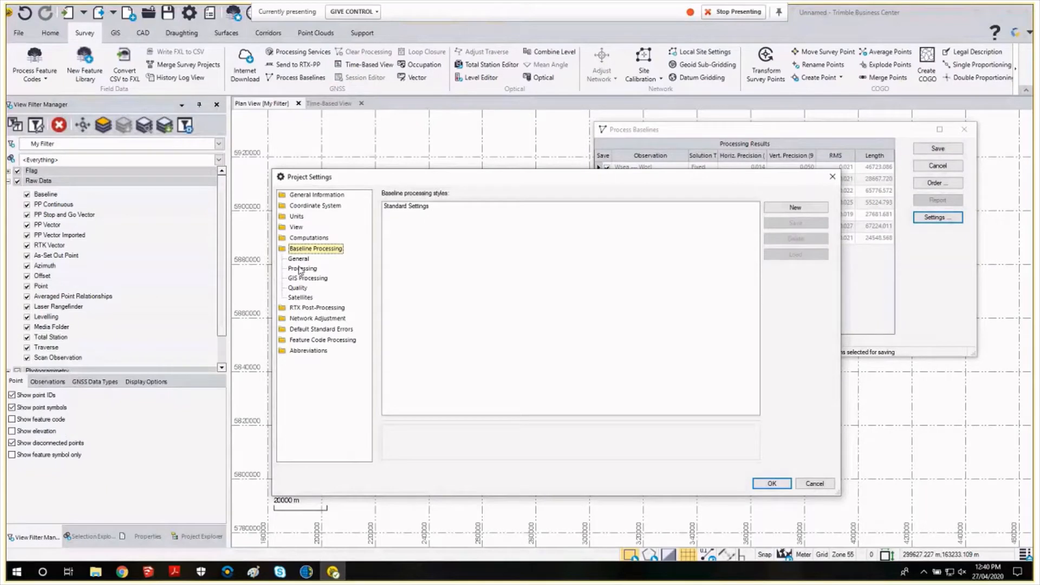
# Check the antenna model and ephemeris type options in the general baseline processing settings, keeping both on Automatic.
pyautogui.click(298, 258)
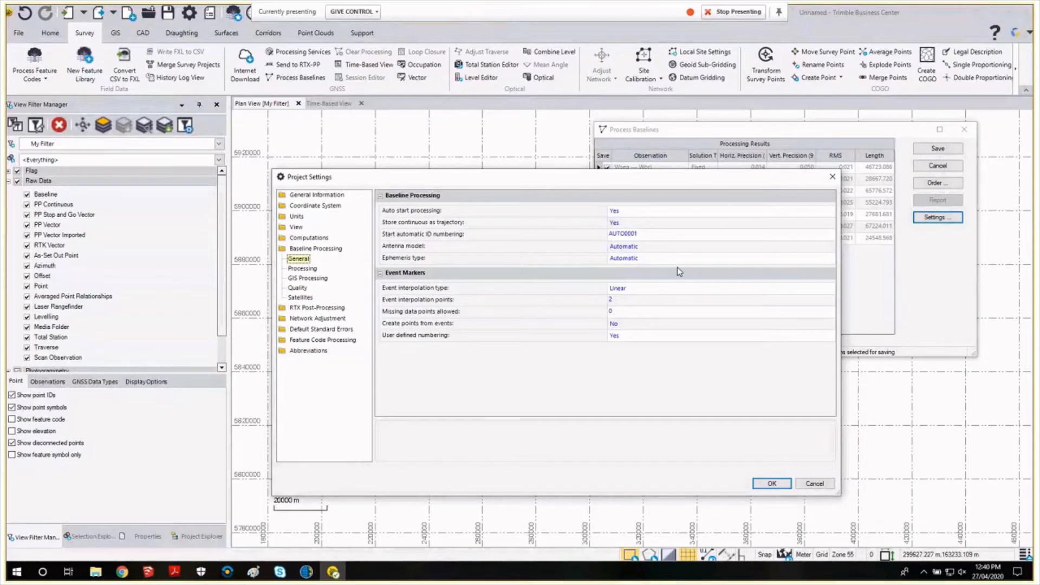
pyautogui.click(655, 248)
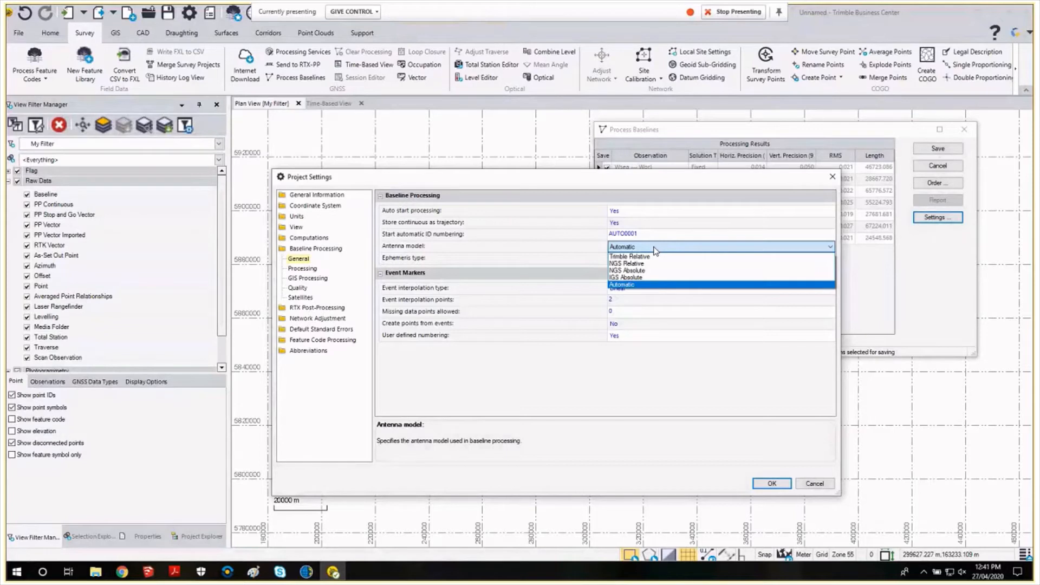
pyautogui.click(655, 248)
pyautogui.click(662, 259)
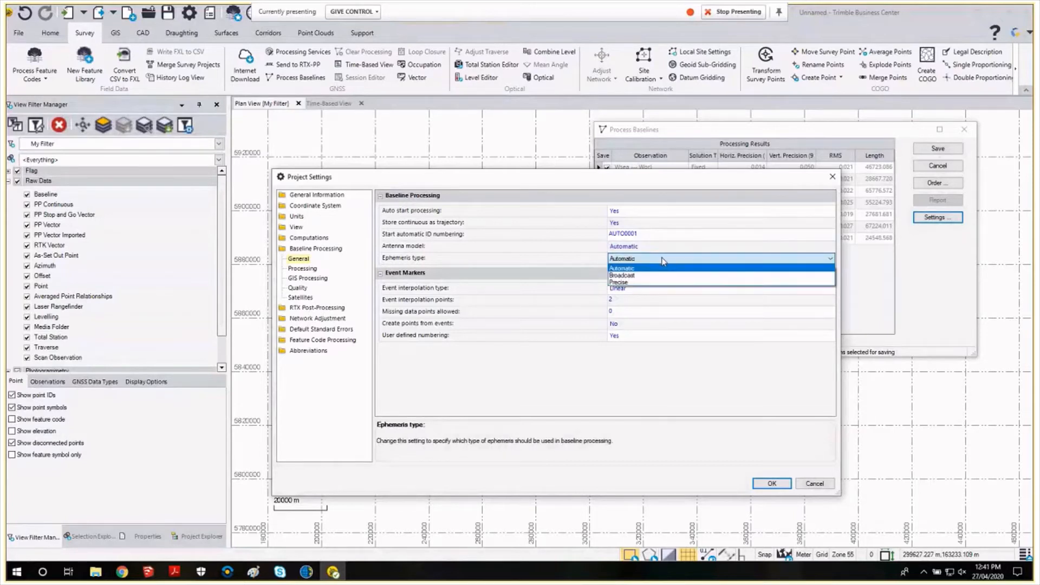
pyautogui.click(664, 268)
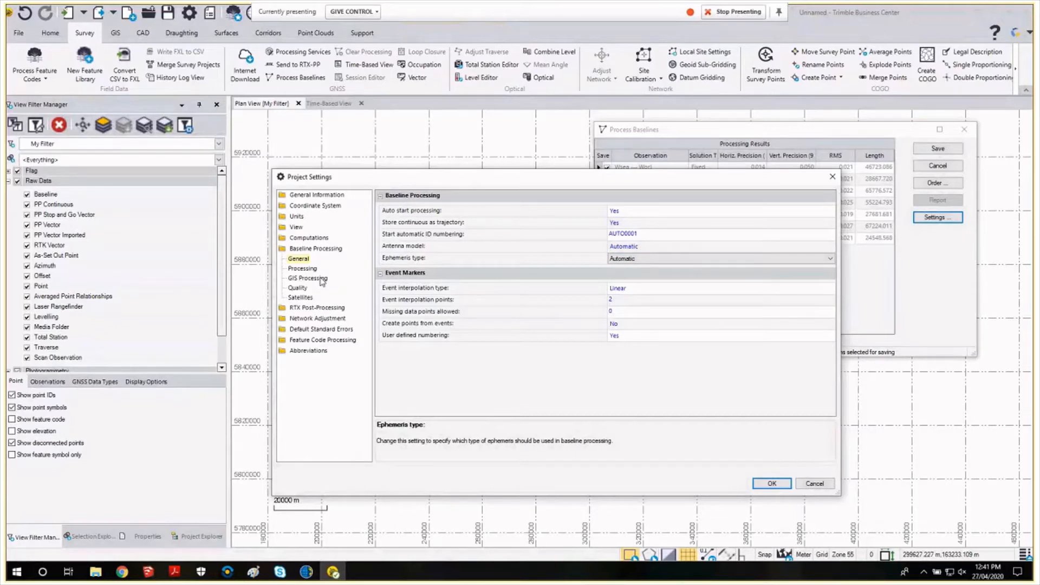
# Examine the satellite selections for GPS, GLONASS, Galileo, BeiDou and QZSS in the baseline processing settings.
pyautogui.click(301, 297)
pyautogui.click(427, 215)
pyautogui.click(449, 214)
pyautogui.click(473, 215)
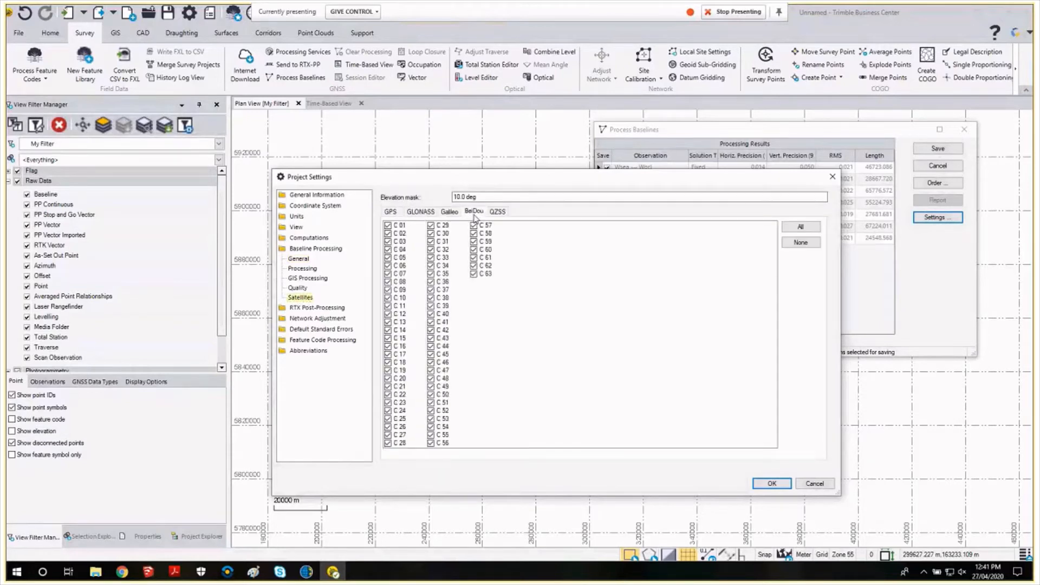
pyautogui.click(490, 214)
pyautogui.click(393, 214)
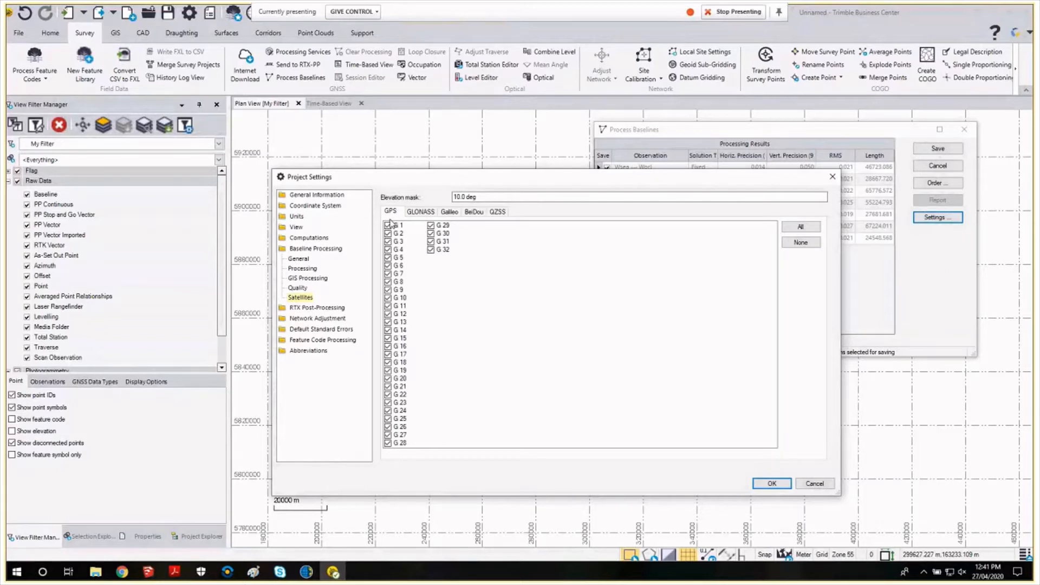
pyautogui.click(421, 212)
pyautogui.click(448, 212)
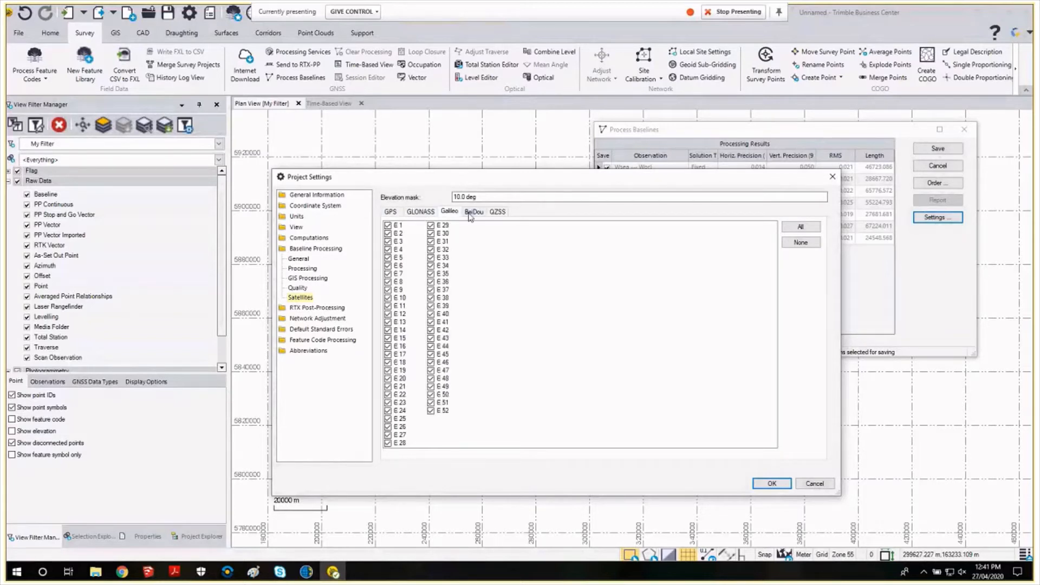
pyautogui.click(474, 212)
pyautogui.click(497, 212)
pyautogui.click(391, 213)
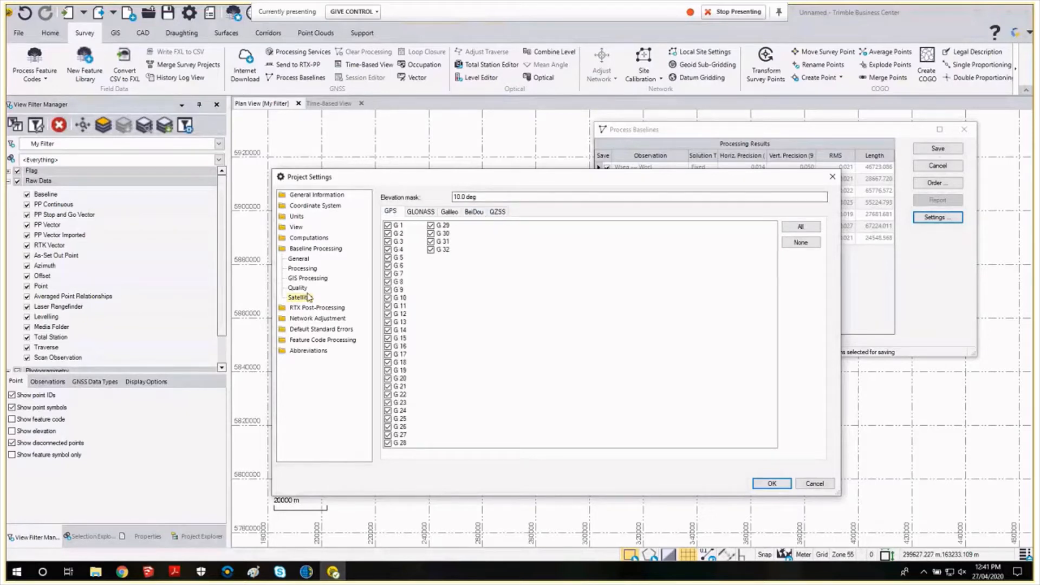
# Check the elevation mask in the satellite settings without changing it.
pyautogui.click(490, 197)
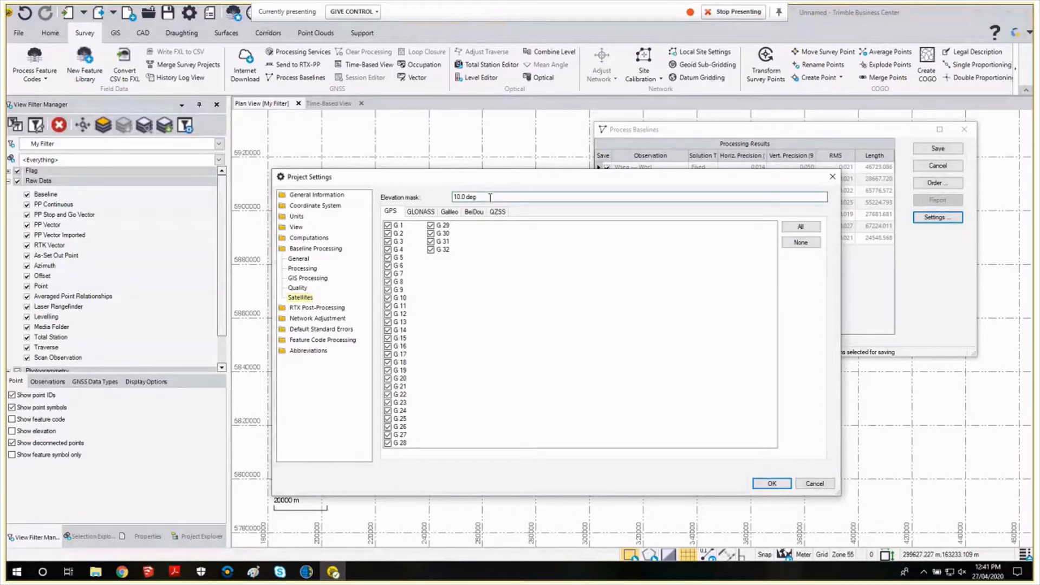
pyautogui.moveTo(490, 197); pyautogui.dragTo(429, 194)
pyautogui.moveTo(458, 180); pyautogui.dragTo(446, 151)
pyautogui.click(473, 167)
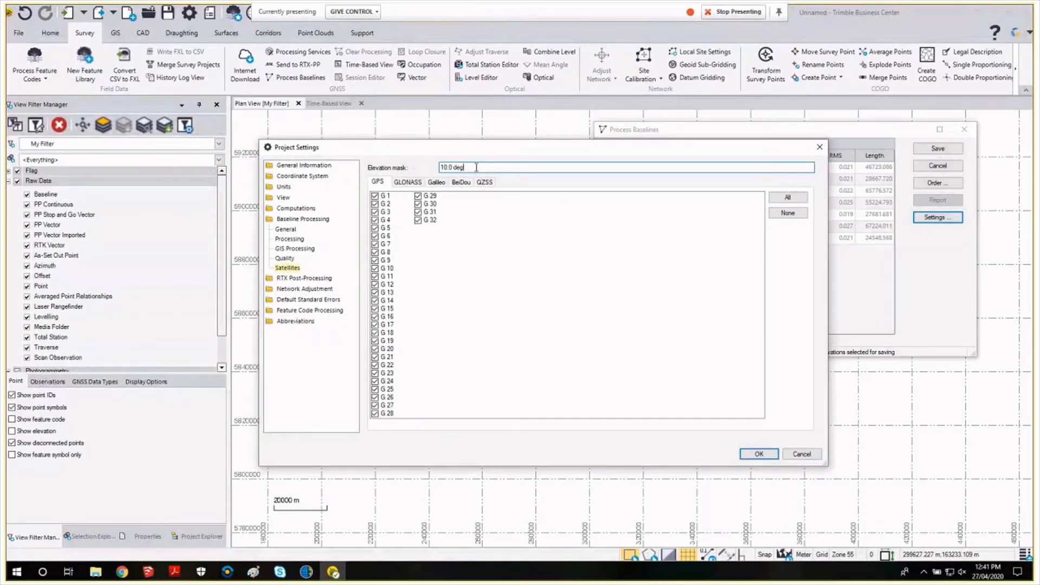
# Review the quality, GIS and processing settings, keep solution type Fixed and All frequencies, and accept the project settings.
pyautogui.click(285, 259)
pyautogui.click(291, 248)
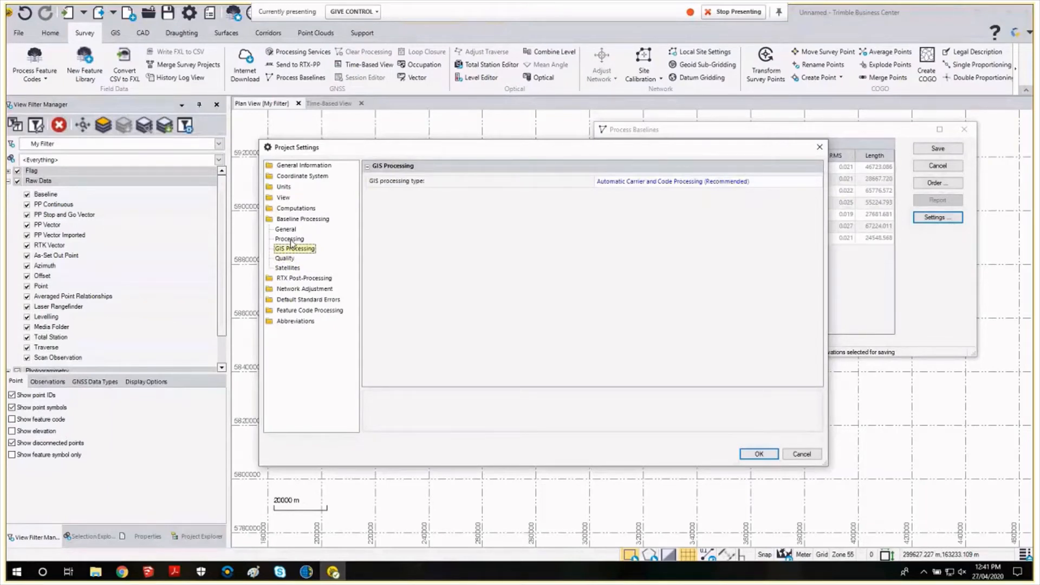
pyautogui.click(291, 241)
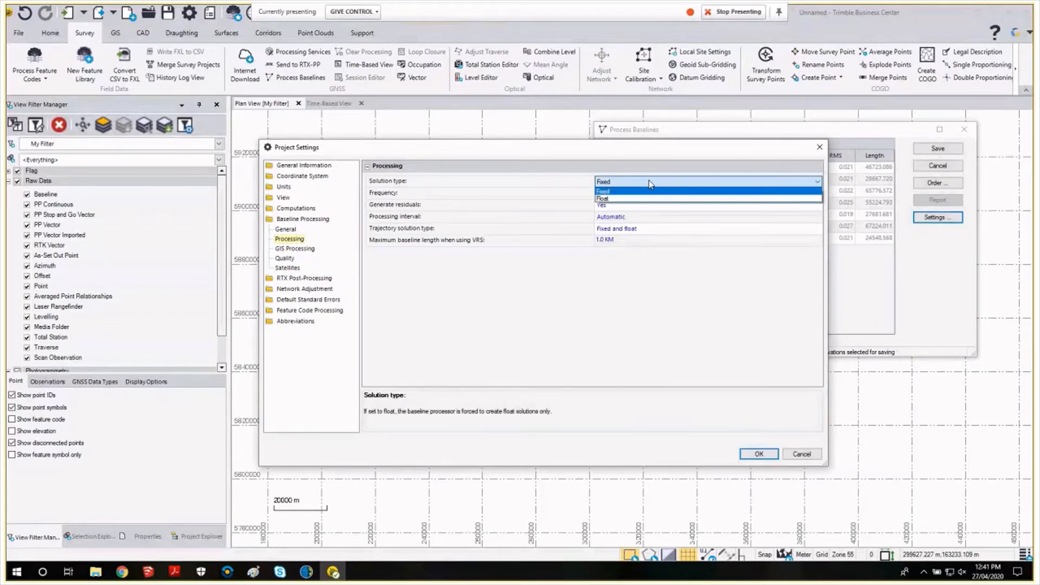
pyautogui.click(645, 190)
pyautogui.click(652, 193)
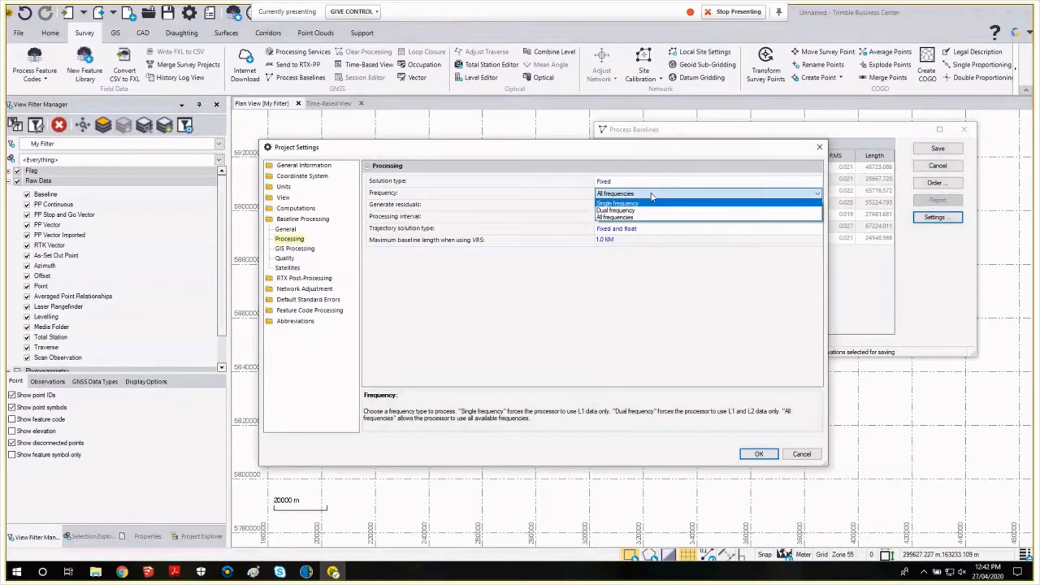
pyautogui.click(652, 195)
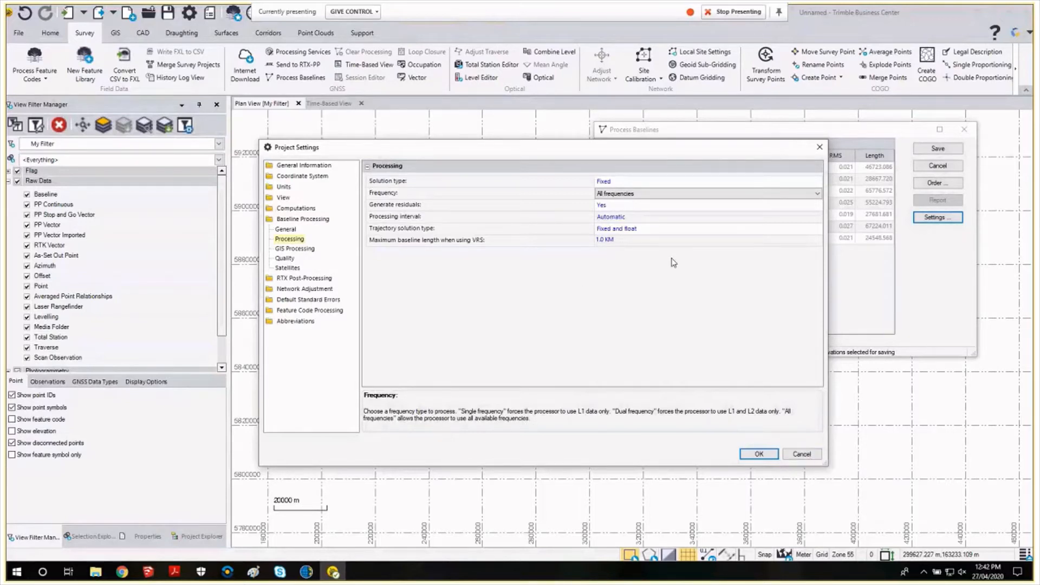
pyautogui.moveTo(543, 150); pyautogui.dragTo(522, 126)
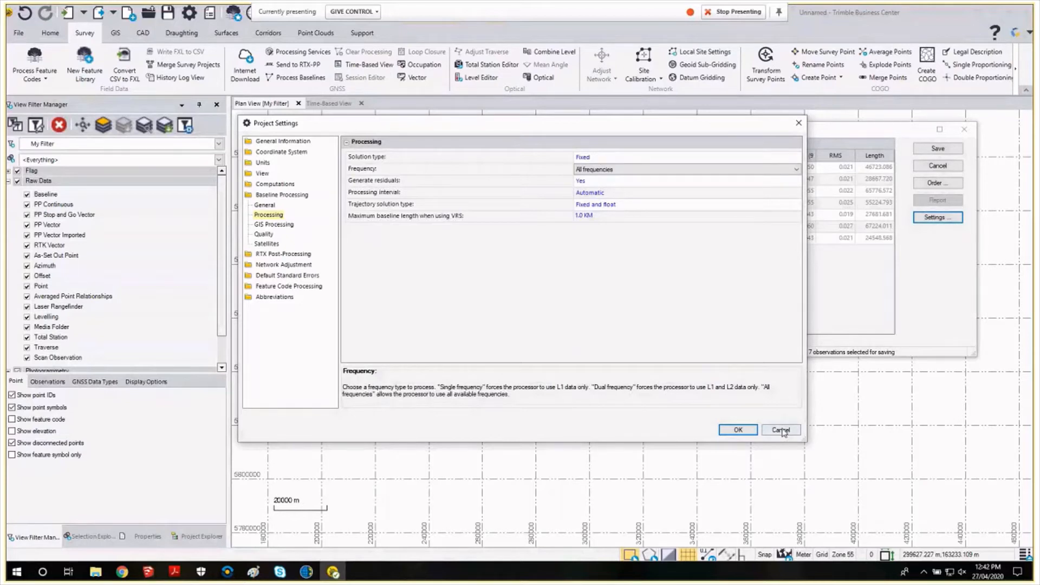
pyautogui.click(737, 430)
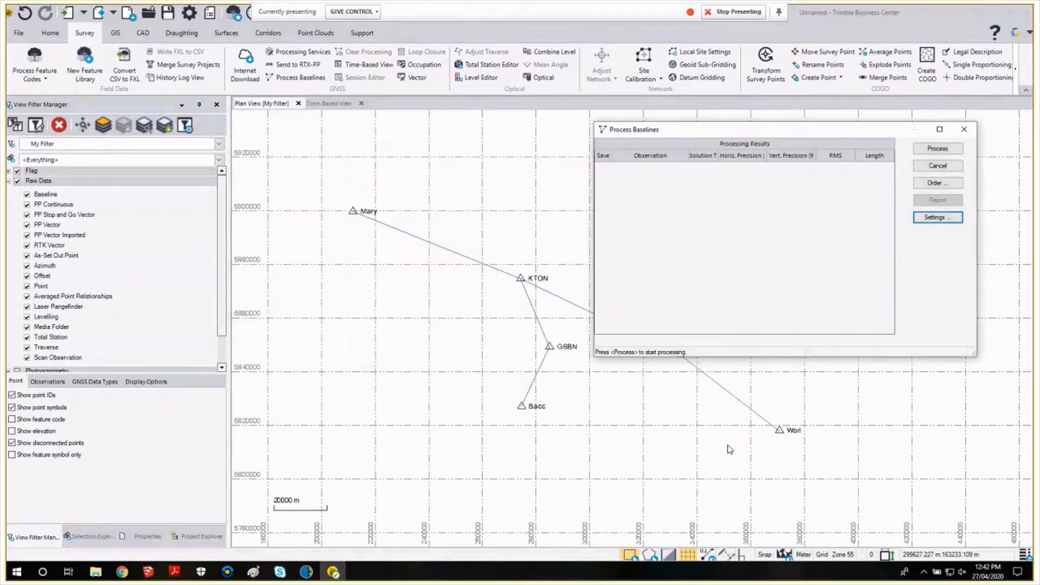
# Reprocess the enabled baselines, widen the horizontal and vertical precision columns in the results, and save all processed baselines.
pyautogui.click(932, 149)
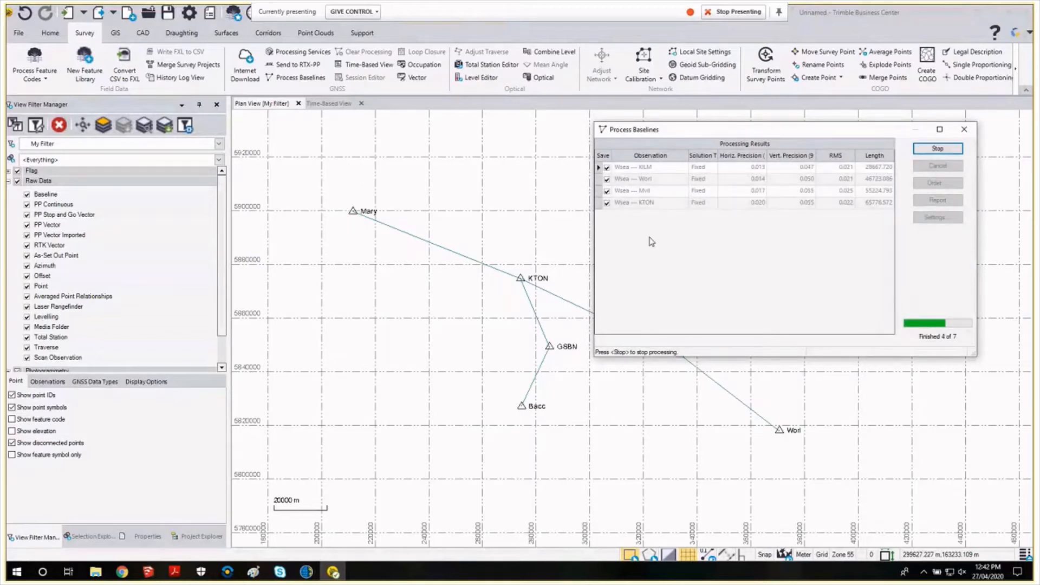
pyautogui.doubleClick(766, 154)
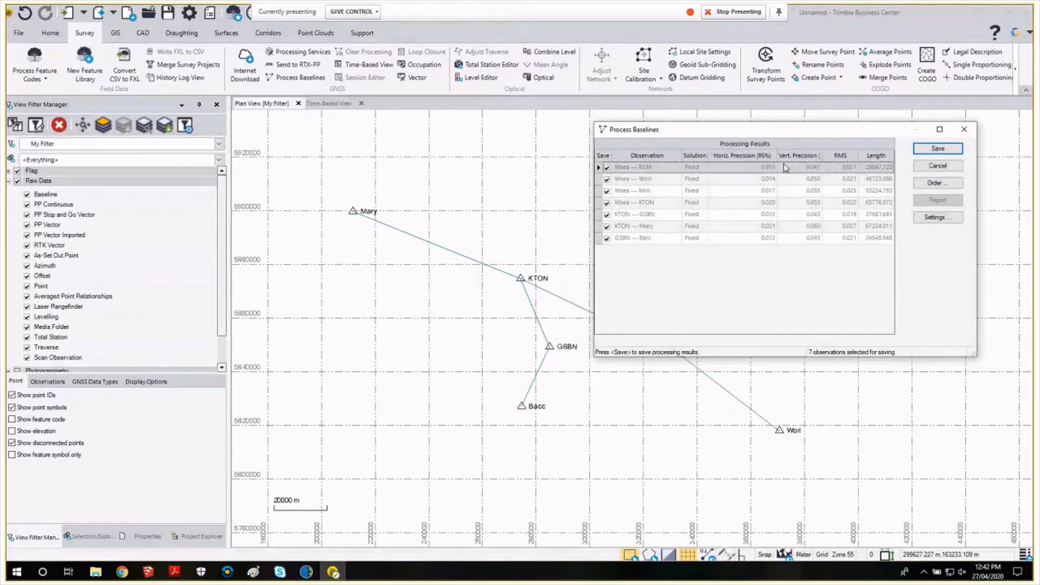
pyautogui.doubleClick(821, 155)
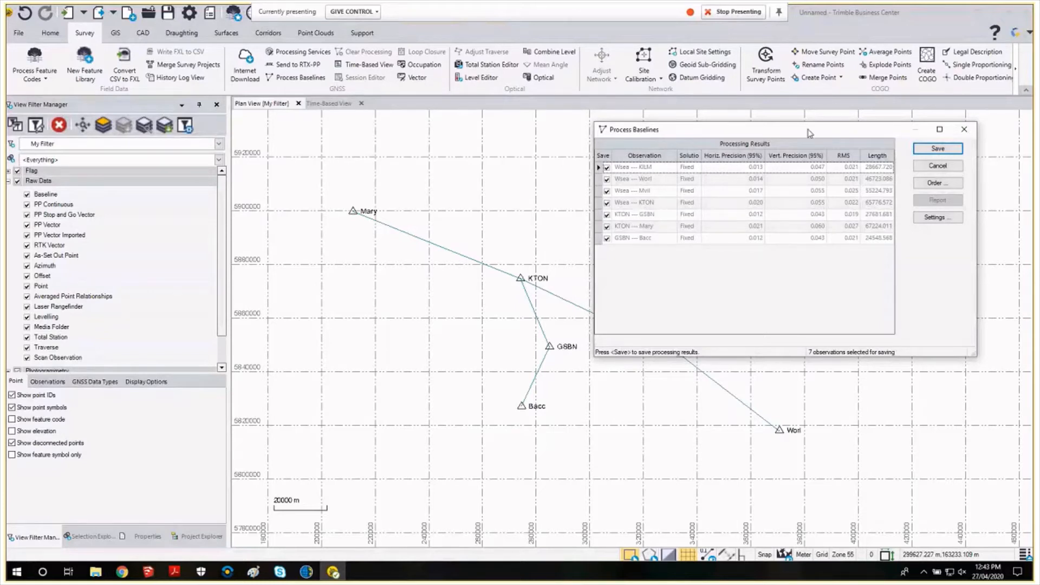
pyautogui.moveTo(810, 133); pyautogui.dragTo(691, 141)
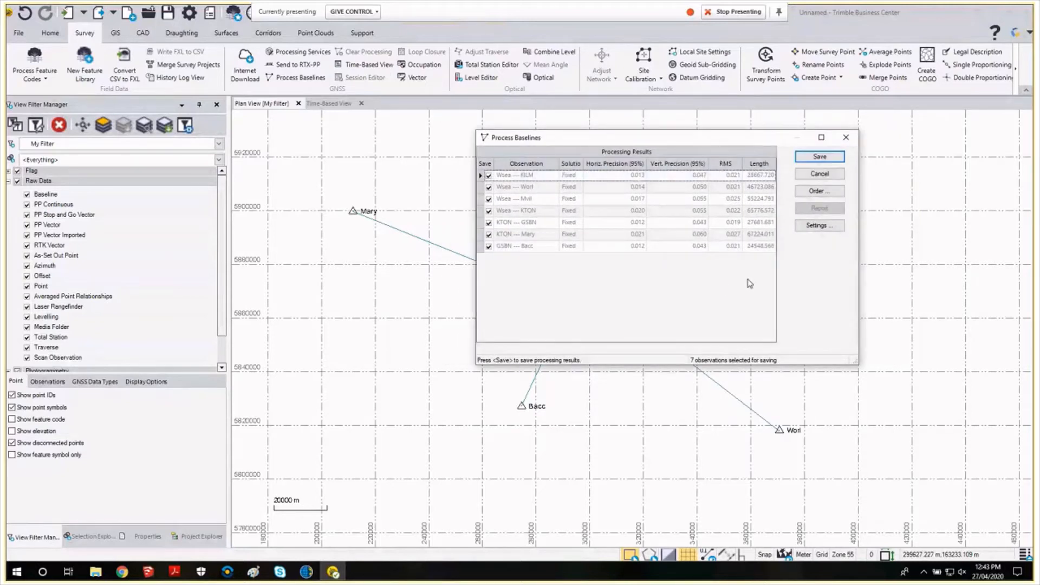
pyautogui.click(819, 157)
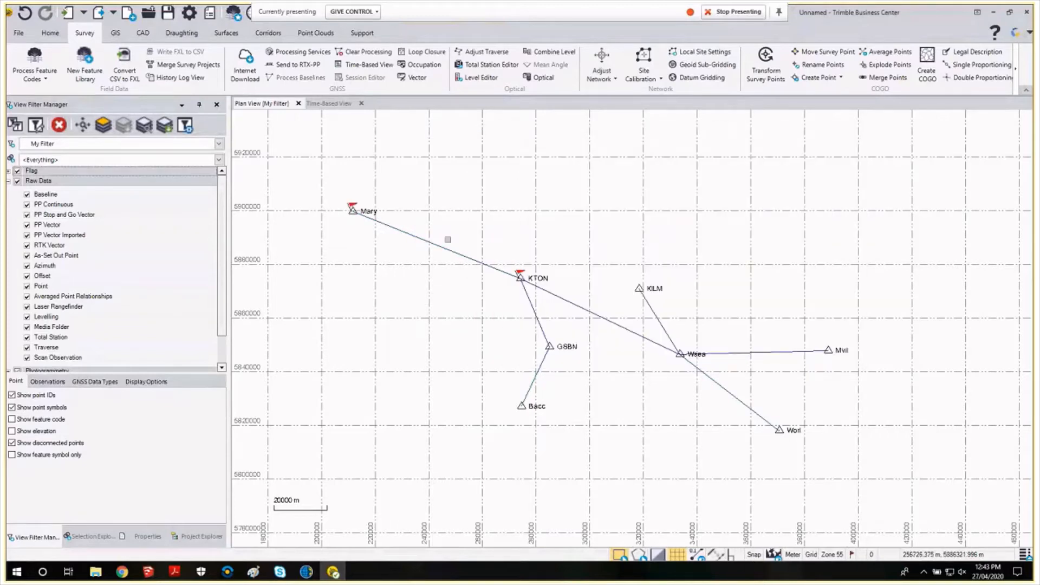
# Examine the tolerance flags on points KTON and Mary in the list of flagged objects, and put the list away.
pyautogui.moveTo(483, 209); pyautogui.dragTo(494, 218, button='middle')
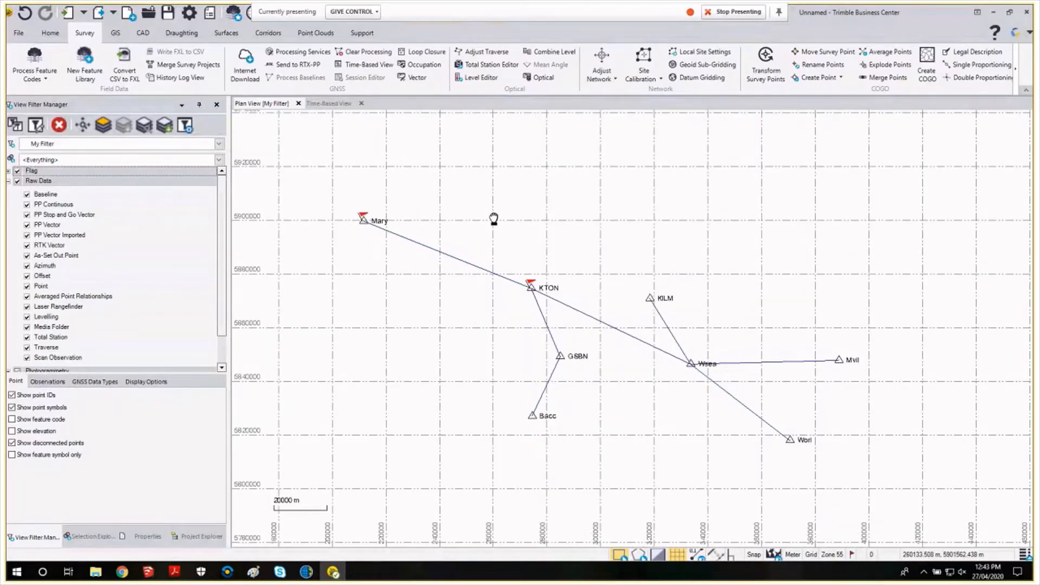
pyautogui.scroll(1, 494, 219)
pyautogui.moveTo(525, 218); pyautogui.dragTo(517, 209, button='middle')
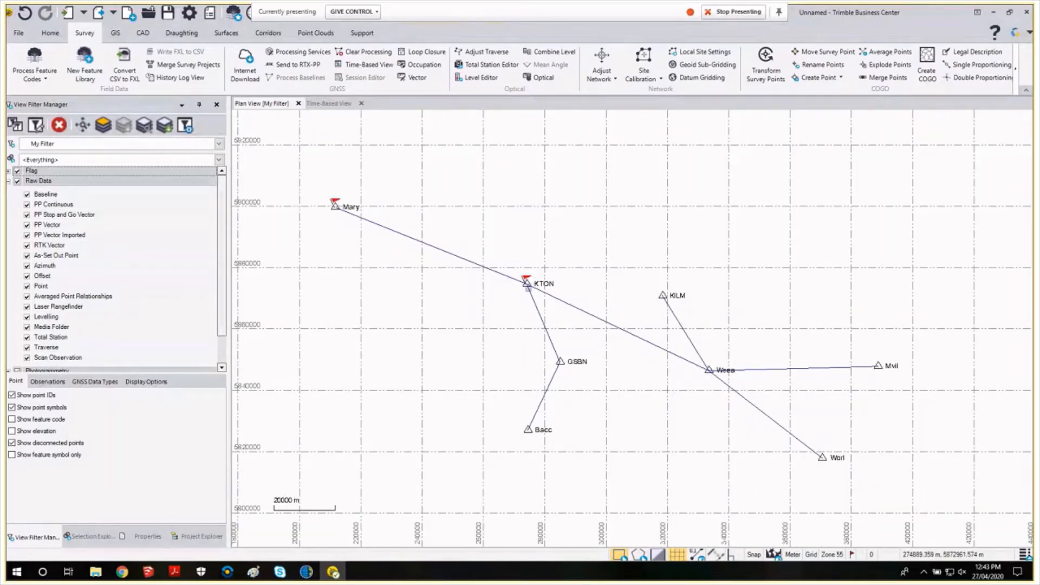
pyautogui.moveTo(528, 289)
pyautogui.click(852, 555)
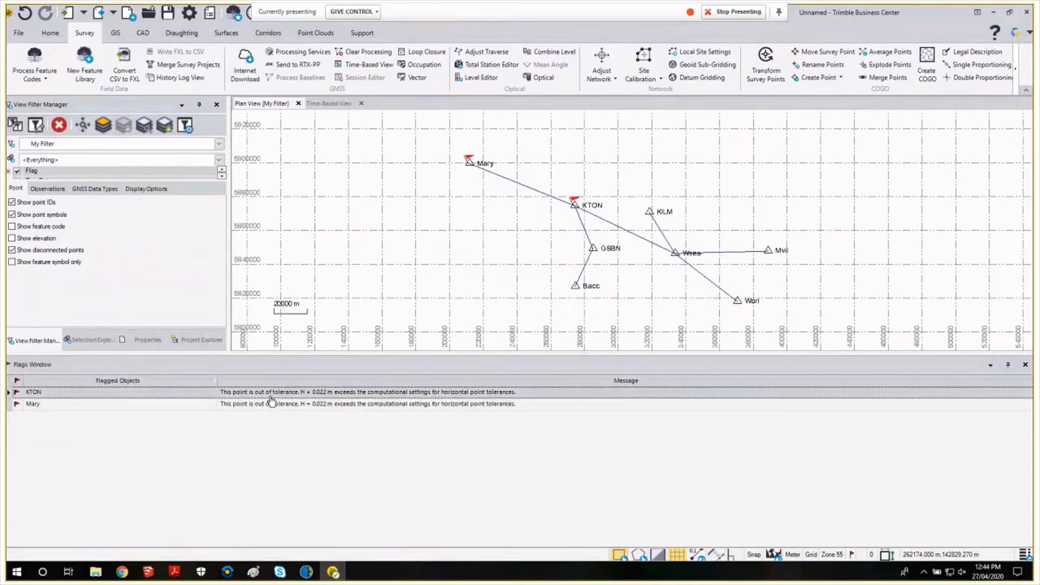
pyautogui.click(350, 394)
pyautogui.click(1008, 366)
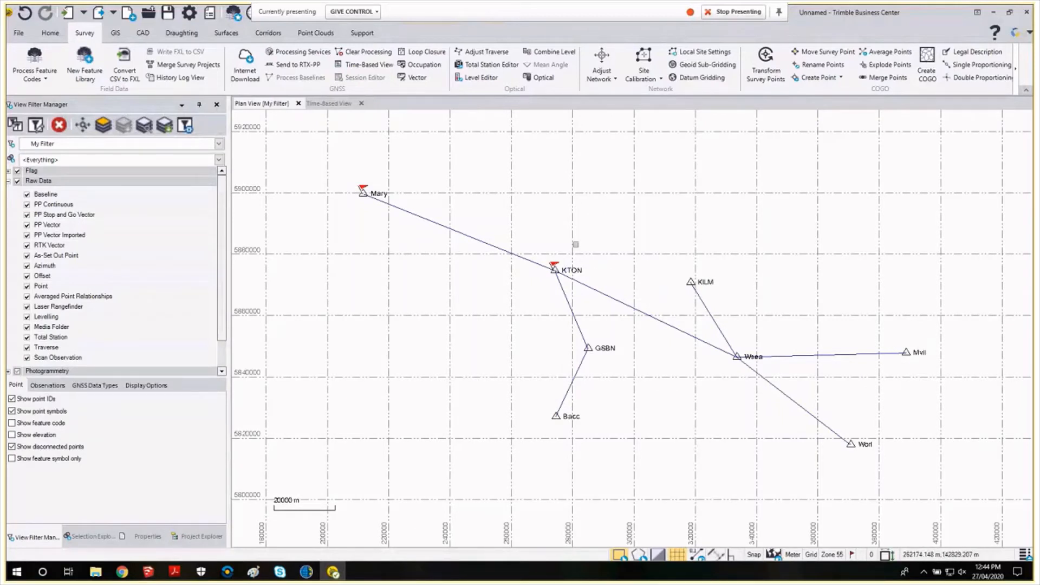
# Set the latitude, longitude and height of point KTON's global coordinate from KTON307A.t02 to Unknown Quality.
pyautogui.click(208, 534)
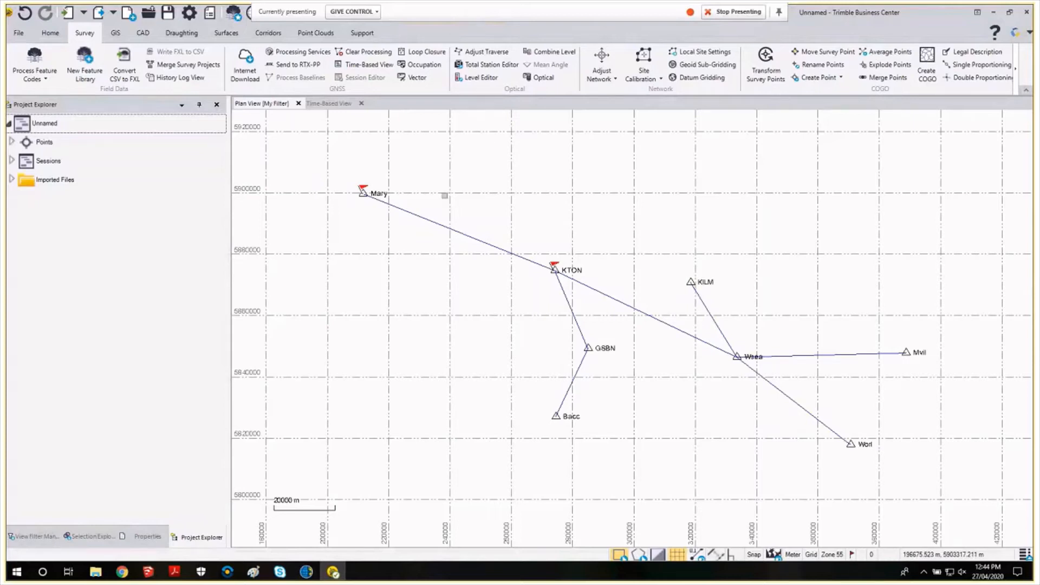
pyautogui.click(13, 161)
pyautogui.click(13, 161)
pyautogui.click(12, 142)
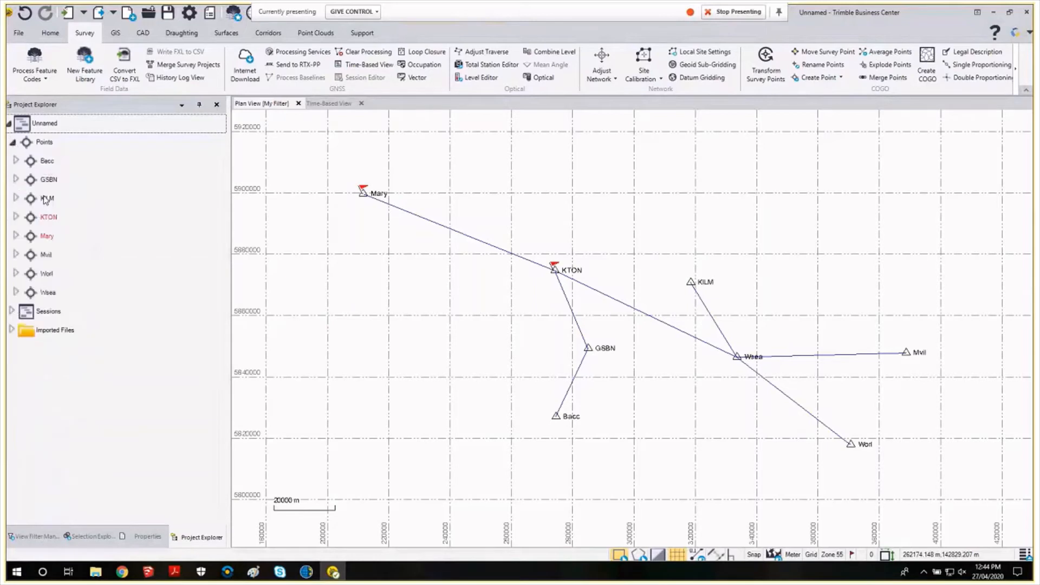
pyautogui.doubleClick(31, 218)
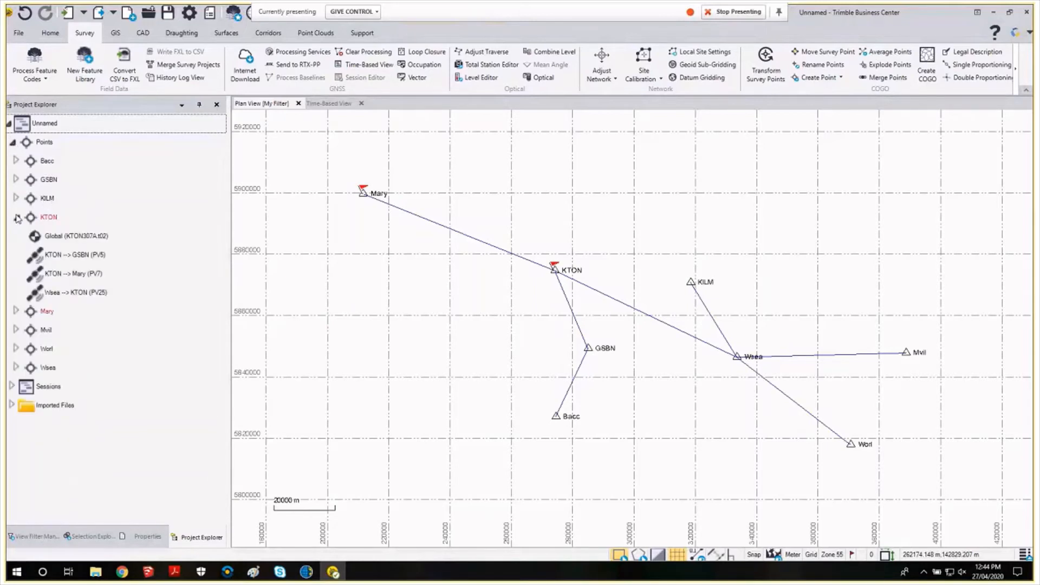
pyautogui.rightClick(69, 237)
pyautogui.click(54, 238)
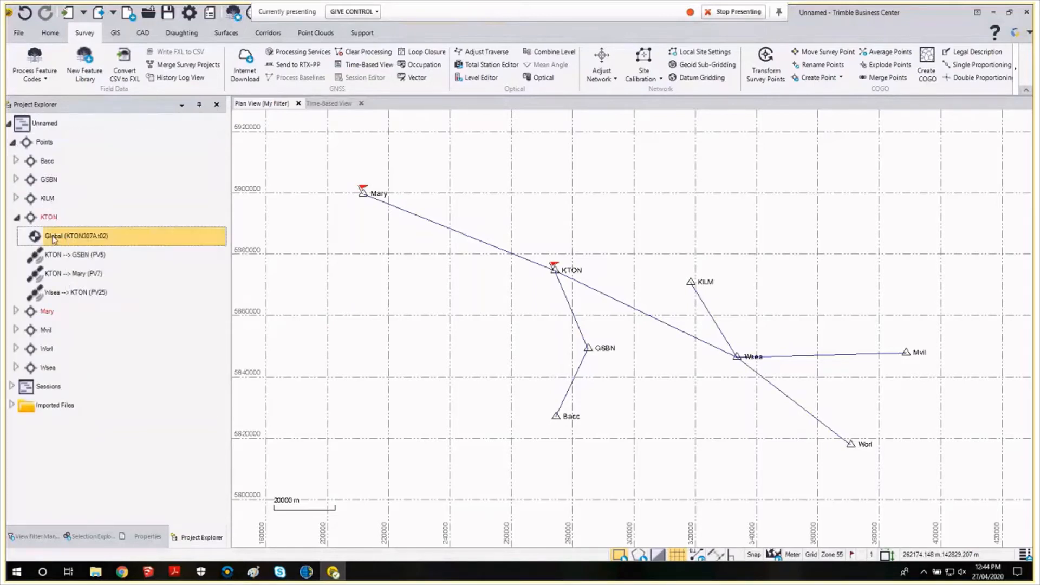
pyautogui.click(148, 536)
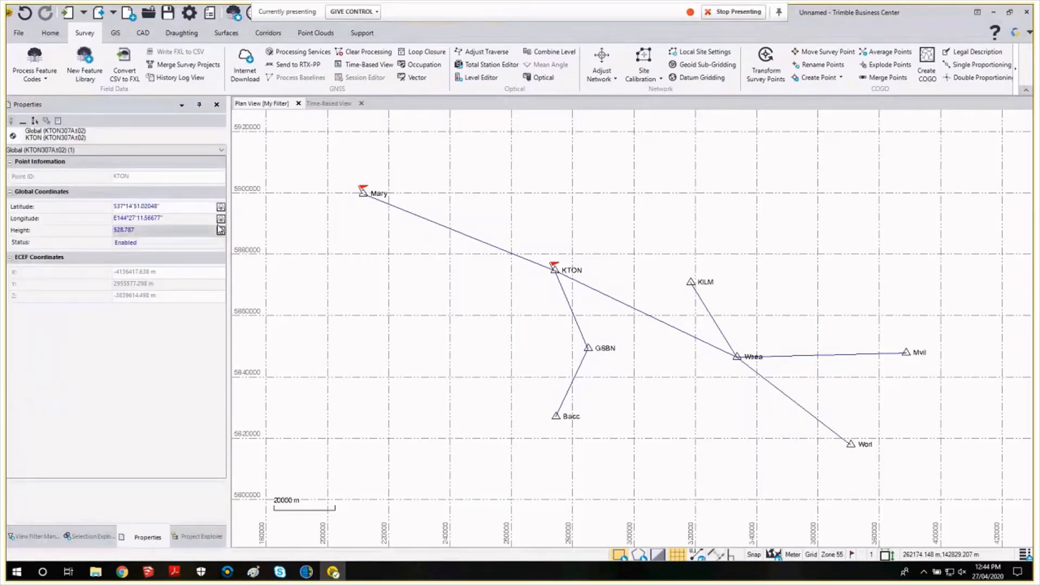
pyautogui.click(220, 207)
pyautogui.click(230, 255)
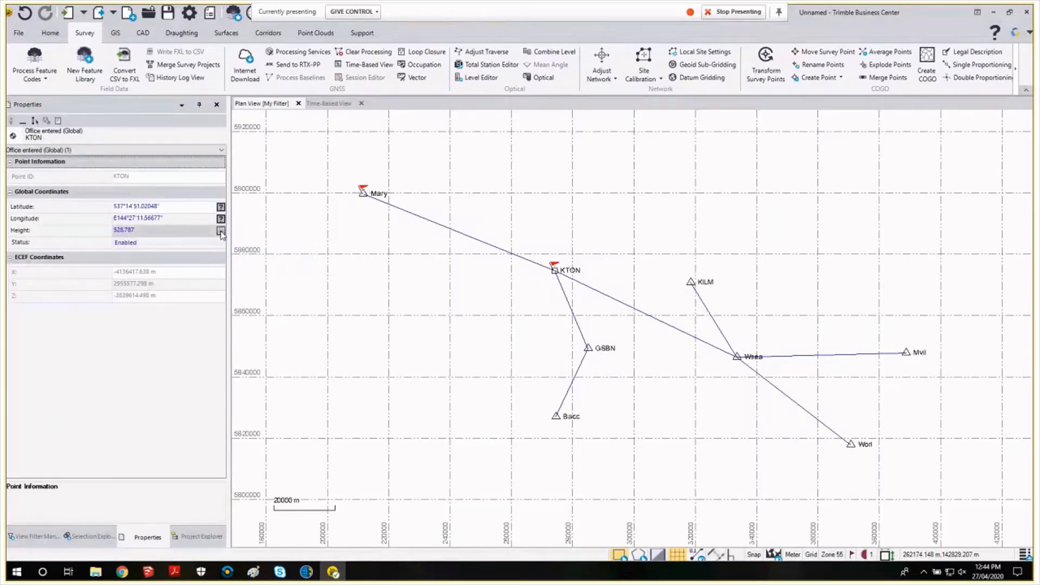
pyautogui.click(219, 230)
pyautogui.click(237, 280)
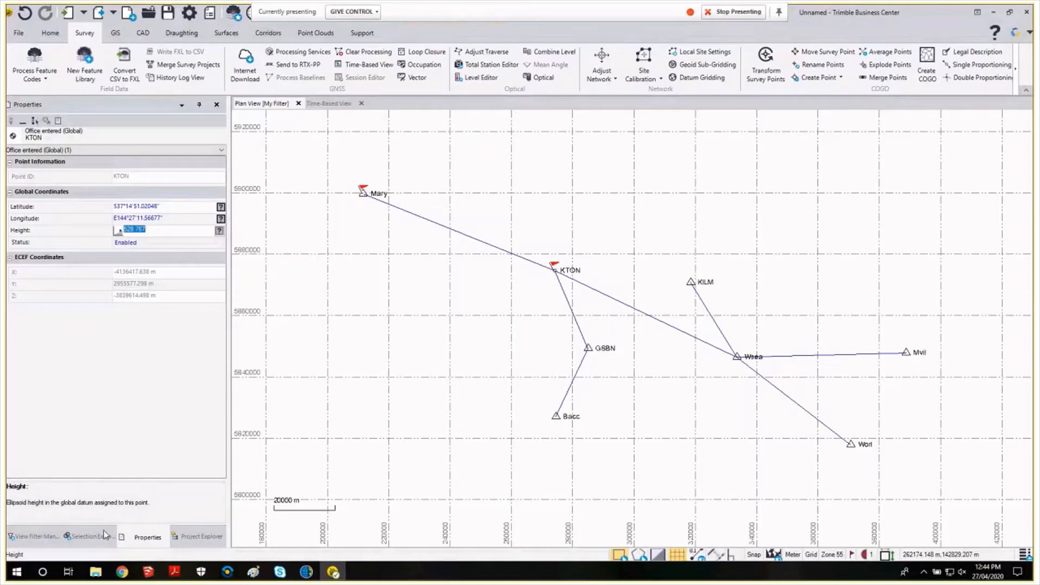
# Set the latitude, longitude and height of point KILM's global coordinate from KILM307A.t02 to Unknown Quality.
pyautogui.click(193, 537)
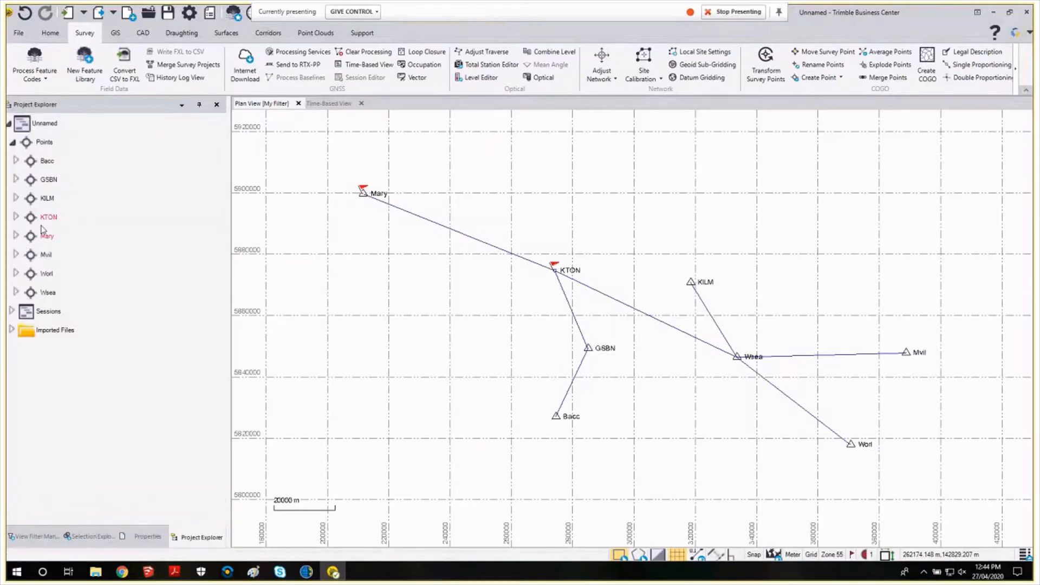
pyautogui.click(16, 198)
pyautogui.click(54, 217)
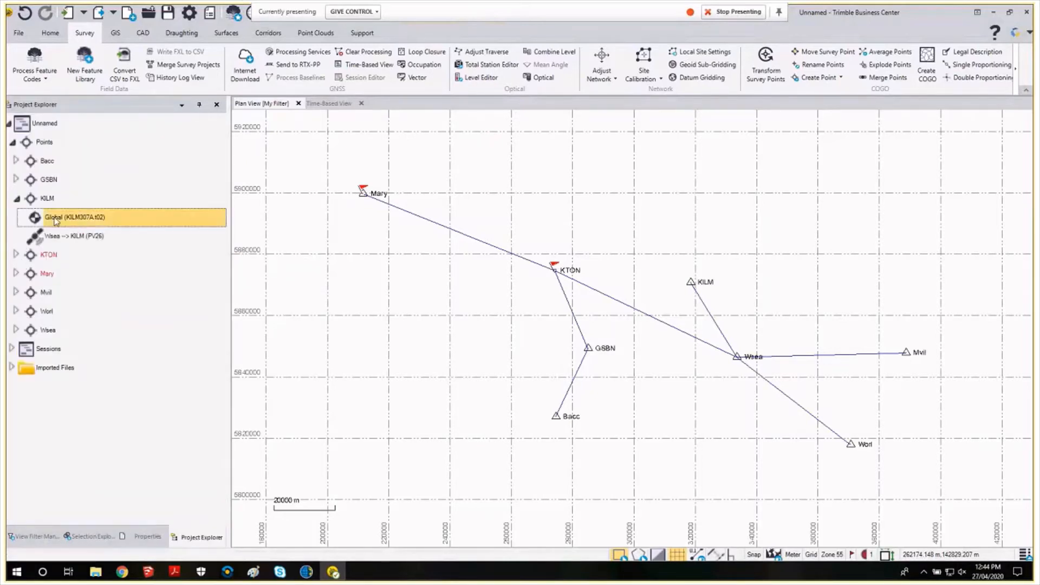
pyautogui.click(147, 536)
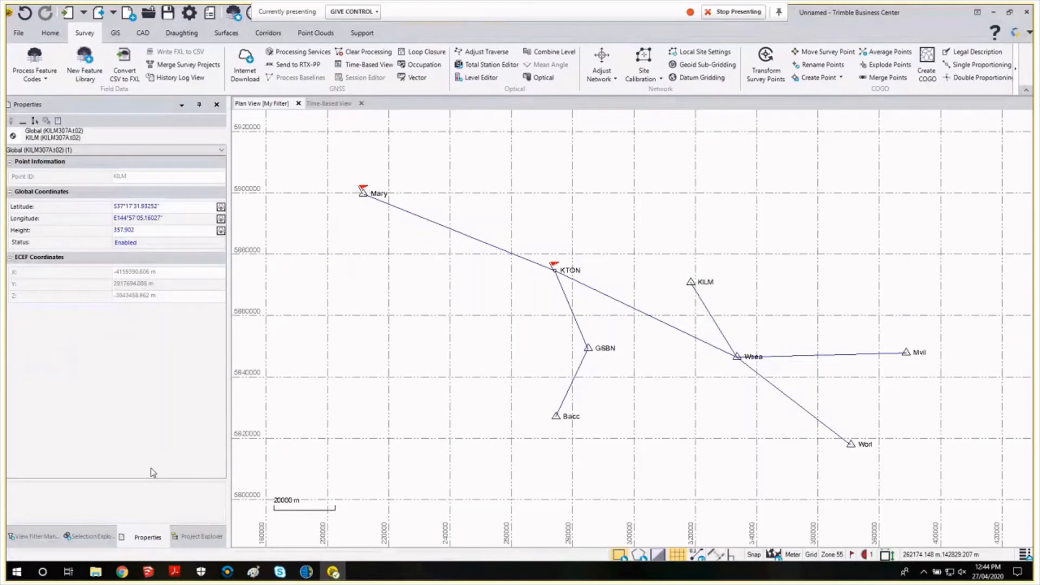
pyautogui.click(220, 230)
pyautogui.click(237, 279)
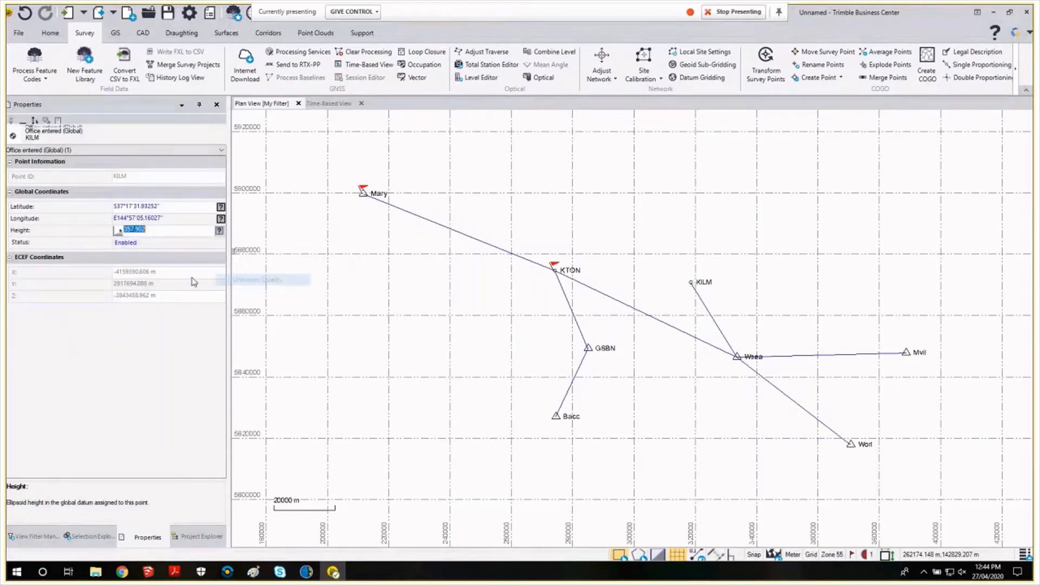
# Downgrade point GSBN's global coordinate from GSBN307A.t02 to Unknown Quality for both horizontal position and height.
pyautogui.click(196, 537)
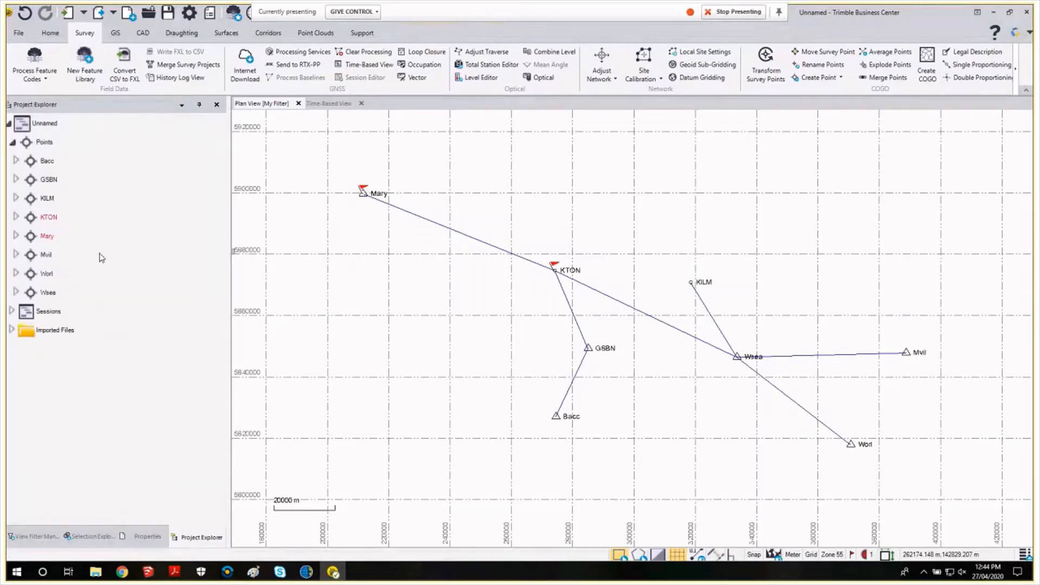
pyautogui.click(16, 180)
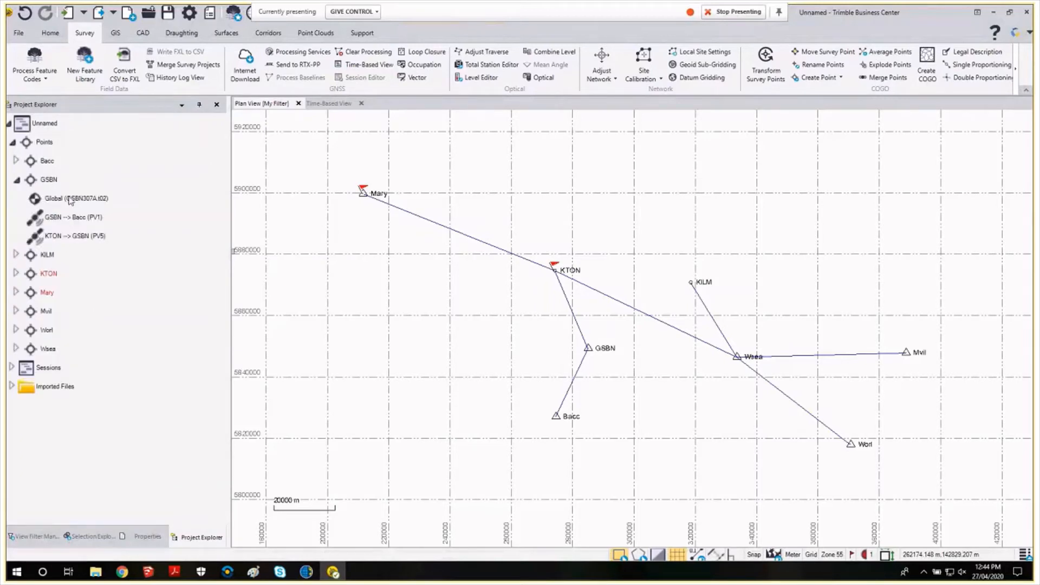
pyautogui.doubleClick(71, 200)
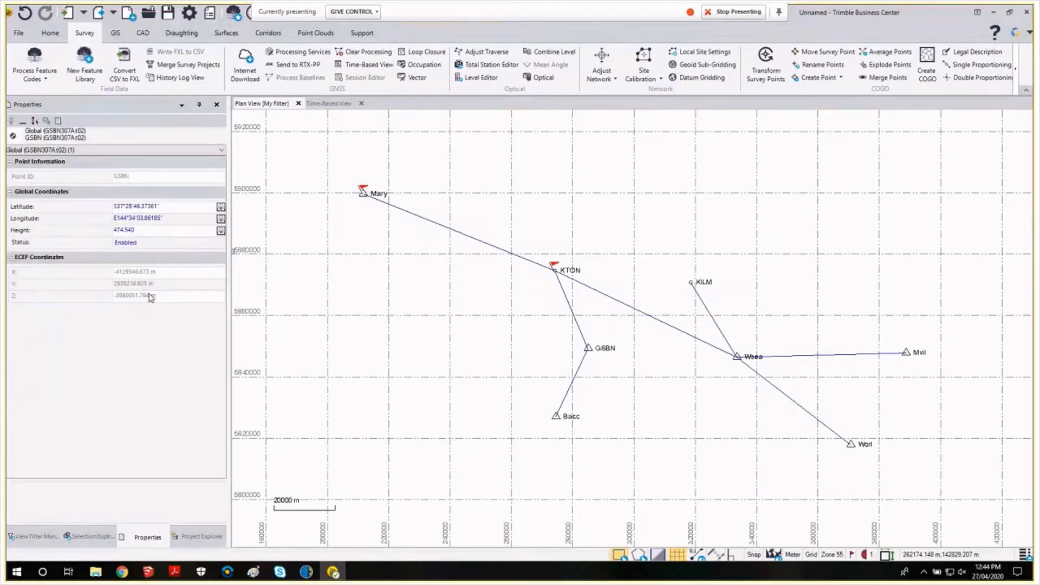
pyautogui.click(219, 207)
pyautogui.click(232, 258)
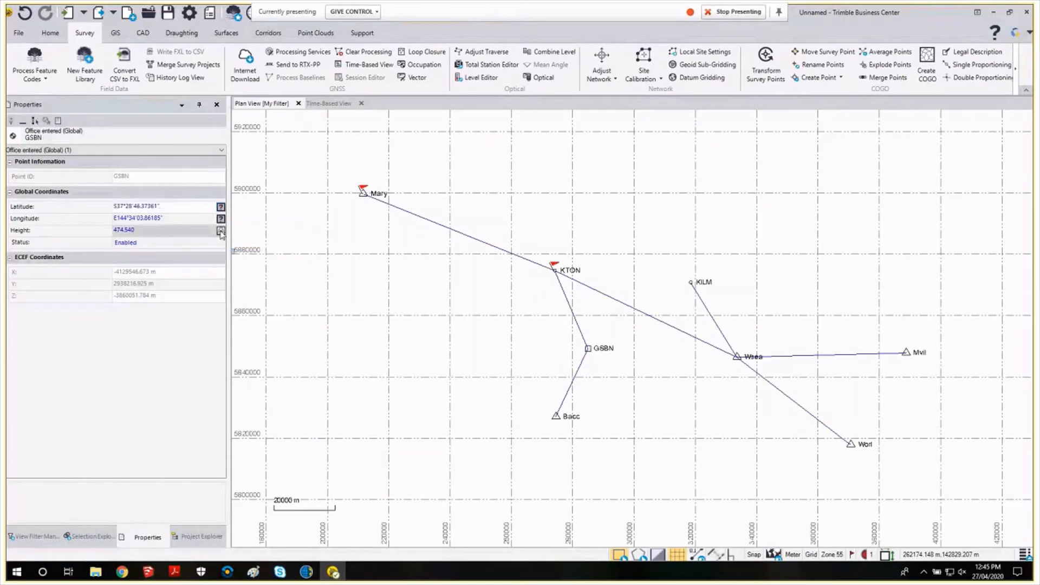
pyautogui.click(220, 230)
pyautogui.click(228, 281)
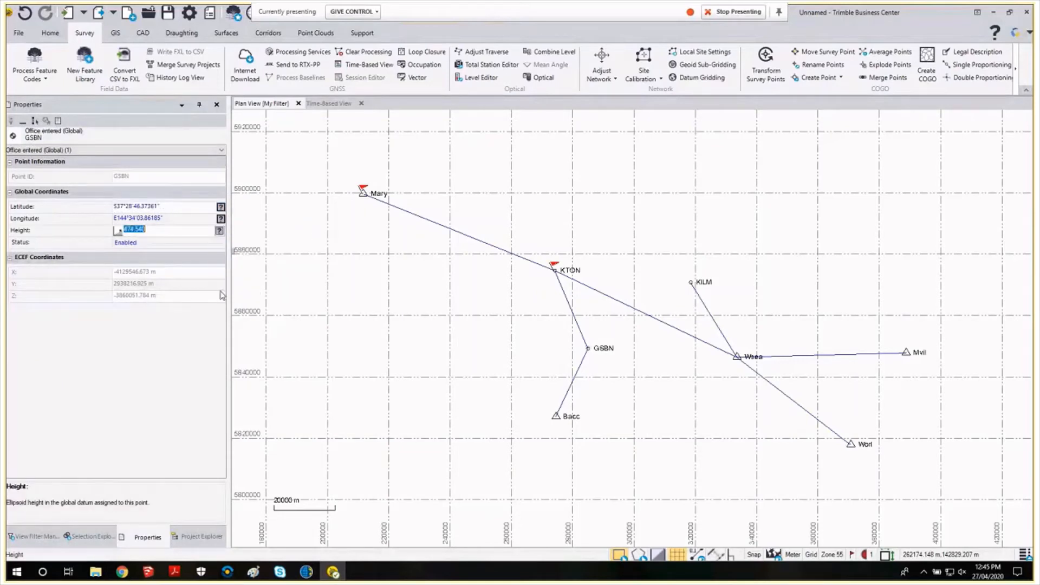
# Downgrade point Bacc's global coordinate from Bacc307A.t02 to Unknown Quality for both horizontal position and height.
pyautogui.click(199, 537)
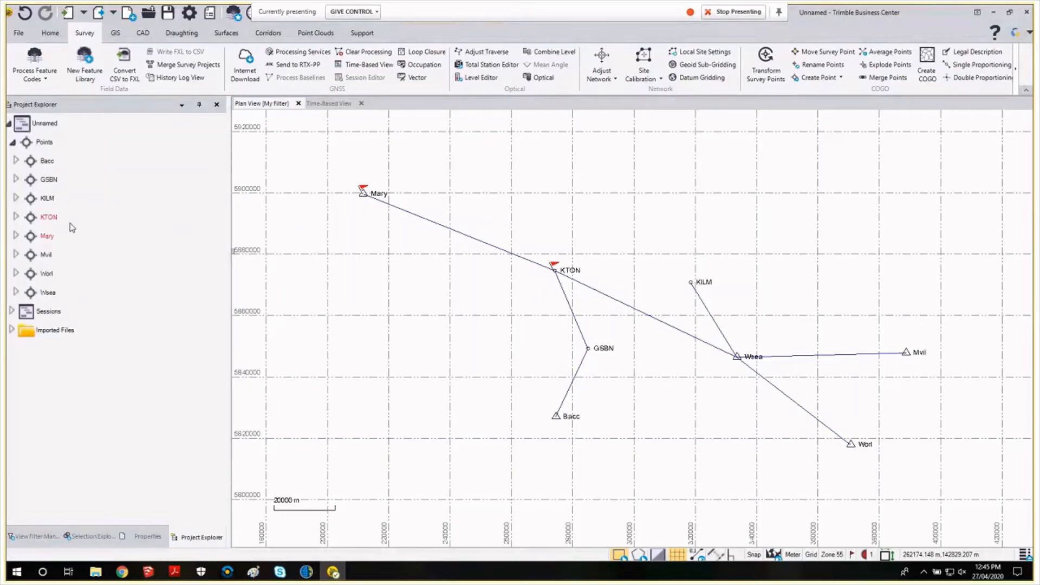
pyautogui.click(22, 160)
pyautogui.click(72, 179)
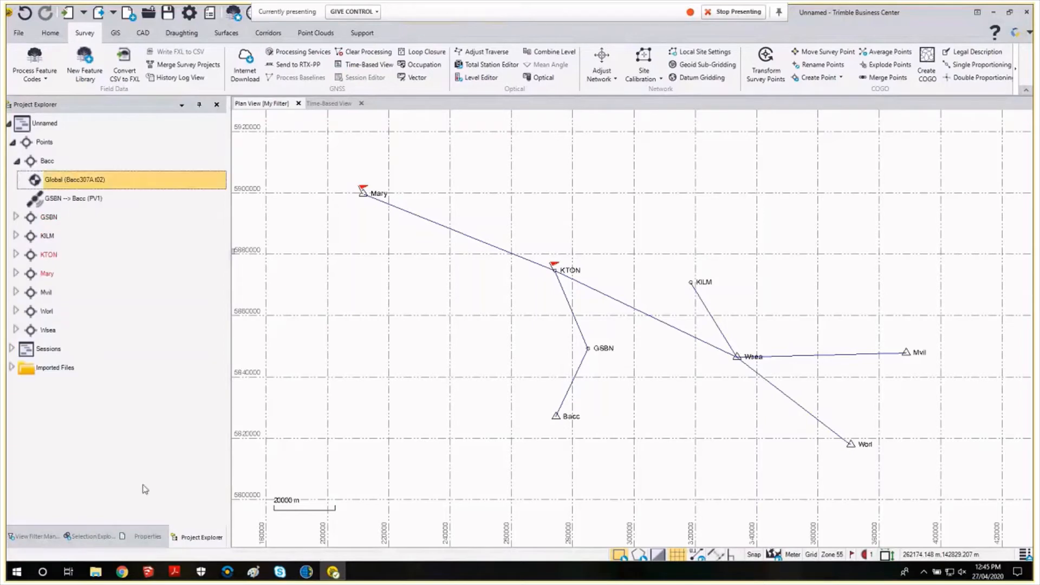
pyautogui.click(149, 537)
pyautogui.click(221, 212)
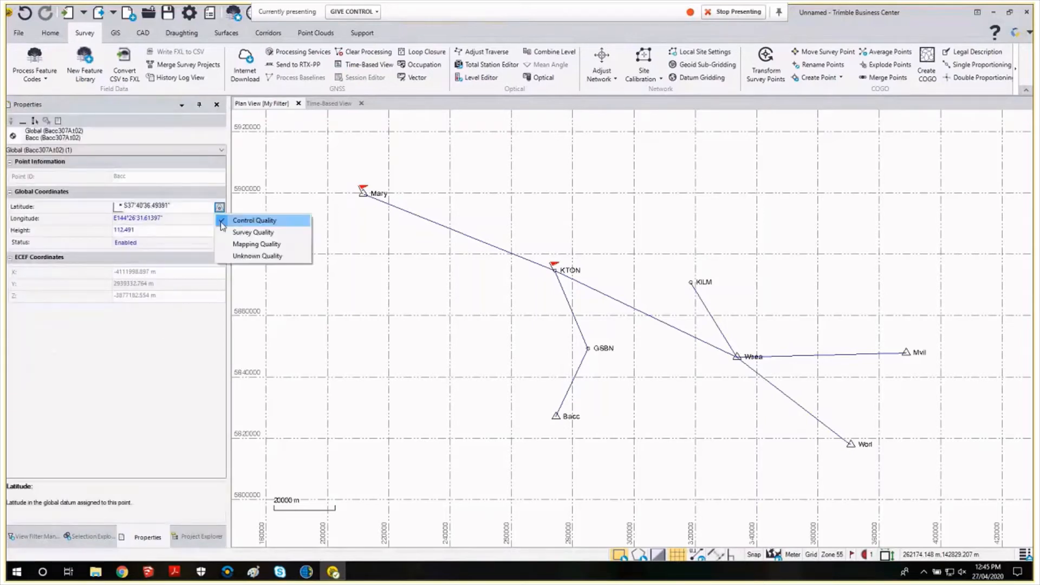
pyautogui.click(230, 242)
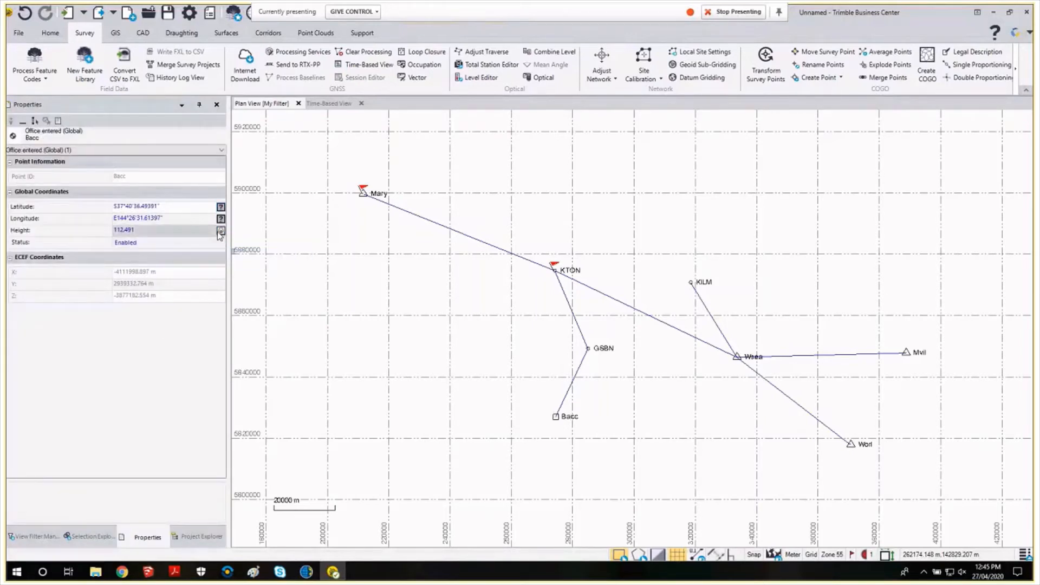
# Set the latitude, longitude and height of point Wsea's global coordinate from Wsea307A.t02 to Unknown Quality.
pyautogui.click(187, 537)
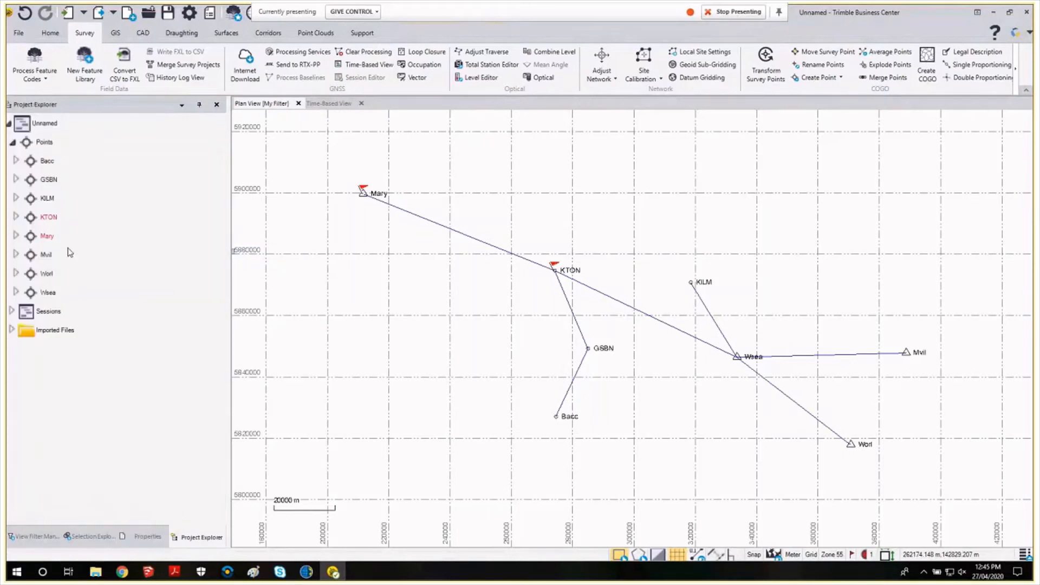
pyautogui.click(16, 180)
pyautogui.click(15, 180)
pyautogui.click(16, 292)
pyautogui.click(48, 293)
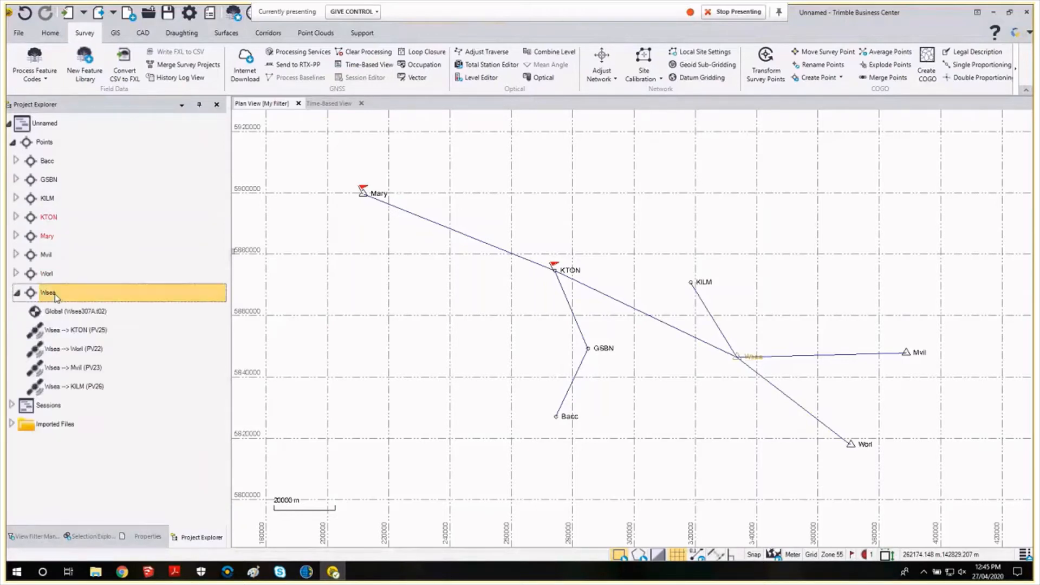
pyautogui.click(147, 536)
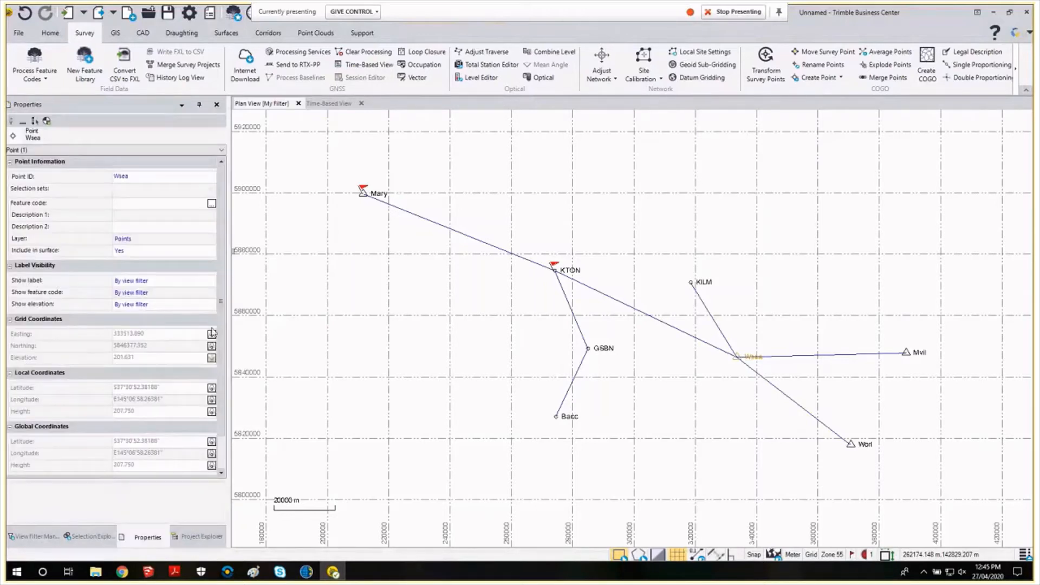
pyautogui.click(196, 537)
pyautogui.click(65, 313)
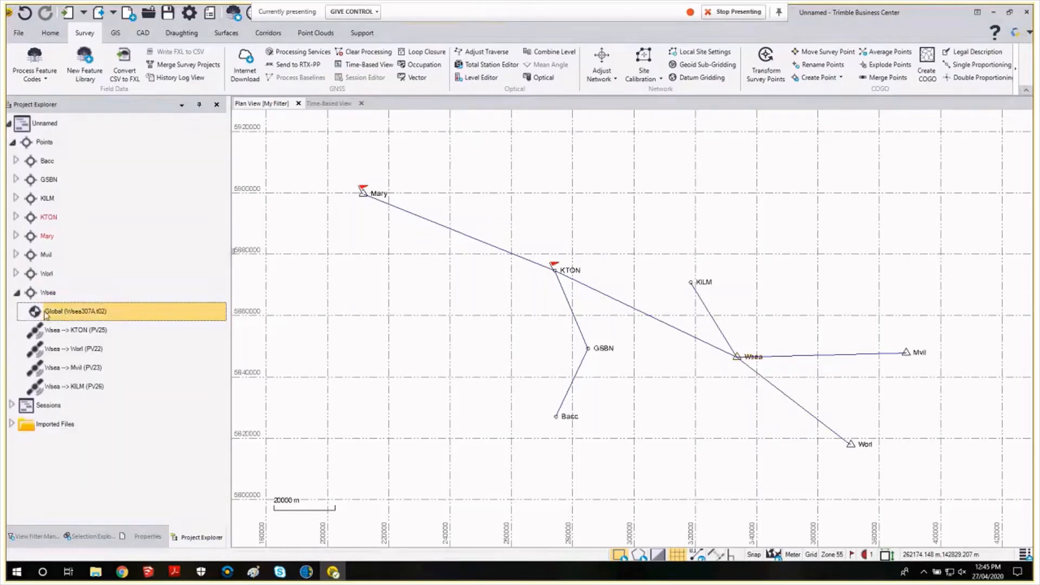
pyautogui.click(142, 536)
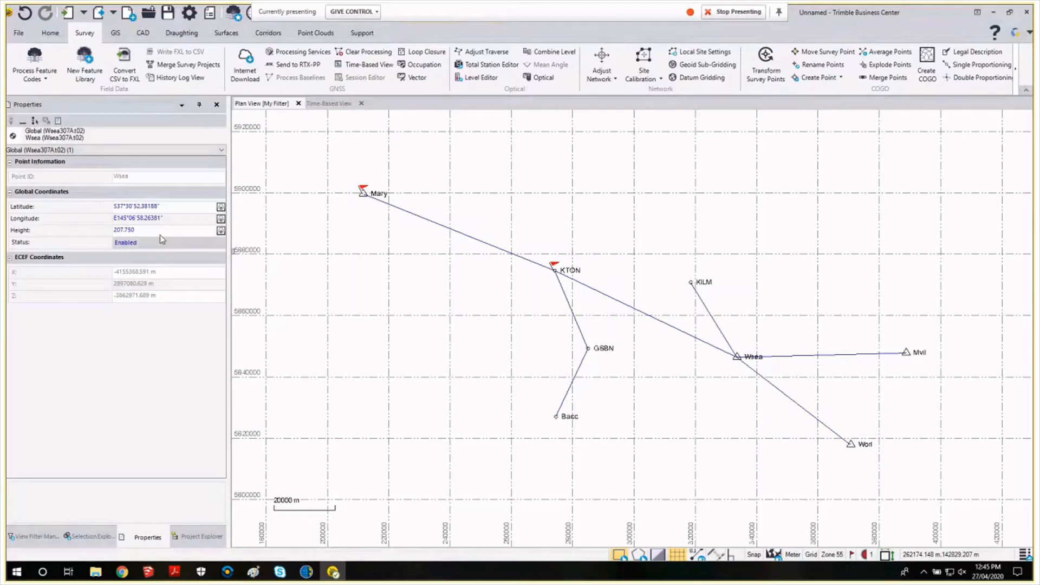
pyautogui.click(220, 207)
pyautogui.click(221, 208)
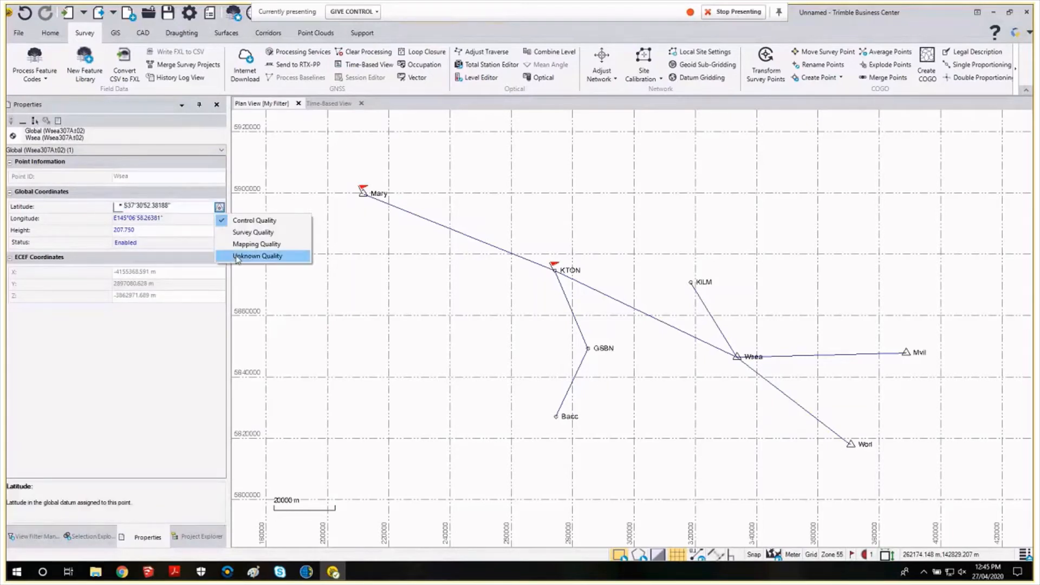
pyautogui.click(255, 256)
pyautogui.click(220, 230)
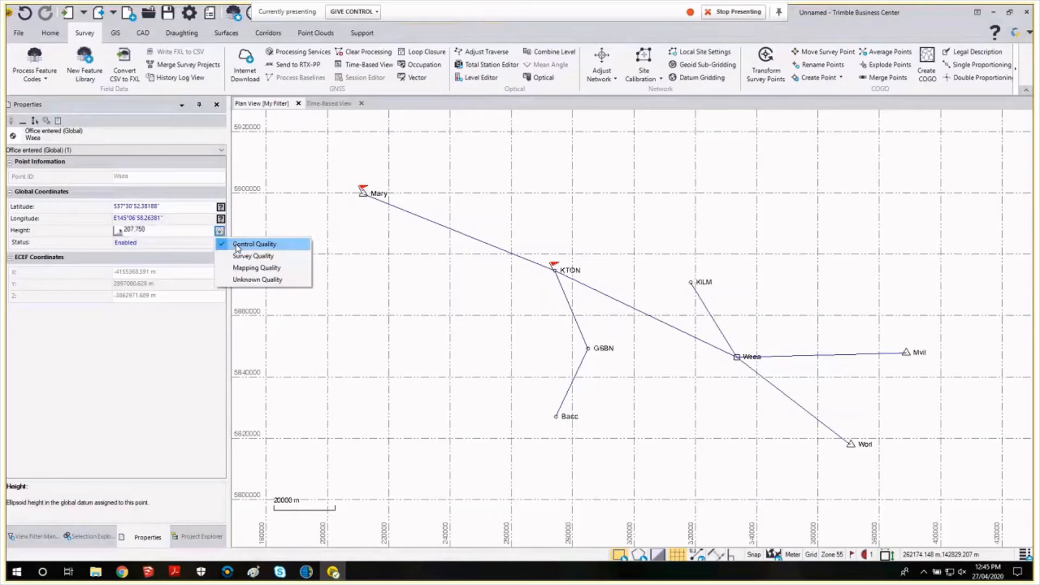
pyautogui.click(258, 279)
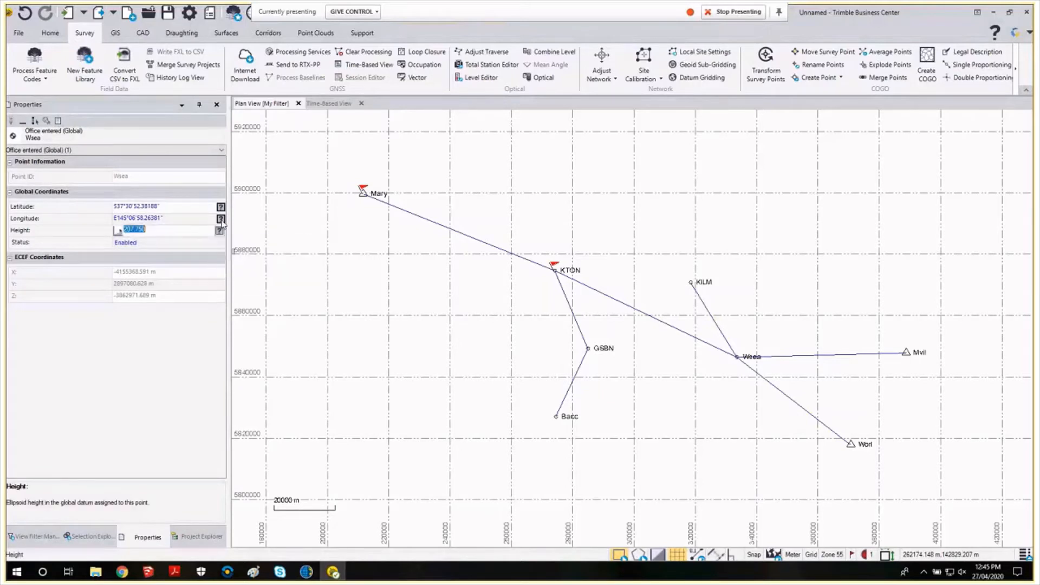
# Select the global coordinate from Worl307A.t02 under point Worl.
pyautogui.click(199, 537)
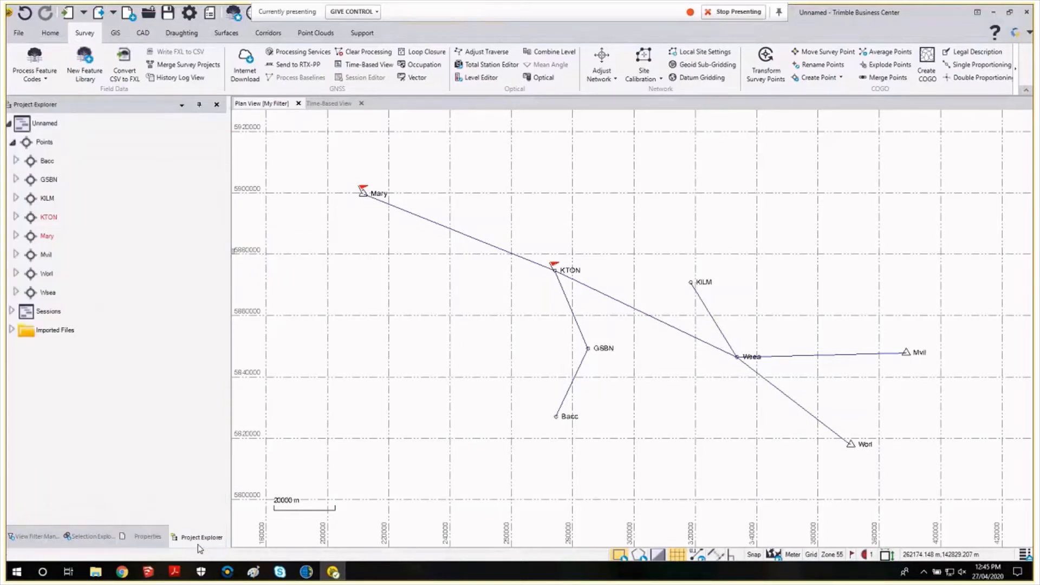
pyautogui.click(25, 273)
pyautogui.click(60, 295)
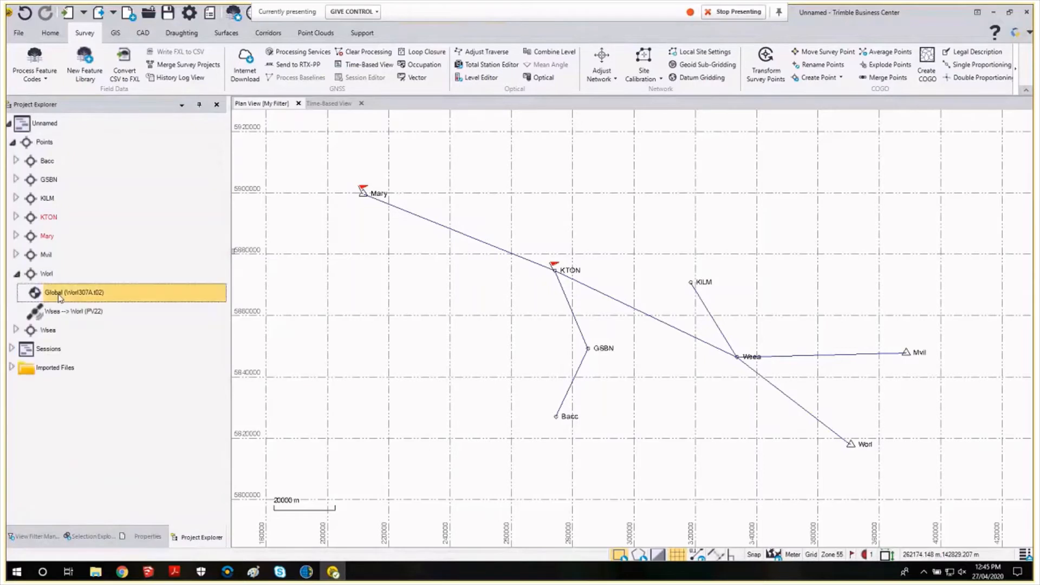
# Set the latitude, longitude and height of point Worl's global coordinate to unknown quality (?).
pyautogui.click(147, 536)
pyautogui.click(221, 206)
pyautogui.click(219, 230)
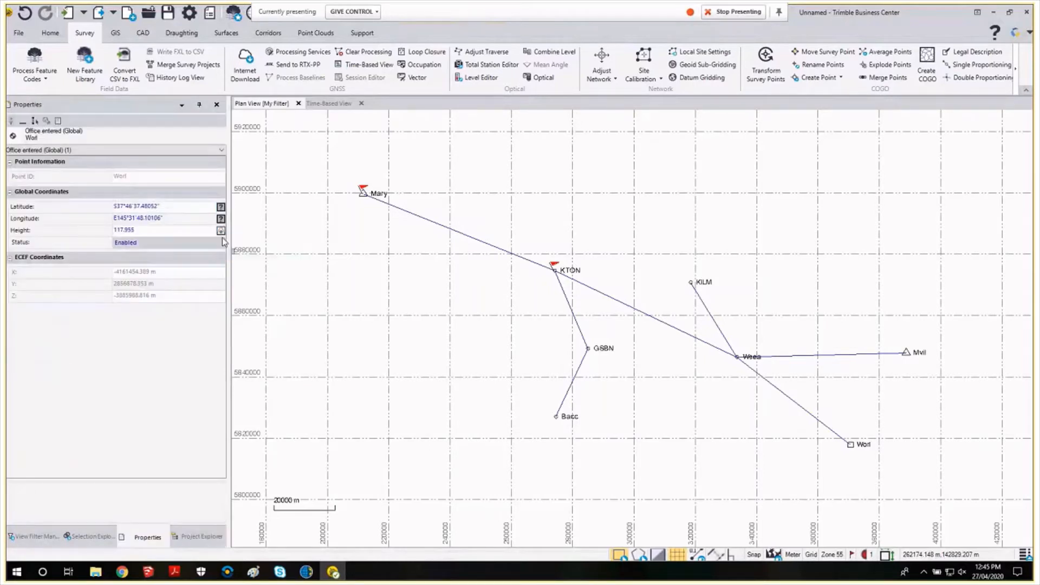
pyautogui.click(219, 231)
pyautogui.click(255, 267)
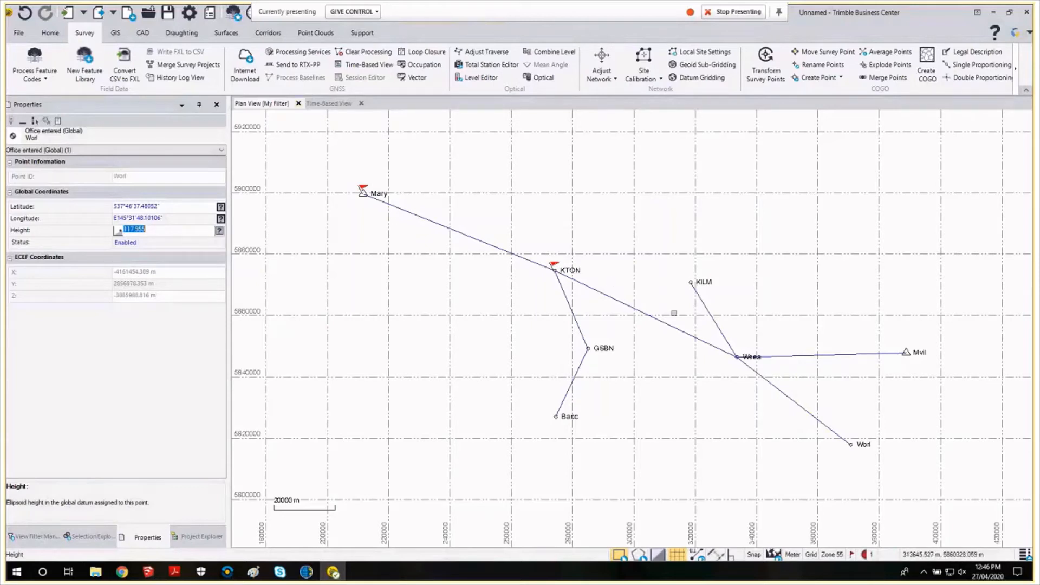
pyautogui.press('Return')
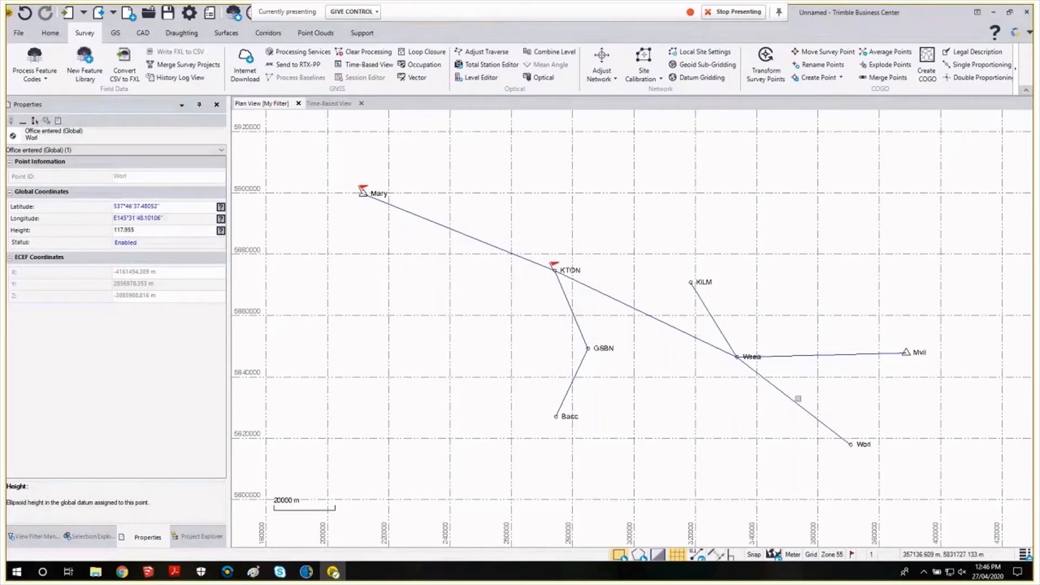
# Check the flagged points' messages, and rerun the baseline processing from a cleared state, saving the results for all baselines.
pyautogui.click(852, 555)
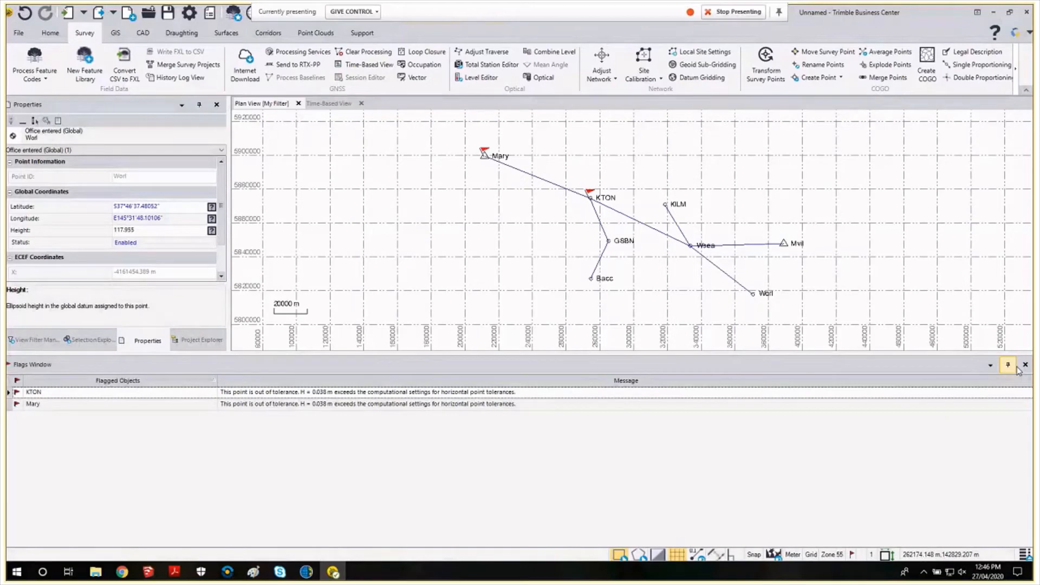
pyautogui.click(1008, 365)
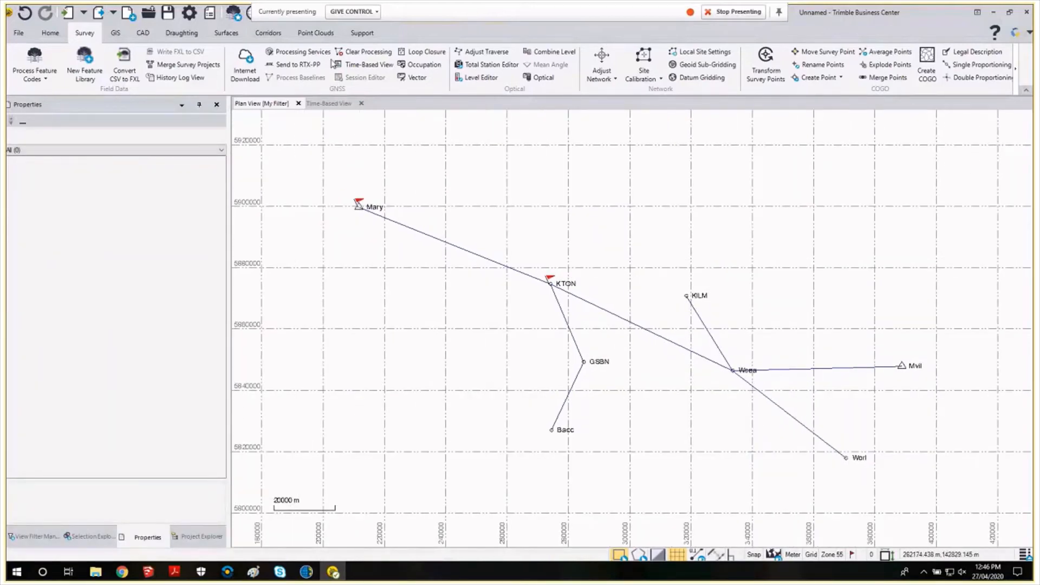
pyautogui.click(364, 52)
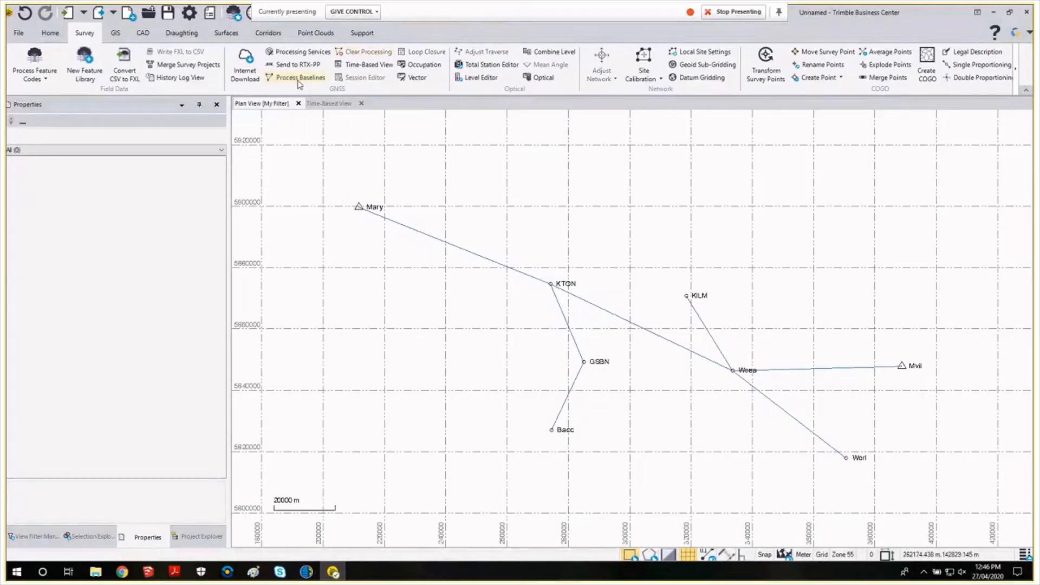
pyautogui.click(298, 78)
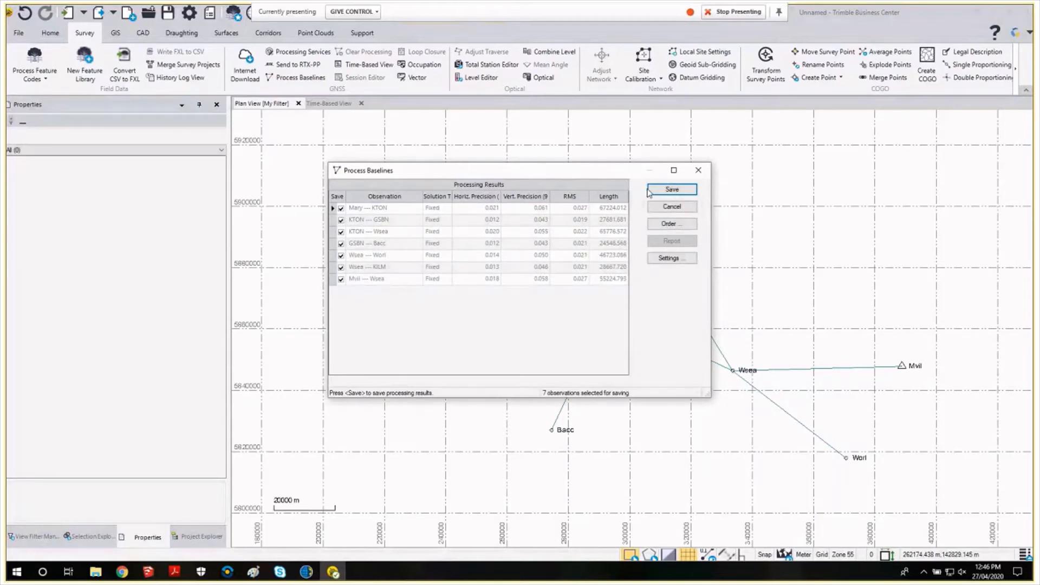
pyautogui.click(649, 190)
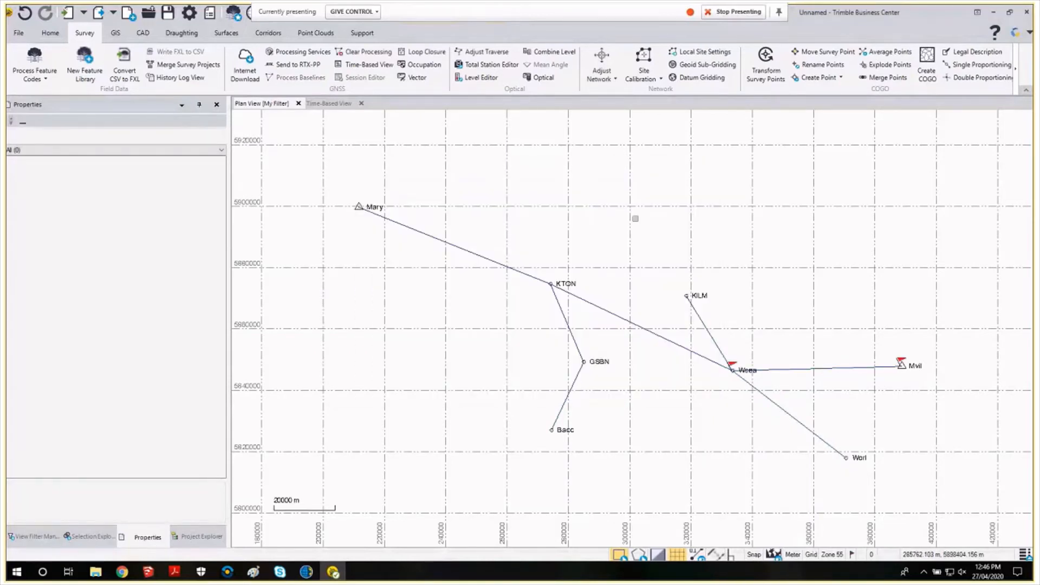
# Review the flag messages for points Mvil and Wsea after reprocessing.
pyautogui.moveTo(611, 240); pyautogui.dragTo(658, 251, button='middle')
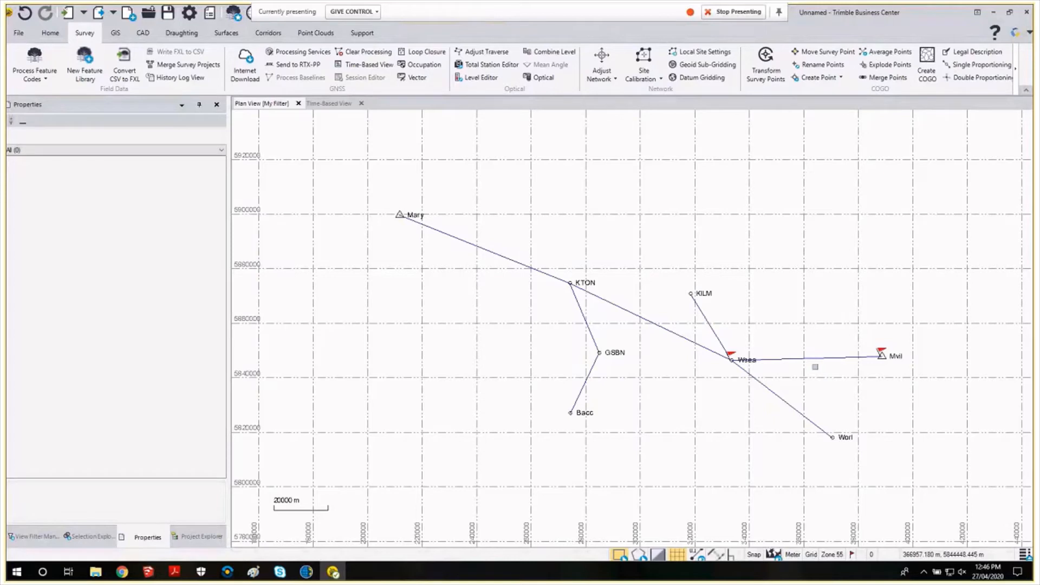
pyautogui.click(852, 558)
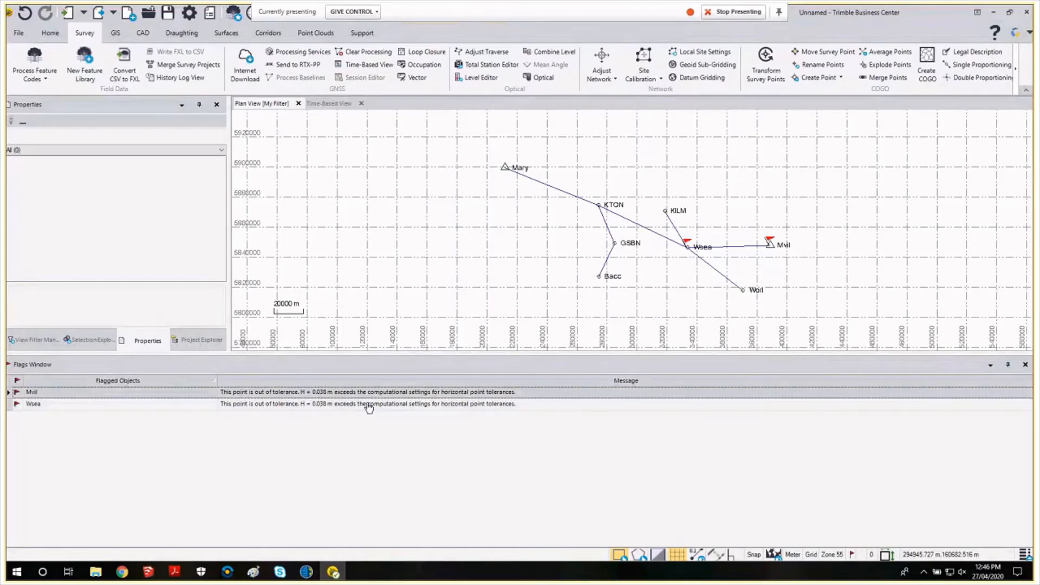
pyautogui.click(1024, 365)
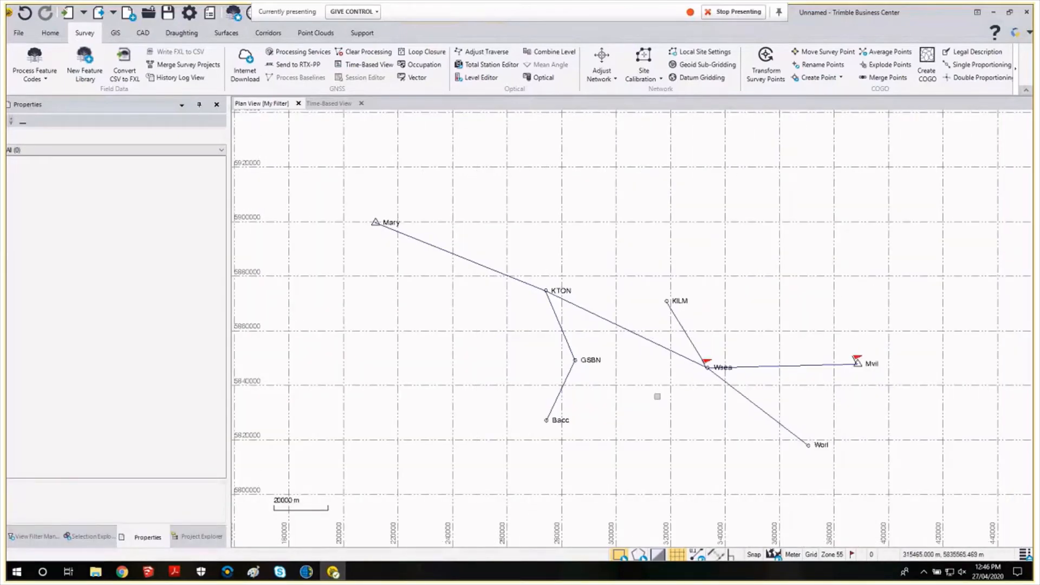
# Switch to File Explorer and open the Session 2 folder inside Static files.
pyautogui.moveTo(95, 571)
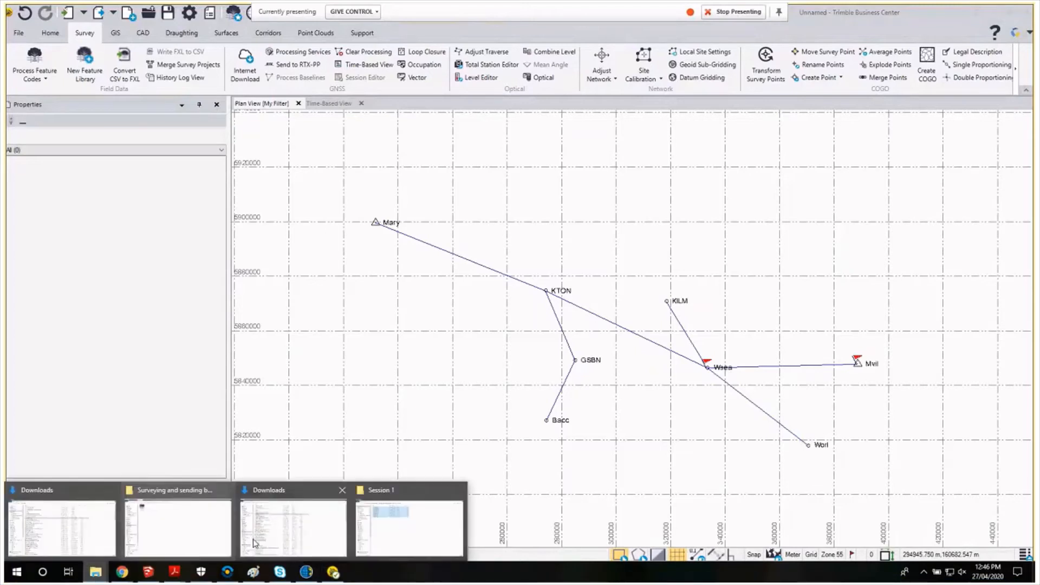
pyautogui.click(395, 534)
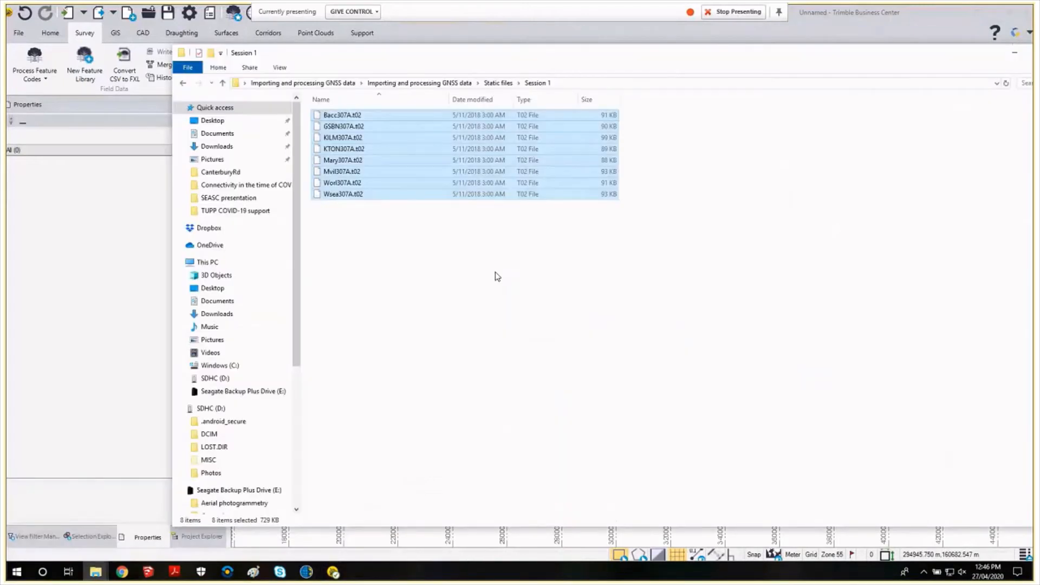
pyautogui.hotkey('alt', 'Up')
pyautogui.click(349, 127)
pyautogui.doubleClick(348, 127)
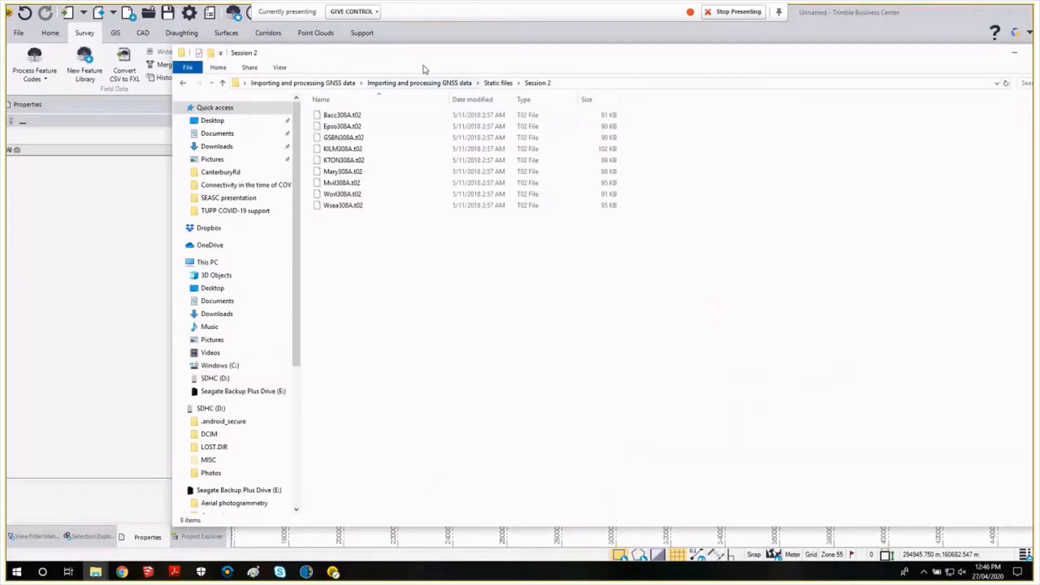
# Import all nine T02 files from the Session 2 folder into the Trimble Business Center project.
pyautogui.moveTo(423, 59); pyautogui.dragTo(907, 33)
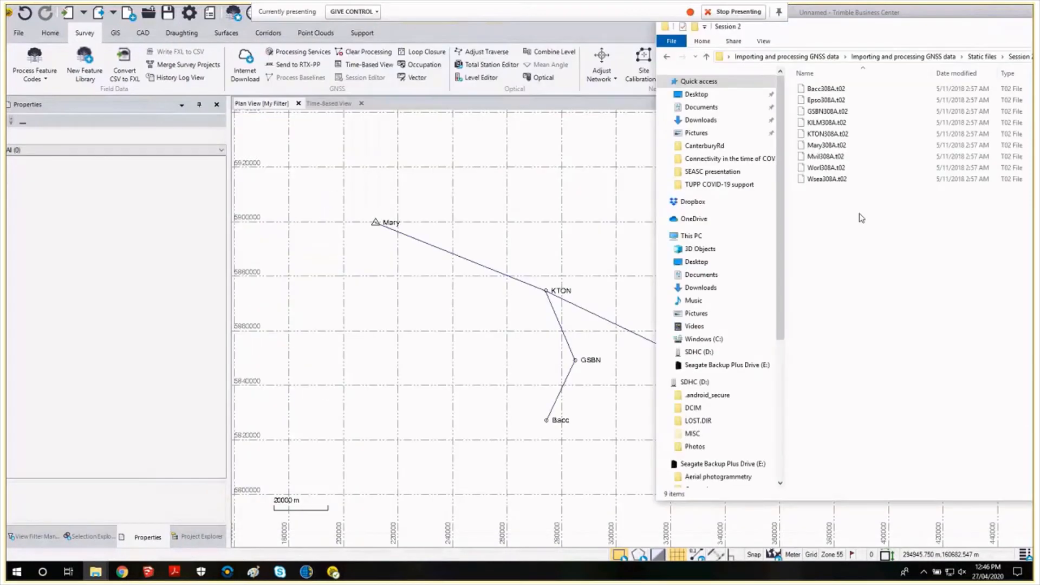
pyautogui.moveTo(859, 216); pyautogui.dragTo(850, 92)
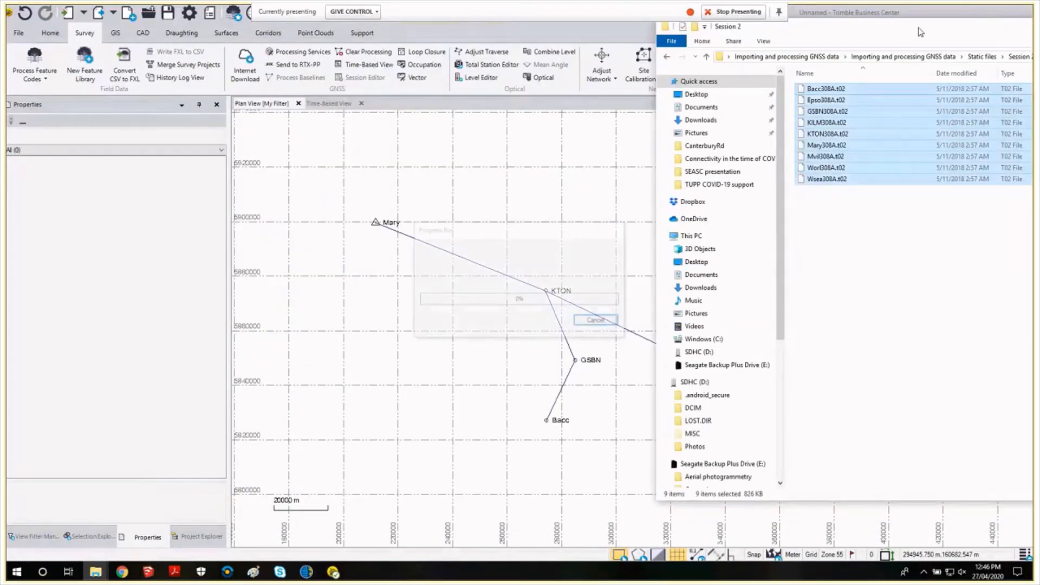
pyautogui.moveTo(921, 32); pyautogui.dragTo(958, 30)
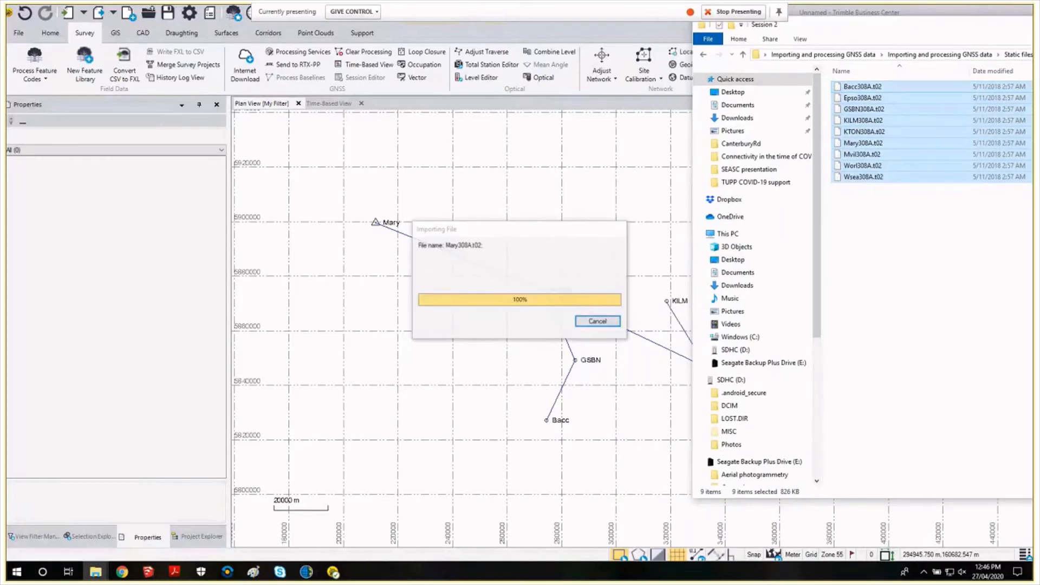
pyautogui.click(665, 319)
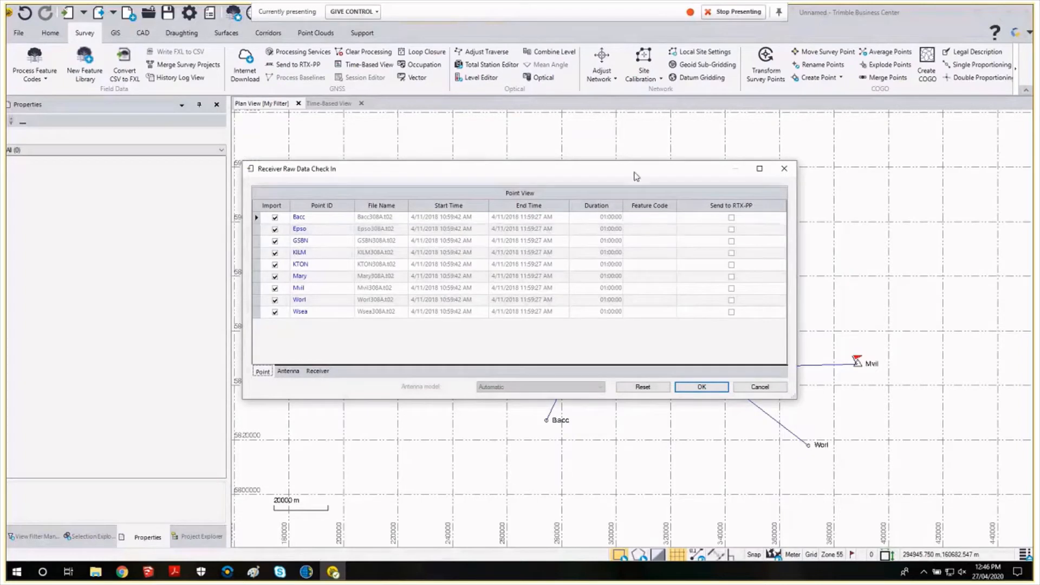
# Review the point and antenna details of the Session 2 files and accept the receiver raw data check-in with all points included.
pyautogui.moveTo(636, 174); pyautogui.dragTo(679, 176)
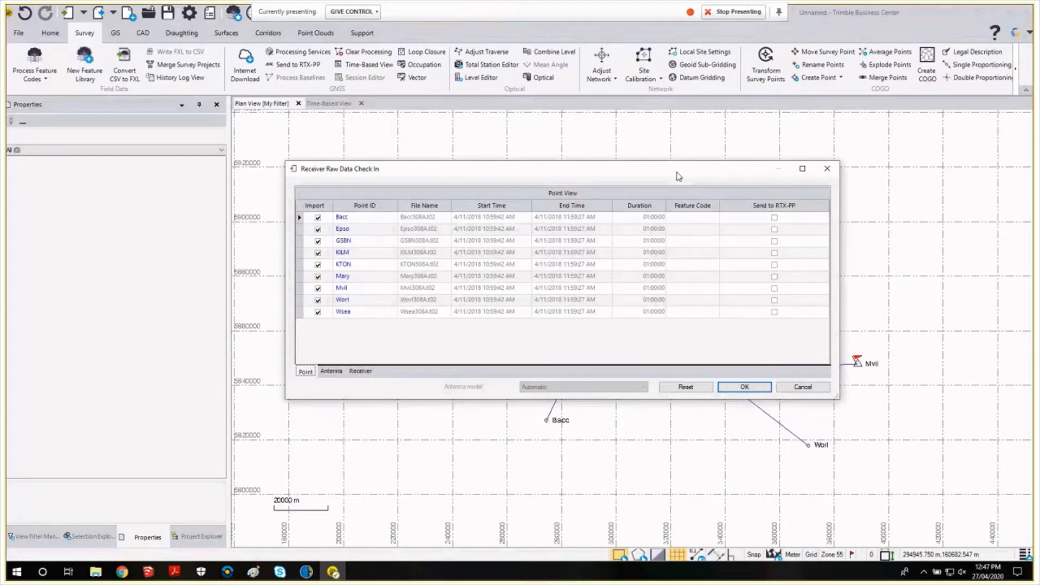
pyautogui.moveTo(674, 171)
pyautogui.mouseDown()
pyautogui.moveTo(700, 201)
pyautogui.moveTo(674, 170)
pyautogui.mouseUp()
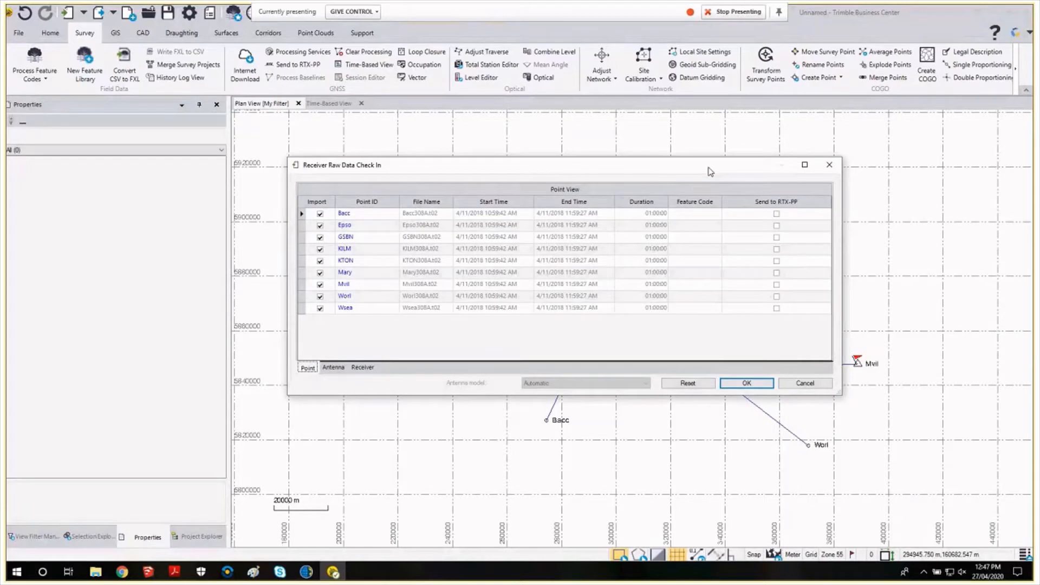
pyautogui.moveTo(711, 171)
pyautogui.mouseDown()
pyautogui.moveTo(726, 170)
pyautogui.moveTo(716, 170)
pyautogui.mouseUp()
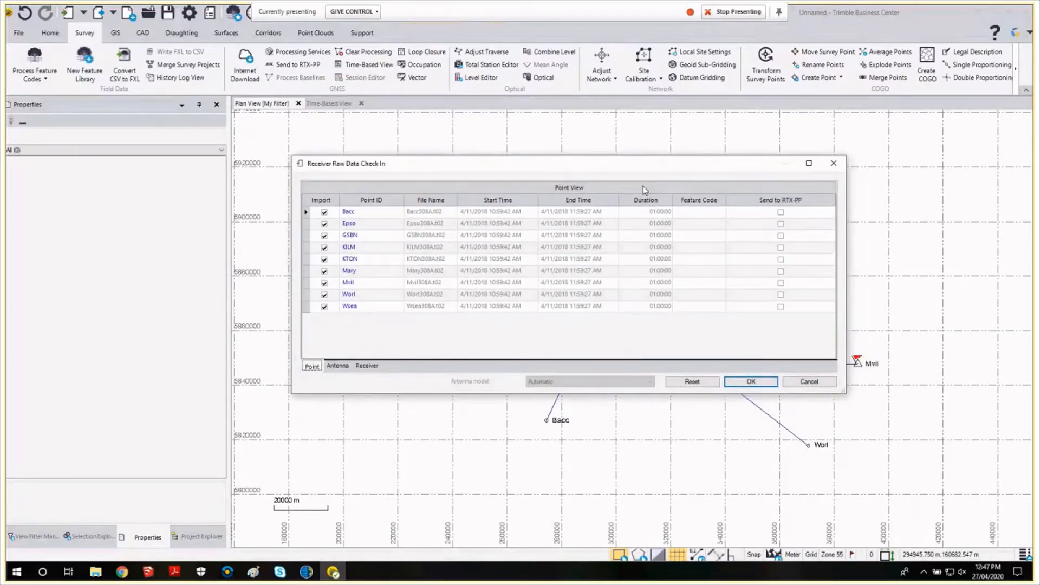
pyautogui.click(338, 367)
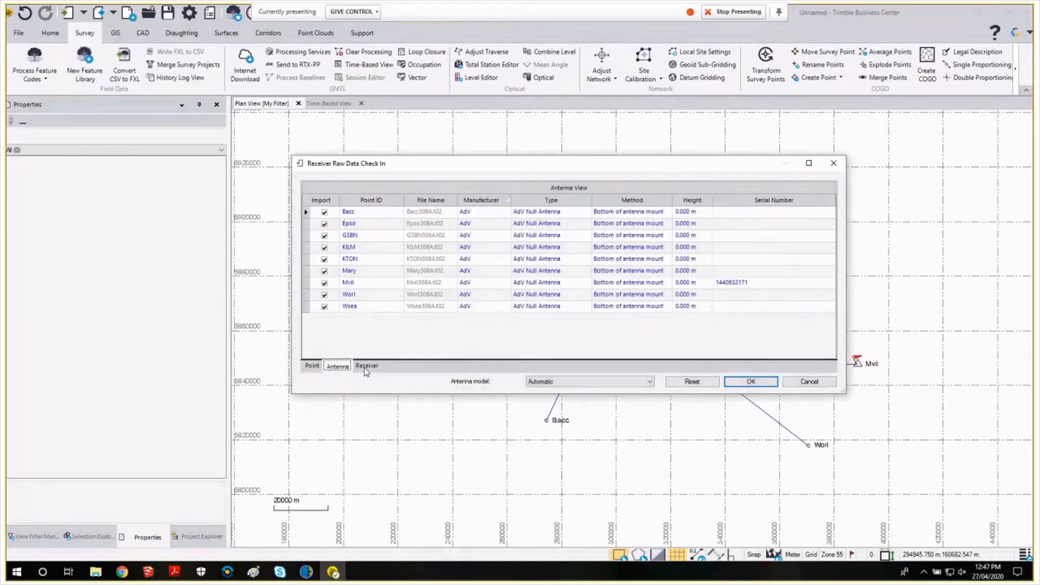
pyautogui.click(312, 367)
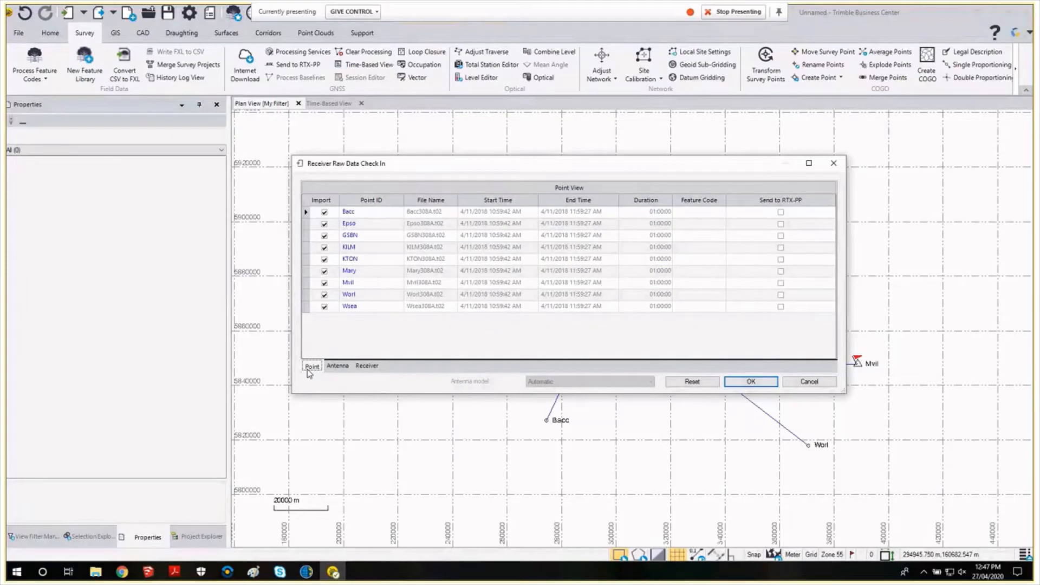
pyautogui.click(751, 382)
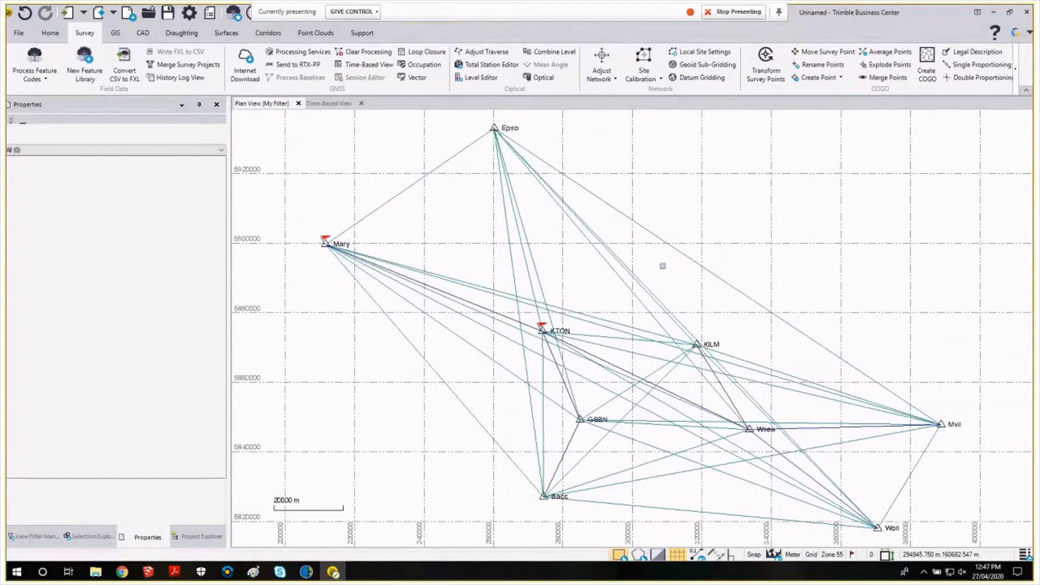
# Hide the PP Vector raw data in the My Filter view filter of the plan view.
pyautogui.scroll(-2, 662, 266)
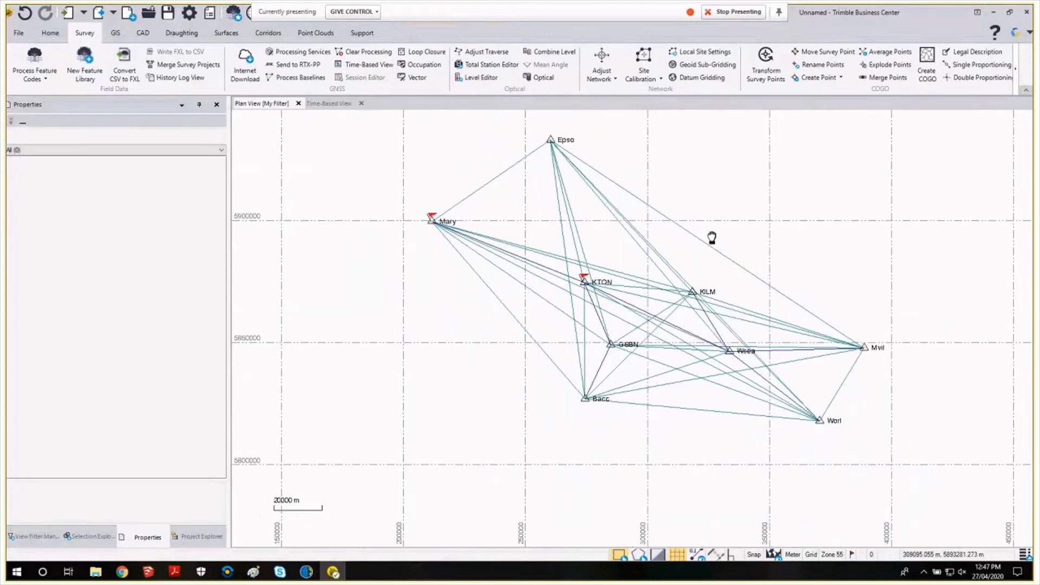
pyautogui.moveTo(712, 238); pyautogui.dragTo(682, 283, button='middle')
pyautogui.scroll(1, 654, 297)
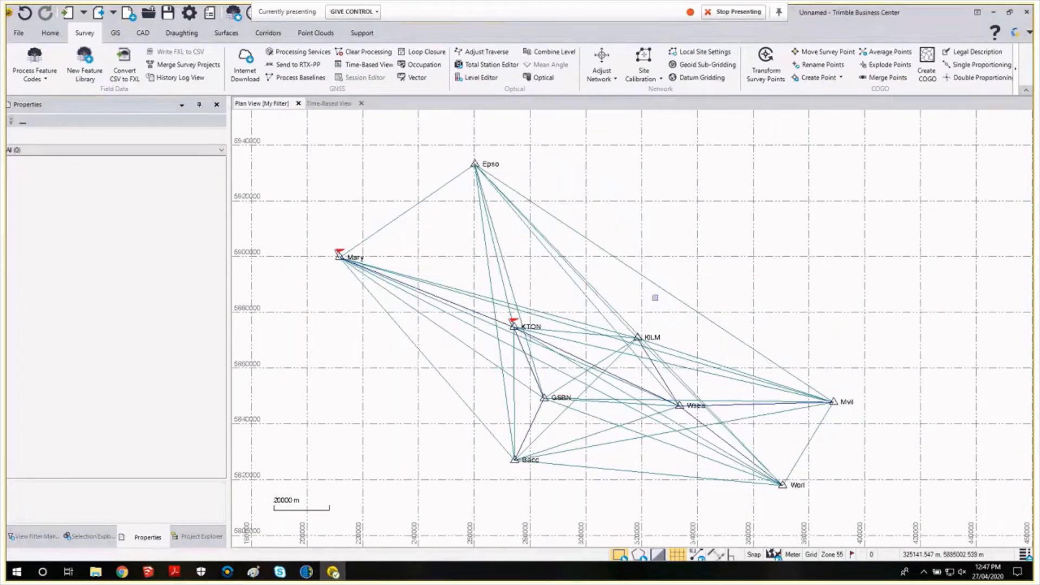
pyautogui.scroll(1, 655, 297)
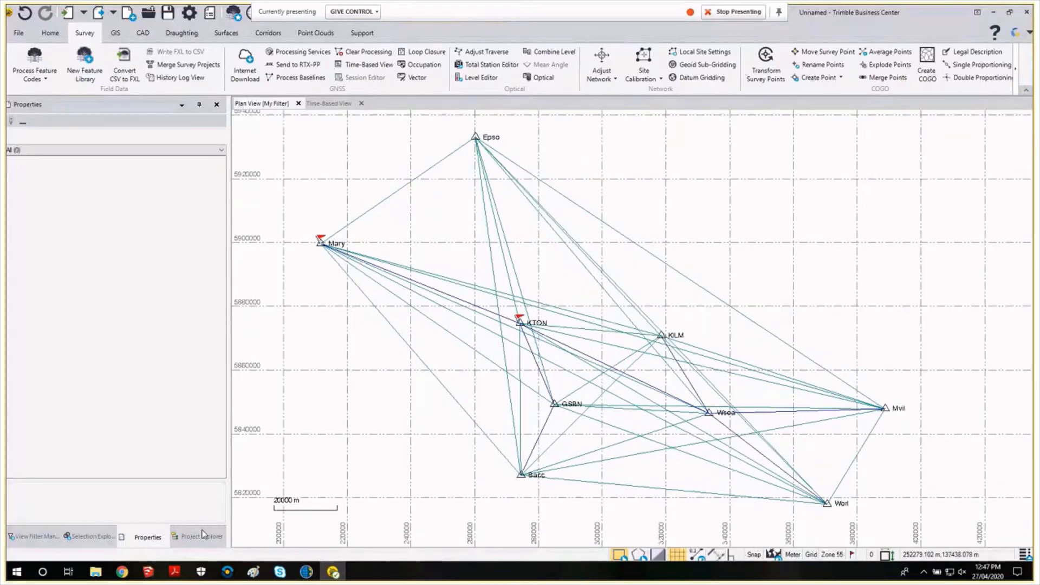
pyautogui.click(36, 536)
pyautogui.click(95, 384)
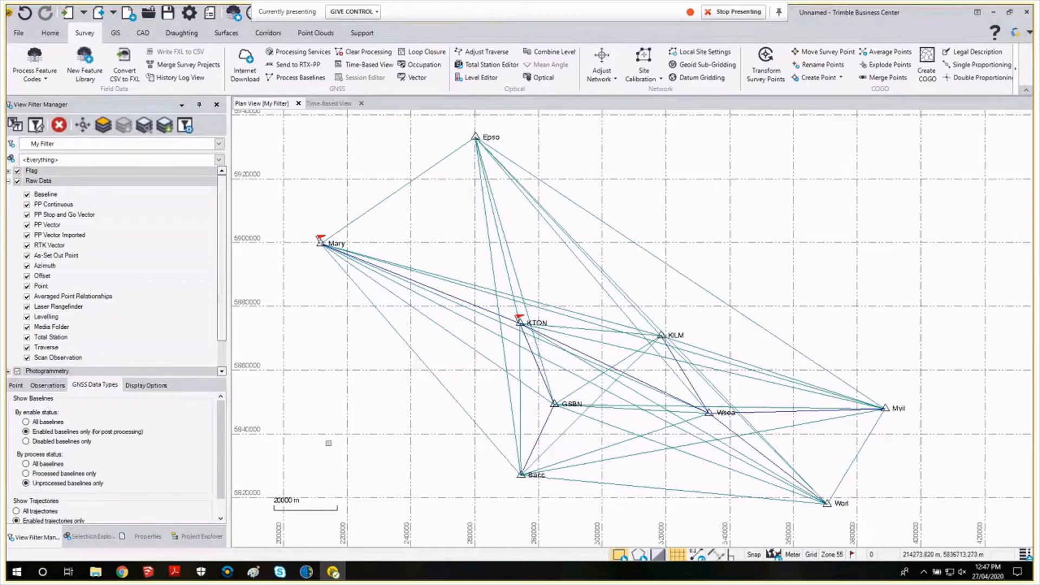
pyautogui.scroll(-1, 328, 430)
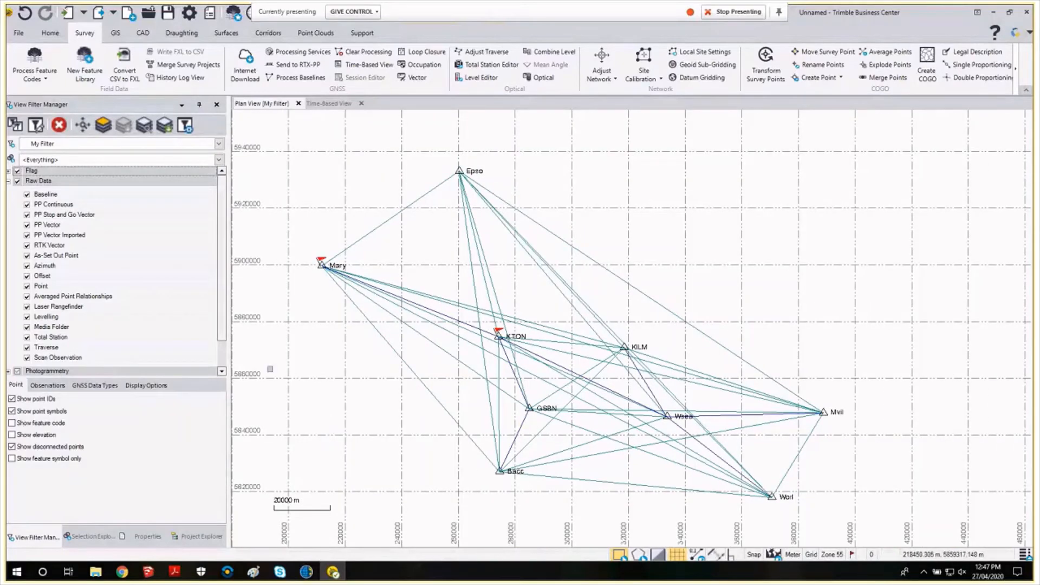
pyautogui.click(27, 225)
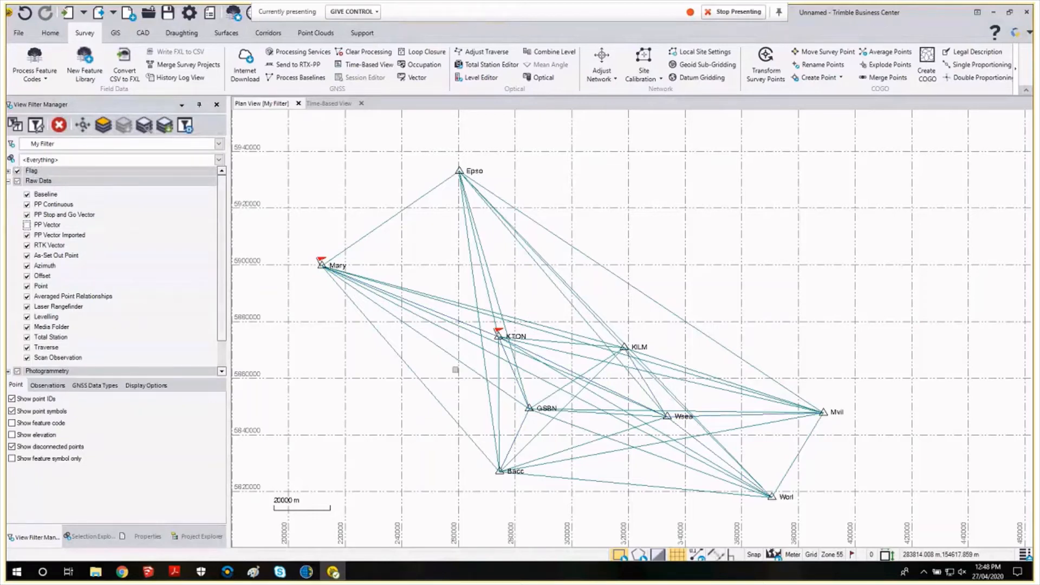
# Delete point Epso together with its baselines from the network.
pyautogui.moveTo(456, 370); pyautogui.dragTo(469, 351, button='middle')
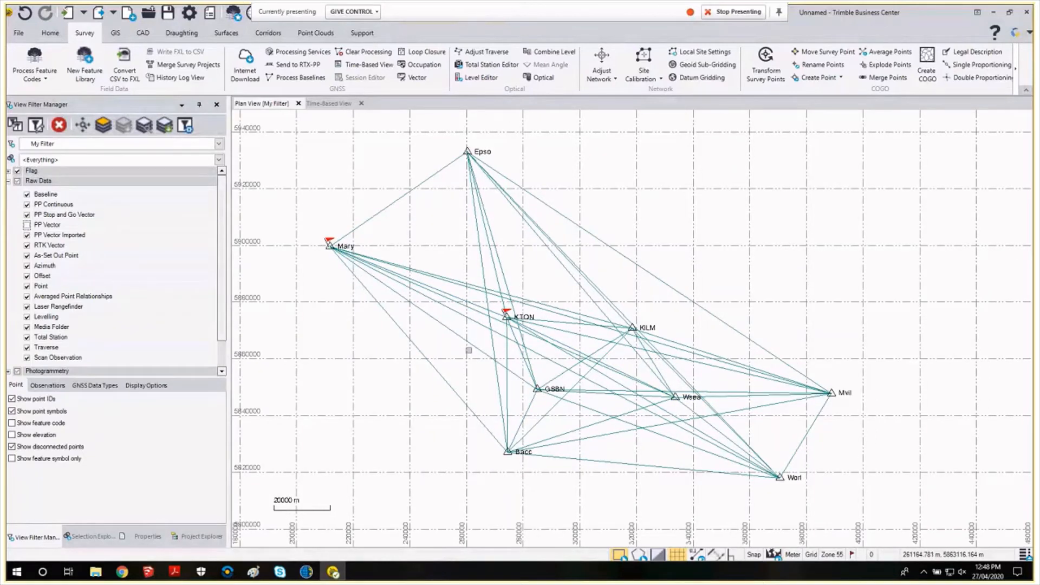
pyautogui.scroll(1, 469, 350)
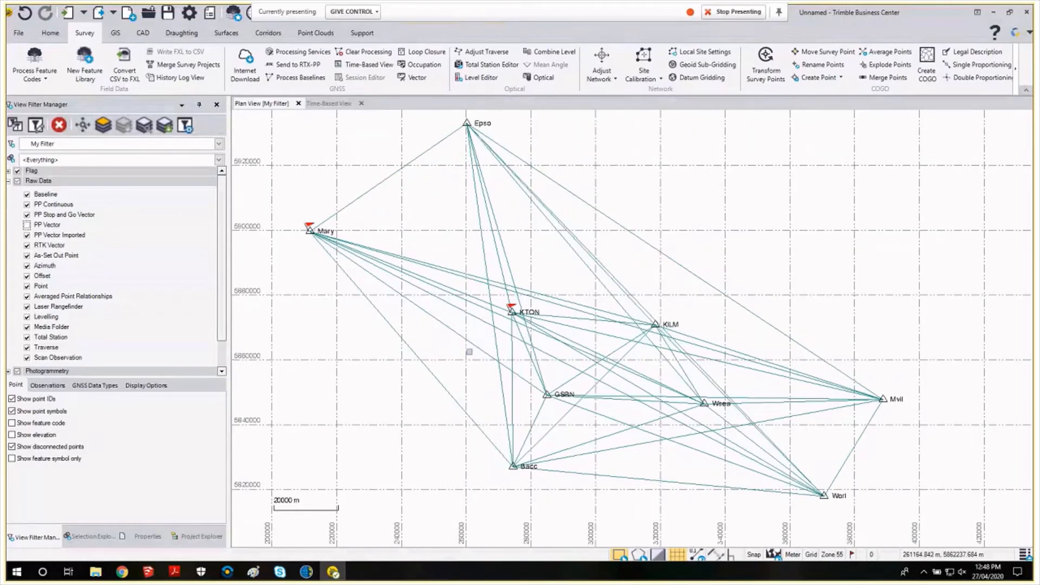
pyautogui.moveTo(516, 333); pyautogui.dragTo(518, 361, button='middle')
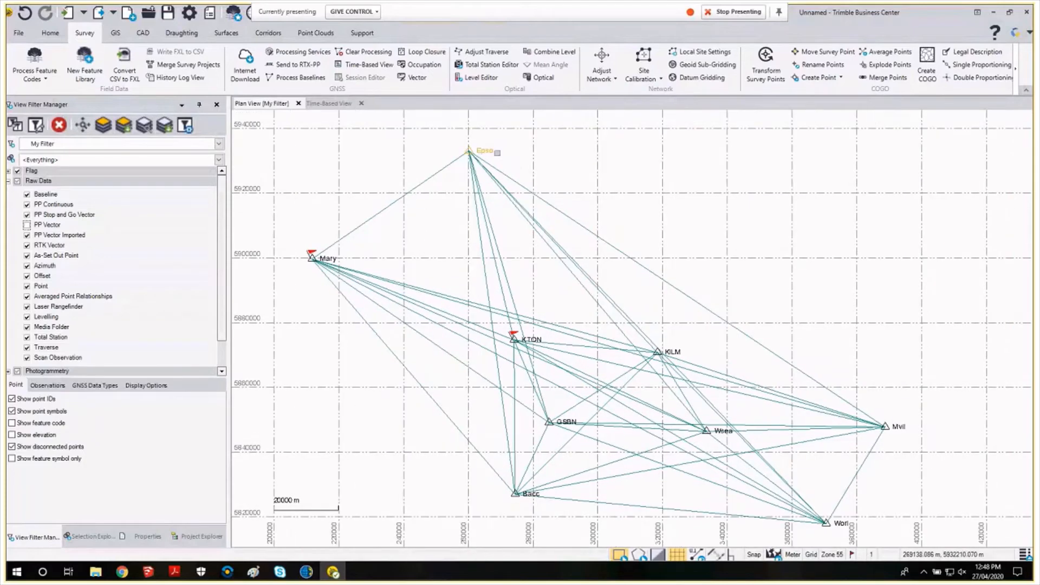
pyautogui.click(496, 153)
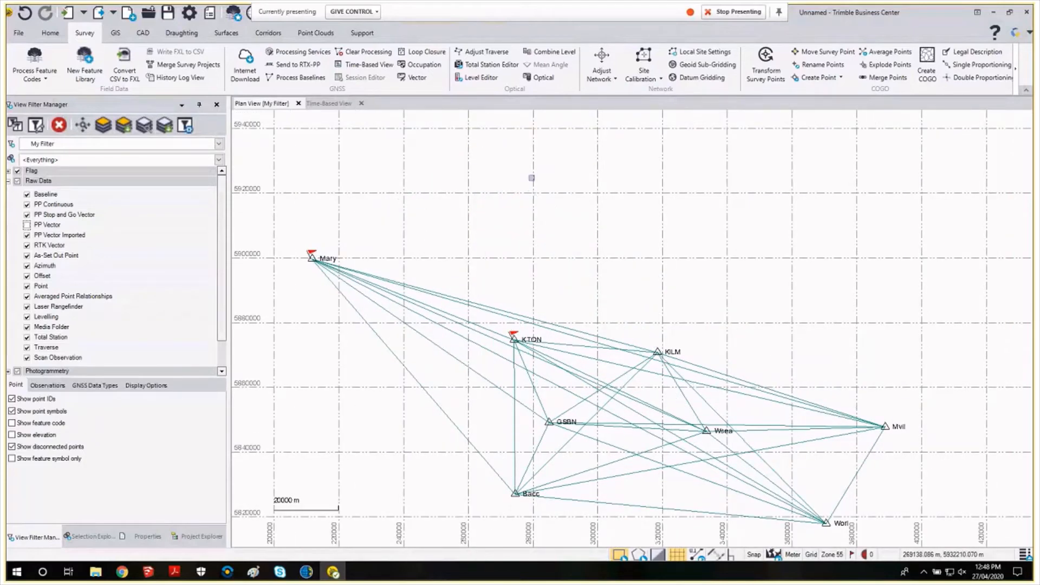
pyautogui.scroll(-1, 547, 220)
pyautogui.scroll(-2, 588, 223)
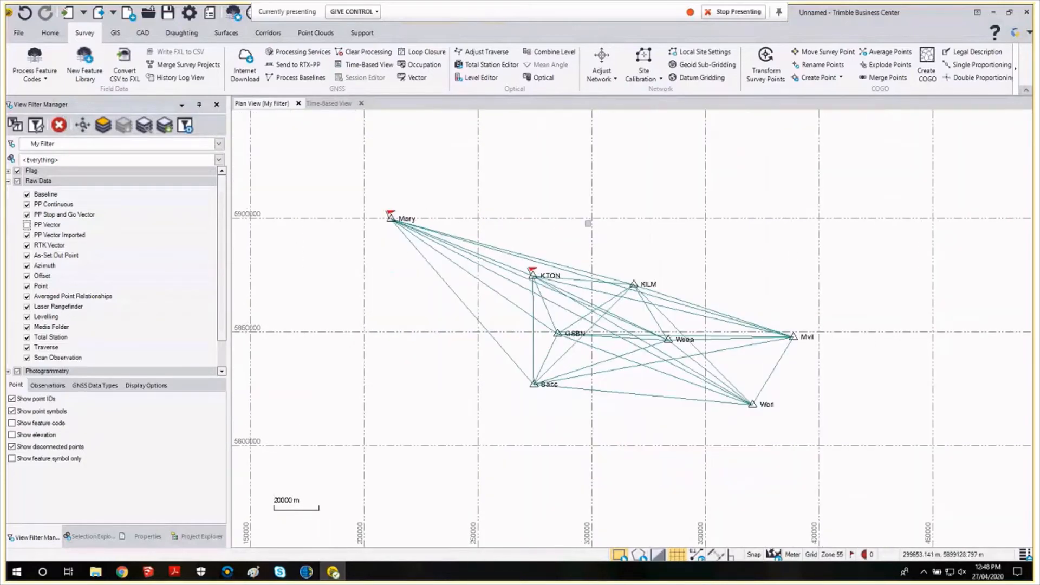
# Review the flag messages for points KTON and Mary in the Flags Window, and close it again.
pyautogui.scroll(3, 588, 223)
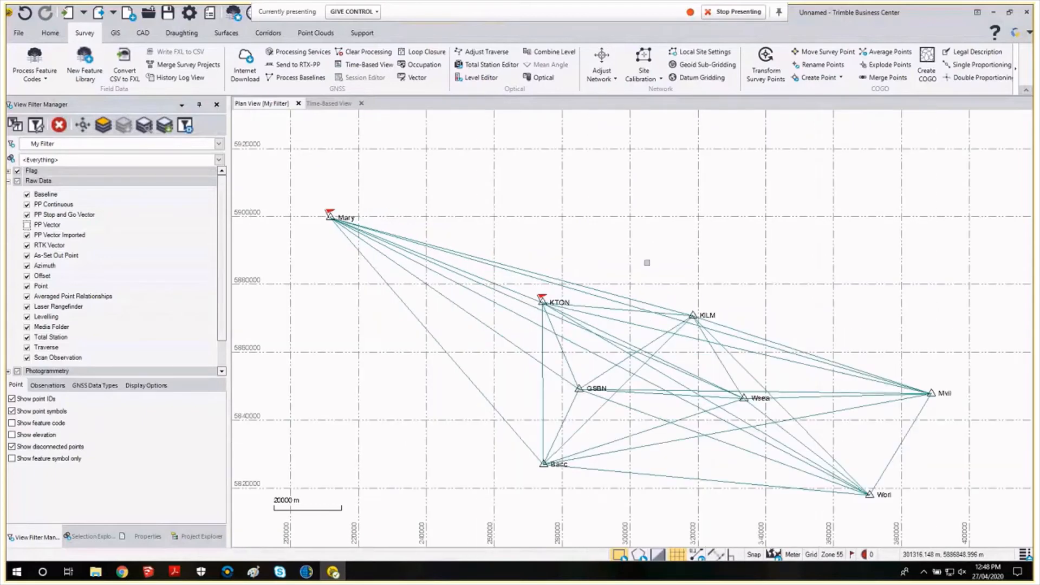
pyautogui.moveTo(646, 263); pyautogui.dragTo(617, 263, button='middle')
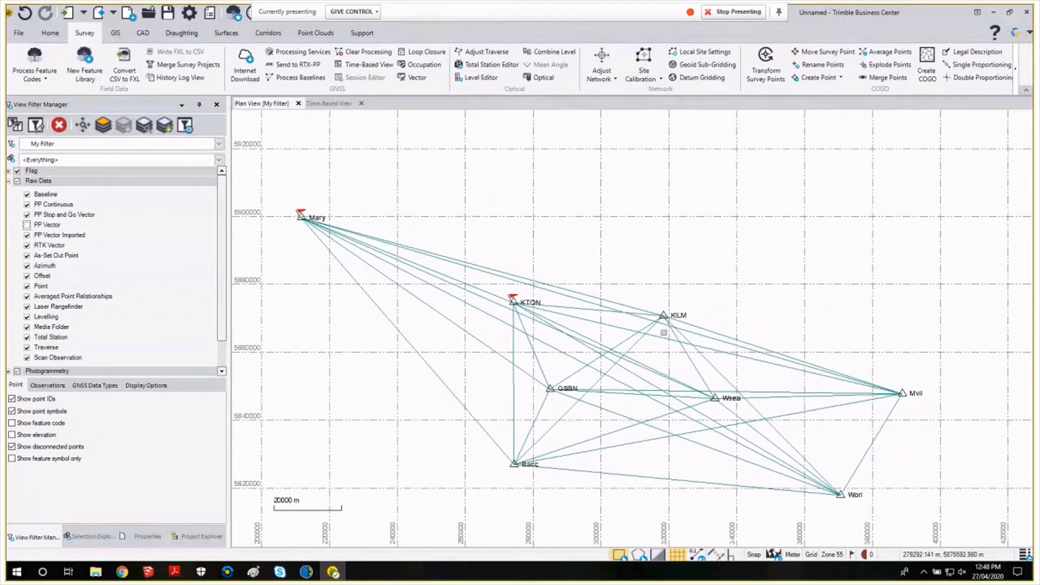
pyautogui.moveTo(663, 332); pyautogui.dragTo(671, 310, button='middle')
pyautogui.click(688, 290)
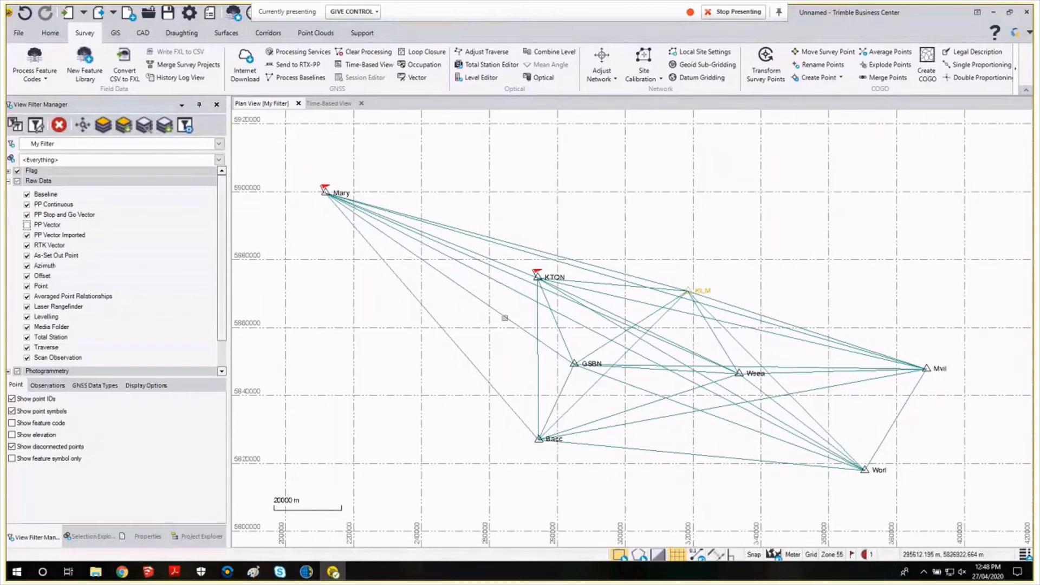
pyautogui.moveTo(584, 261); pyautogui.dragTo(570, 217, button='middle')
pyautogui.scroll(1, 565, 280)
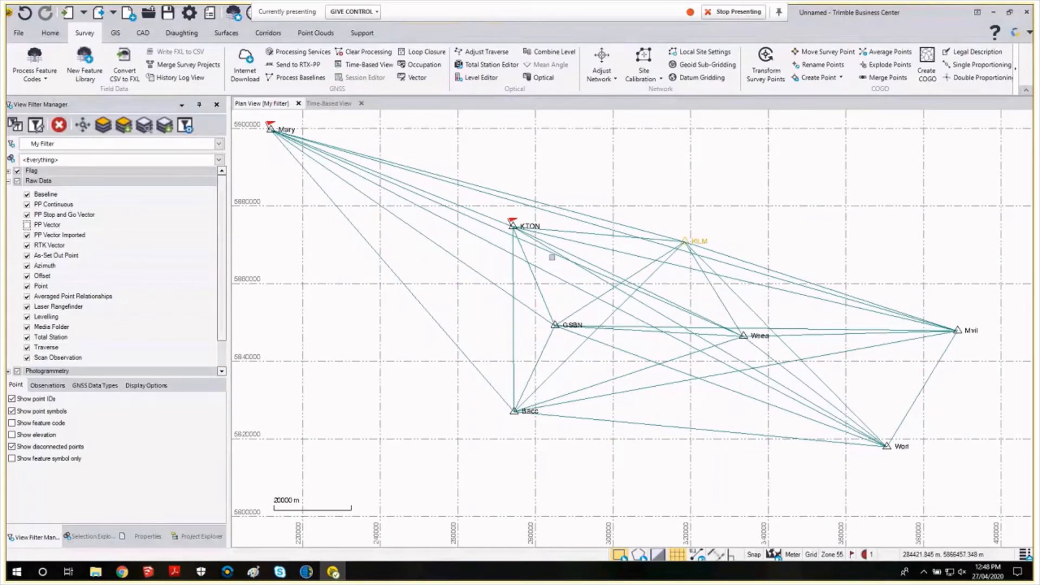
pyautogui.moveTo(552, 256); pyautogui.dragTo(555, 274, button='middle')
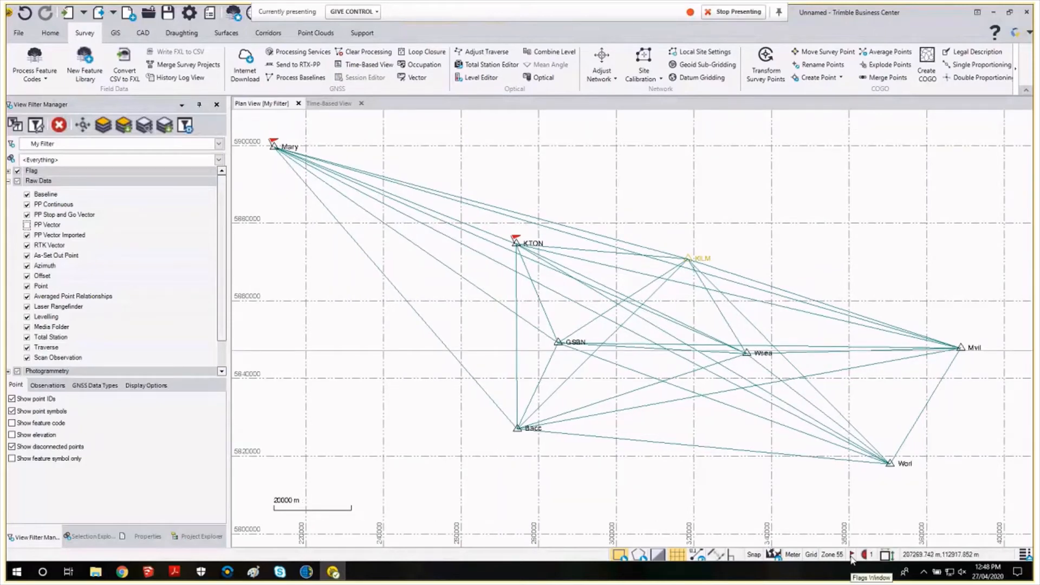
pyautogui.click(852, 555)
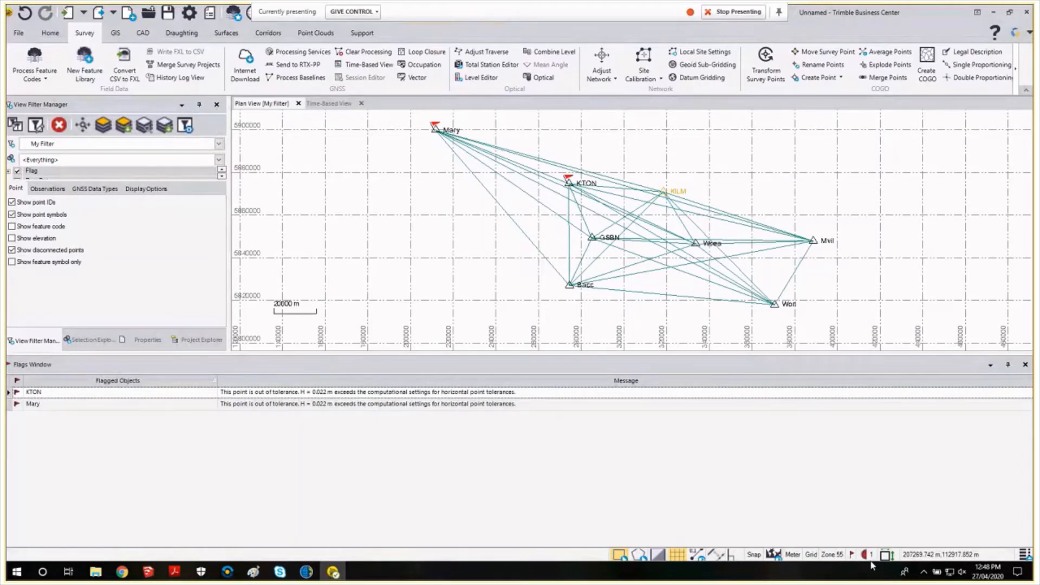
pyautogui.click(850, 556)
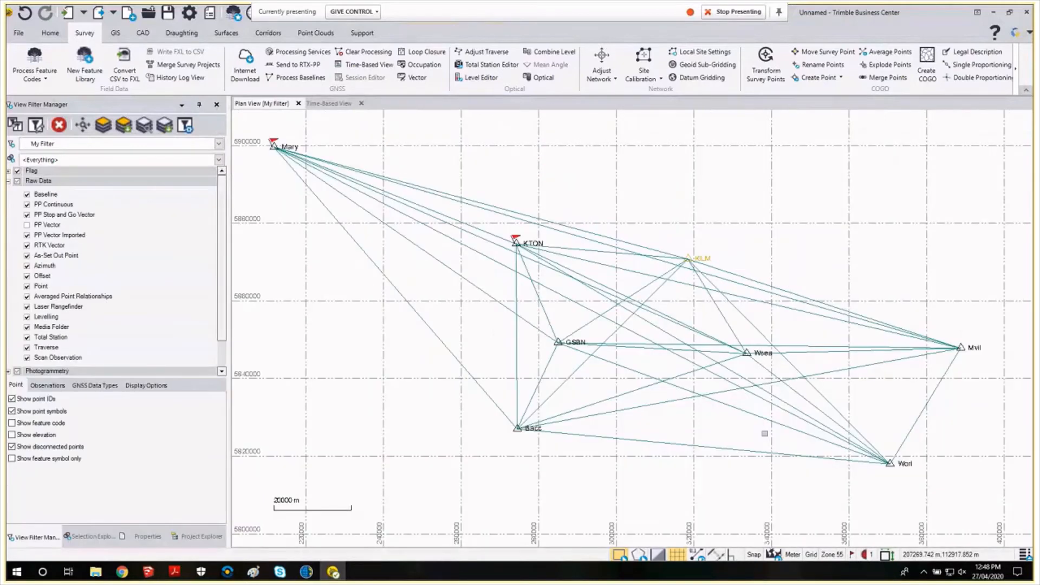
# Consult the Session 1 and Session 2 baseline diagram in the Importing and processing GNSS data PDF, and return to Trimble Business Center.
pyautogui.moveTo(693, 395); pyautogui.dragTo(698, 403, button='middle')
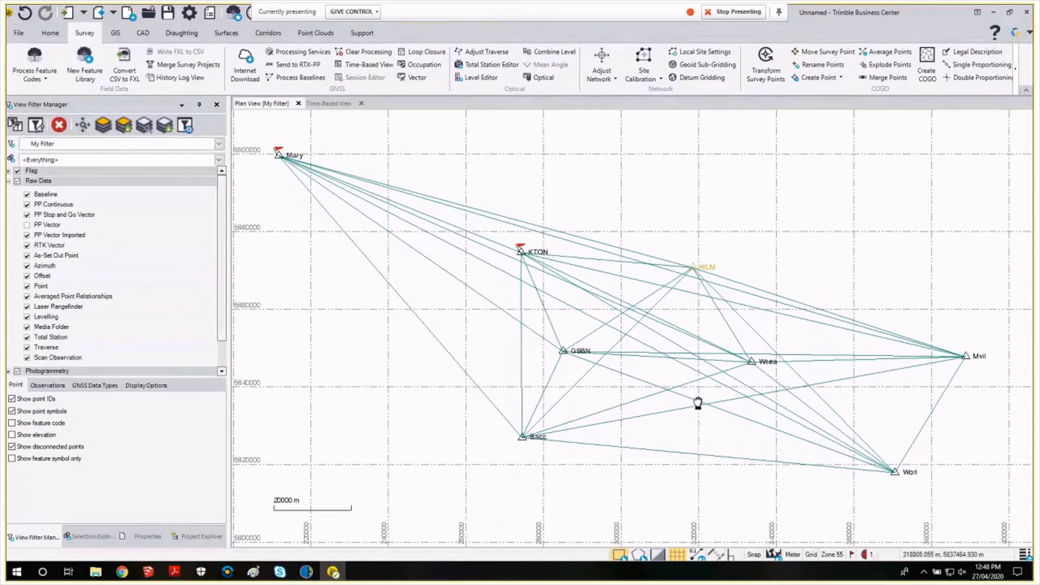
pyautogui.scroll(-1, 698, 403)
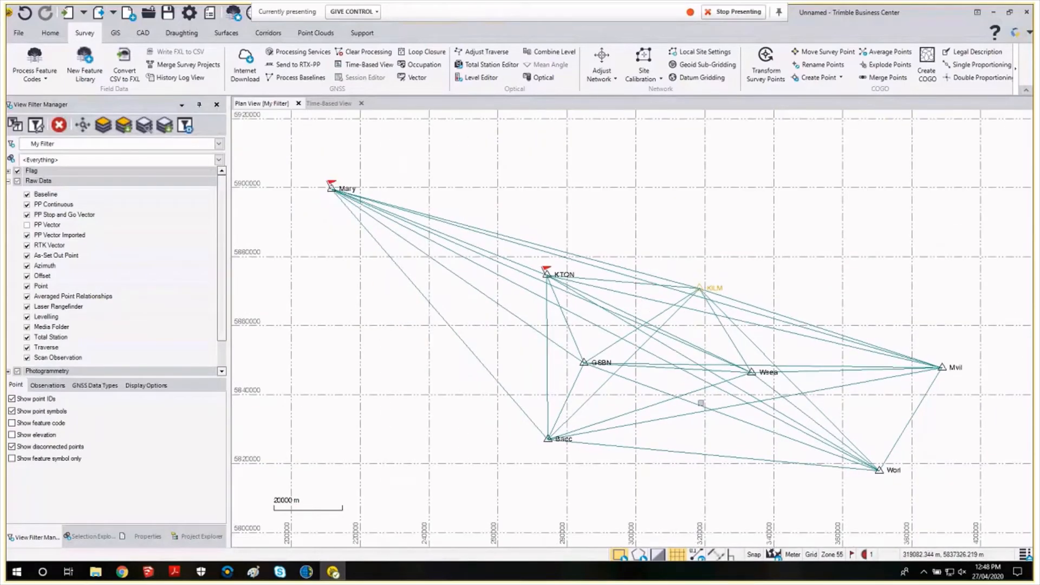
pyautogui.moveTo(701, 404); pyautogui.dragTo(676, 398, button='middle')
pyautogui.moveTo(172, 576)
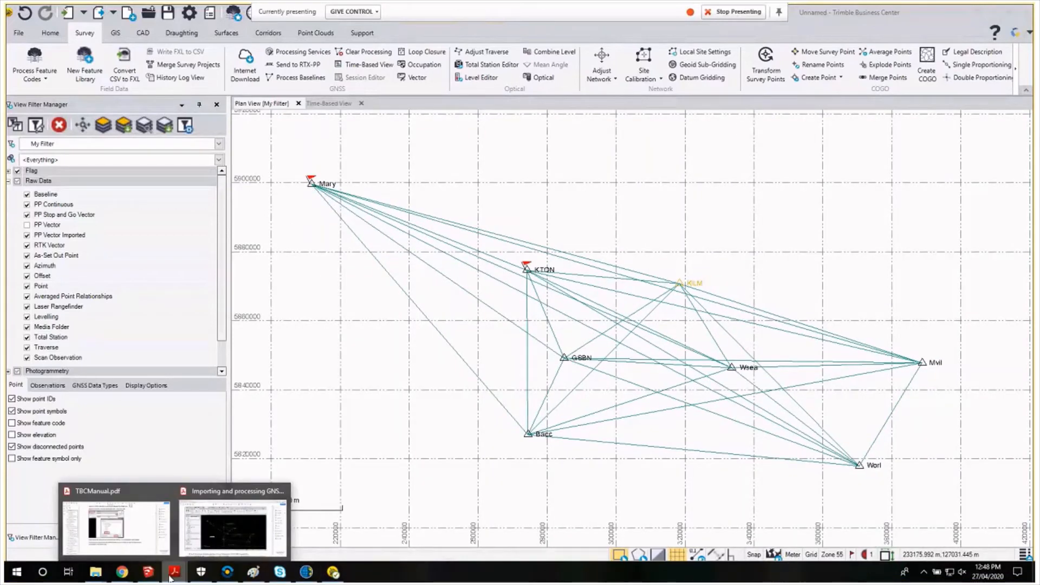
pyautogui.click(233, 522)
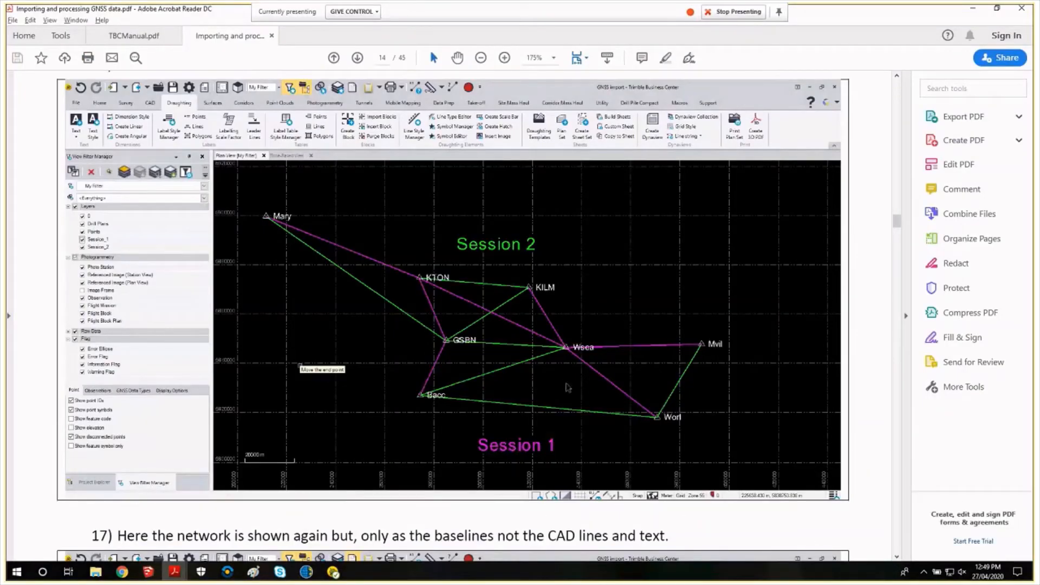
pyautogui.hotkey('alt', 'Tab')
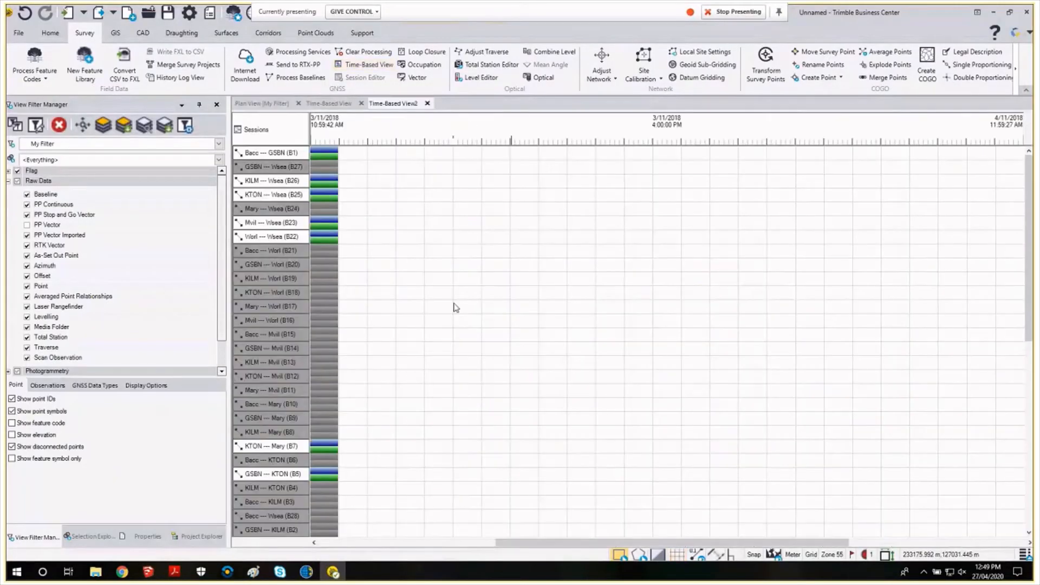
# Examine the Session 1 and Session 2 baselines and their enabled status in a new time-based view, and close that view.
pyautogui.scroll(-10, 455, 307)
pyautogui.scroll(5, 455, 307)
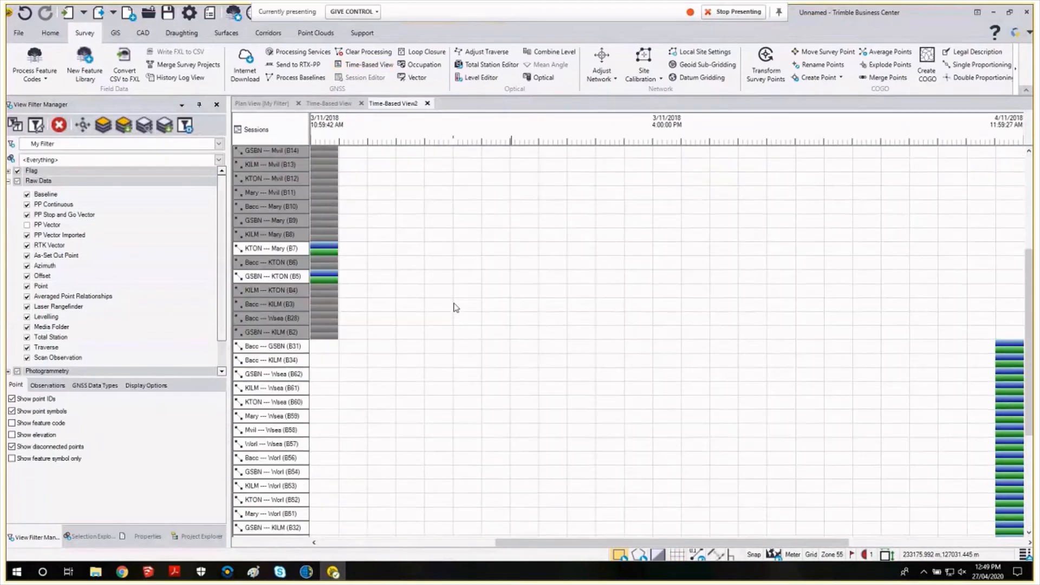
pyautogui.scroll(5, 455, 307)
pyautogui.scroll(-10, 395, 233)
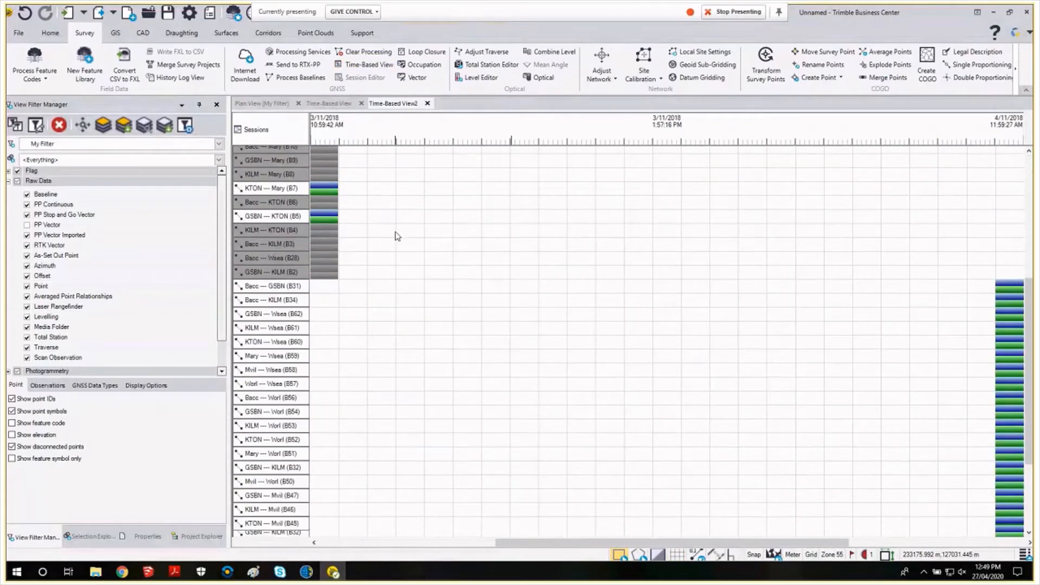
pyautogui.scroll(10, 351, 433)
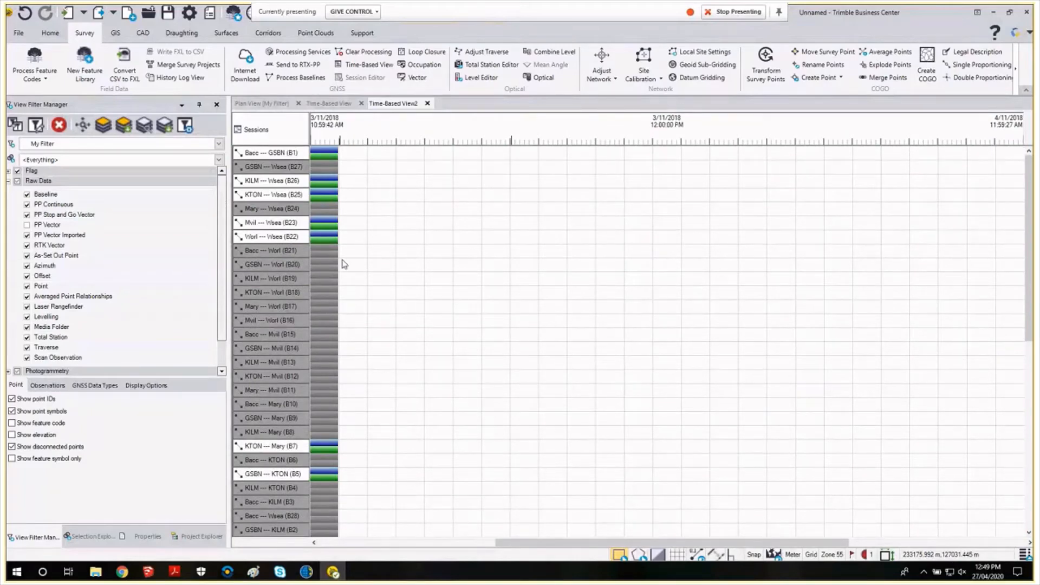
pyautogui.scroll(-5, 412, 400)
pyautogui.scroll(-5, 429, 393)
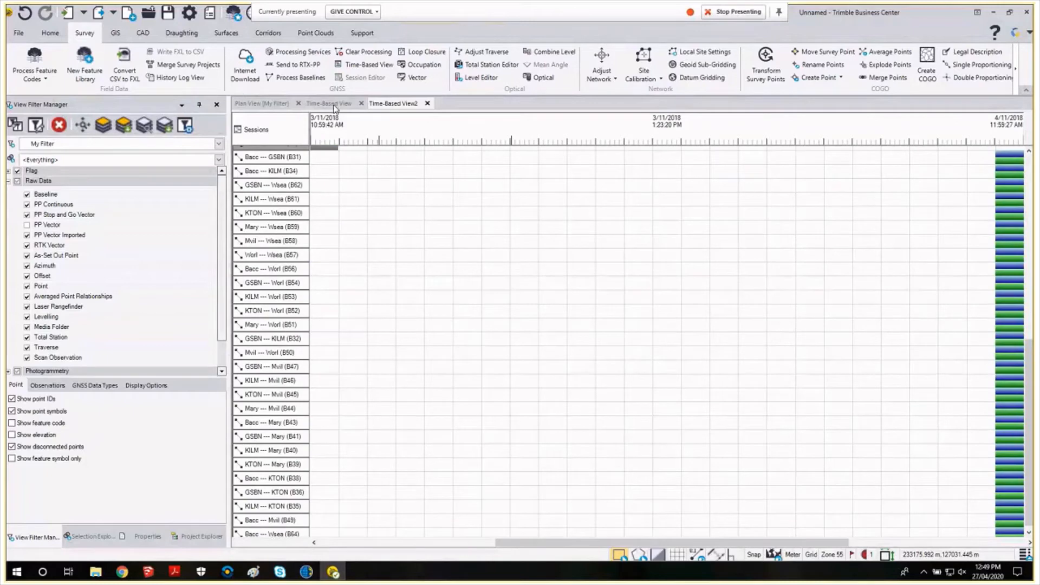
pyautogui.click(427, 104)
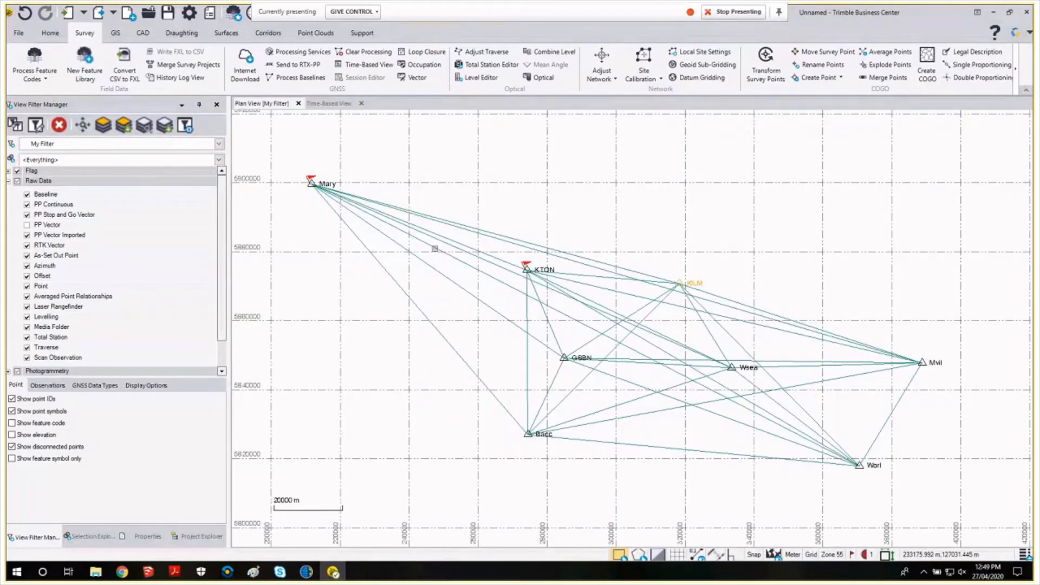
# Disable the Mary–KILM and Mary–Mvil baselines along the northern edge of the network.
pyautogui.scroll(-1, 559, 309)
pyautogui.moveTo(559, 309)
pyautogui.mouseDown(button='middle')
pyautogui.moveTo(609, 335)
pyautogui.moveTo(564, 311)
pyautogui.mouseUp(button='middle')
pyautogui.scroll(1, 563, 311)
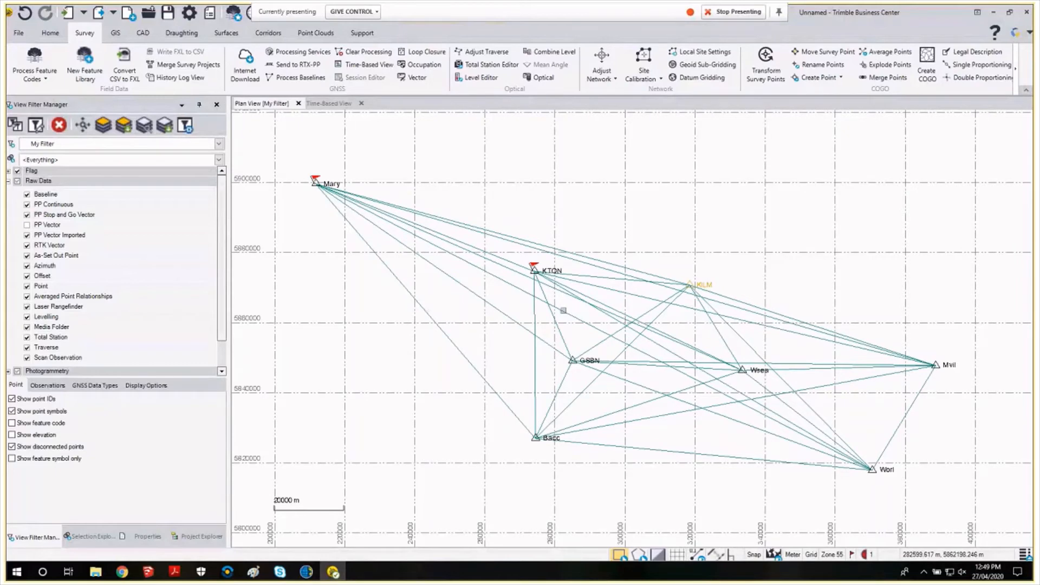
pyautogui.scroll(1, 563, 311)
pyautogui.rightClick(550, 248)
pyautogui.click(867, 328)
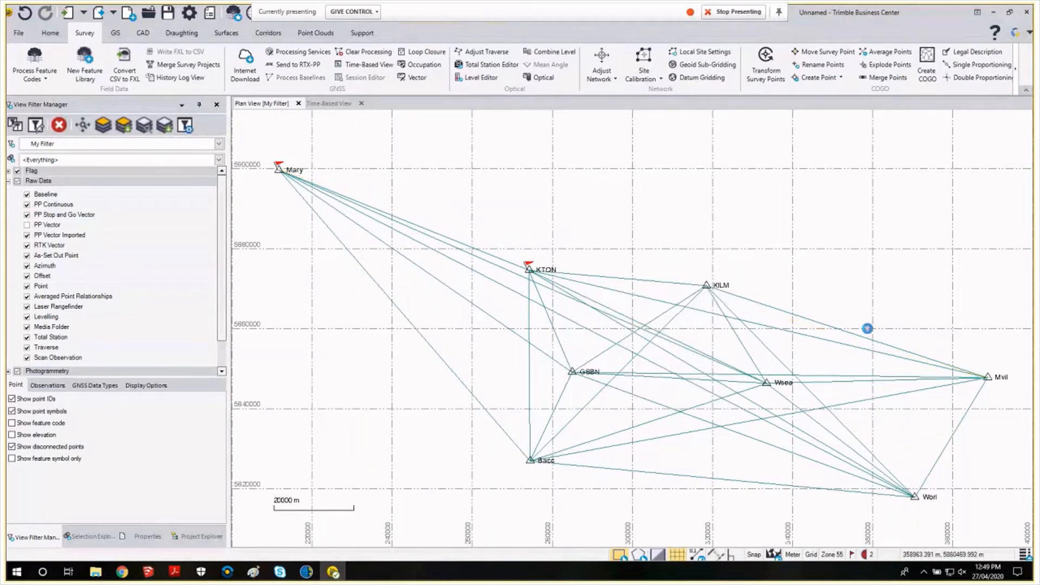
# Disable every remaining Mvil baseline except the one to Worl, and disable the KILM–Worl baseline as well.
pyautogui.rightClick(861, 341)
pyautogui.click(899, 448)
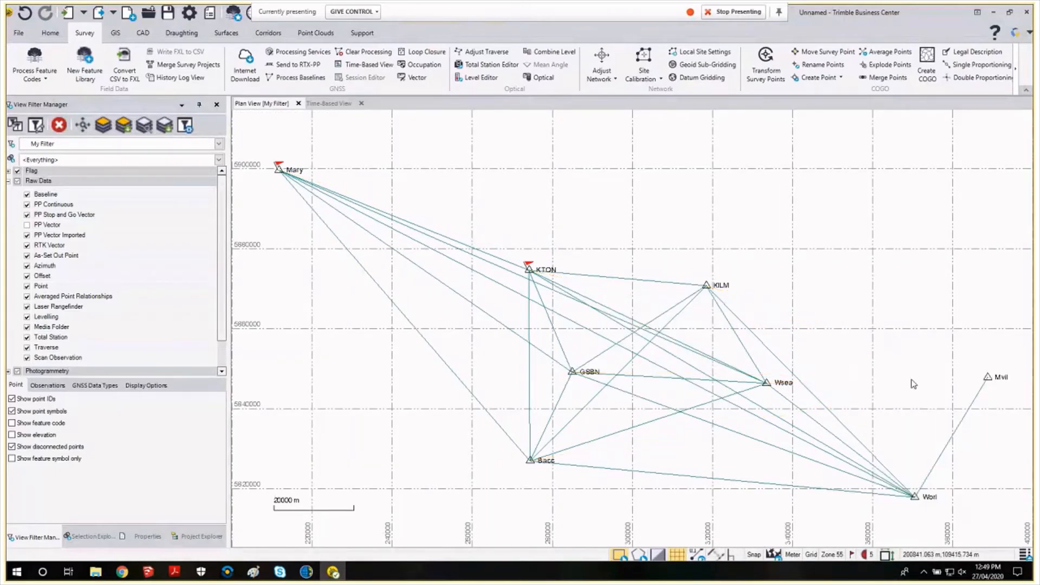
pyautogui.moveTo(913, 384); pyautogui.dragTo(924, 335, button='middle')
pyautogui.rightClick(828, 349)
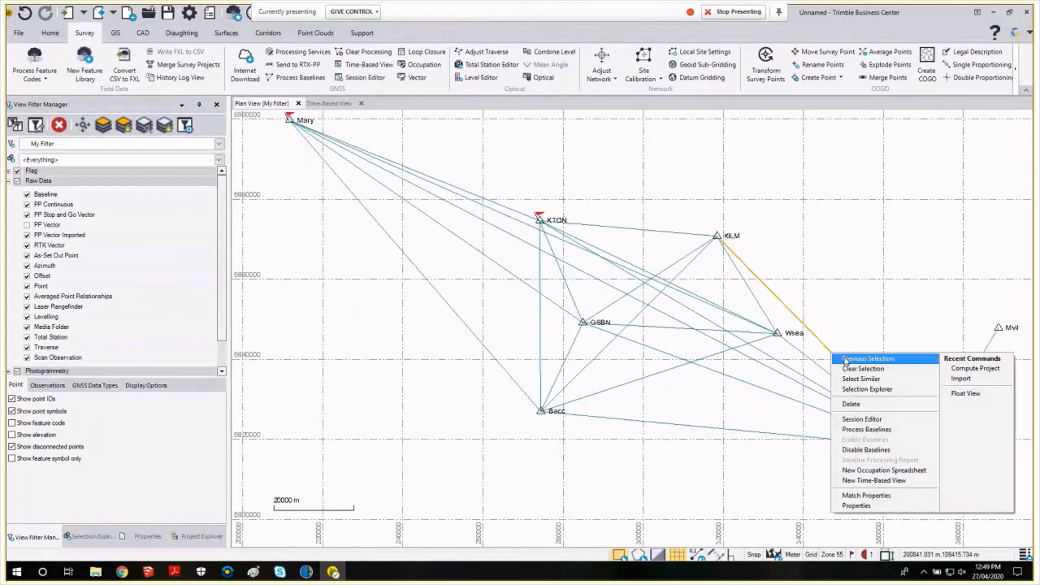
pyautogui.click(850, 449)
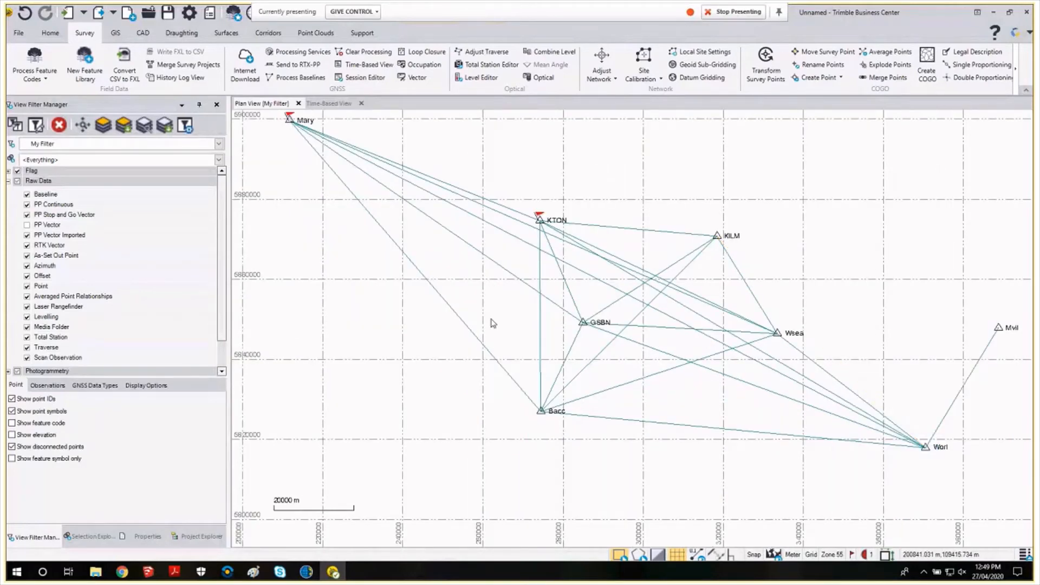
# Disable the baselines from Mary to KTON, Wsea, Worl and Bacc, leaving only Mary–GSBN enabled.
pyautogui.scroll(-1, 493, 324)
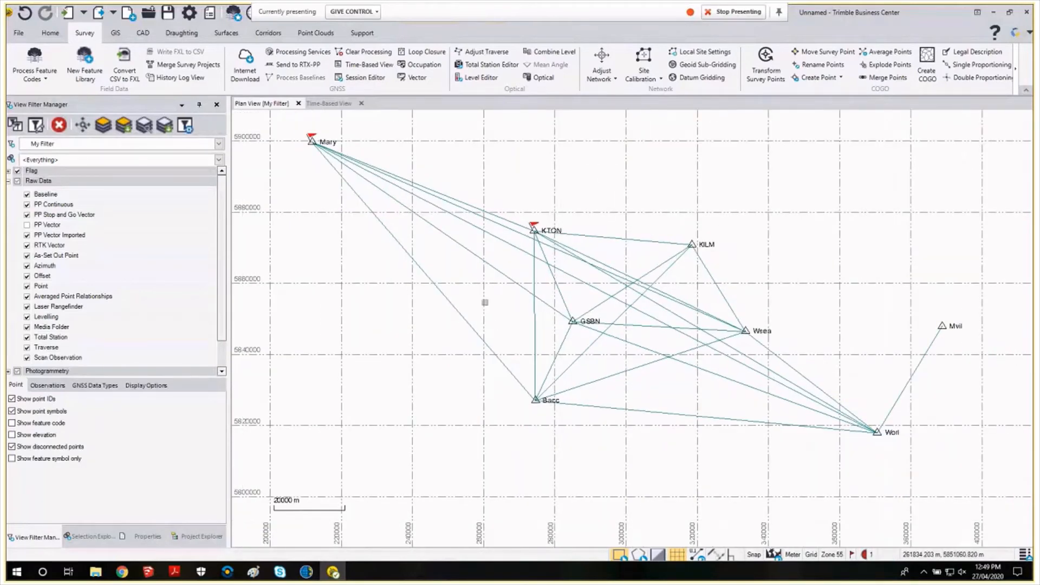
pyautogui.moveTo(485, 302); pyautogui.dragTo(506, 349, button='middle')
pyautogui.moveTo(534, 304); pyautogui.dragTo(511, 253)
pyautogui.rightClick(517, 267)
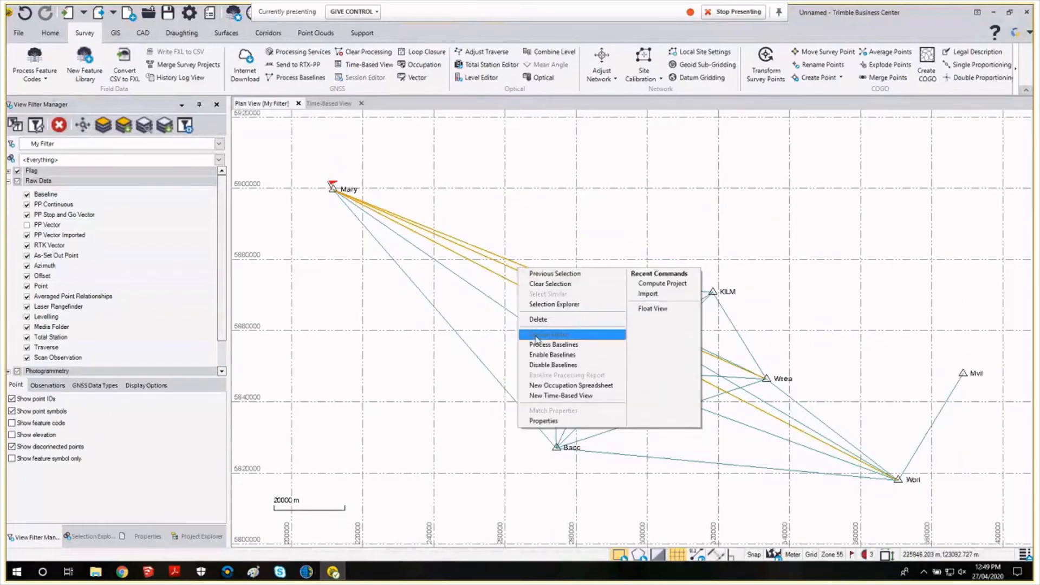
pyautogui.click(540, 365)
pyautogui.moveTo(500, 404); pyautogui.dragTo(467, 350)
pyautogui.rightClick(478, 355)
pyautogui.click(497, 453)
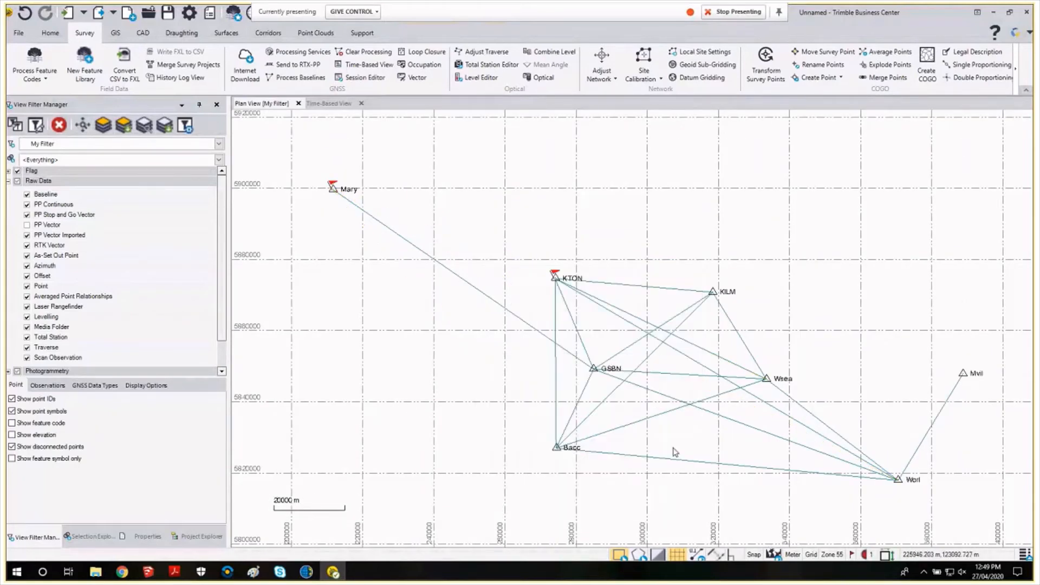
# Disable the KTON–Wsea, KTON–Worl and GSBN–Worl baselines crossing the middle of the network.
pyautogui.moveTo(697, 441); pyautogui.dragTo(617, 404, button='middle')
pyautogui.scroll(1, 643, 426)
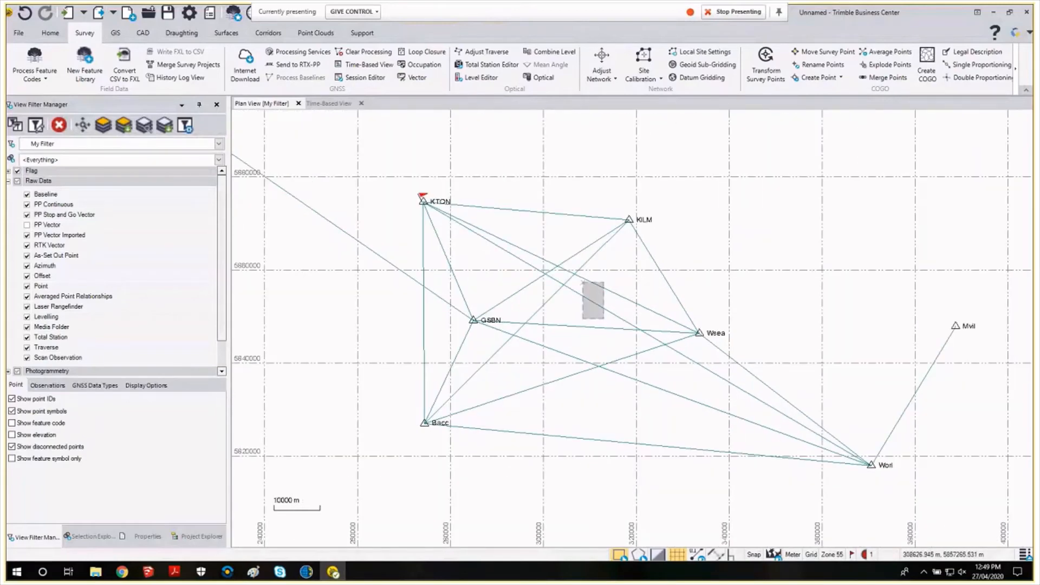
pyautogui.moveTo(583, 282); pyautogui.dragTo(583, 281)
pyautogui.rightClick(607, 303)
pyautogui.click(645, 383)
pyautogui.moveTo(681, 430); pyautogui.dragTo(651, 387)
pyautogui.rightClick(675, 396)
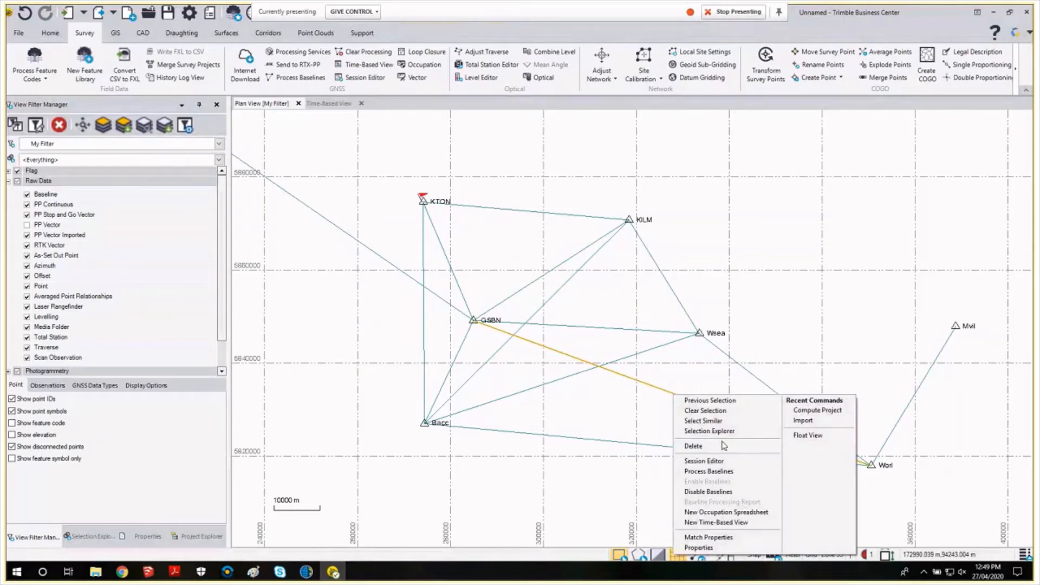
pyautogui.click(715, 491)
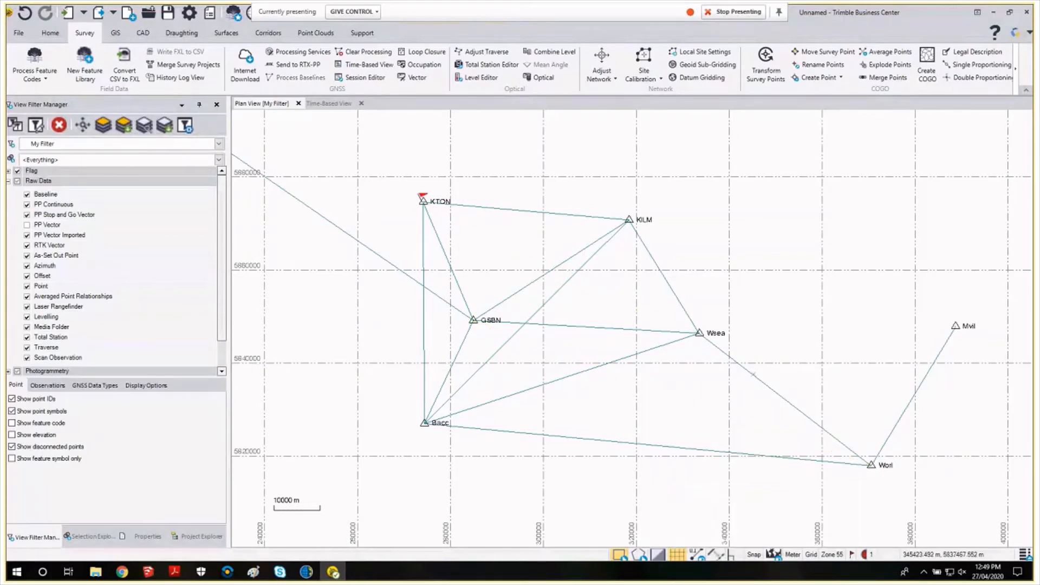
# Disable the Wsea–Worl, KILM–Wsea and Bacc–KTON baselines together.
pyautogui.click(753, 373)
pyautogui.keyDown('ctrl'); pyautogui.click(671, 291); pyautogui.keyUp('ctrl')
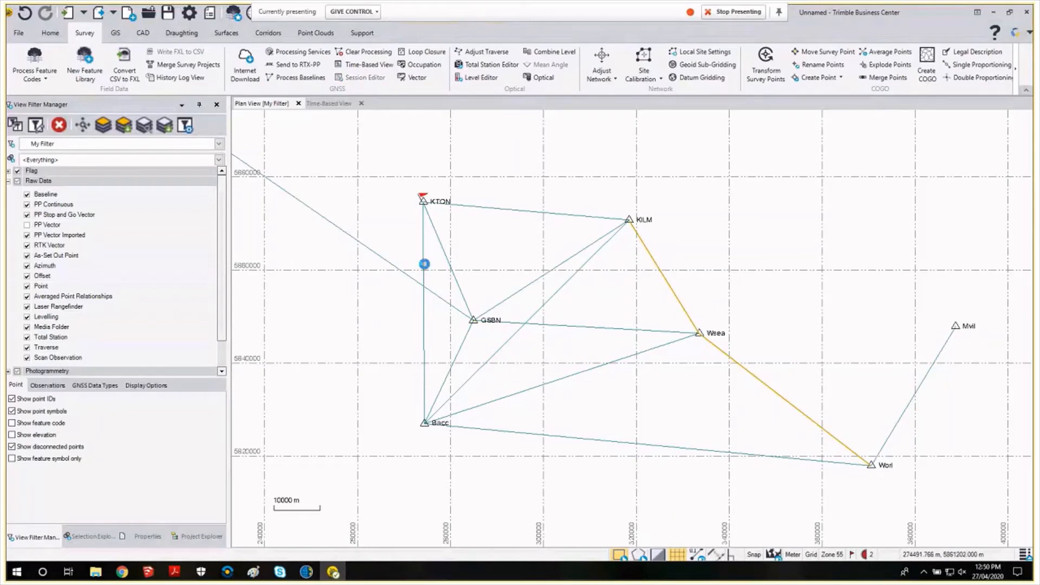
pyautogui.keyDown('ctrl'); pyautogui.click(425, 264); pyautogui.keyUp('ctrl')
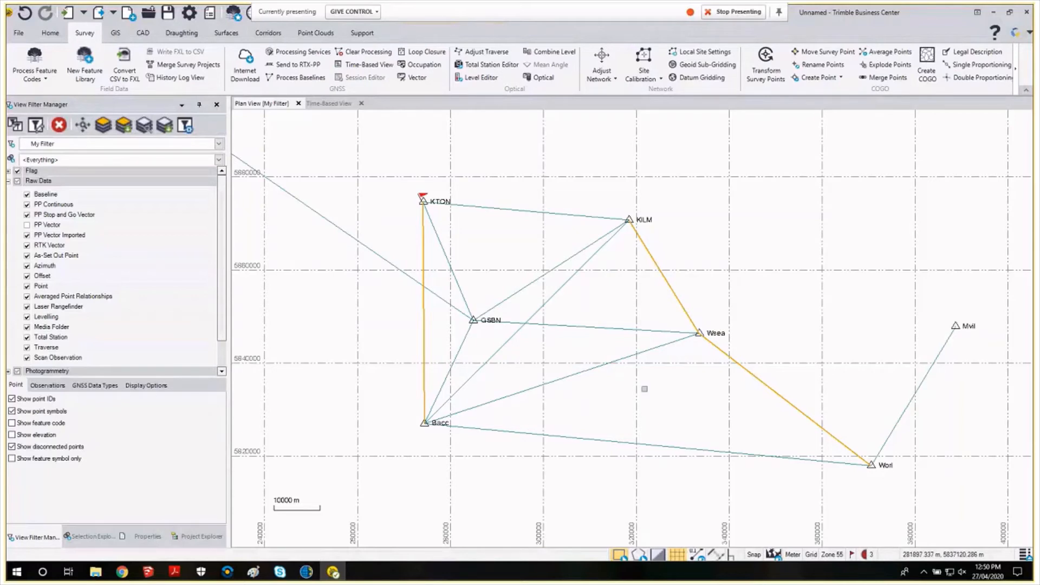
pyautogui.rightClick(753, 373)
pyautogui.click(807, 473)
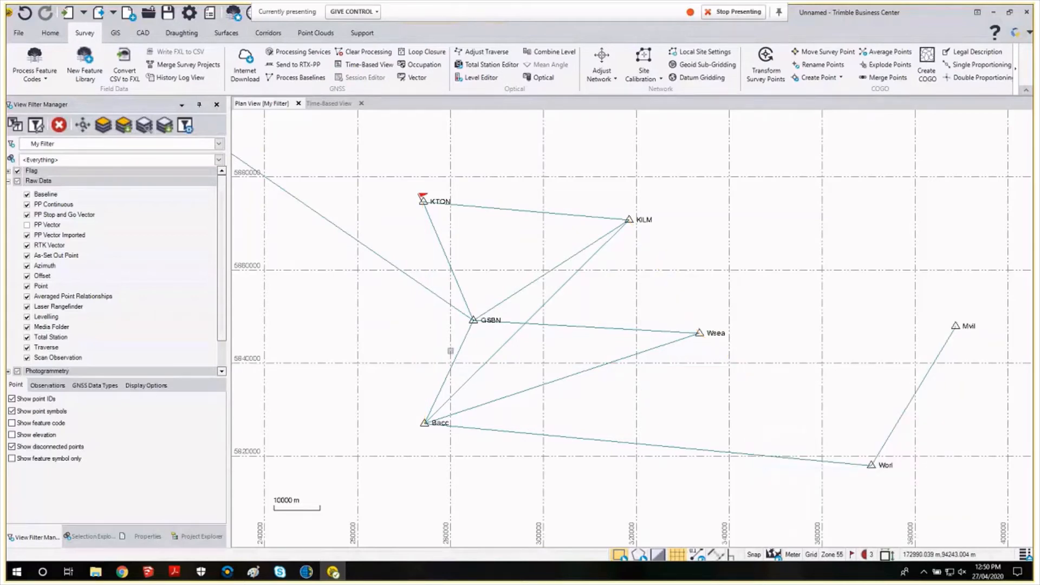
# Disable the Bacc–KILM, KTON–GSBN and GSBN–Bacc baselines one after another.
pyautogui.click(539, 309)
pyautogui.rightClick(541, 310)
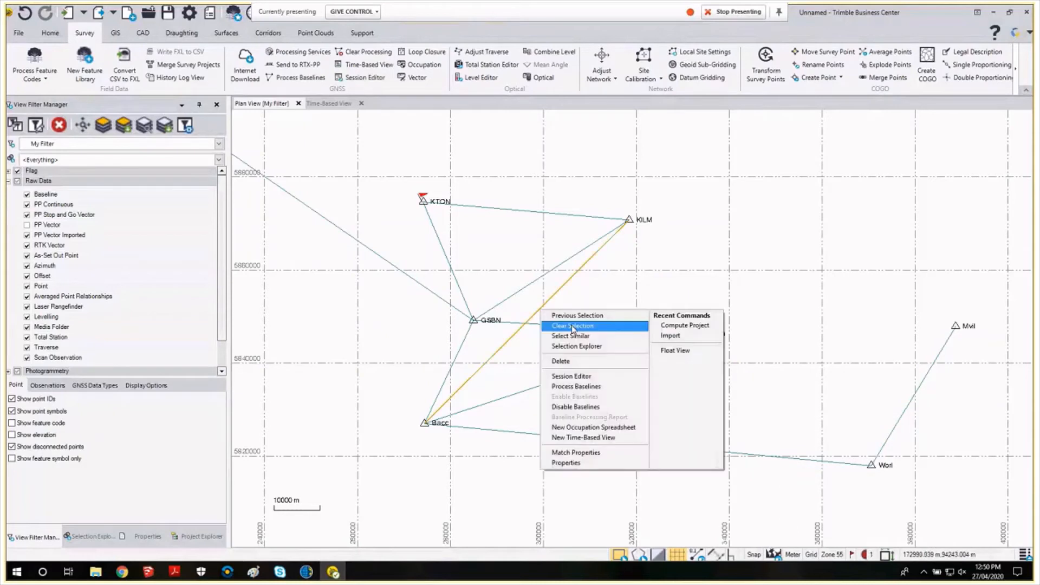
pyautogui.click(580, 390)
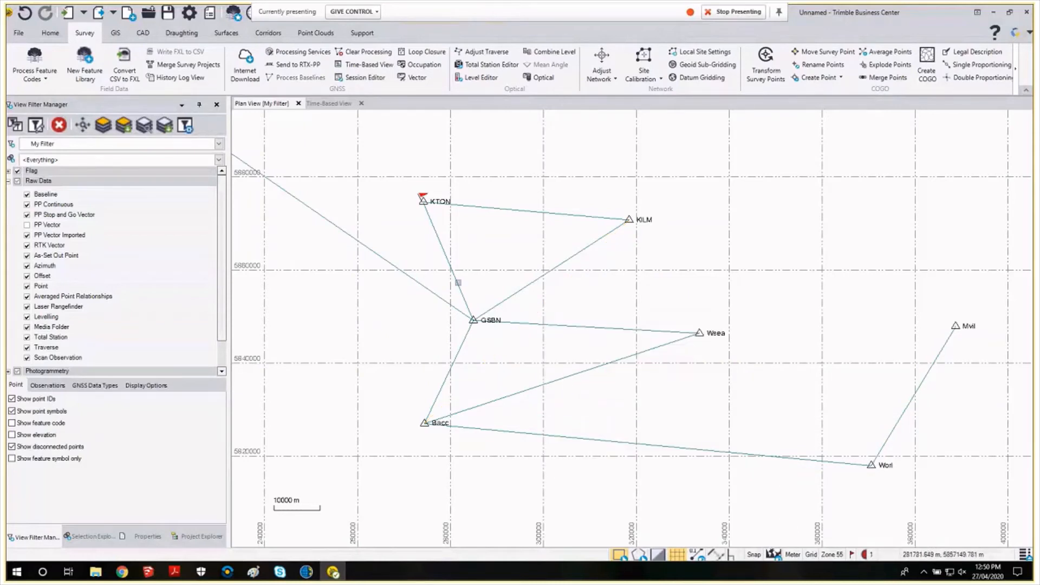
pyautogui.rightClick(458, 282)
pyautogui.click(477, 376)
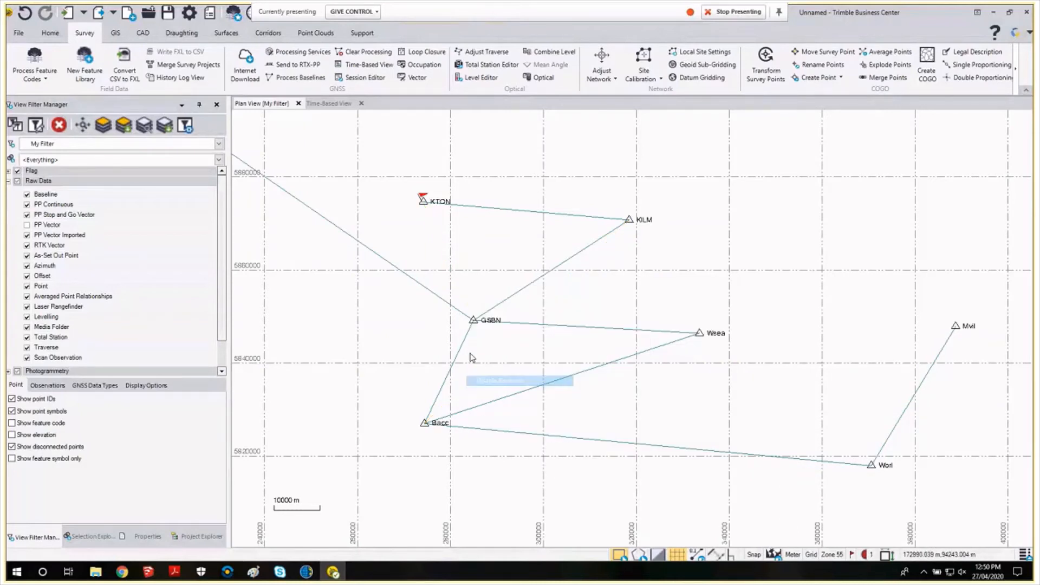
pyautogui.rightClick(455, 356)
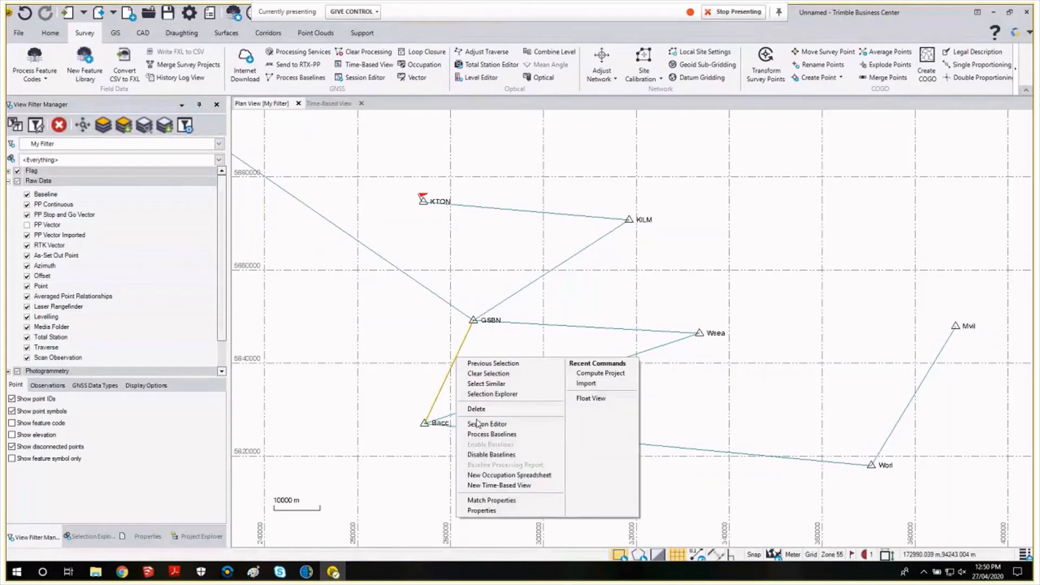
pyautogui.click(476, 455)
pyautogui.moveTo(610, 382); pyautogui.dragTo(676, 367, button='middle')
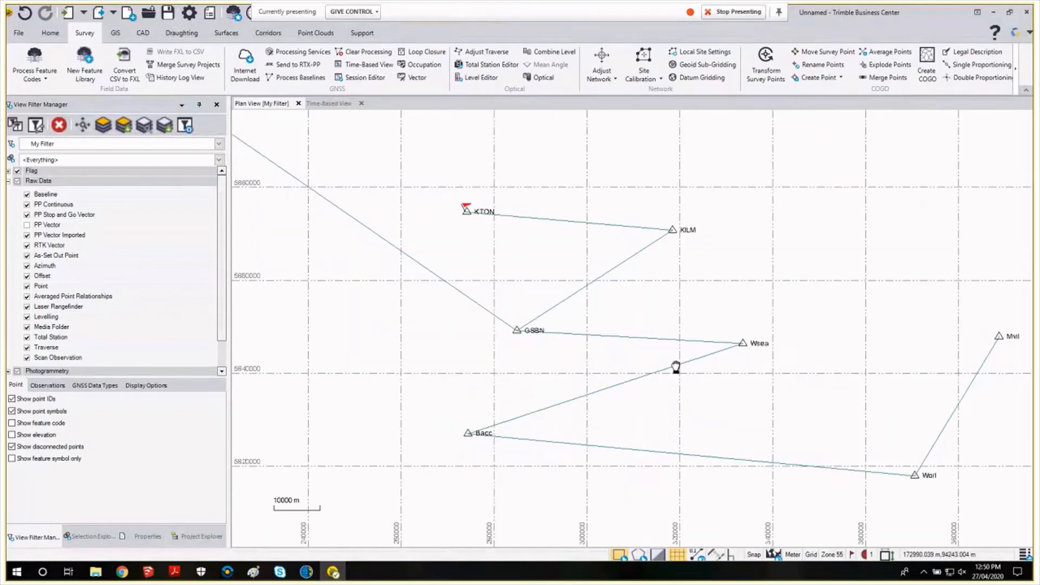
pyautogui.scroll(-1, 676, 367)
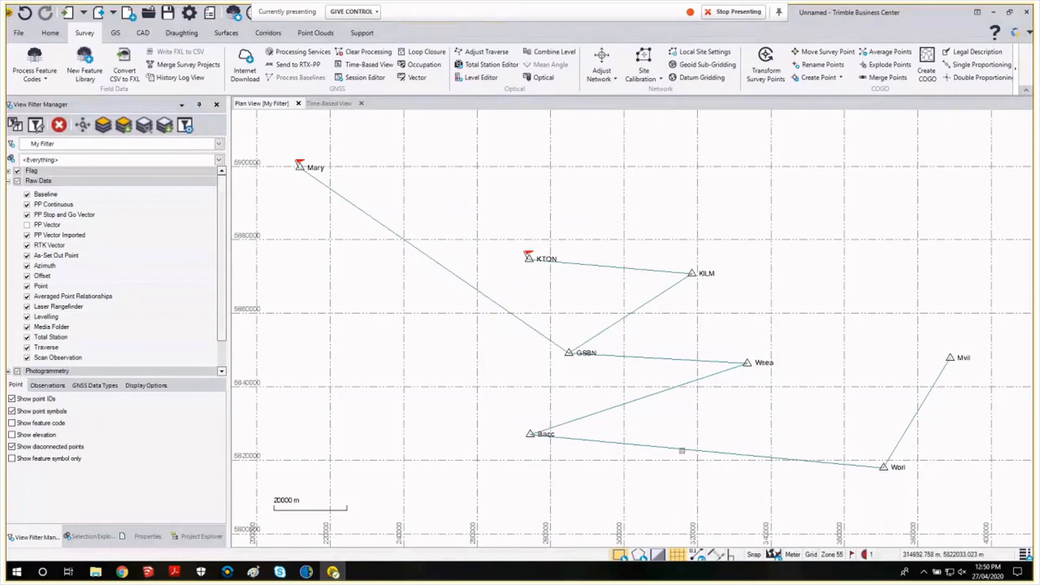
pyautogui.scroll(-1, 800, 317)
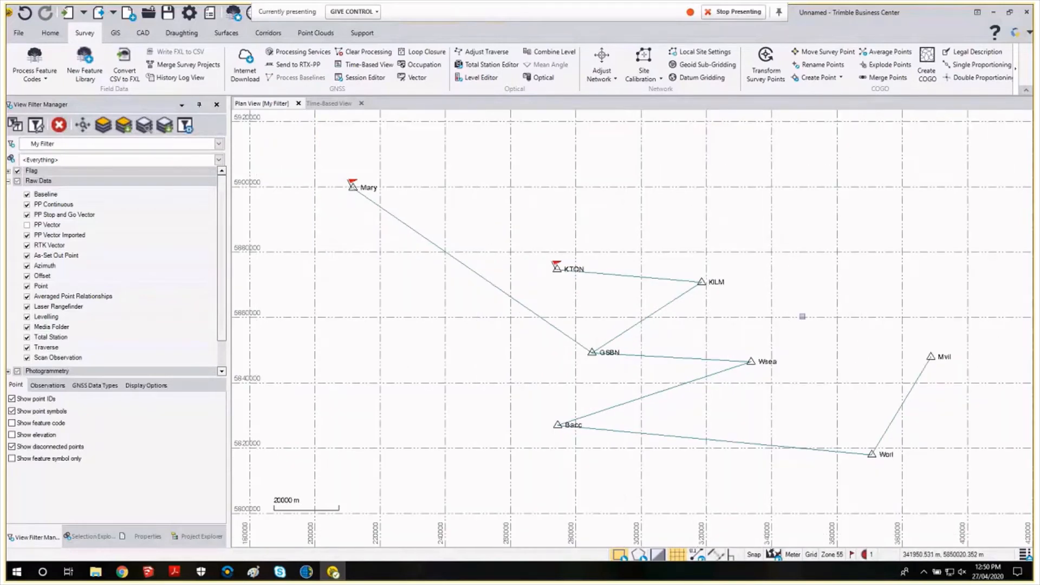
pyautogui.moveTo(799, 316); pyautogui.dragTo(789, 307, button='middle')
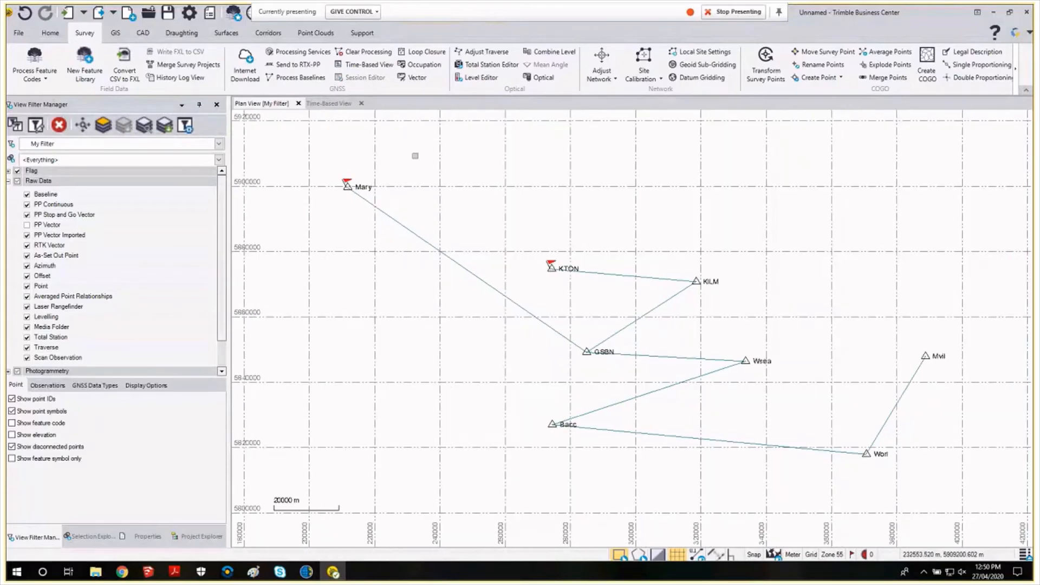
# Check which baselines are enabled or disabled in the Time-Based View, and return to the Plan View to examine the remaining network.
pyautogui.click(317, 103)
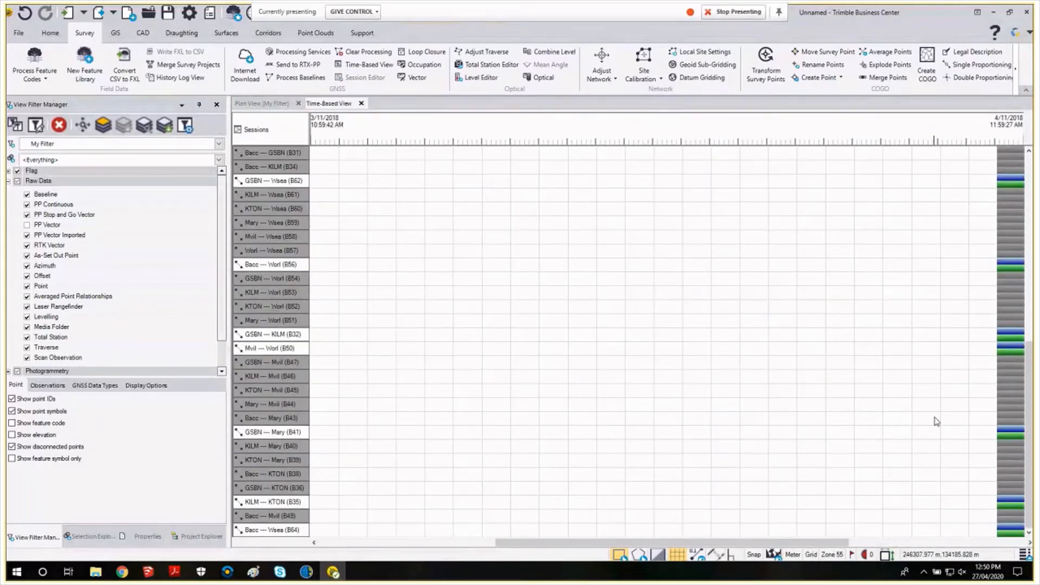
pyautogui.scroll(2, 999, 256)
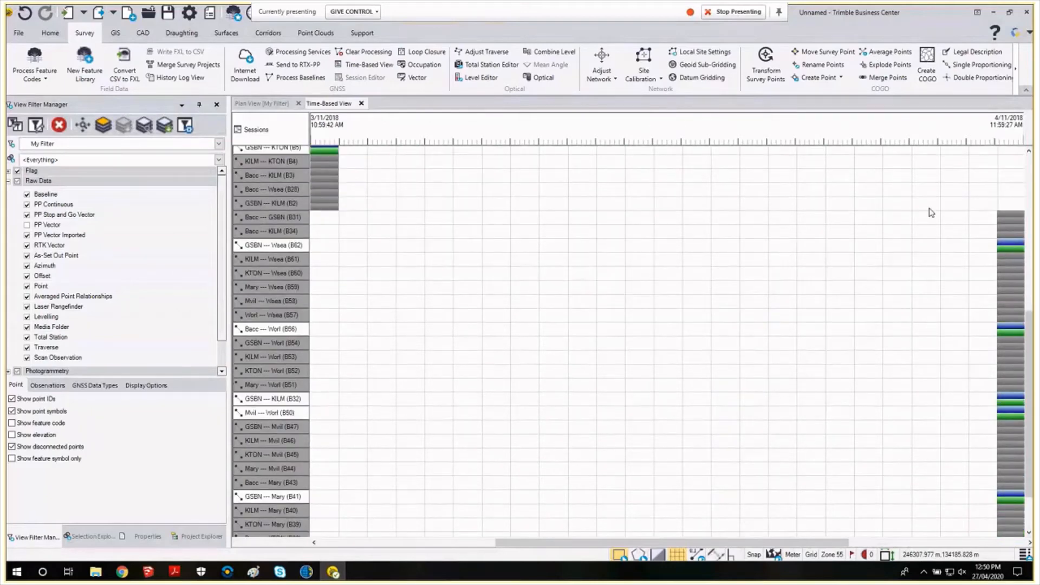
pyautogui.scroll(8, 558, 309)
pyautogui.click(263, 103)
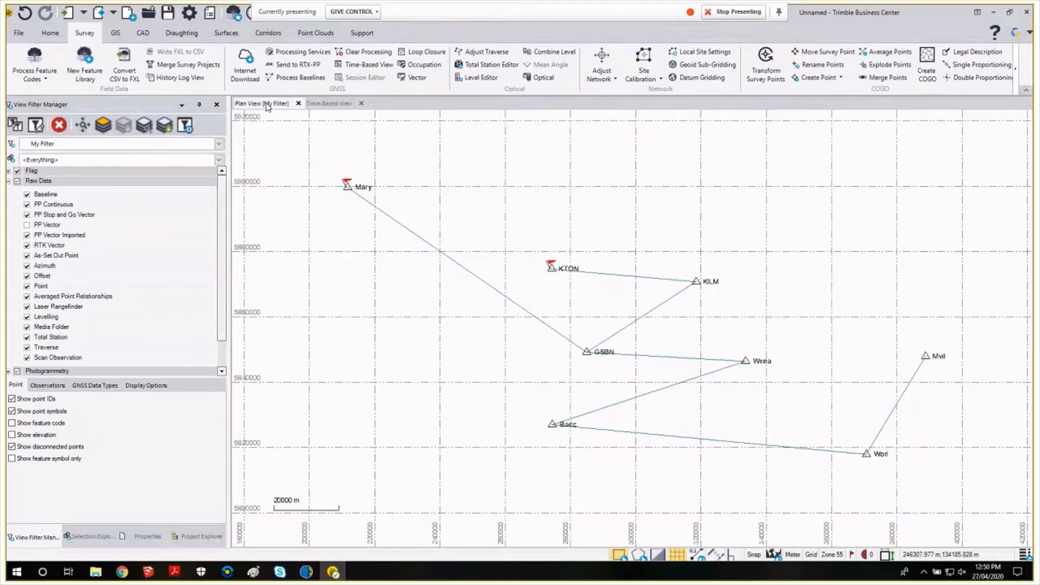
pyautogui.scroll(-2, 671, 227)
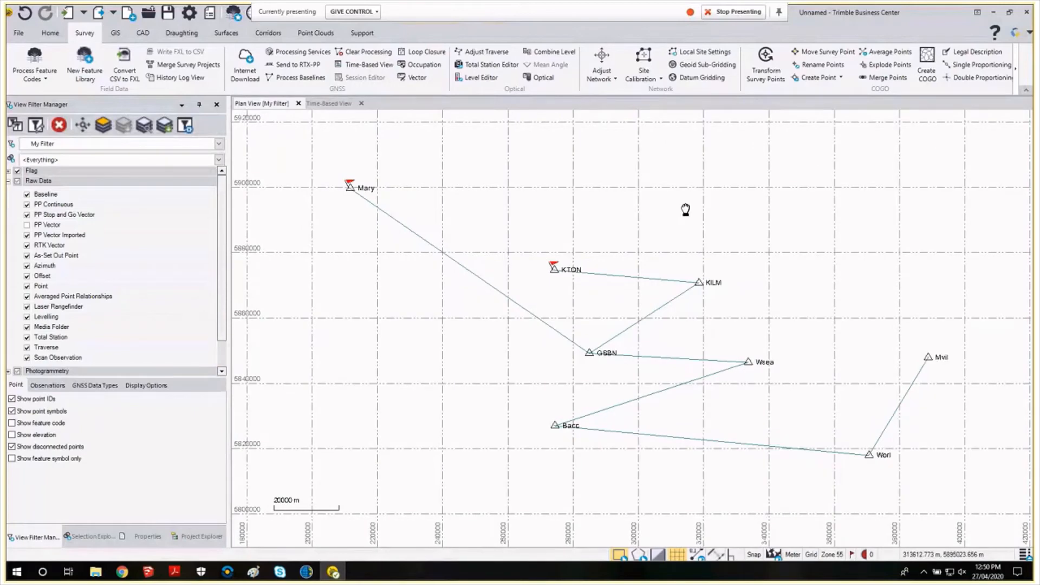
pyautogui.moveTo(700, 210)
pyautogui.mouseDown(button='middle')
pyautogui.moveTo(706, 227)
pyautogui.moveTo(680, 211)
pyautogui.mouseUp(button='middle')
pyautogui.scroll(2, 702, 223)
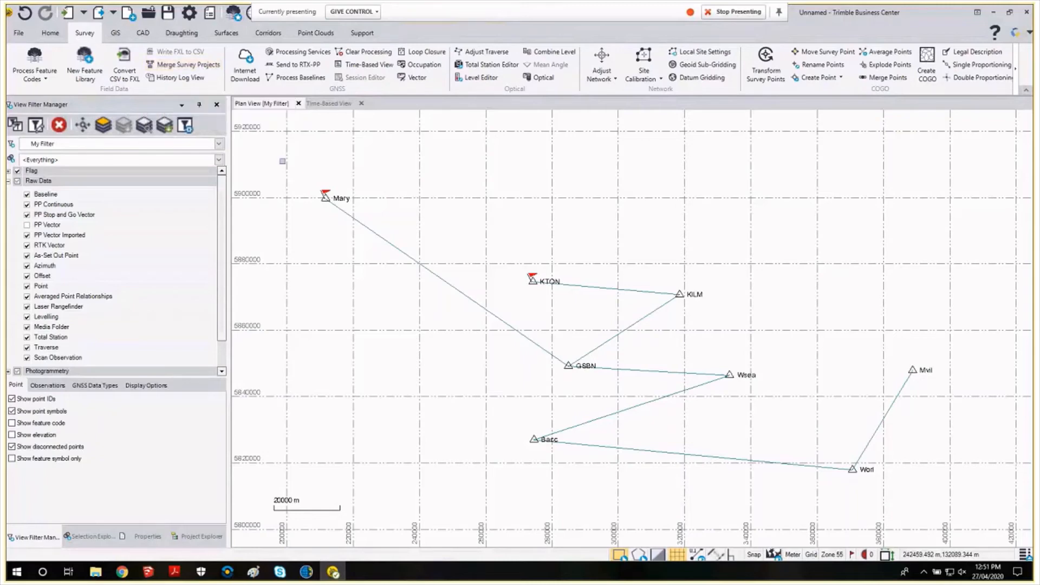
pyautogui.moveTo(553, 204)
pyautogui.mouseDown(button='middle')
pyautogui.moveTo(564, 194)
pyautogui.moveTo(563, 207)
pyautogui.moveTo(575, 205)
pyautogui.moveTo(550, 213)
pyautogui.mouseUp(button='middle')
pyautogui.moveTo(648, 254); pyautogui.dragTo(650, 242, button='middle')
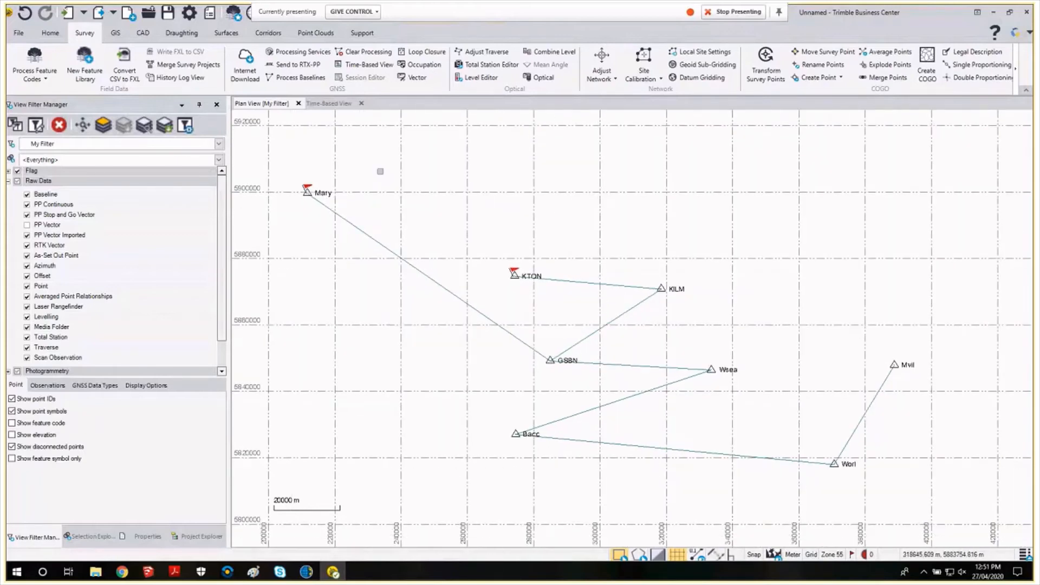
# Process the enabled Session 2 baselines, continuing despite the unresolved project computation errors, and save the results of all listed observations.
pyautogui.click(299, 78)
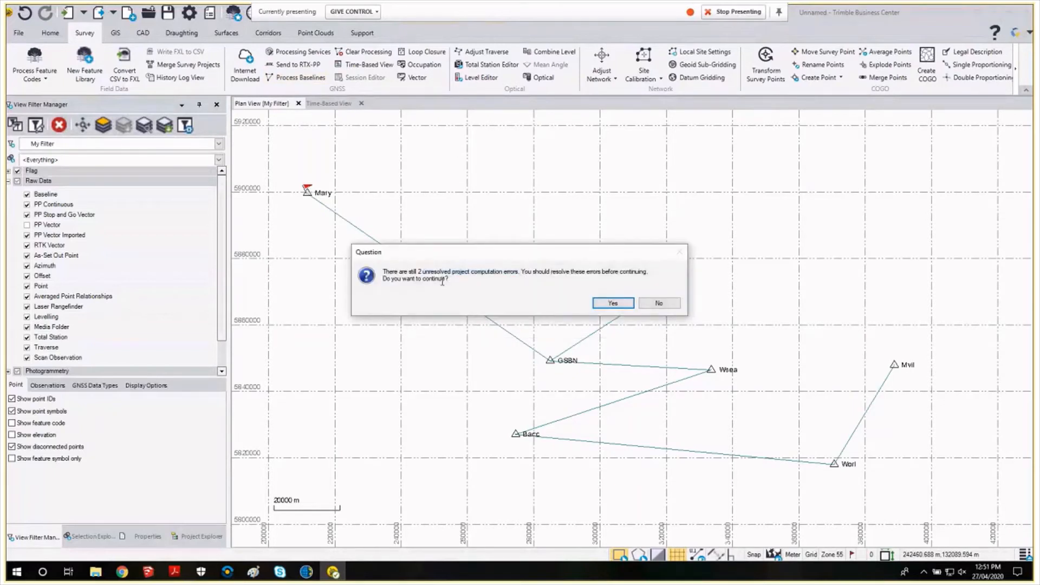
pyautogui.click(613, 302)
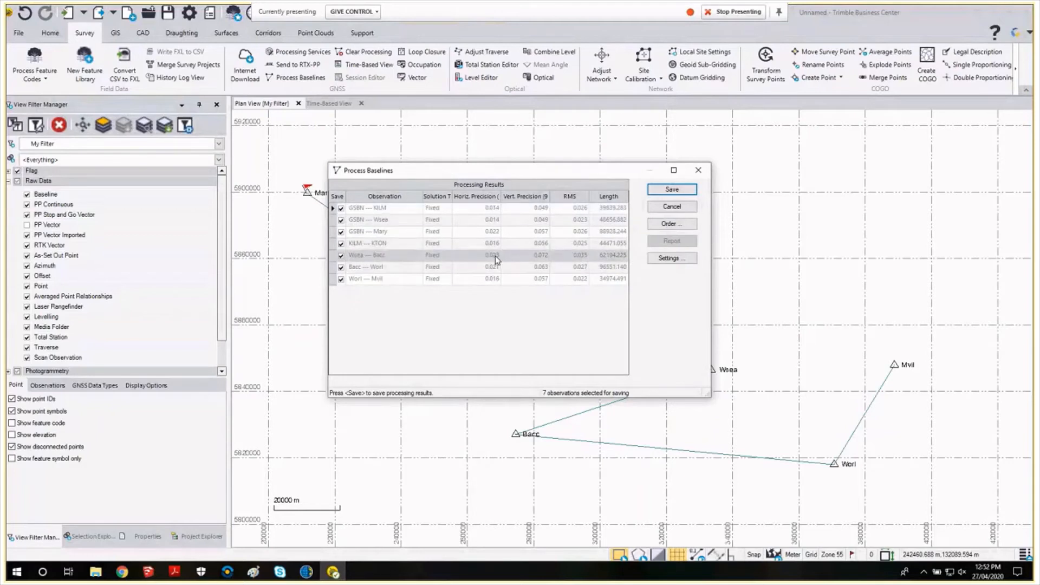
pyautogui.click(668, 192)
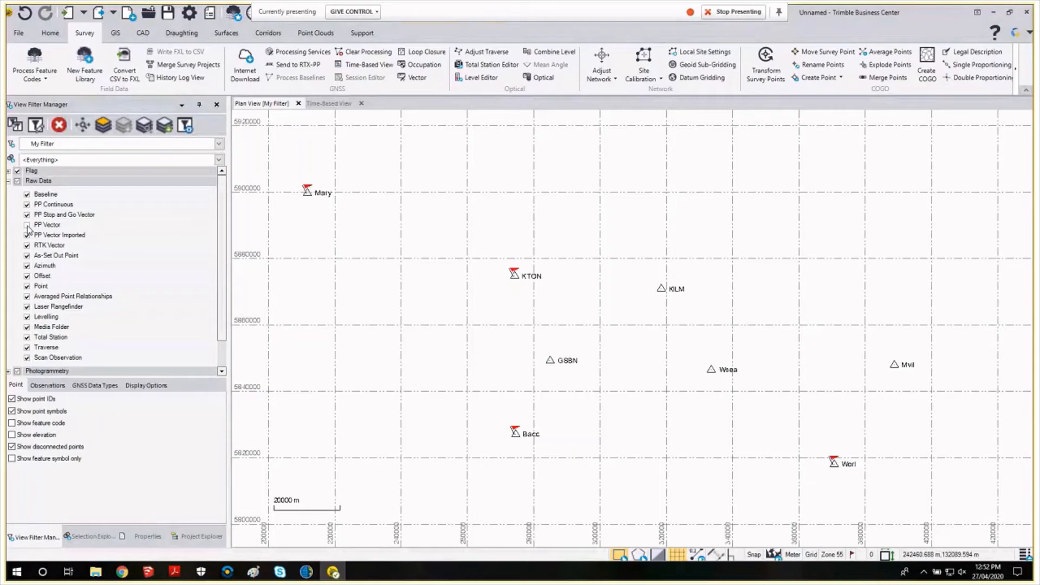
# Filter the plan view to show processed baselines only and make the PP Vectors visible.
pyautogui.click(107, 386)
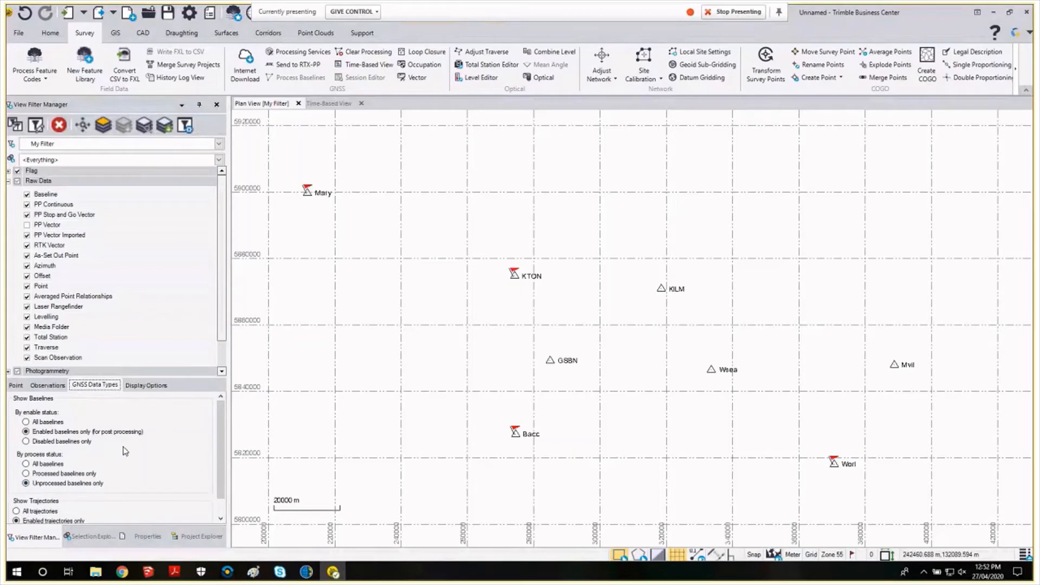
pyautogui.click(26, 474)
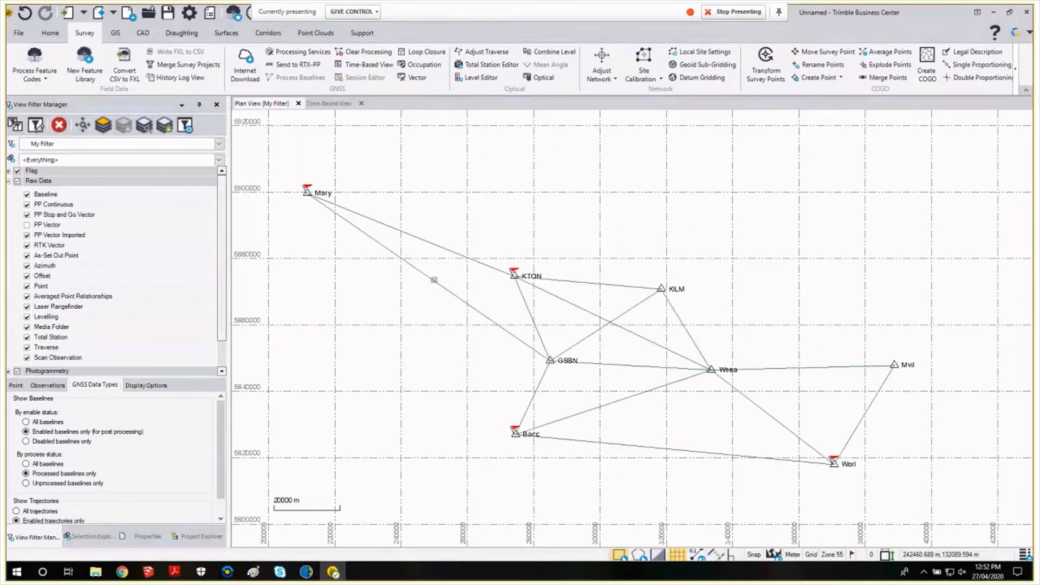
pyautogui.moveTo(510, 317); pyautogui.dragTo(536, 311, button='middle')
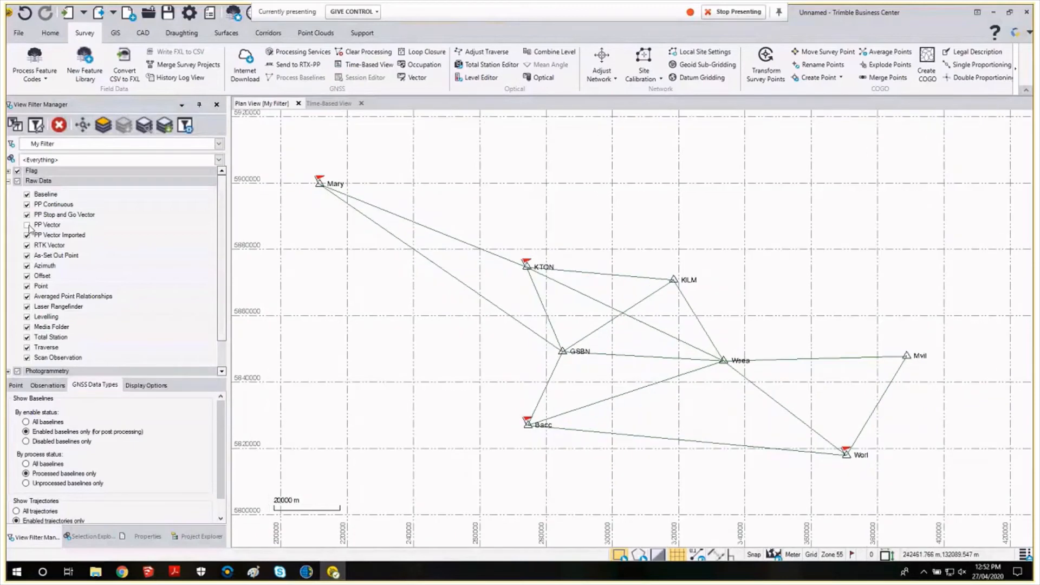
pyautogui.click(26, 225)
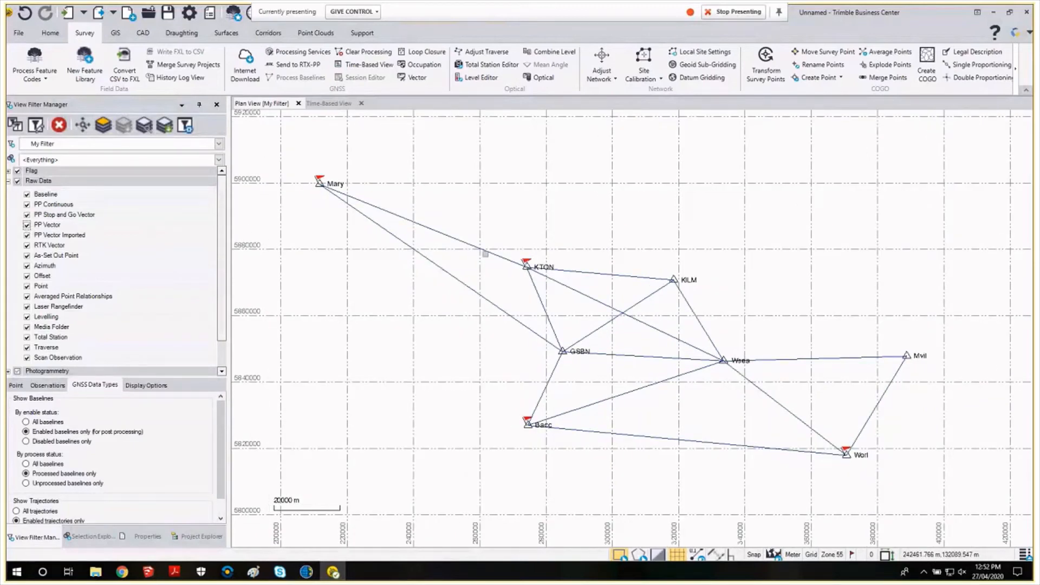
# Select the PP Vector from Mary to KTON and review its antenna information, statistics and observed data.
pyautogui.moveTo(486, 253)
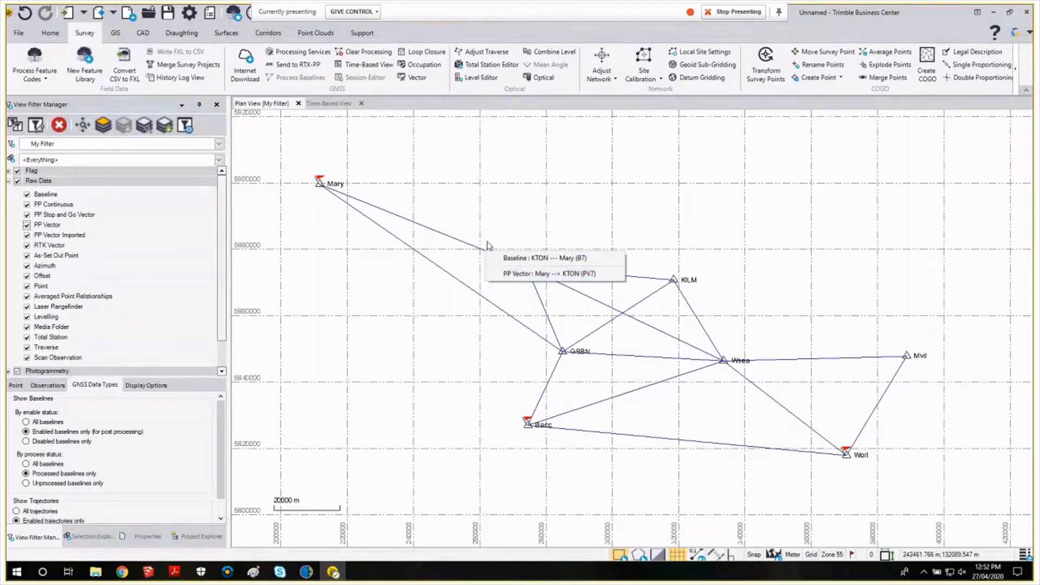
pyautogui.click(503, 272)
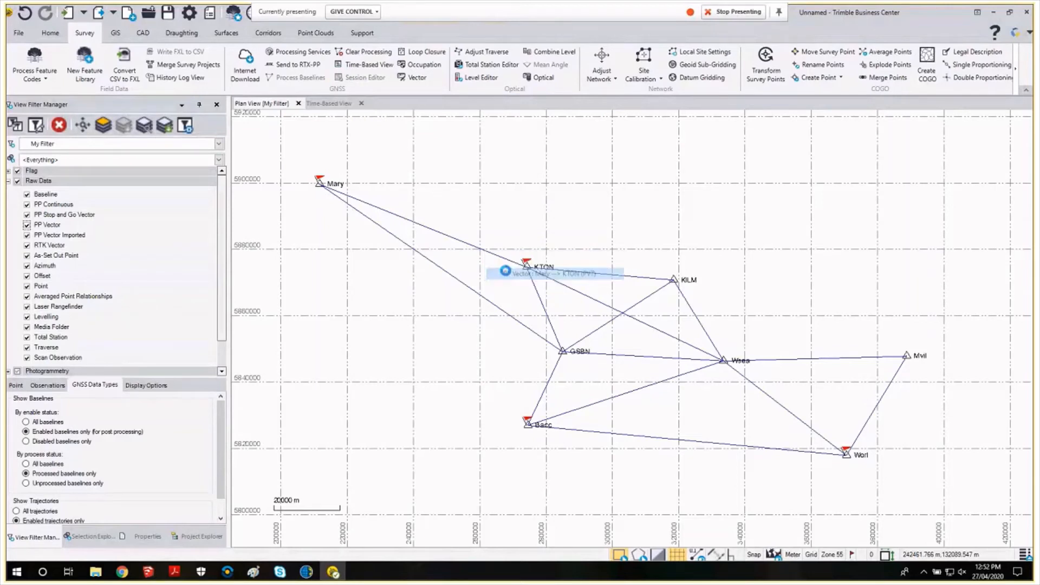
pyautogui.click(156, 534)
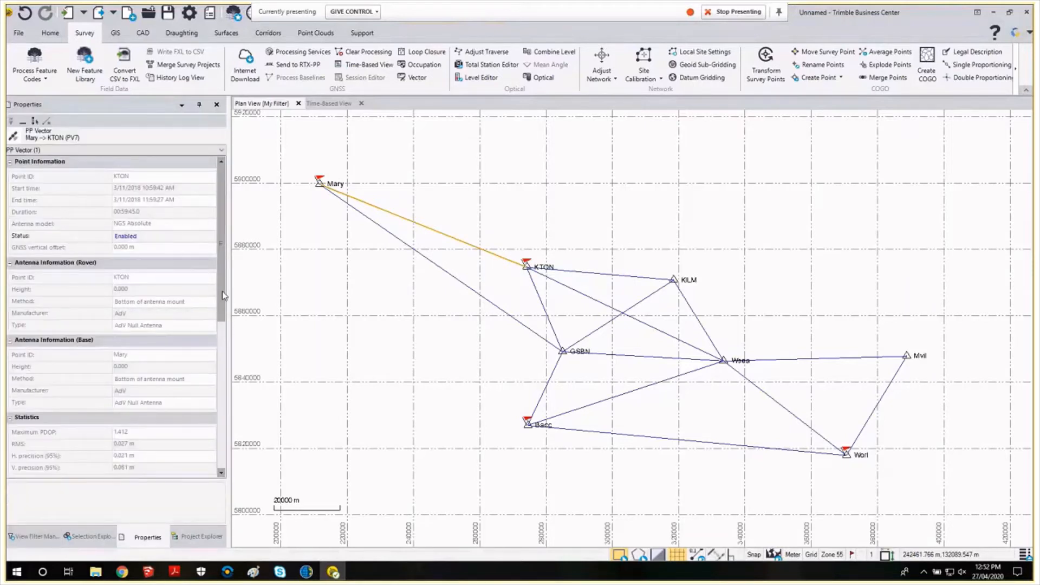
pyautogui.scroll(-3, 136, 330)
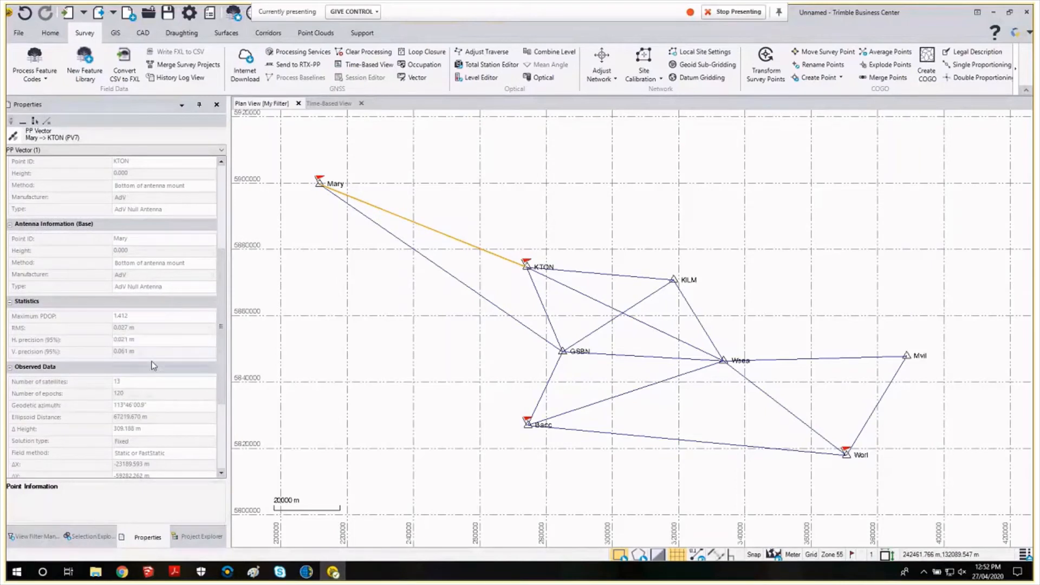
pyautogui.scroll(-2, 222, 354)
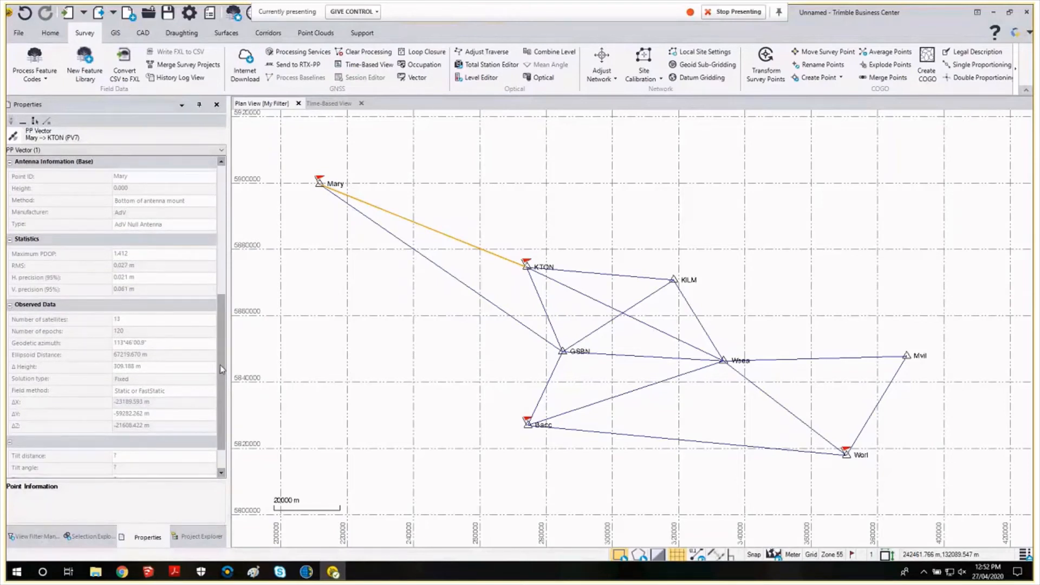
pyautogui.scroll(1, 221, 370)
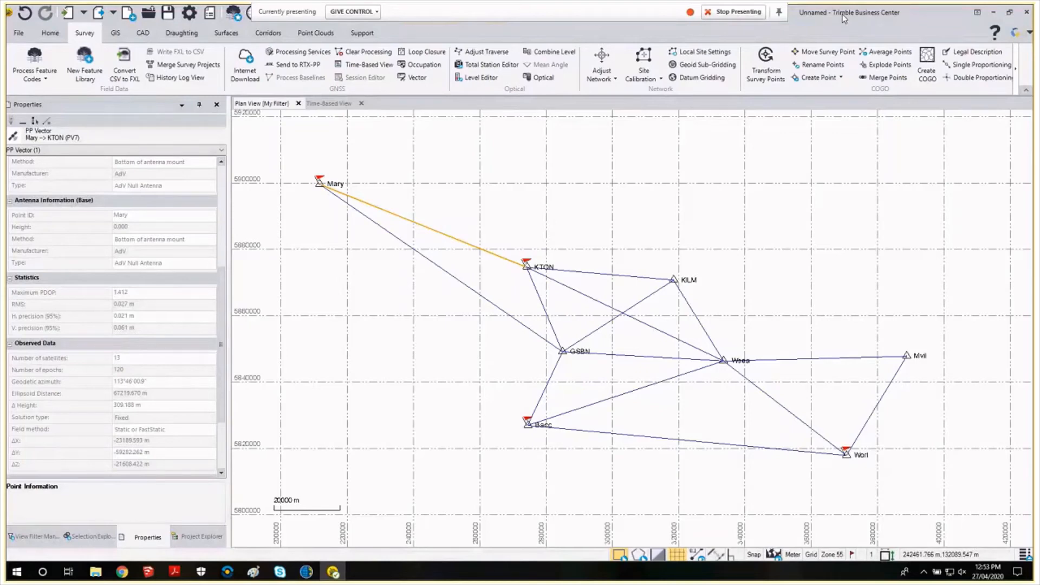
# Open the Command Window and look up commands containing "report".
pyautogui.press('space')
pyautogui.write('report')
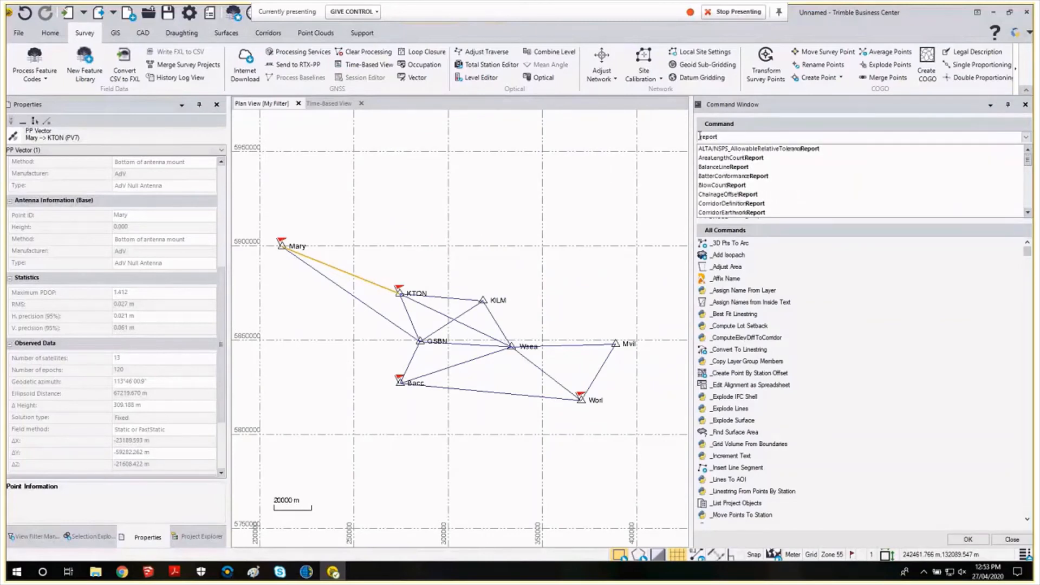
pyautogui.click(700, 136)
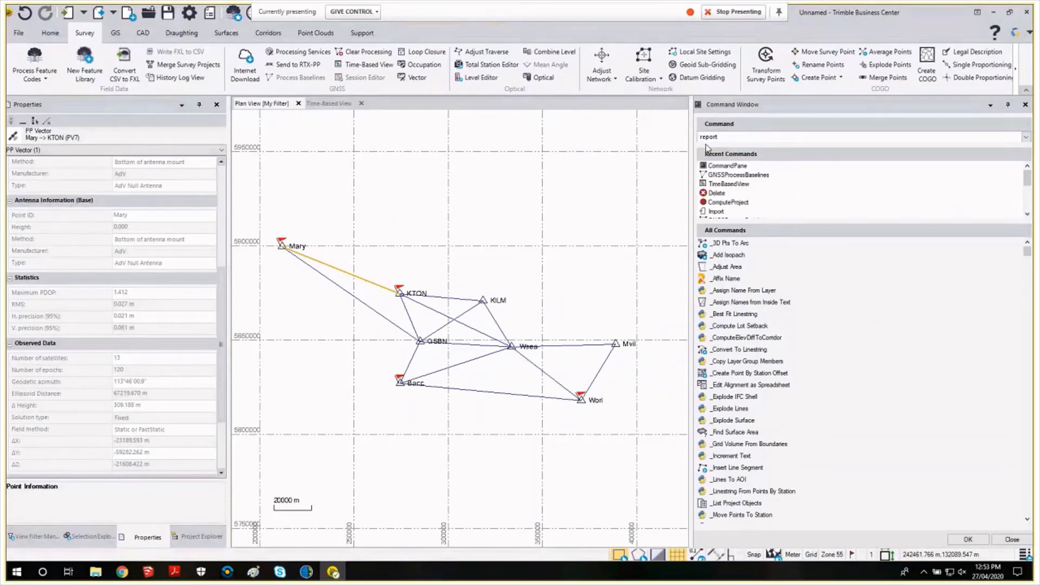
# Try looking up commands containing "baseline" instead.
pyautogui.write('baseline')
pyautogui.press('BackSpace')
pyautogui.press('BackSpace')
pyautogui.press('BackSpace')
pyautogui.press('BackSpace')
pyautogui.press('BackSpace')
pyautogui.press('BackSpace')
pyautogui.press('BackSpace')
pyautogui.press('BackSpace')
pyautogui.press('BackSpace')
pyautogui.press('BackSpace')
pyautogui.press('BackSpace')
pyautogui.press('BackSpace')
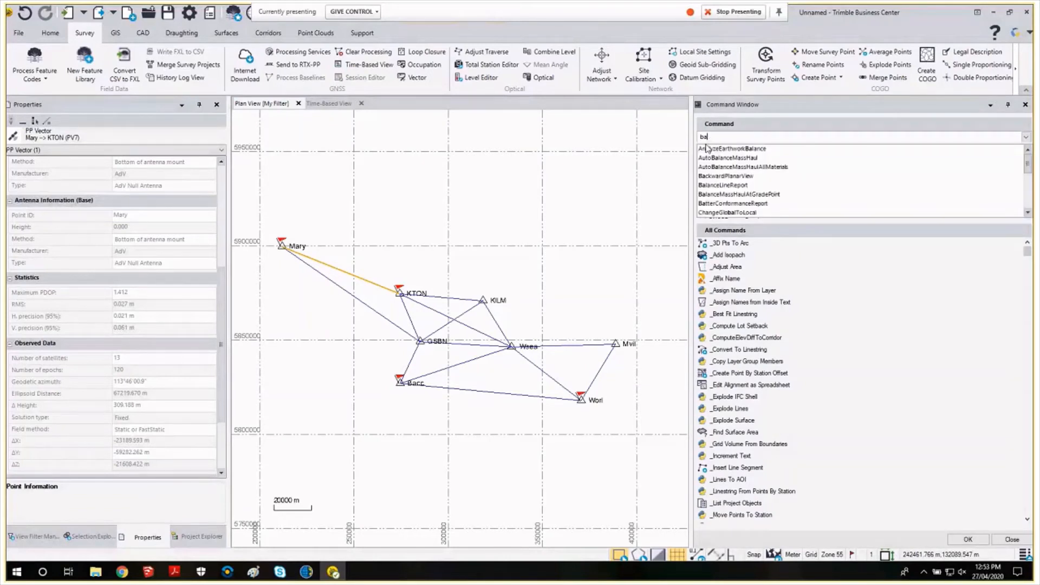
pyautogui.write('seline')
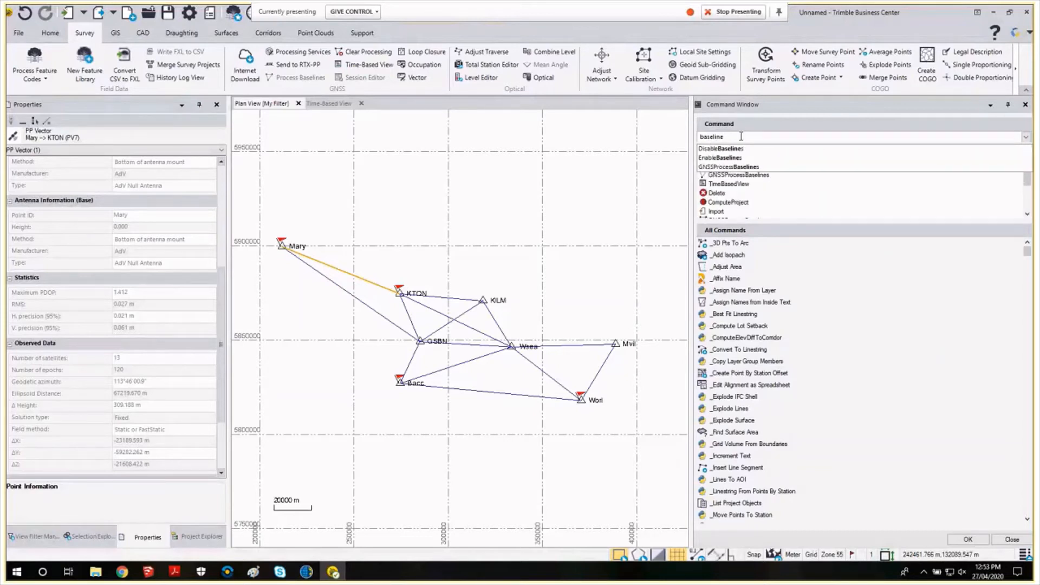
pyautogui.click(740, 171)
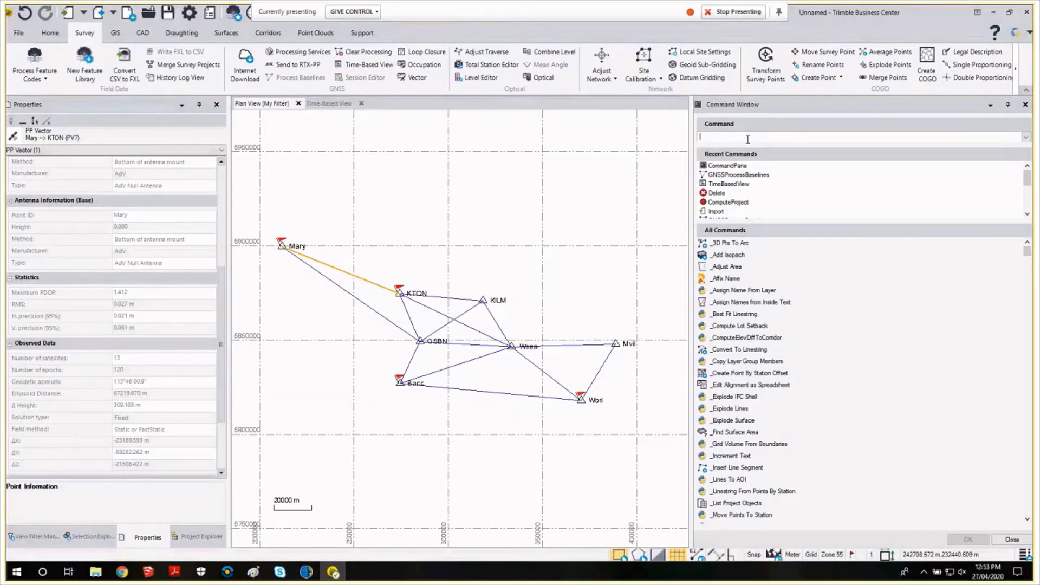
# Look up the report commands, run GNSSProcessReport for the selected Mary to KTON vector, and close the Command Window.
pyautogui.write('report')
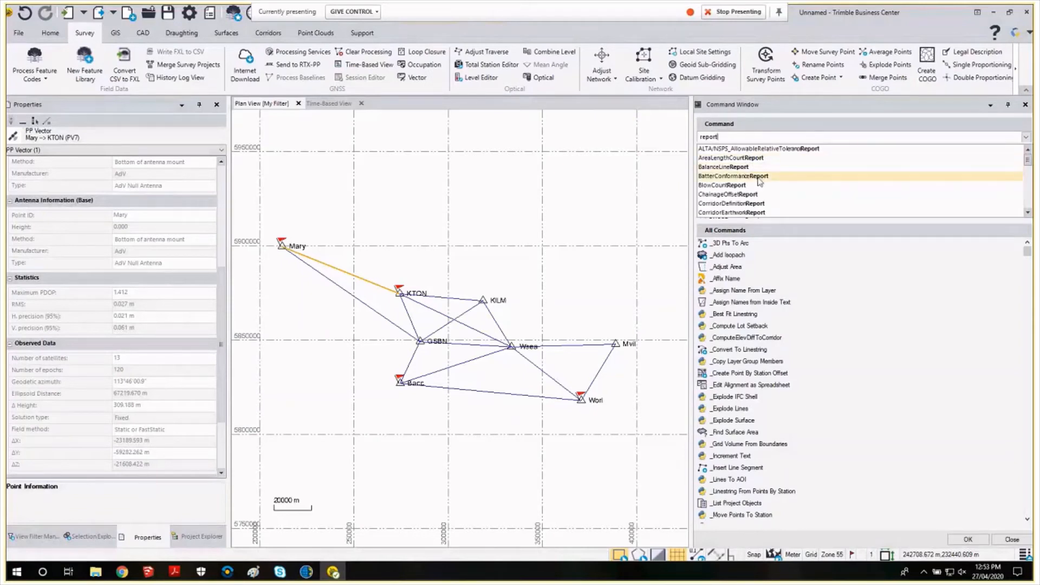
pyautogui.scroll(-3, 761, 187)
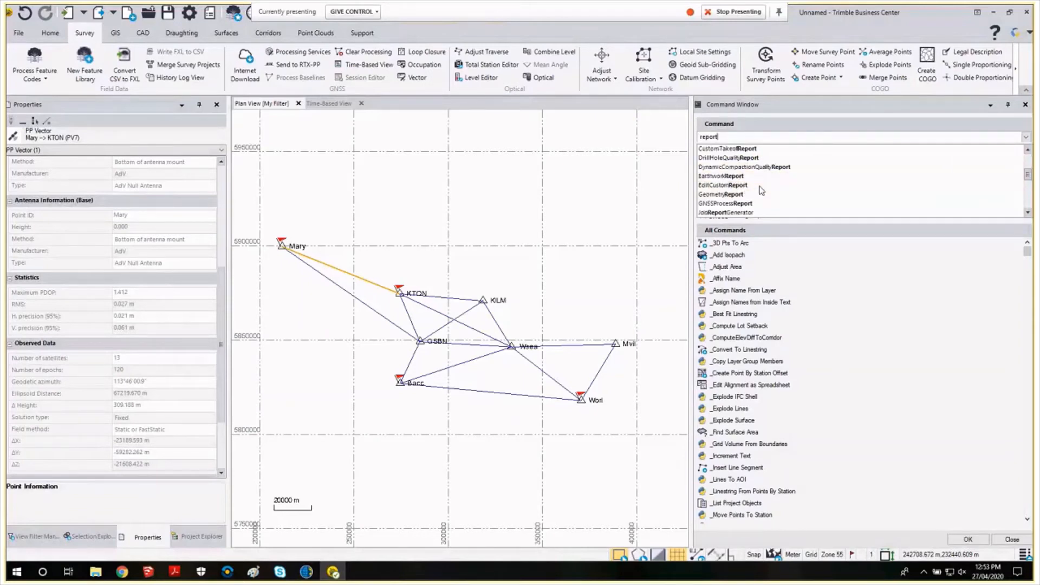
pyautogui.scroll(-2, 761, 190)
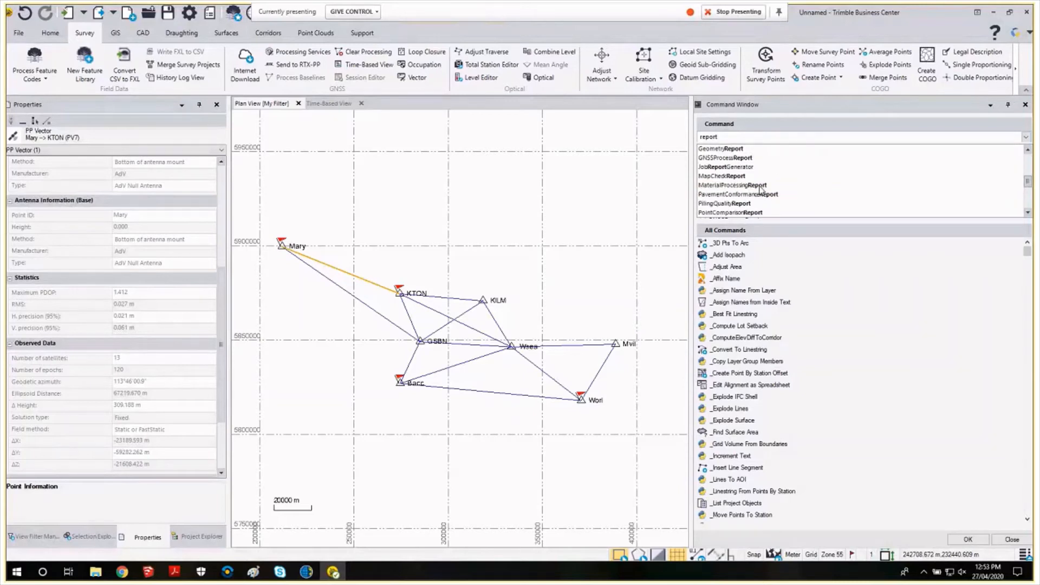
pyautogui.click(726, 157)
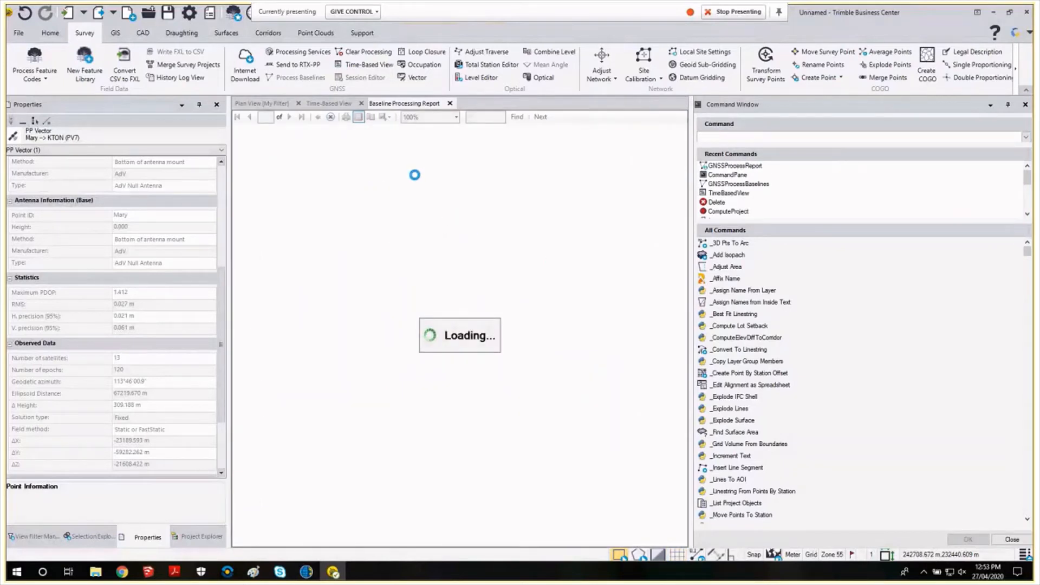
pyautogui.click(1025, 105)
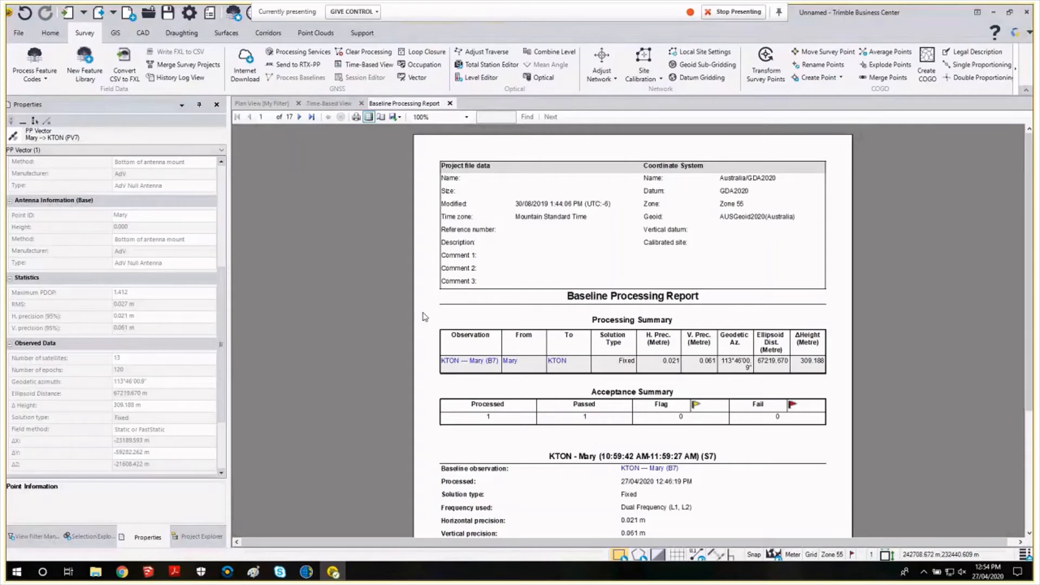
# Review the processing summary, acceptance summary and KTON - Mary baseline details on the report's first page.
pyautogui.scroll(-1, 424, 317)
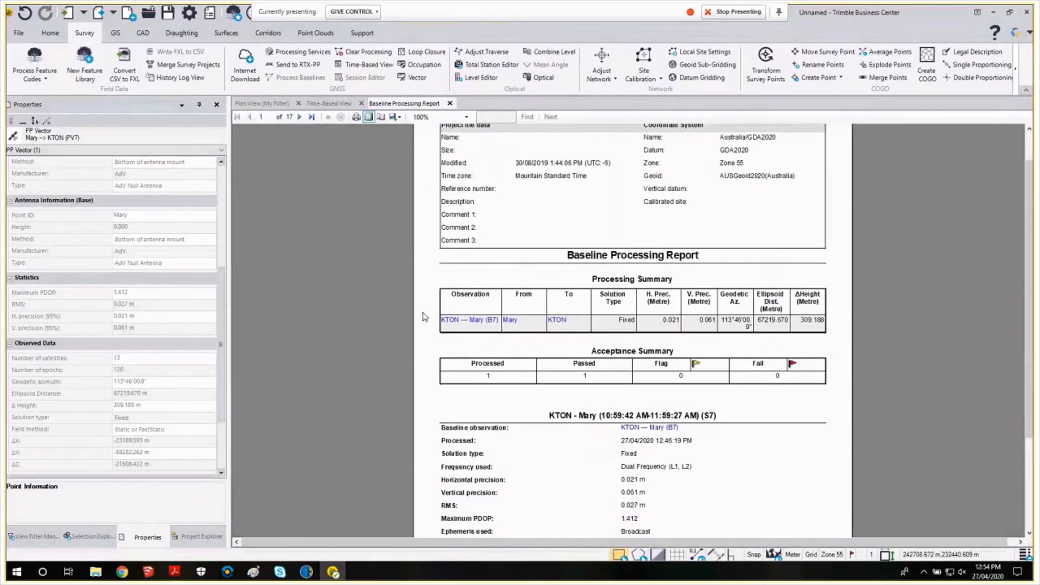
pyautogui.scroll(-1, 424, 317)
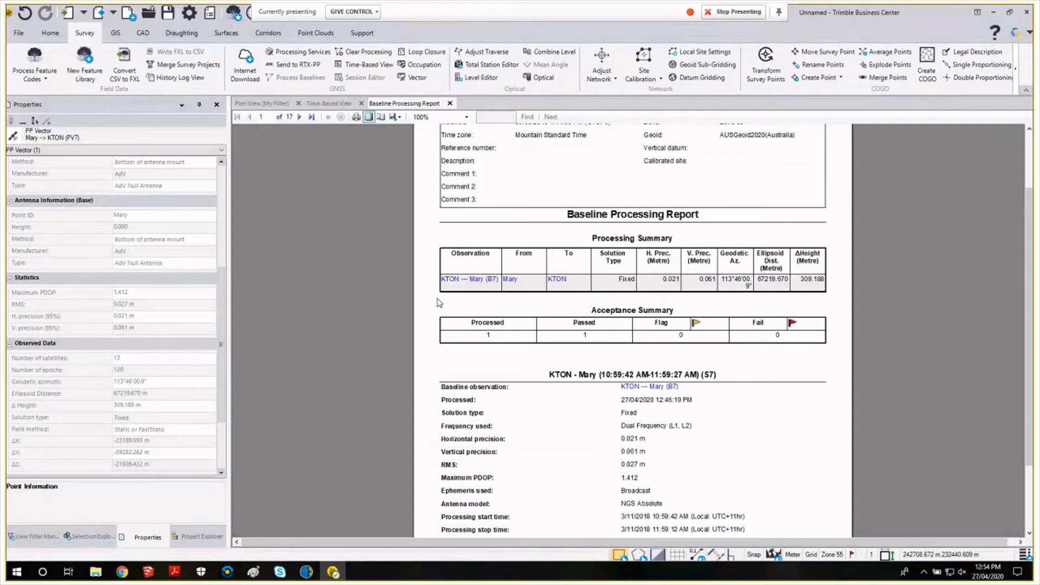
pyautogui.scroll(-1, 460, 300)
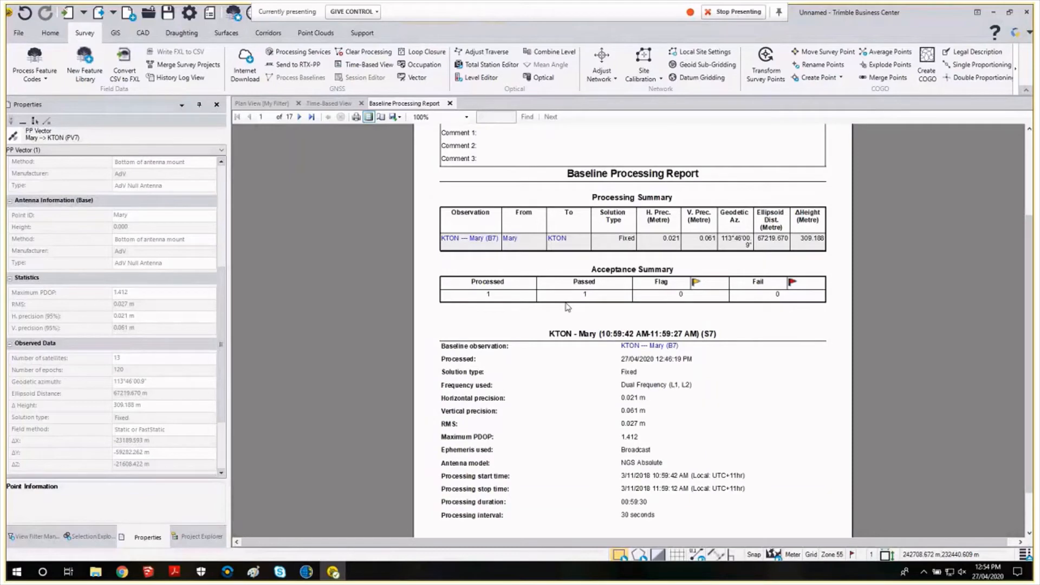
pyautogui.scroll(-1, 454, 305)
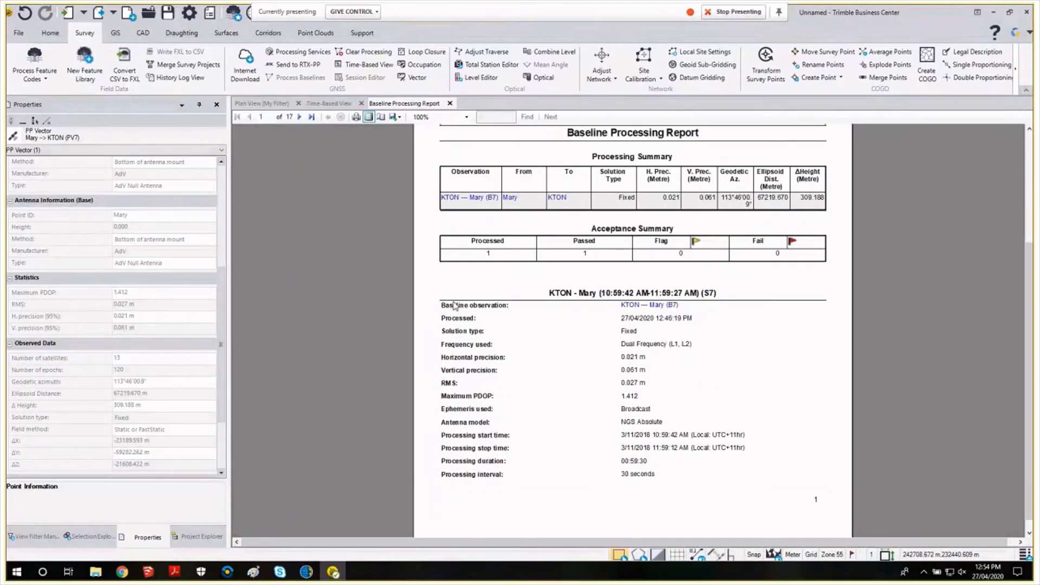
pyautogui.scroll(-1, 454, 305)
pyautogui.scroll(1, 466, 306)
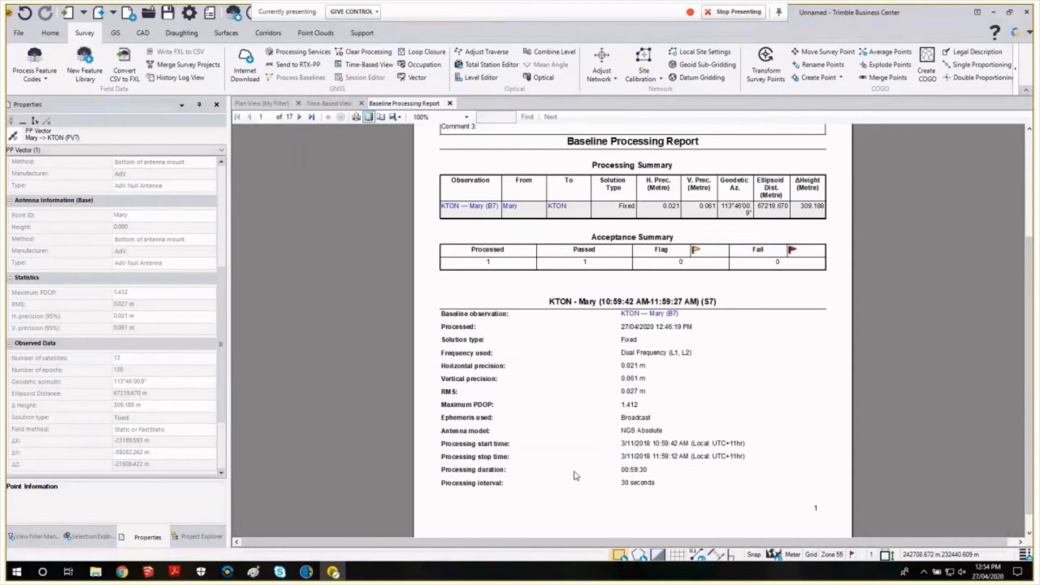
# Examine the report's vector components, standard errors, occupations and tracking summary, continuing to the start of the residuals.
pyautogui.click(299, 117)
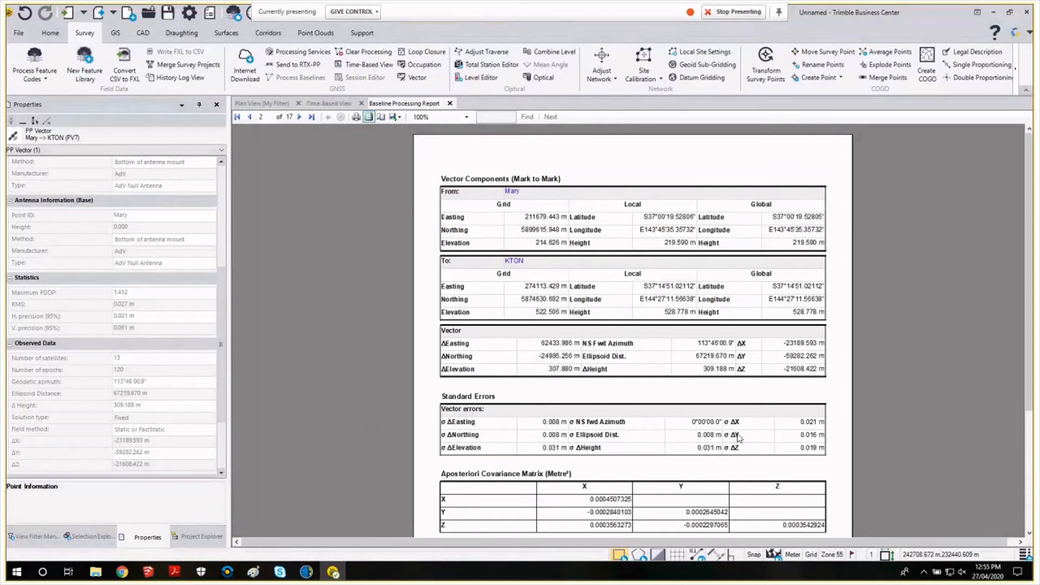
pyautogui.click(300, 117)
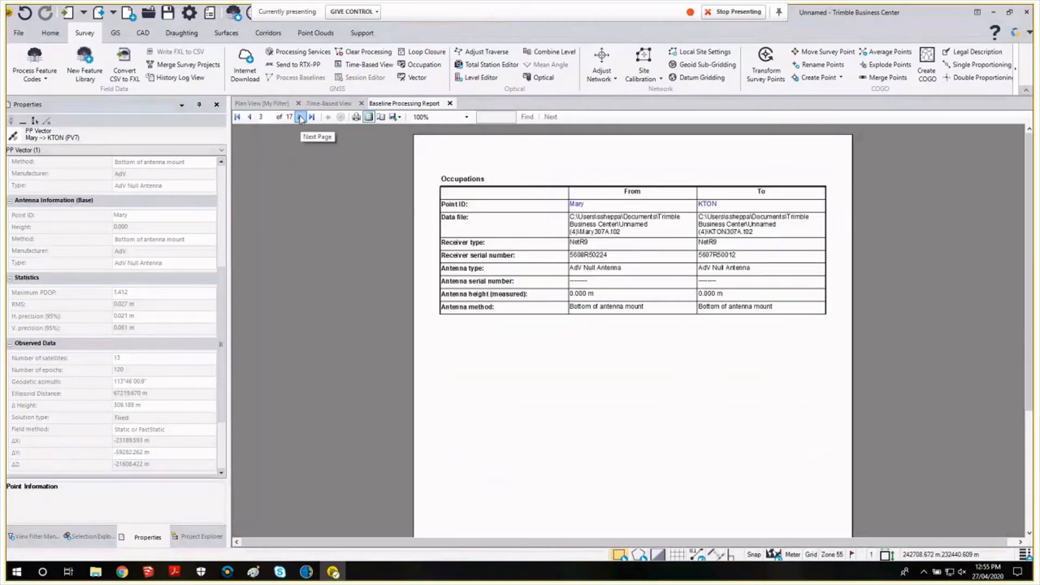
pyautogui.click(300, 117)
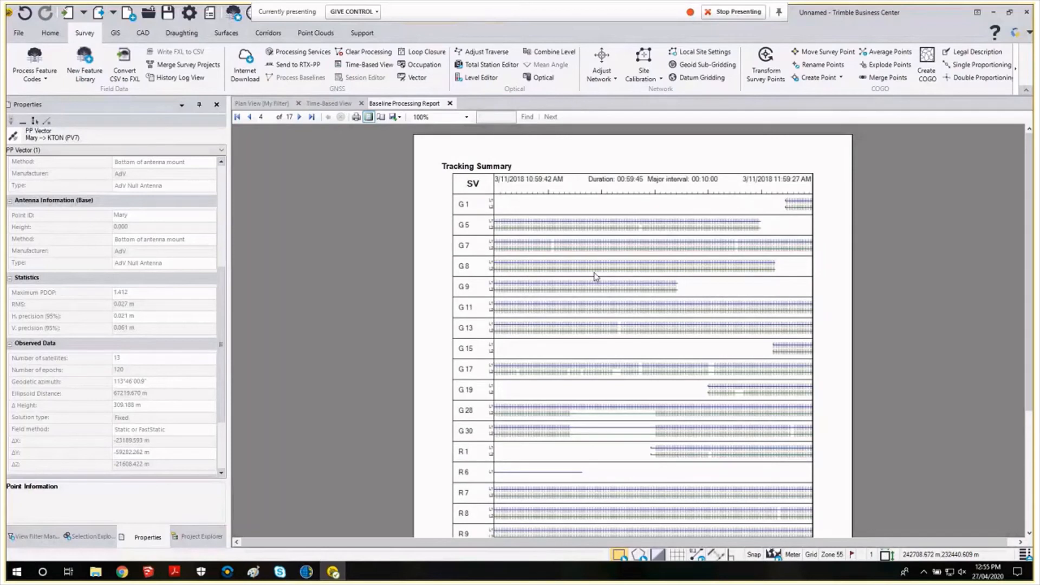
pyautogui.click(300, 117)
pyautogui.click(300, 117)
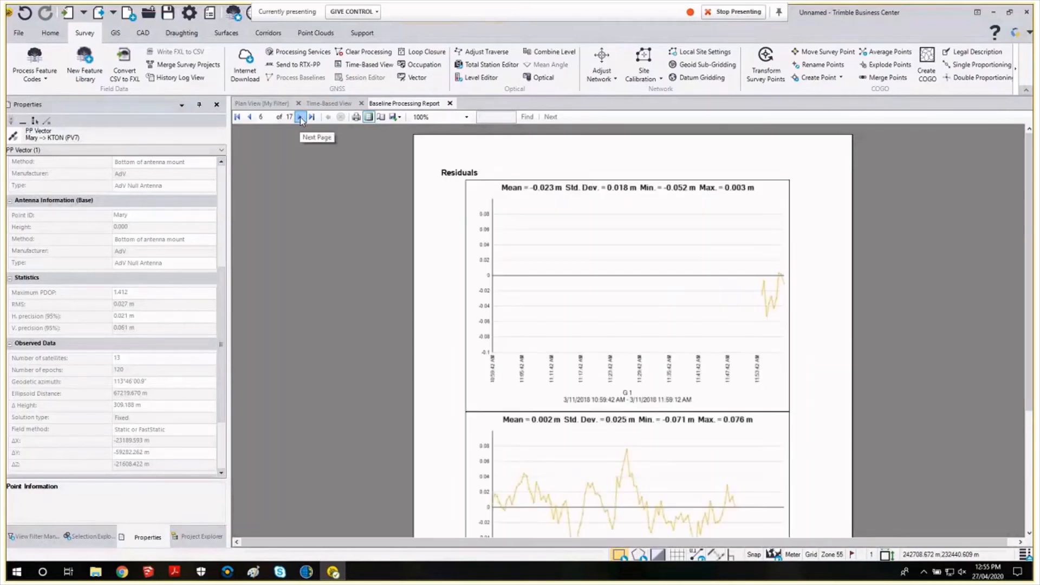
# Look through the satellite residual graphs and continue to the acceptance criteria on the report's last page.
pyautogui.scroll(-3, 370, 271)
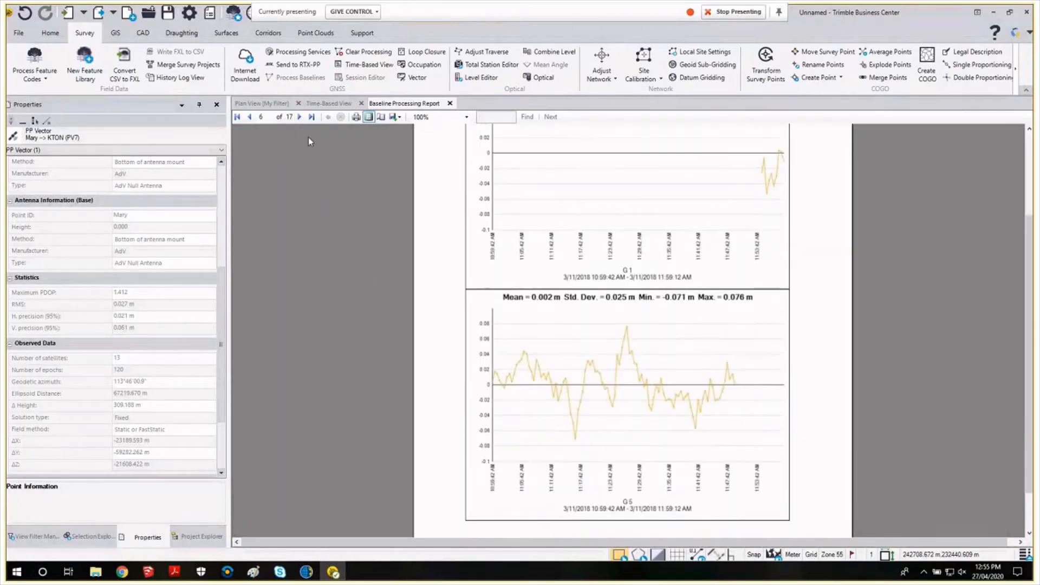
pyautogui.click(299, 117)
pyautogui.click(299, 117)
pyautogui.click(299, 117)
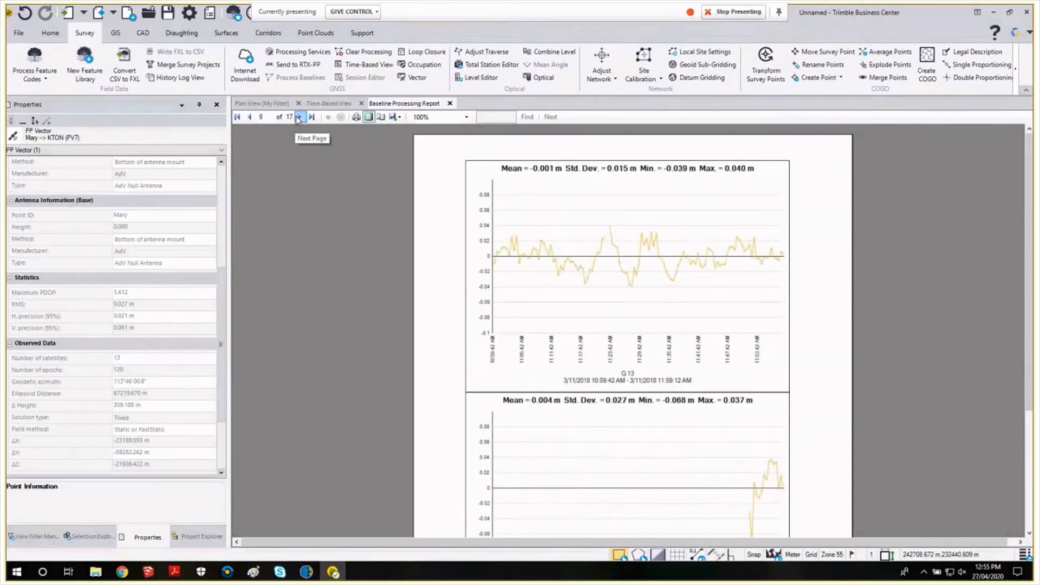
pyautogui.click(299, 117)
pyautogui.click(299, 117)
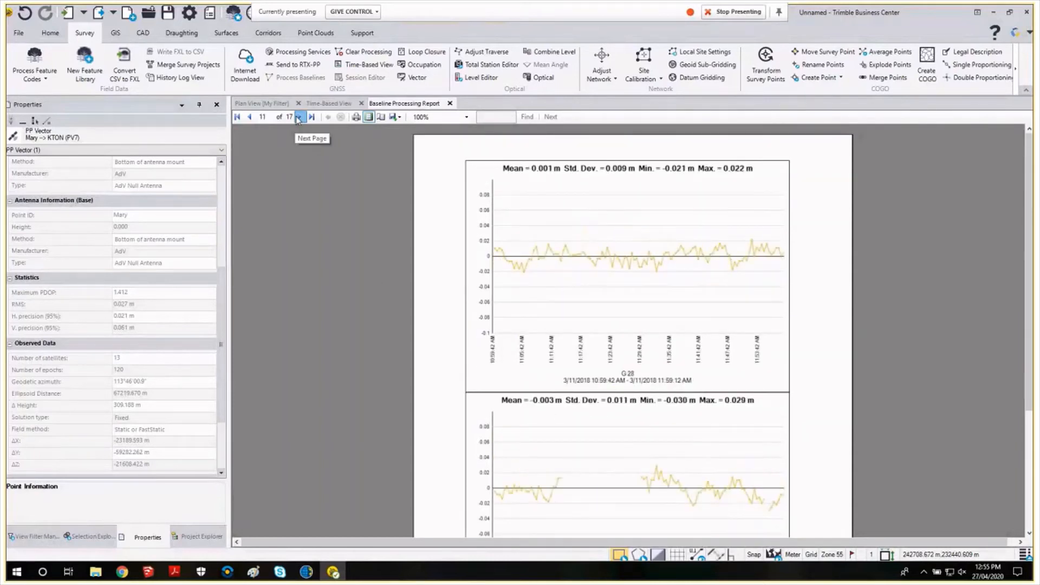
pyautogui.click(299, 118)
pyautogui.click(298, 118)
pyautogui.click(298, 118)
pyautogui.click(298, 118)
pyautogui.click(298, 118)
pyautogui.click(299, 119)
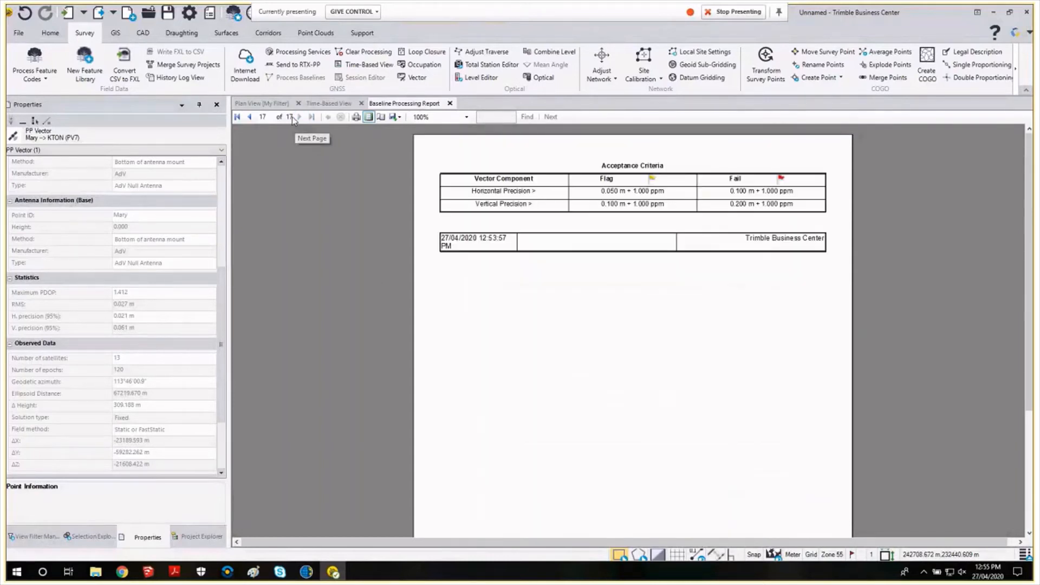
# Check the processing style and acceptance criteria at the end of the report, and close the Baseline Processing Report.
pyautogui.click(250, 116)
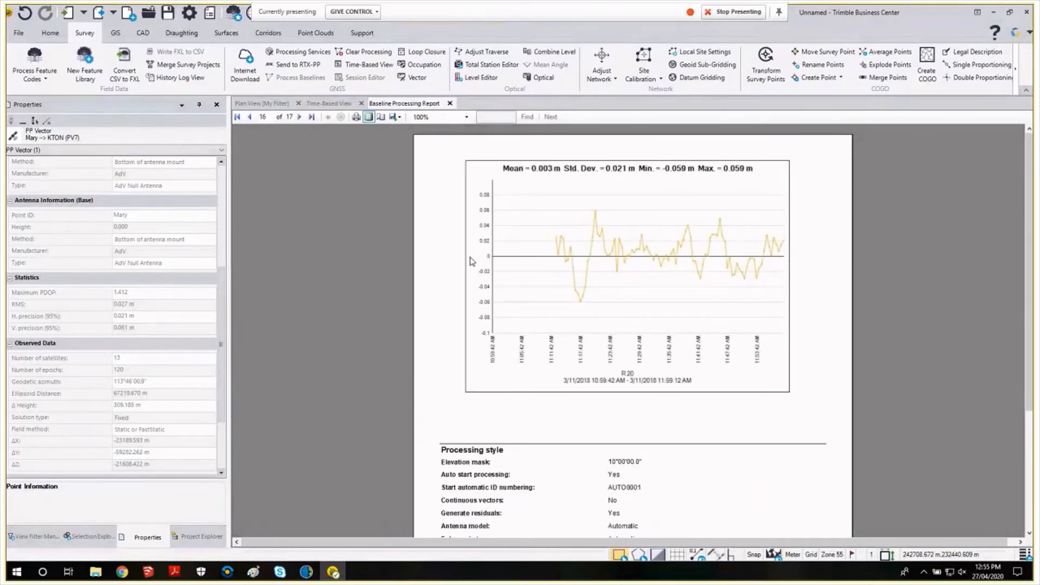
pyautogui.scroll(-1, 470, 262)
pyautogui.scroll(-2, 464, 261)
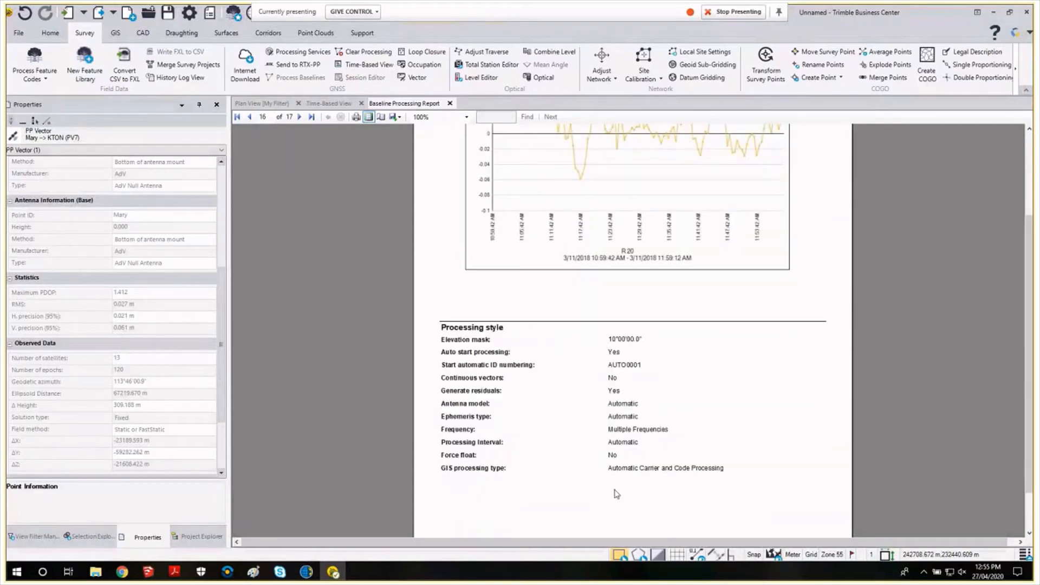
pyautogui.click(298, 117)
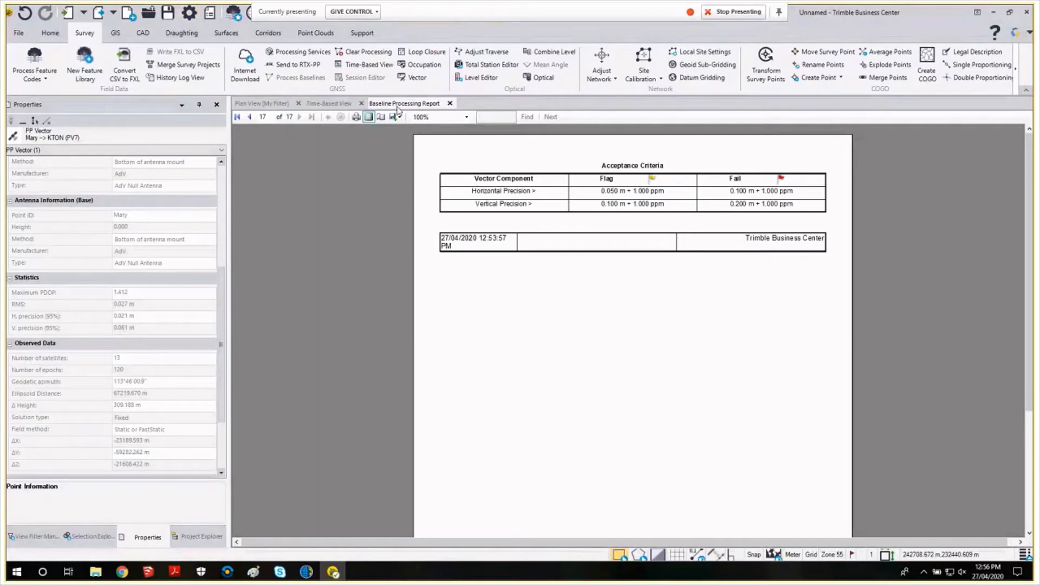
pyautogui.click(450, 104)
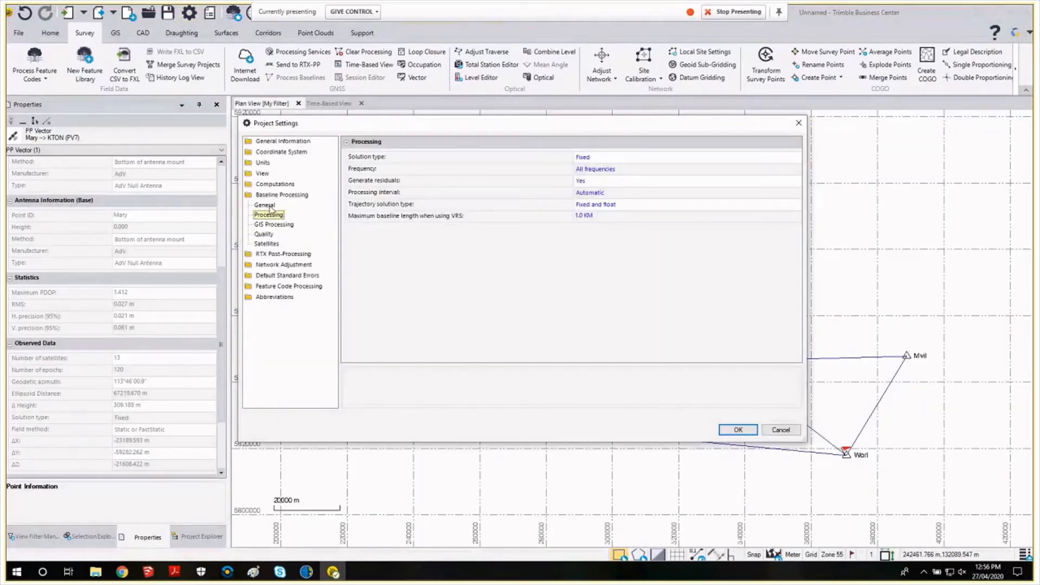
# Inspect the General, Satellites and Quality baseline processing settings, try enabling the optional acceptance criteria, and discard the change.
pyautogui.click(277, 202)
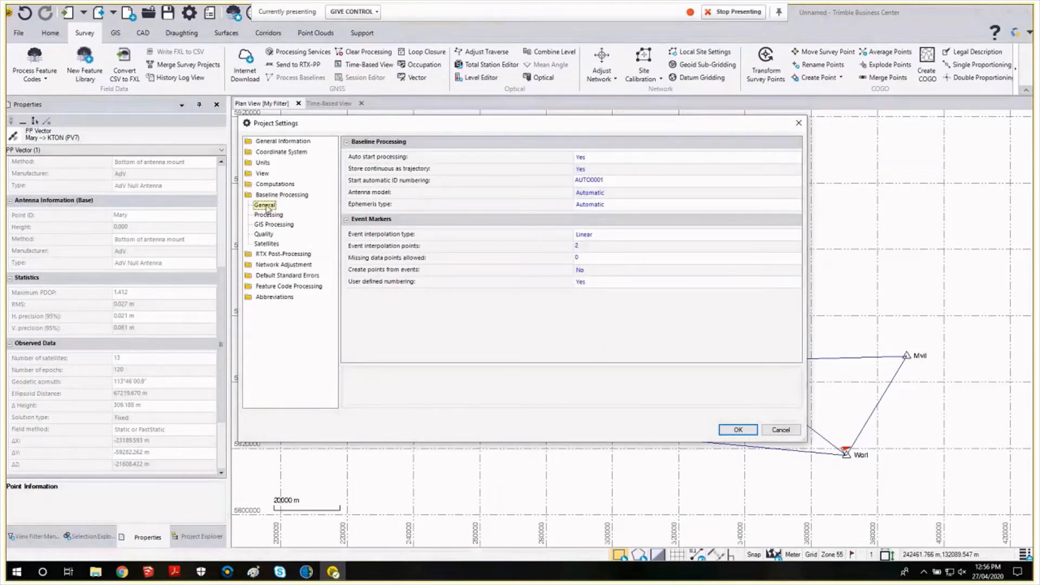
pyautogui.click(268, 244)
pyautogui.click(265, 234)
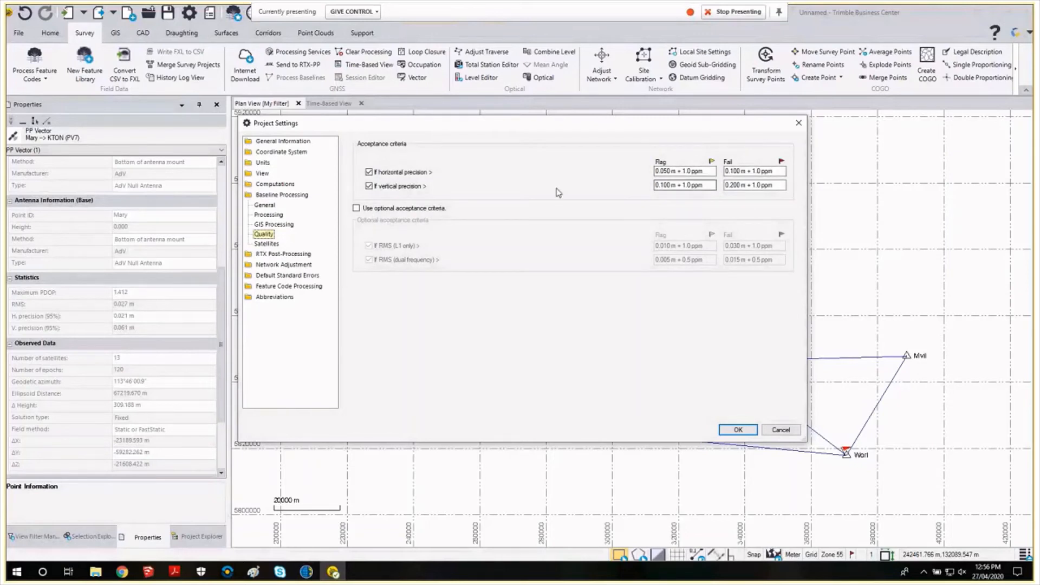
pyautogui.click(356, 208)
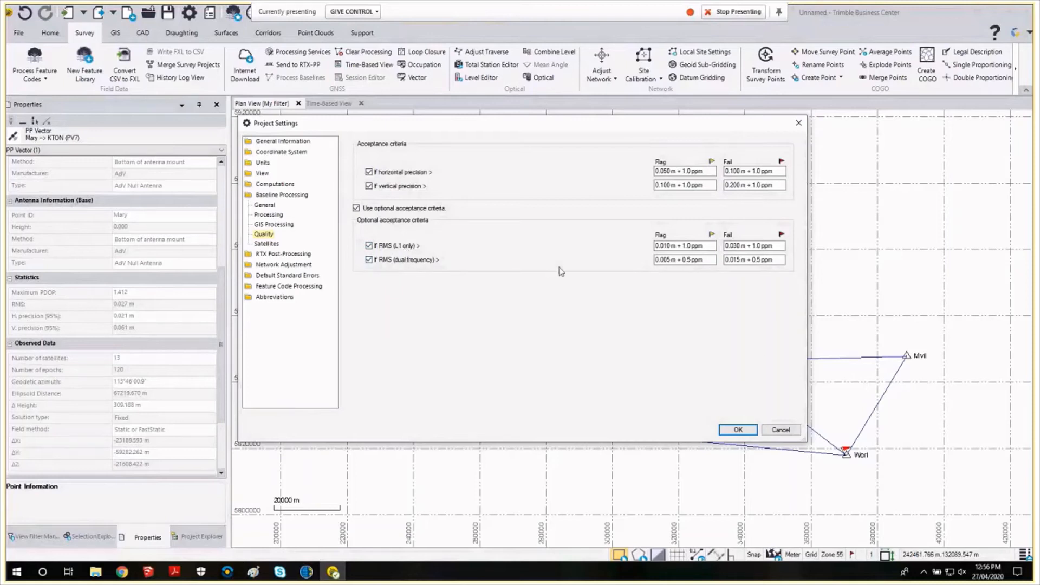
pyautogui.click(780, 430)
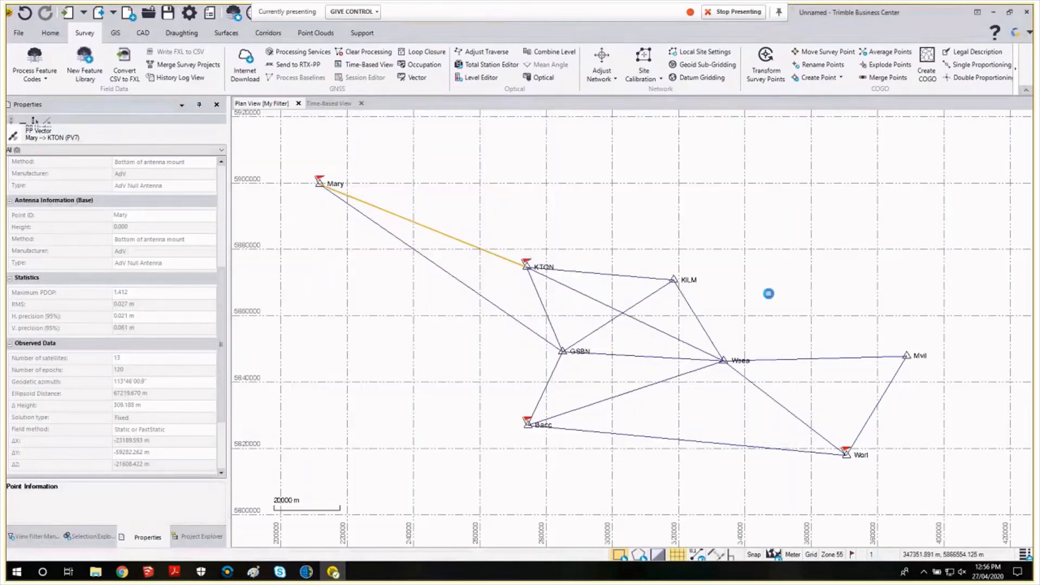
# Run the GNSS Loop Closure report for the network and review the legs and loop counts in its summary.
pyautogui.scroll(-1, 769, 294)
pyautogui.moveTo(769, 293); pyautogui.dragTo(715, 309, button='middle')
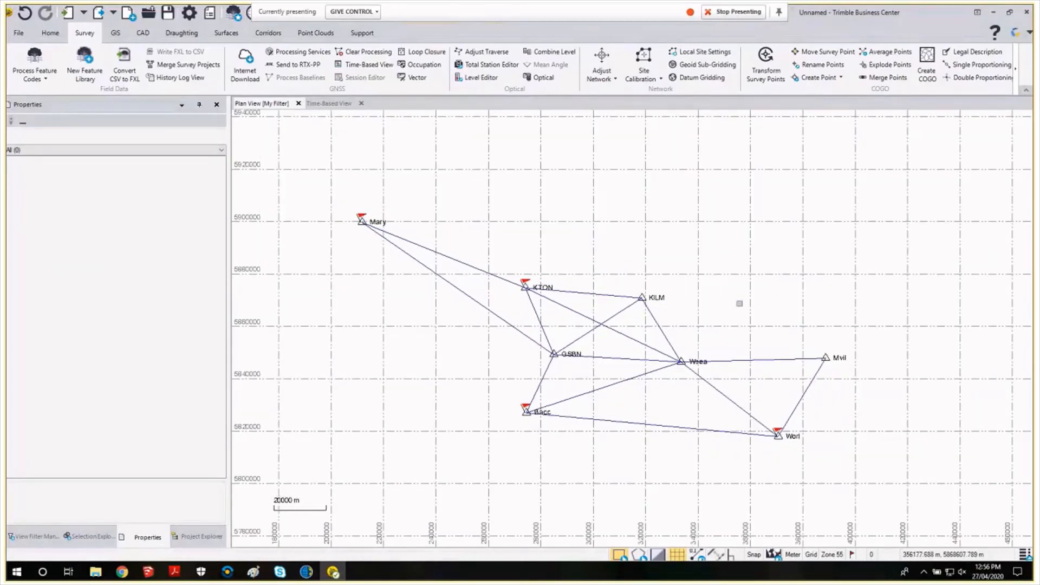
pyautogui.moveTo(740, 303); pyautogui.dragTo(703, 296, button='middle')
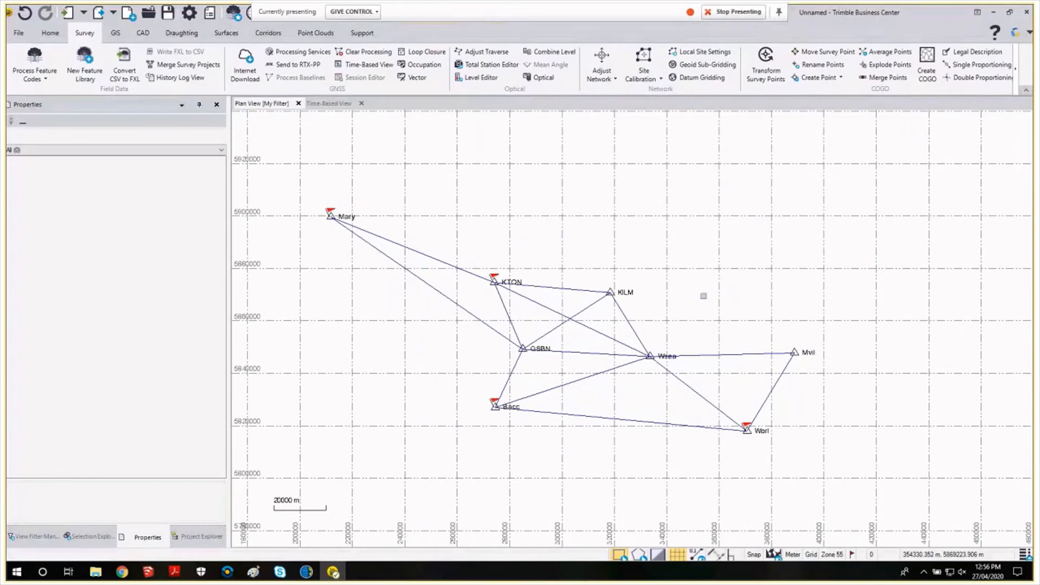
pyautogui.scroll(1, 466, 341)
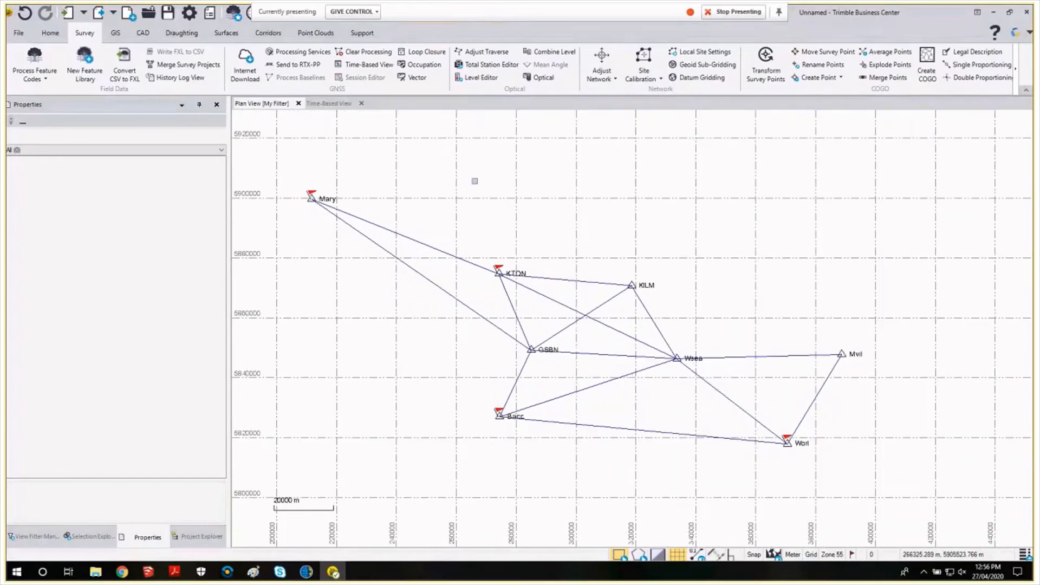
pyautogui.click(425, 56)
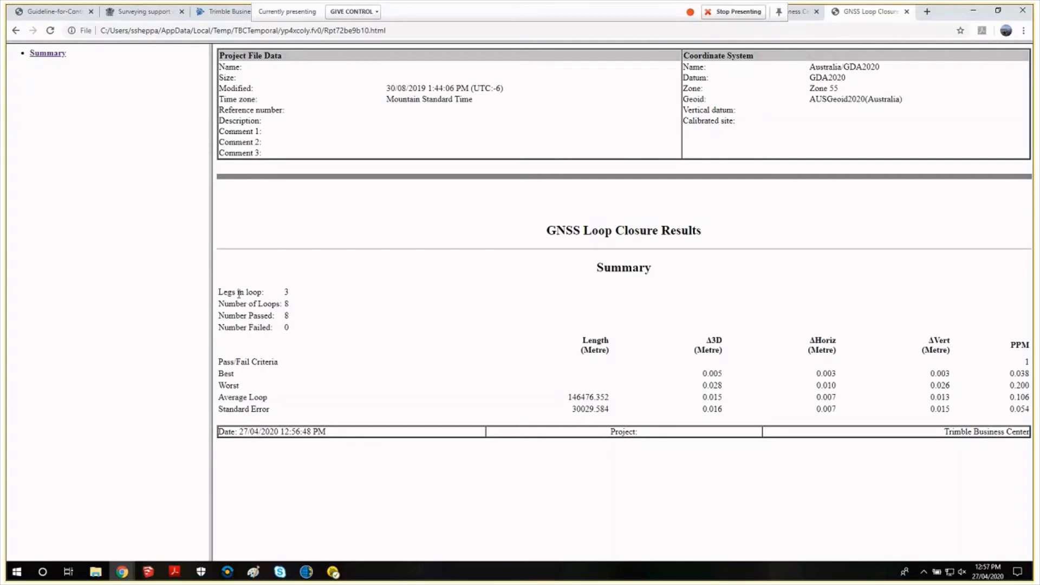
pyautogui.moveTo(238, 293); pyautogui.dragTo(302, 312)
pyautogui.click(301, 312)
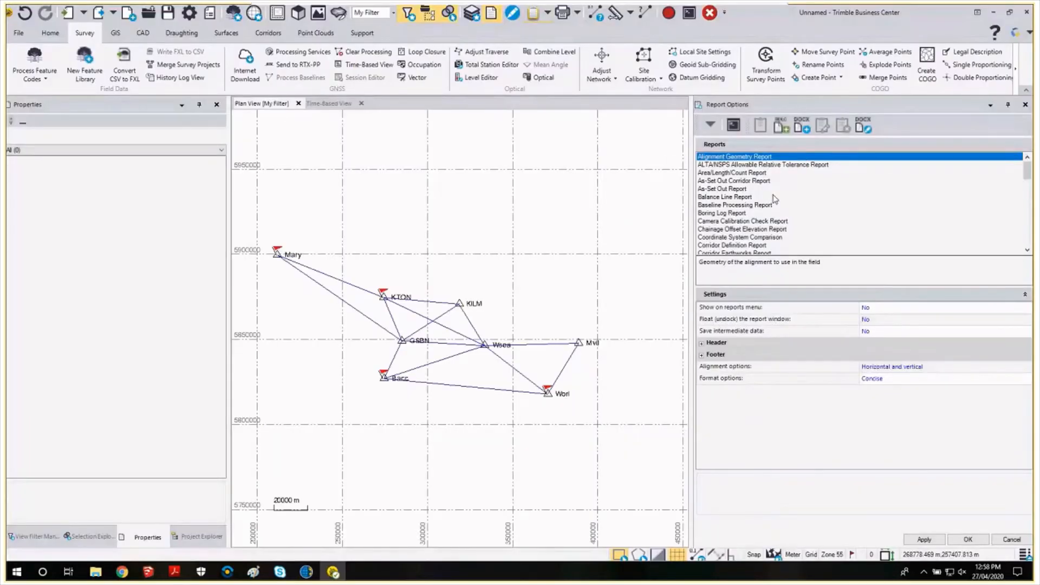
# In the report options, review the GNSS Loop Closure Results settings and set its passed loop section to Show.
pyautogui.scroll(-2, 785, 200)
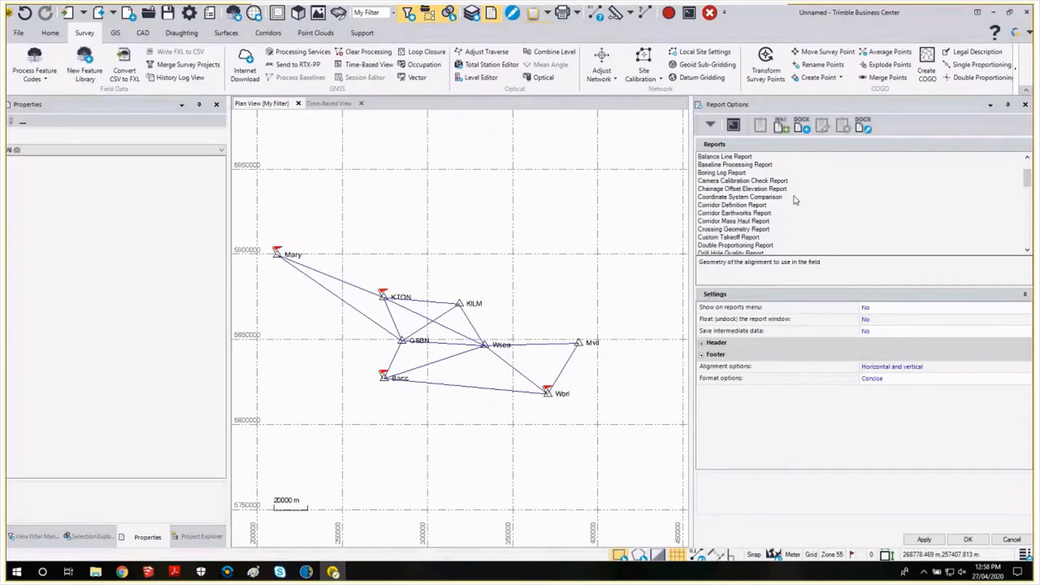
pyautogui.scroll(-3, 796, 200)
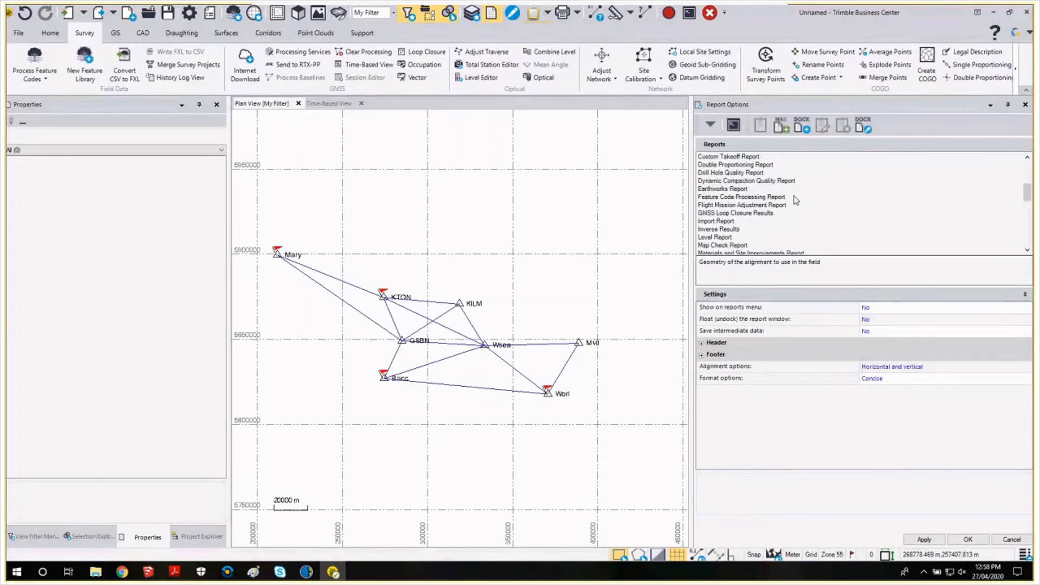
pyautogui.click(752, 213)
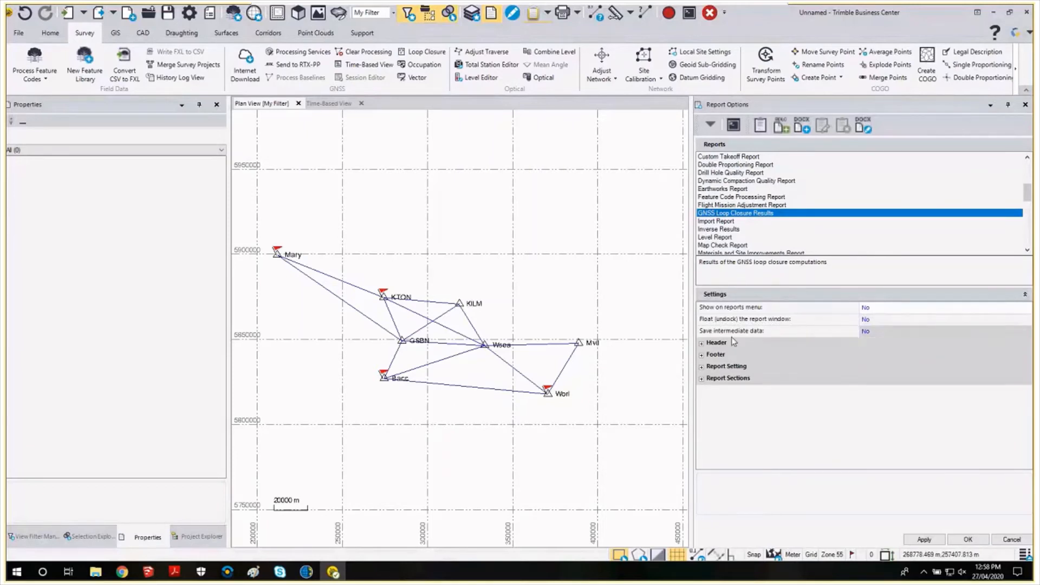
pyautogui.doubleClick(729, 366)
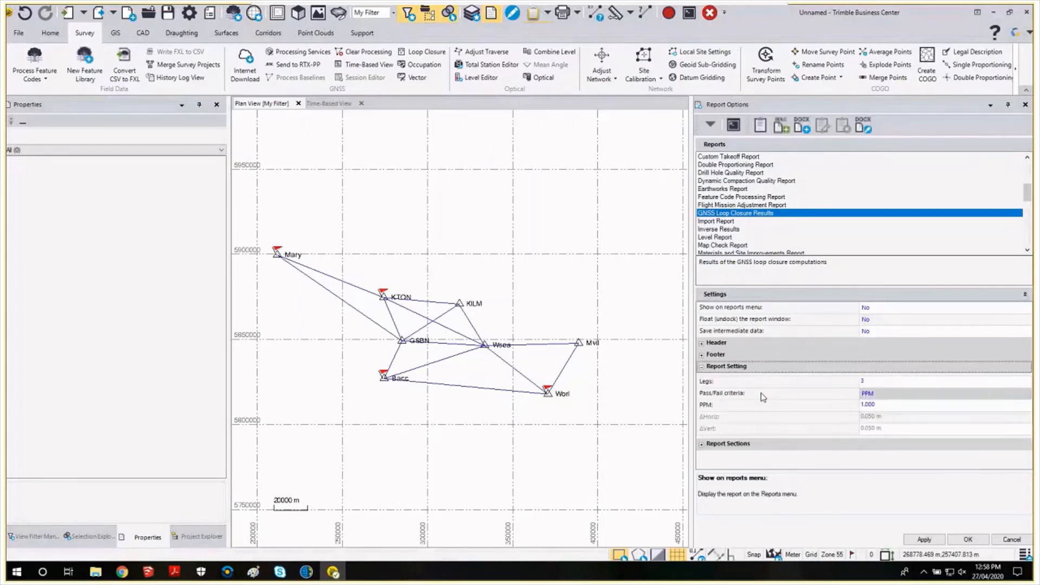
pyautogui.click(713, 443)
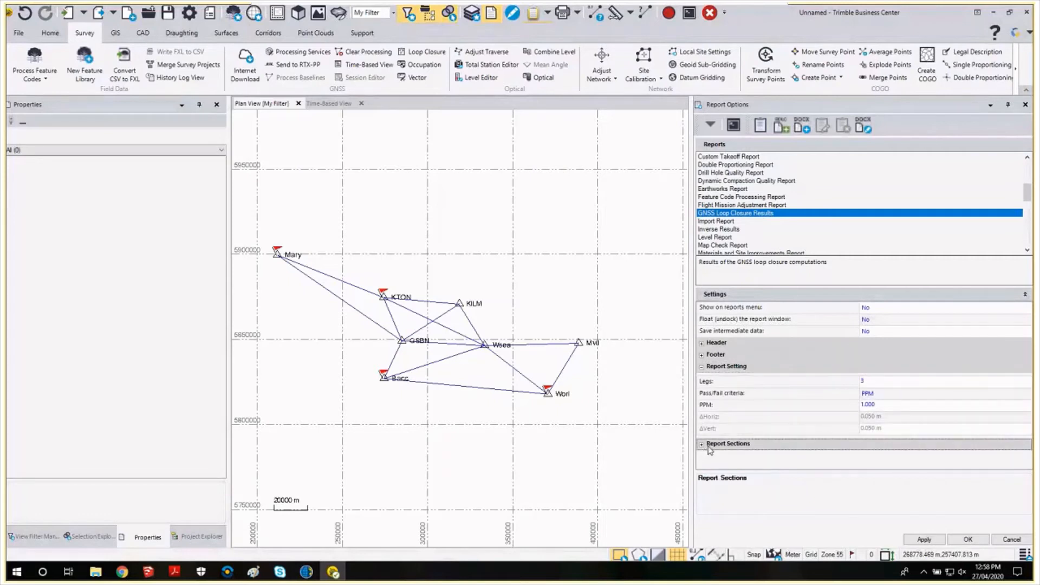
pyautogui.click(702, 367)
pyautogui.click(702, 379)
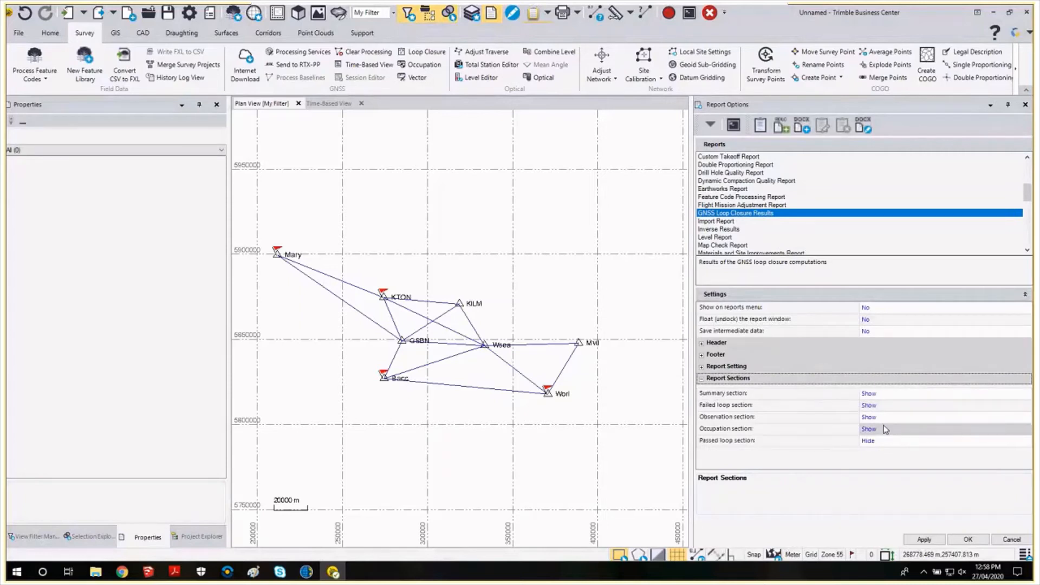
pyautogui.click(880, 441)
pyautogui.click(876, 452)
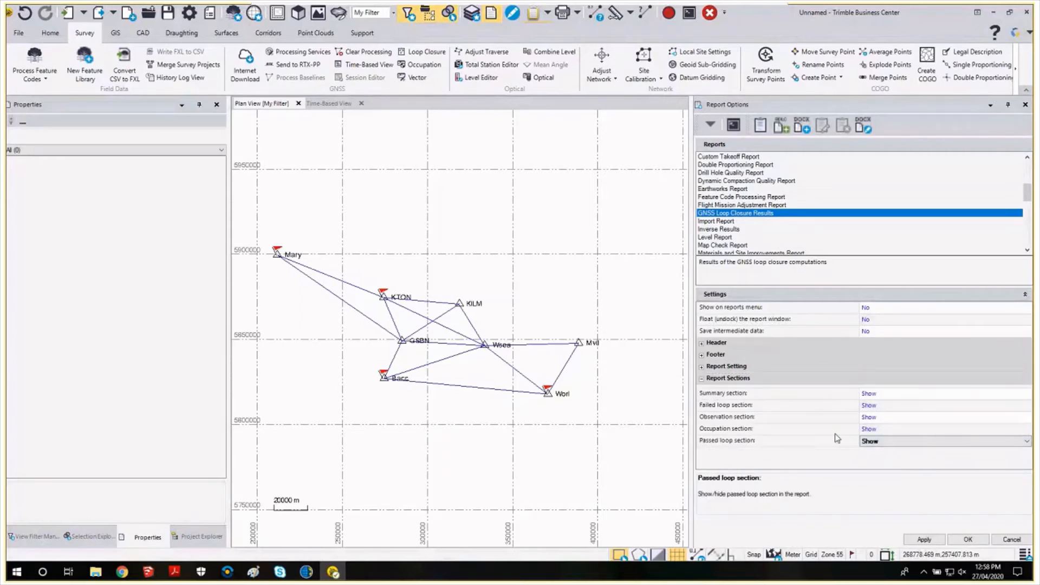
pyautogui.click(967, 540)
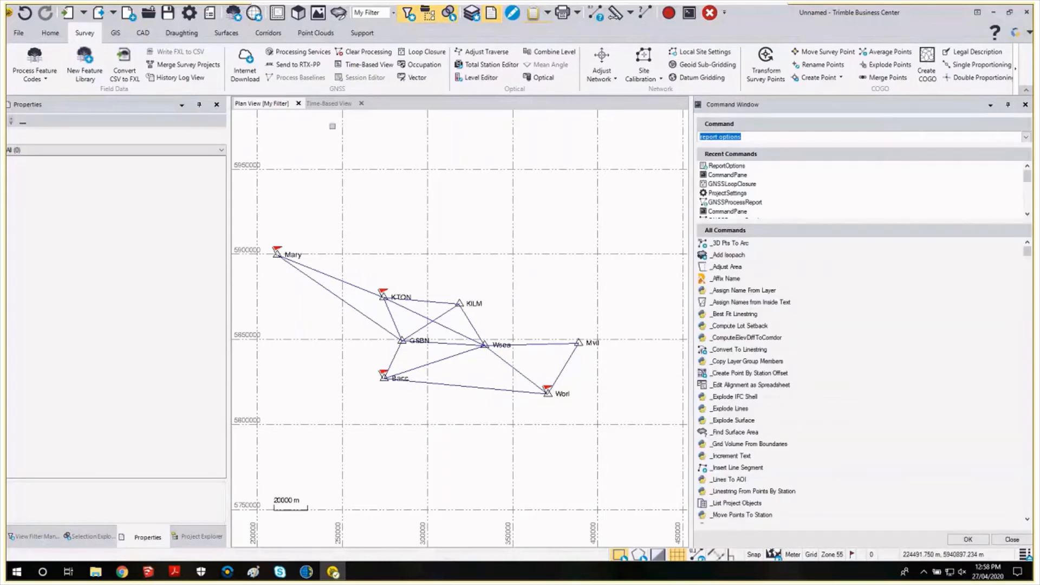
# Rerun the GNSS Loop Closure report and review its summary and the listed passed loops.
pyautogui.click(415, 54)
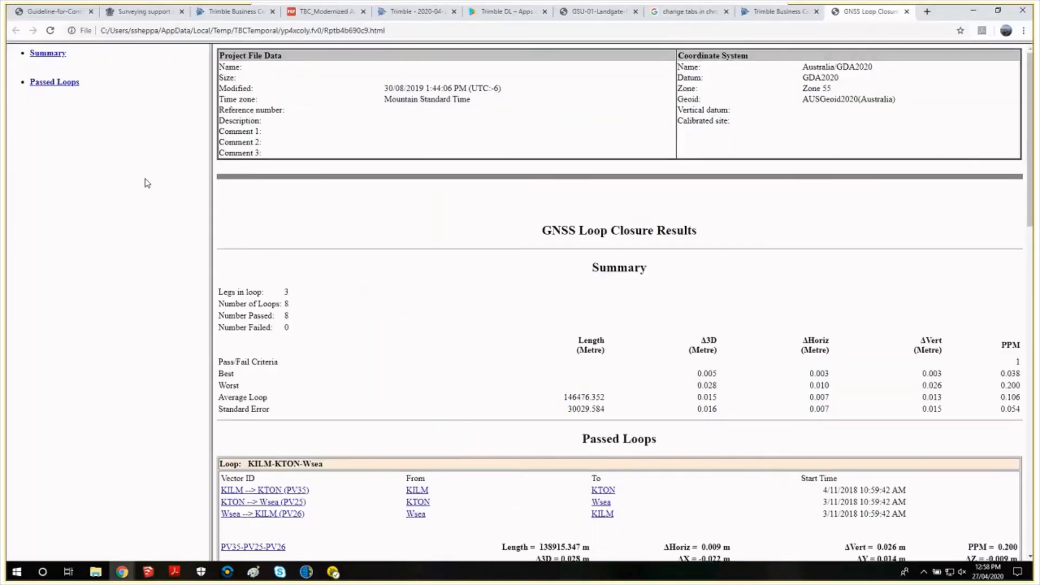
pyautogui.scroll(-1, 327, 314)
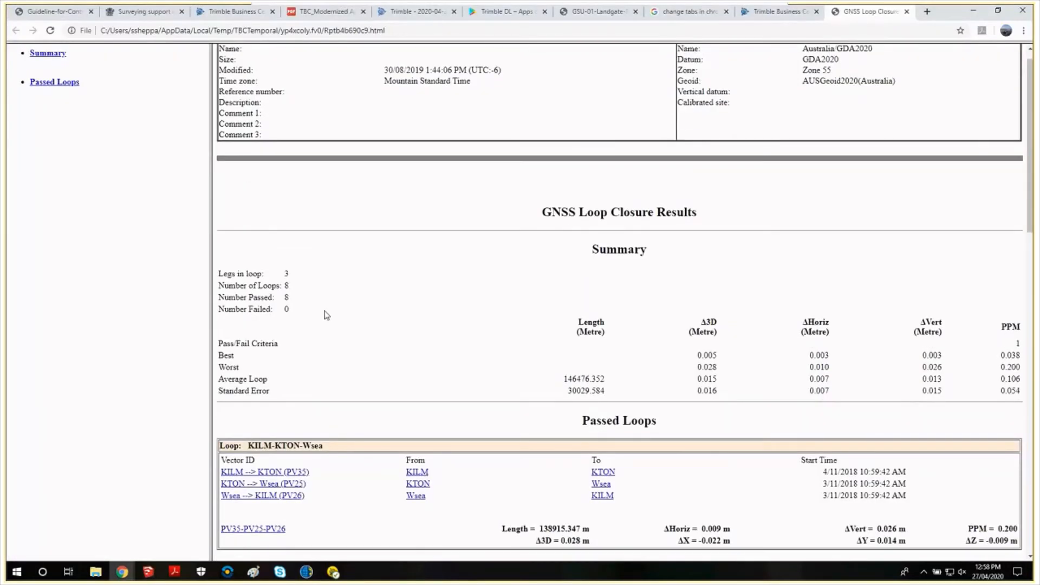
pyautogui.scroll(-3, 383, 302)
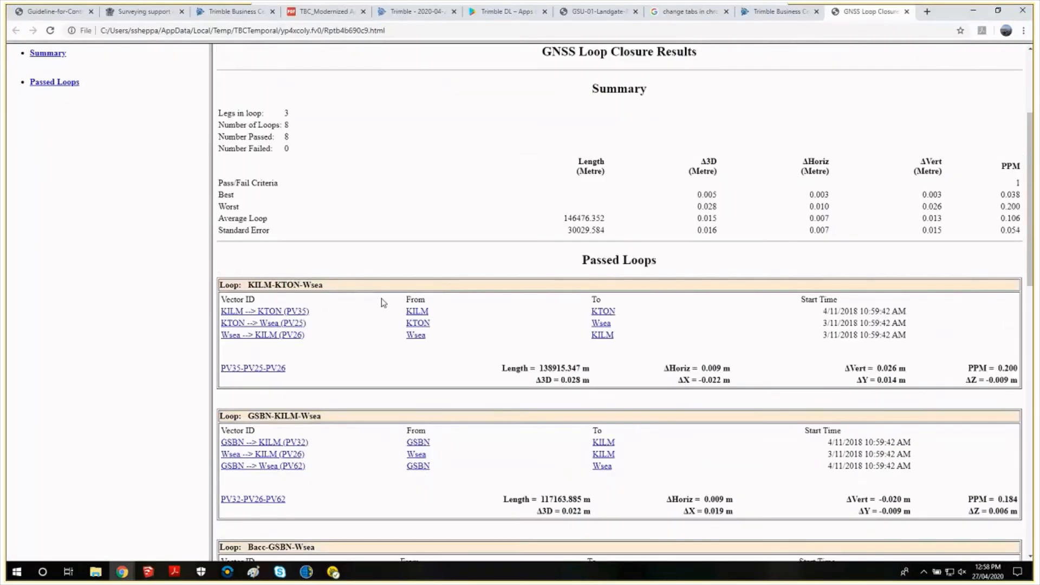
pyautogui.scroll(-3, 384, 303)
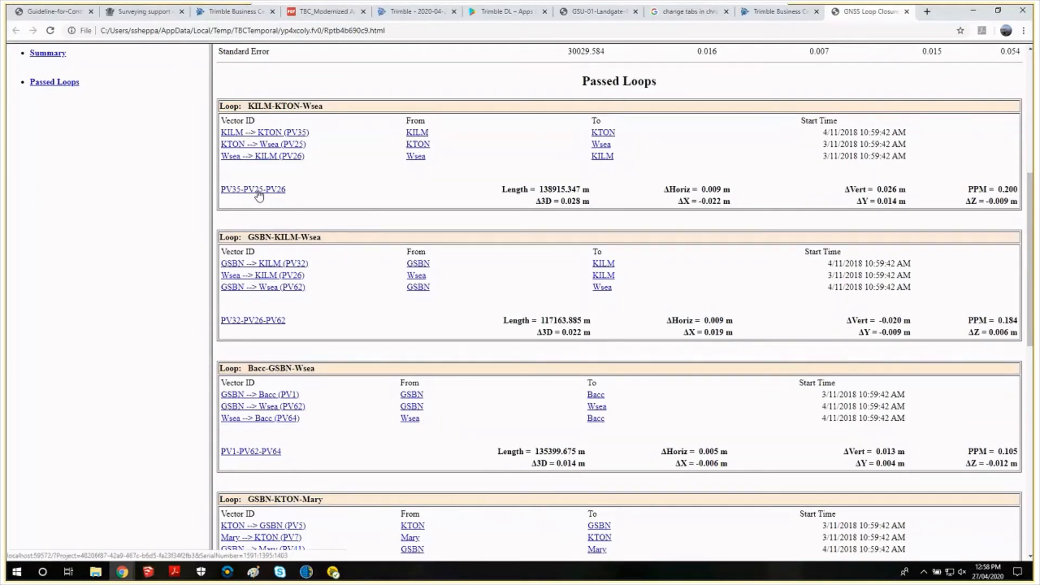
# Select the KILM-KTON-Wsea loop's vectors and then point KILM from the report, locating each in Trimble Business Center's plan view.
pyautogui.click(330, 572)
pyautogui.scroll(3, 397, 317)
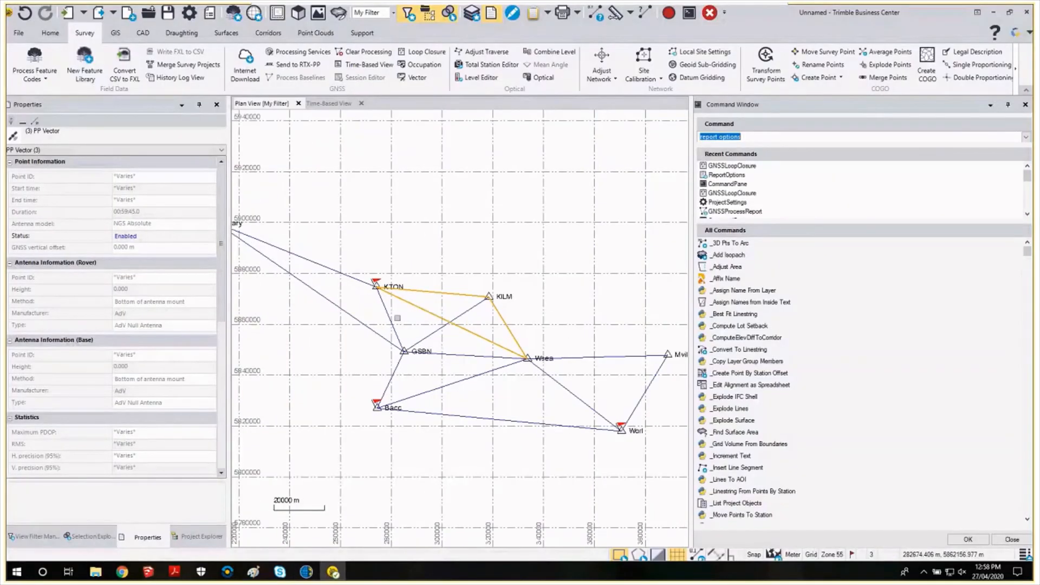
pyautogui.click(121, 574)
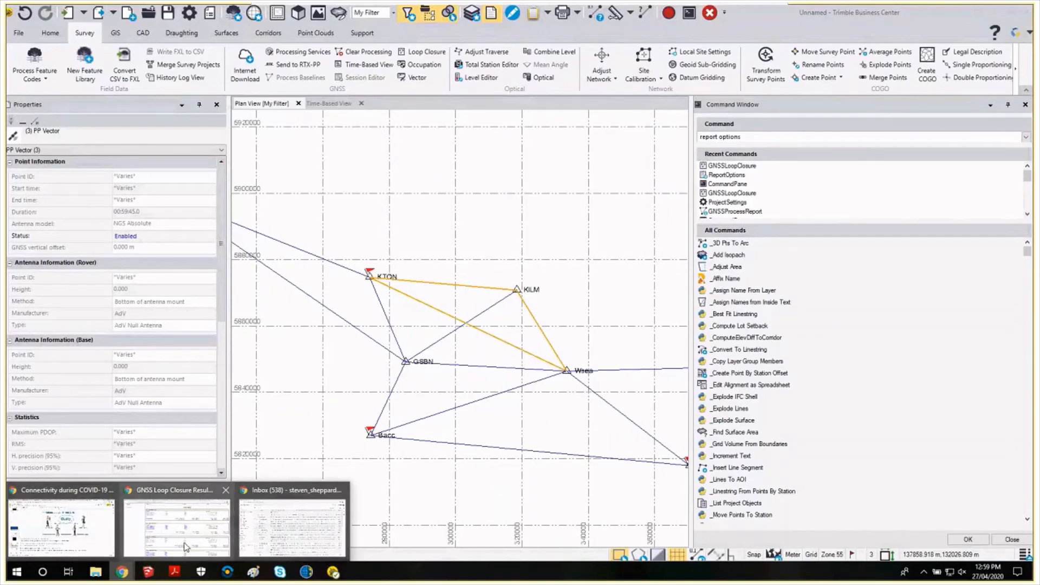
pyautogui.click(184, 547)
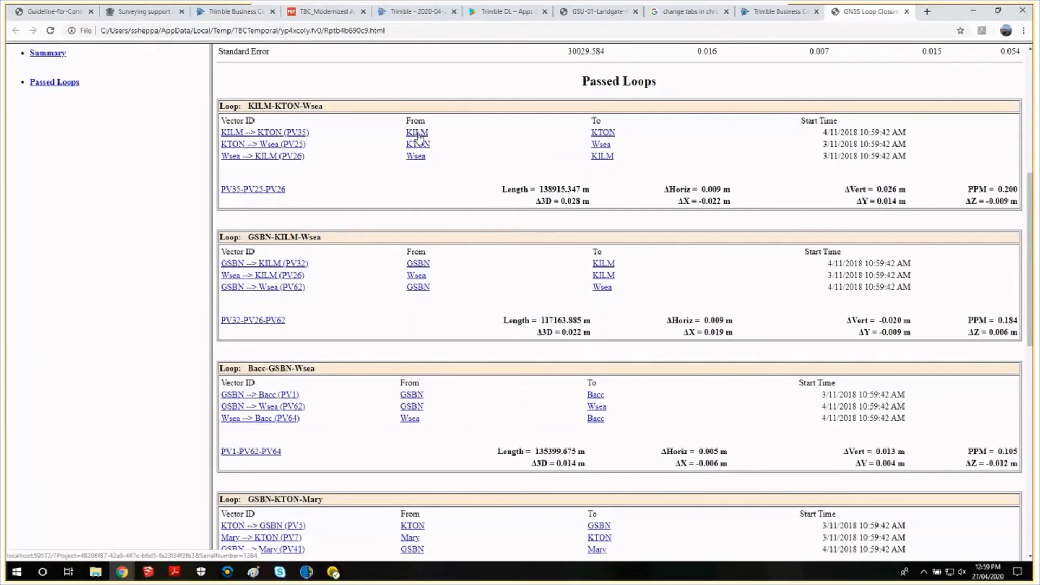
pyautogui.click(332, 572)
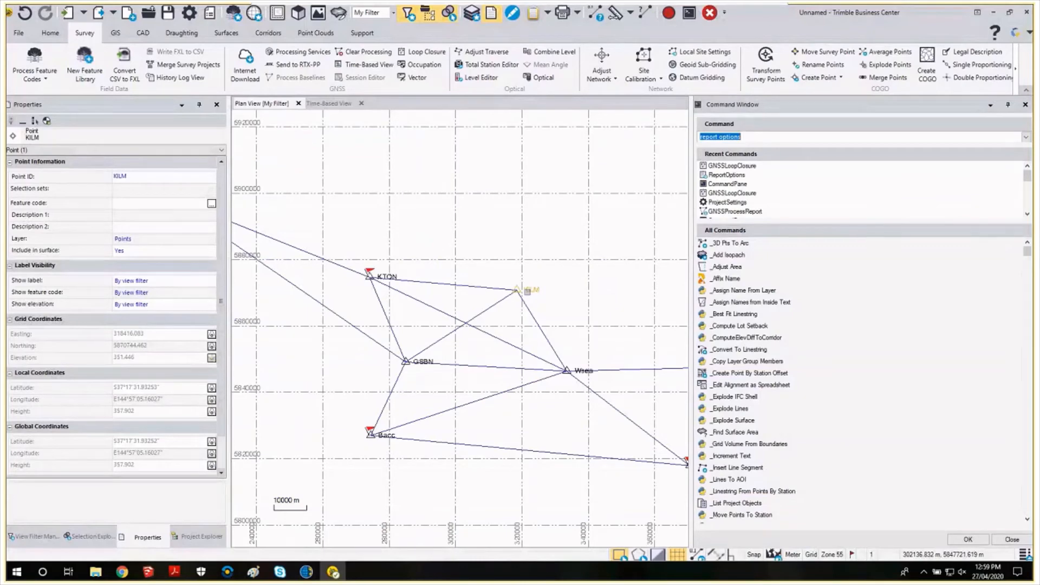
# Close the Command Window and reframe the plan view to show the whole GNSS network.
pyautogui.click(1024, 105)
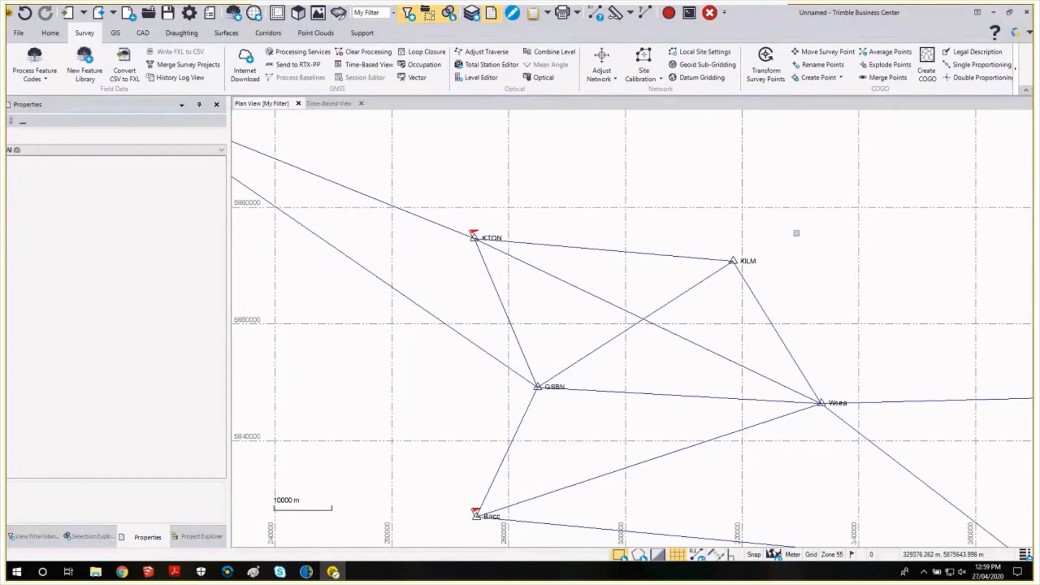
pyautogui.scroll(-2, 796, 232)
pyautogui.moveTo(804, 241); pyautogui.dragTo(809, 276, button='middle')
pyautogui.scroll(1, 760, 265)
pyautogui.click(548, 12)
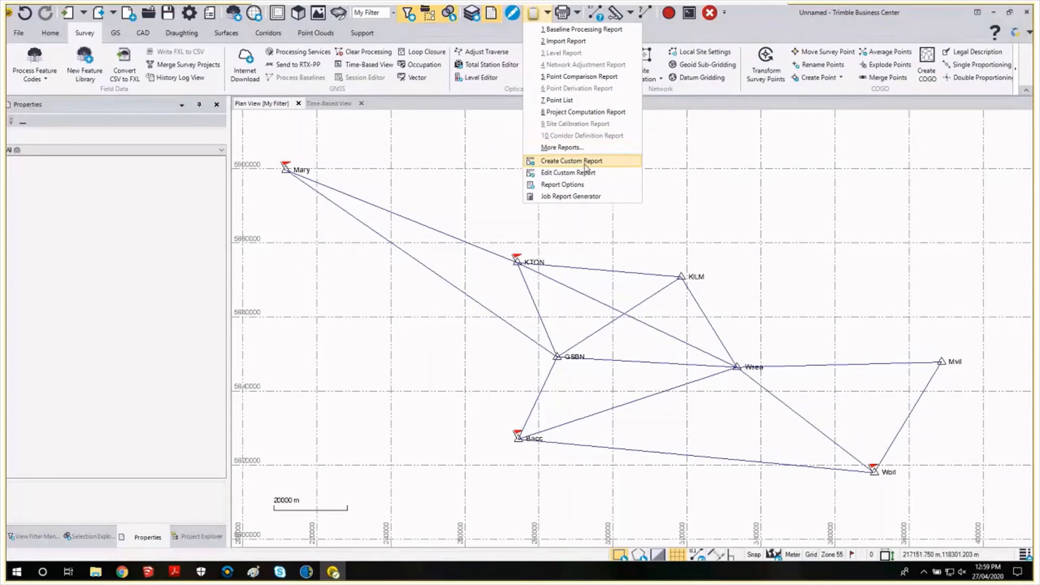
pyautogui.click(724, 167)
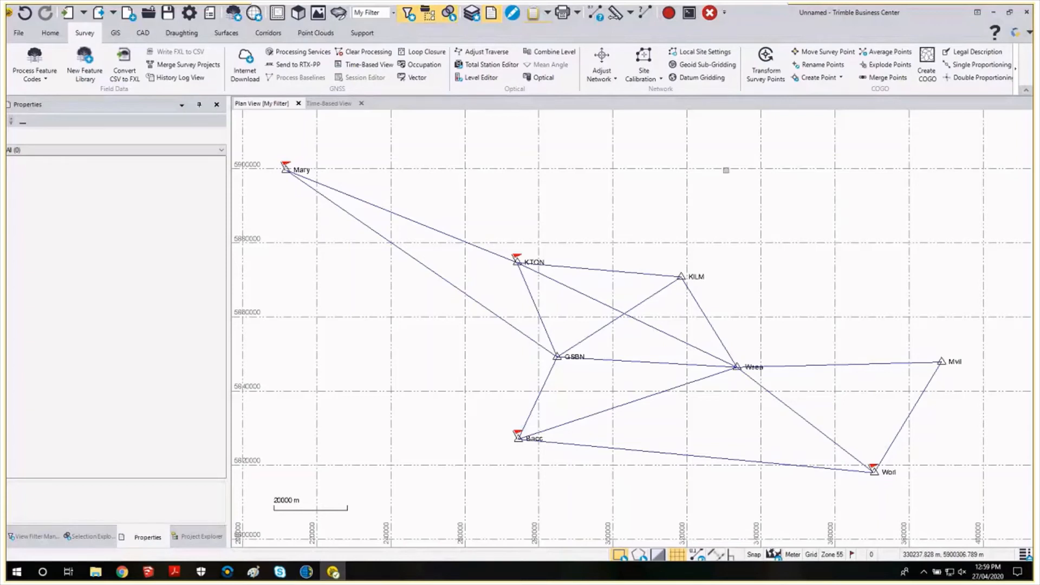
pyautogui.moveTo(732, 197); pyautogui.dragTo(721, 194, button='middle')
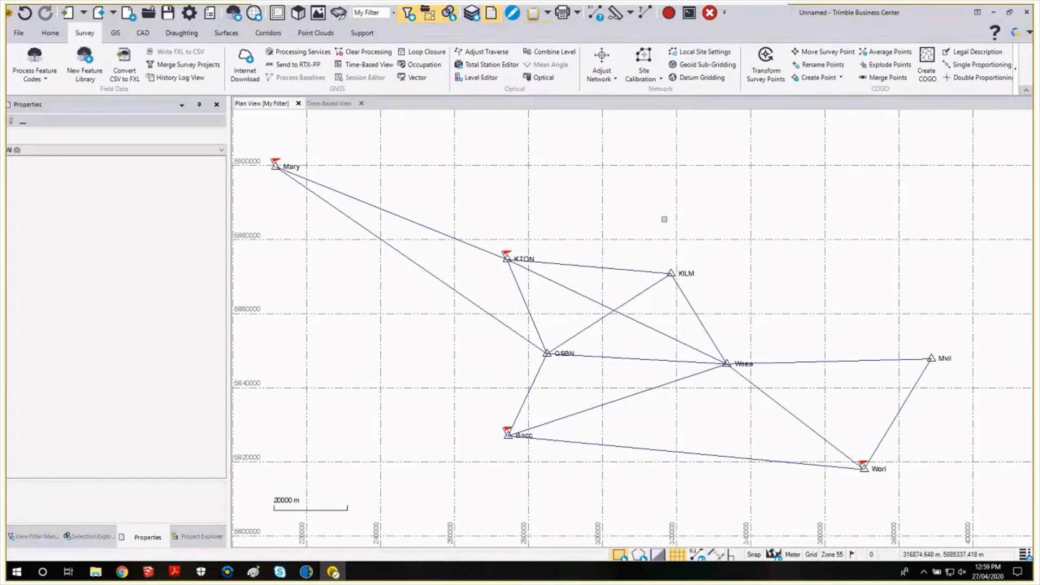
pyautogui.moveTo(664, 219); pyautogui.dragTo(683, 215, button='middle')
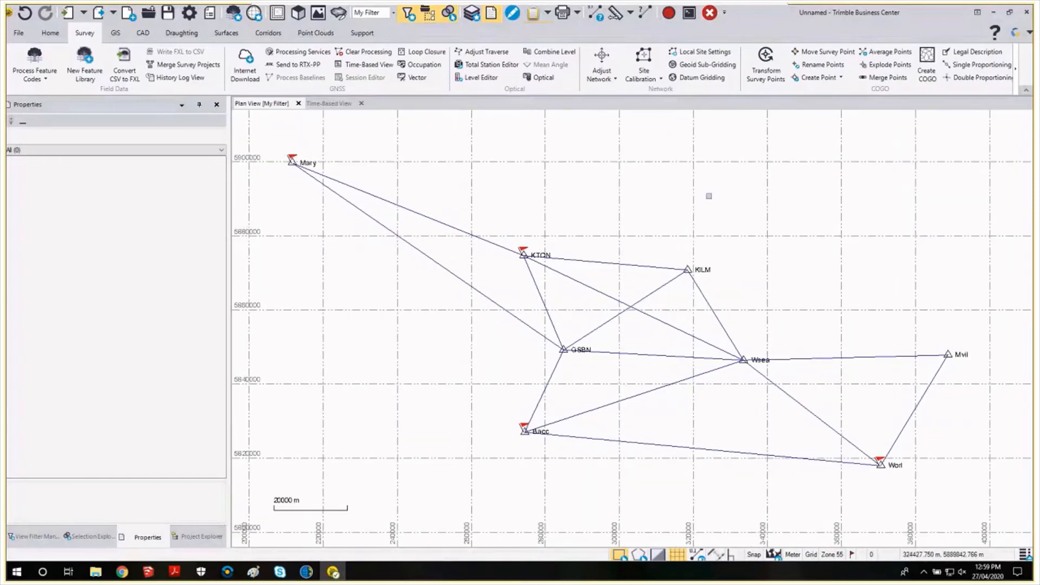
pyautogui.scroll(-1, 670, 202)
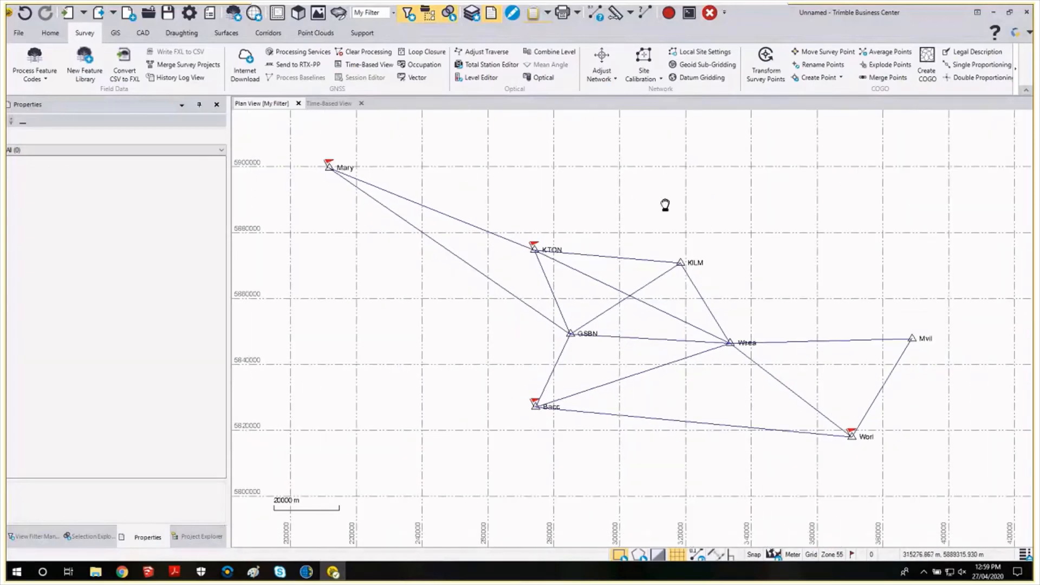
pyautogui.moveTo(665, 205); pyautogui.dragTo(688, 207, button='middle')
pyautogui.scroll(1, 660, 219)
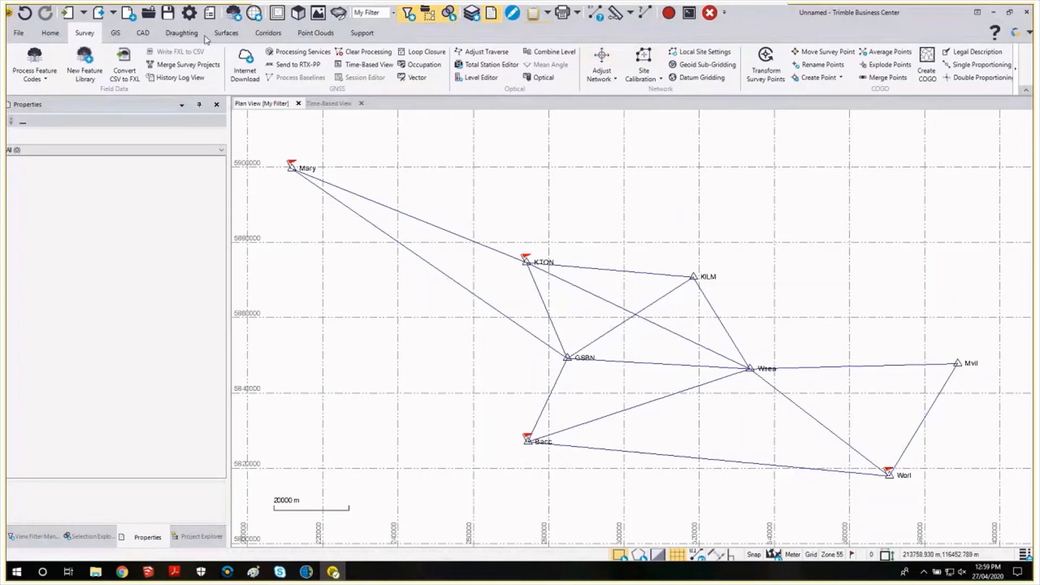
# Inspect the general network adjustment settings, the default standard error sources and the GNSS default errors in the project settings.
pyautogui.click(188, 13)
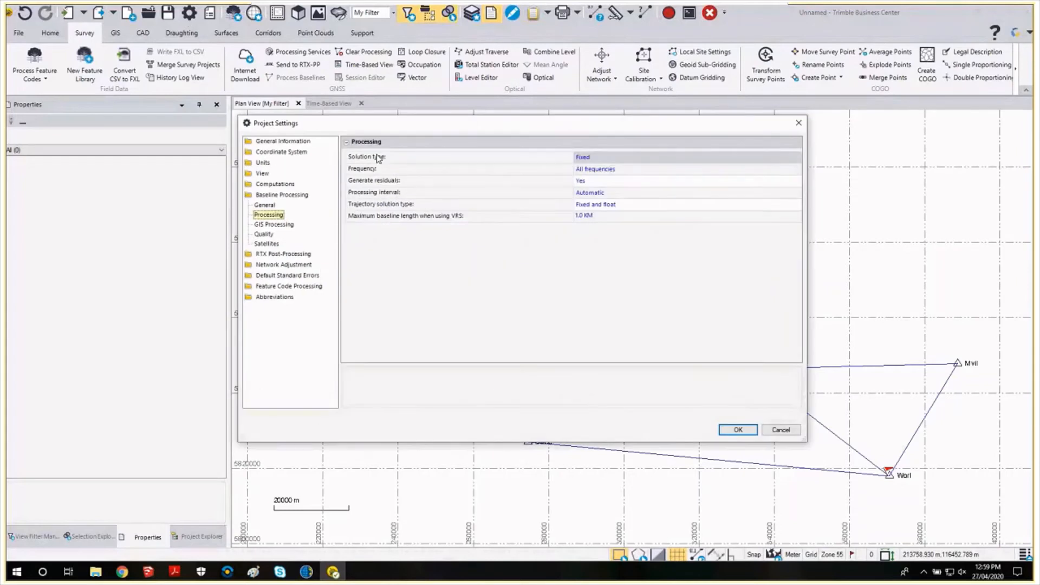
pyautogui.click(283, 264)
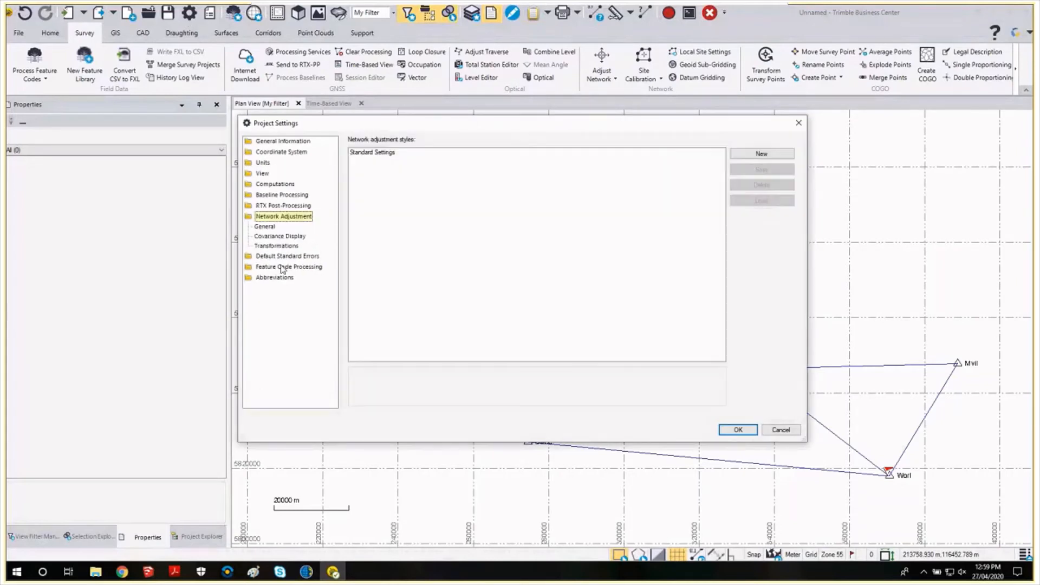
pyautogui.click(268, 230)
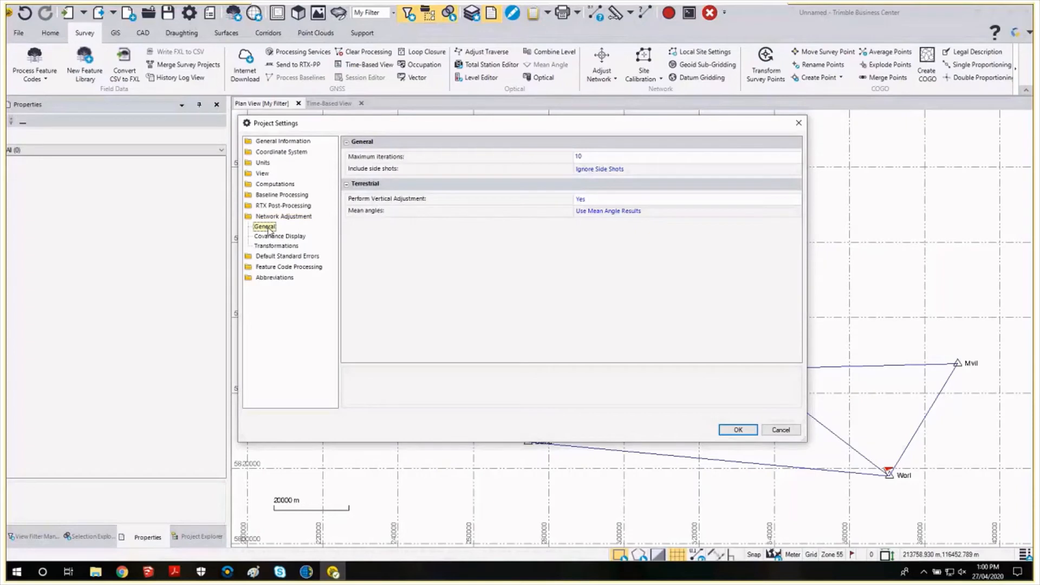
pyautogui.click(279, 256)
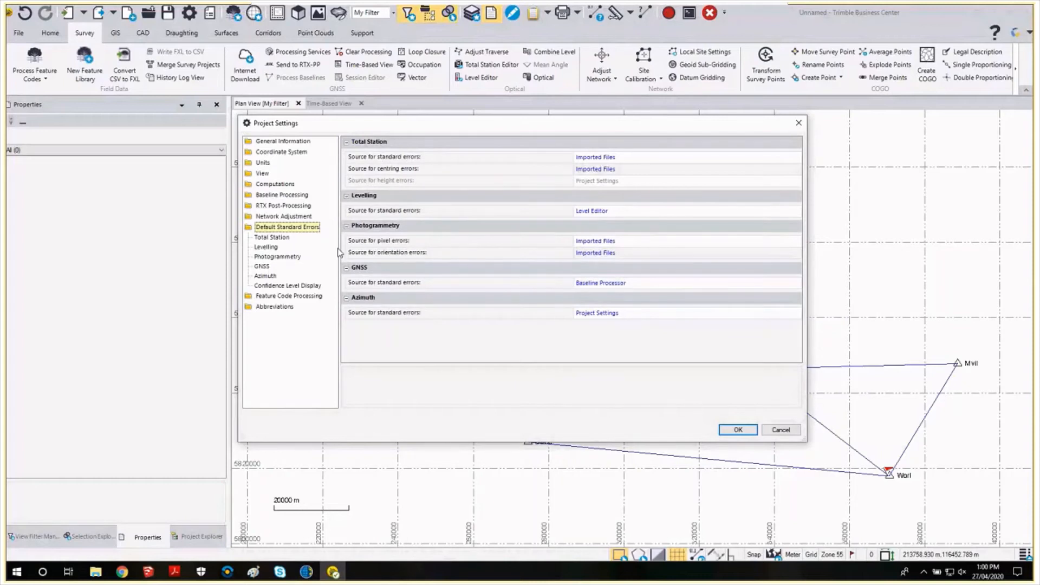
pyautogui.click(264, 267)
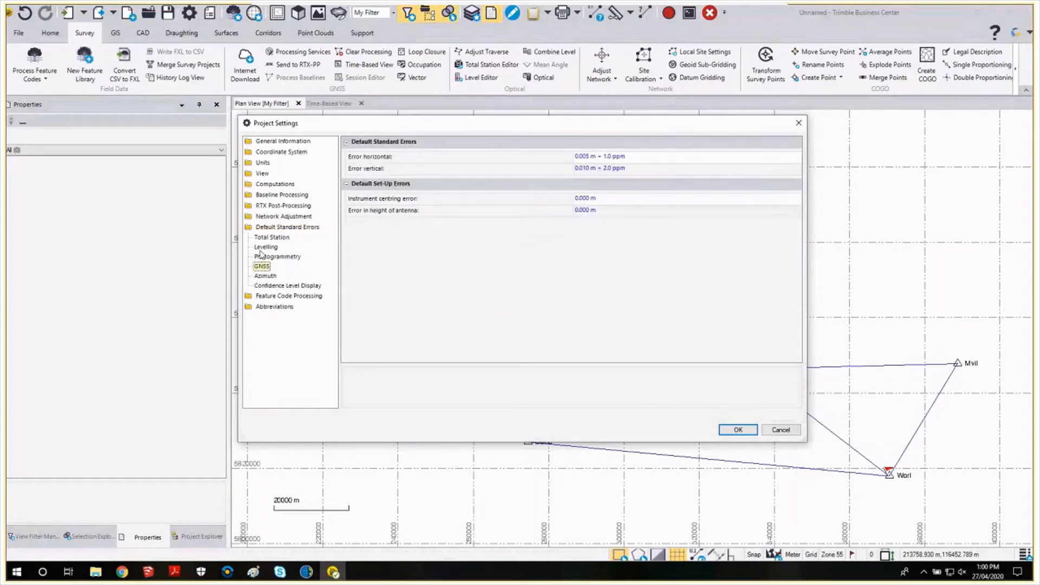
pyautogui.click(269, 227)
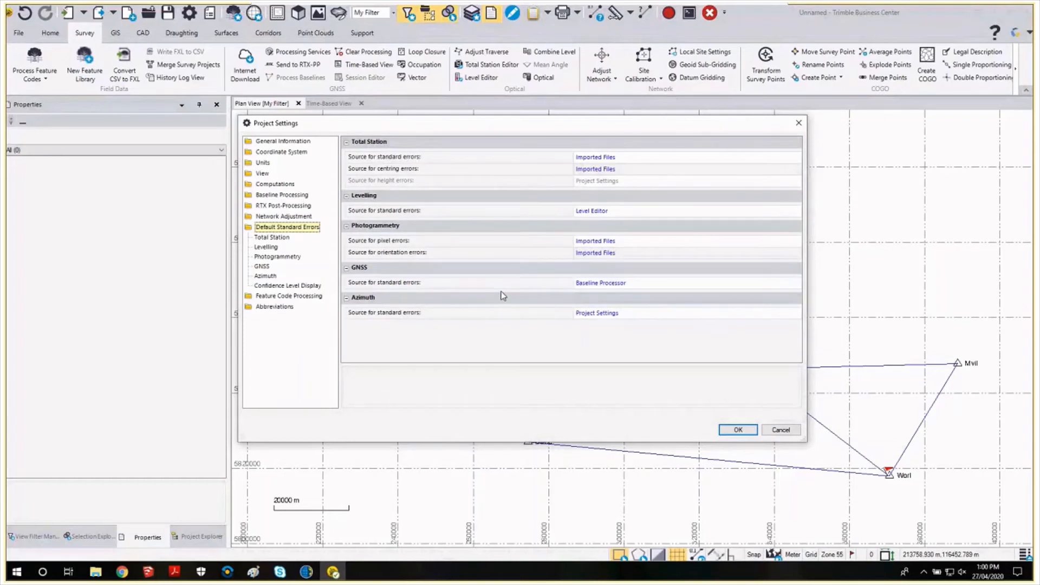
pyautogui.click(261, 267)
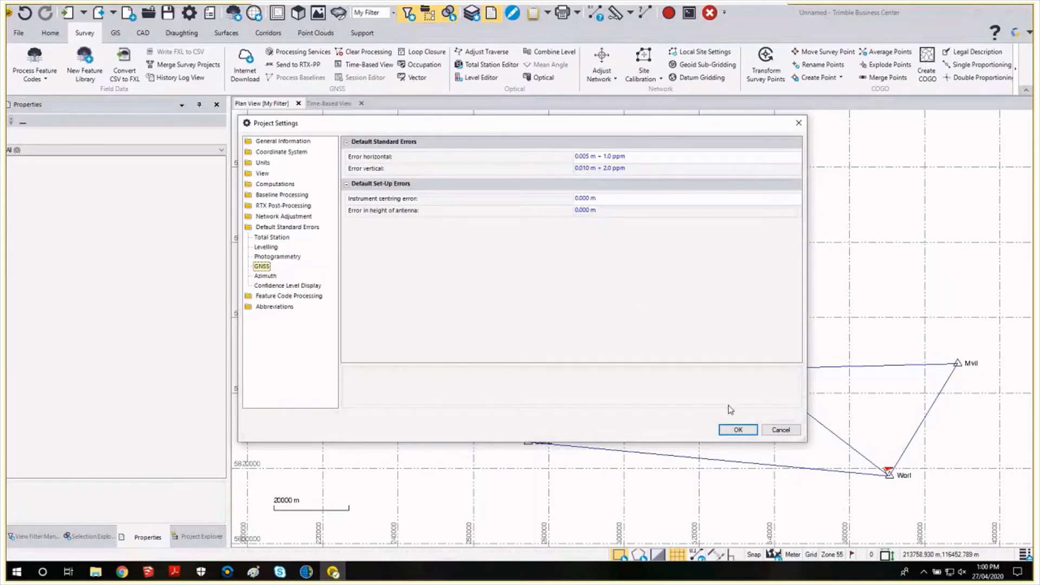
pyautogui.click(742, 434)
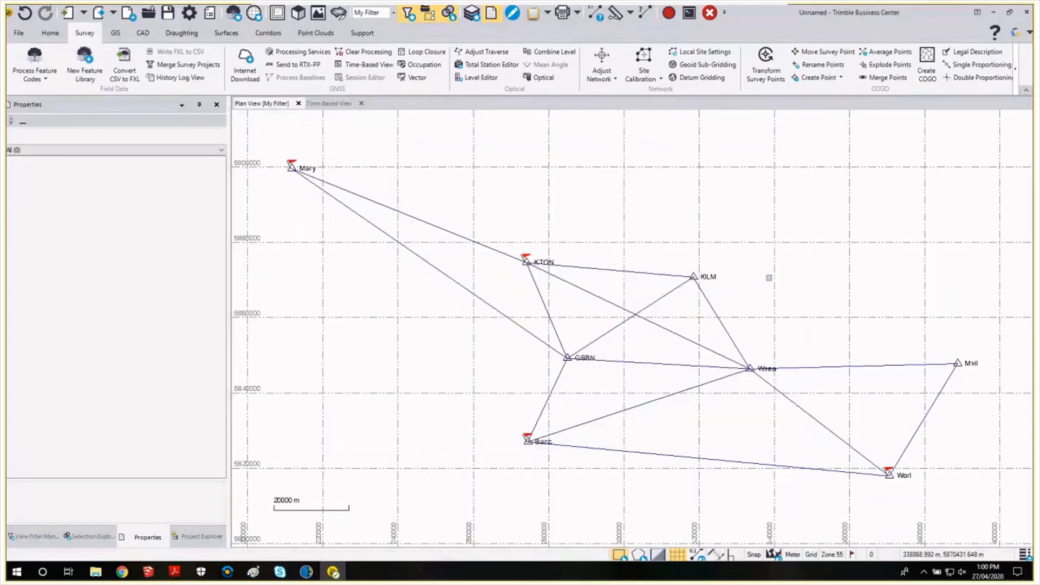
# Run a network adjustment without any fixed coordinates, continuing despite the unresolved project computation errors.
pyautogui.click(603, 57)
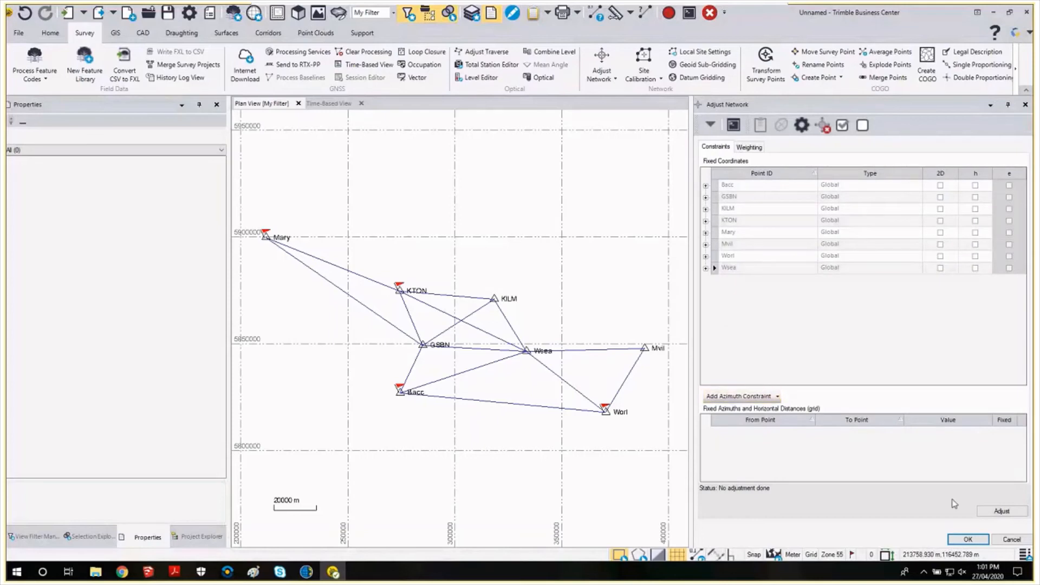
pyautogui.click(998, 515)
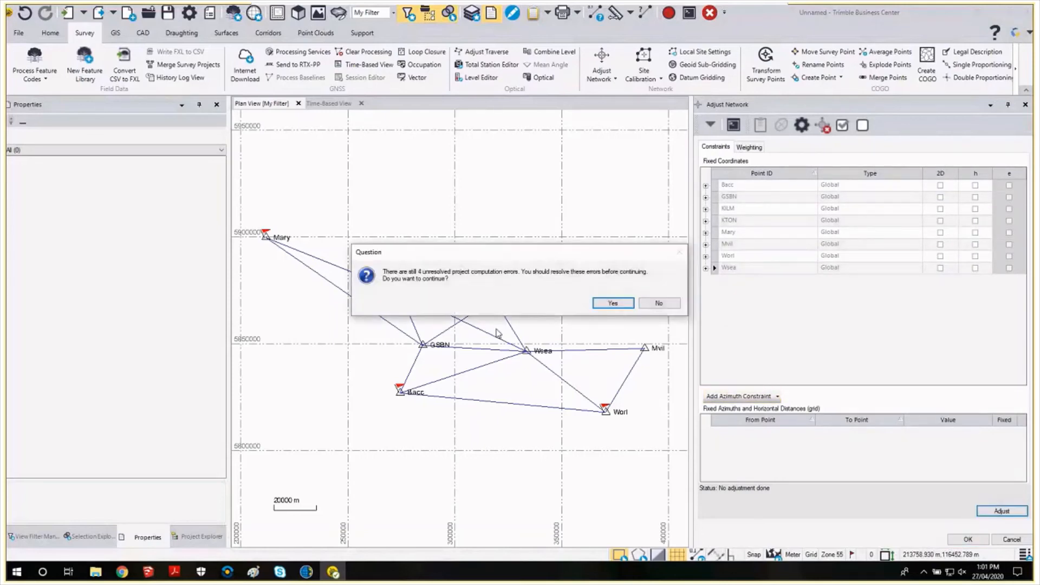
pyautogui.click(611, 303)
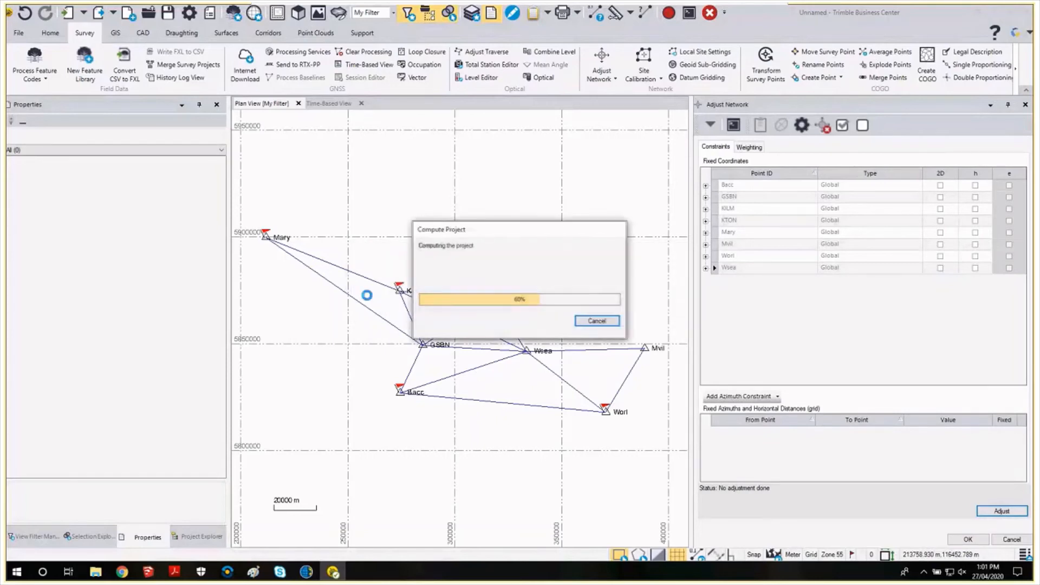
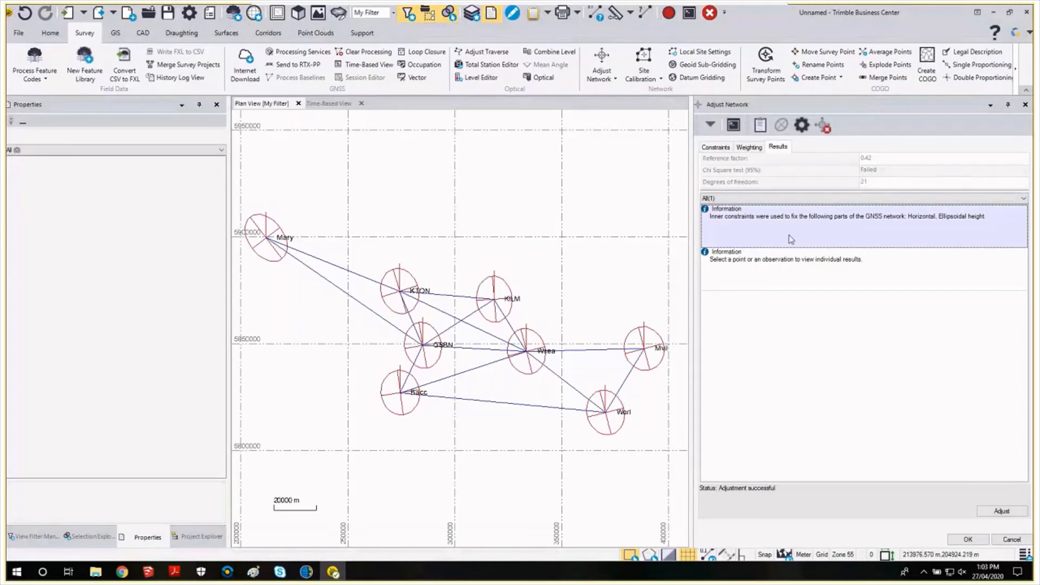
# Review the baseline sessions in the Time-Based View from the first list entry to the last.
pyautogui.moveTo(434, 408); pyautogui.dragTo(455, 392, button='middle')
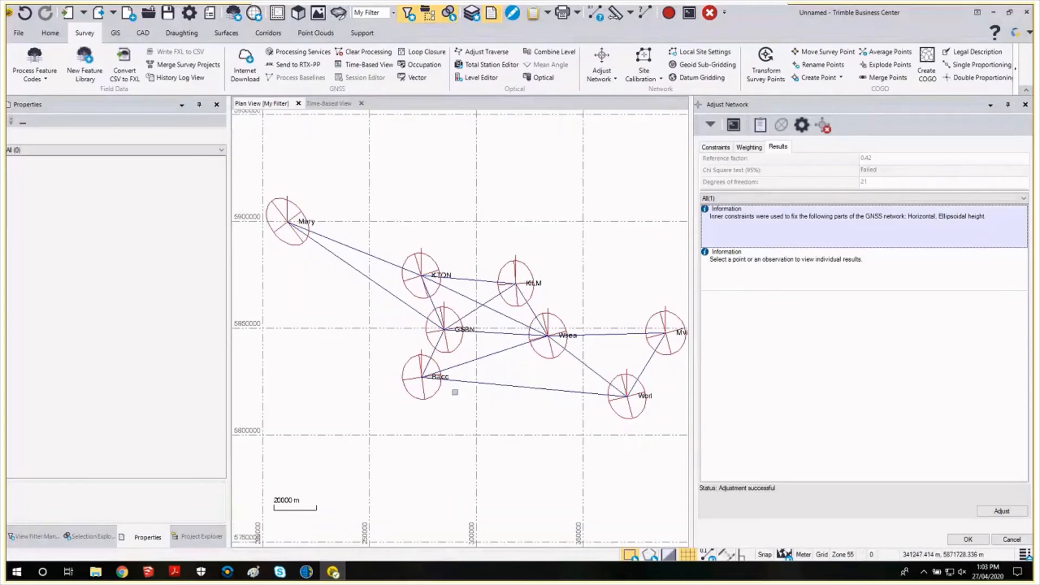
pyautogui.scroll(-1, 612, 292)
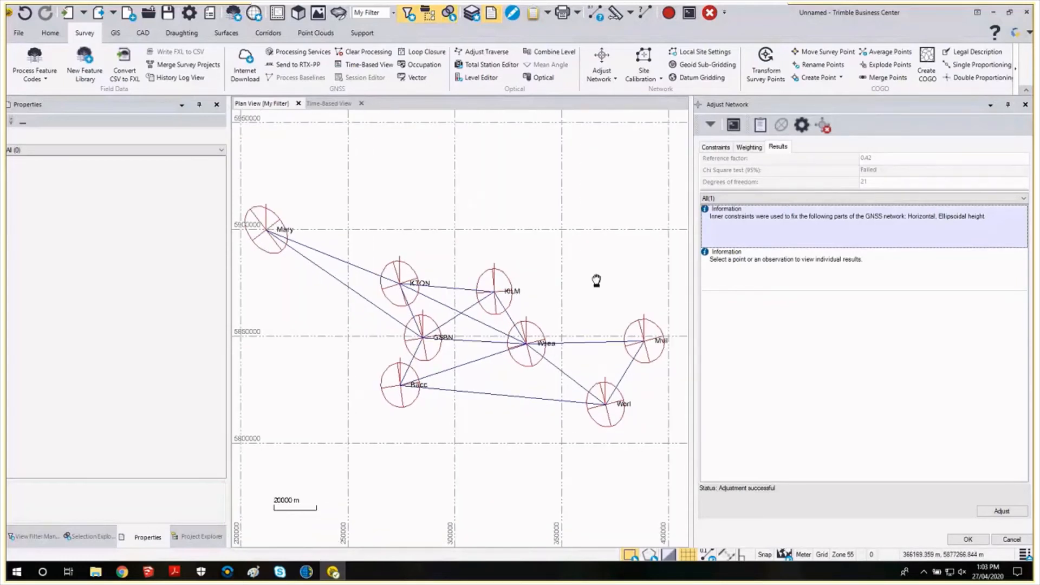
pyautogui.moveTo(595, 290); pyautogui.dragTo(587, 279, button='middle')
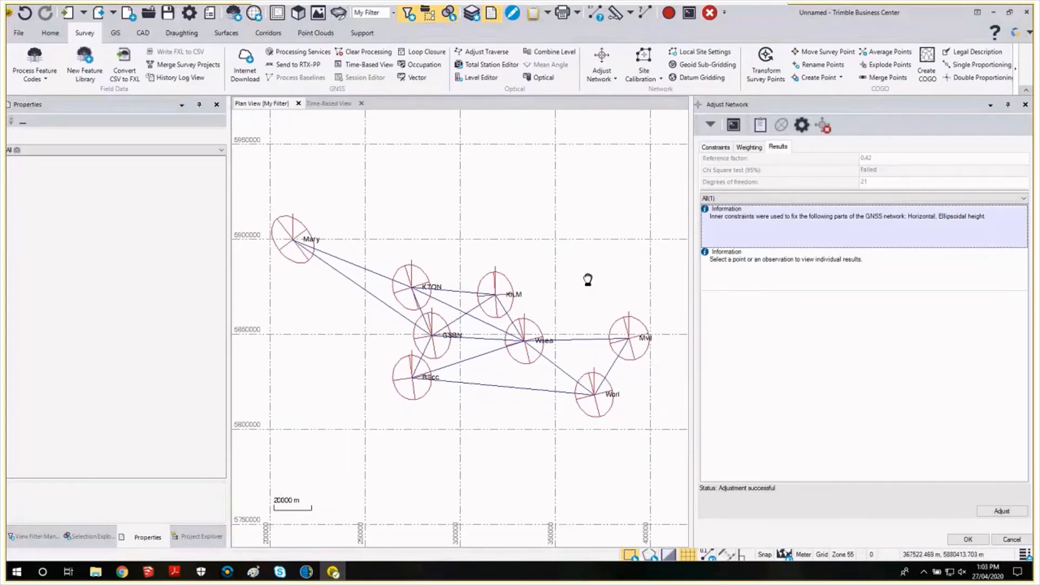
pyautogui.click(330, 104)
pyautogui.scroll(-2, 316, 238)
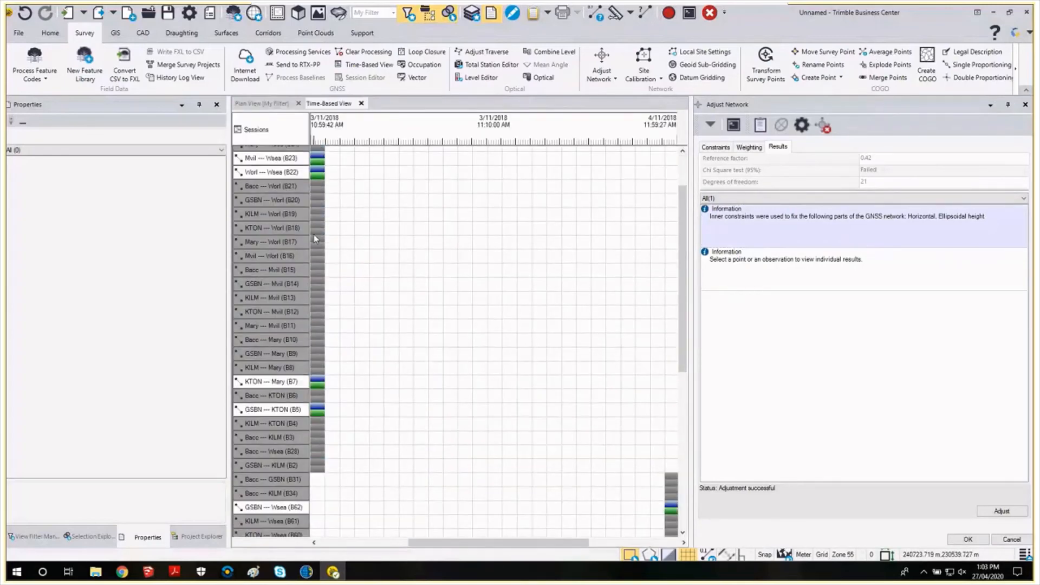
pyautogui.scroll(-8, 315, 238)
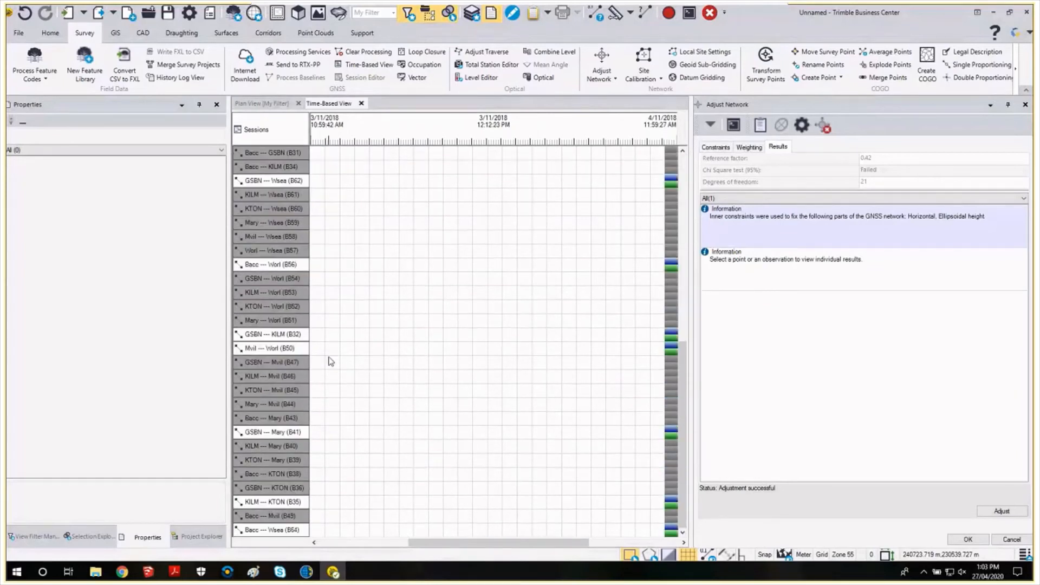
pyautogui.scroll(10, 330, 403)
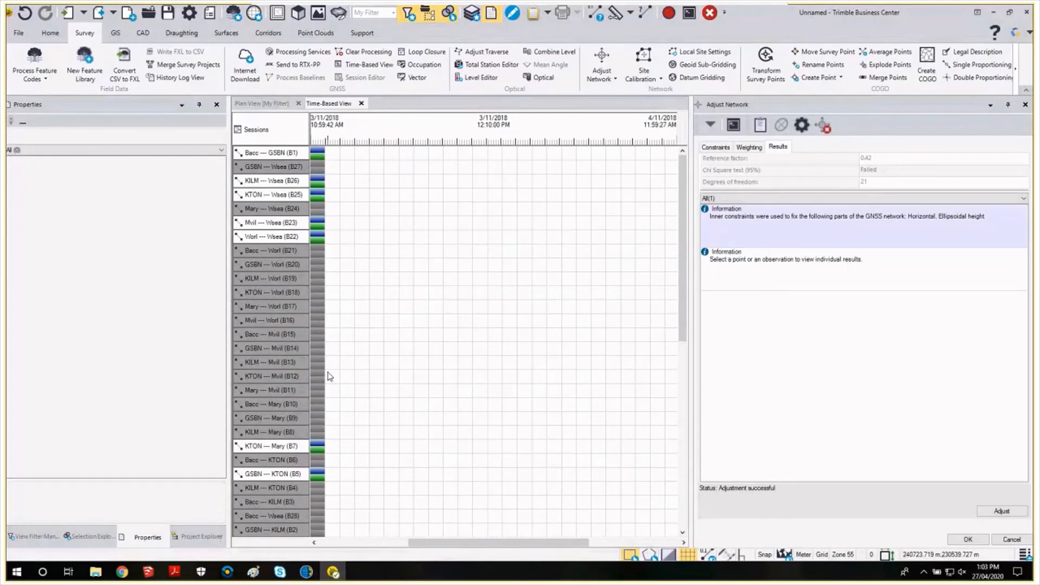
# Return to the plan view and select point KILM to examine its individual adjustment results.
pyautogui.click(273, 104)
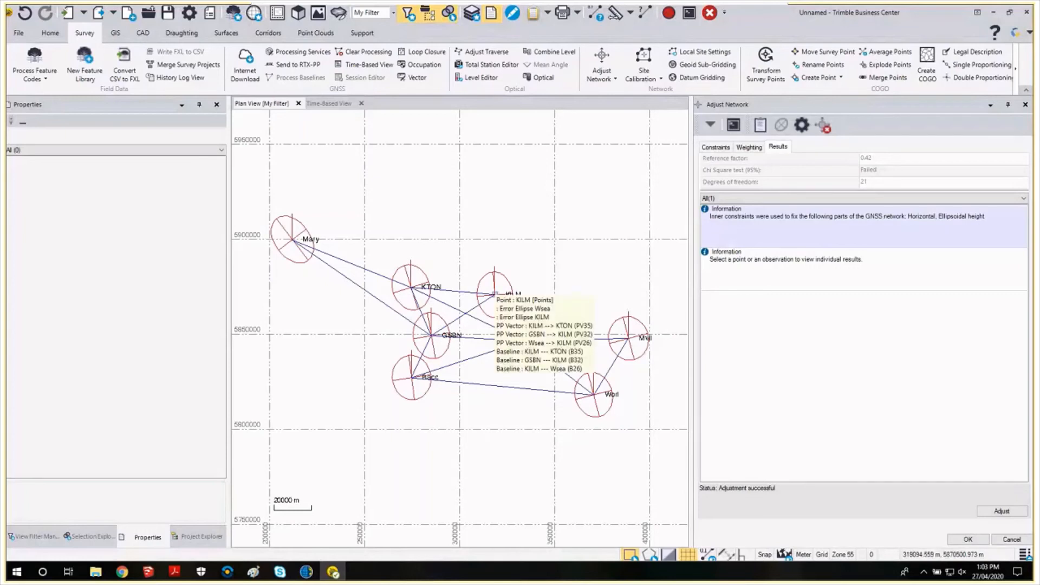
pyautogui.click(495, 296)
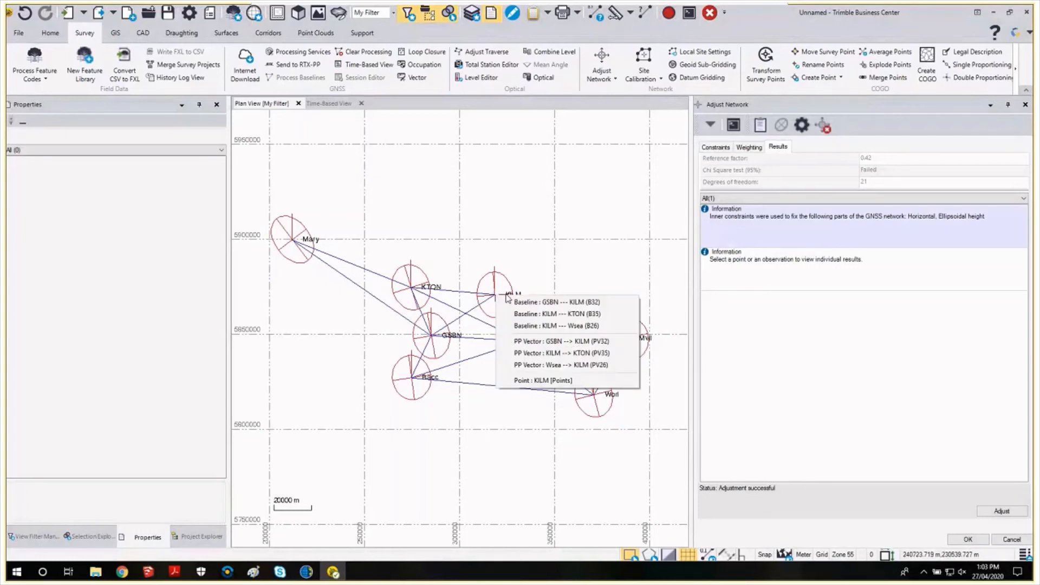
pyautogui.click(518, 380)
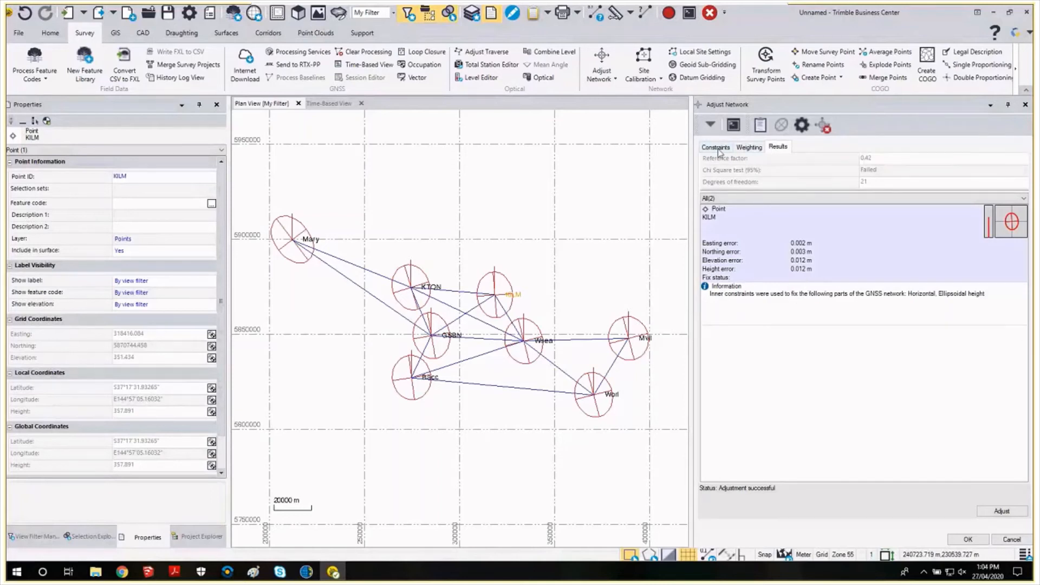
# Apply the reference factor to the post-processed vectors' scalar and re-run the network adjustment.
pyautogui.click(748, 148)
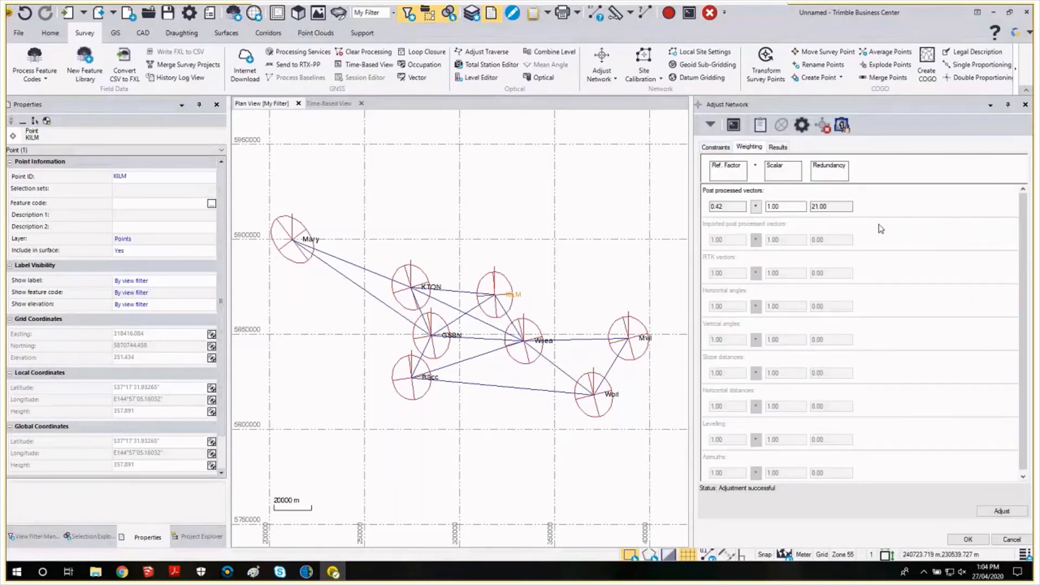
pyautogui.scroll(-1, 800, 357)
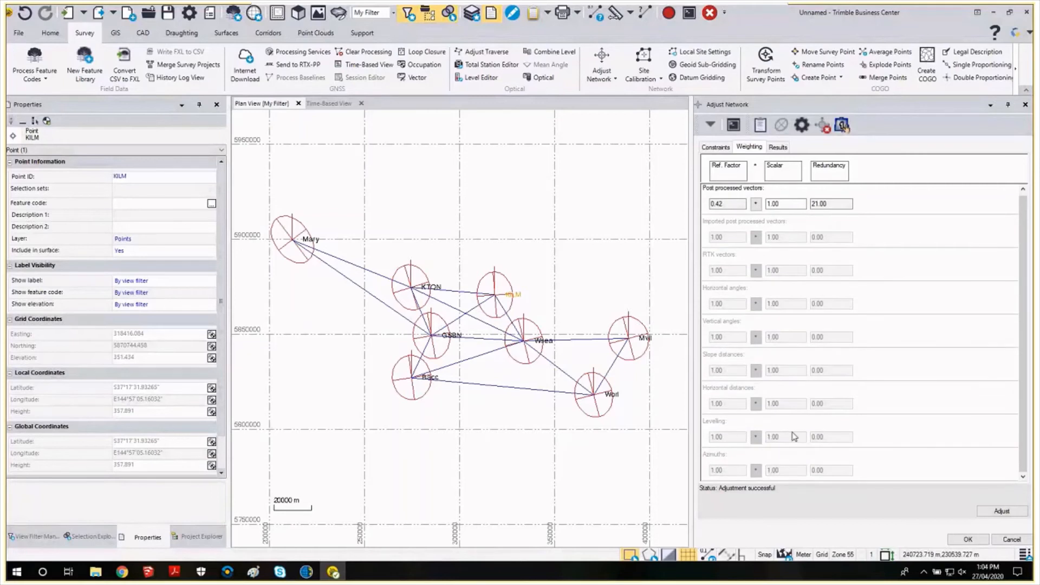
pyautogui.scroll(1, 770, 437)
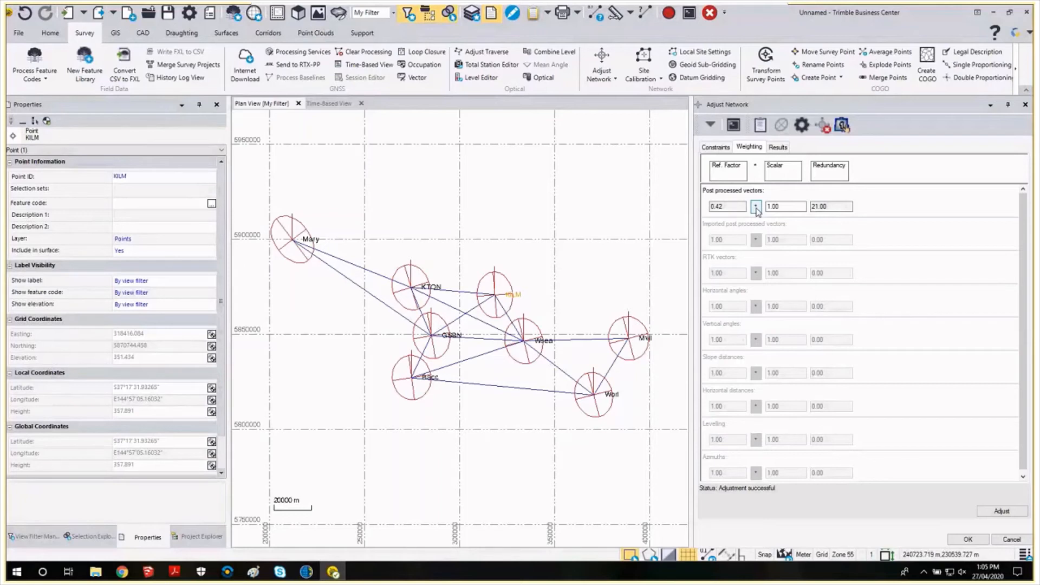
pyautogui.click(756, 208)
pyautogui.click(778, 148)
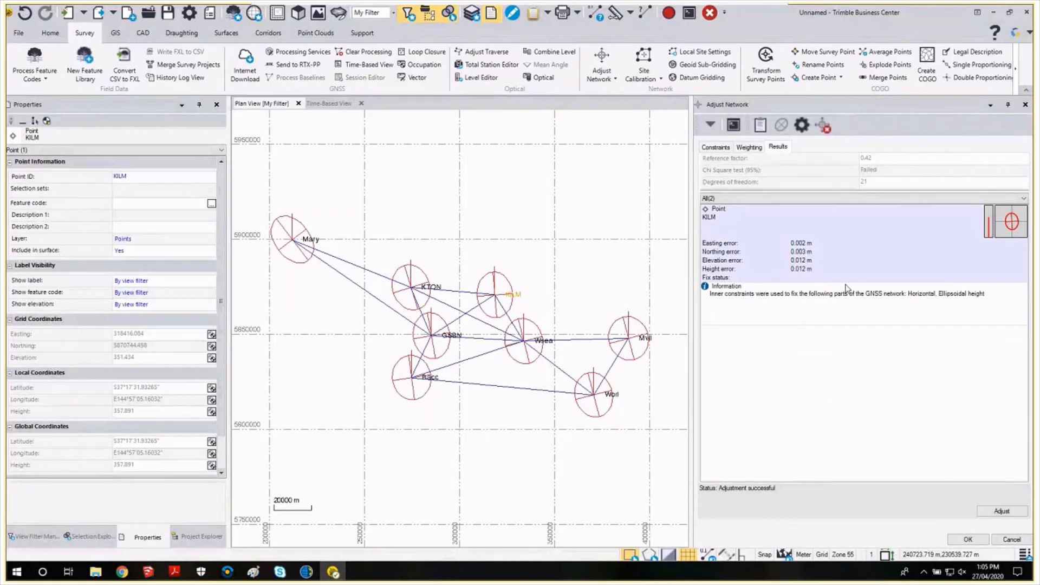
pyautogui.click(1001, 511)
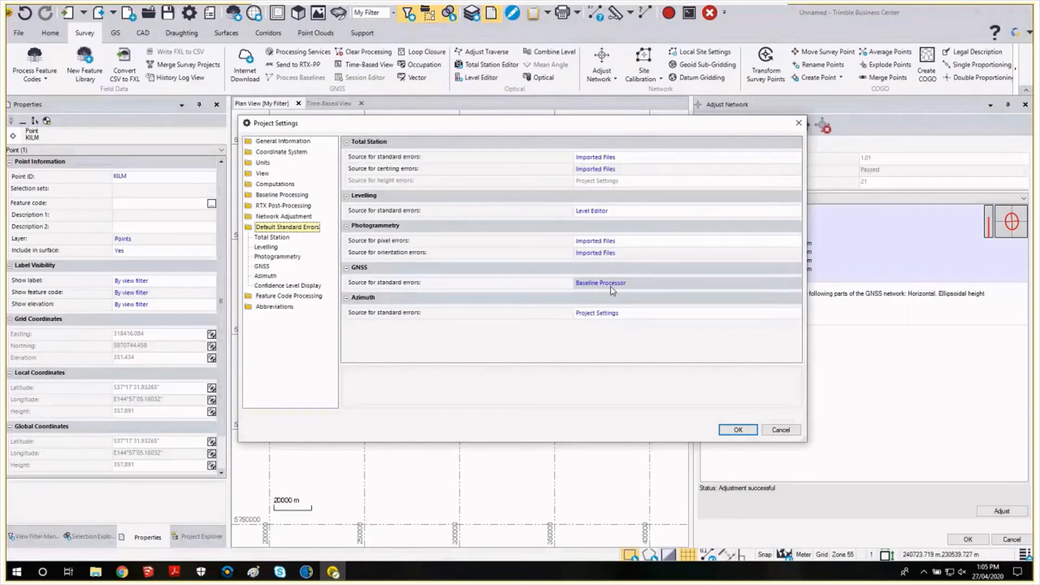
# Check the GNSS default errors and set the GNSS standard error source to Project Settings.
pyautogui.click(262, 267)
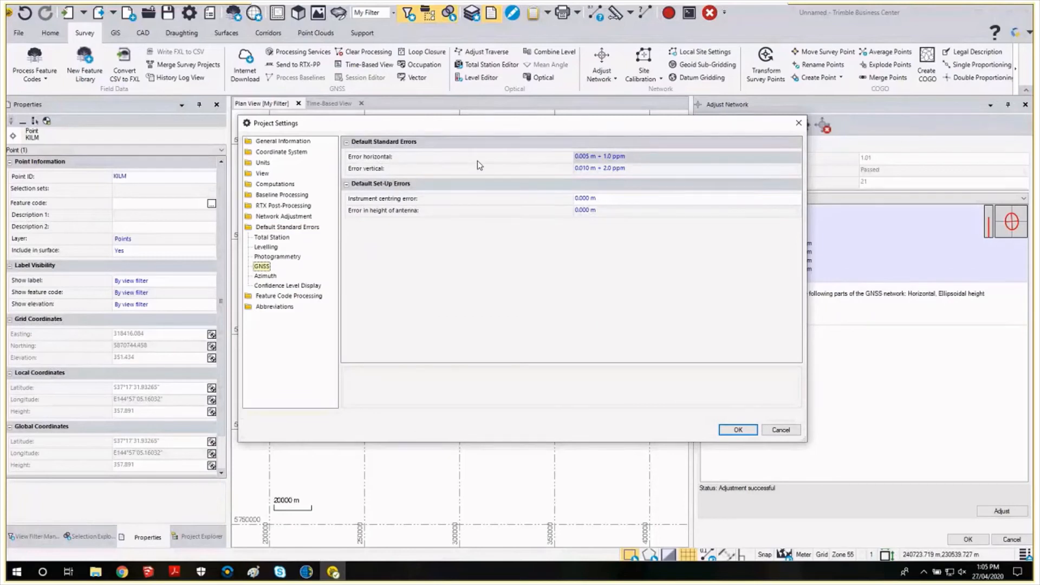
pyautogui.click(276, 228)
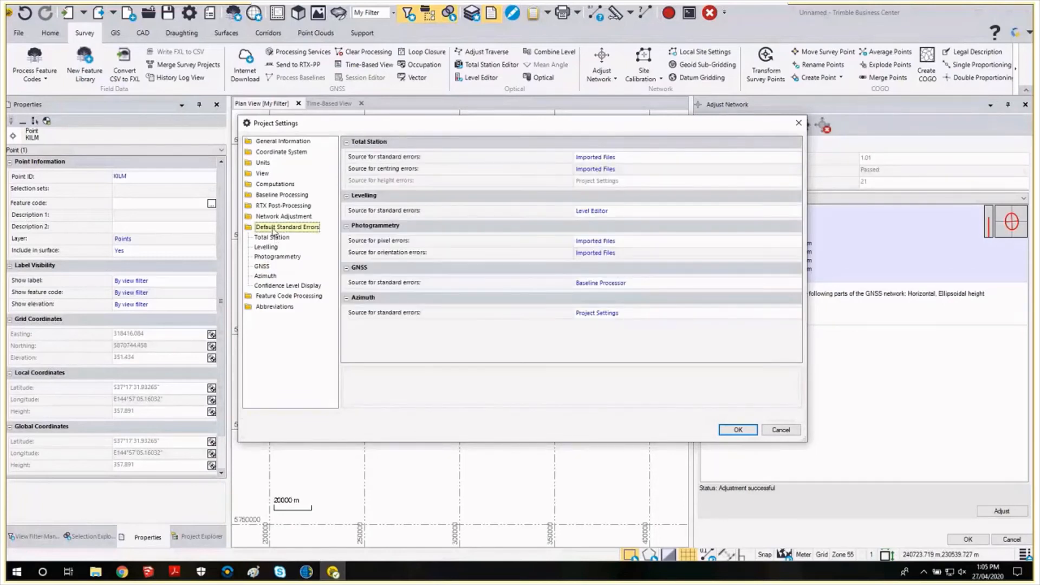
pyautogui.click(596, 282)
pyautogui.click(617, 298)
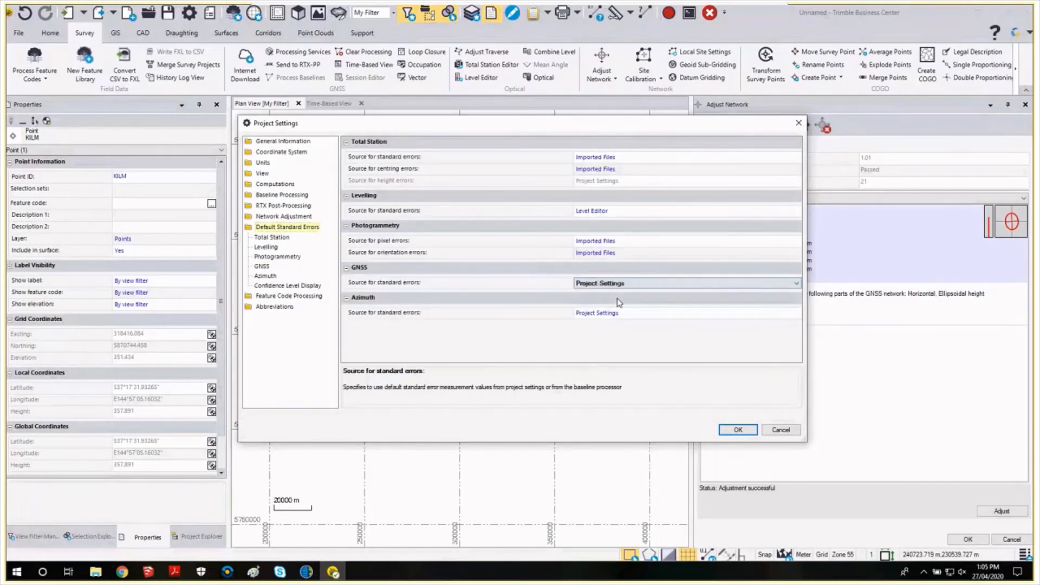
pyautogui.click(736, 429)
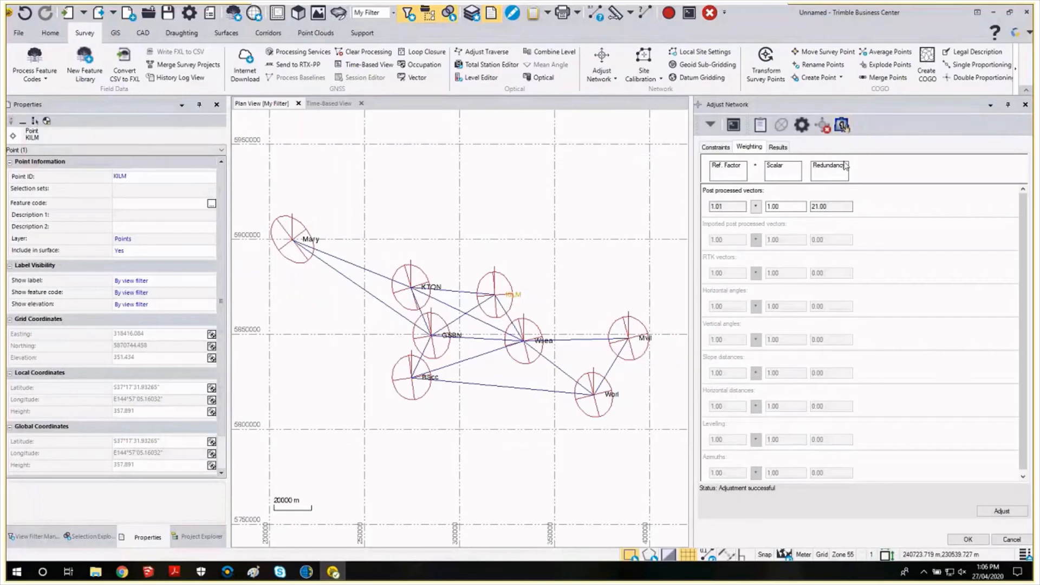
# Re-run the network adjustment with the GNSS standard errors from the project settings, checking the weighting and results.
pyautogui.click(777, 147)
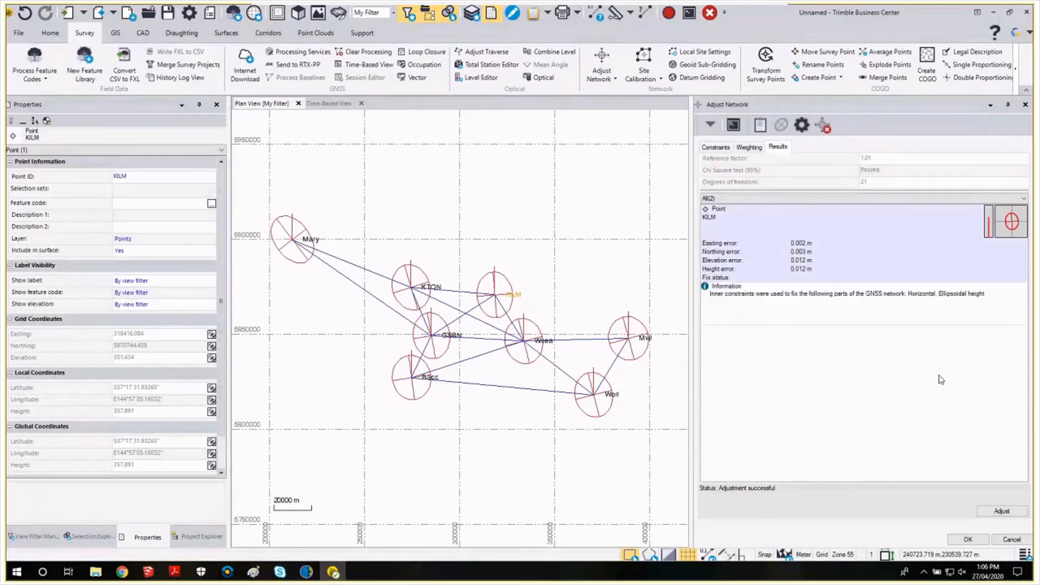
pyautogui.click(1001, 511)
pyautogui.click(749, 147)
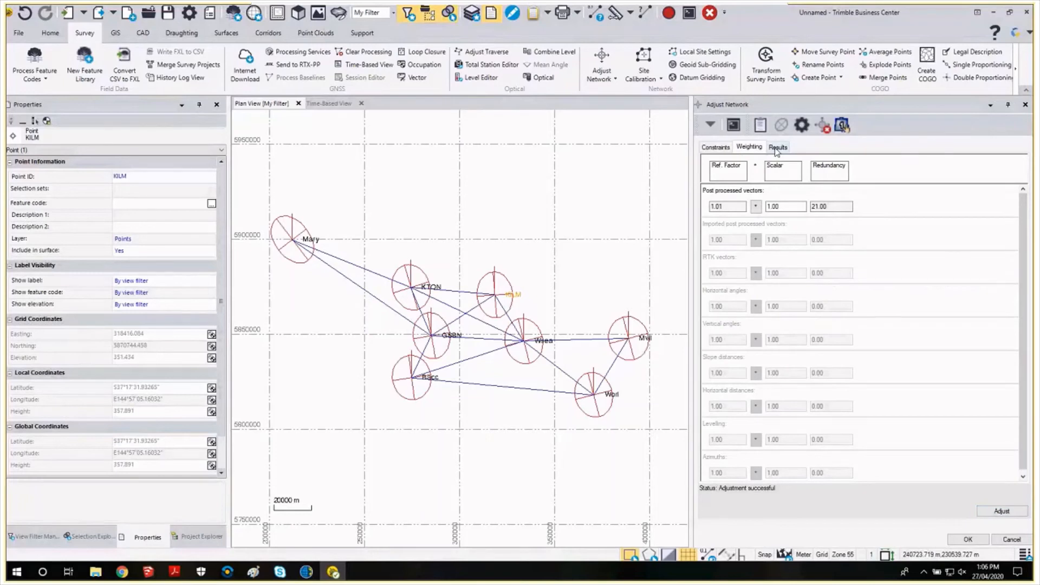
pyautogui.click(777, 147)
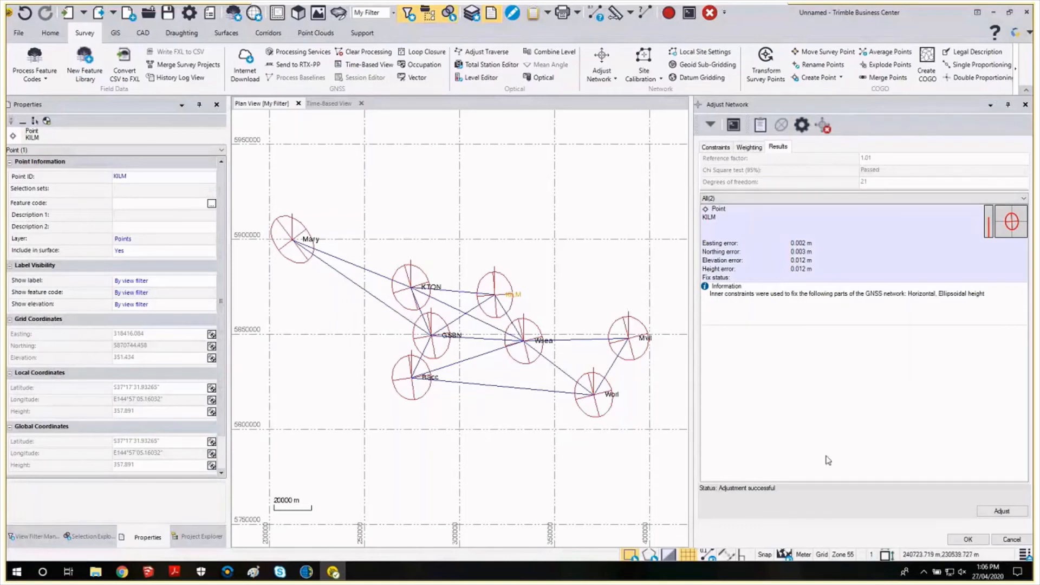
pyautogui.click(1002, 512)
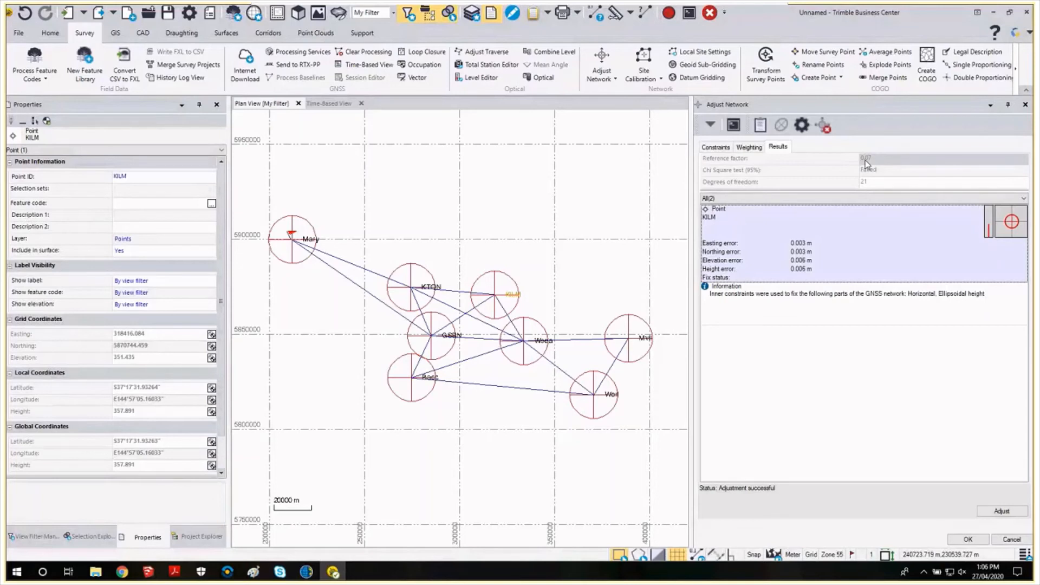
# Set the default GNSS standard errors to 0.001 m + 1.0 ppm horizontal and 0.001 m + 2.0 ppm vertical.
pyautogui.click(801, 125)
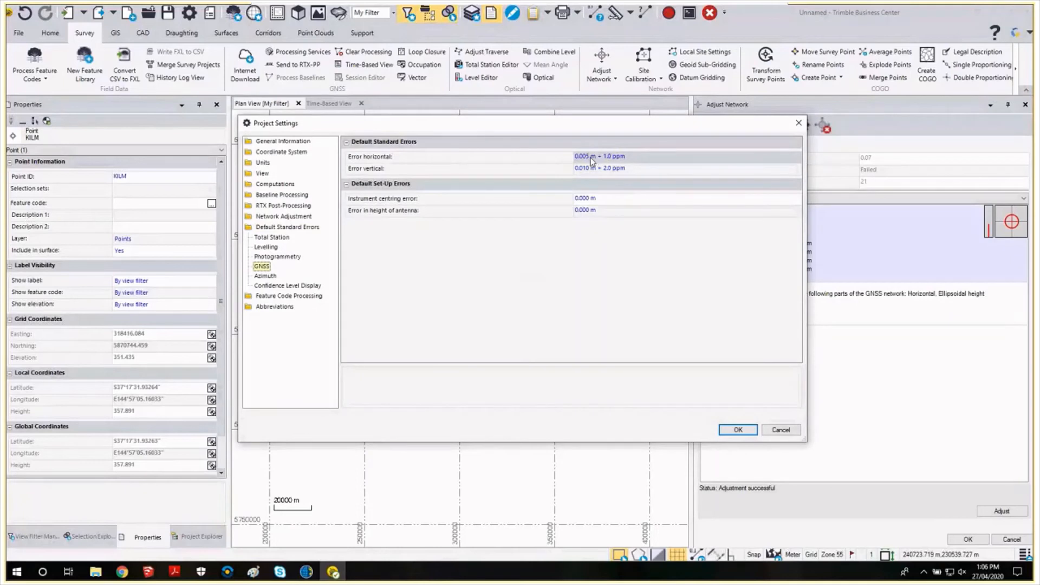
pyautogui.click(589, 156)
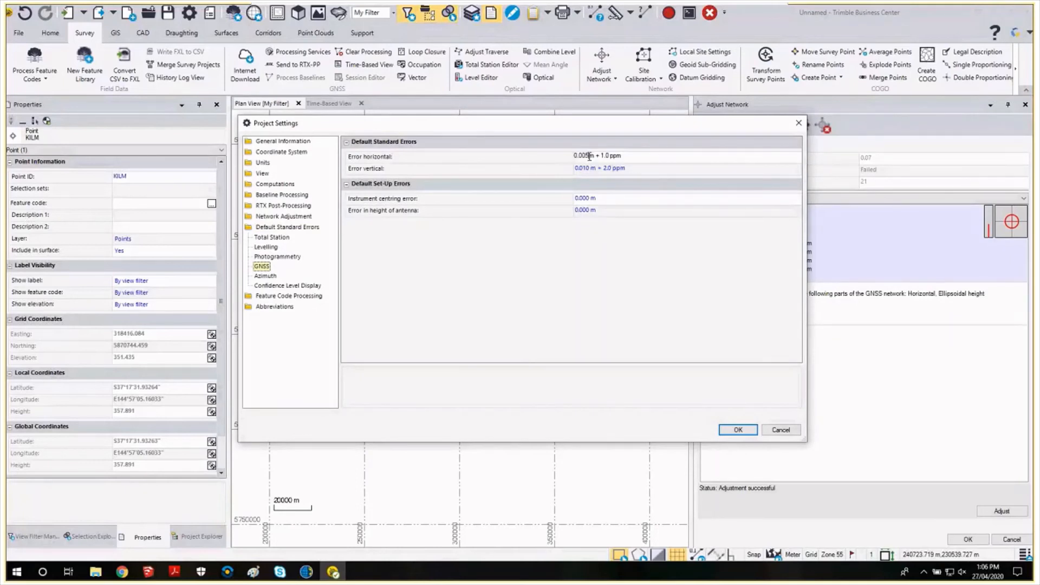
pyautogui.press('BackSpace')
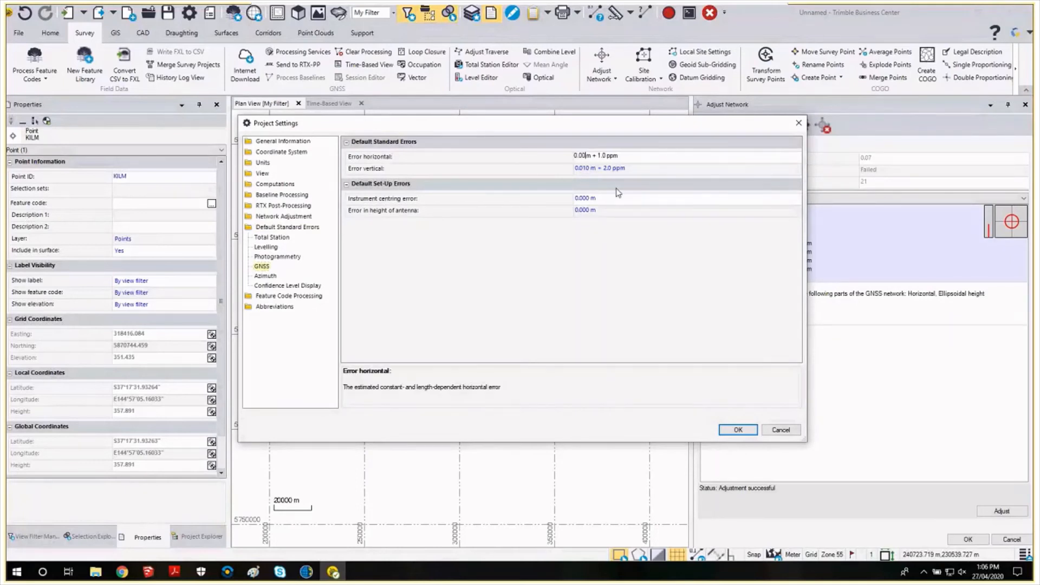
pyautogui.write('1')
pyautogui.click(590, 169)
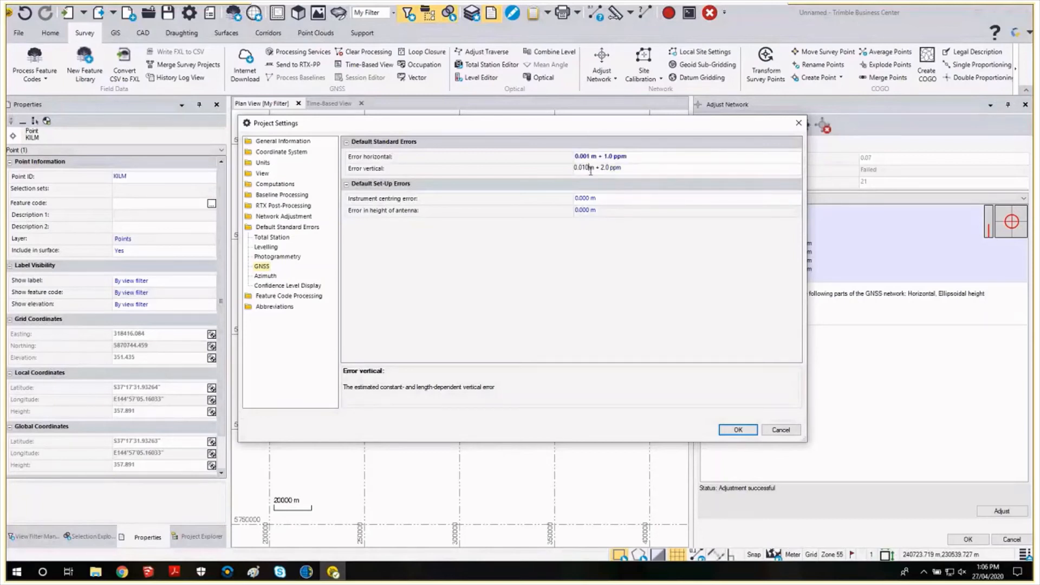
pyautogui.press('BackSpace')
pyautogui.press('BackSpace')
pyautogui.write('01')
pyautogui.click(738, 430)
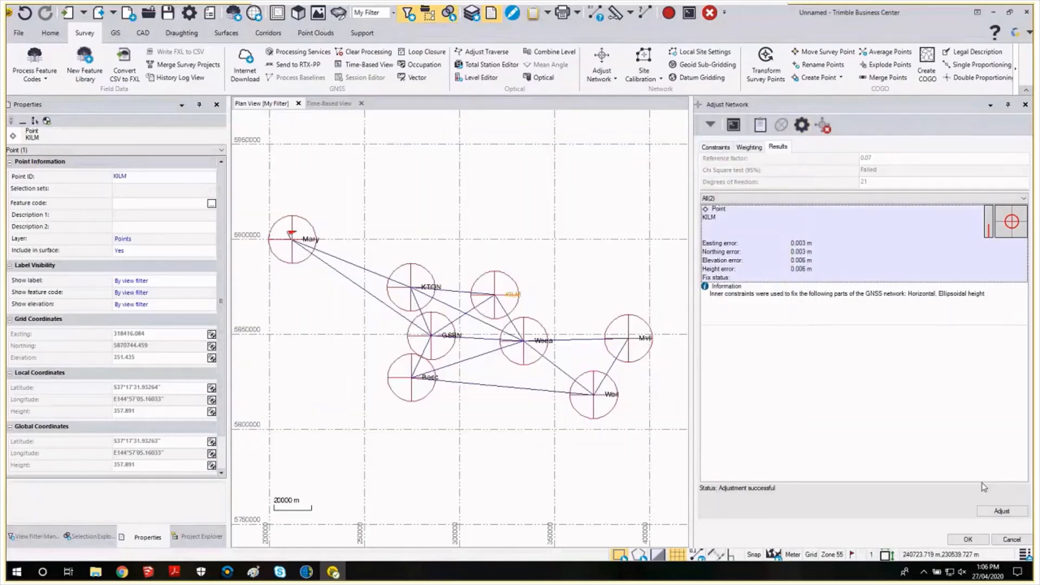
# Re-run the network adjustment despite the unresolved computation errors, and check its weighting, results and the default standard error settings.
pyautogui.click(1001, 511)
pyautogui.click(608, 302)
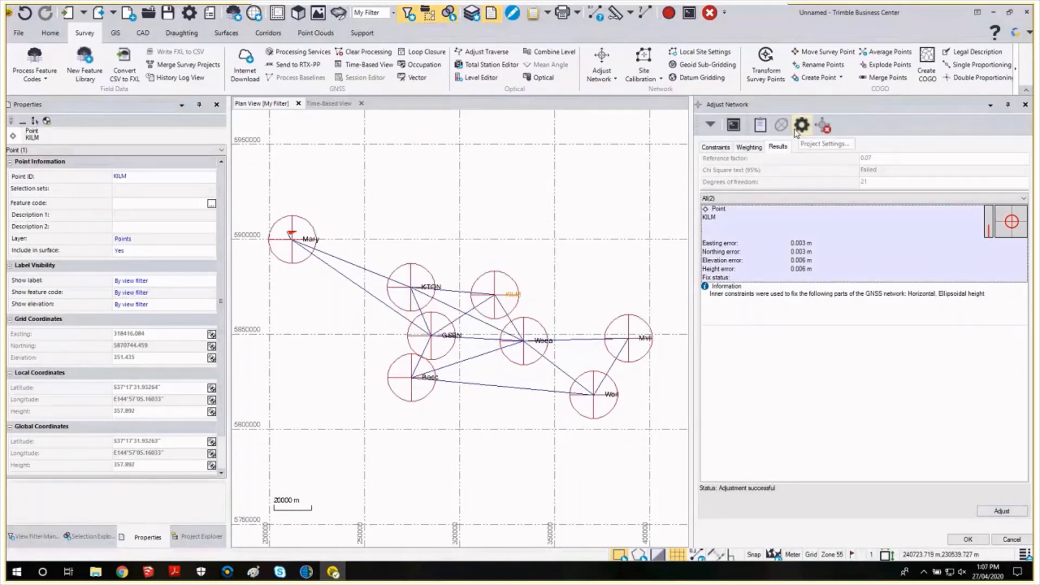
pyautogui.click(749, 146)
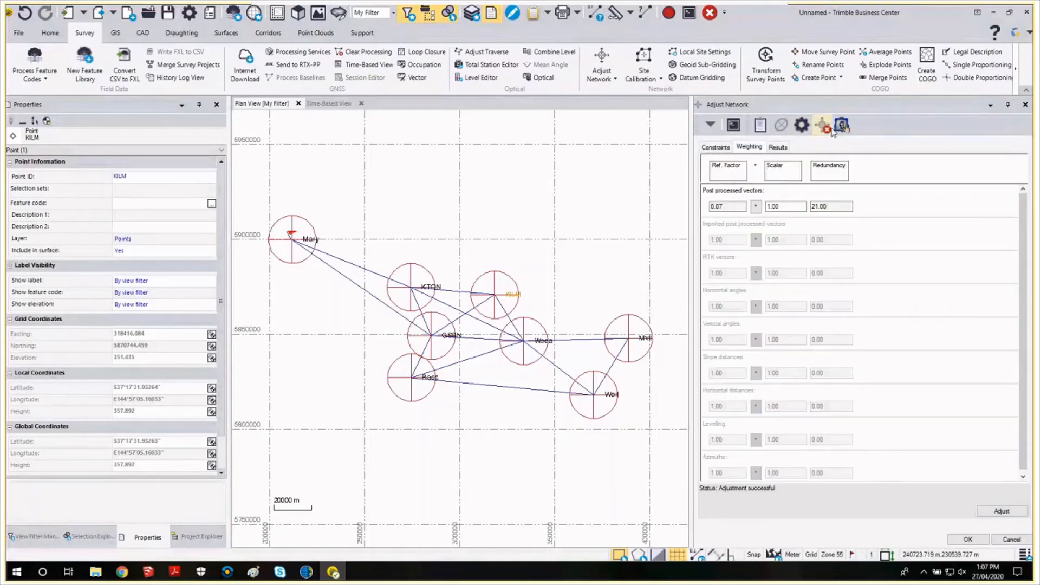
pyautogui.click(778, 146)
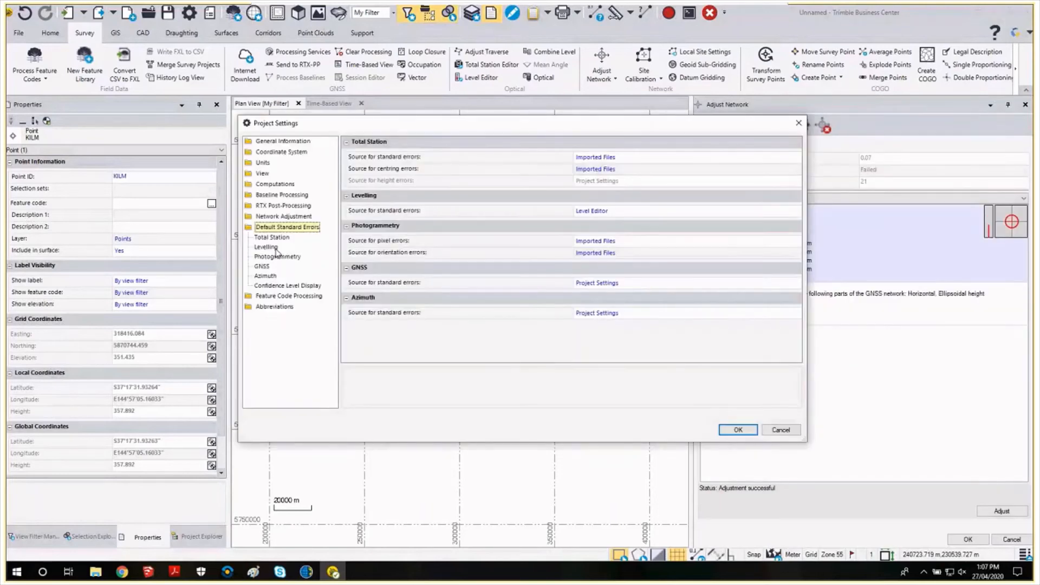
pyautogui.click(266, 247)
pyautogui.click(737, 429)
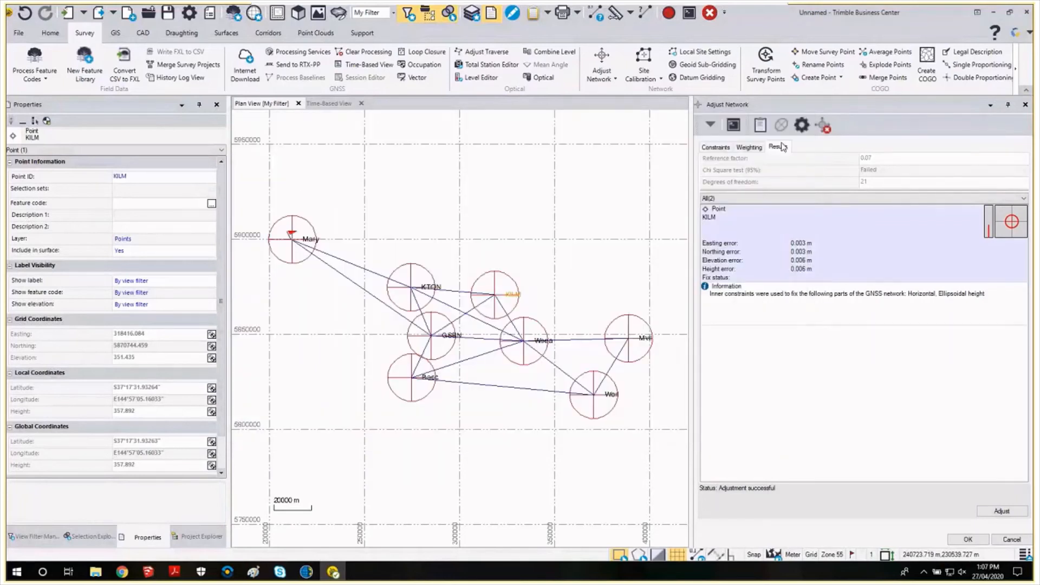
# Clear the existing network adjustment and run it again without fixed coordinates, continuing despite the unresolved computation errors.
pyautogui.click(824, 125)
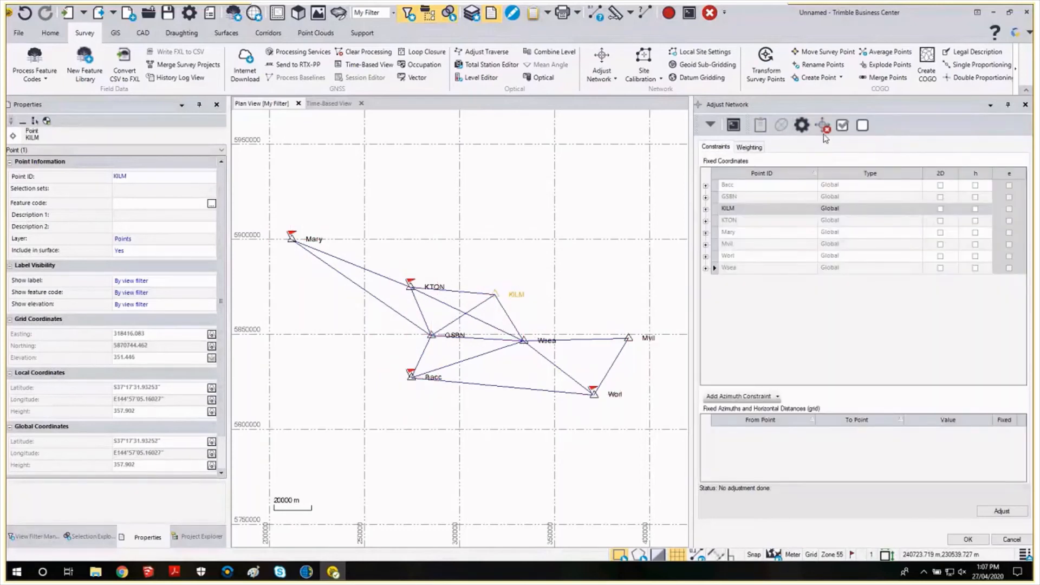
pyautogui.click(998, 513)
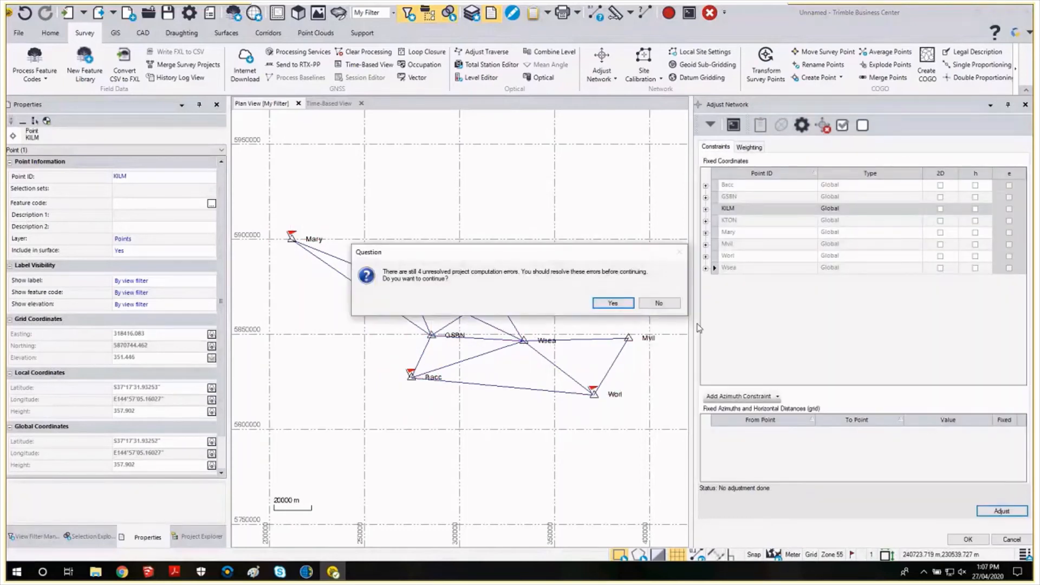
pyautogui.click(608, 301)
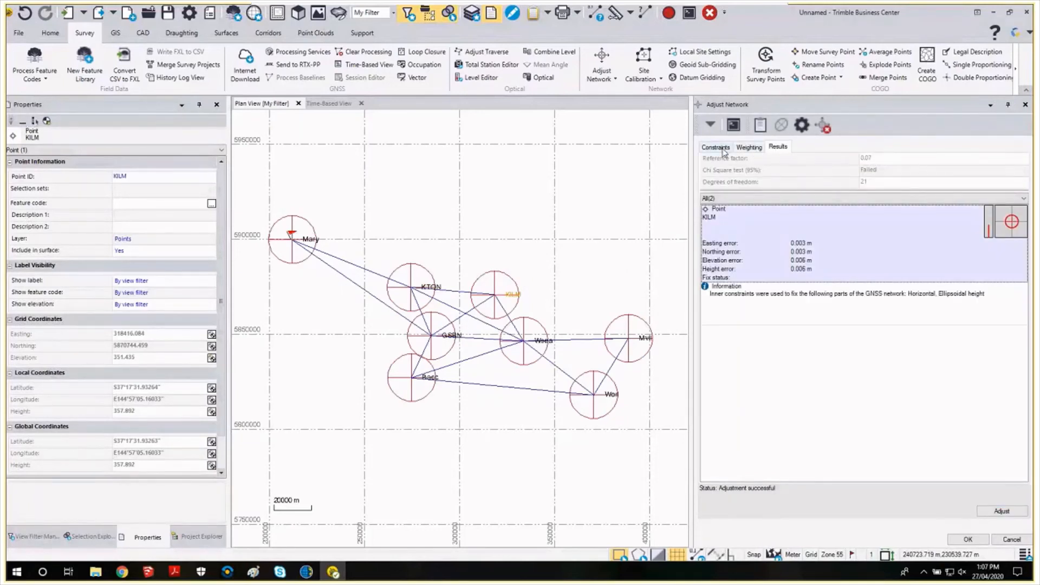
# Set the default GNSS horizontal standard error to 0.001 m + 0.1 ppm in the project settings.
pyautogui.click(802, 125)
pyautogui.click(264, 268)
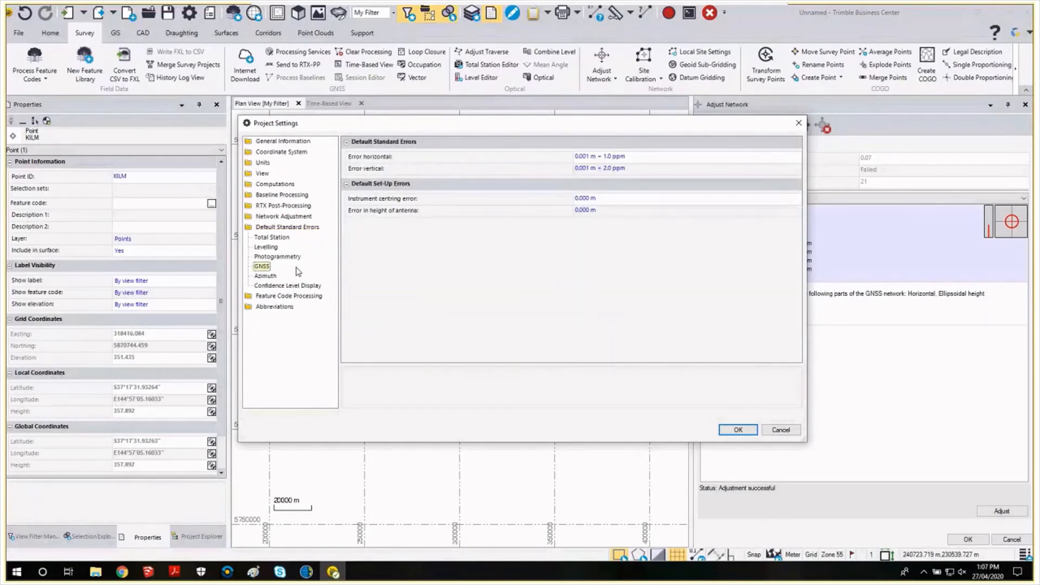
pyautogui.click(601, 156)
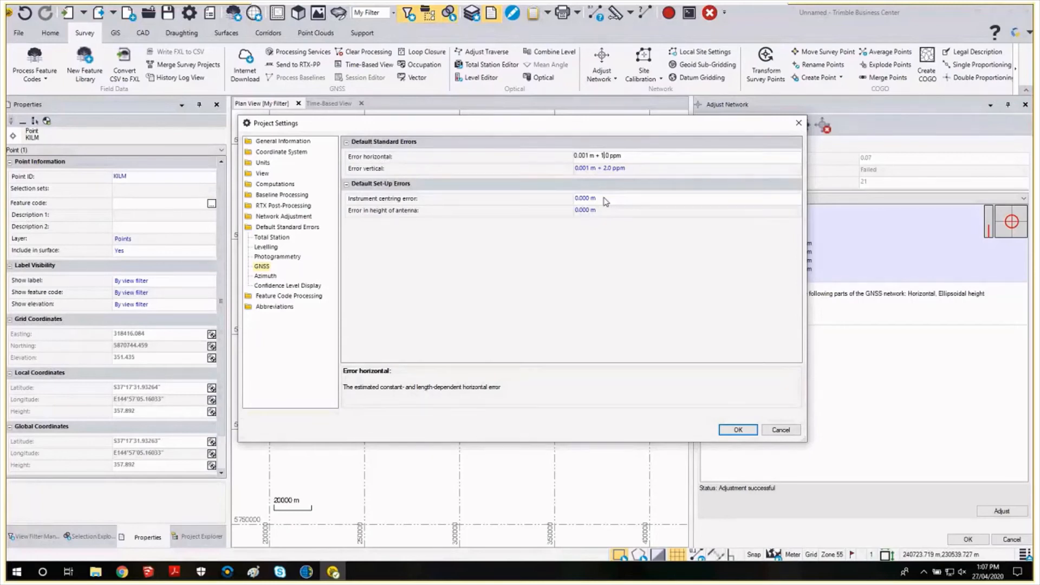
pyautogui.press('BackSpace')
pyautogui.write('1')
pyautogui.press('Tab')
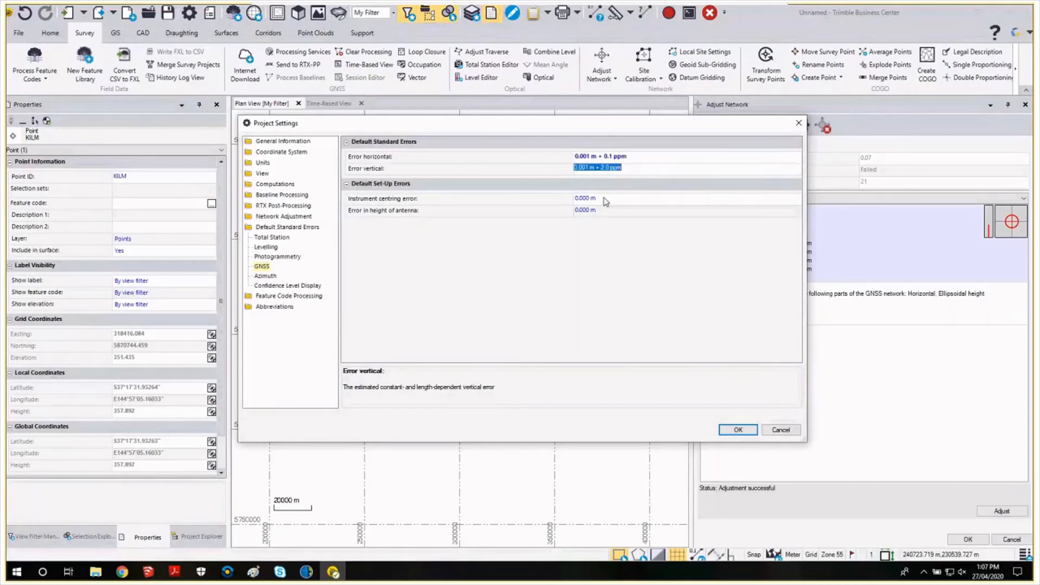
# Set the default GNSS vertical standard error to 0.001 m + 0.2 ppm and re-run the network adjustment despite the unresolved computation errors.
pyautogui.press('Left')
pyautogui.press('Left')
pyautogui.press('Left')
pyautogui.press('Left')
pyautogui.press('Left')
pyautogui.press('BackSpace')
pyautogui.press('BackSpace')
pyautogui.write('.2')
pyautogui.click(737, 429)
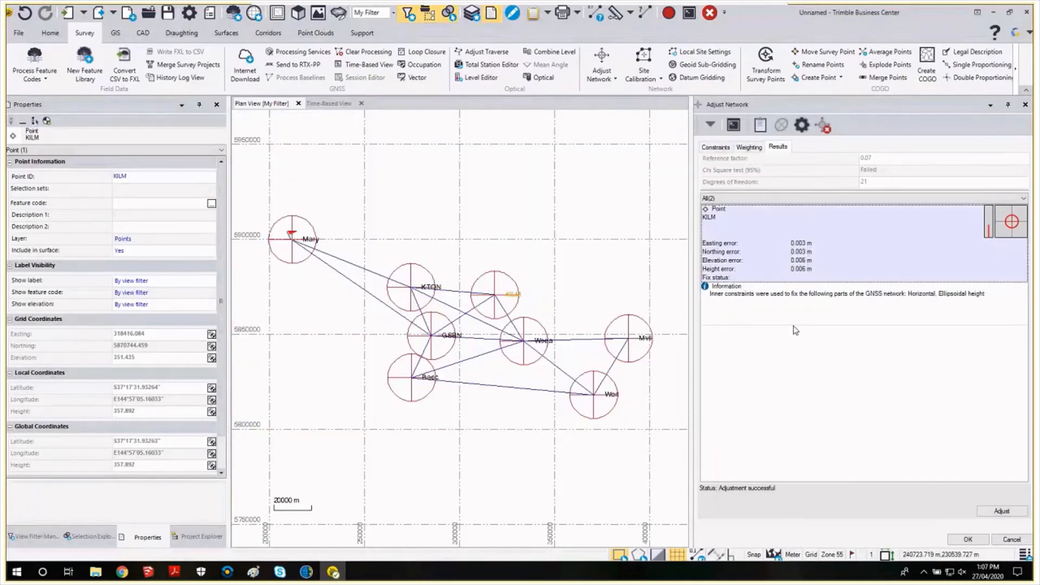
pyautogui.click(1002, 512)
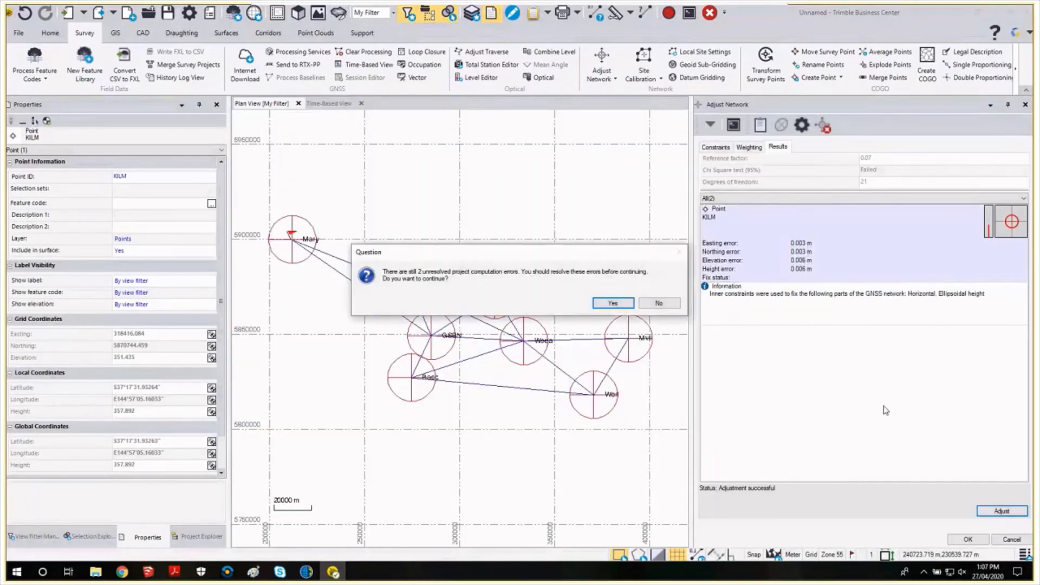
pyautogui.press('Return')
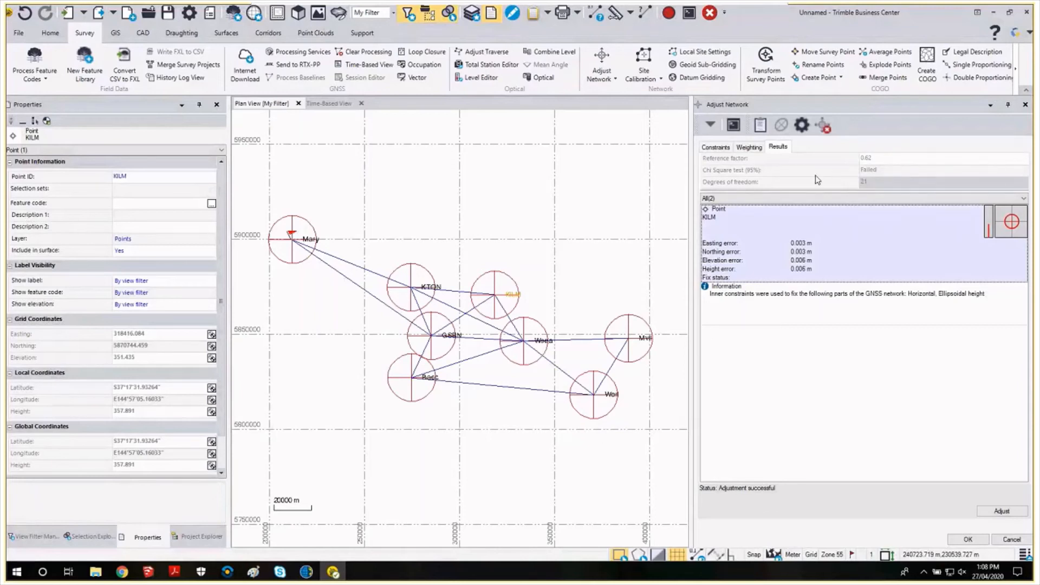
# Scale the post-processed vectors by the reference factor, re-run the adjustment despite the unresolved errors, and check its results, weighting and constraints.
pyautogui.click(752, 144)
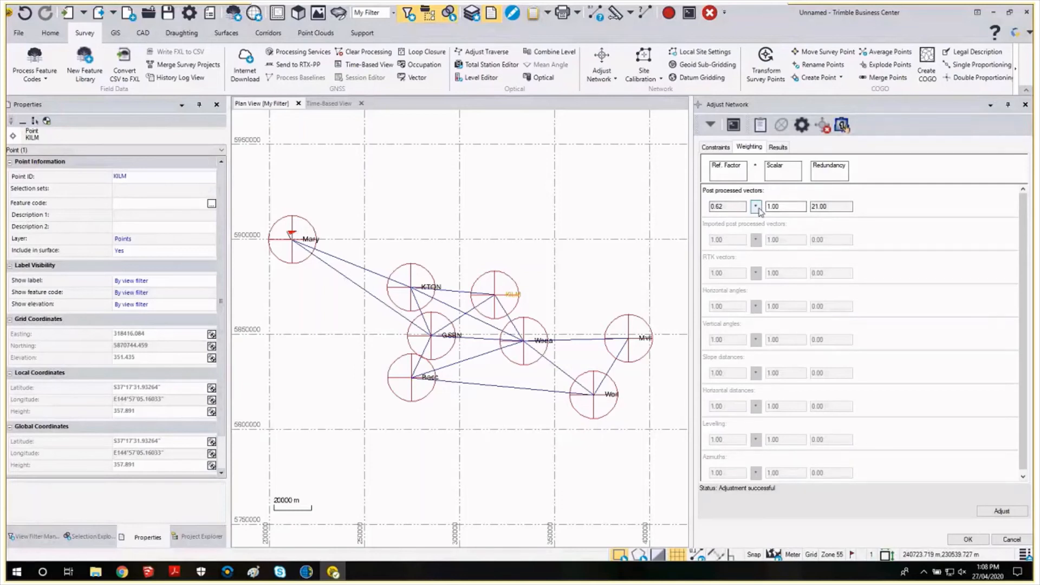
pyautogui.click(778, 147)
pyautogui.click(1002, 510)
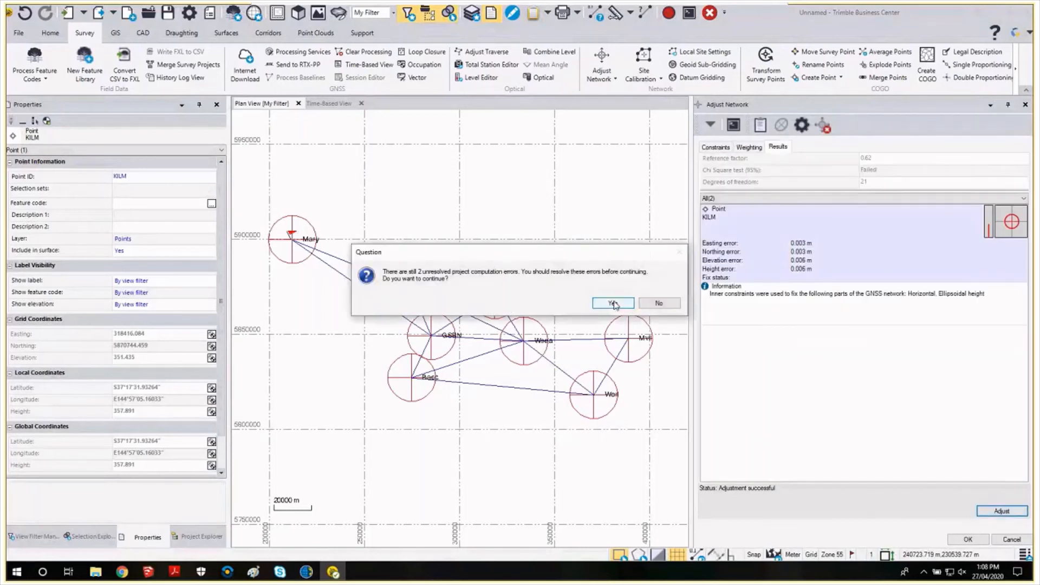
pyautogui.click(612, 303)
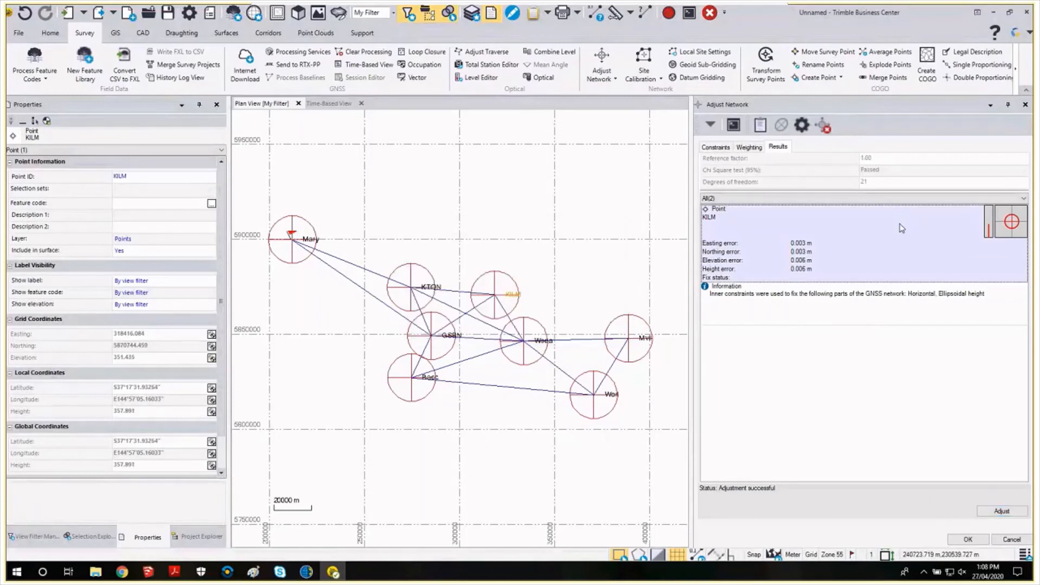
pyautogui.click(750, 148)
pyautogui.click(716, 147)
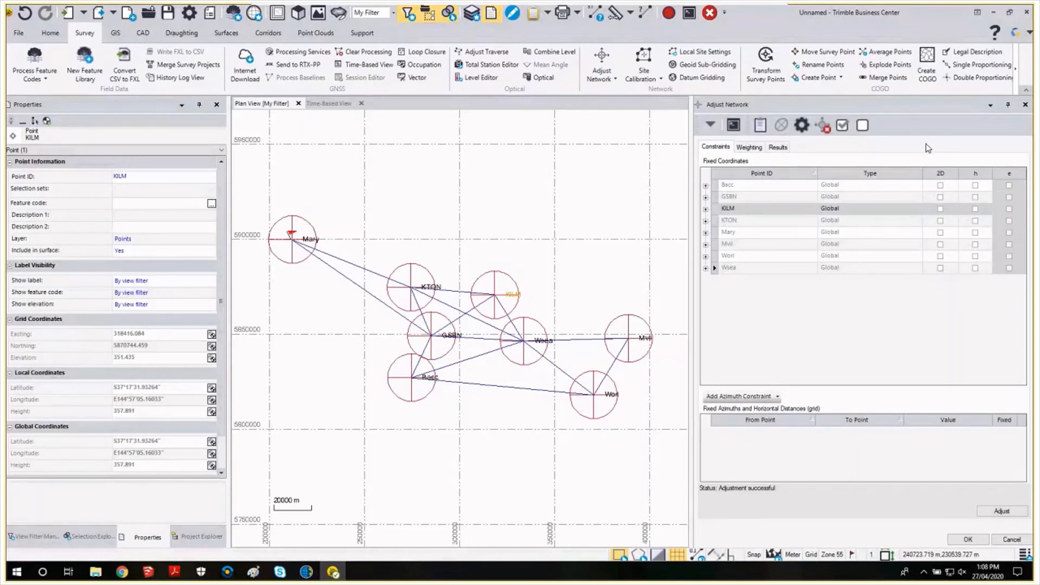
pyautogui.click(823, 127)
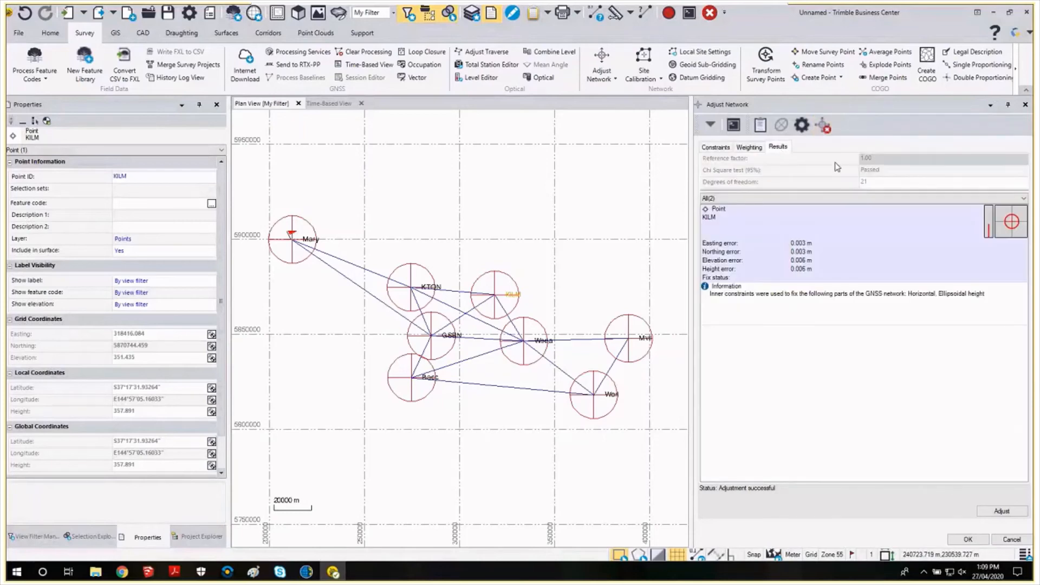
# Set the source for GNSS standard errors to Baseline Processor and clear the existing network adjustment.
pyautogui.click(804, 126)
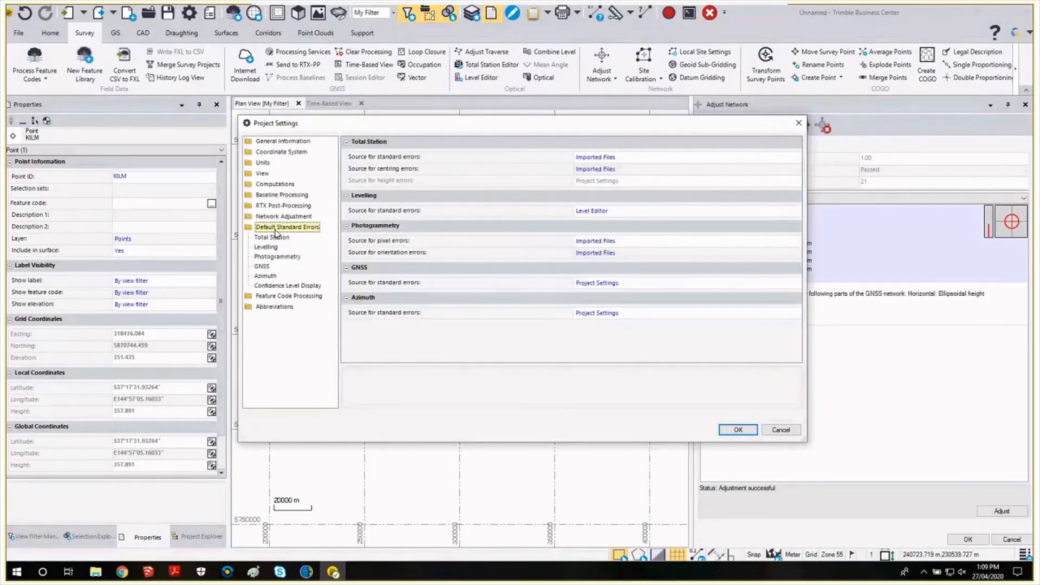
pyautogui.click(600, 283)
pyautogui.click(600, 292)
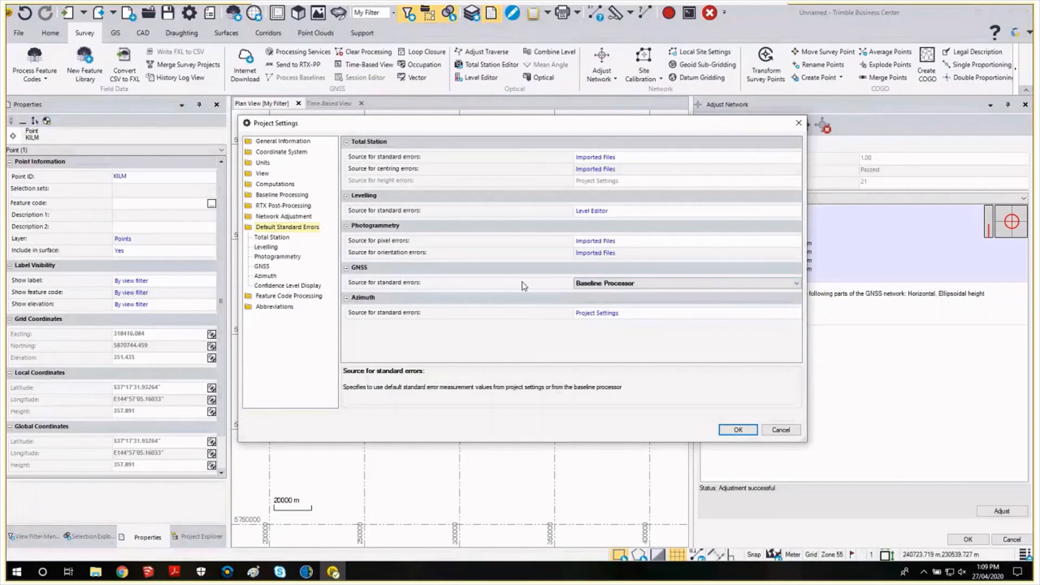
pyautogui.click(266, 266)
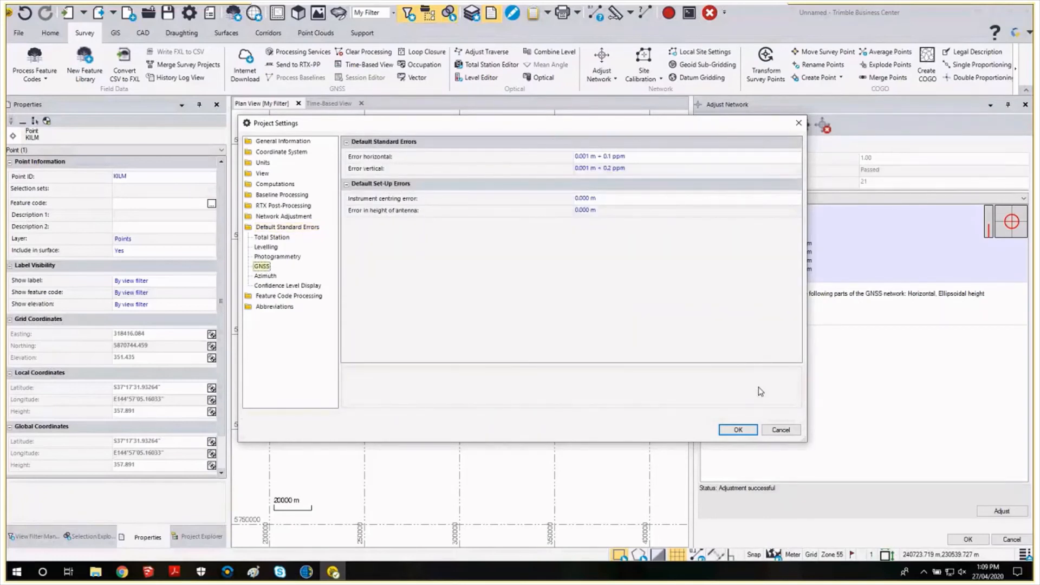
pyautogui.click(735, 430)
pyautogui.click(825, 128)
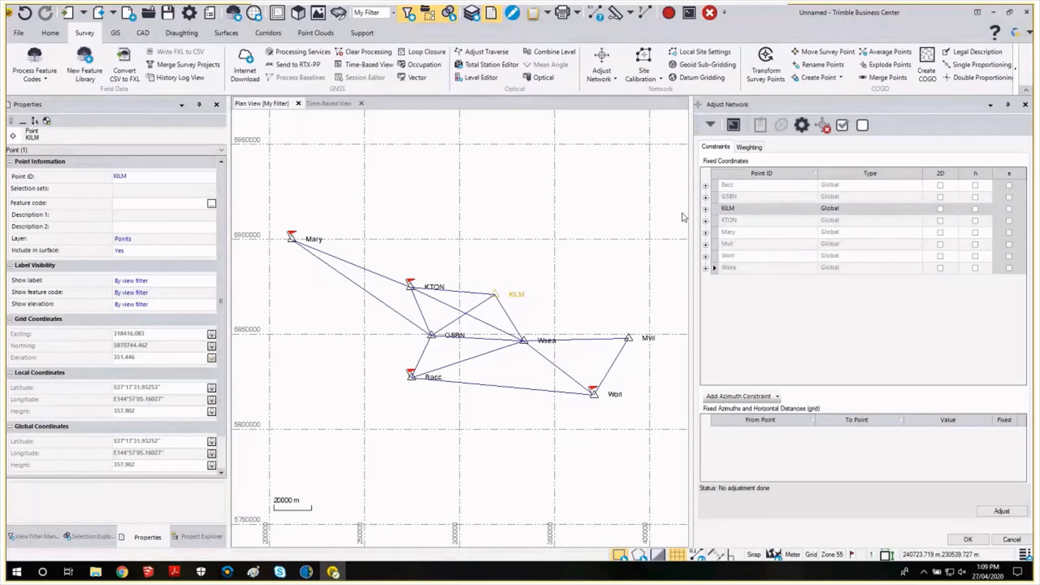
pyautogui.click(549, 340)
pyautogui.click(534, 310)
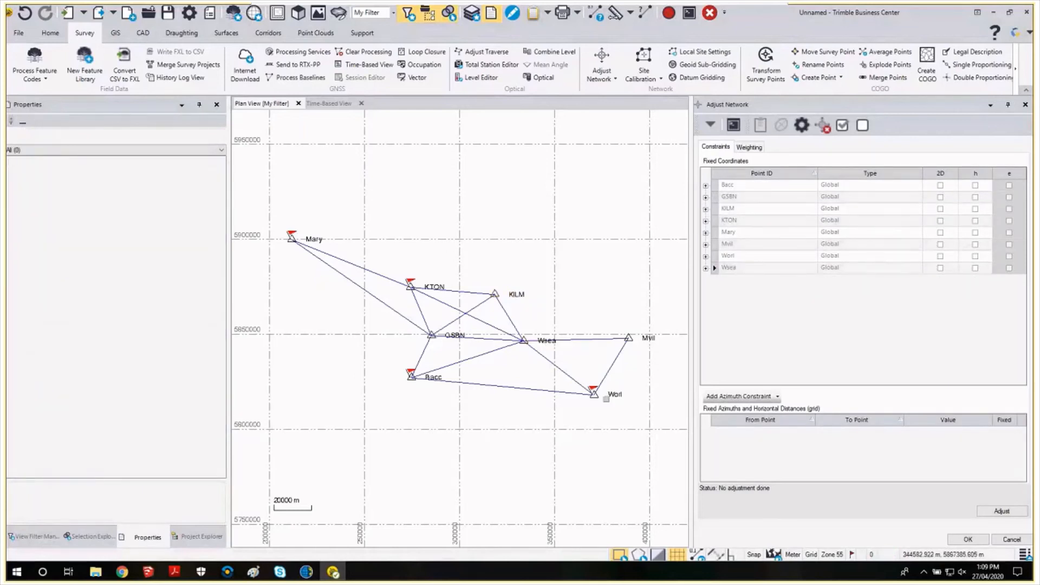
pyautogui.moveTo(389, 245); pyautogui.dragTo(608, 455)
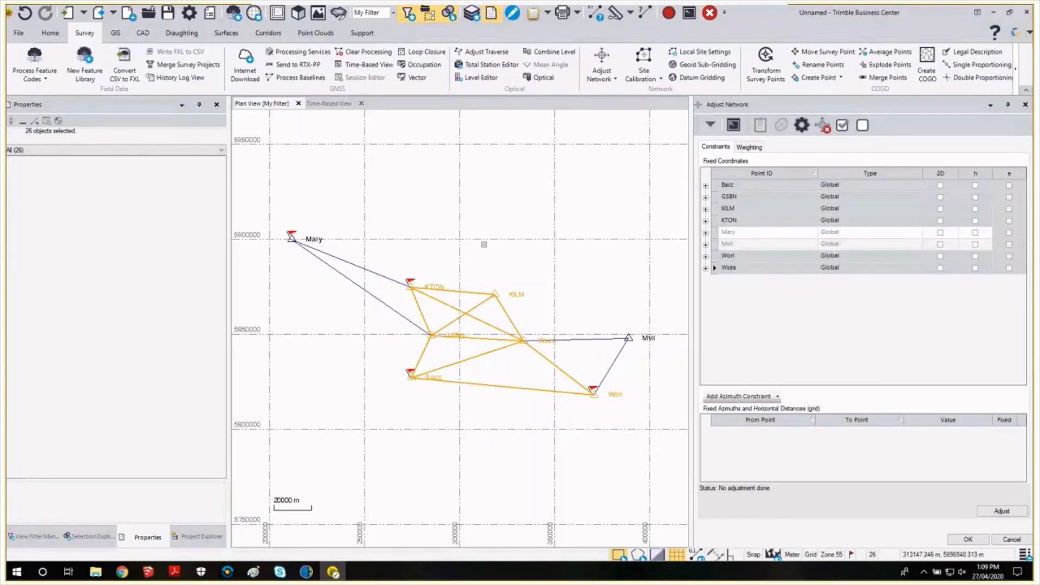
pyautogui.click(440, 246)
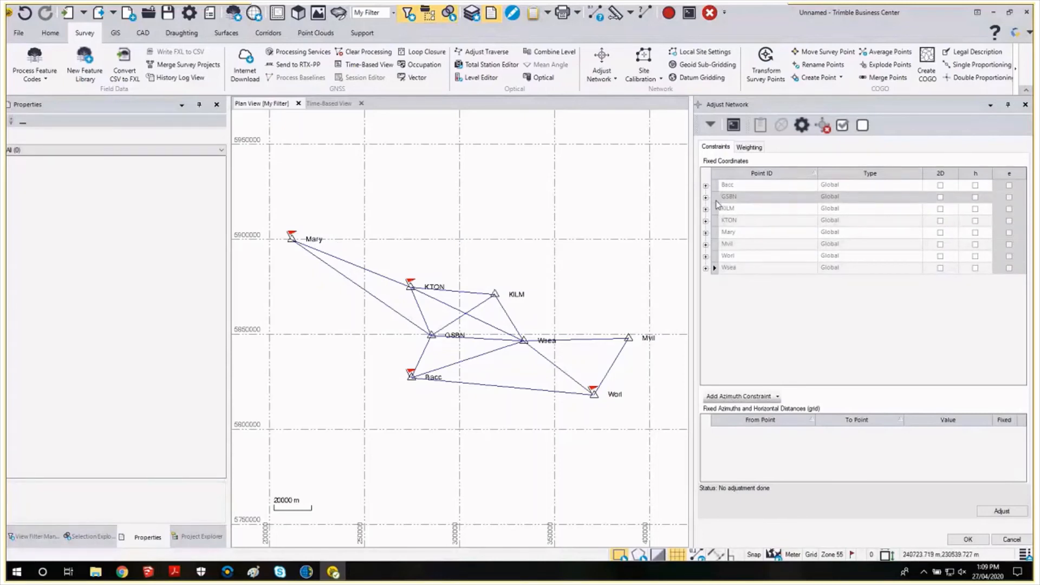
# Fix the 2D position and height of station Mary as network constraints with 0.000 m horizontal and height sigmas.
pyautogui.click(706, 233)
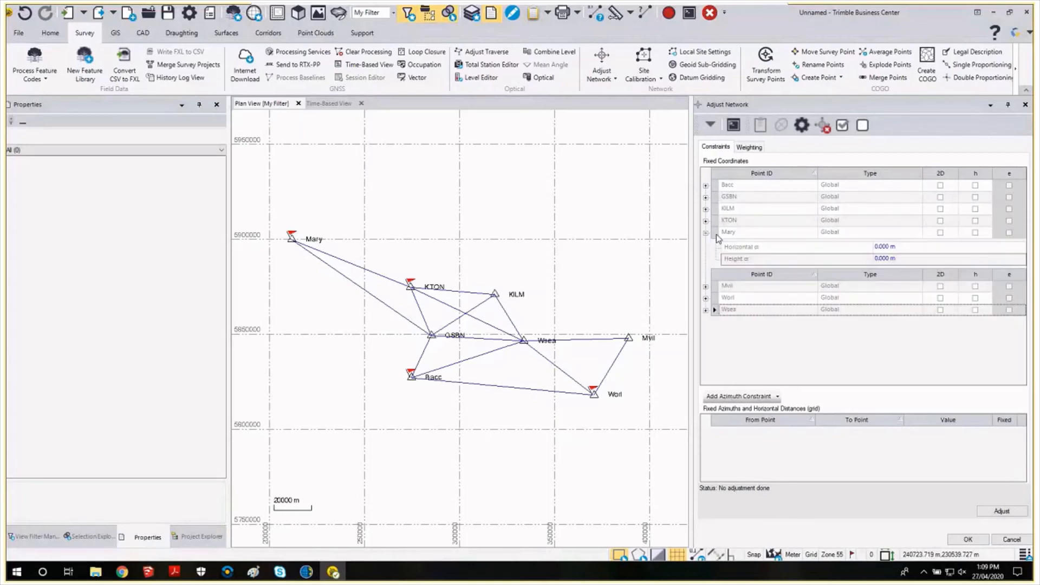
pyautogui.click(941, 232)
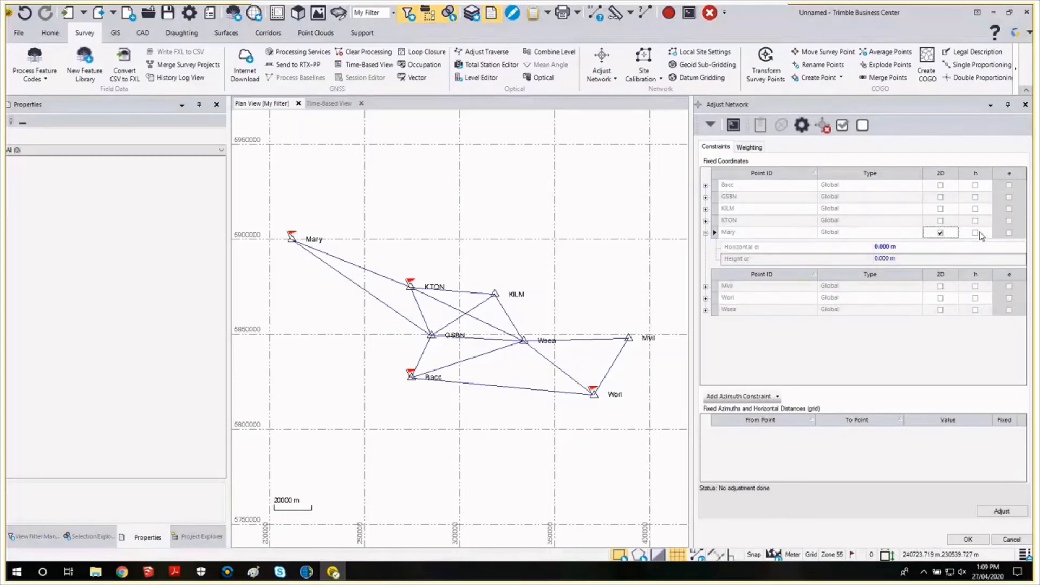
pyautogui.click(975, 232)
pyautogui.click(881, 248)
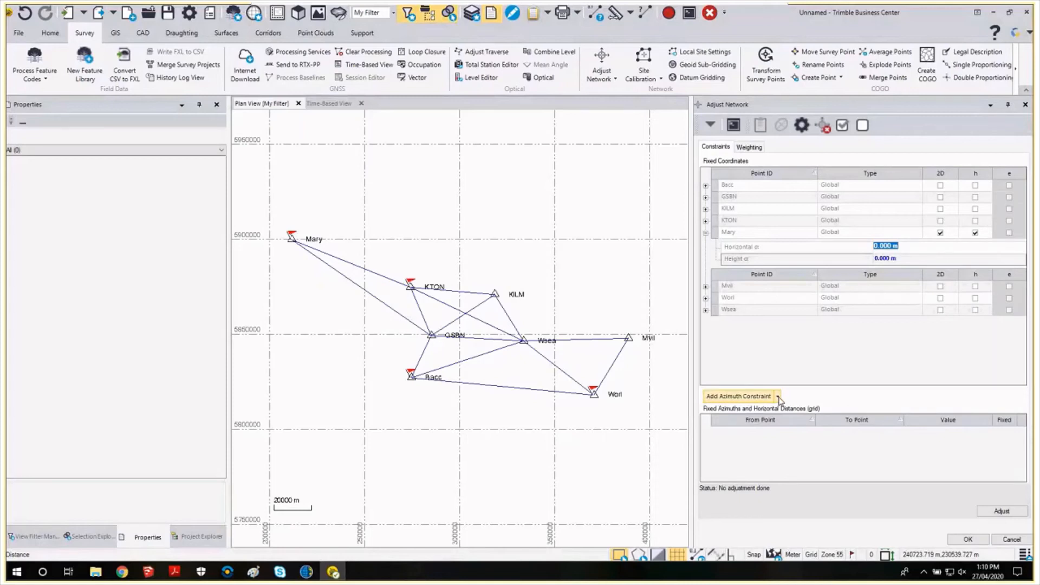
# Try adding an azimuth constraint from station Mary to station KTON, and delete it.
pyautogui.click(750, 399)
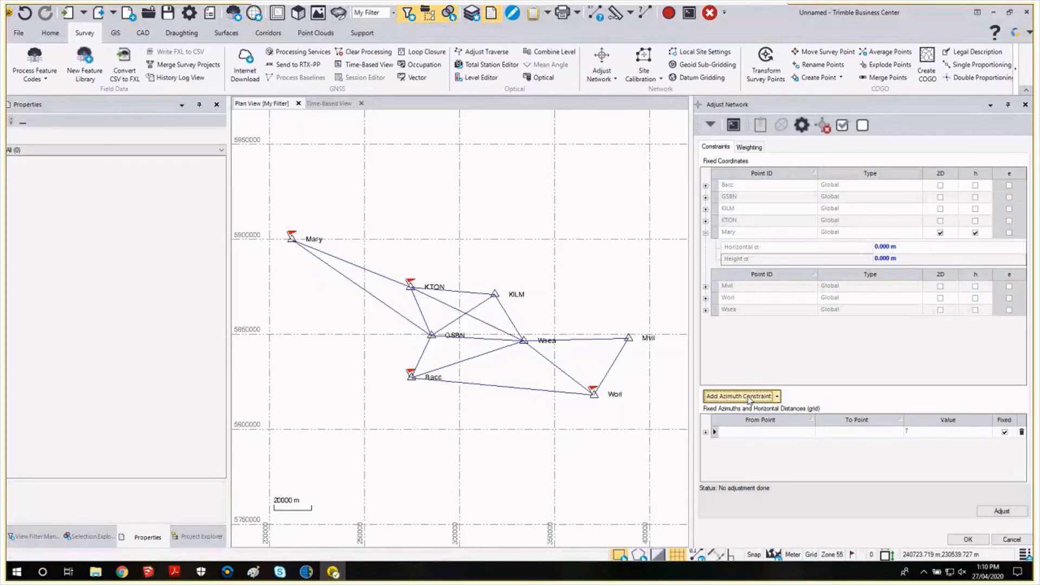
pyautogui.click(291, 237)
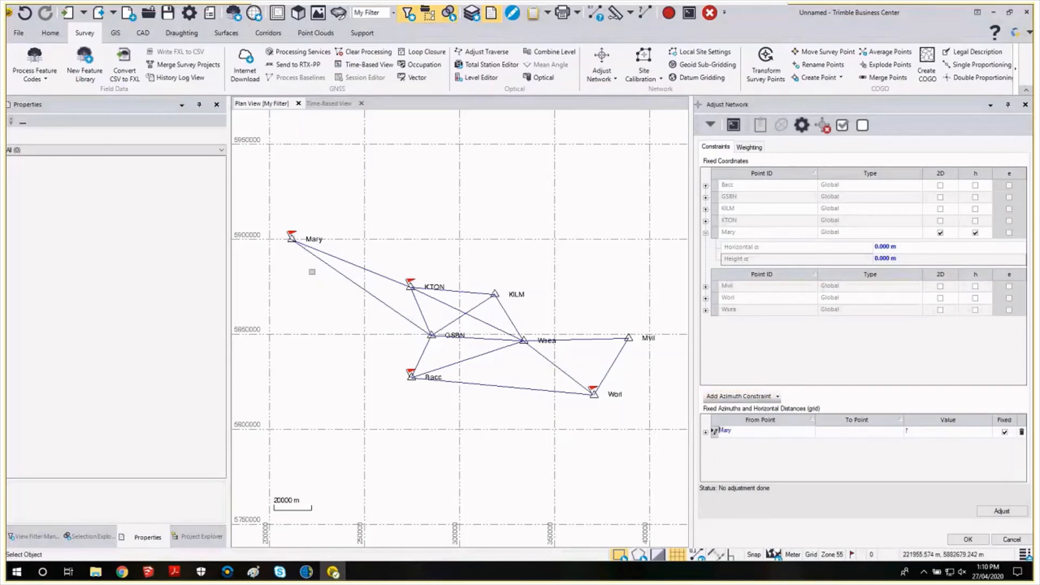
pyautogui.click(843, 432)
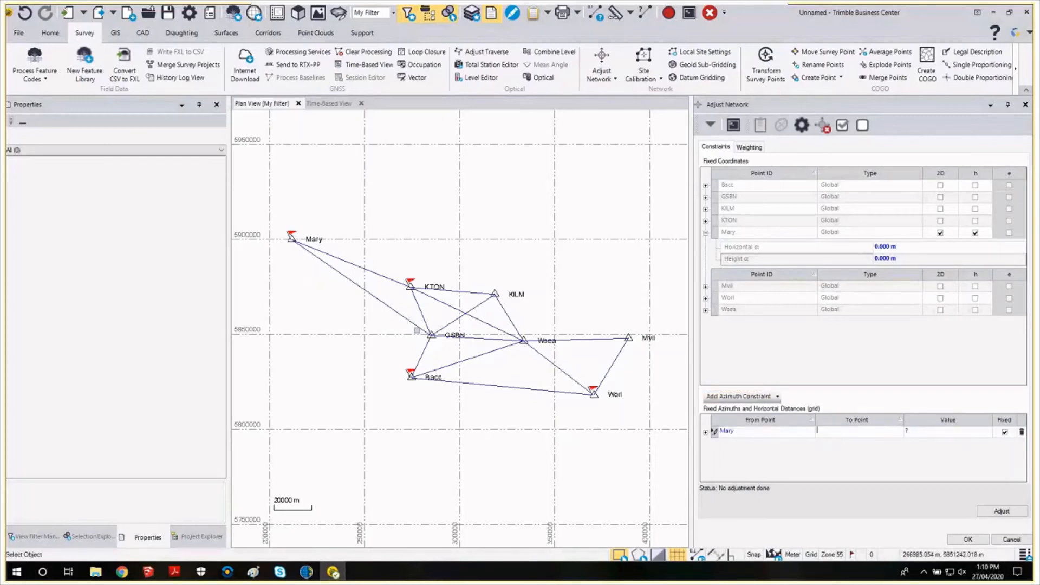
pyautogui.click(426, 285)
pyautogui.click(919, 433)
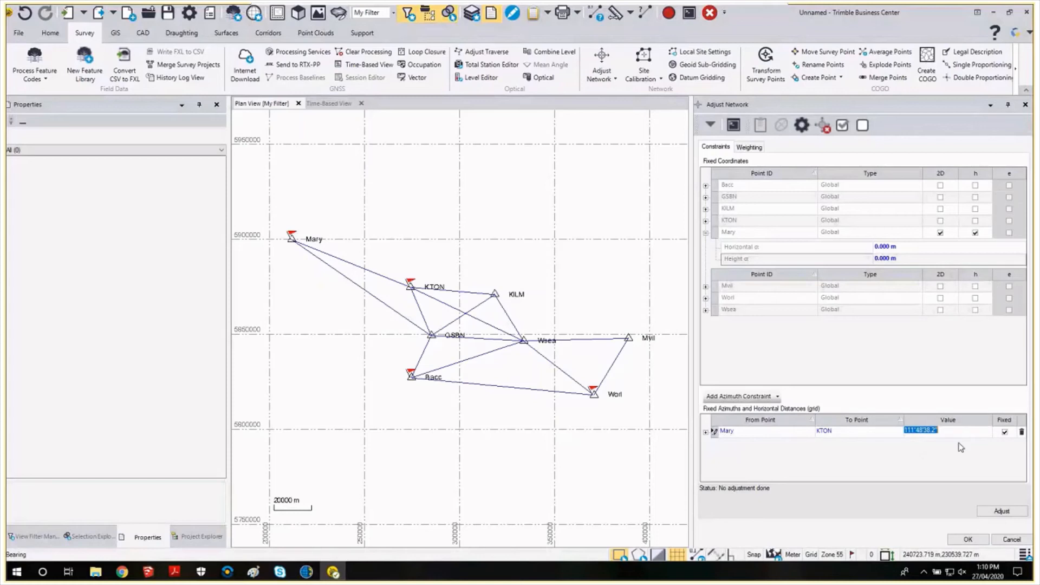
pyautogui.click(1005, 432)
pyautogui.moveTo(602, 391)
pyautogui.click(1022, 433)
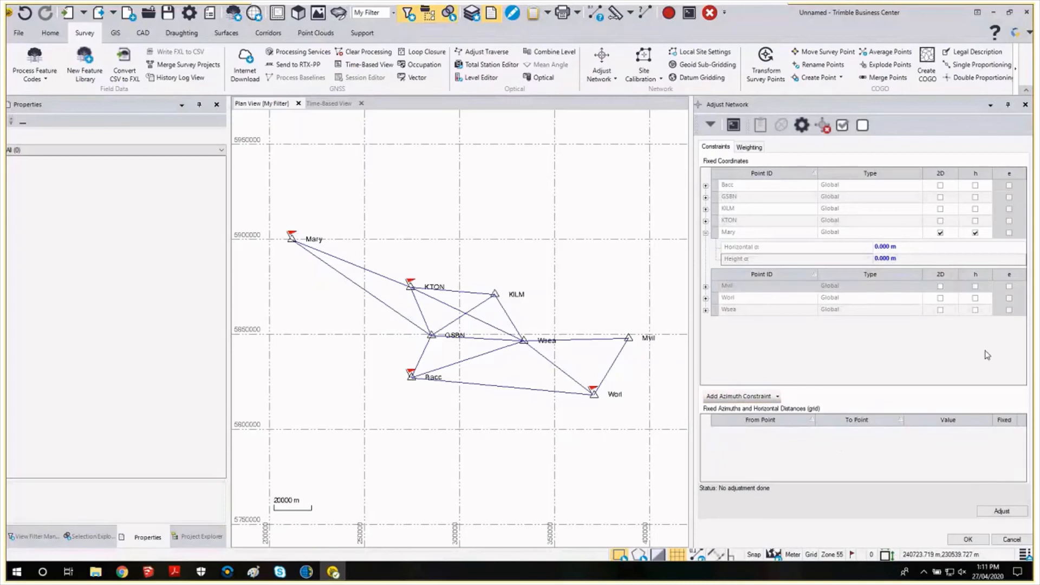
# Run the network adjustment with station Mary fixed, continuing despite the unresolved errors, and generate the Network Adjustment Report.
pyautogui.click(1001, 511)
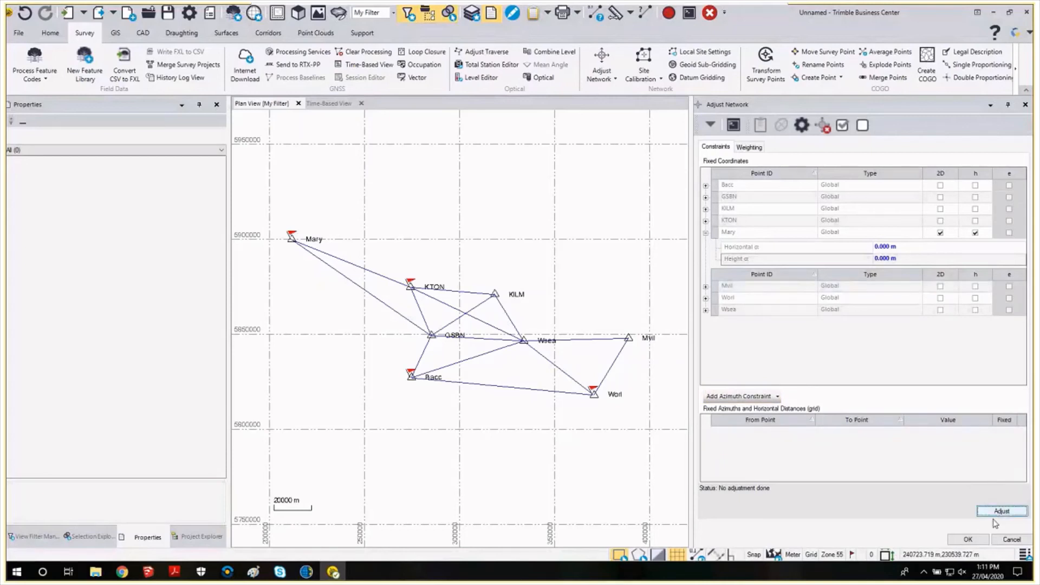
pyautogui.click(599, 305)
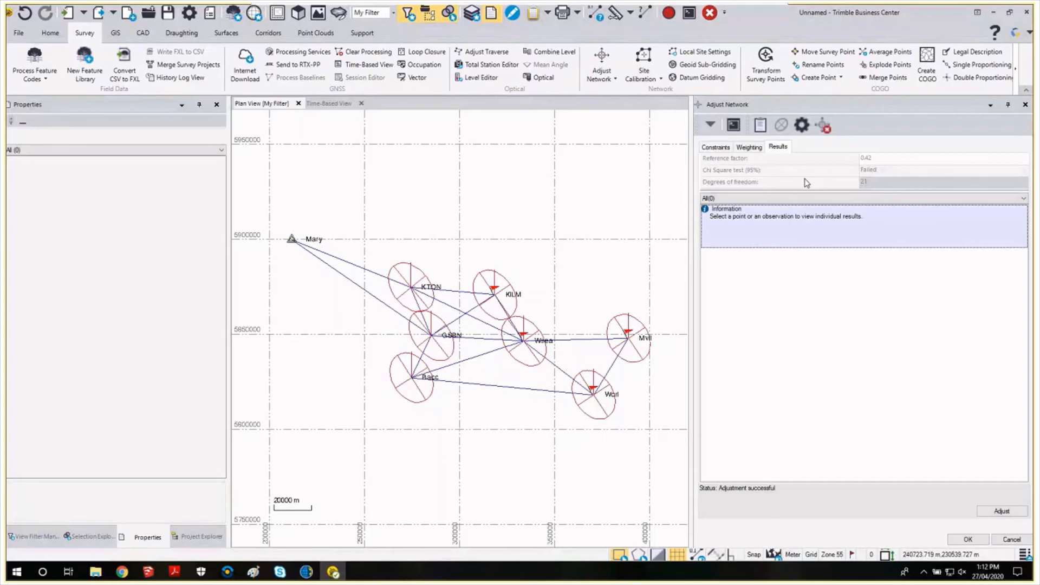
pyautogui.click(762, 128)
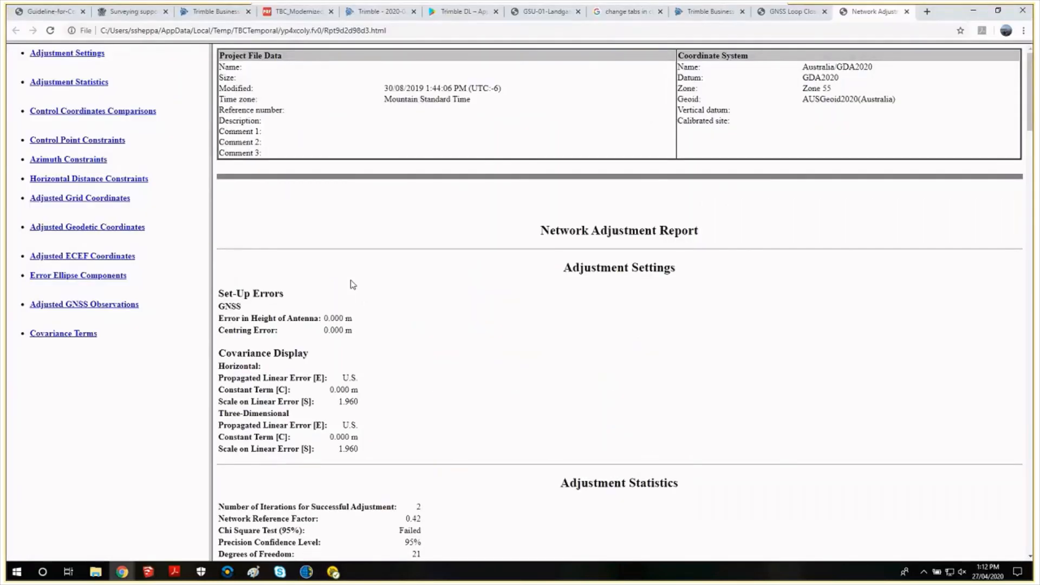
# Review the report's adjustment statistics, control coordinate comparisons, constraints, adjusted coordinates and adjusted GNSS observations with their residuals.
pyautogui.scroll(-2, 423, 290)
pyautogui.scroll(-1, 423, 289)
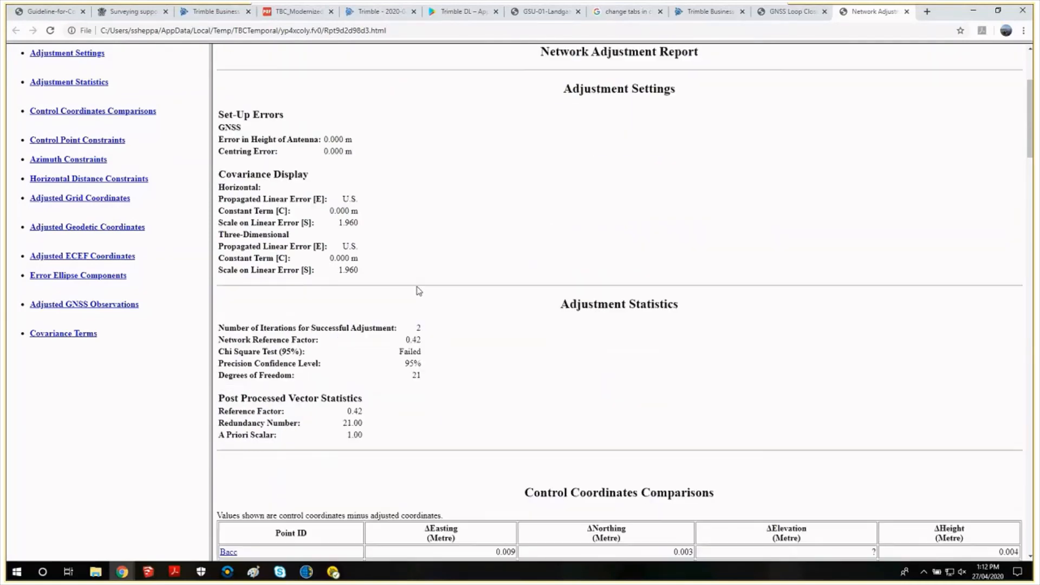
pyautogui.scroll(-3, 481, 282)
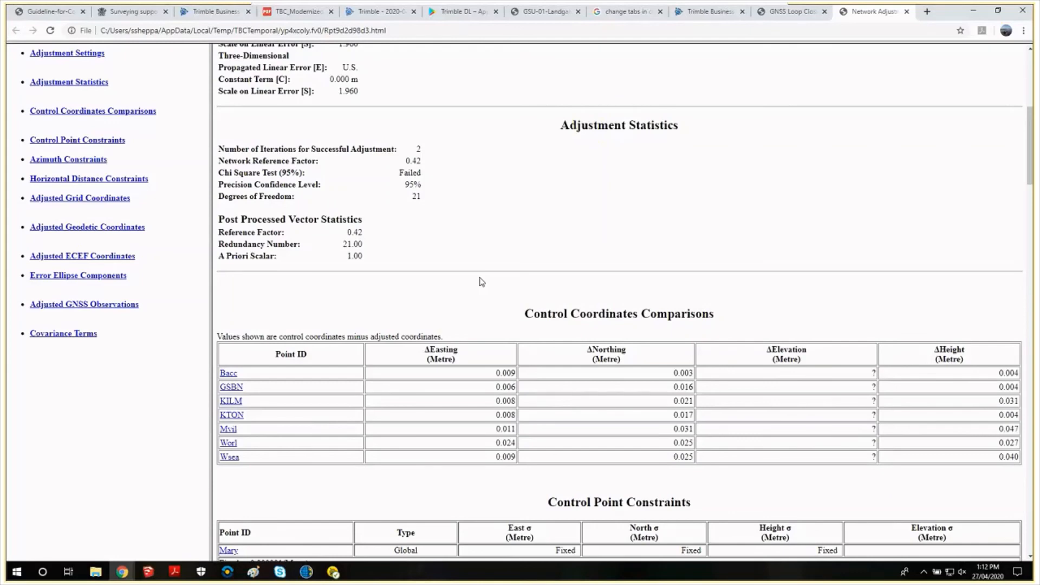
pyautogui.scroll(-3, 481, 281)
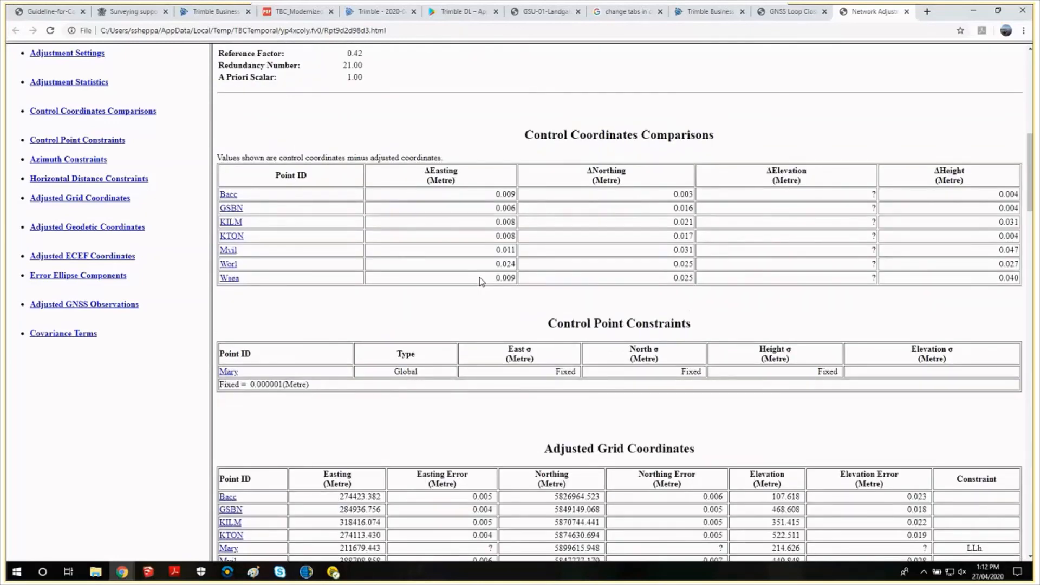
pyautogui.scroll(-5, 481, 282)
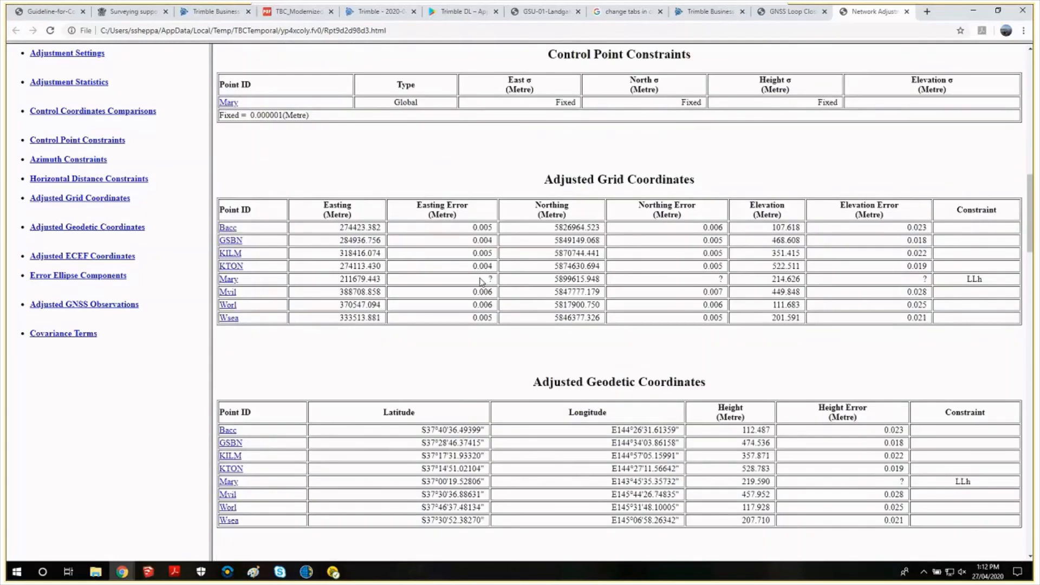
pyautogui.scroll(-15, 773, 130)
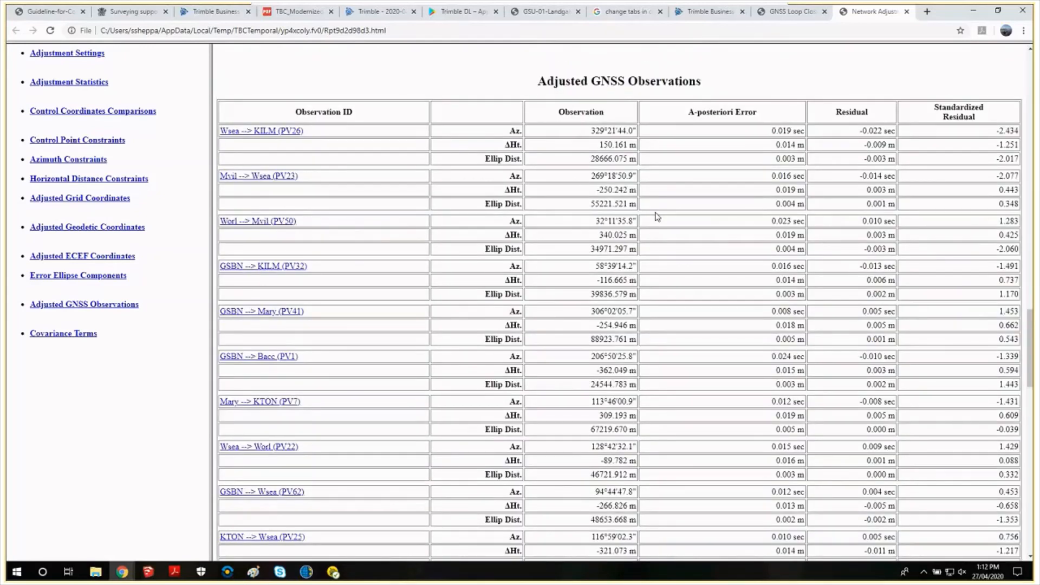
pyautogui.scroll(-2, 755, 146)
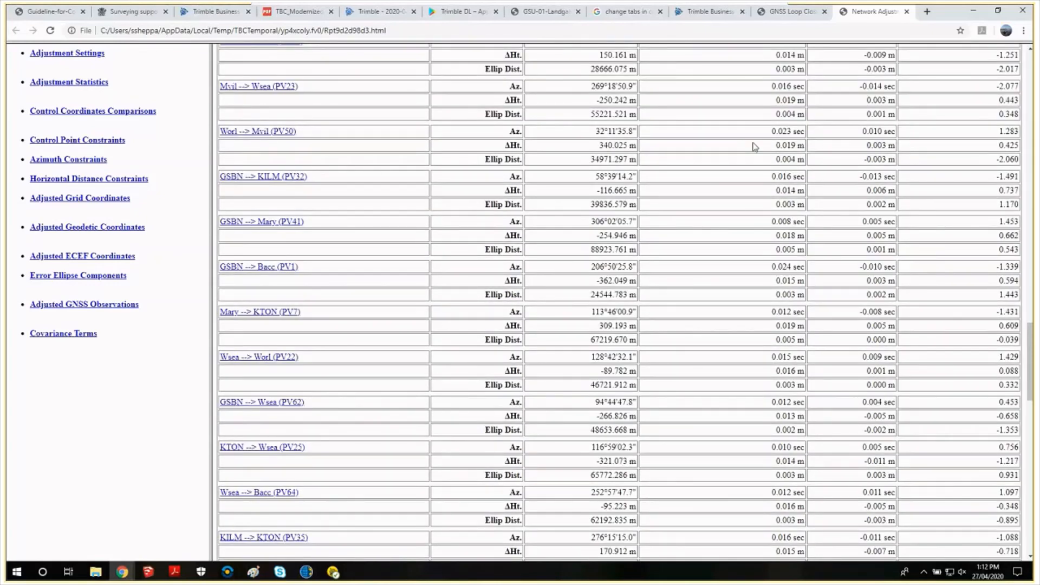
# Examine the remaining adjusted GNSS observations and the covariance terms through to the end of the report.
pyautogui.scroll(1, 927, 139)
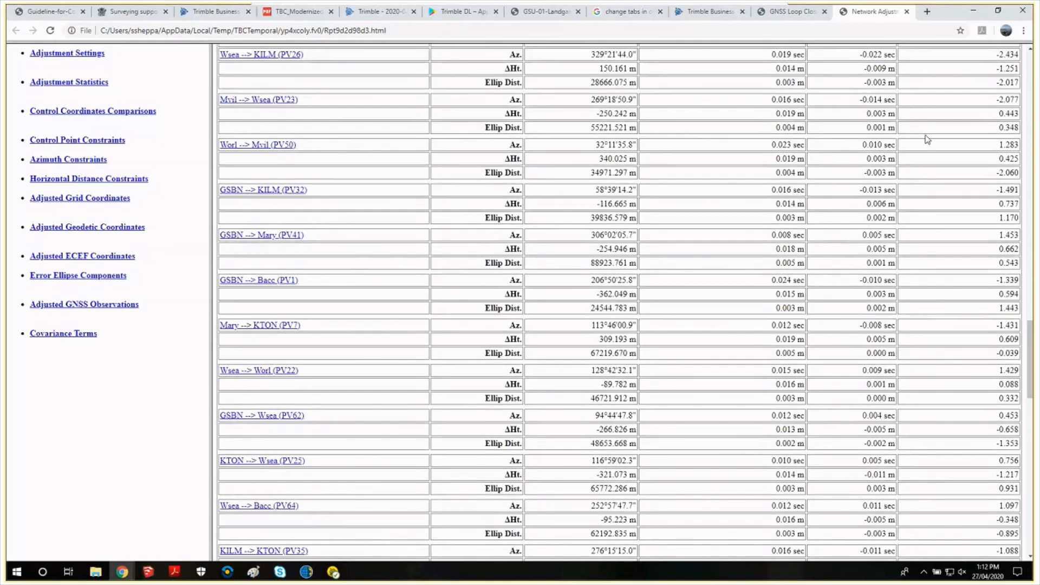
pyautogui.scroll(-10, 639, 226)
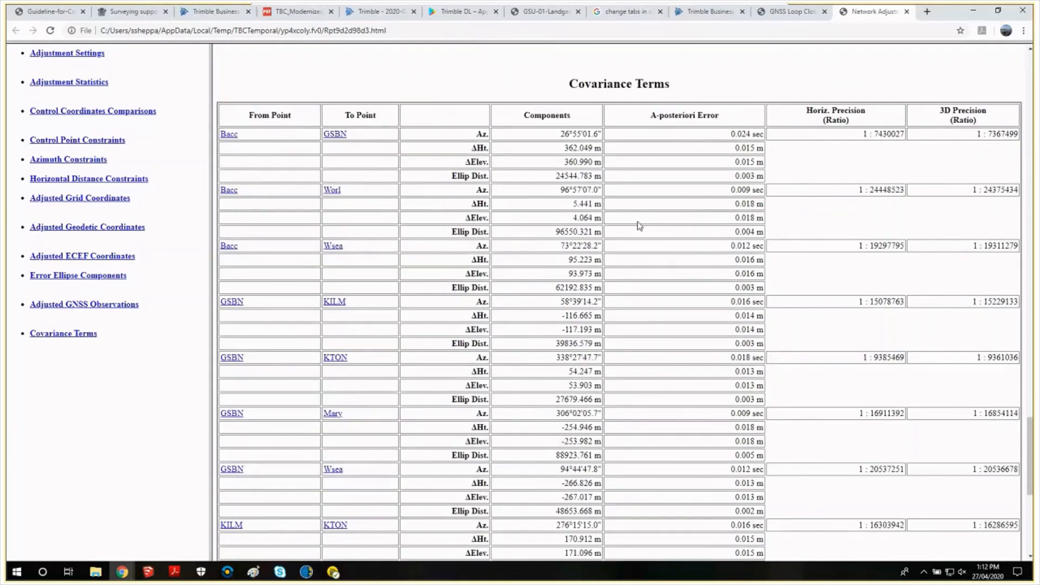
pyautogui.scroll(-7, 639, 227)
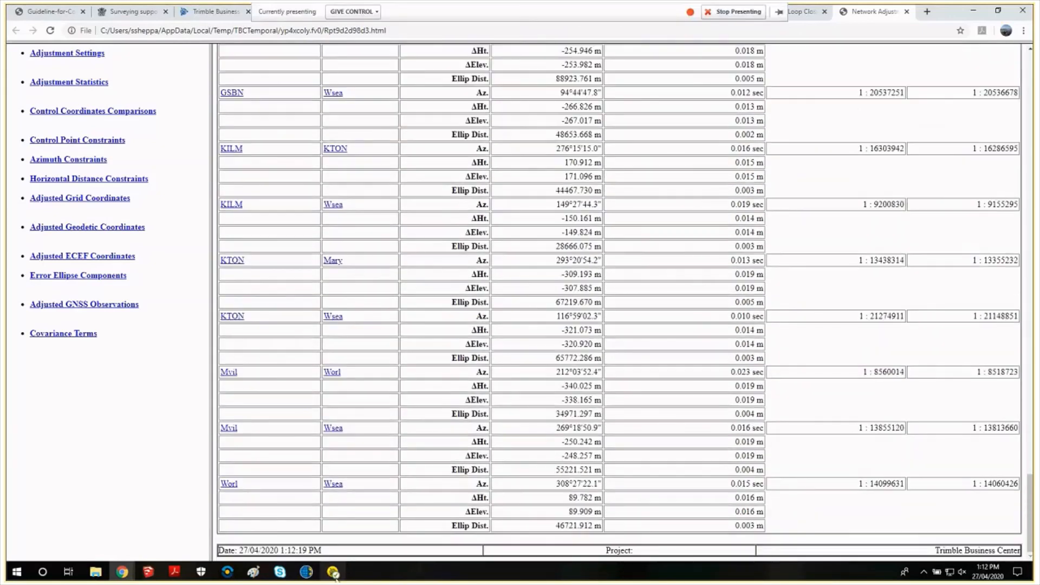
# Switch to Trimble Business Center and fix station Mvil's 2D position and height as network constraints in addition to Mary.
pyautogui.moveTo(335, 576)
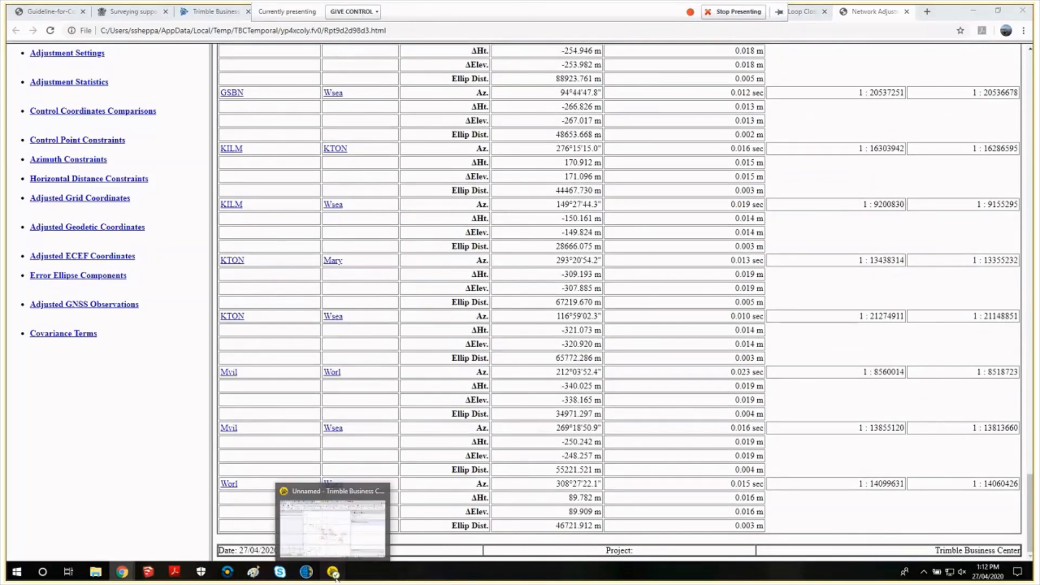
pyautogui.click(334, 572)
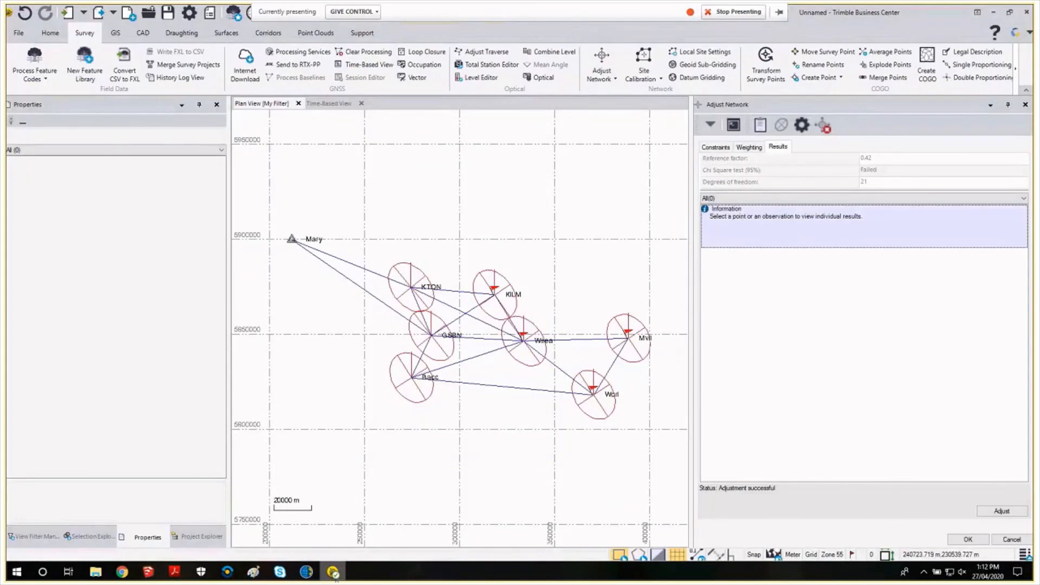
pyautogui.click(715, 147)
pyautogui.click(706, 245)
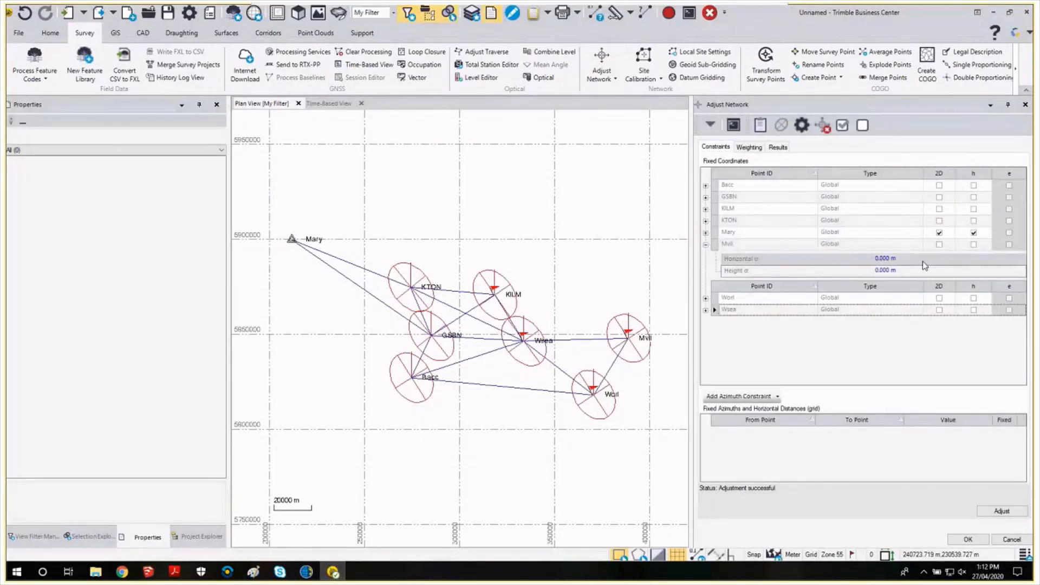
pyautogui.click(939, 244)
pyautogui.click(973, 244)
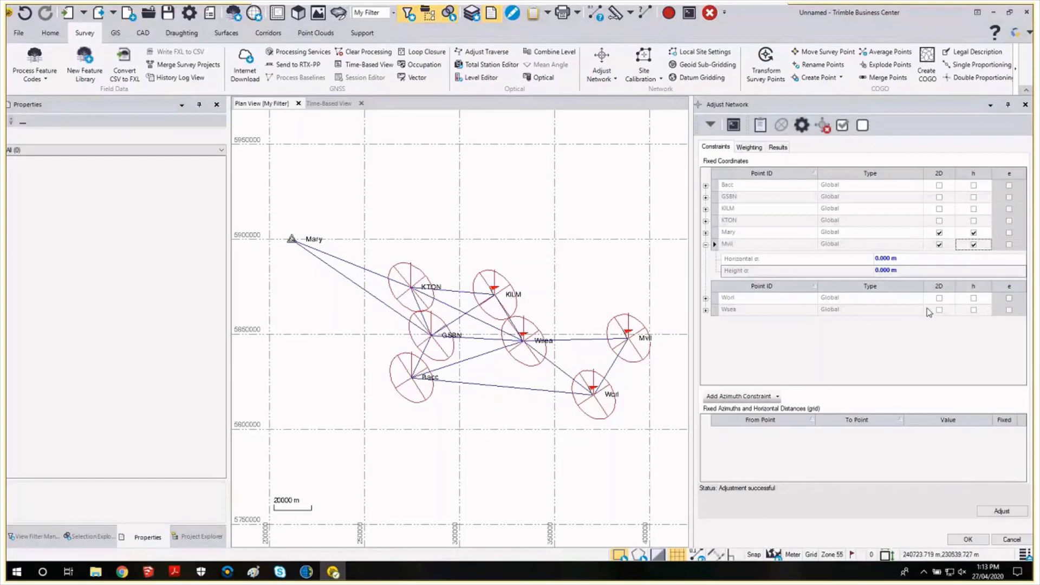
# Run the network adjustment with Mary and Mvil fixed, and check station KILM's errors and the vector weighting.
pyautogui.click(1001, 511)
pyautogui.click(612, 303)
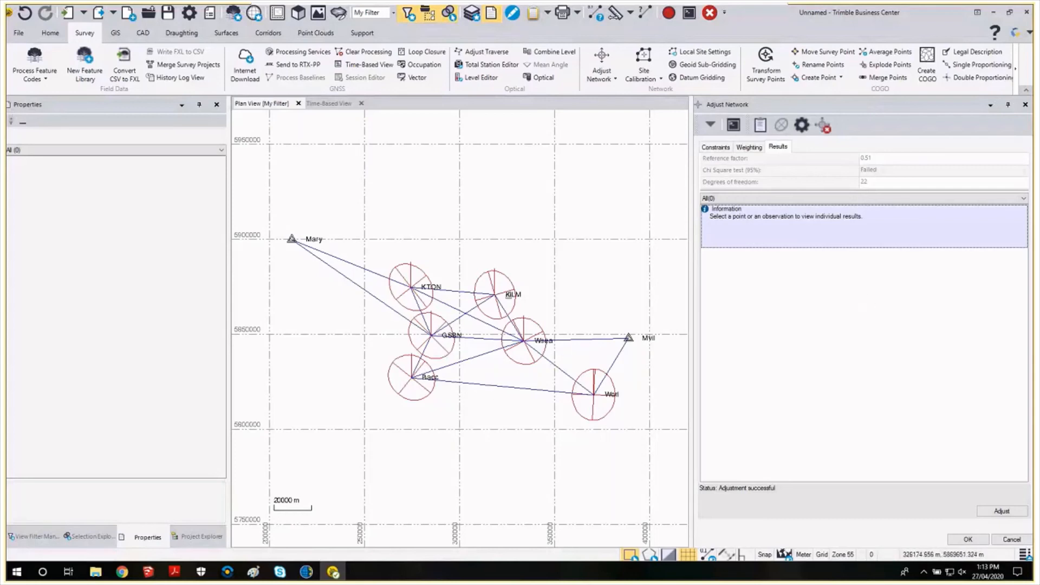
pyautogui.click(495, 295)
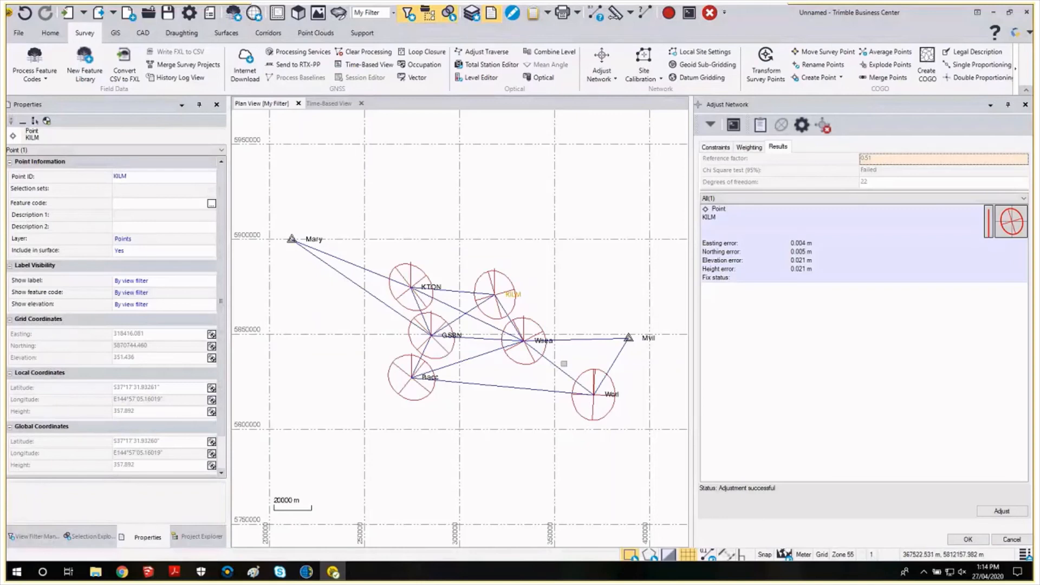
pyautogui.click(750, 147)
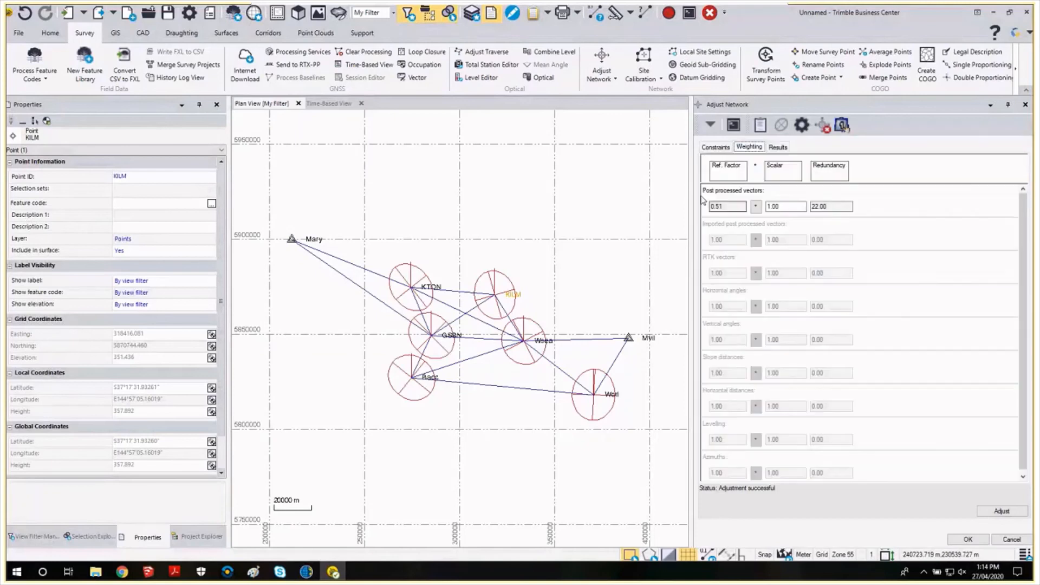
pyautogui.click(778, 147)
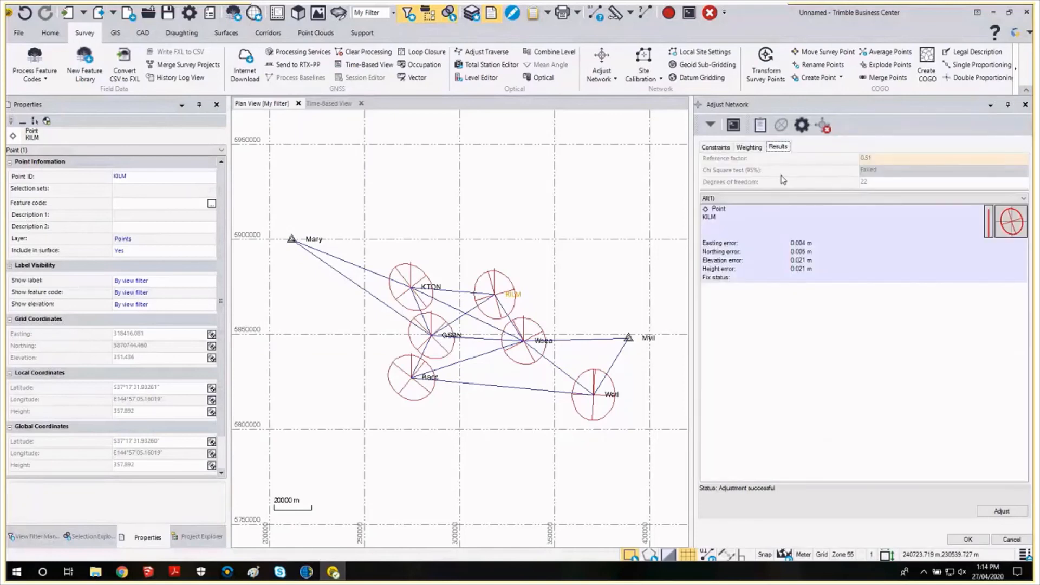
# Set station Mary's constraint sigmas to 0.020 m horizontal and 0.030 m height.
pyautogui.click(723, 148)
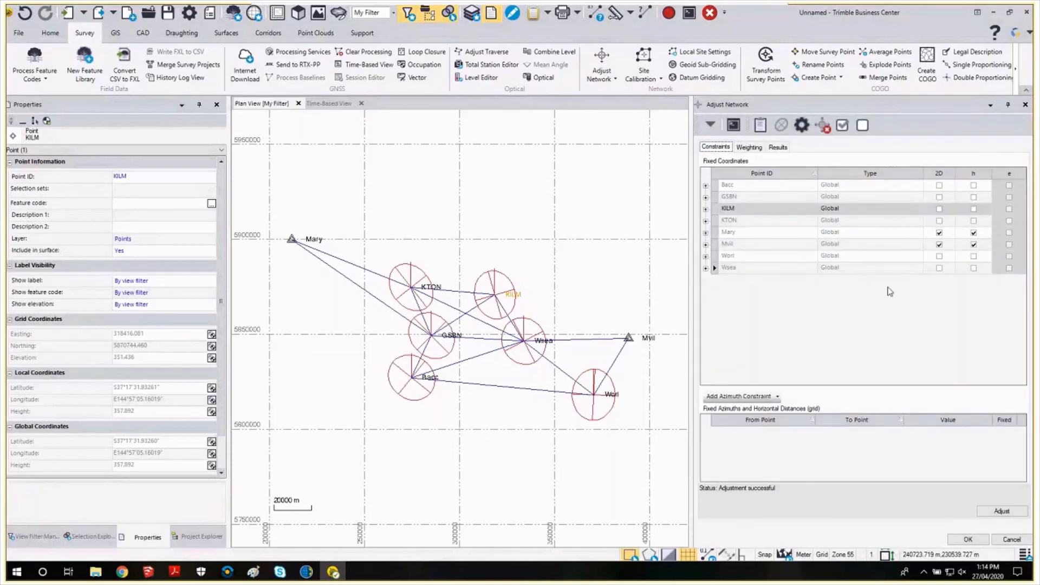
pyautogui.click(706, 233)
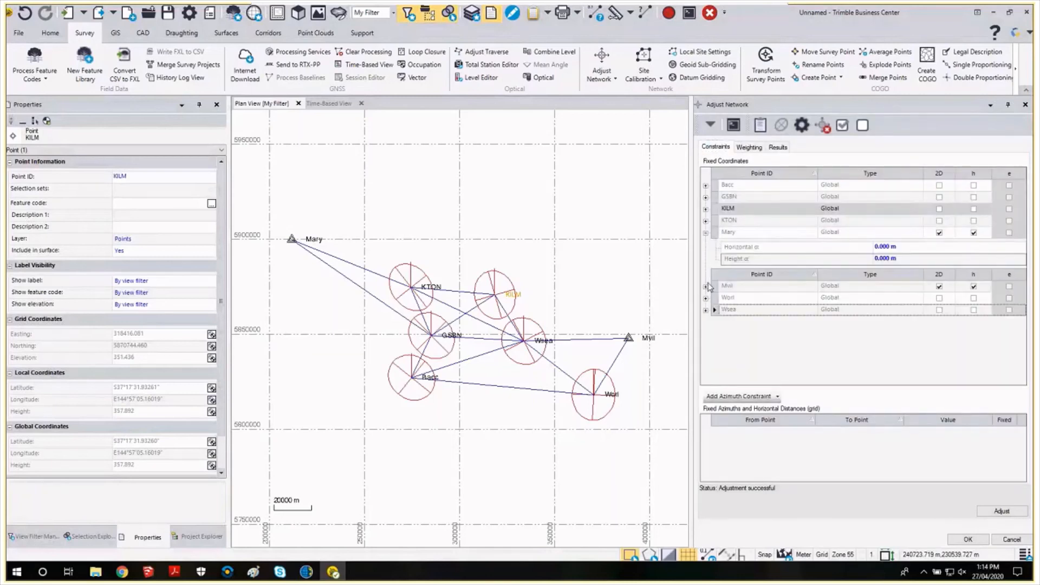
pyautogui.click(706, 286)
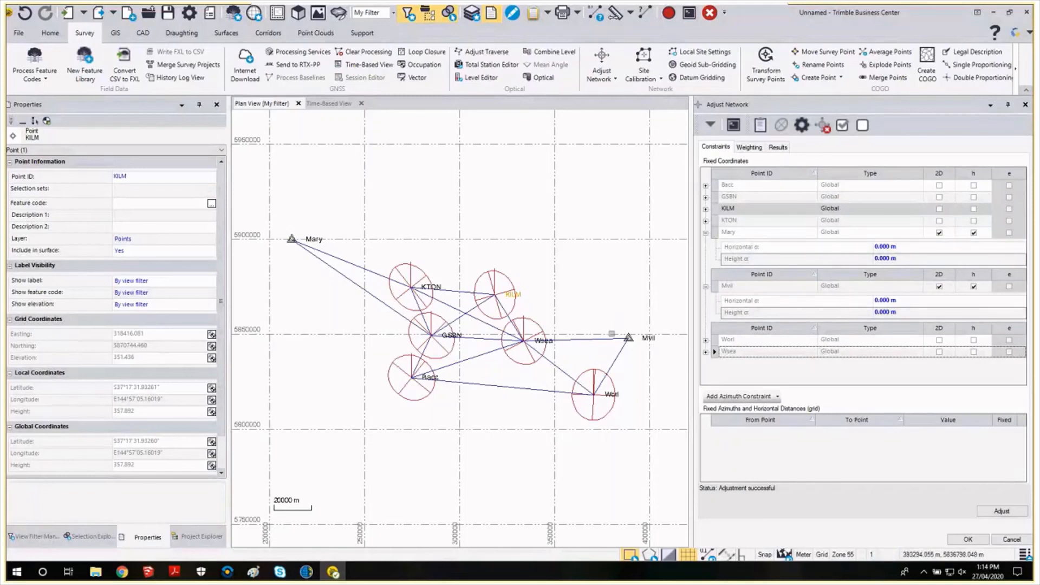
pyautogui.click(916, 246)
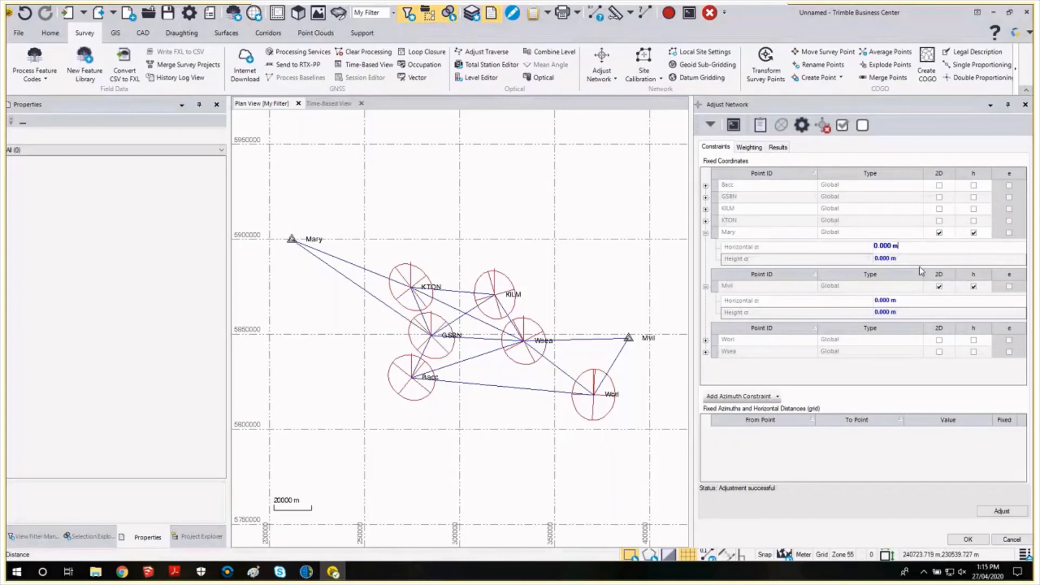
pyautogui.doubleClick(903, 247)
pyautogui.write('.02')
pyautogui.press('Tab')
pyautogui.write('.03')
pyautogui.press('Tab')
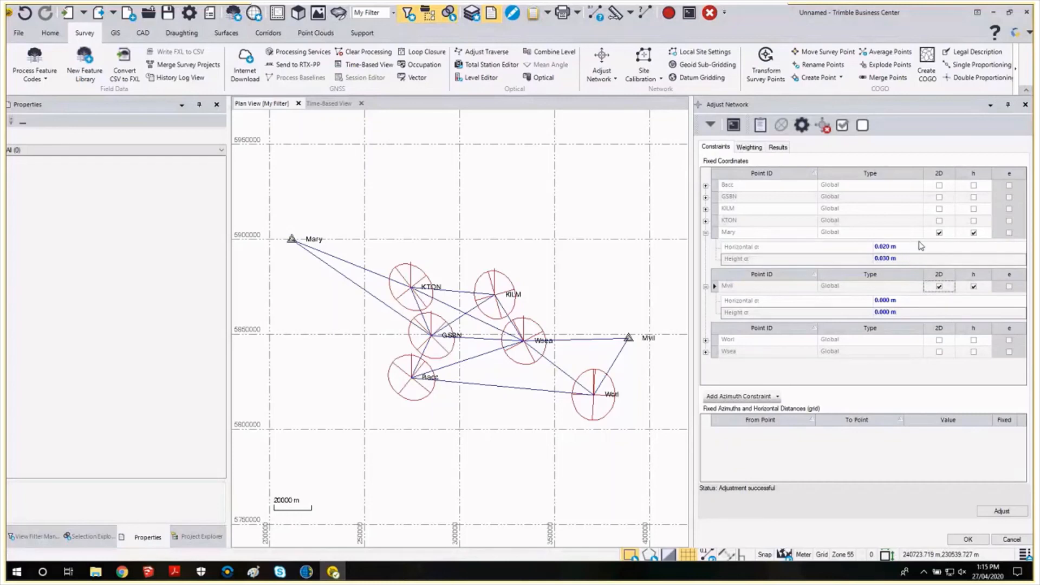
# Set station Mvil's constraint sigmas to 0.020 m horizontal and 0.030 m height.
pyautogui.click(907, 301)
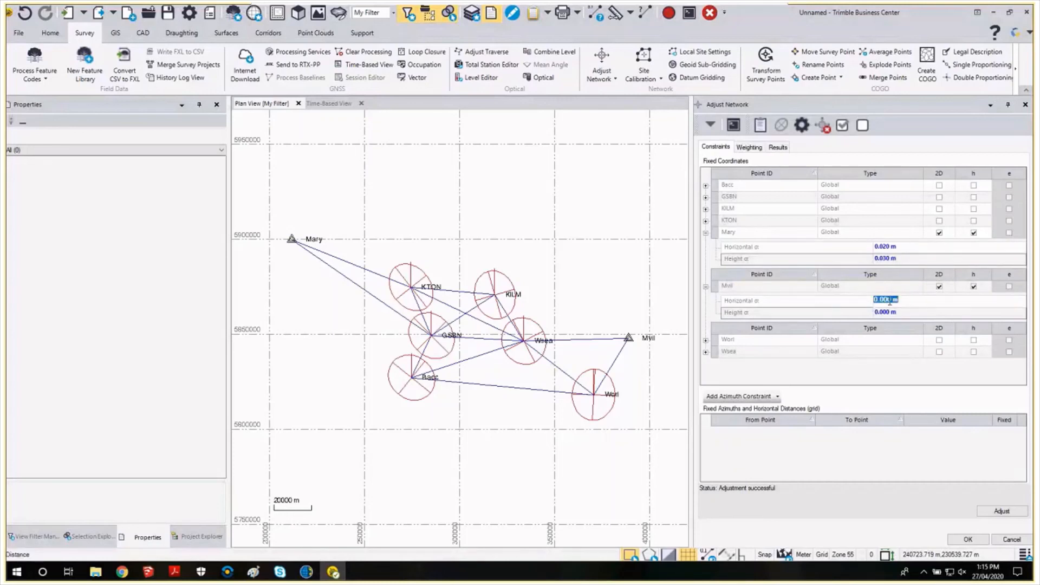
pyautogui.write('0.02')
pyautogui.press('Tab')
pyautogui.write('0.03')
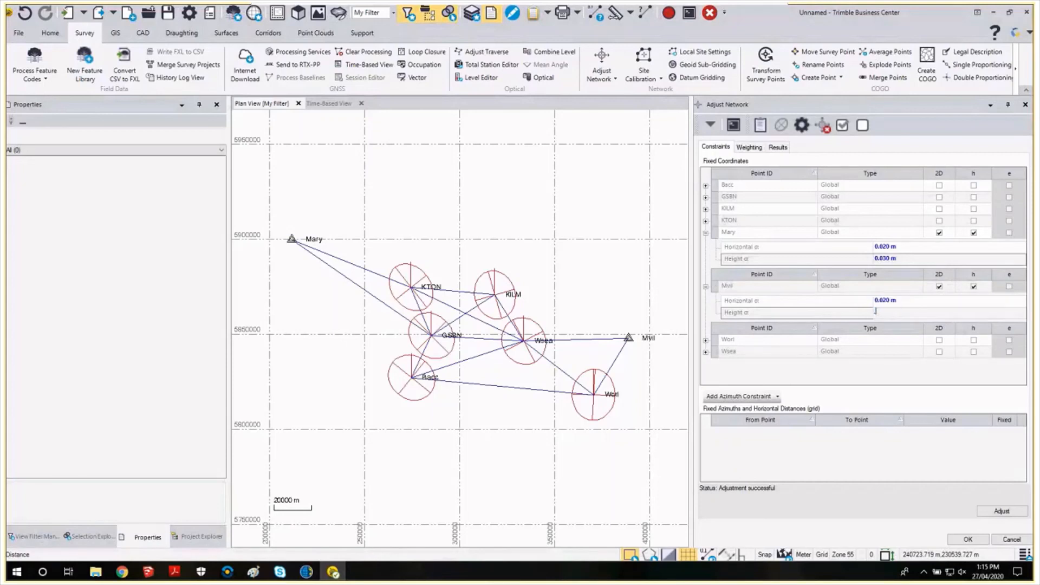
pyautogui.press('Tab')
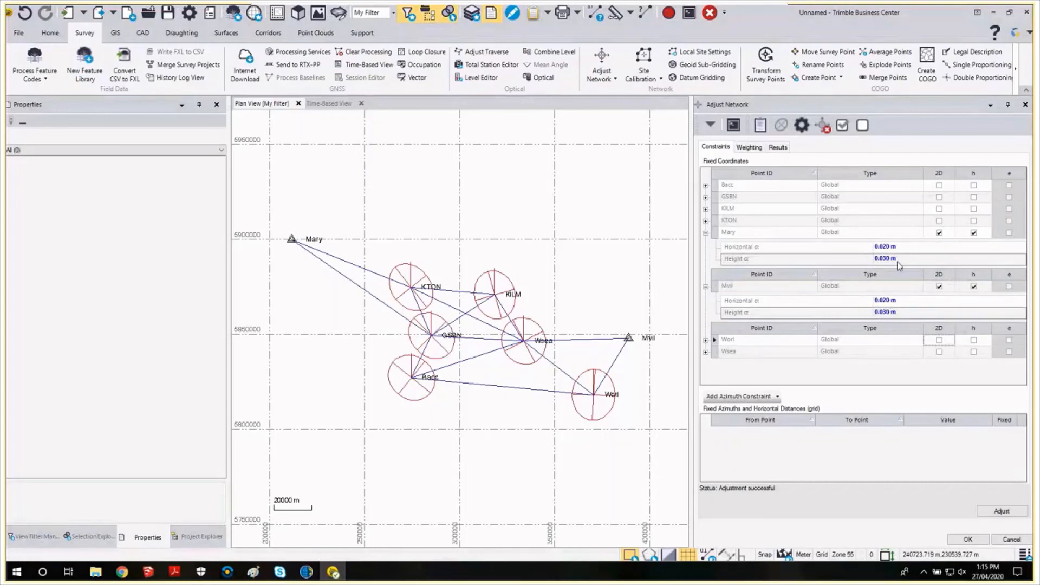
# Run the network adjustment with the new control sigmas and check station KILM's errors.
pyautogui.click(1002, 511)
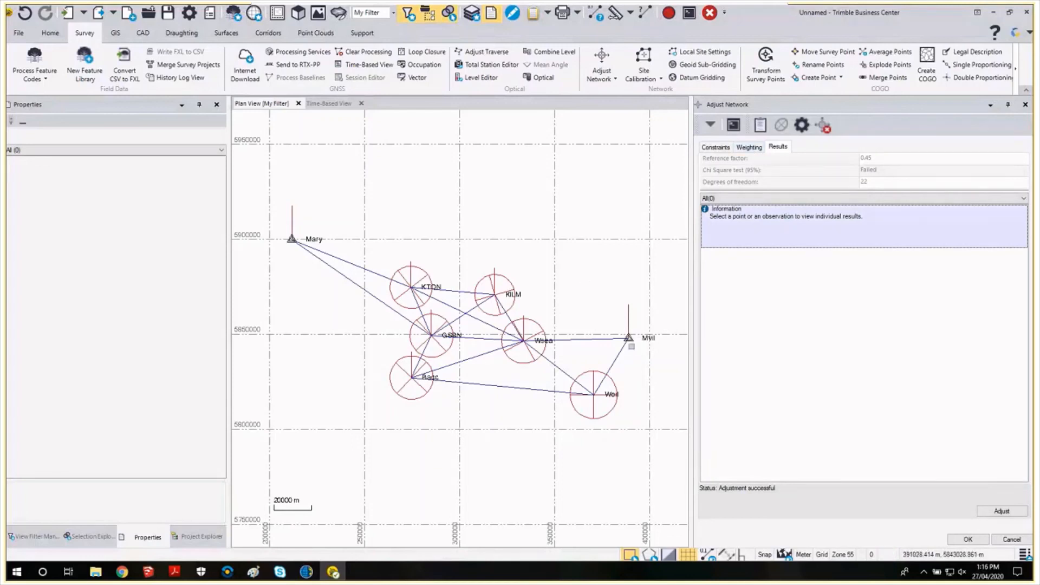
pyautogui.click(512, 292)
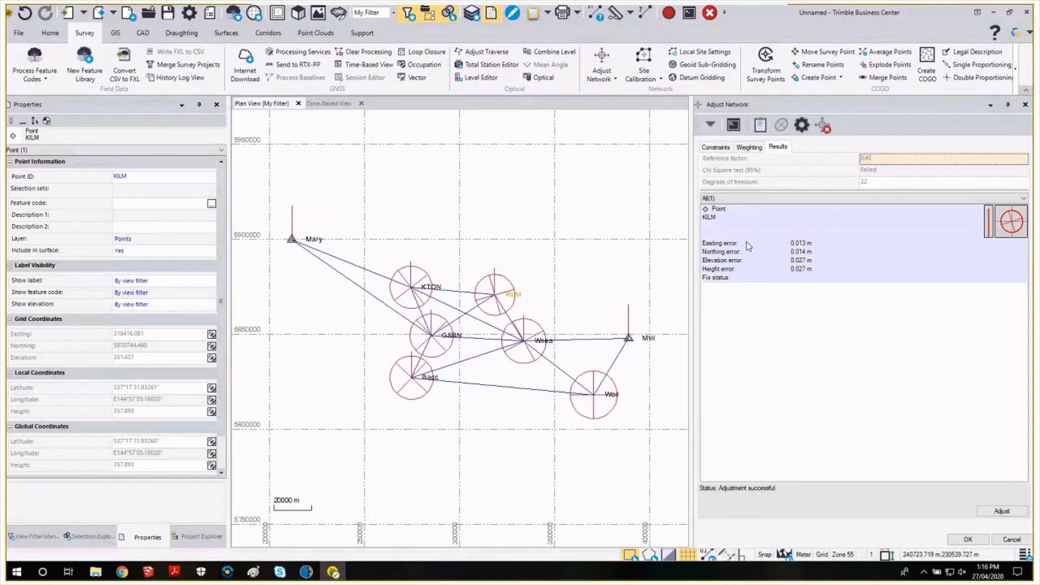
# Set the default GNSS instrument centring error and antenna height error to 0.002 m each, and rerun the network adjustment.
pyautogui.click(802, 125)
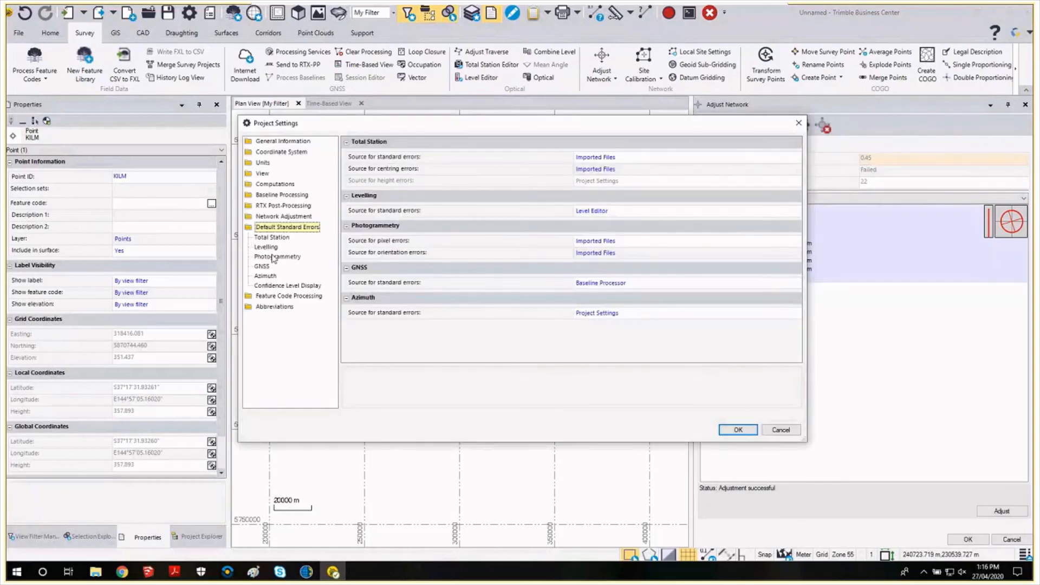
pyautogui.click(262, 266)
pyautogui.click(529, 200)
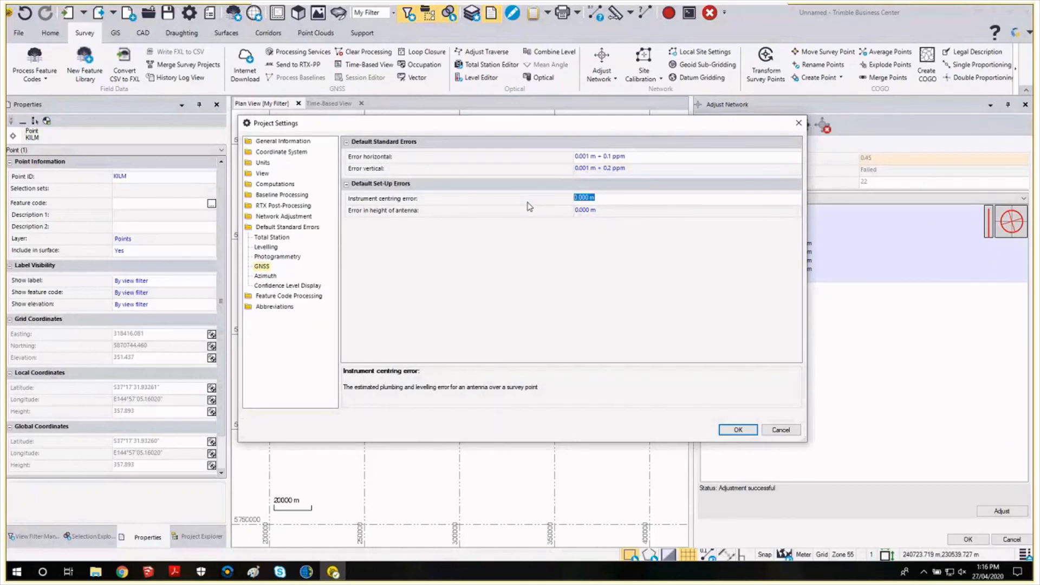
pyautogui.write('0.002')
pyautogui.press('Tab')
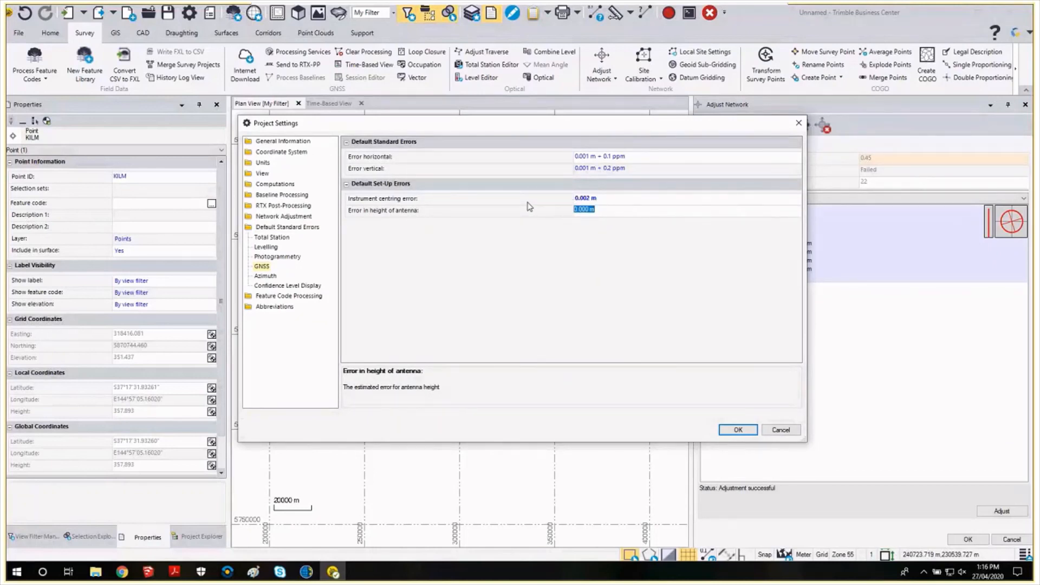
pyautogui.write('0.002')
pyautogui.press('Tab')
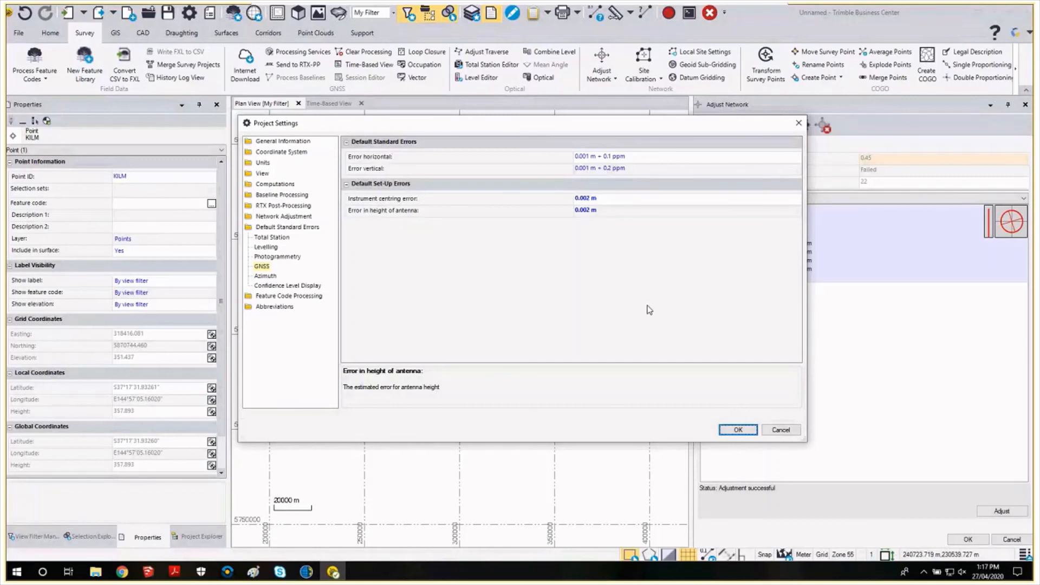
pyautogui.click(738, 430)
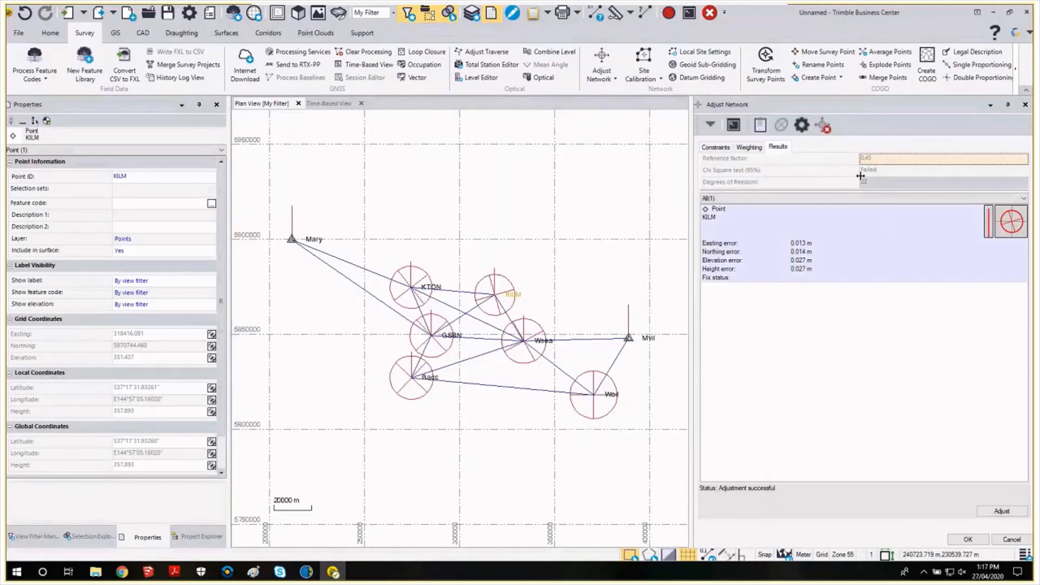
pyautogui.click(1000, 509)
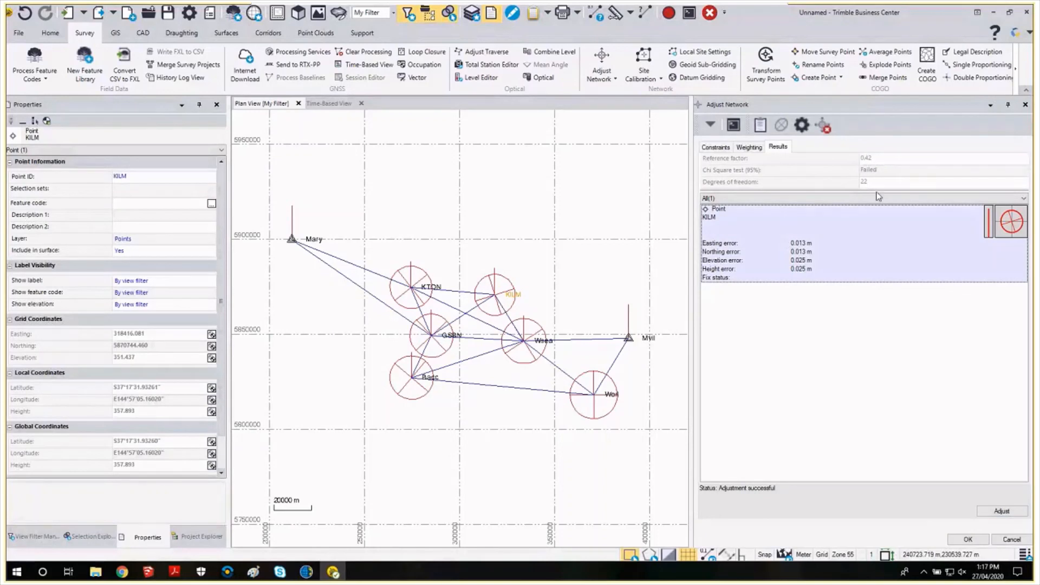
# Apply the 0.40 reference factor as the post processed vectors' scalar, rerun the adjustment and check station KILM's errors.
pyautogui.click(749, 147)
pyautogui.doubleClick(772, 206)
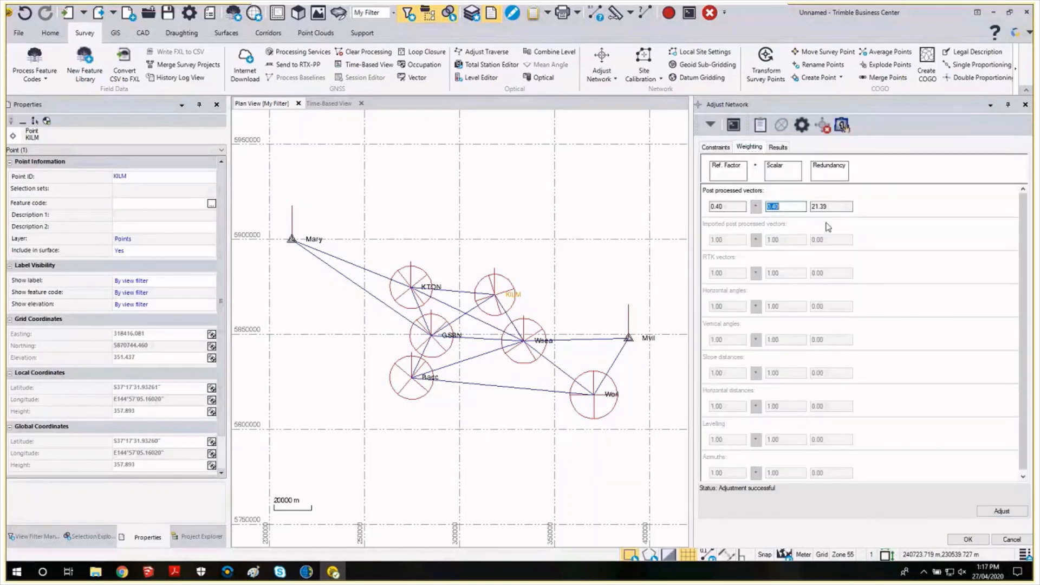
pyautogui.click(996, 512)
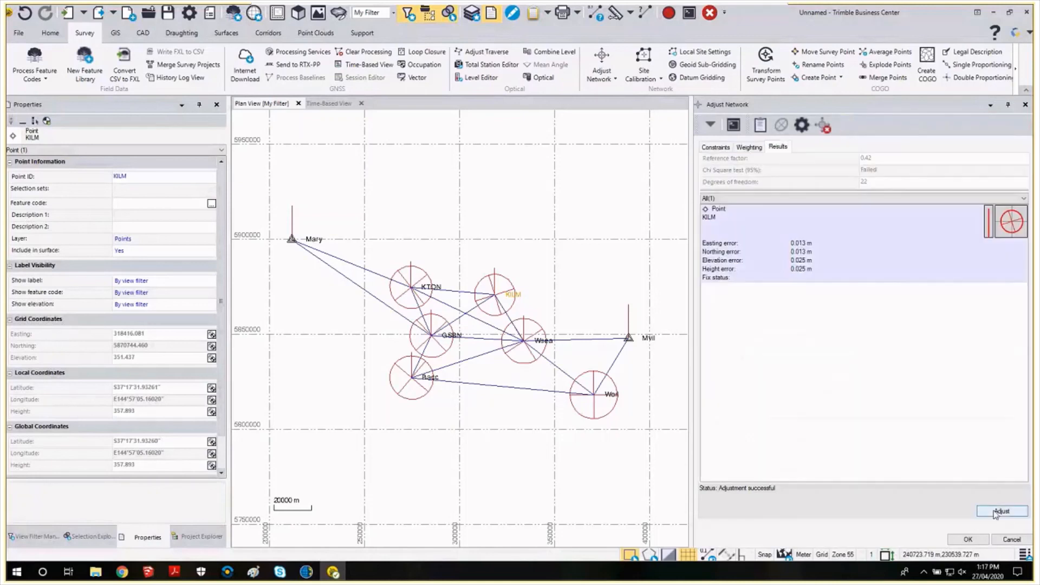
pyautogui.click(995, 512)
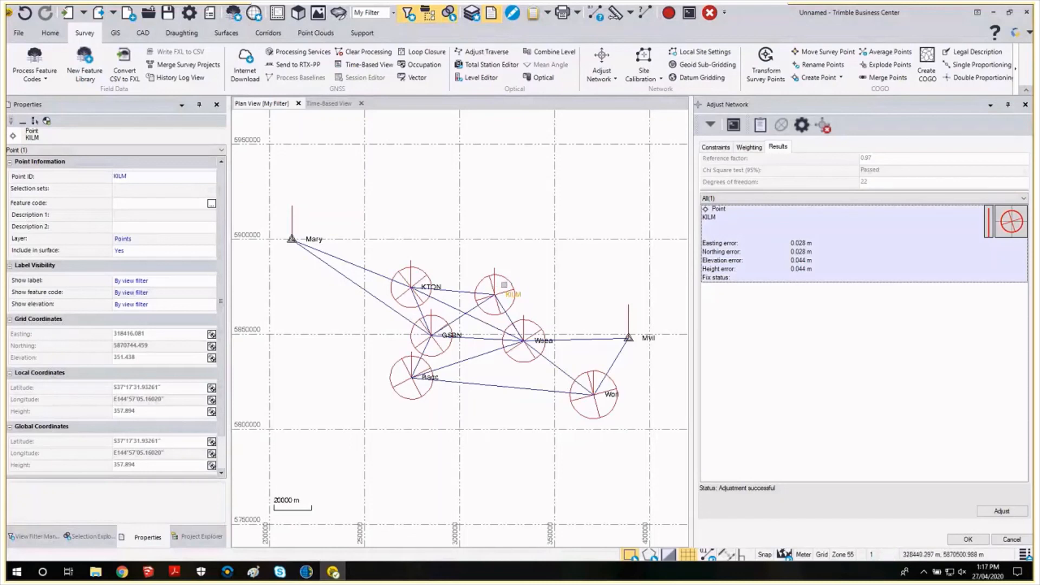
pyautogui.click(517, 295)
pyautogui.click(517, 296)
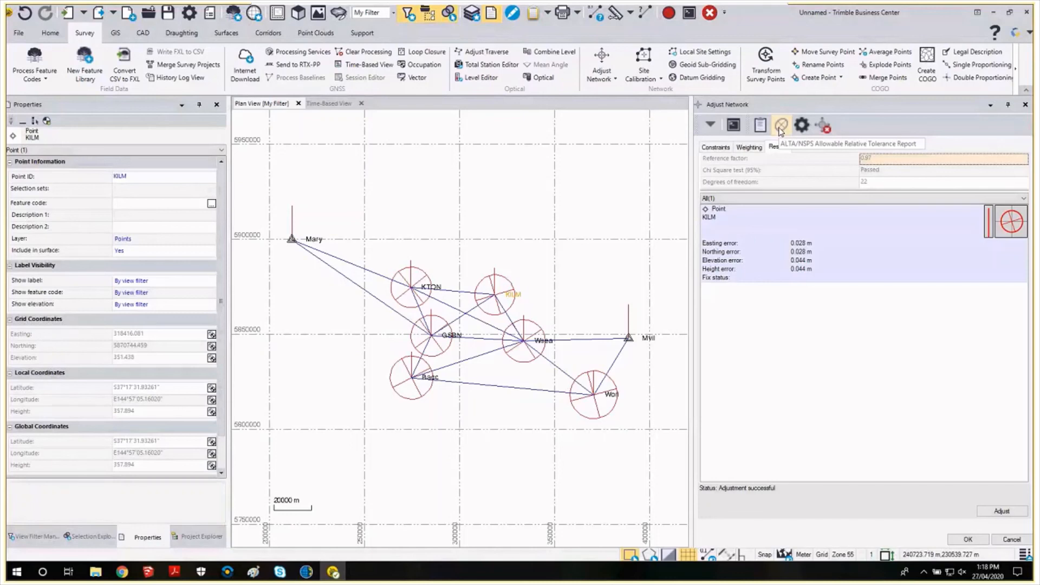
# Open the ALTA/NSPS Allowable Relative Tolerance Report setup and include all adjusted points, from Bacc to Wsea.
pyautogui.click(780, 127)
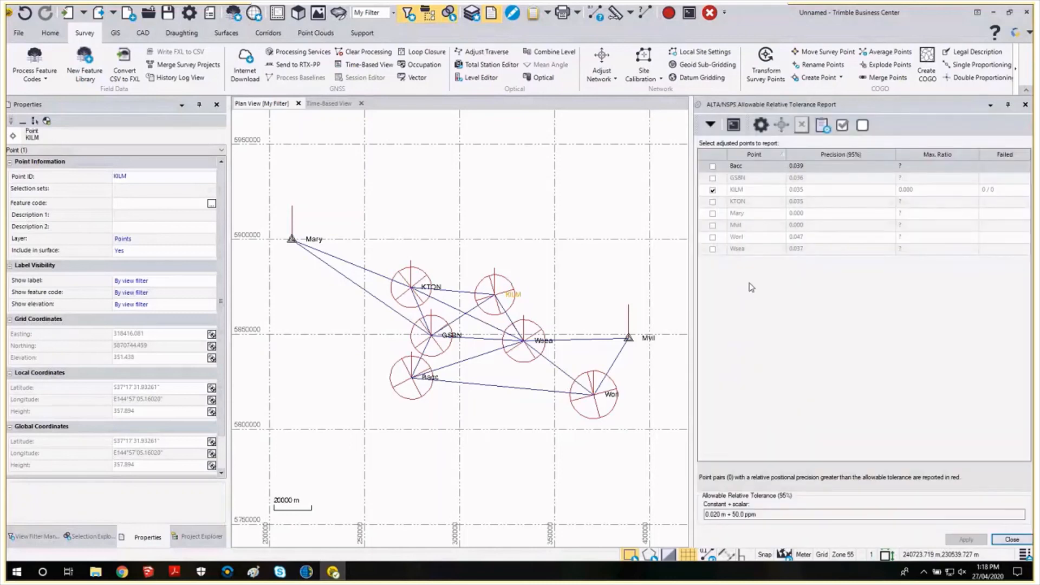
pyautogui.click(712, 166)
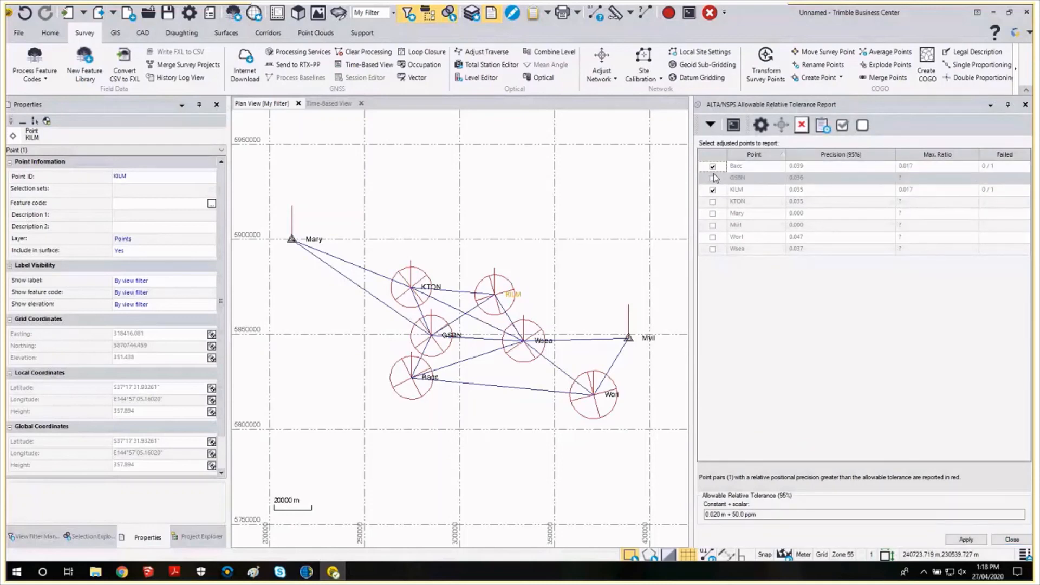
pyautogui.click(713, 178)
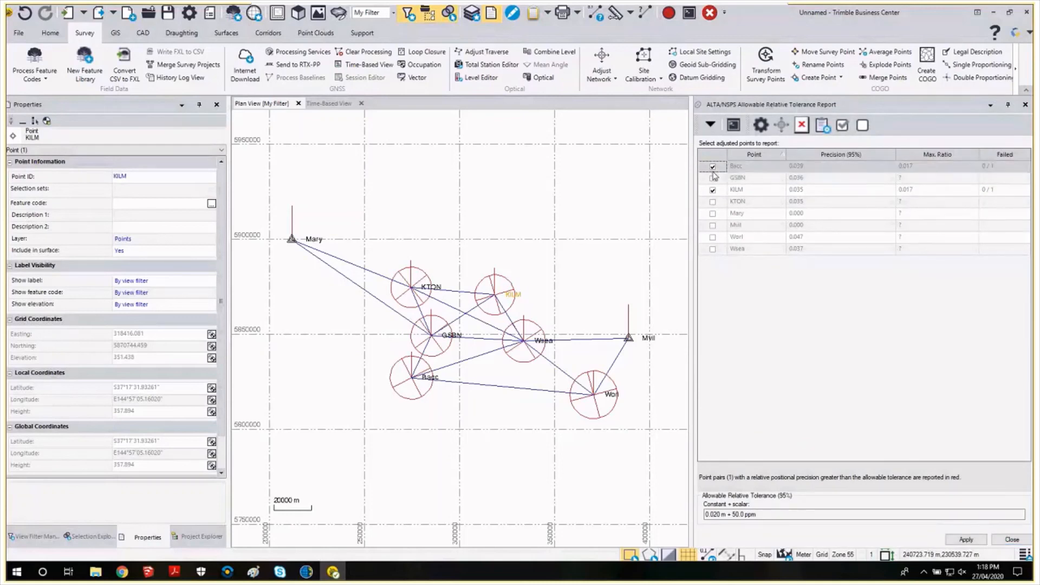
pyautogui.click(712, 202)
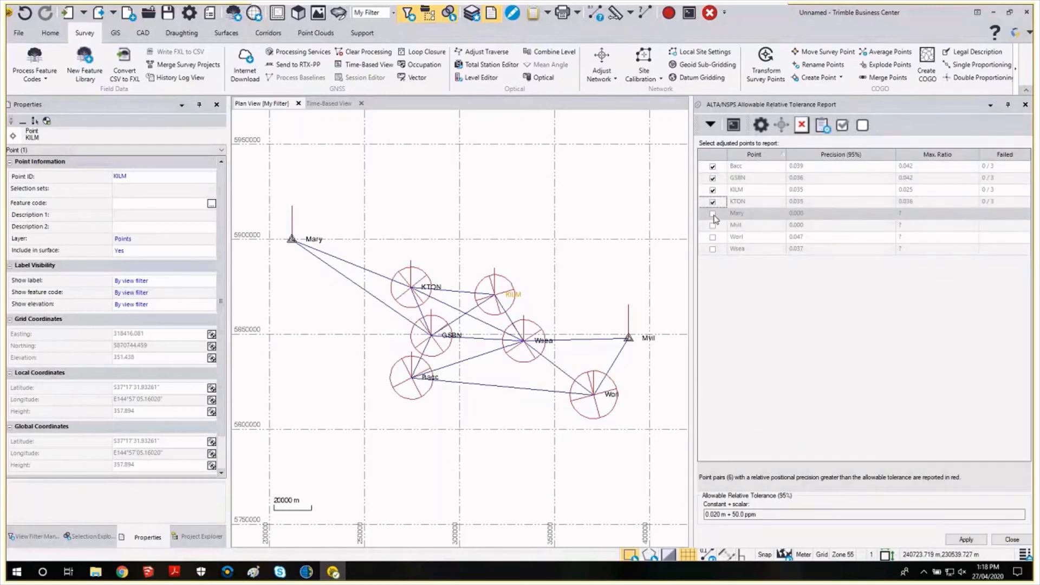
pyautogui.click(713, 214)
pyautogui.click(713, 226)
pyautogui.click(712, 237)
pyautogui.click(712, 249)
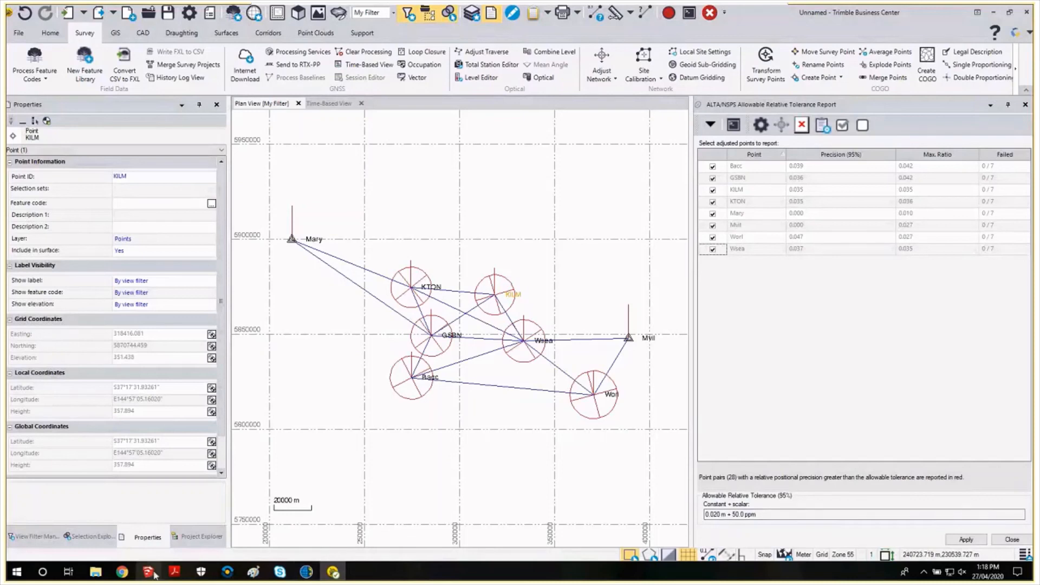
# Switch to Chrome and look up the static survey uncertainty table in the Guideline for Control Surveys by GNSS PDF.
pyautogui.click(122, 573)
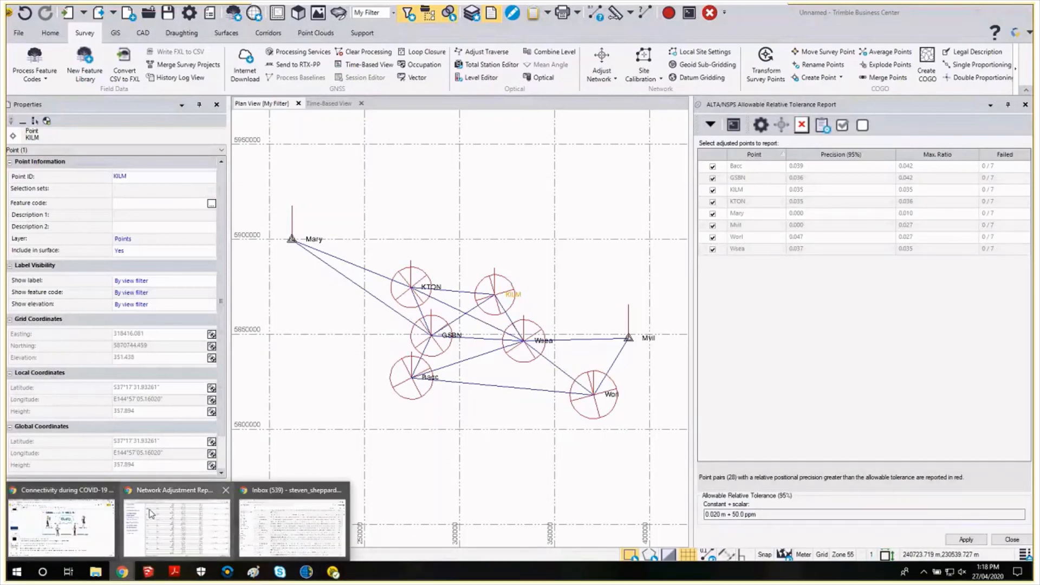
pyautogui.click(151, 514)
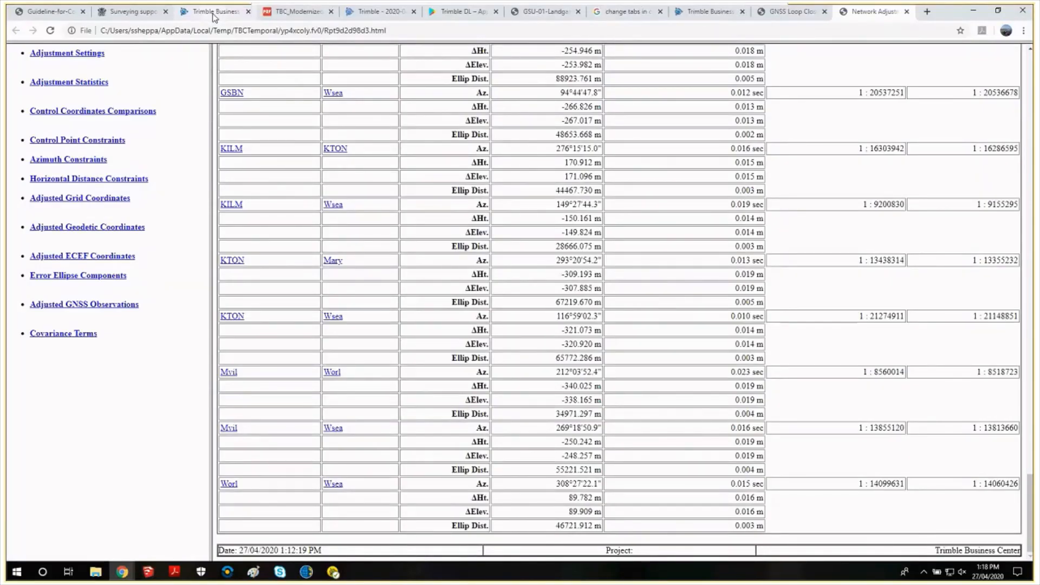
pyautogui.hotkey('ctrl', 'shift', 'Tab')
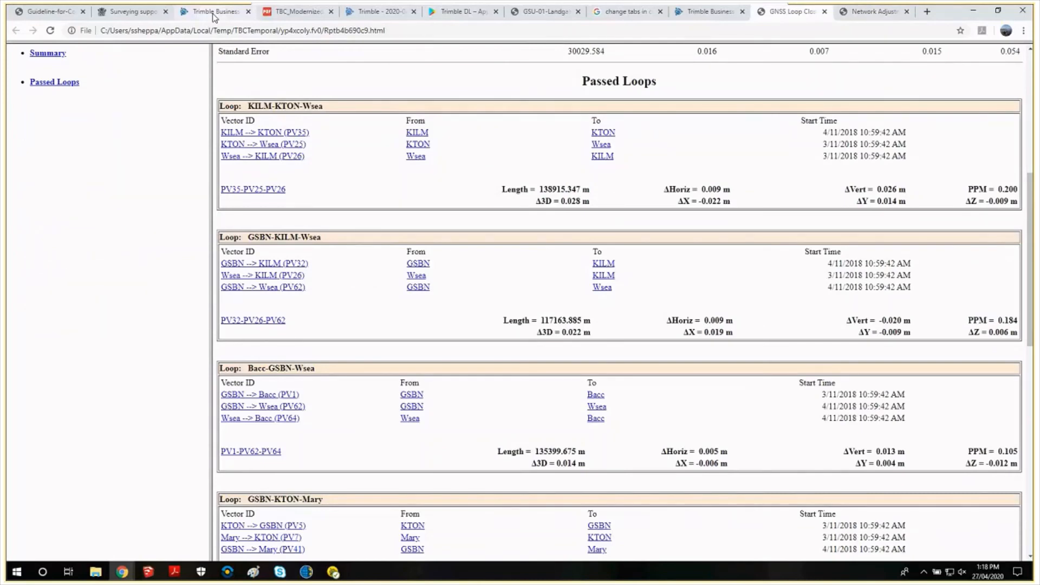
pyautogui.hotkey('ctrl', 'shift', 'Tab')
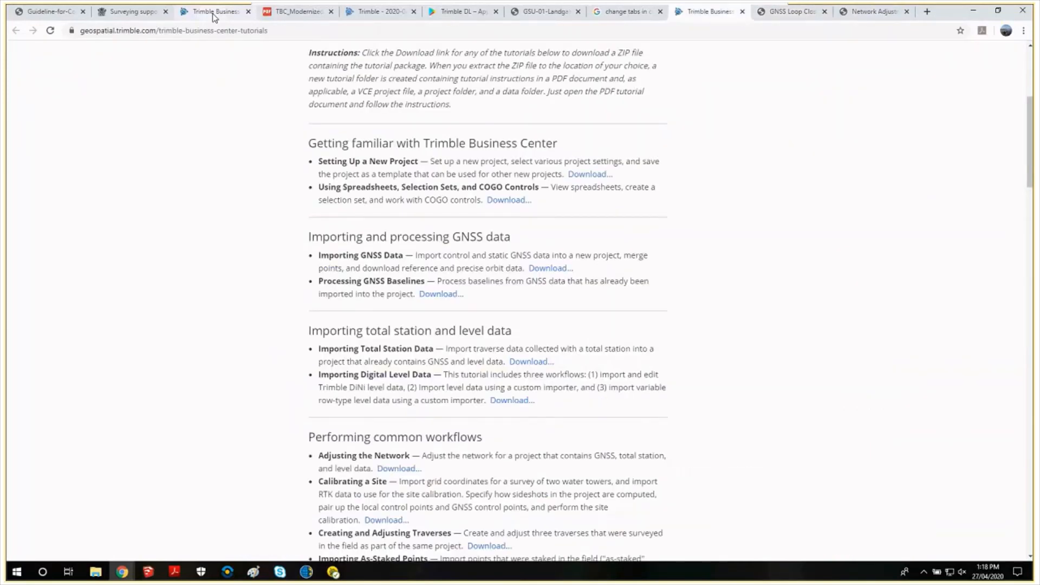
pyautogui.hotkey('ctrl', 'shift', 'Tab')
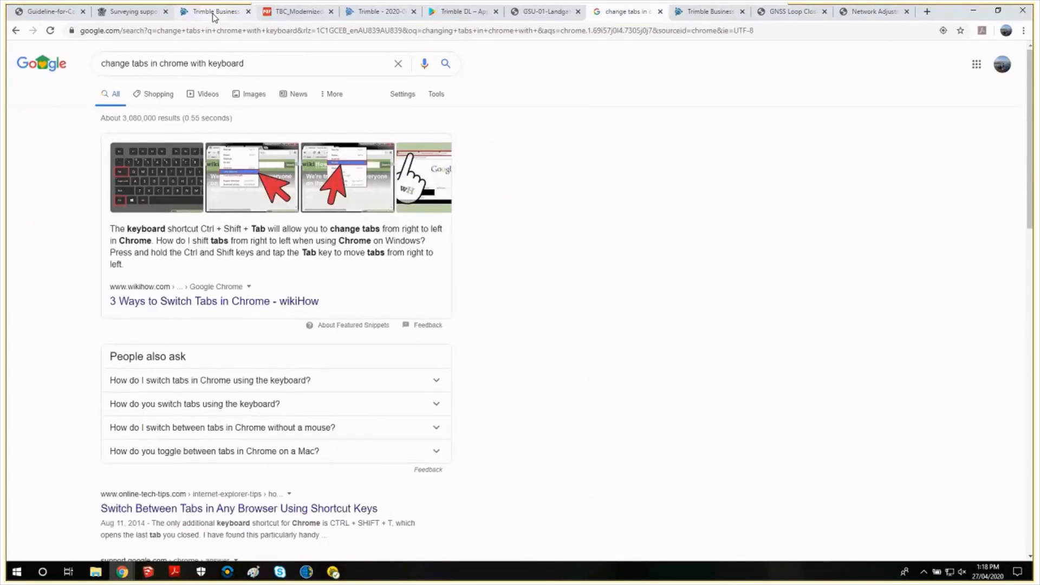
pyautogui.click(214, 12)
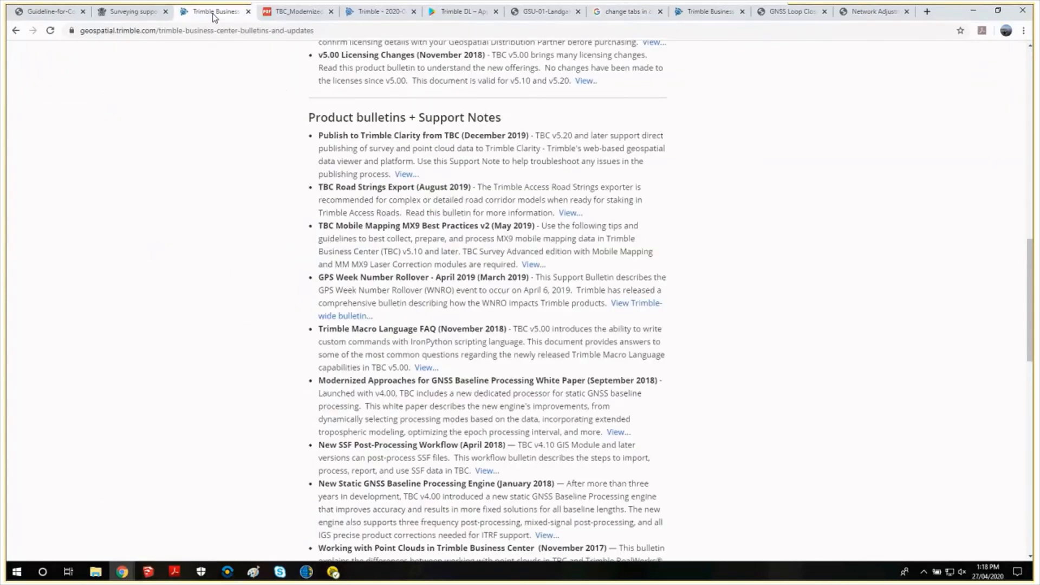
pyautogui.hotkey('ctrl', '1')
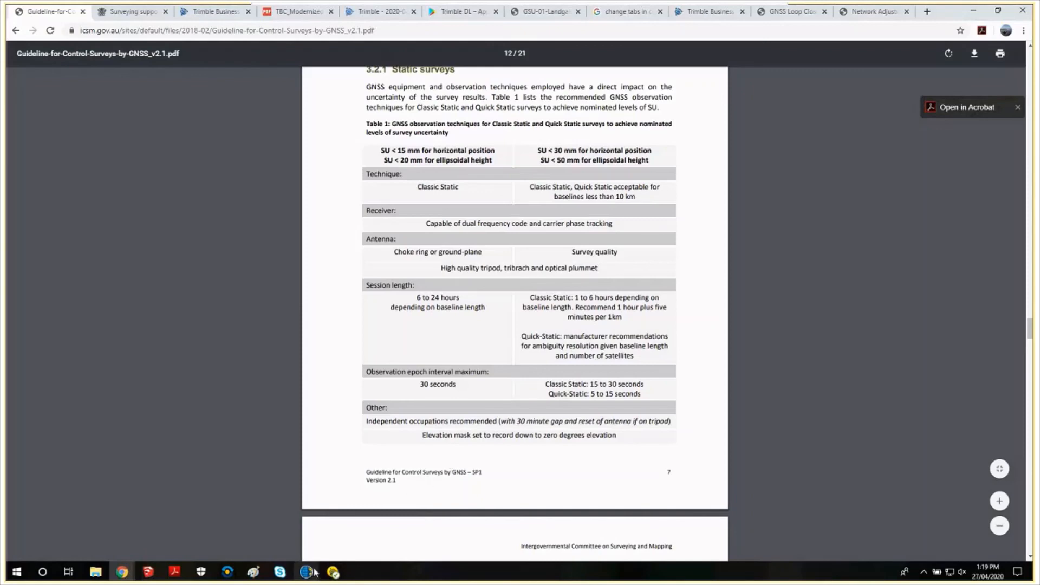
# Return to Trimble Business Center, generate the tolerance report at 0.020 m + 50.0 ppm and review its point-pair precisions.
pyautogui.click(334, 573)
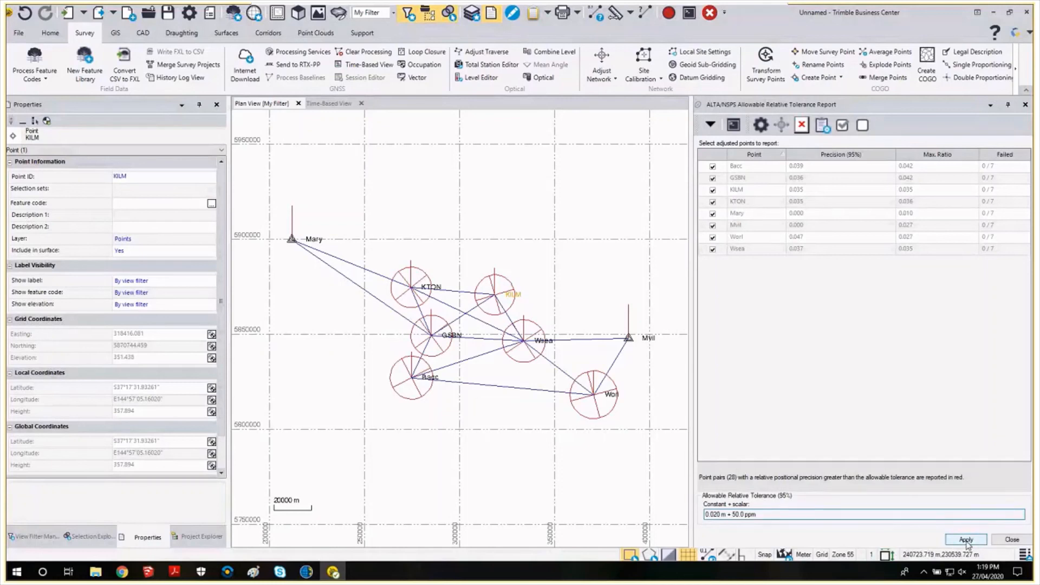
pyautogui.click(966, 540)
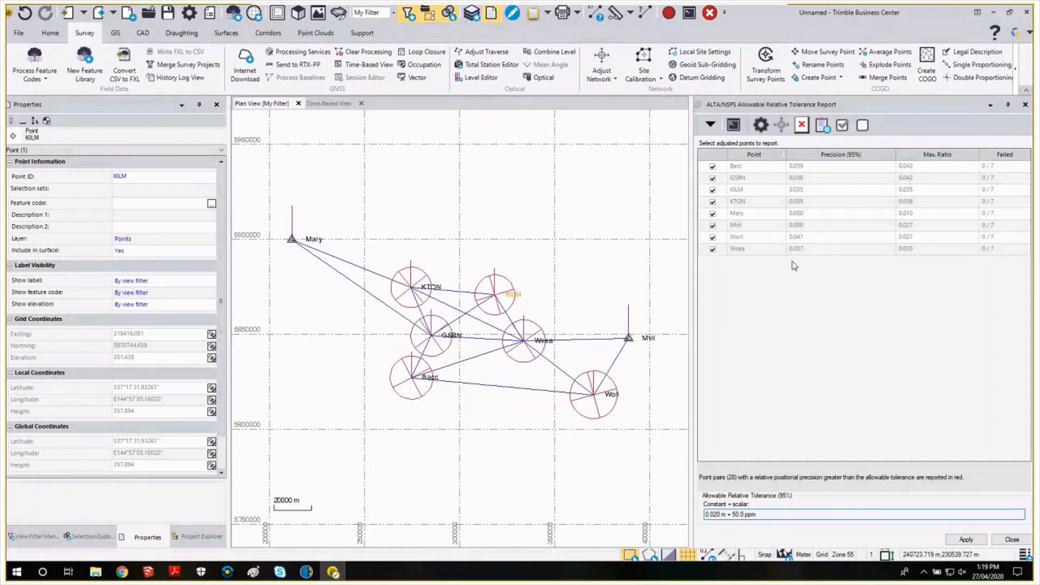
pyautogui.click(966, 539)
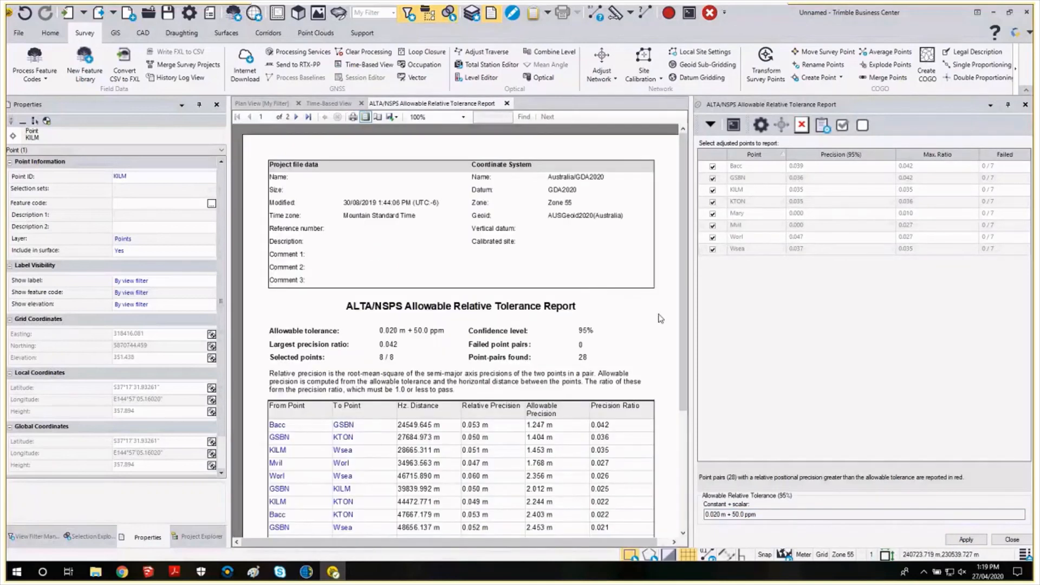
pyautogui.scroll(-3, 661, 318)
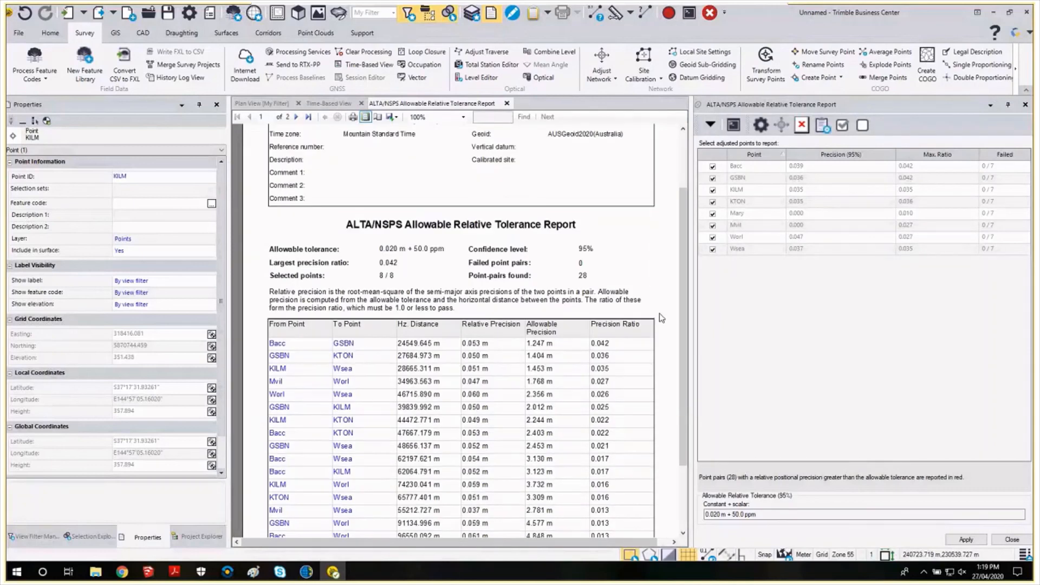
pyautogui.scroll(-10, 661, 319)
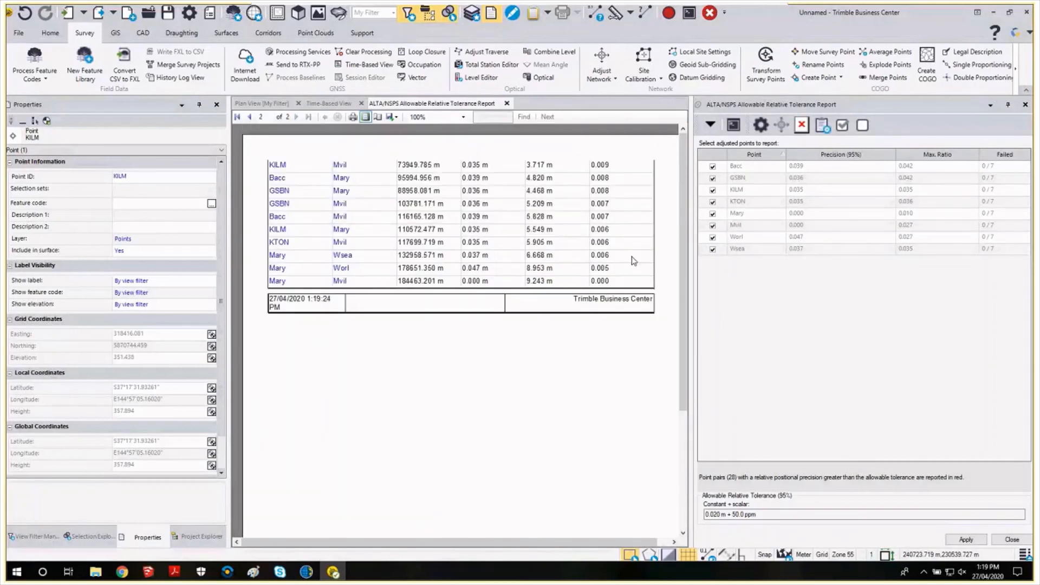
pyautogui.scroll(10, 634, 261)
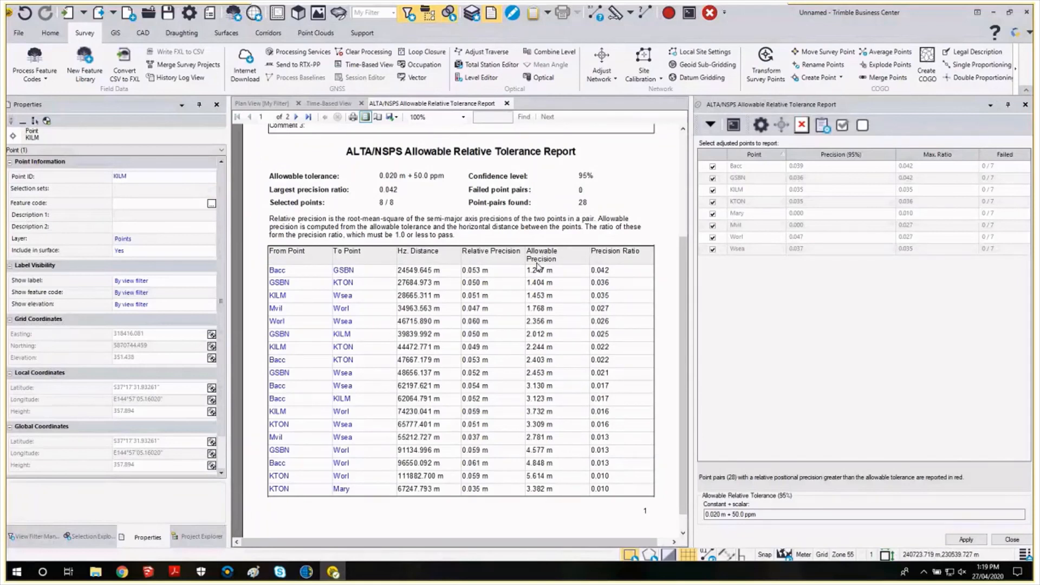
# Set the allowable relative tolerance to 0.010 m + 5.0 ppm and regenerate the ALTA/NSPS report.
pyautogui.click(715, 513)
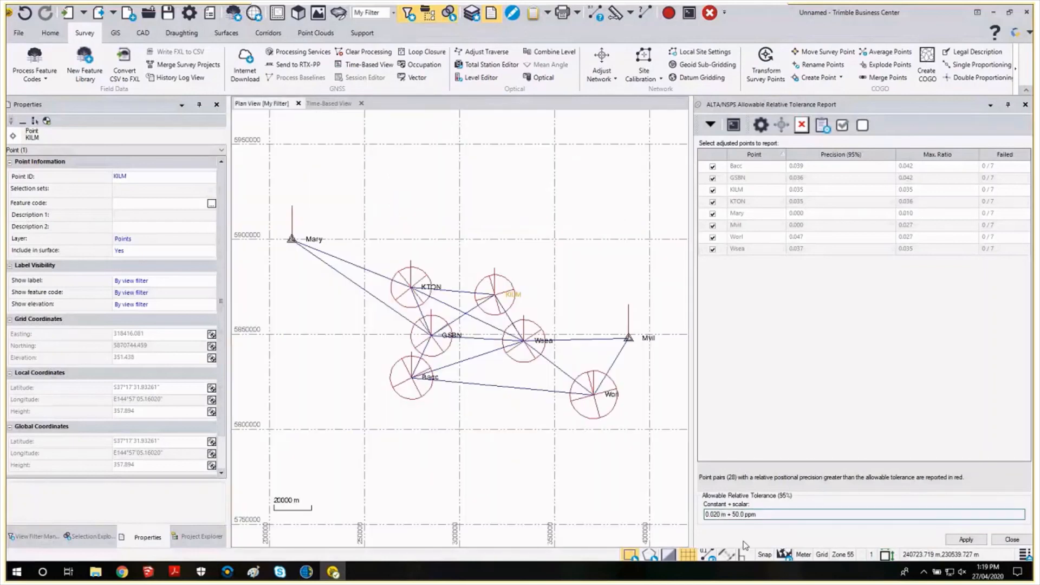
pyautogui.press('BackSpace')
pyautogui.write('1')
pyautogui.press('Delete')
pyautogui.write('5')
pyautogui.press('BackSpace')
pyautogui.click(965, 539)
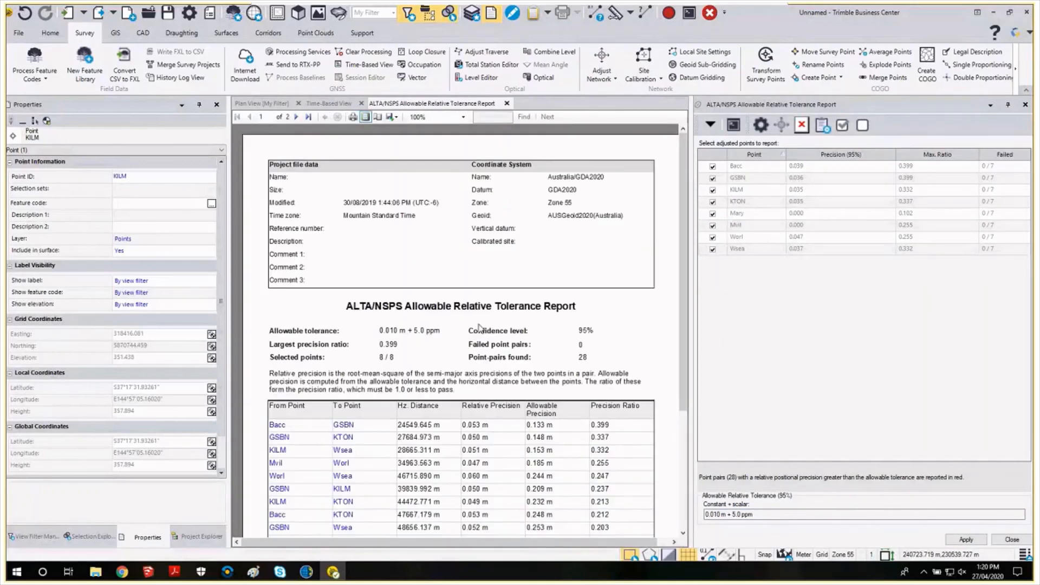
# Review the relative and allowable precisions of the point pairs in the new tolerance report, and close it.
pyautogui.scroll(-3, 478, 327)
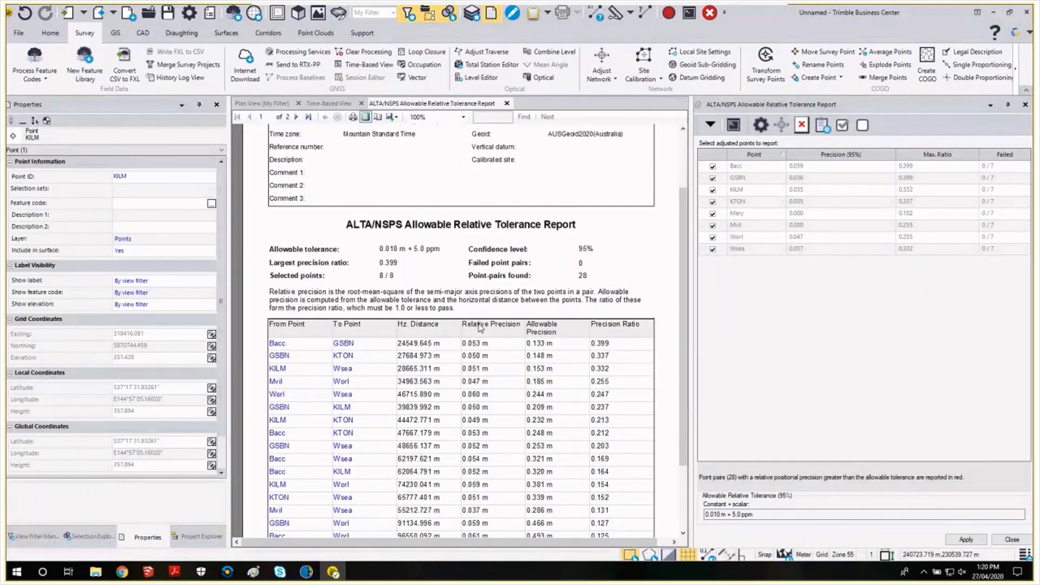
pyautogui.scroll(-2, 480, 327)
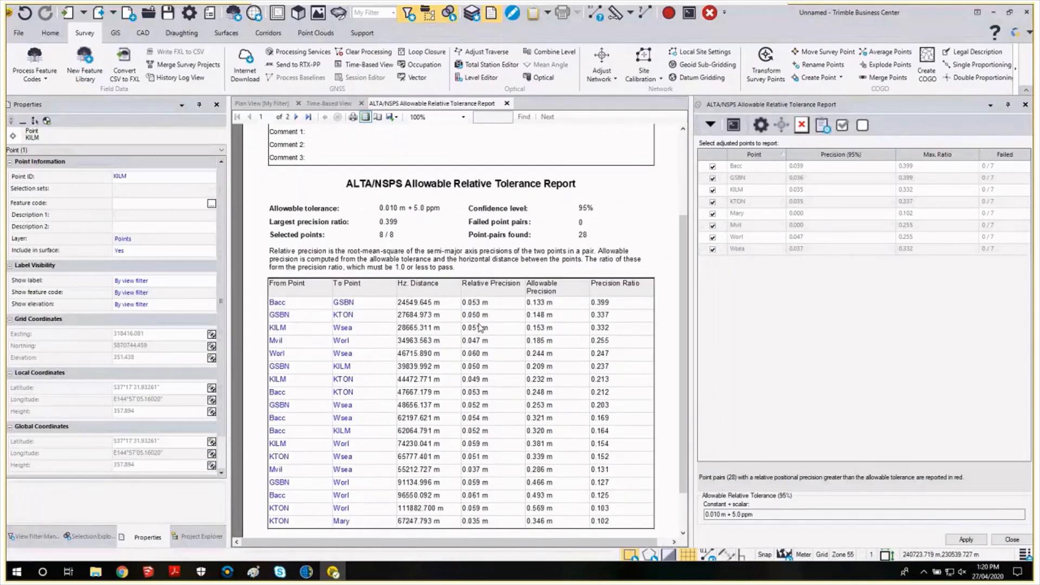
pyautogui.scroll(-2, 480, 328)
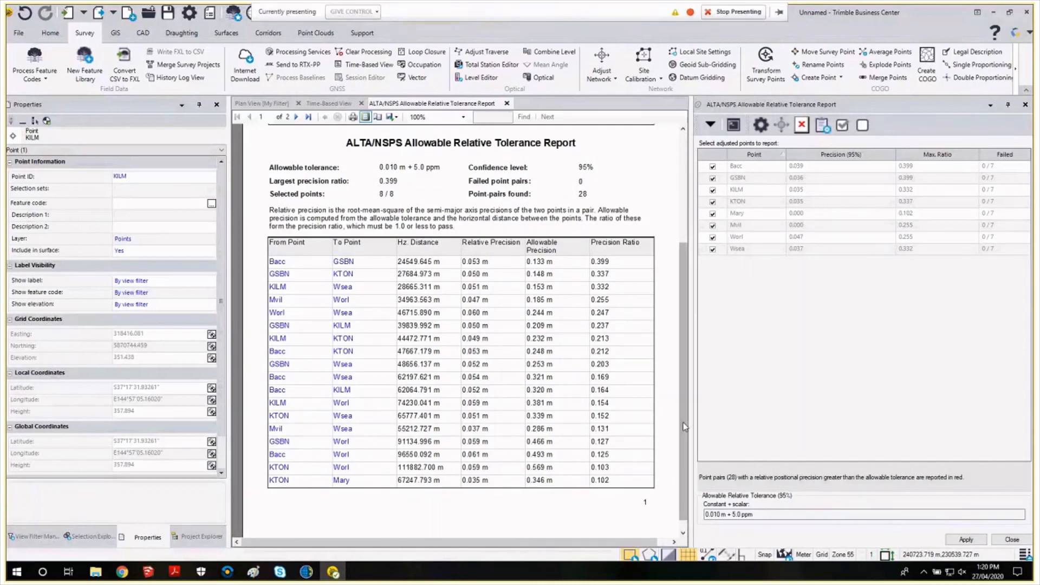
pyautogui.moveTo(683, 427)
pyautogui.mouseDown()
pyautogui.moveTo(683, 374)
pyautogui.moveTo(683, 434)
pyautogui.mouseUp()
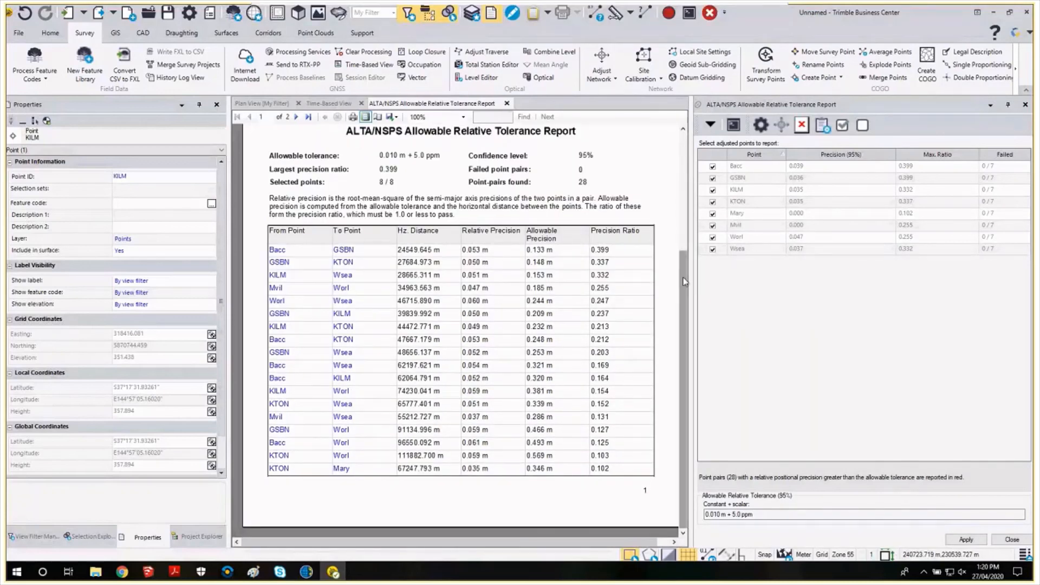
pyautogui.moveTo(684, 281); pyautogui.dragTo(690, 155)
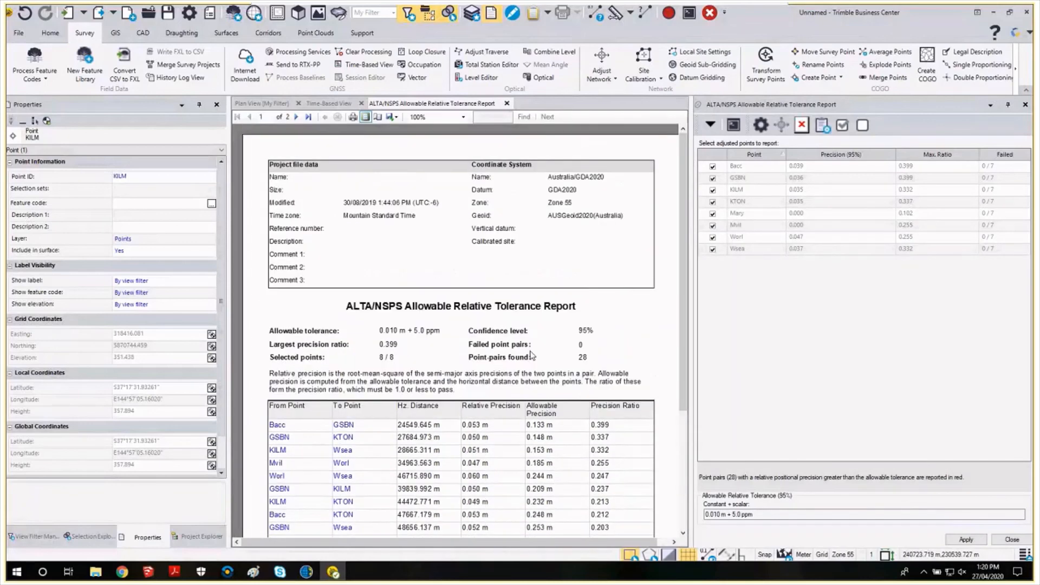
pyautogui.click(507, 104)
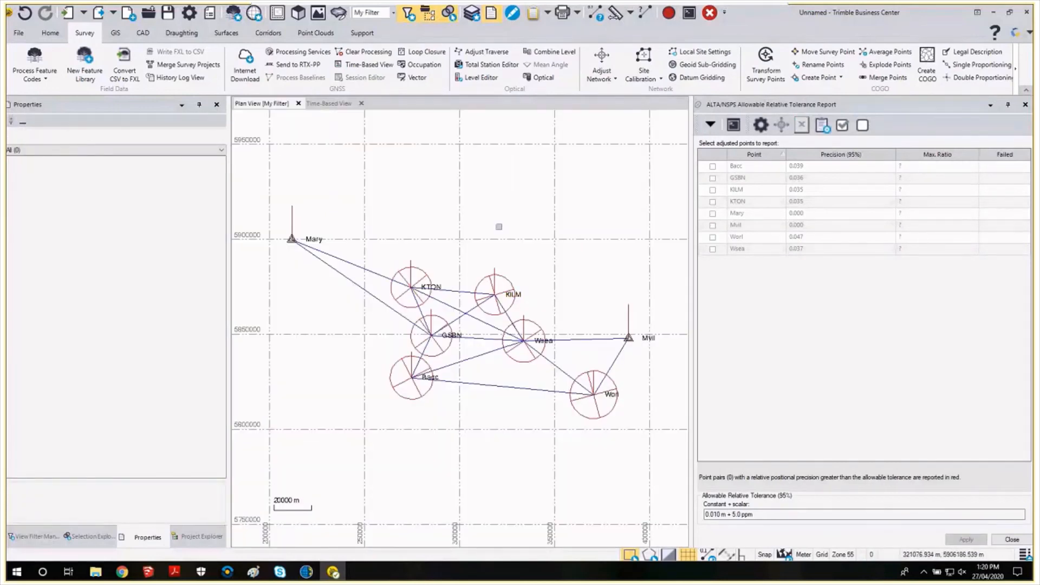
pyautogui.scroll(-2, 499, 226)
pyautogui.moveTo(528, 243)
pyautogui.mouseDown(button='middle')
pyautogui.moveTo(506, 237)
pyautogui.moveTo(514, 241)
pyautogui.mouseUp(button='middle')
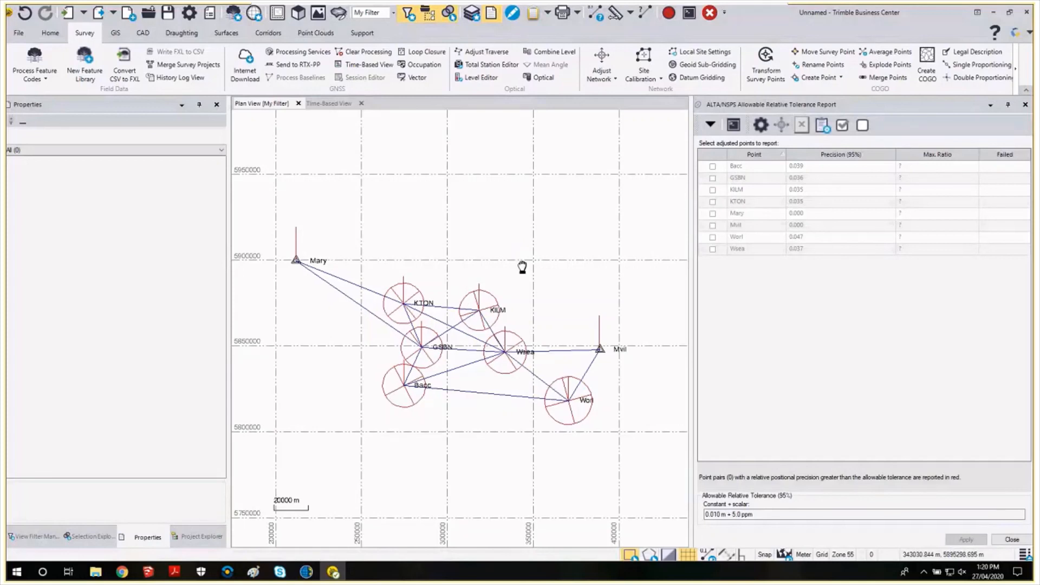
pyautogui.moveTo(519, 267); pyautogui.dragTo(561, 230, button='middle')
pyautogui.scroll(2, 531, 257)
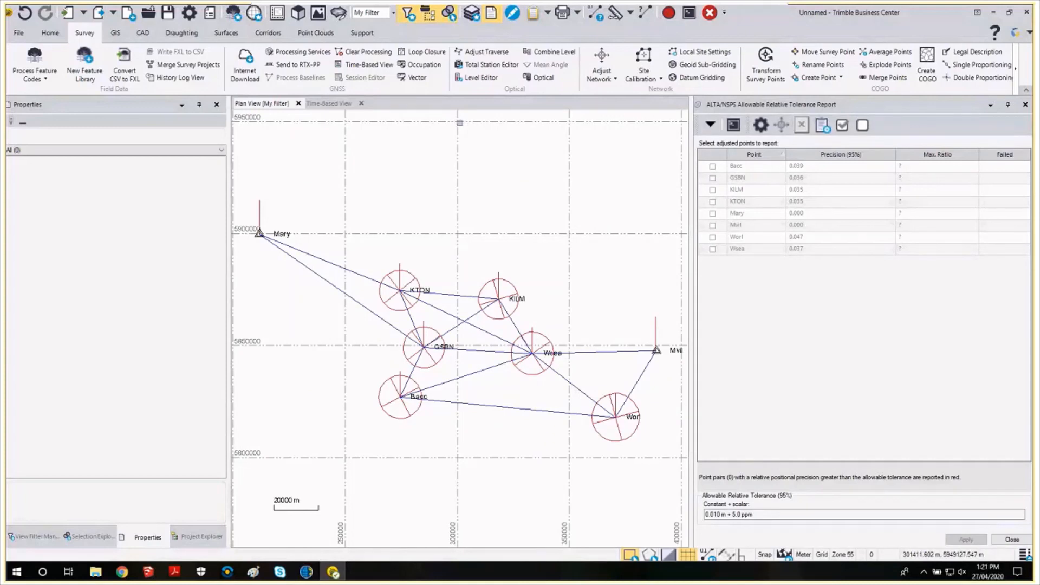
# Open the Power Hour webinars web page from the support resources and browse the upcoming Trimble webinars.
pyautogui.click(362, 34)
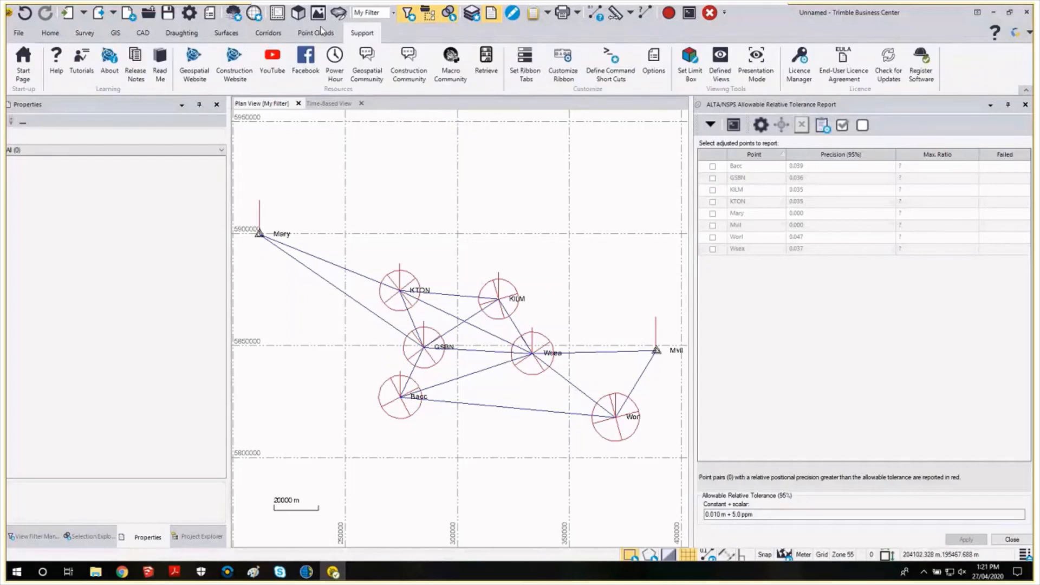
pyautogui.click(332, 64)
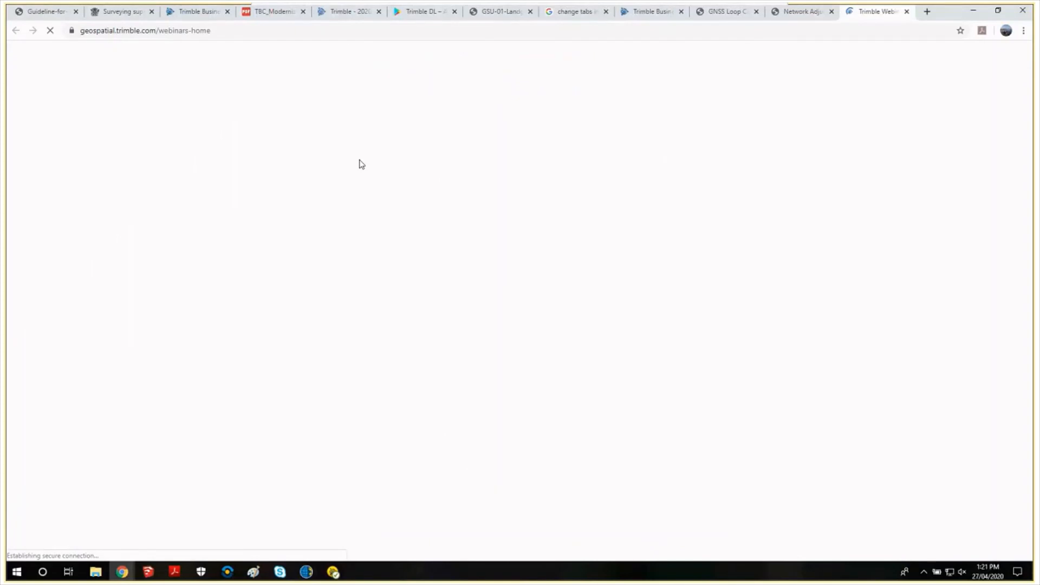
pyautogui.scroll(-3, 226, 246)
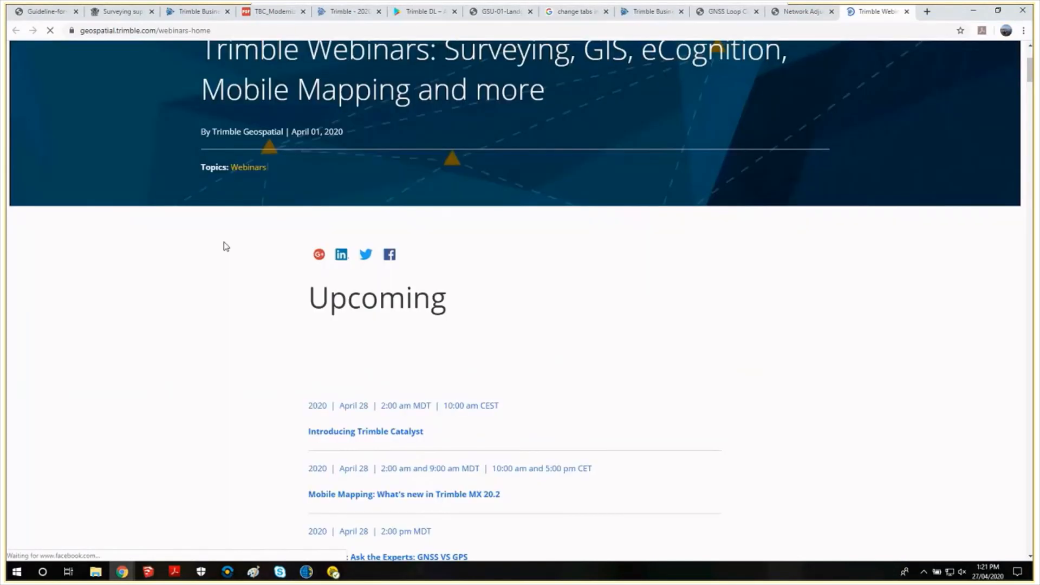
pyautogui.scroll(-4, 225, 247)
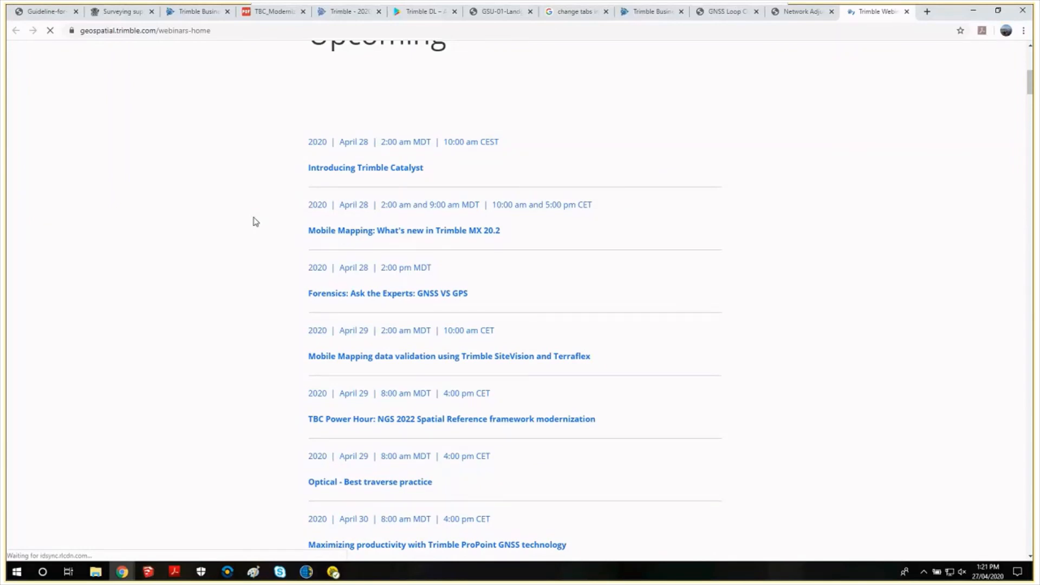
pyautogui.scroll(-2, 256, 227)
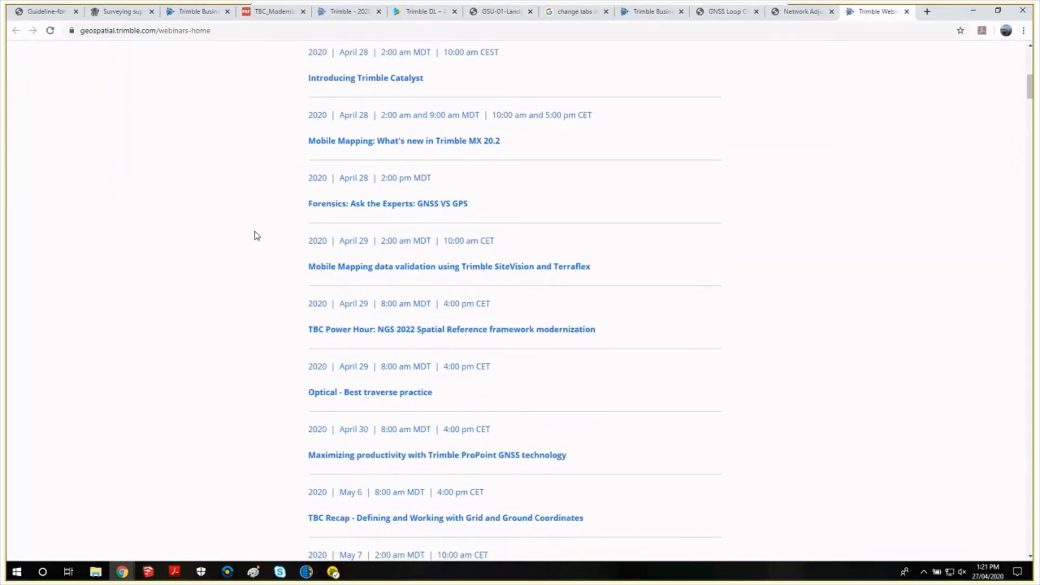
pyautogui.scroll(-2, 257, 235)
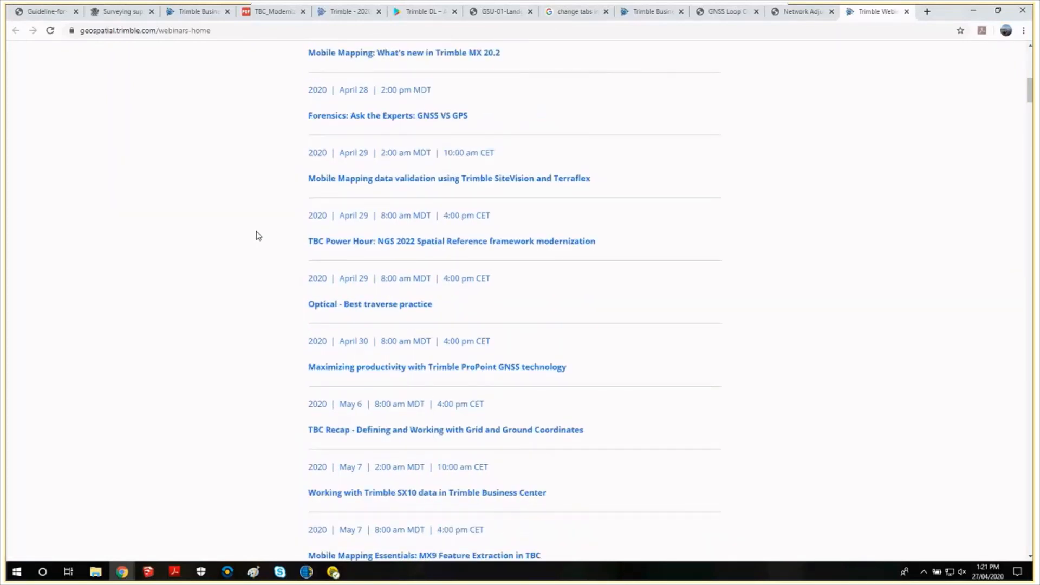
pyautogui.scroll(-2, 258, 237)
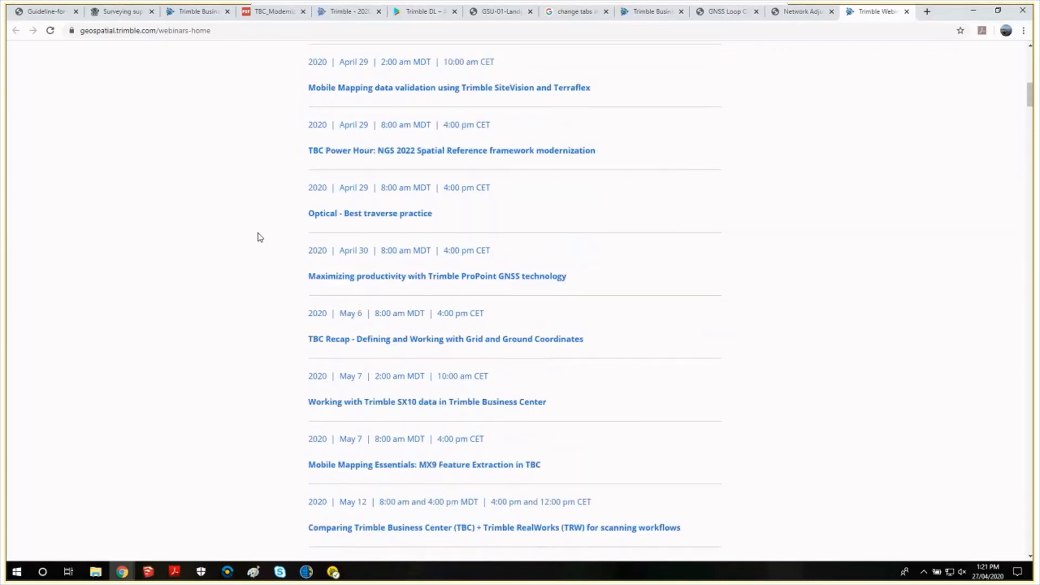
# Look through the remaining upcoming webinars and the 2020 recordings to locate the TBC Recap session on static GNSS and baseline processing.
pyautogui.scroll(-6, 260, 241)
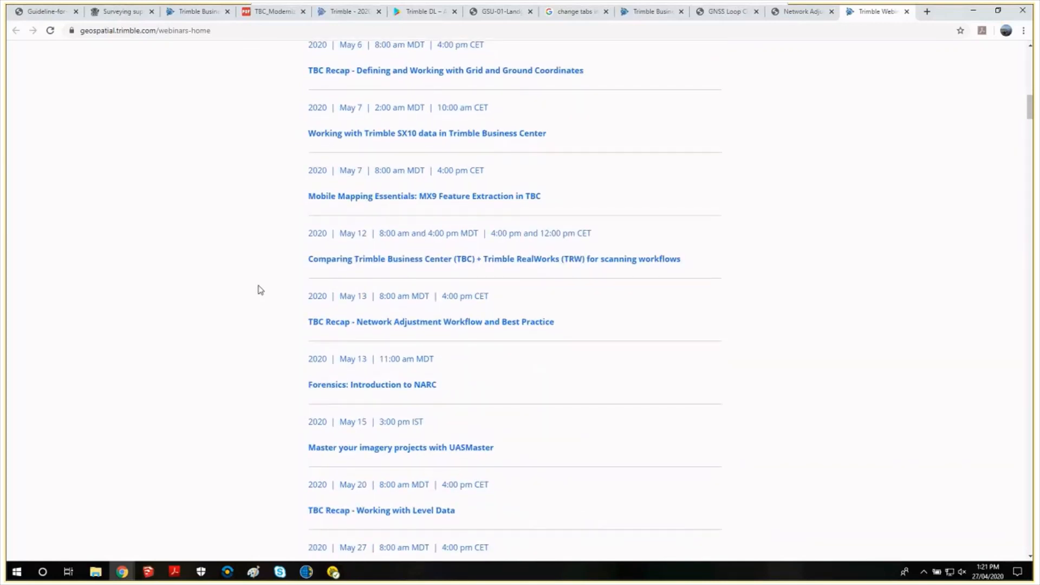
pyautogui.scroll(-4, 258, 291)
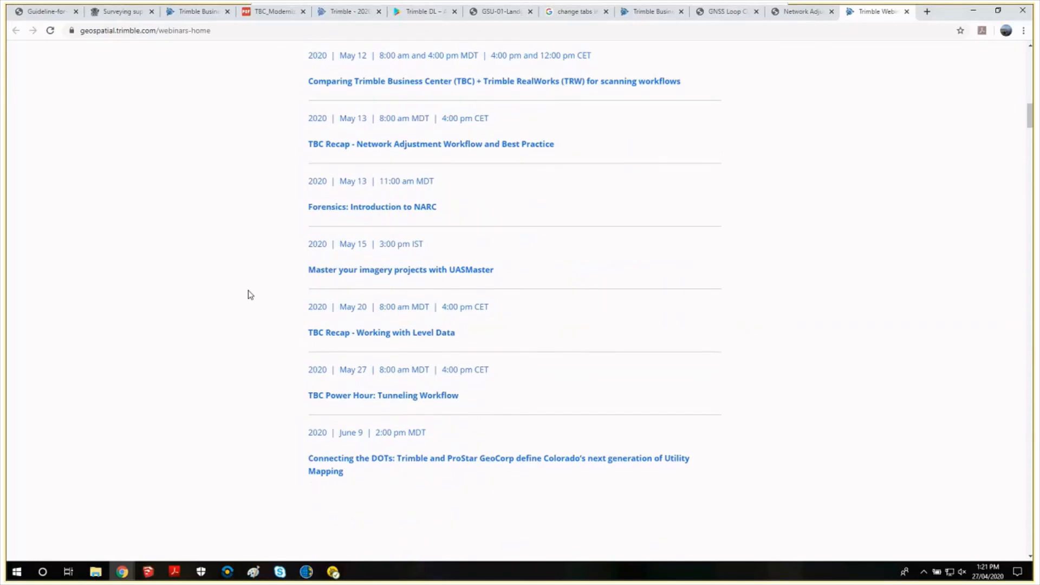
pyautogui.scroll(-10, 251, 294)
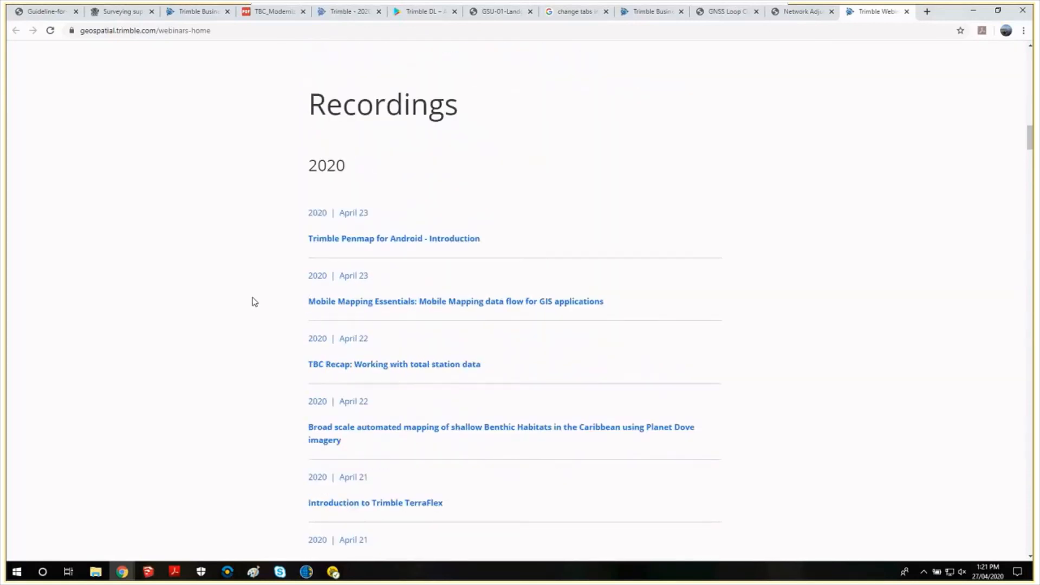
pyautogui.scroll(-1, 255, 303)
pyautogui.scroll(-2, 257, 303)
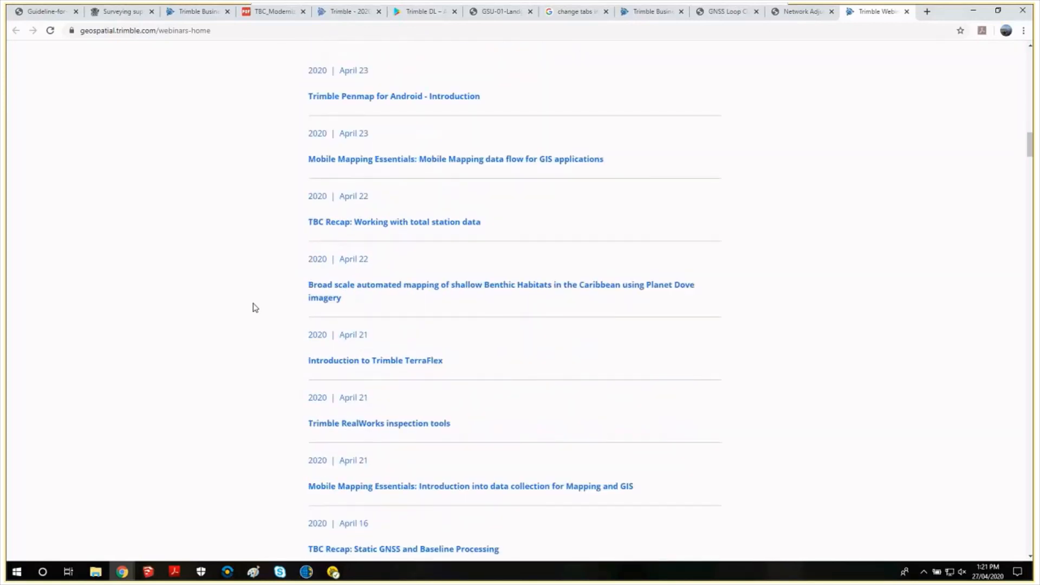
pyautogui.scroll(-3, 249, 313)
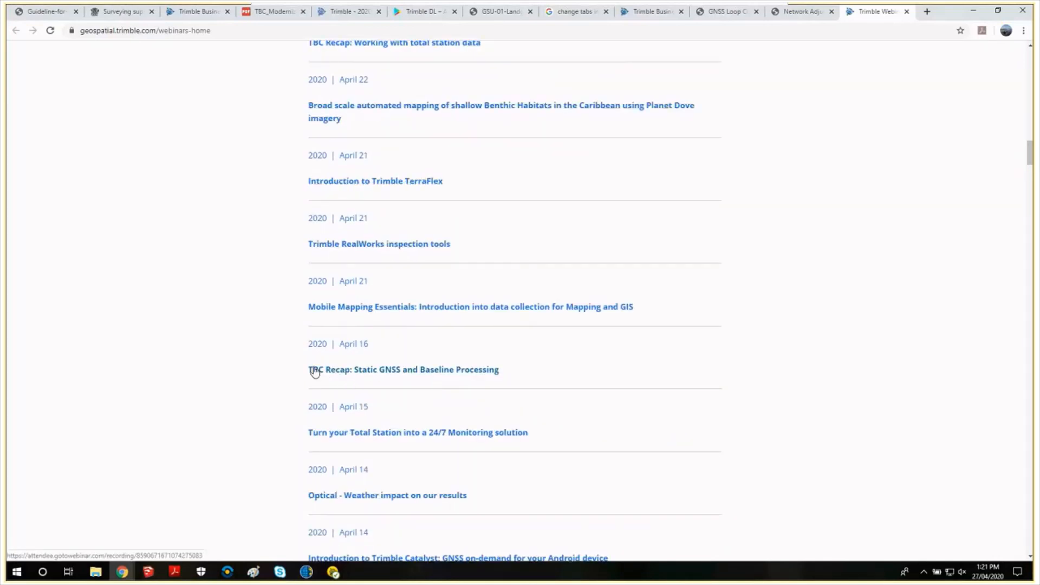
pyautogui.scroll(-1, 358, 325)
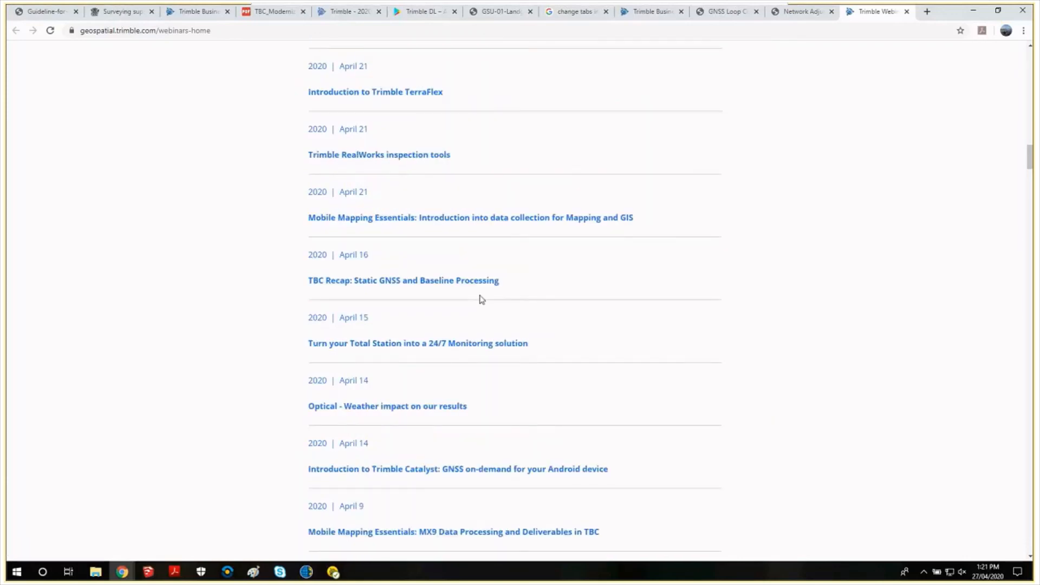